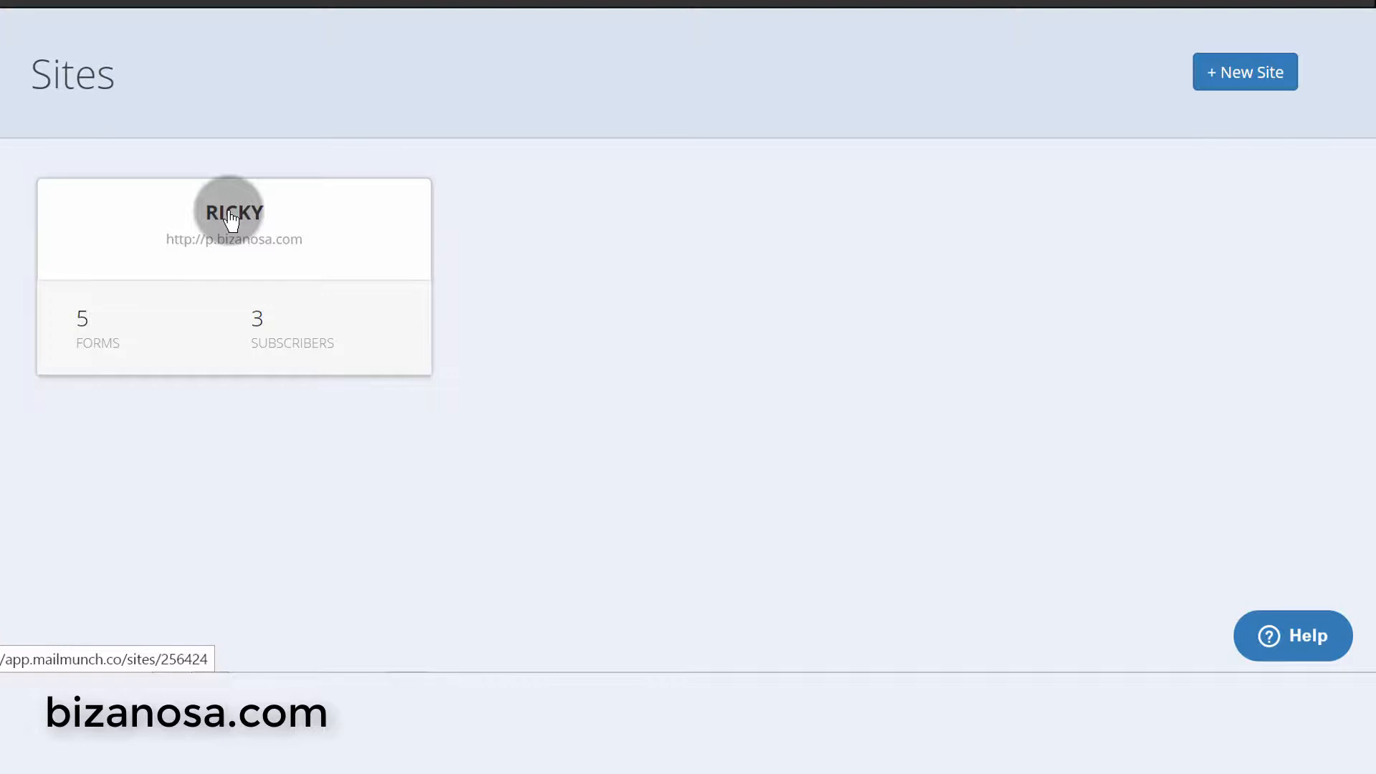
- Open the p.bizanosa.com site and go to its Forms & Pages list
{"action": "left_click", "coordinate": [231, 215]}
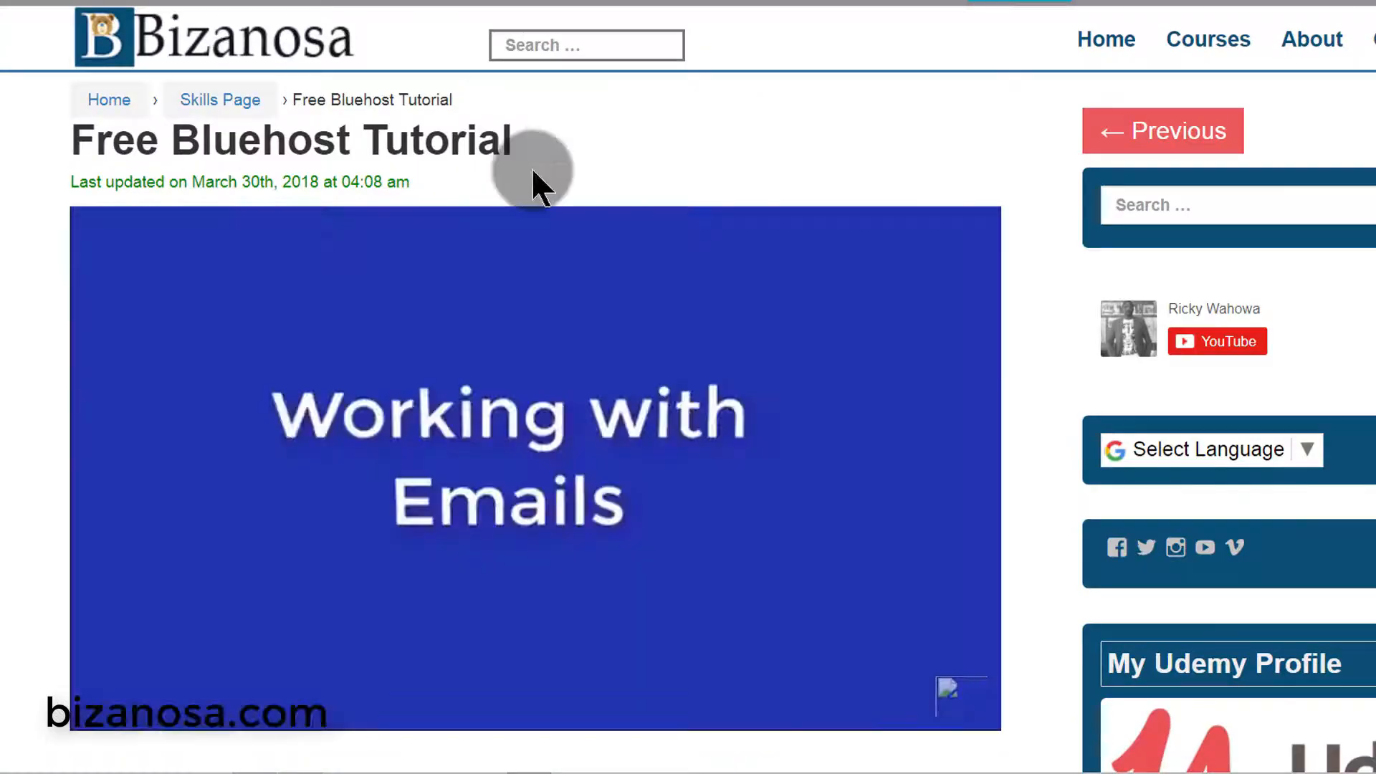
{"action": "scroll", "coordinate": [558, 316], "scroll_direction": "down", "scroll_amount": 6}
{"action": "scroll", "coordinate": [555, 301], "scroll_direction": "up", "scroll_amount": 6}
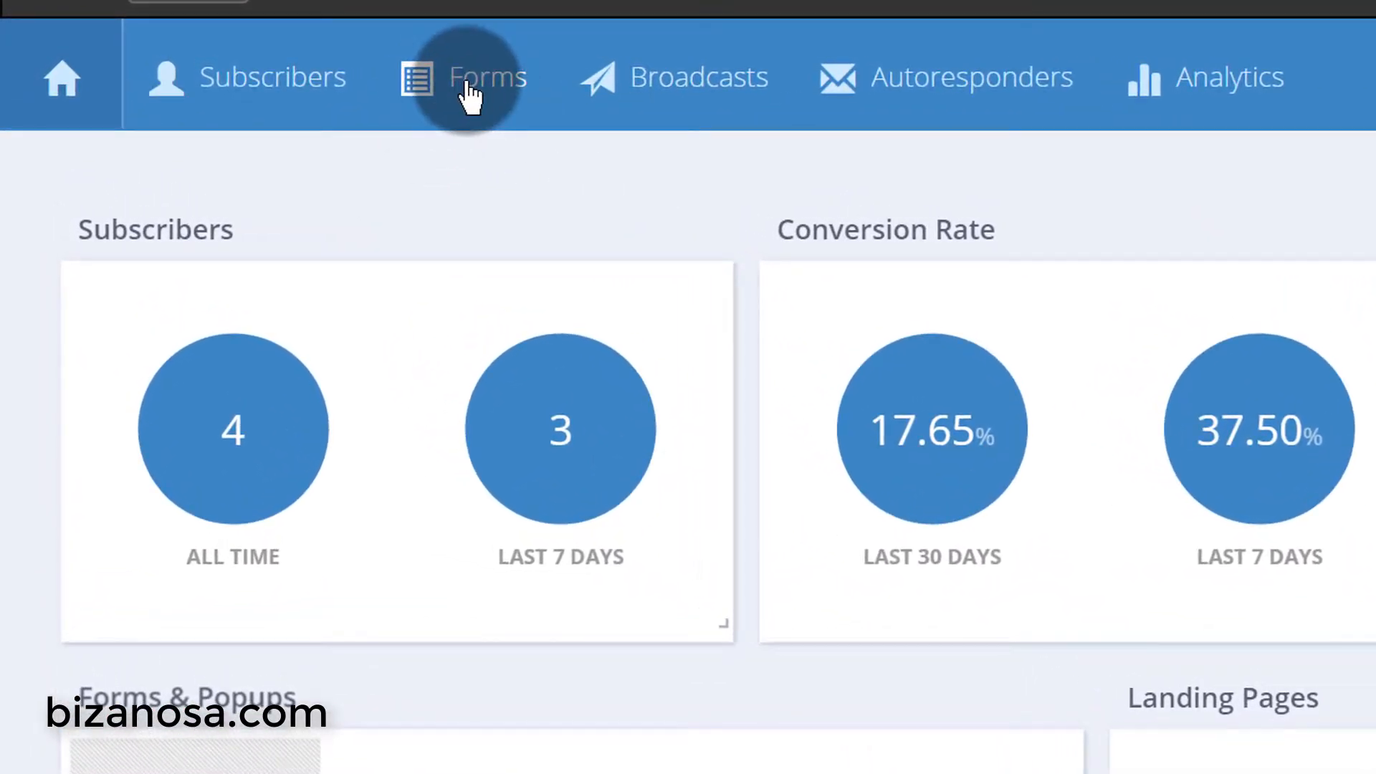
{"action": "left_click", "coordinate": [467, 83]}
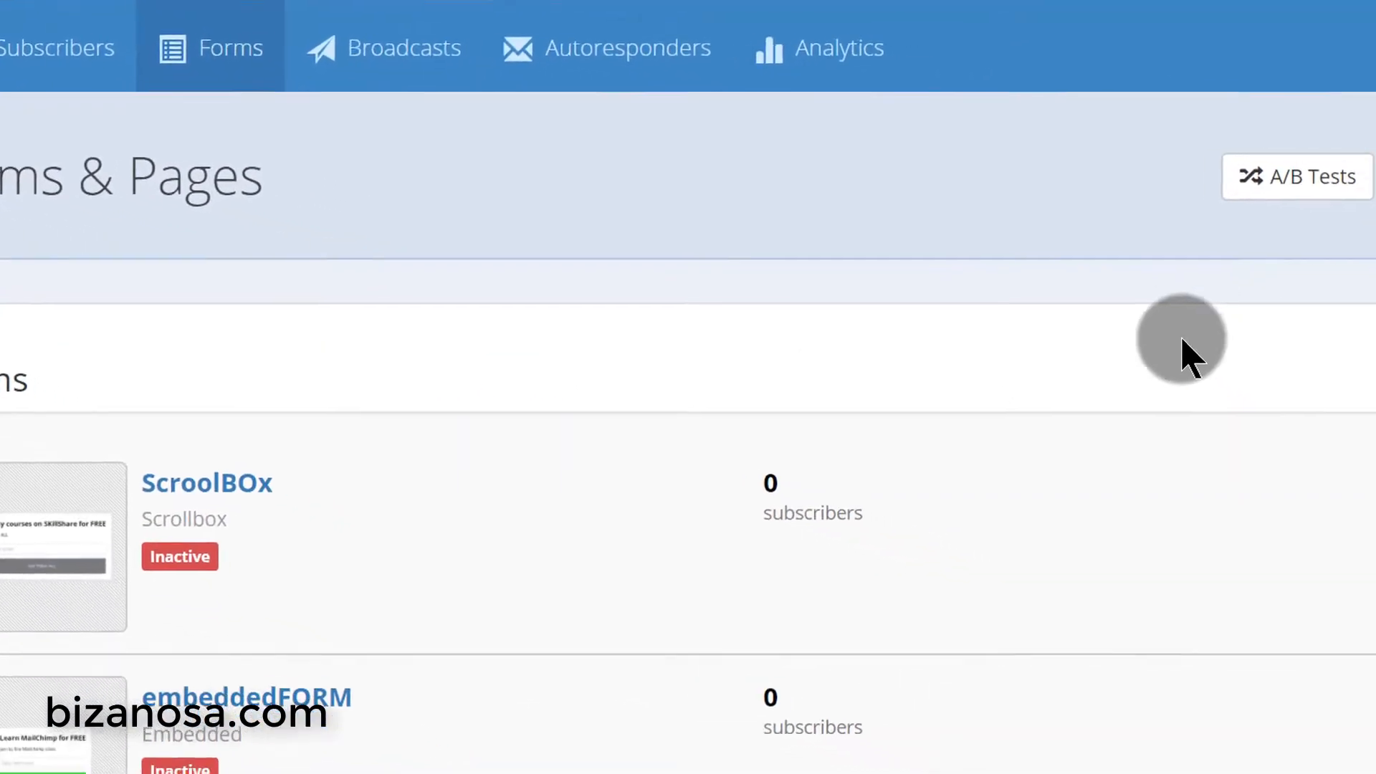
- Examine the options for creating a new item and the site's existing forms with their types and statuses
{"action": "left_click", "coordinate": [1343, 170]}
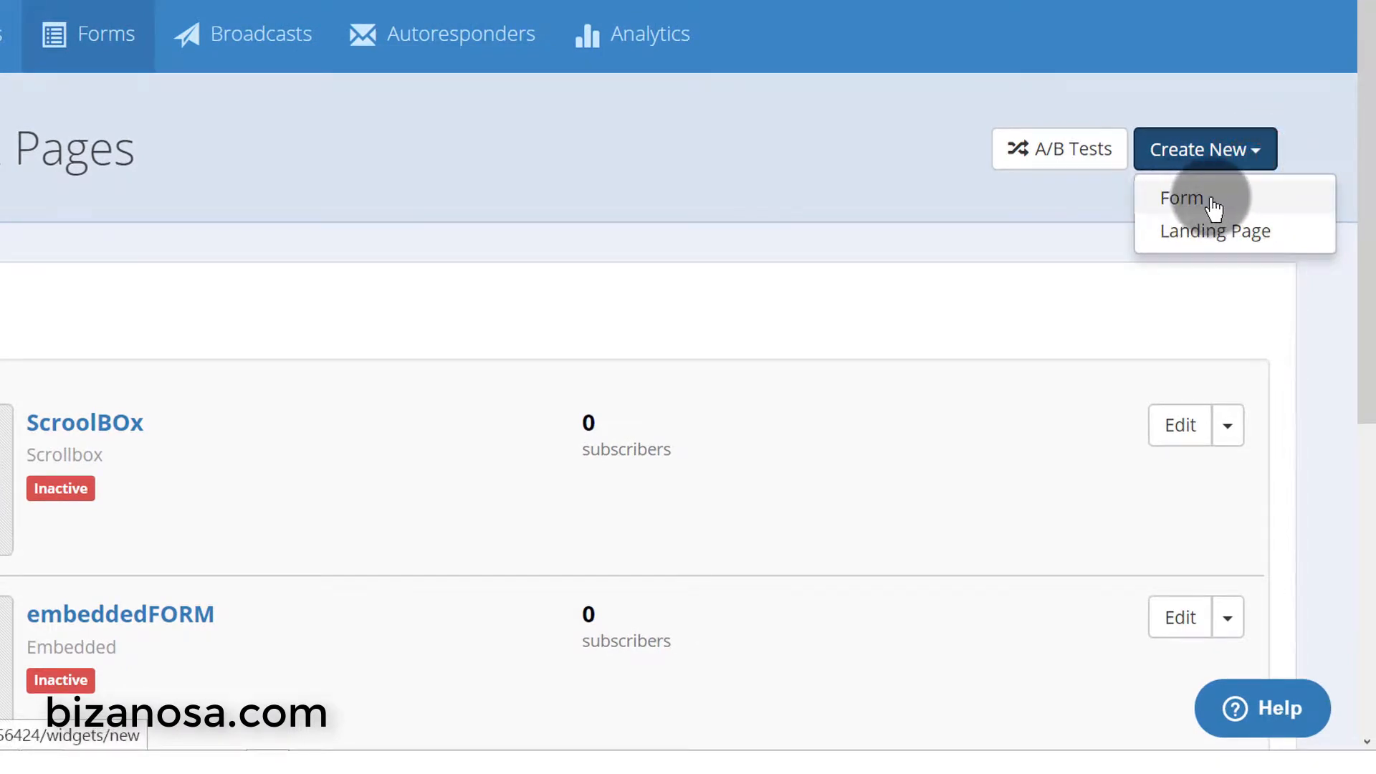
{"action": "left_click", "coordinate": [948, 227]}
{"action": "scroll", "coordinate": [716, 250], "scroll_direction": "down", "scroll_amount": 3}
{"action": "scroll", "coordinate": [713, 247], "scroll_direction": "down", "scroll_amount": 4}
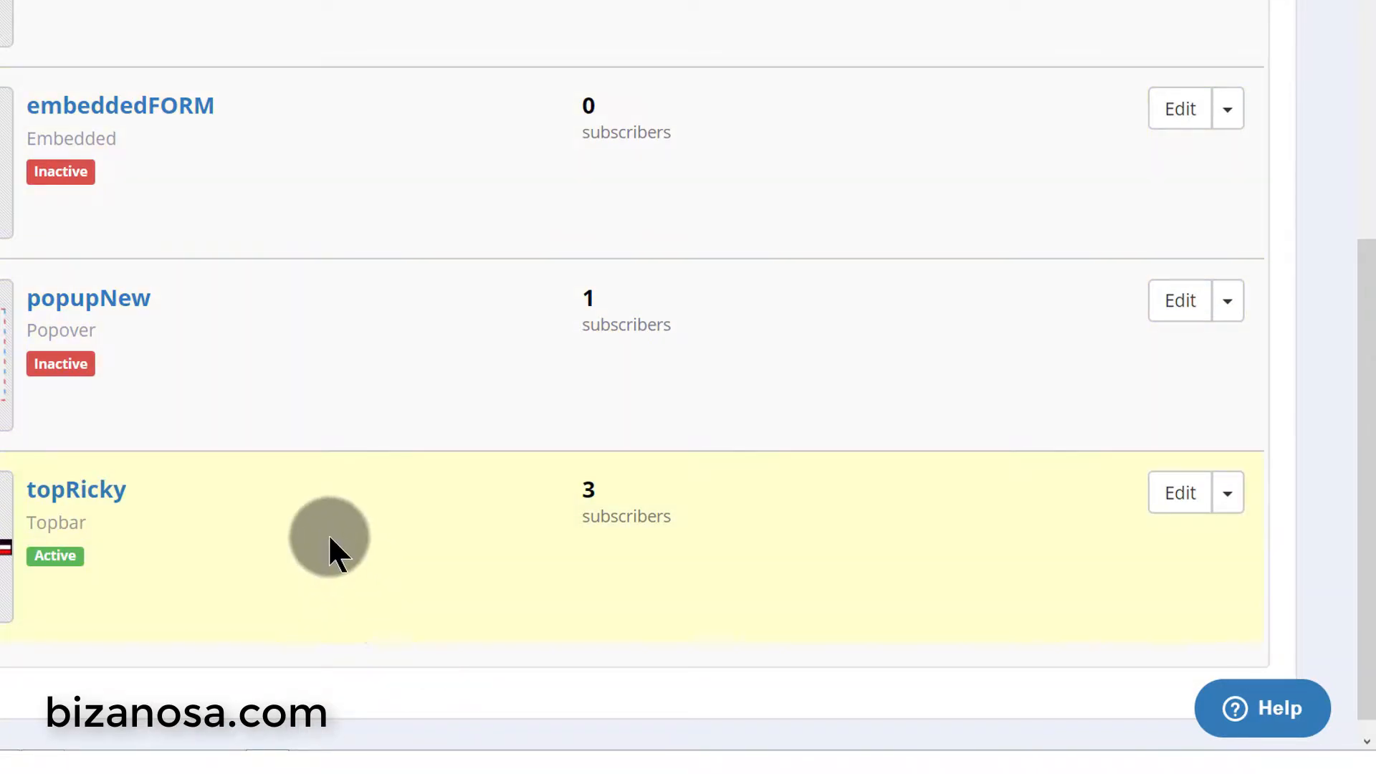
{"action": "scroll", "coordinate": [323, 530], "scroll_direction": "up", "scroll_amount": 6}
{"action": "scroll", "coordinate": [317, 519], "scroll_direction": "down", "scroll_amount": 5}
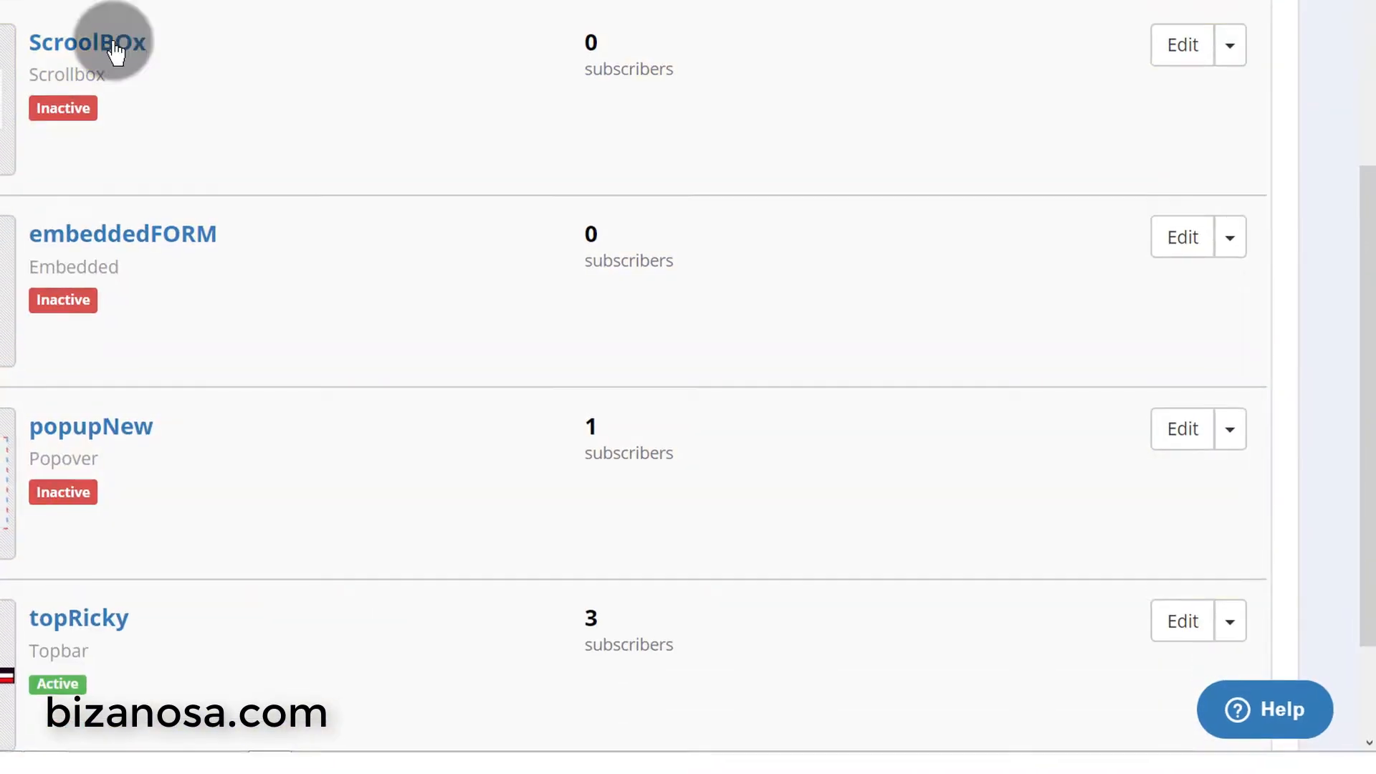
{"action": "scroll", "coordinate": [452, 390], "scroll_direction": "down", "scroll_amount": 2}
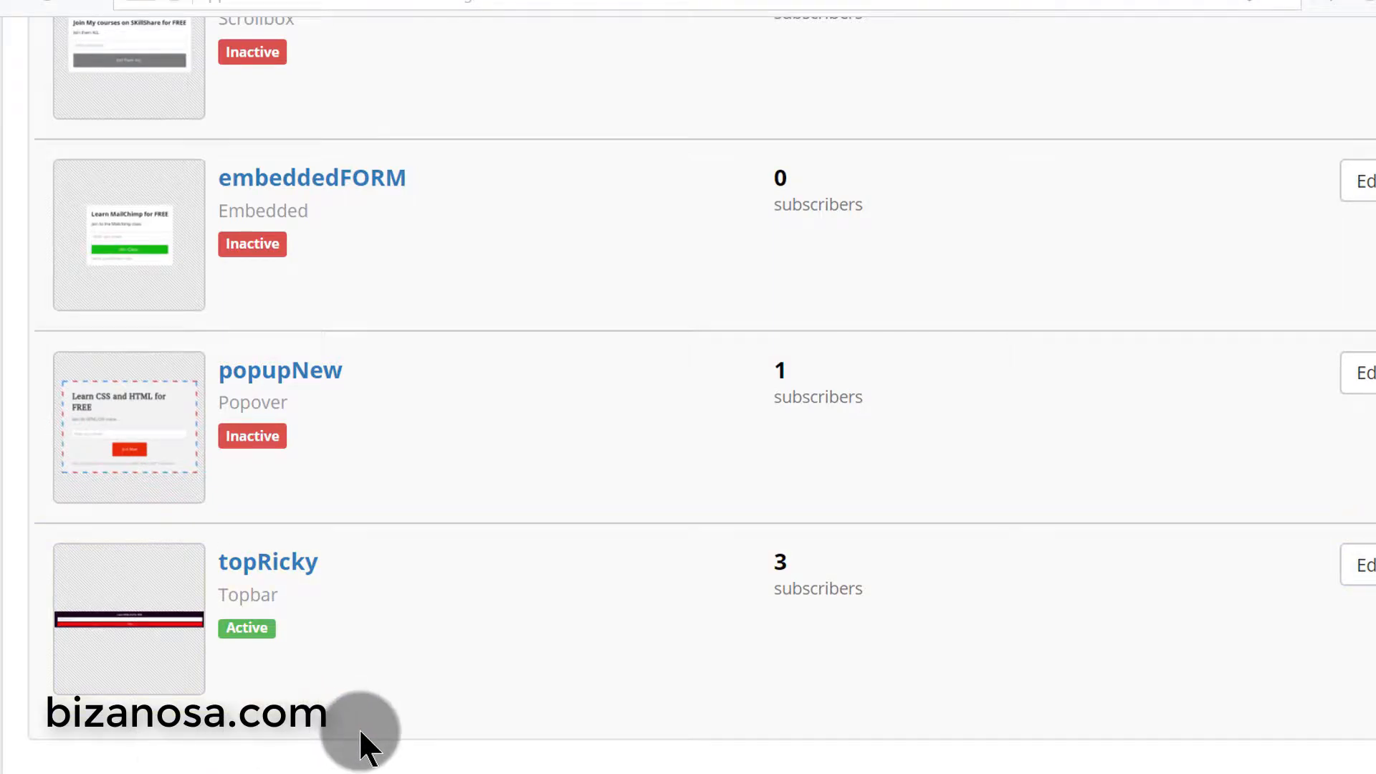
{"action": "scroll", "coordinate": [359, 728], "scroll_direction": "up", "scroll_amount": 7}
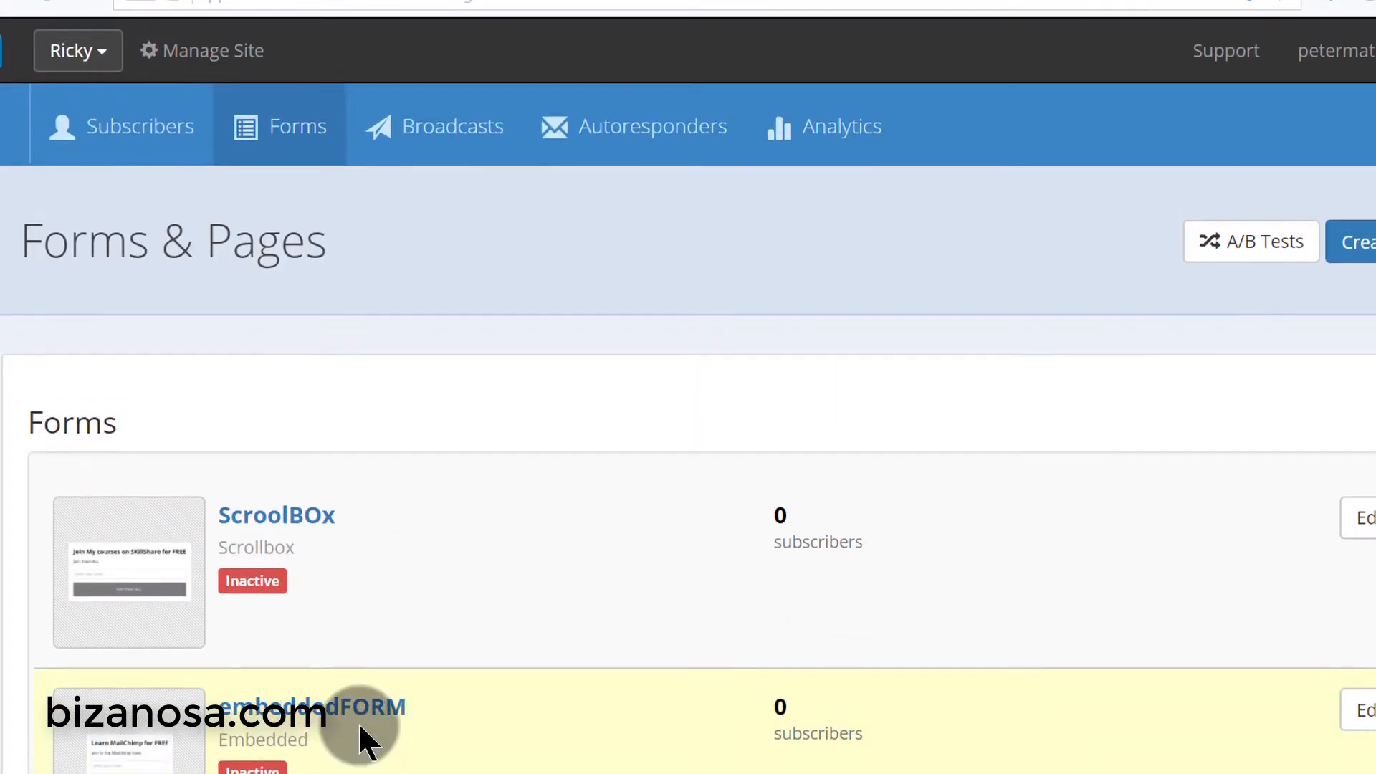
{"action": "scroll", "coordinate": [360, 729], "scroll_direction": "down", "scroll_amount": 7}
{"action": "scroll", "coordinate": [360, 729], "scroll_direction": "up", "scroll_amount": 4}
{"action": "scroll", "coordinate": [360, 727], "scroll_direction": "down", "scroll_amount": 4}
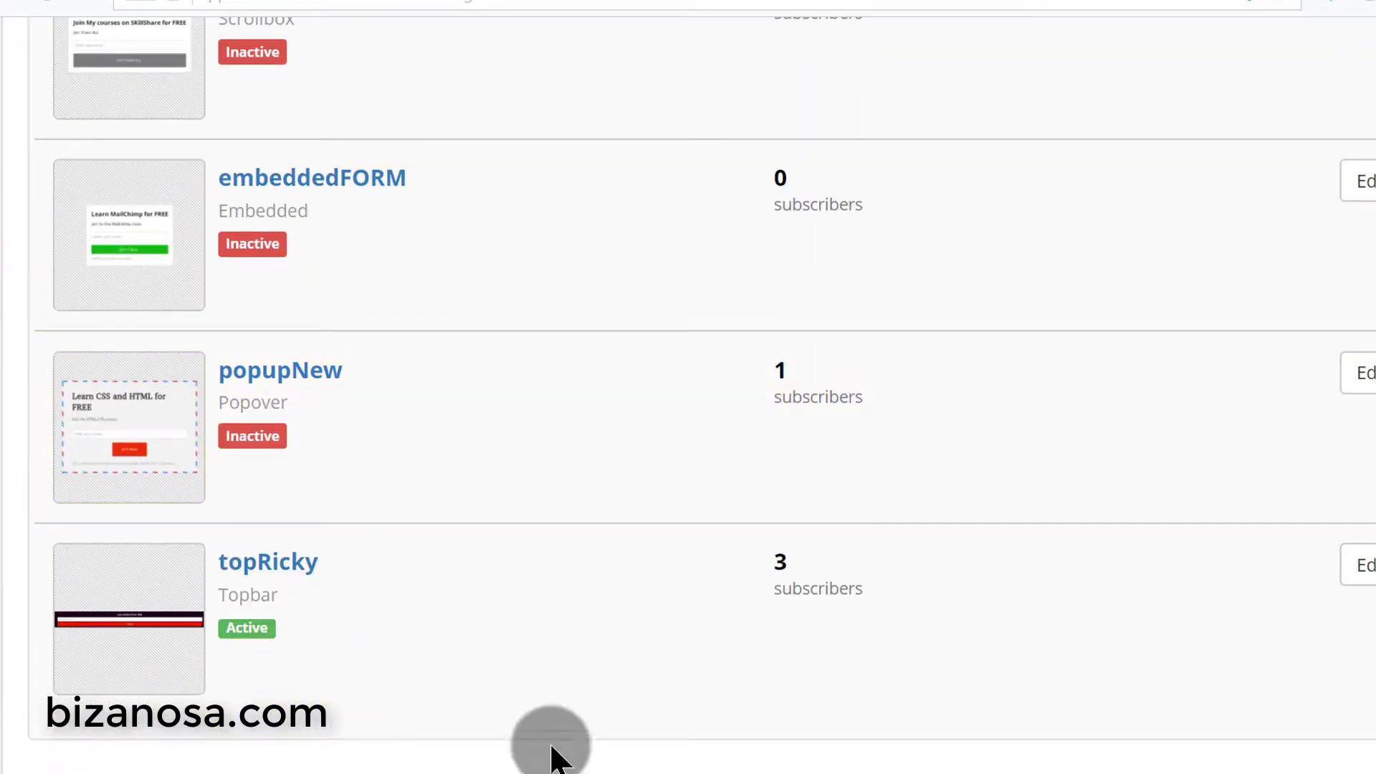
{"action": "scroll", "coordinate": [544, 673], "scroll_direction": "up", "scroll_amount": 7}
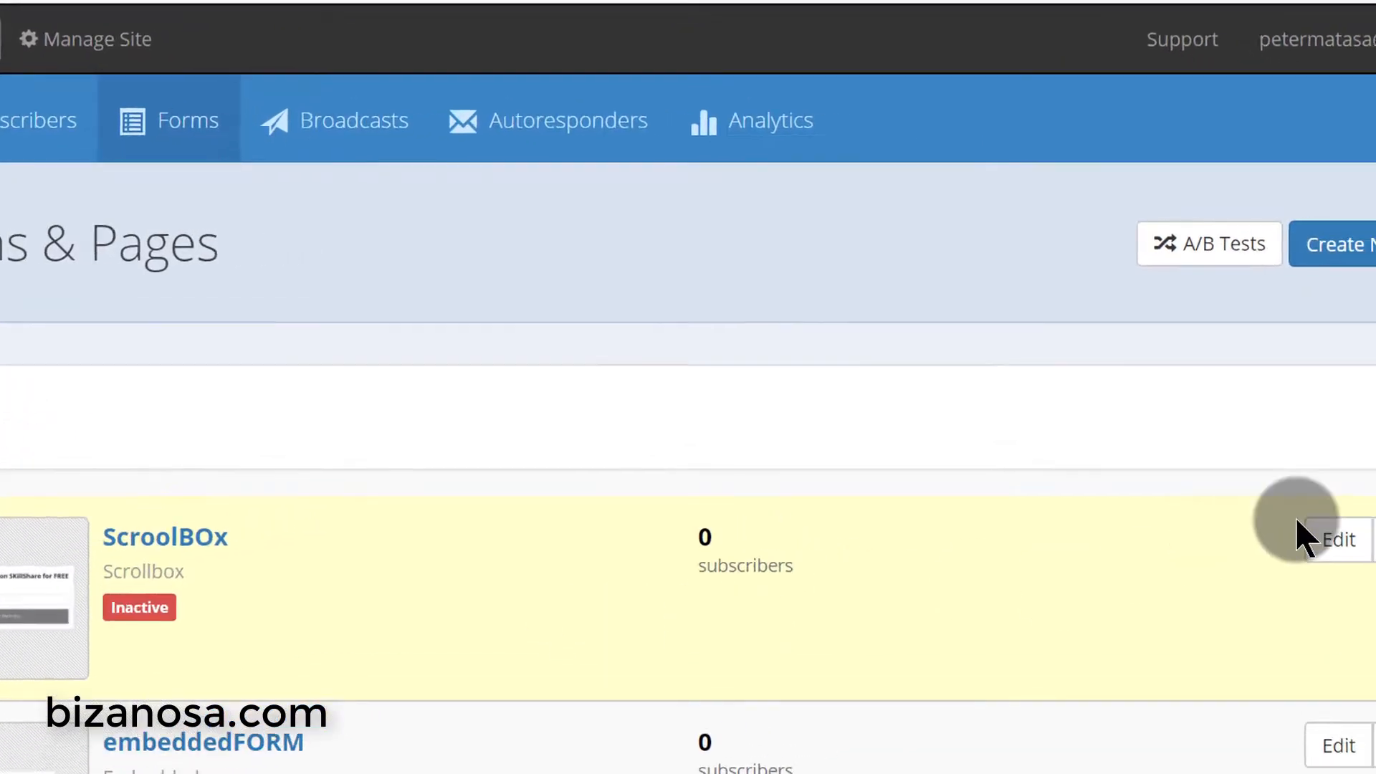
- Create a new landing page from the red "Your Store" newsletter sign-up template
{"action": "left_click", "coordinate": [1357, 241]}
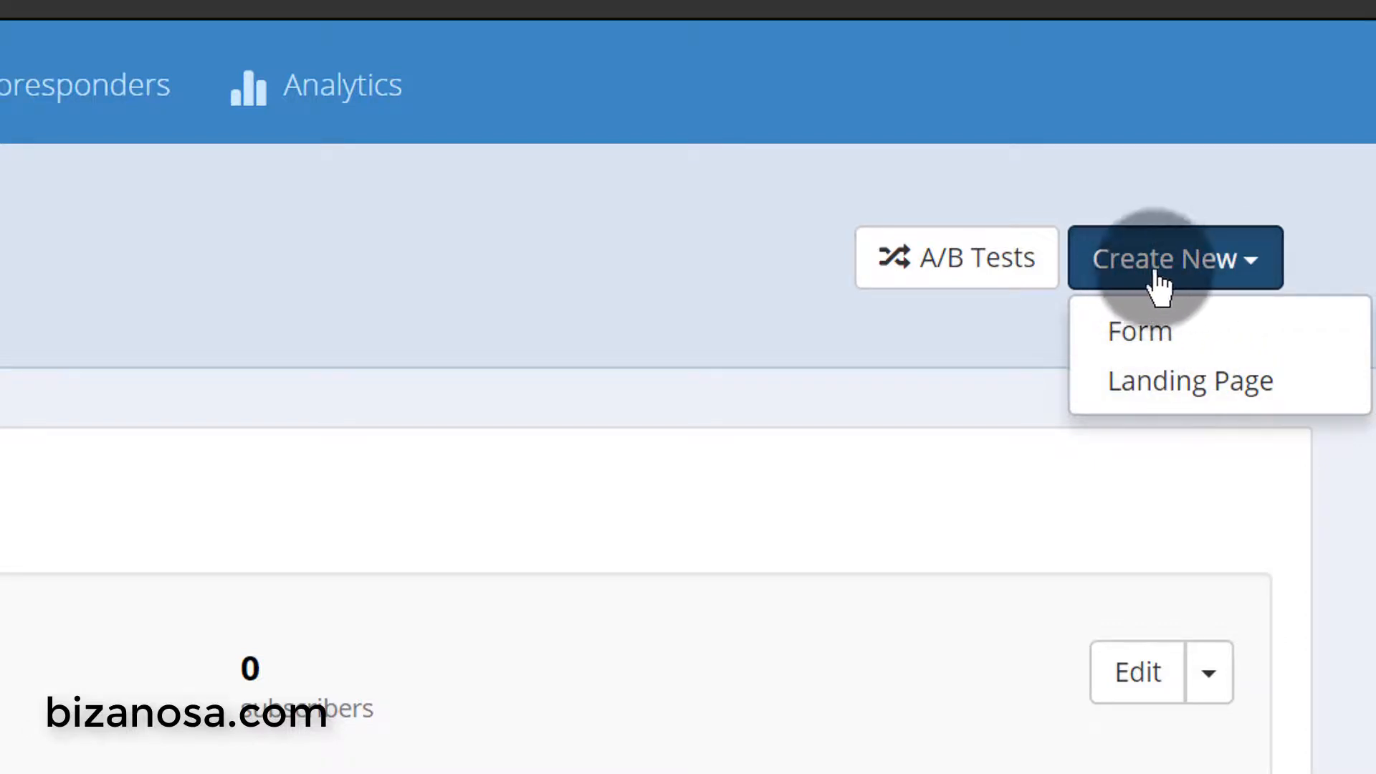
{"action": "left_click", "coordinate": [1187, 387]}
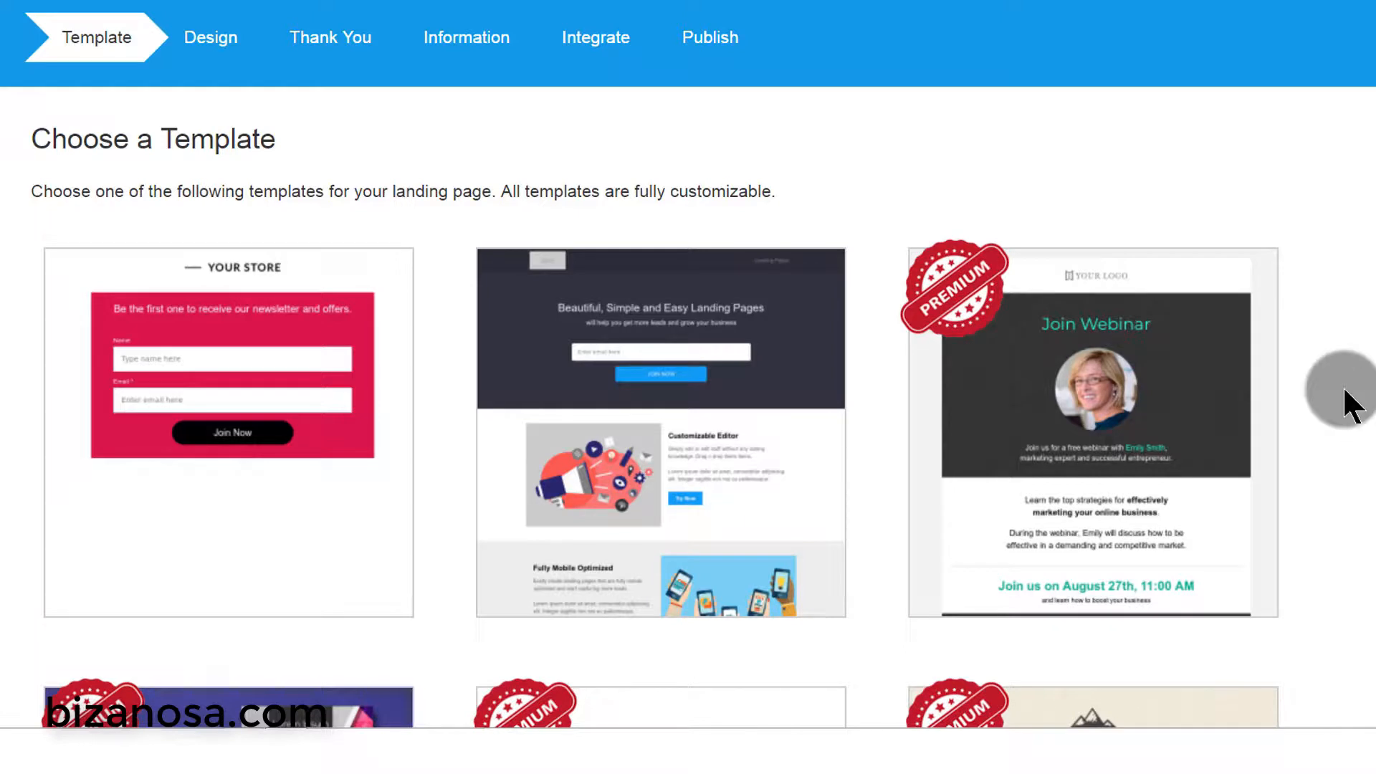
{"action": "mouse_move", "coordinate": [239, 366]}
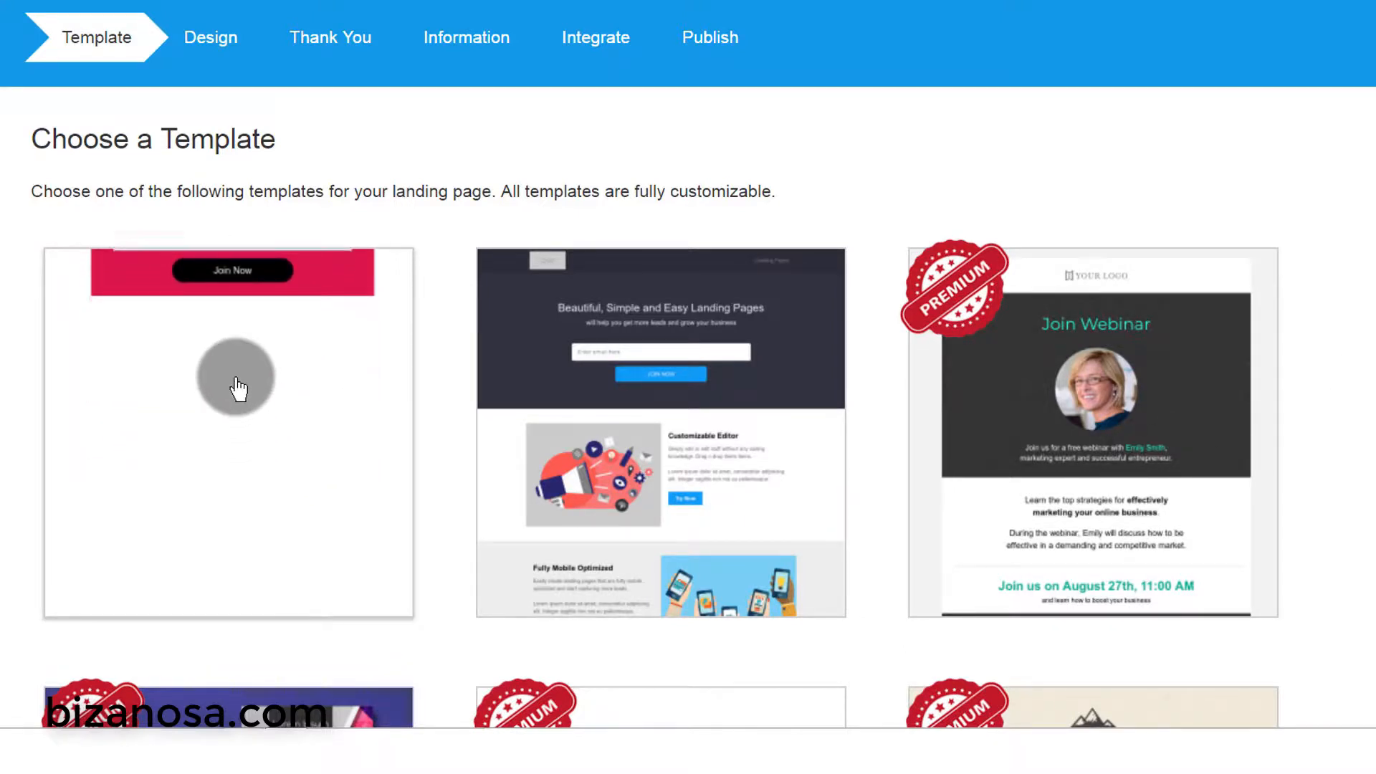
{"action": "left_click", "coordinate": [251, 372]}
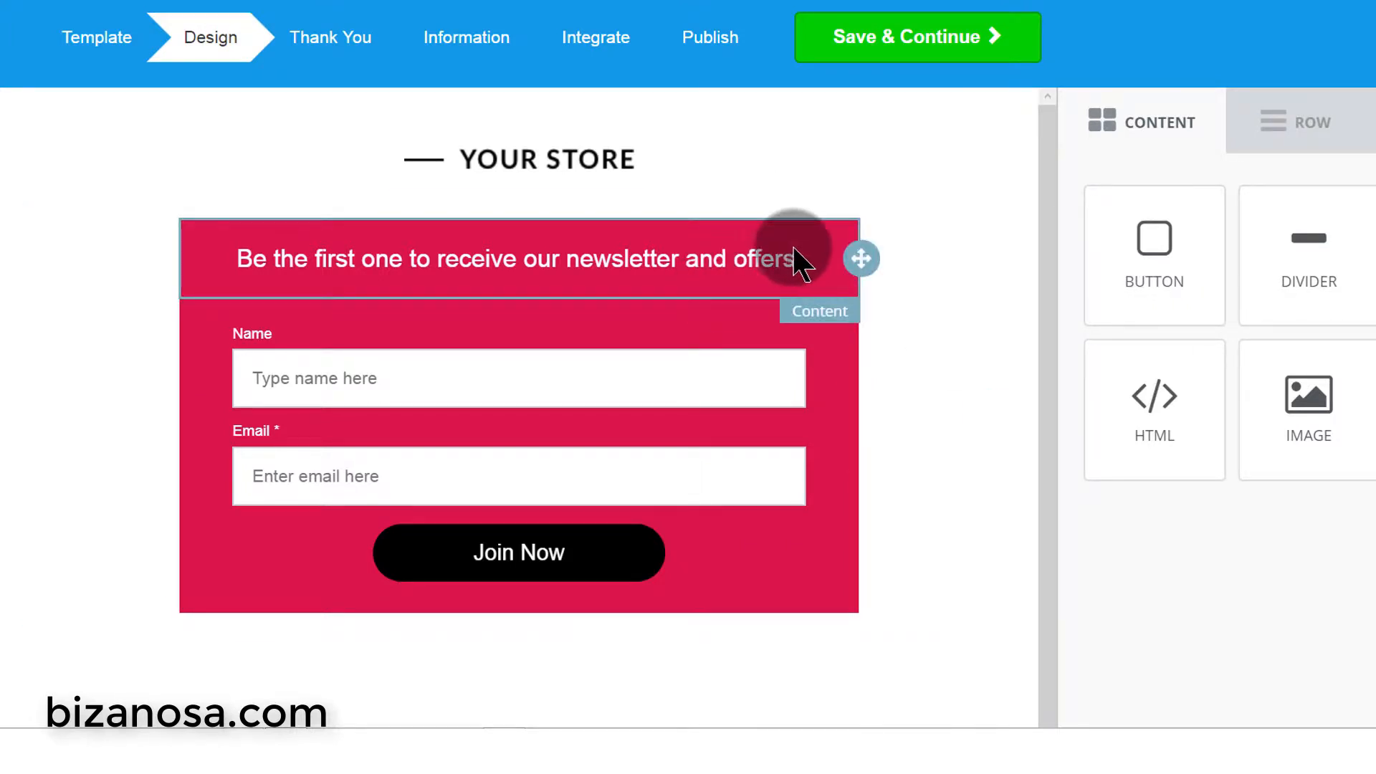
- Insert a row with two equal columns between the "Your Store" header and the red sign-up section
{"action": "mouse_move", "coordinate": [1045, 208]}
{"action": "left_mouse_down"}
{"action": "mouse_move", "coordinate": [1046, 321]}
{"action": "mouse_move", "coordinate": [1030, 210]}
{"action": "left_mouse_up"}
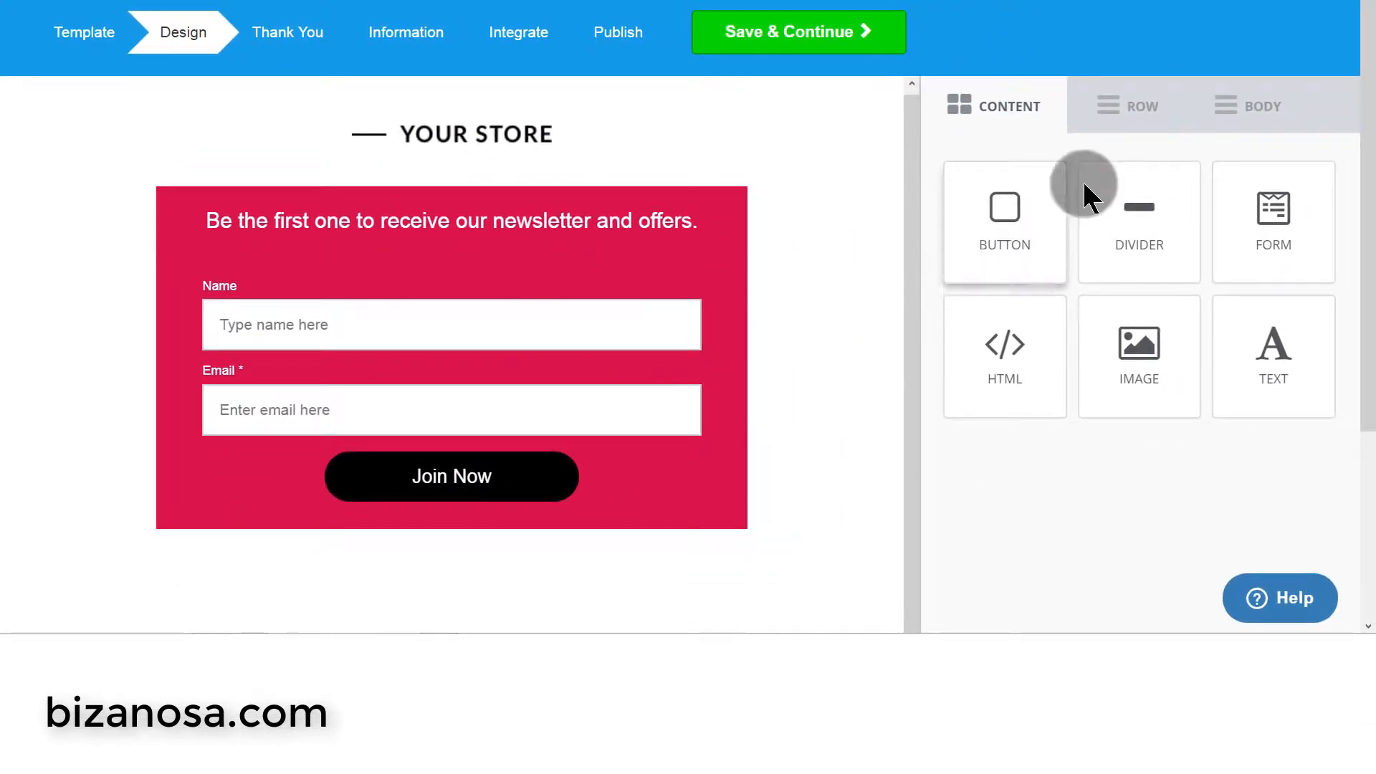
{"action": "left_click", "coordinate": [1157, 107]}
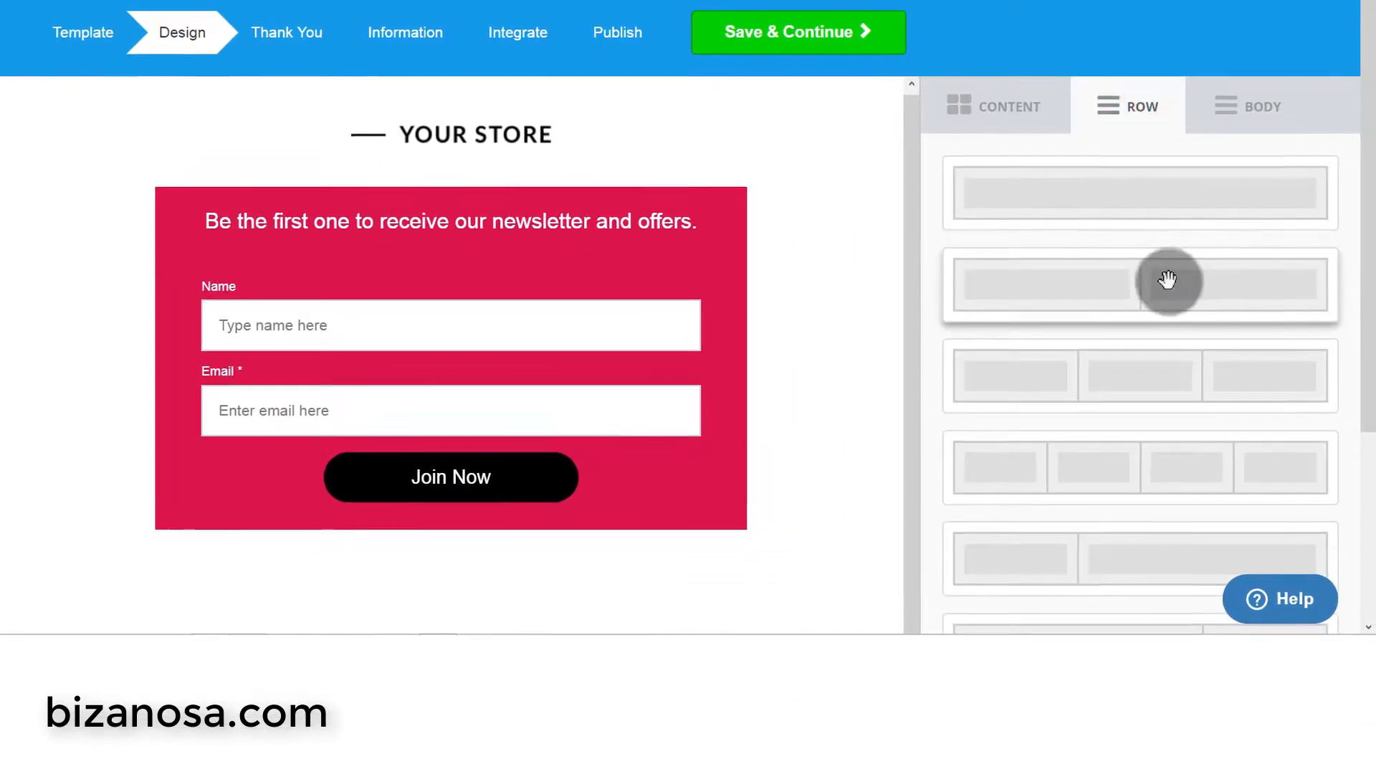
{"action": "left_click_drag", "start_coordinate": [1171, 285], "coordinate": [362, 197]}
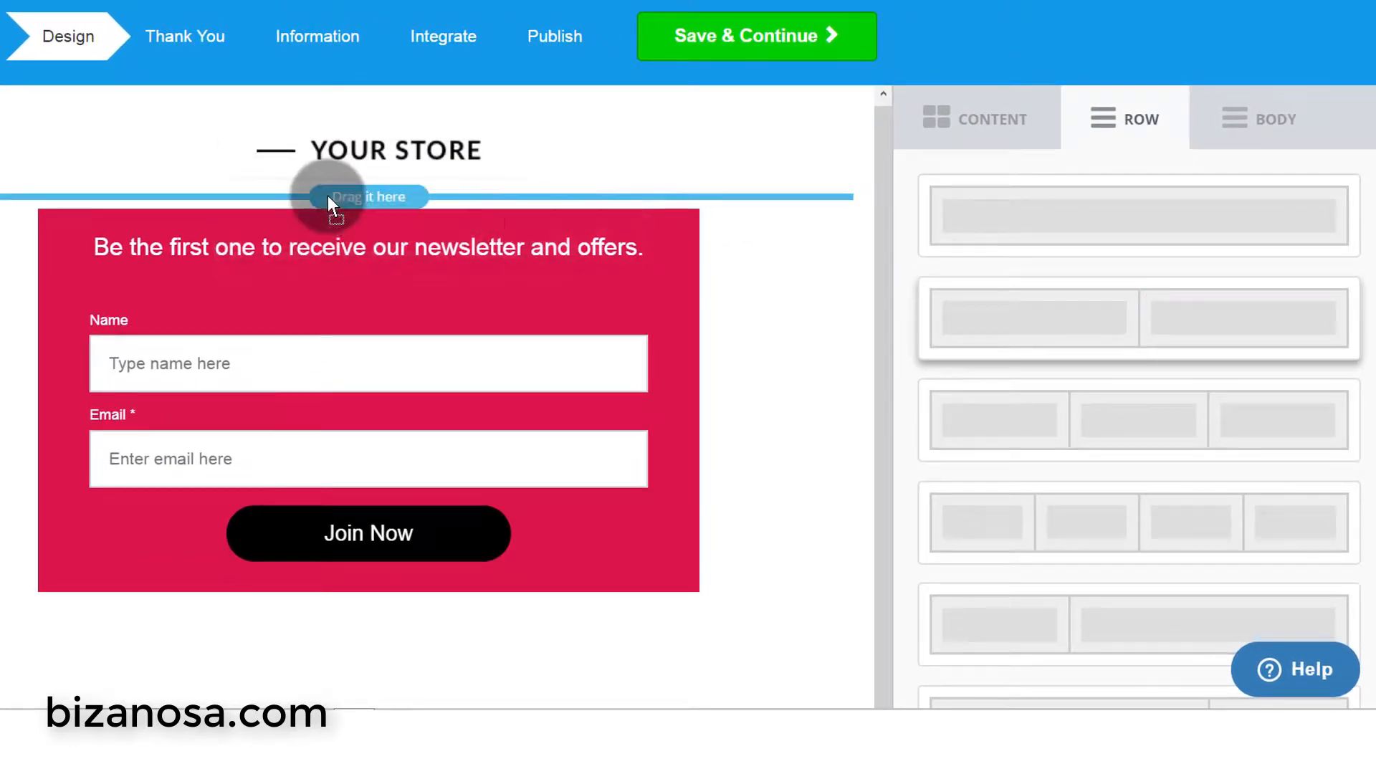
{"action": "left_click_drag", "start_coordinate": [329, 198], "coordinate": [331, 197]}
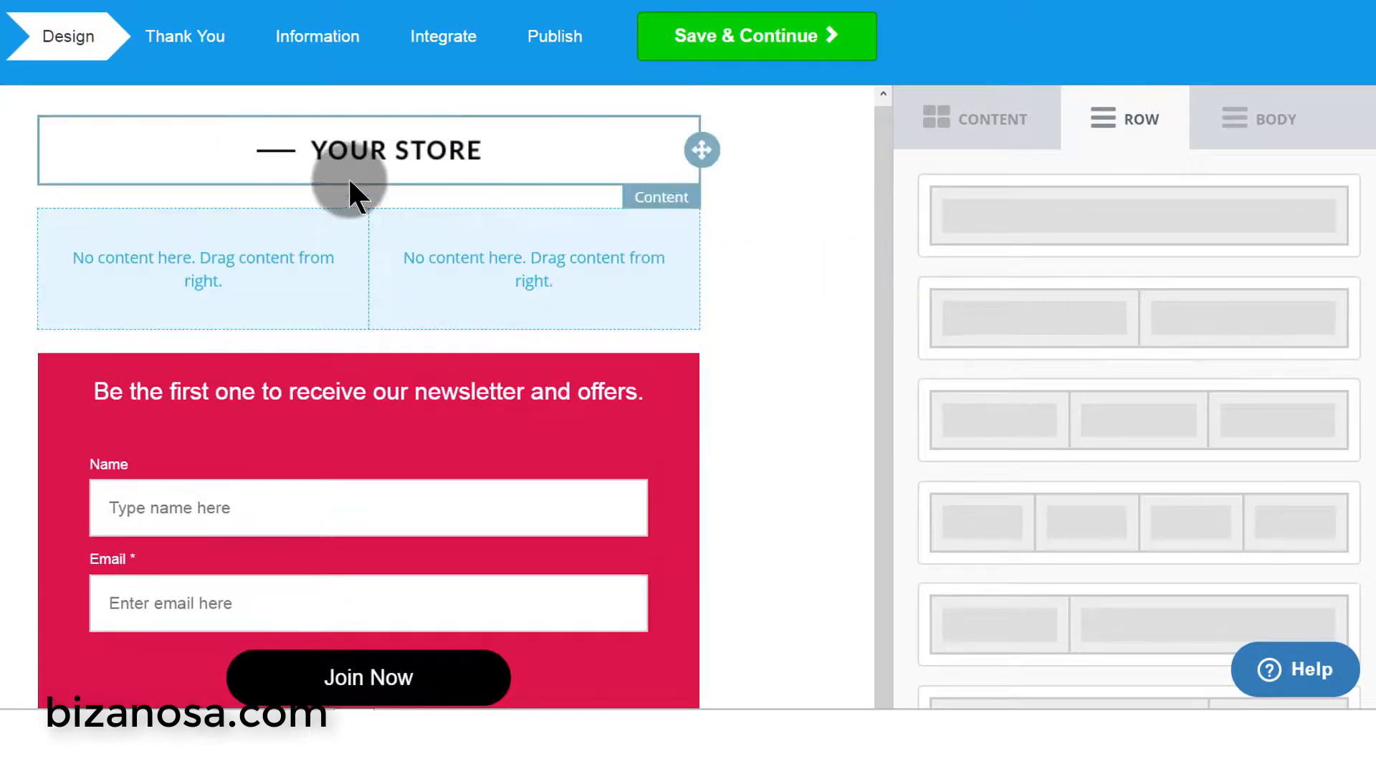
- Add an Image block to the right column of the new row and view its settings
{"action": "left_click", "coordinate": [538, 276]}
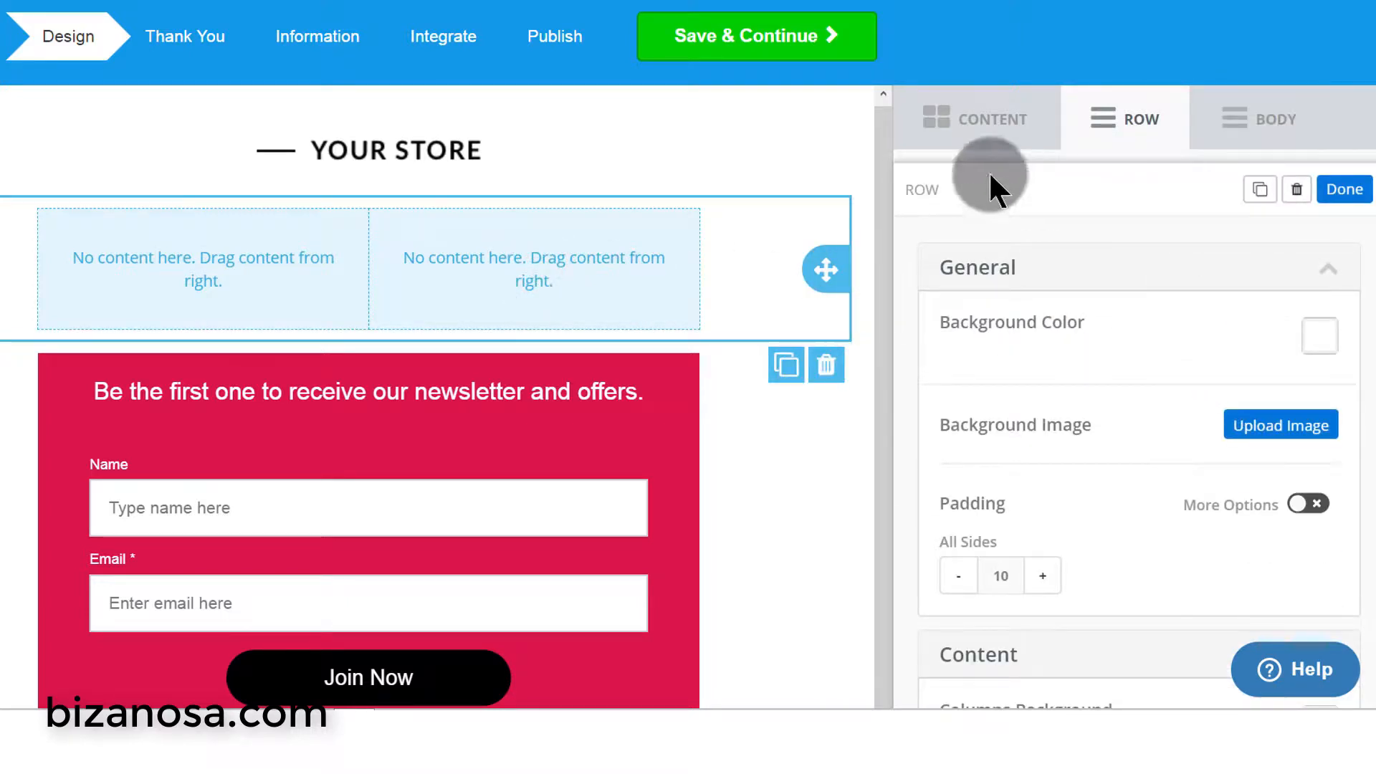
{"action": "left_click", "coordinate": [975, 124]}
{"action": "left_click_drag", "start_coordinate": [1154, 395], "coordinate": [559, 261]}
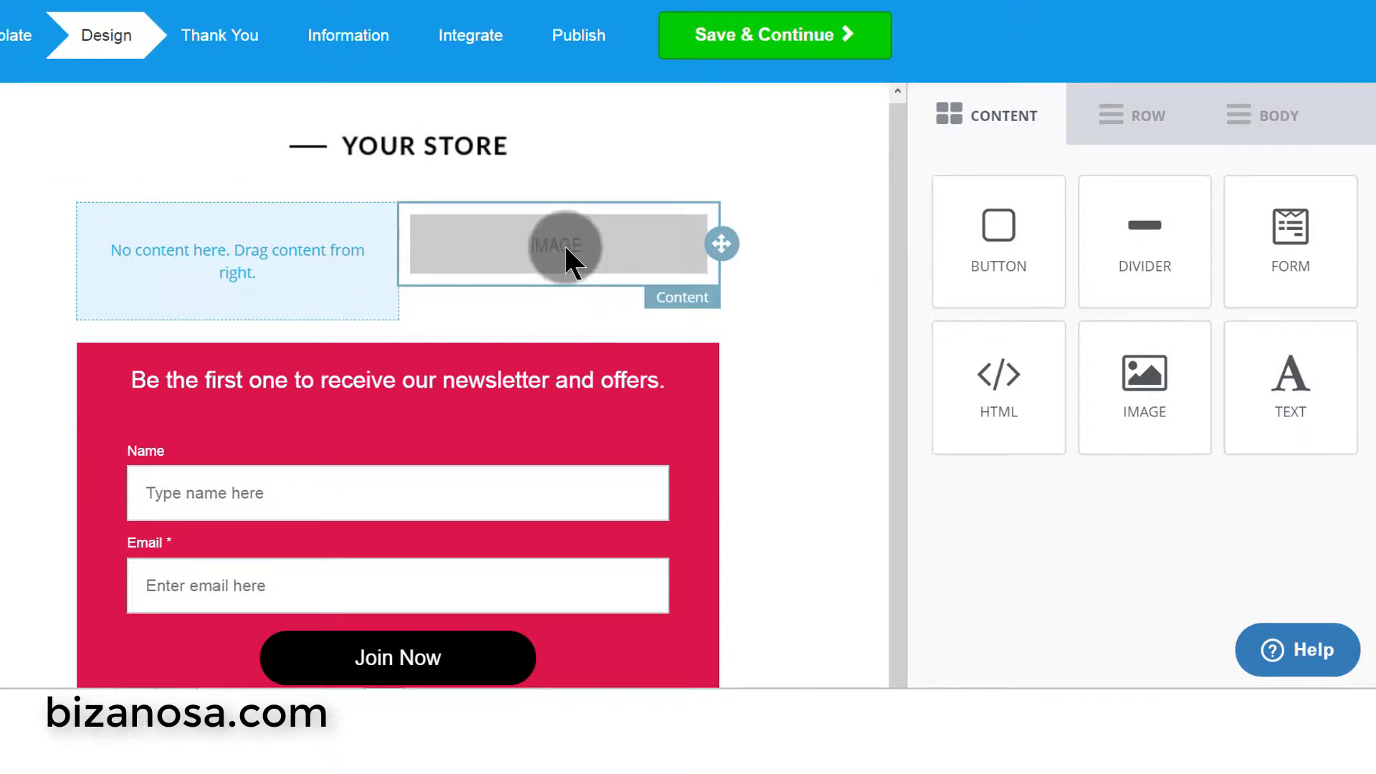
{"action": "left_click", "coordinate": [647, 249]}
{"action": "left_click", "coordinate": [1143, 370]}
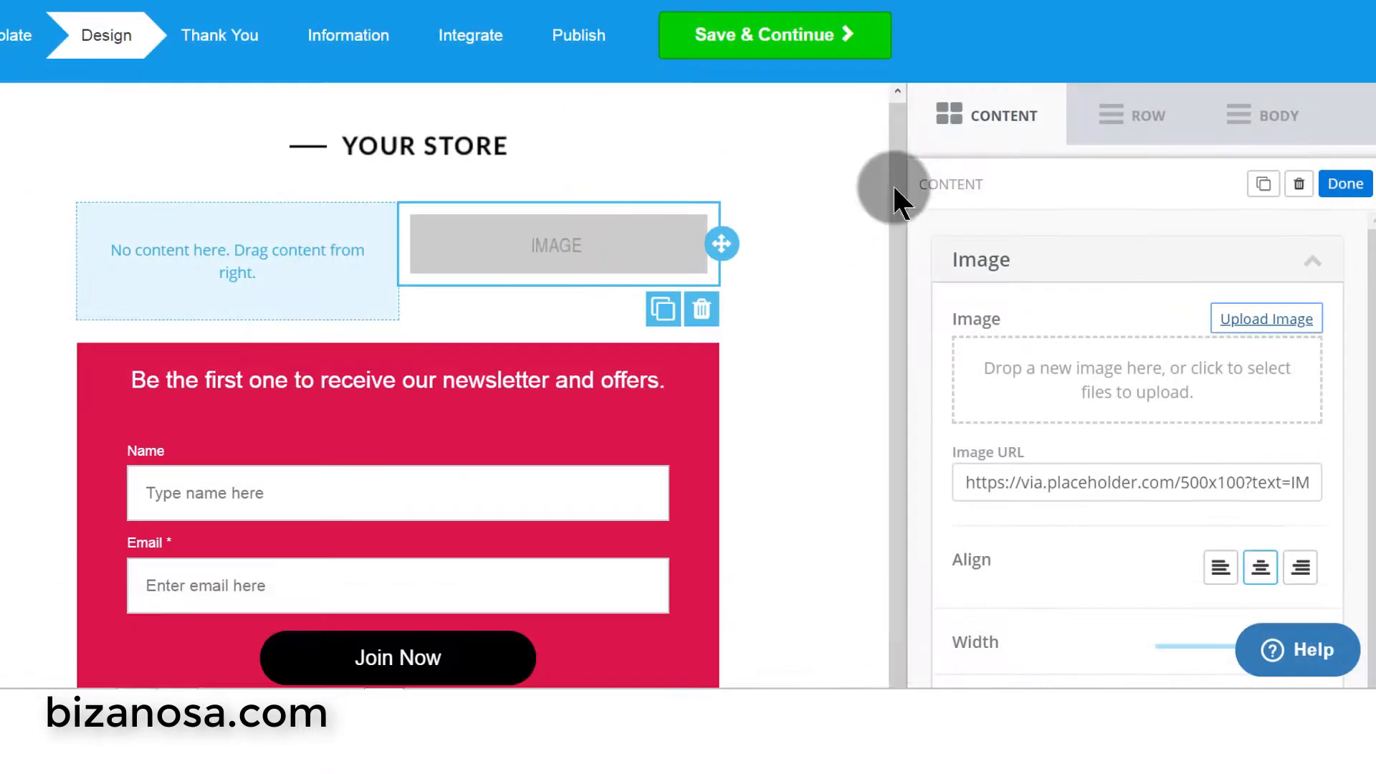
{"action": "left_click", "coordinate": [571, 246]}
{"action": "left_click", "coordinate": [965, 118]}
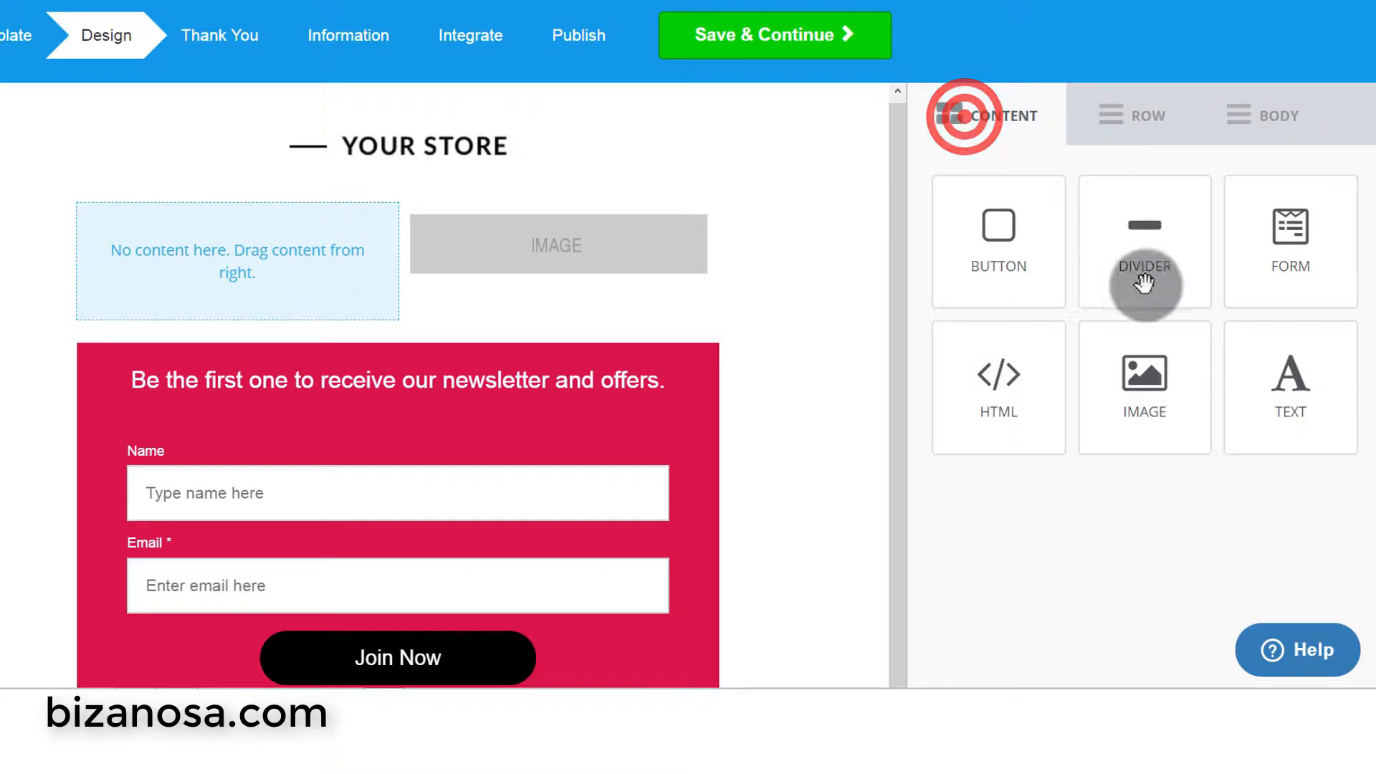
- Add a Text block to the row's empty left column and view its settings
{"action": "left_click_drag", "start_coordinate": [1290, 369], "coordinate": [302, 242]}
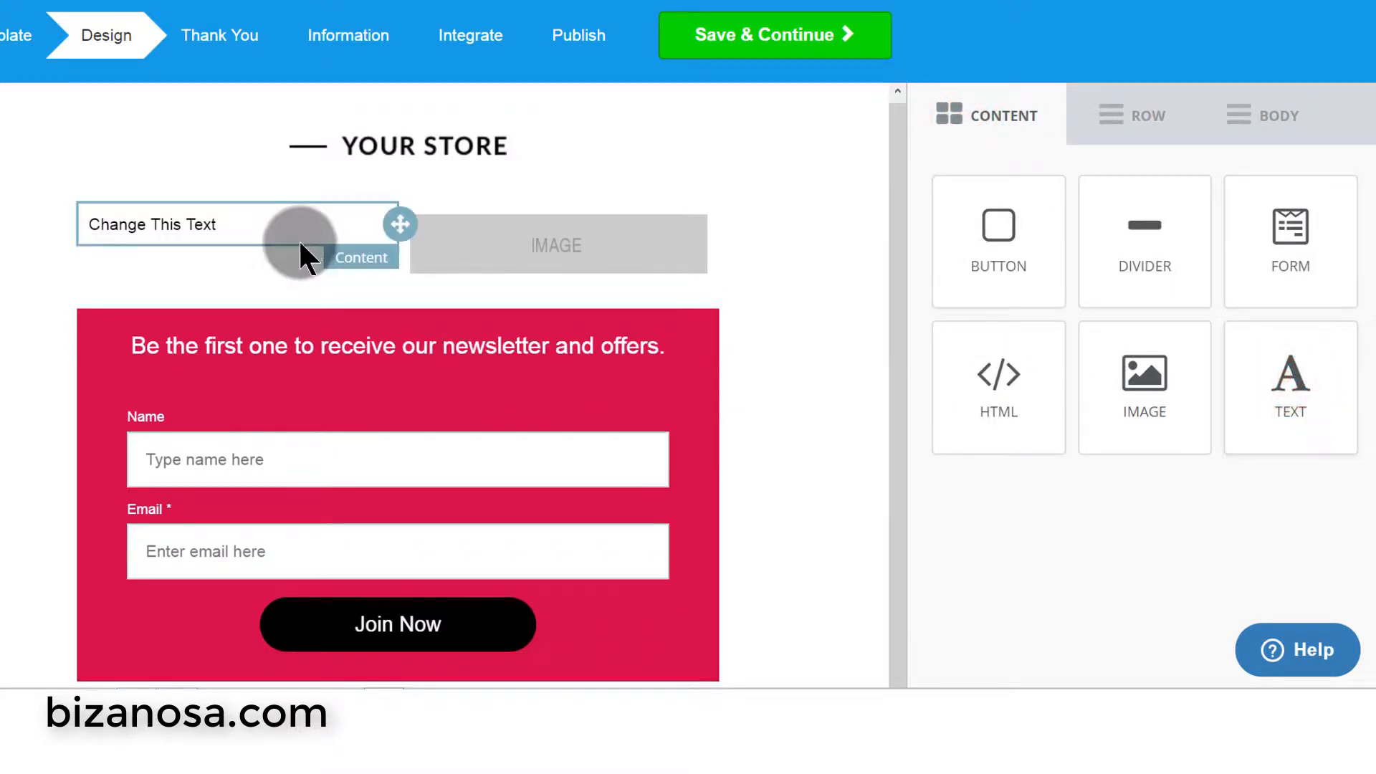
{"action": "left_click", "coordinate": [239, 219]}
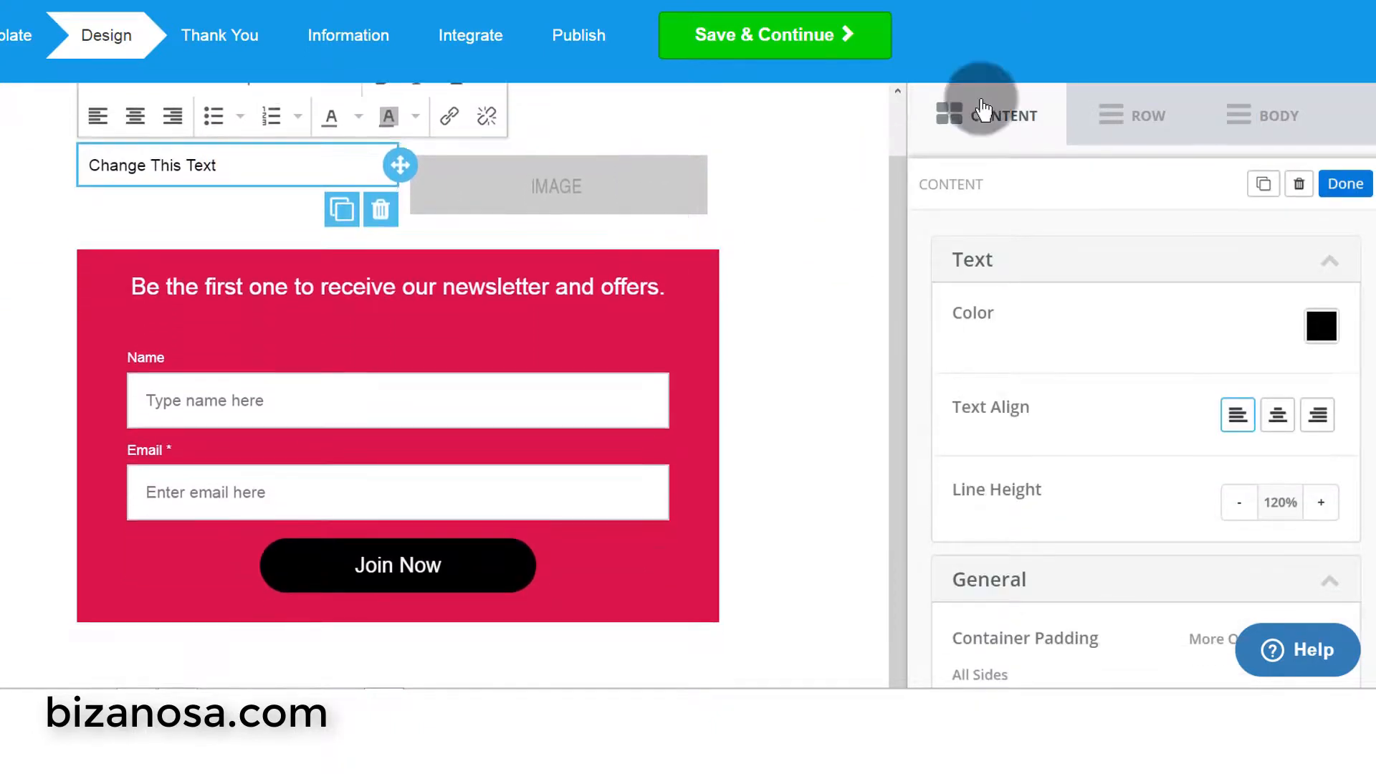
{"action": "left_click", "coordinate": [980, 100]}
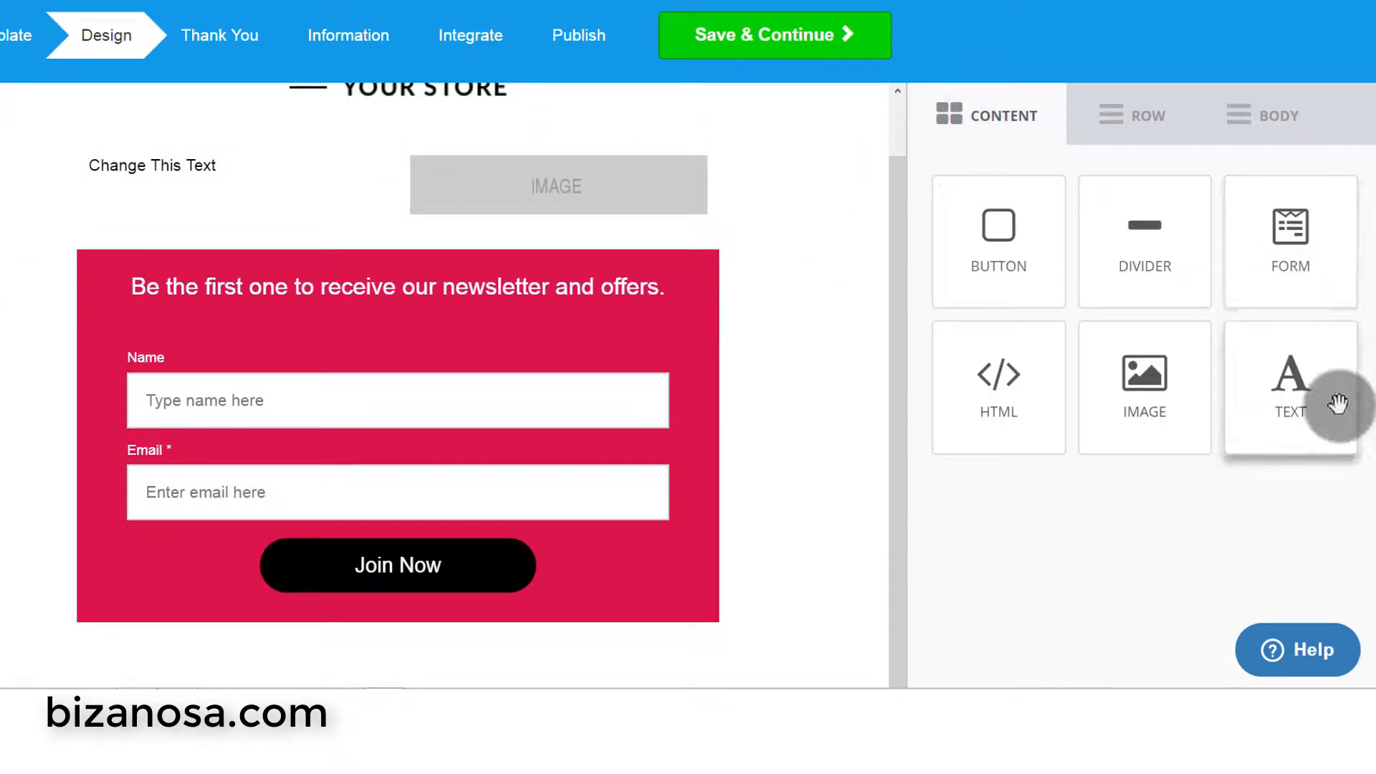
- Add an HTML block above the newsletter headline in the red section and view its code
{"action": "left_click_drag", "start_coordinate": [1038, 389], "coordinate": [430, 281]}
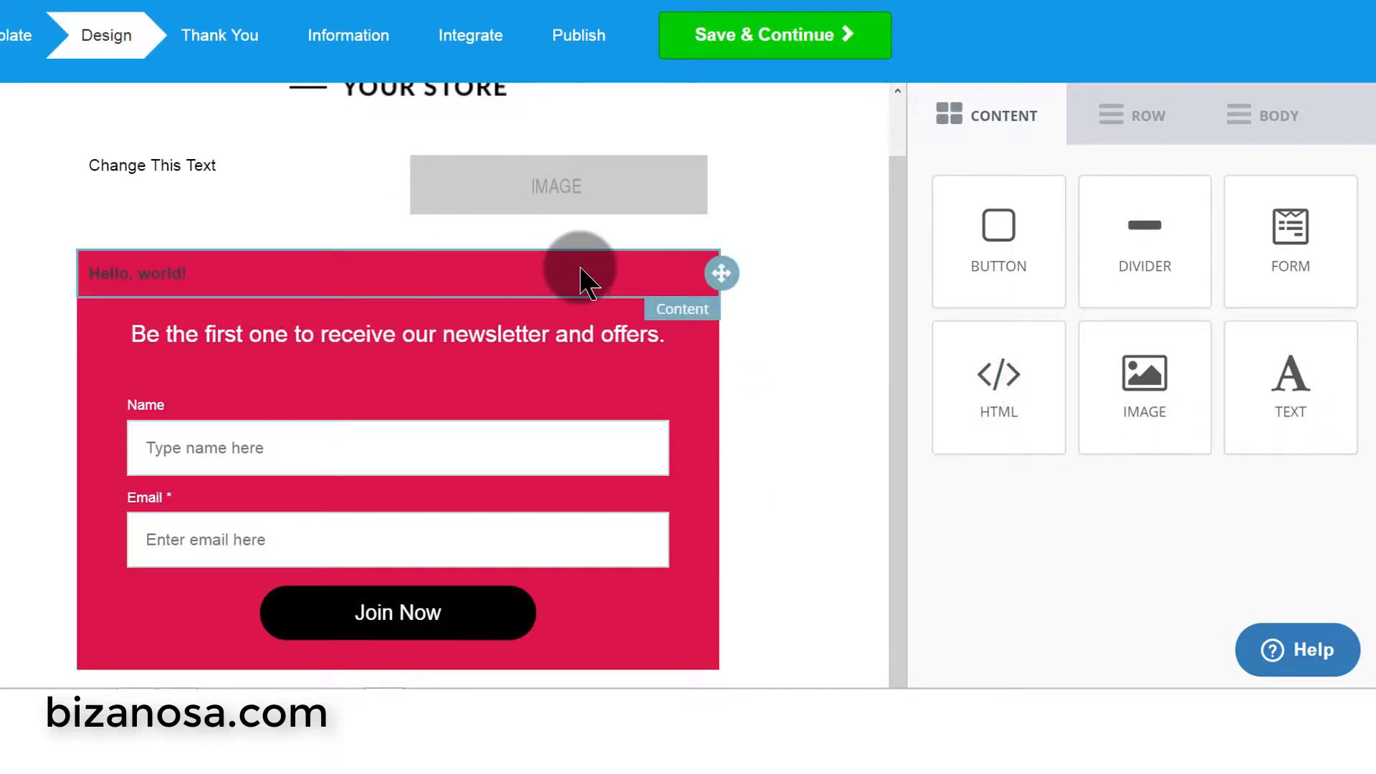
{"action": "left_click", "coordinate": [206, 283]}
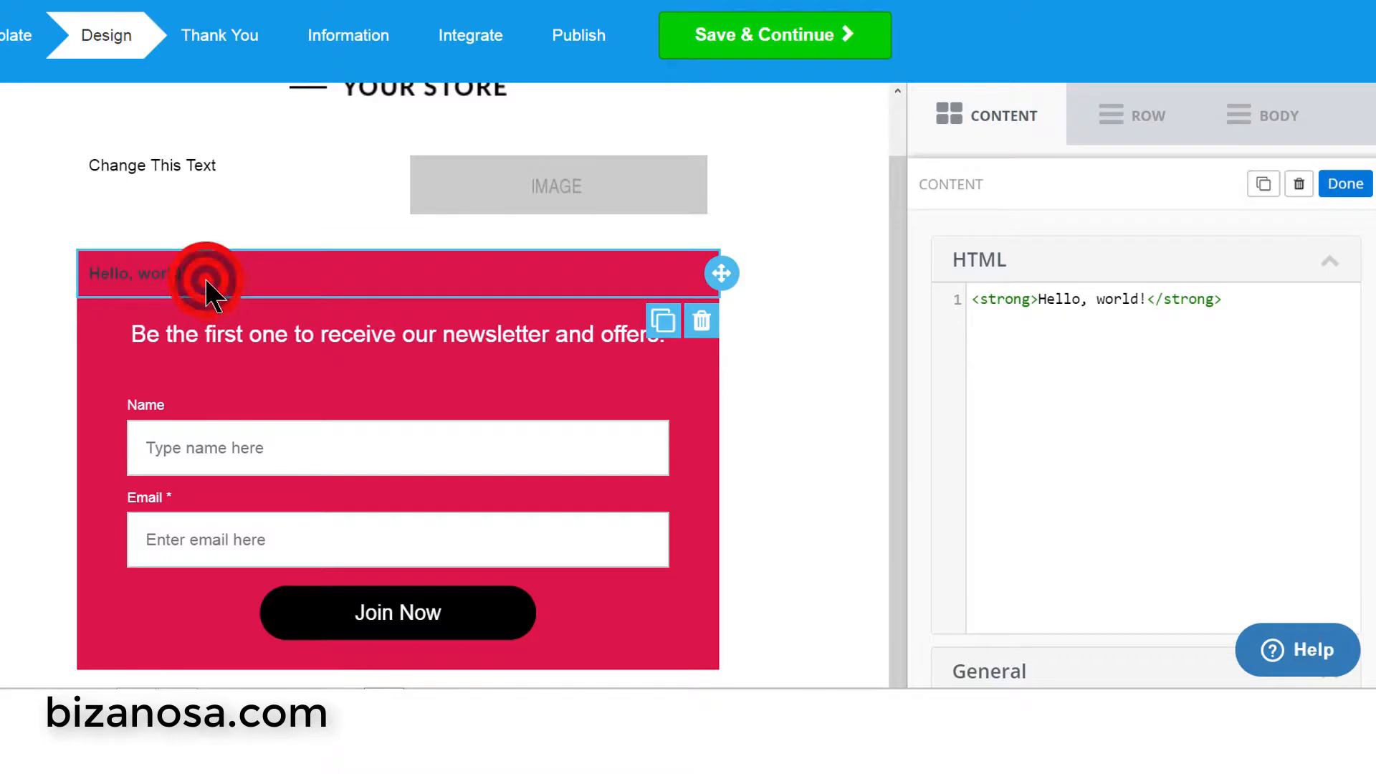
{"action": "left_click", "coordinate": [1237, 308]}
{"action": "left_click_drag", "start_coordinate": [896, 317], "coordinate": [950, 296]}
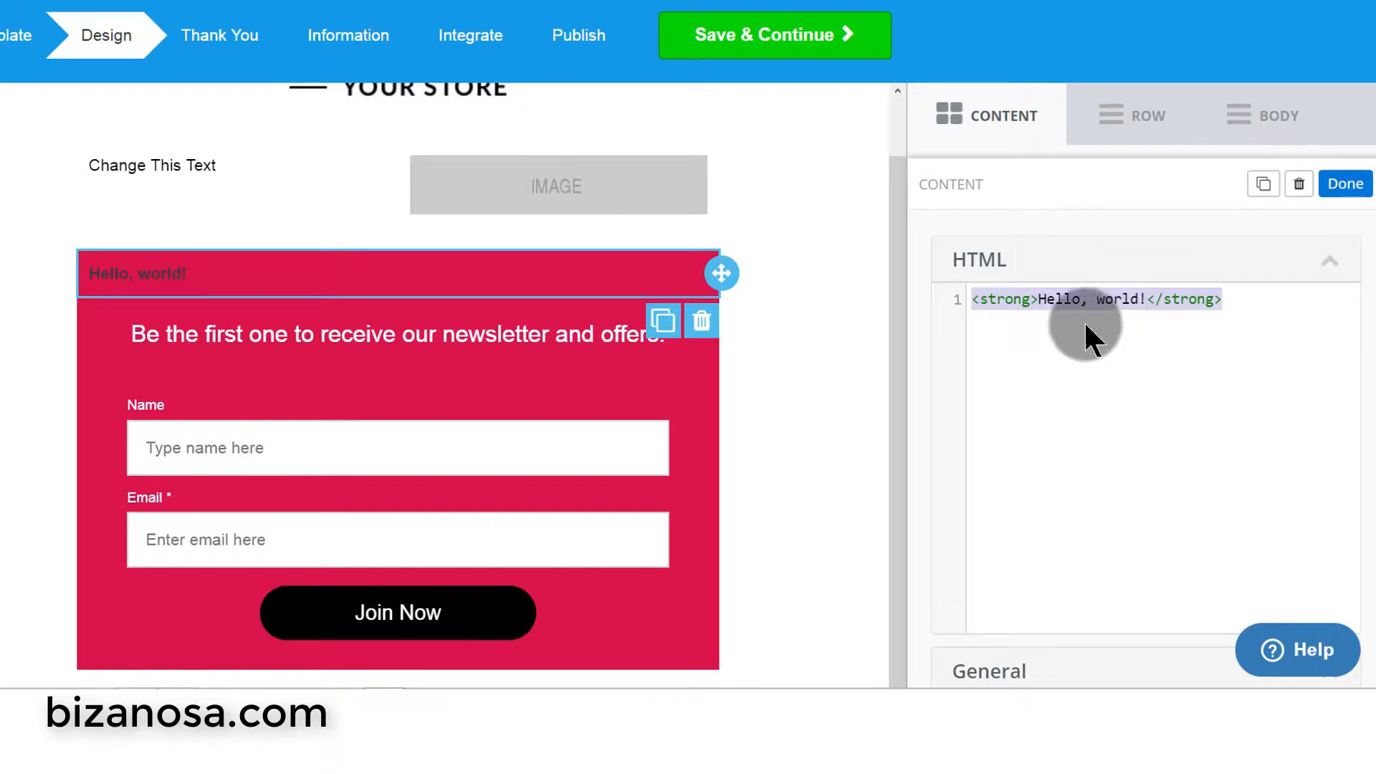
{"action": "left_click", "coordinate": [993, 123]}
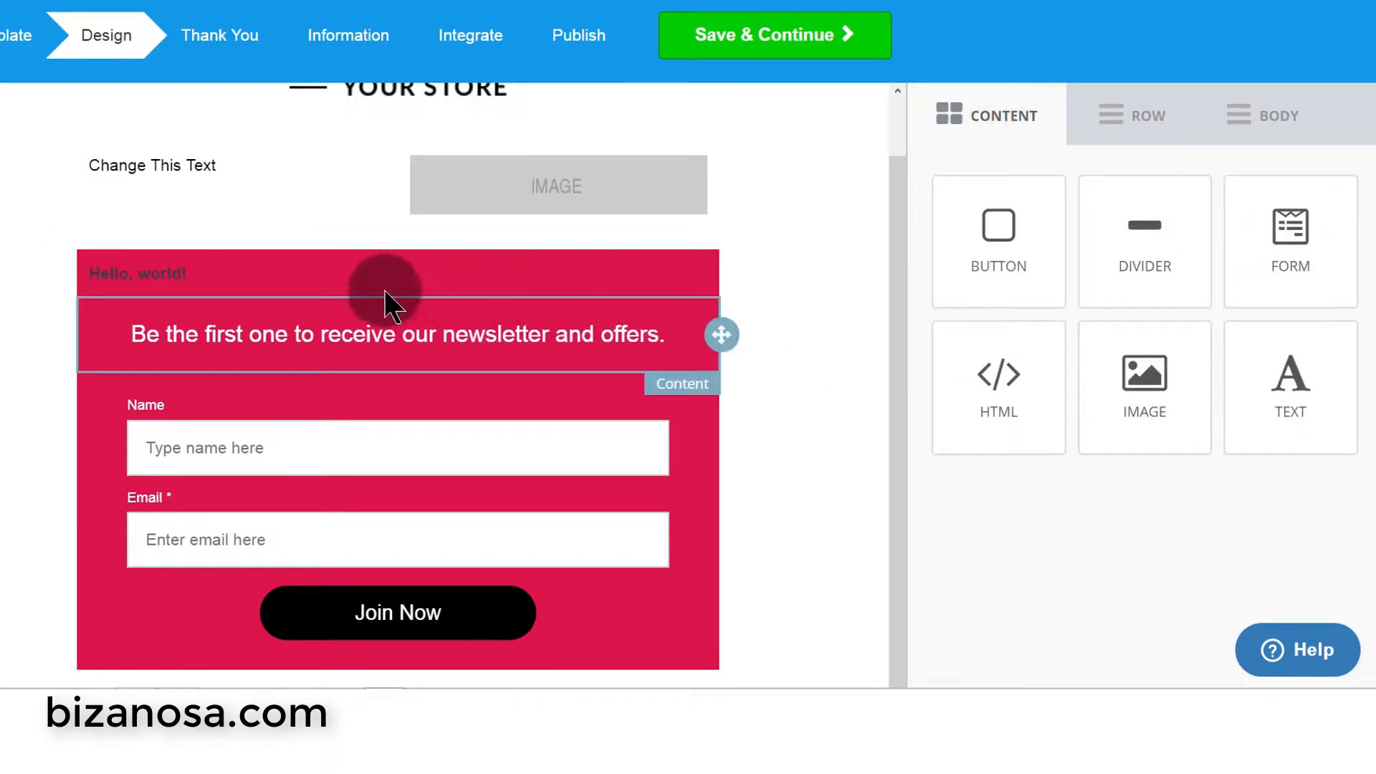
- Reopen the HTML block, select its entire code, and look over the page layout
{"action": "left_click", "coordinate": [388, 273]}
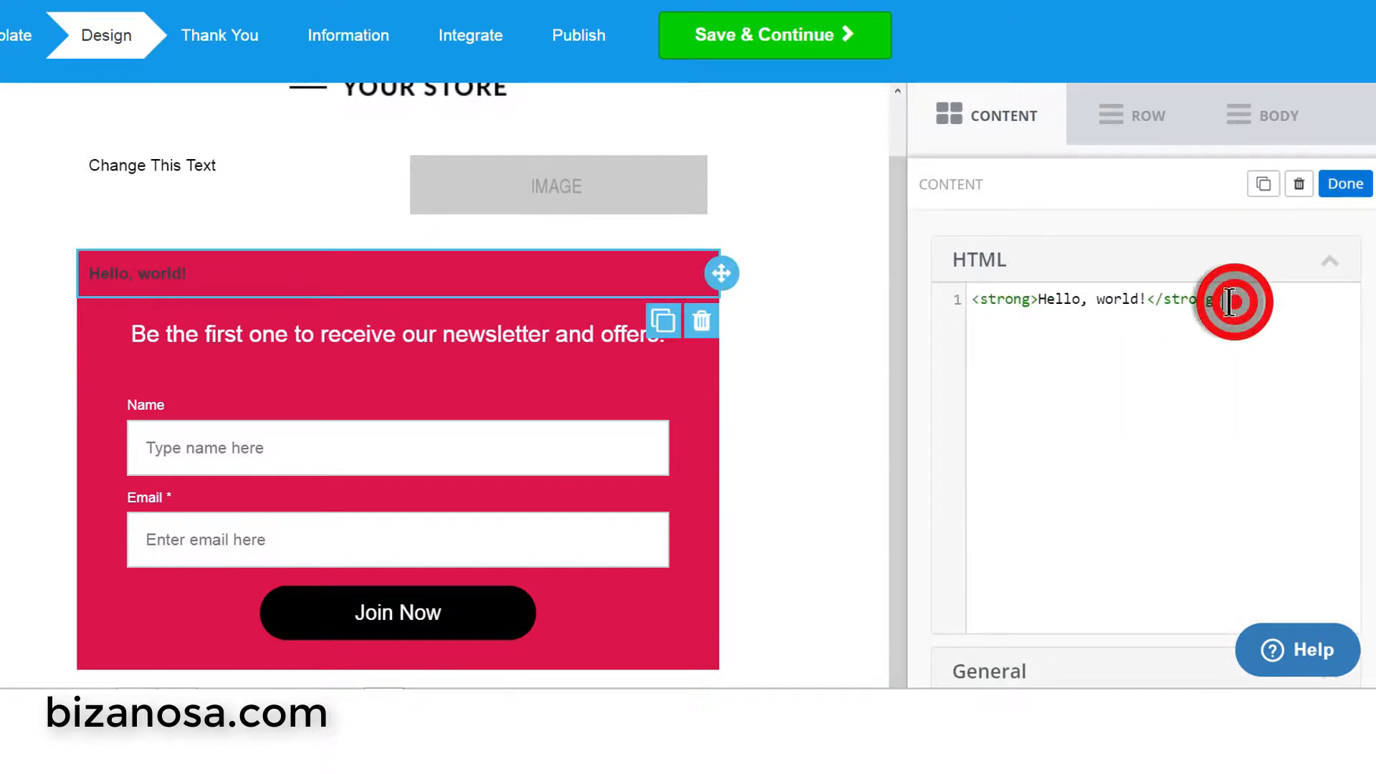
{"action": "left_click_drag", "start_coordinate": [1229, 301], "coordinate": [977, 307]}
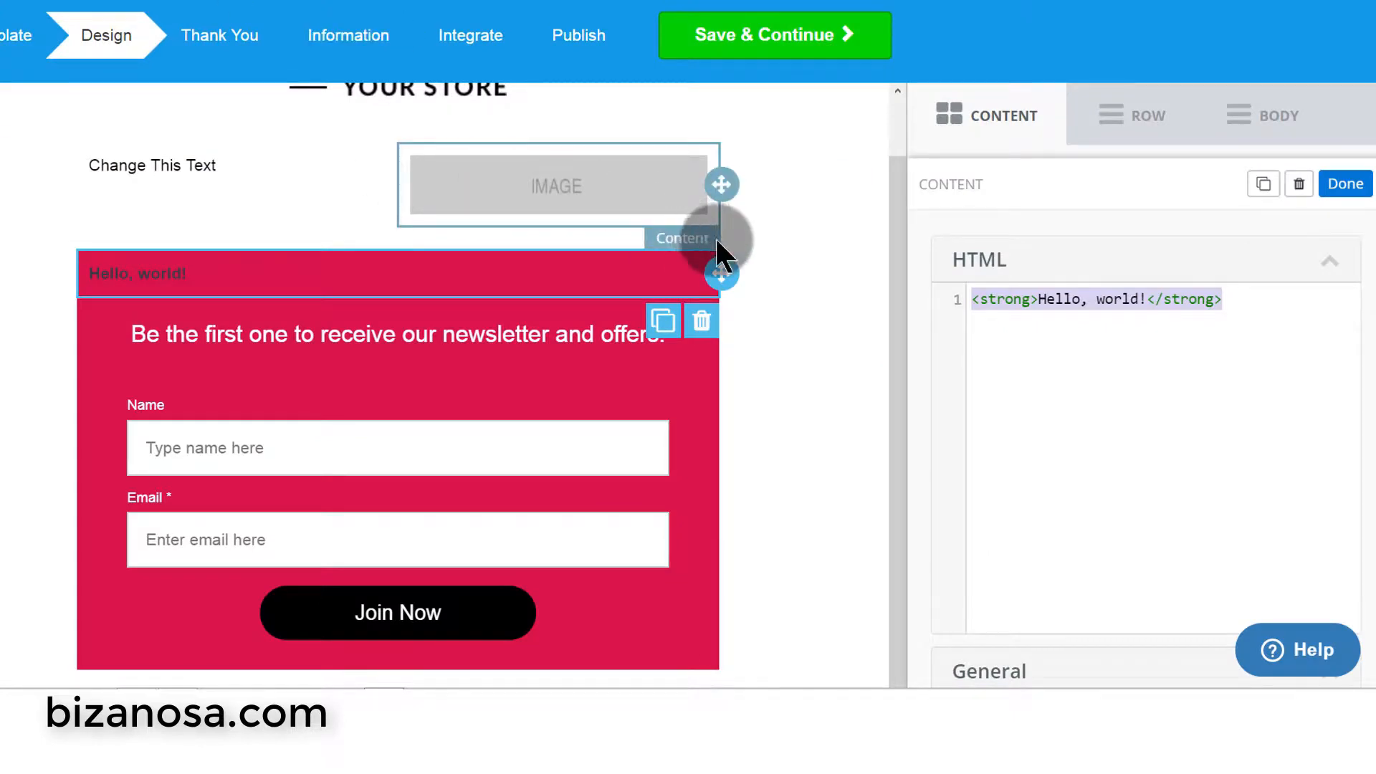
{"action": "scroll", "coordinate": [741, 244], "scroll_direction": "down", "scroll_amount": 4}
{"action": "scroll", "coordinate": [754, 244], "scroll_direction": "up", "scroll_amount": 1}
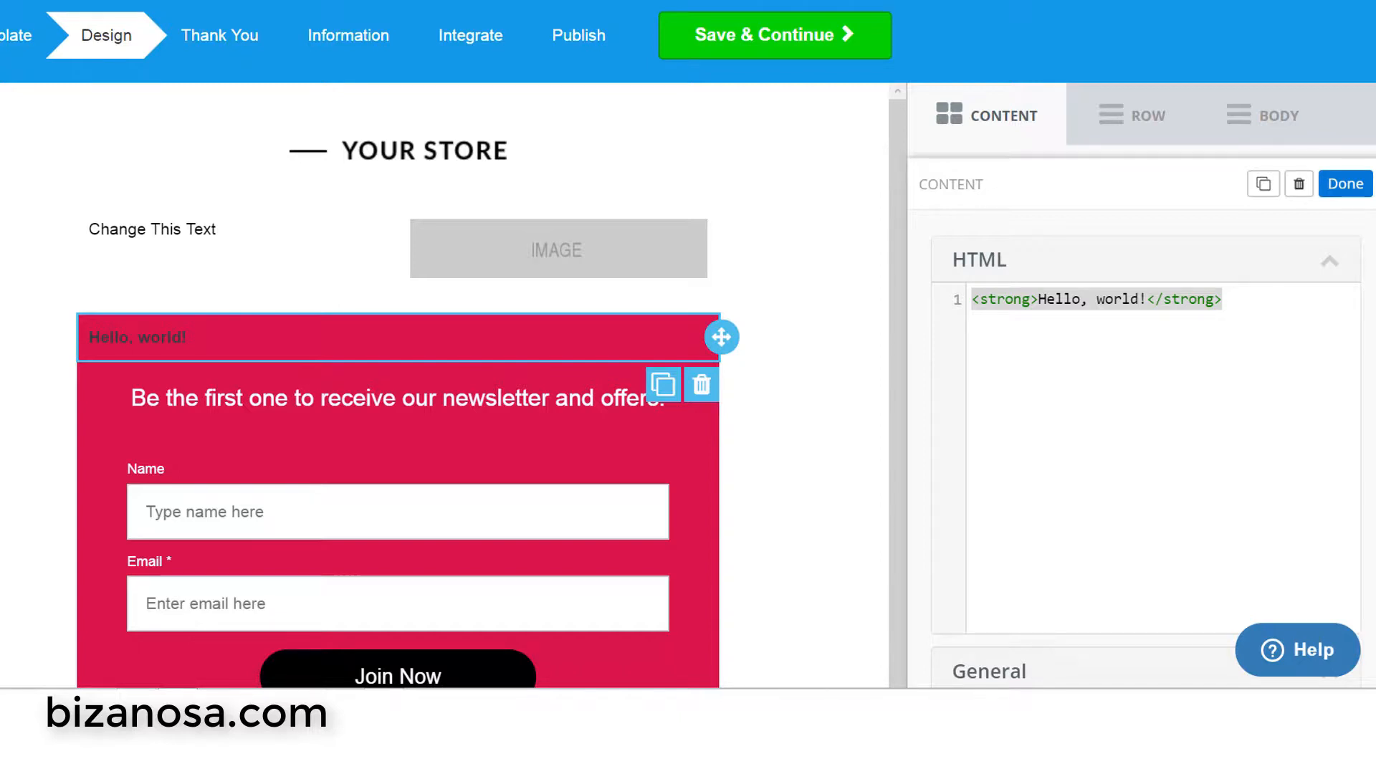
- Add a Button block to the left column, move it below the "Change This Text" block, and view its settings
{"action": "left_click", "coordinate": [618, 265]}
{"action": "left_click_drag", "start_coordinate": [999, 237], "coordinate": [155, 276]}
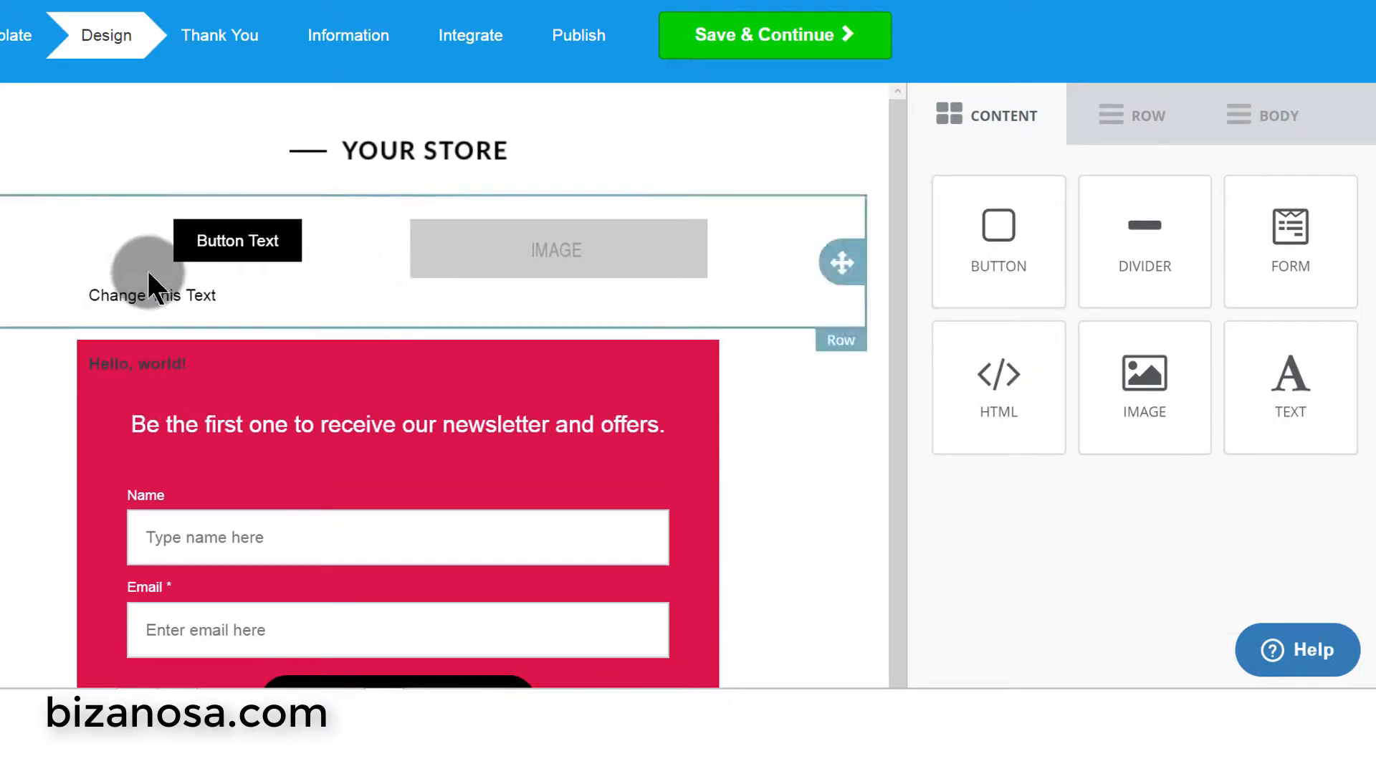
{"action": "left_click_drag", "start_coordinate": [399, 240], "coordinate": [340, 336]}
{"action": "left_click", "coordinate": [272, 287]}
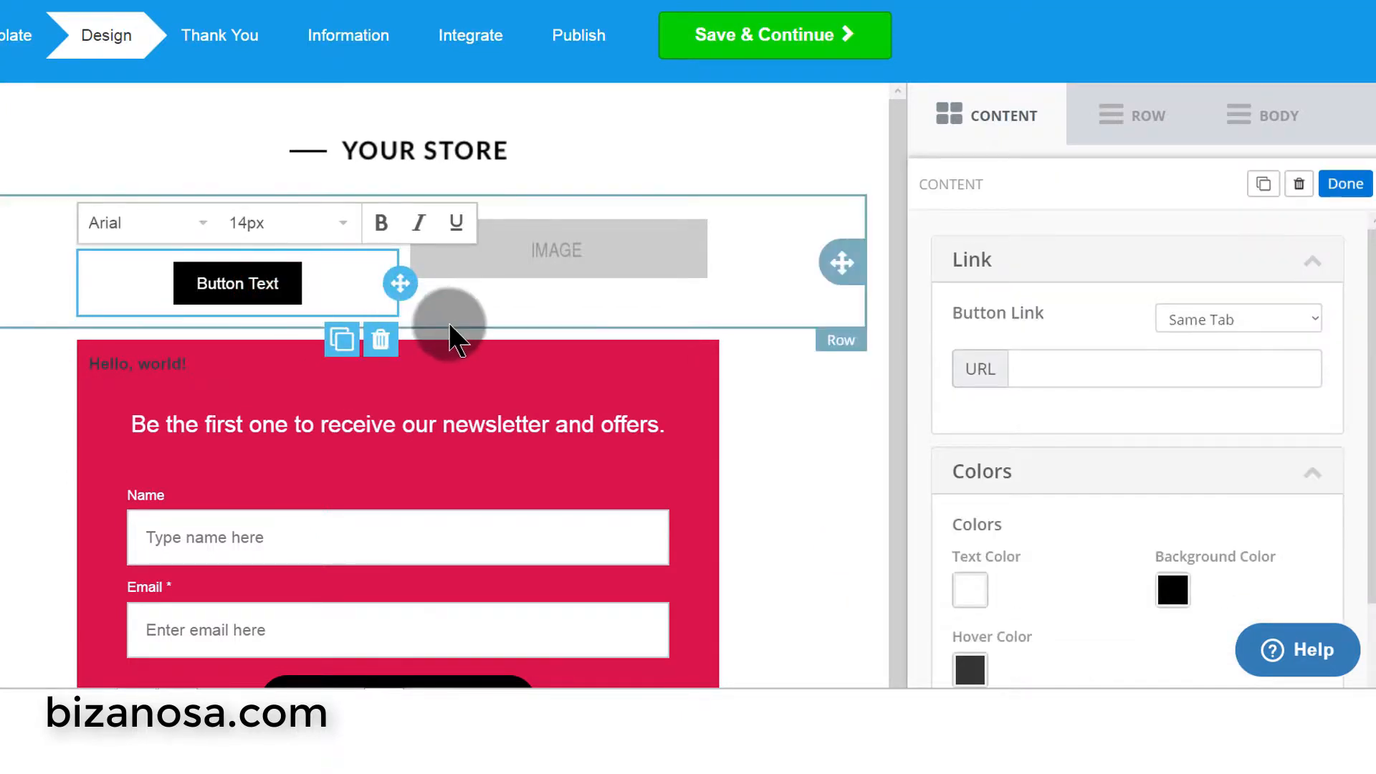
{"action": "left_click_drag", "start_coordinate": [895, 293], "coordinate": [881, 475]}
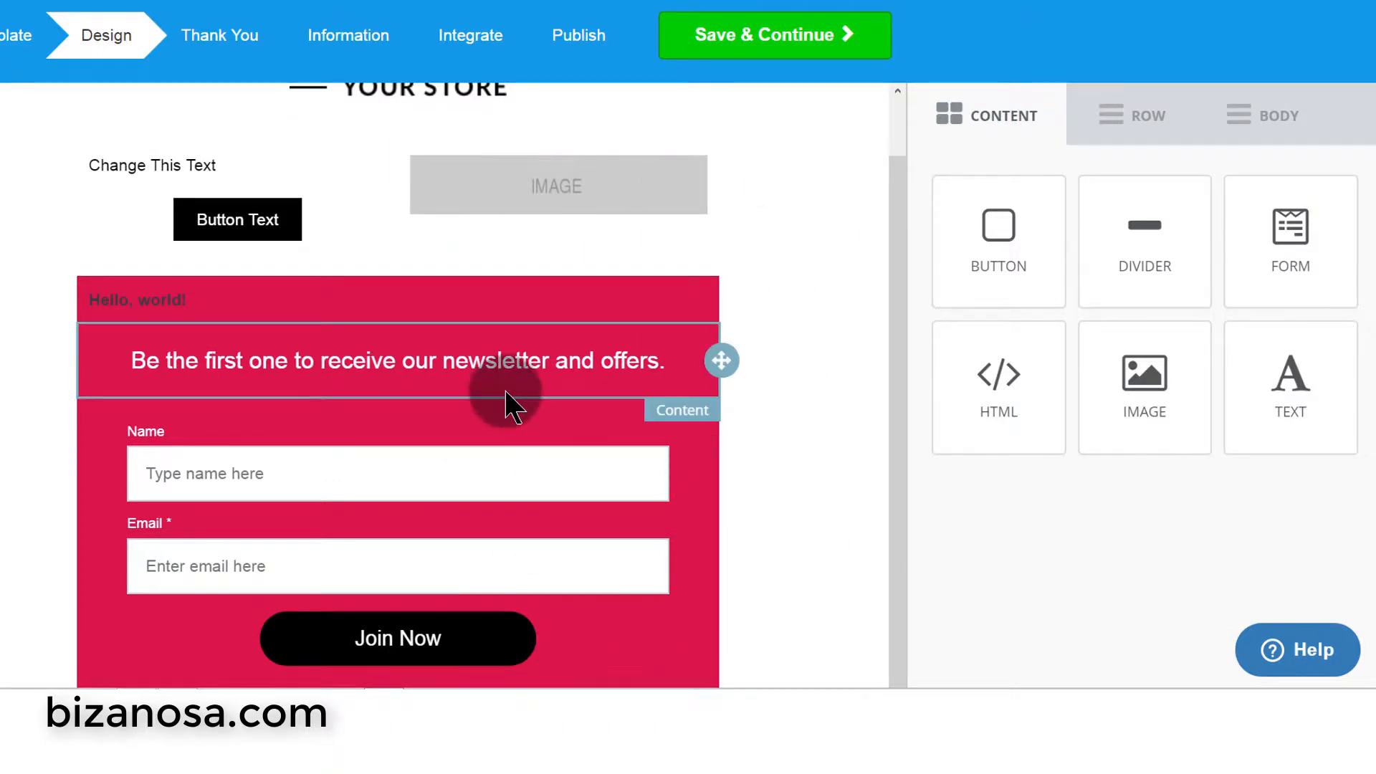
- Add a Form block above the "Hello, world!" HTML block in the red section and open its settings
{"action": "left_click_drag", "start_coordinate": [900, 334], "coordinate": [901, 367]}
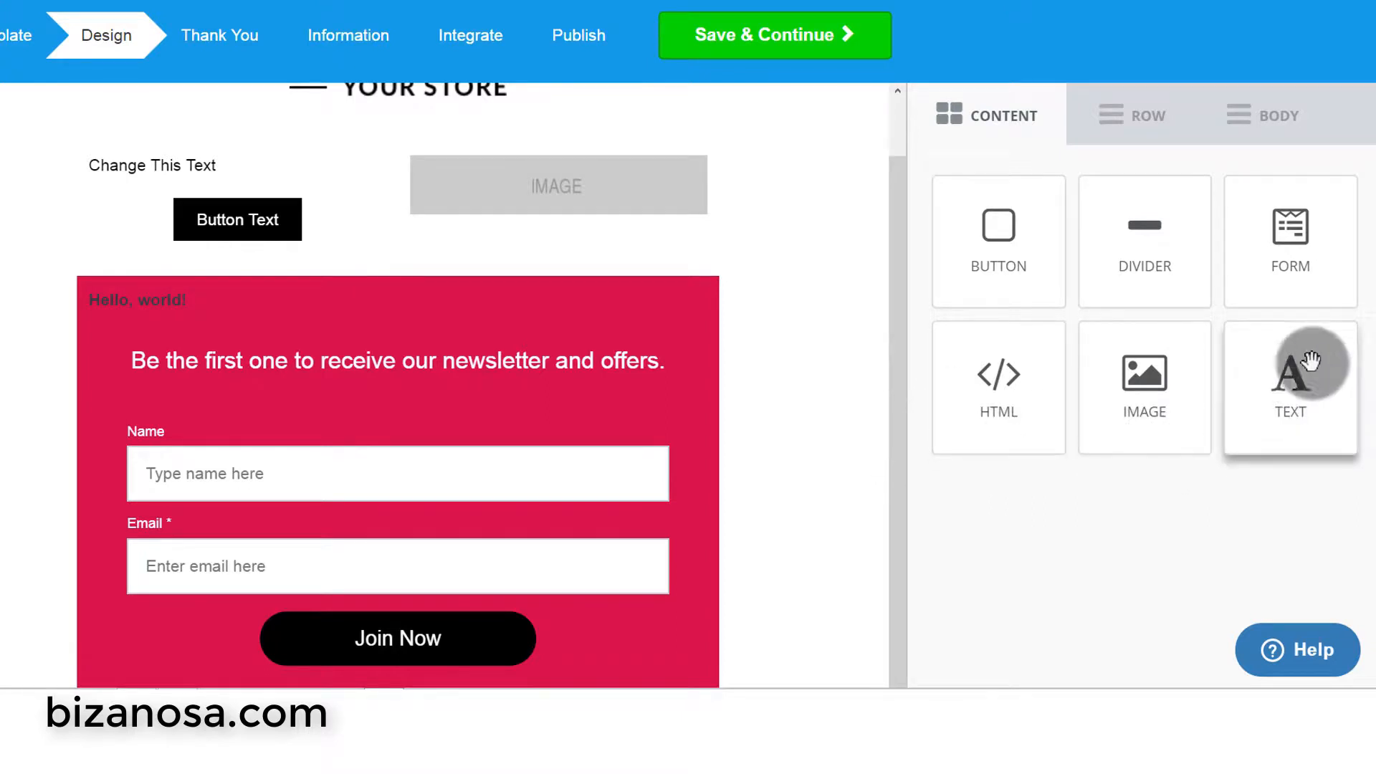
{"action": "mouse_move", "coordinate": [1296, 242]}
{"action": "left_mouse_down"}
{"action": "mouse_move", "coordinate": [1188, 289]}
{"action": "mouse_move", "coordinate": [463, 271]}
{"action": "mouse_move", "coordinate": [383, 234]}
{"action": "mouse_move", "coordinate": [419, 304]}
{"action": "mouse_move", "coordinate": [512, 319]}
{"action": "mouse_move", "coordinate": [727, 301]}
{"action": "mouse_move", "coordinate": [523, 285]}
{"action": "mouse_move", "coordinate": [529, 329]}
{"action": "left_mouse_up"}
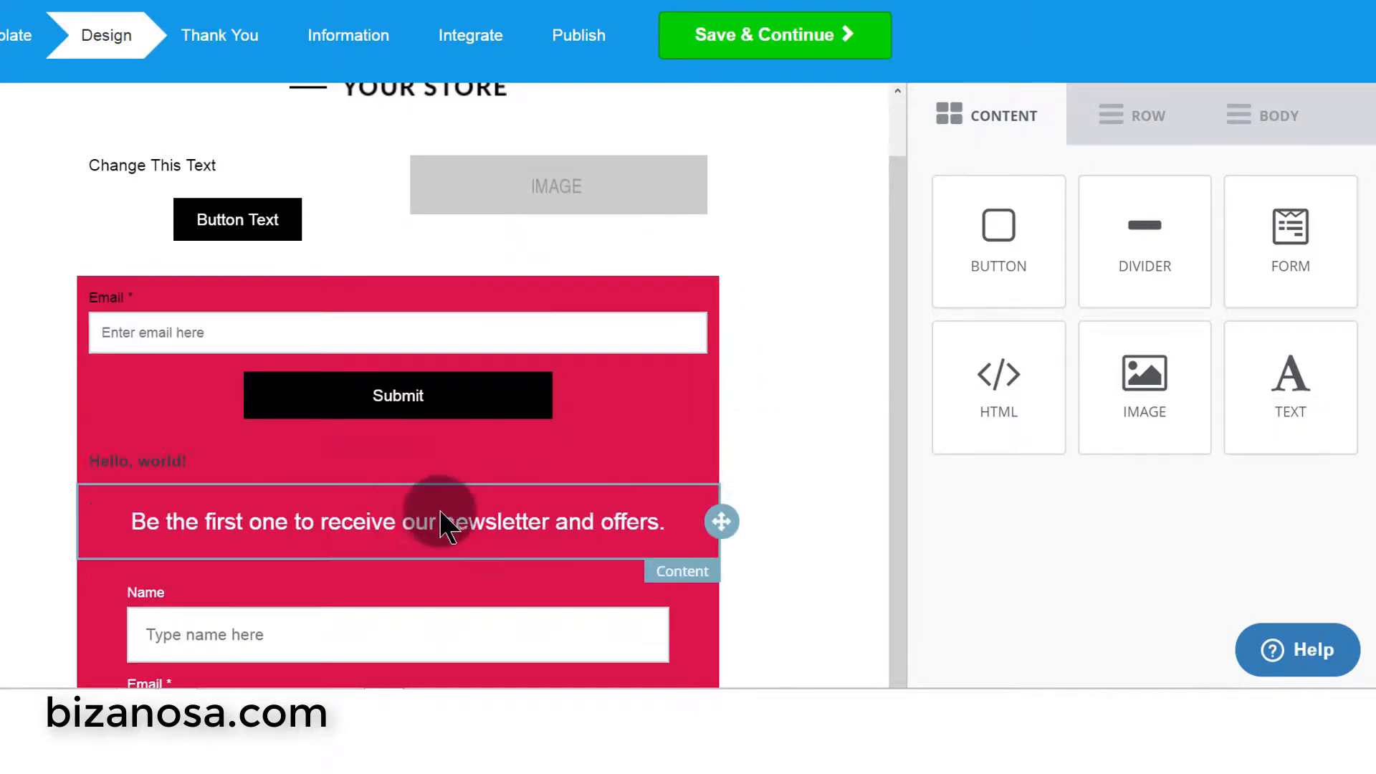
{"action": "left_click", "coordinate": [354, 334]}
{"action": "left_click", "coordinate": [581, 391]}
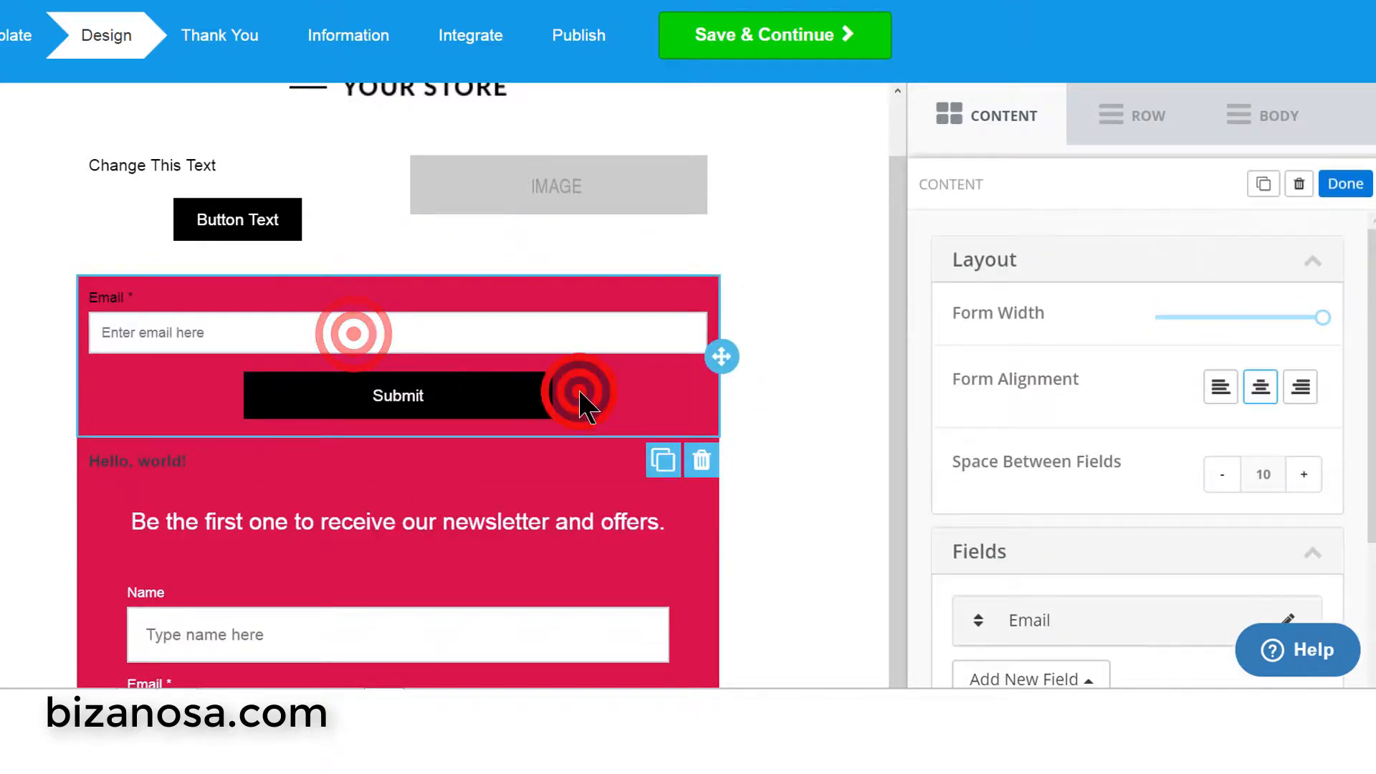
- Add a Name field below the Email field of the new form
{"action": "scroll", "coordinate": [1187, 379], "scroll_direction": "down", "scroll_amount": 3}
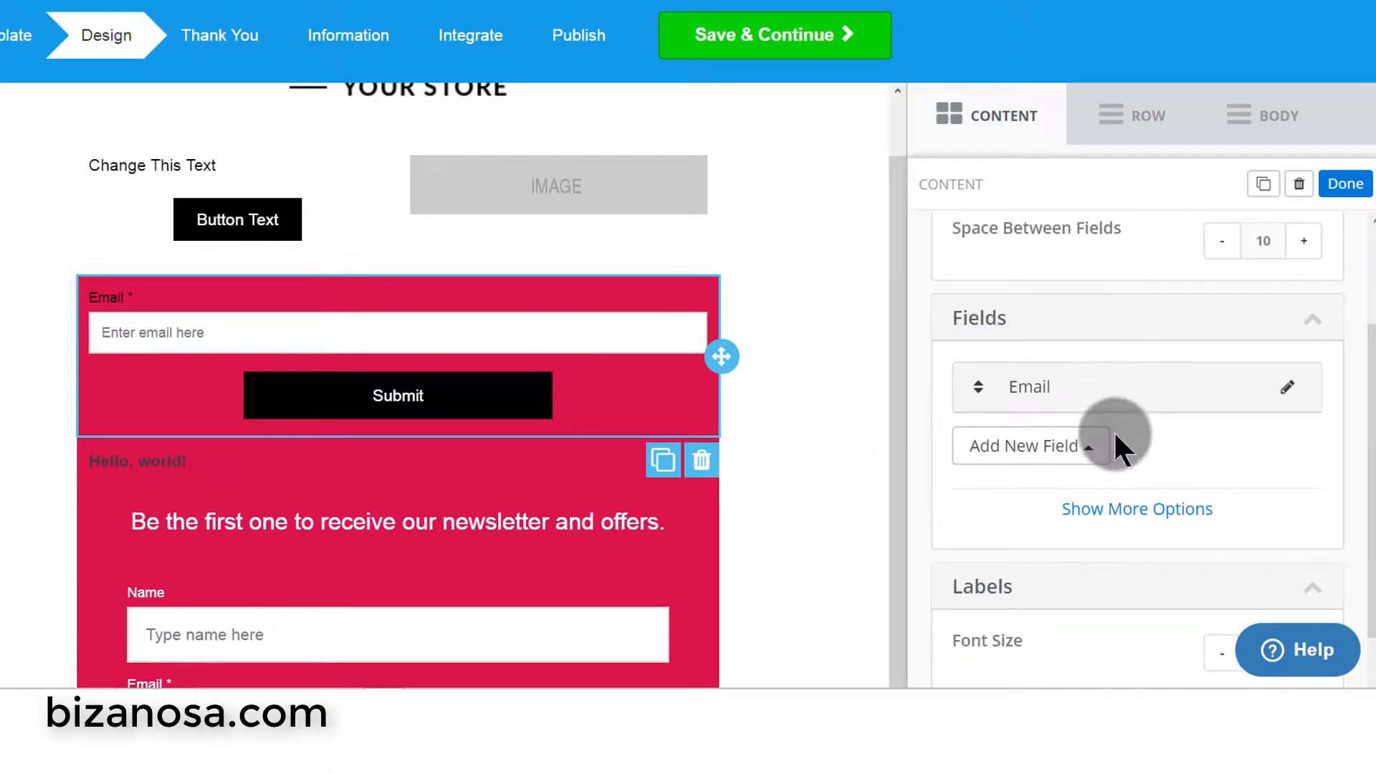
{"action": "left_click", "coordinate": [1083, 451]}
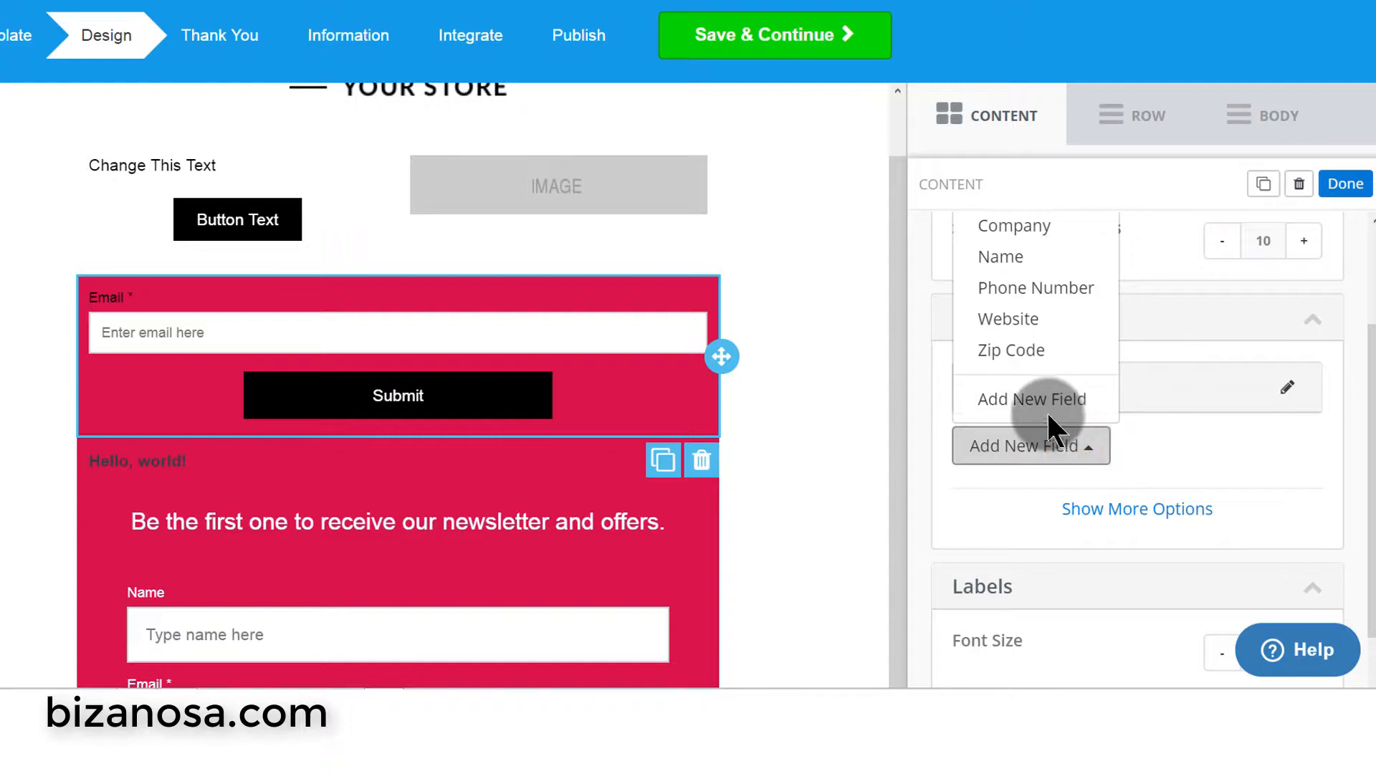
{"action": "left_click", "coordinate": [1014, 258]}
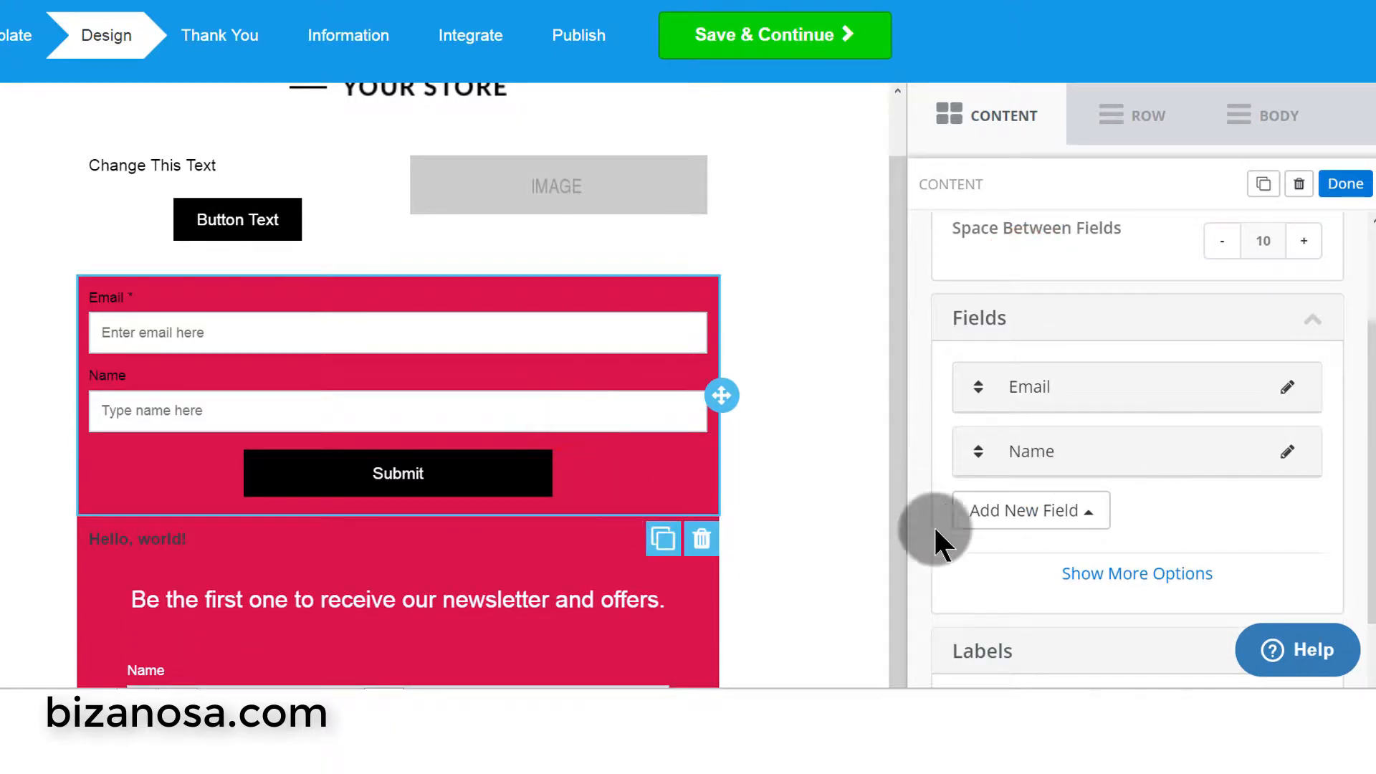
- Select the original "Join Now" form to view its field settings
{"action": "scroll", "coordinate": [566, 437], "scroll_direction": "down", "scroll_amount": 4}
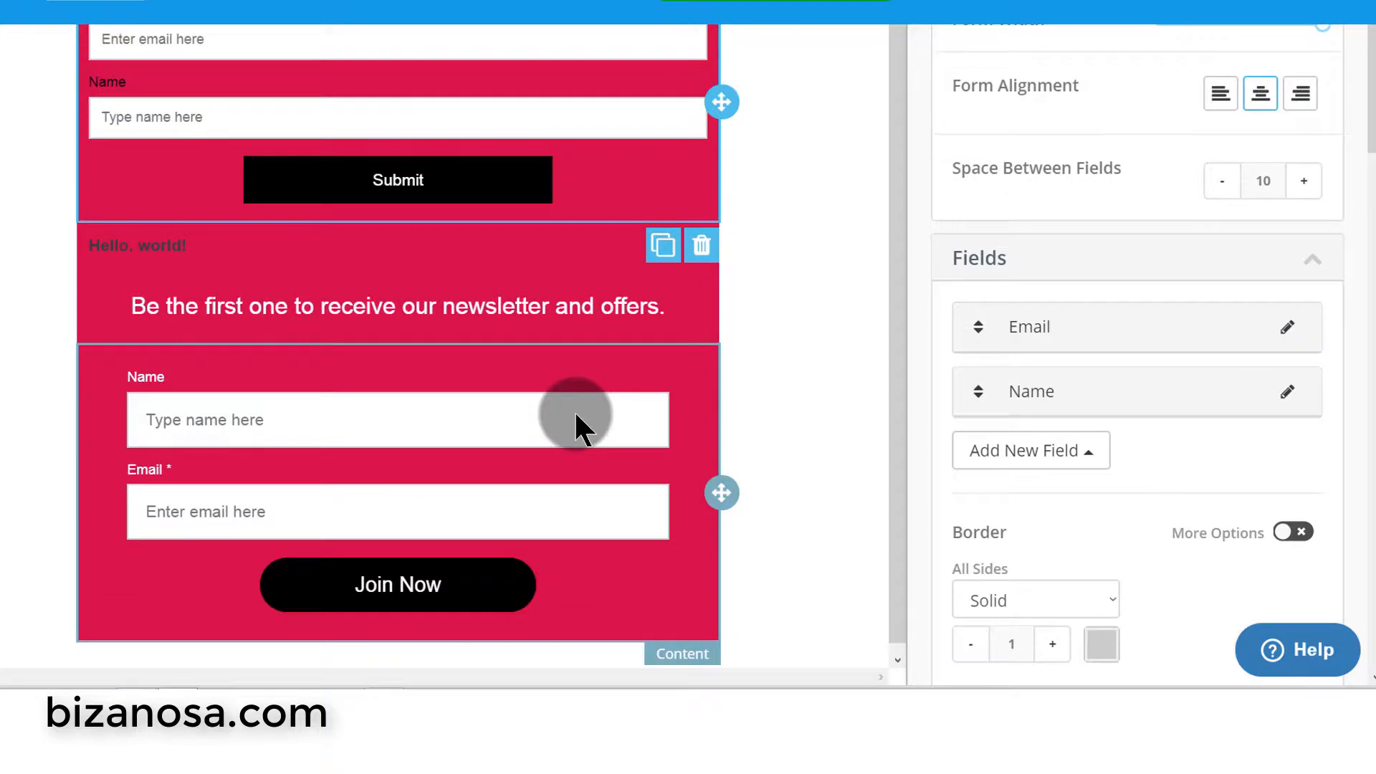
{"action": "left_click", "coordinate": [459, 585]}
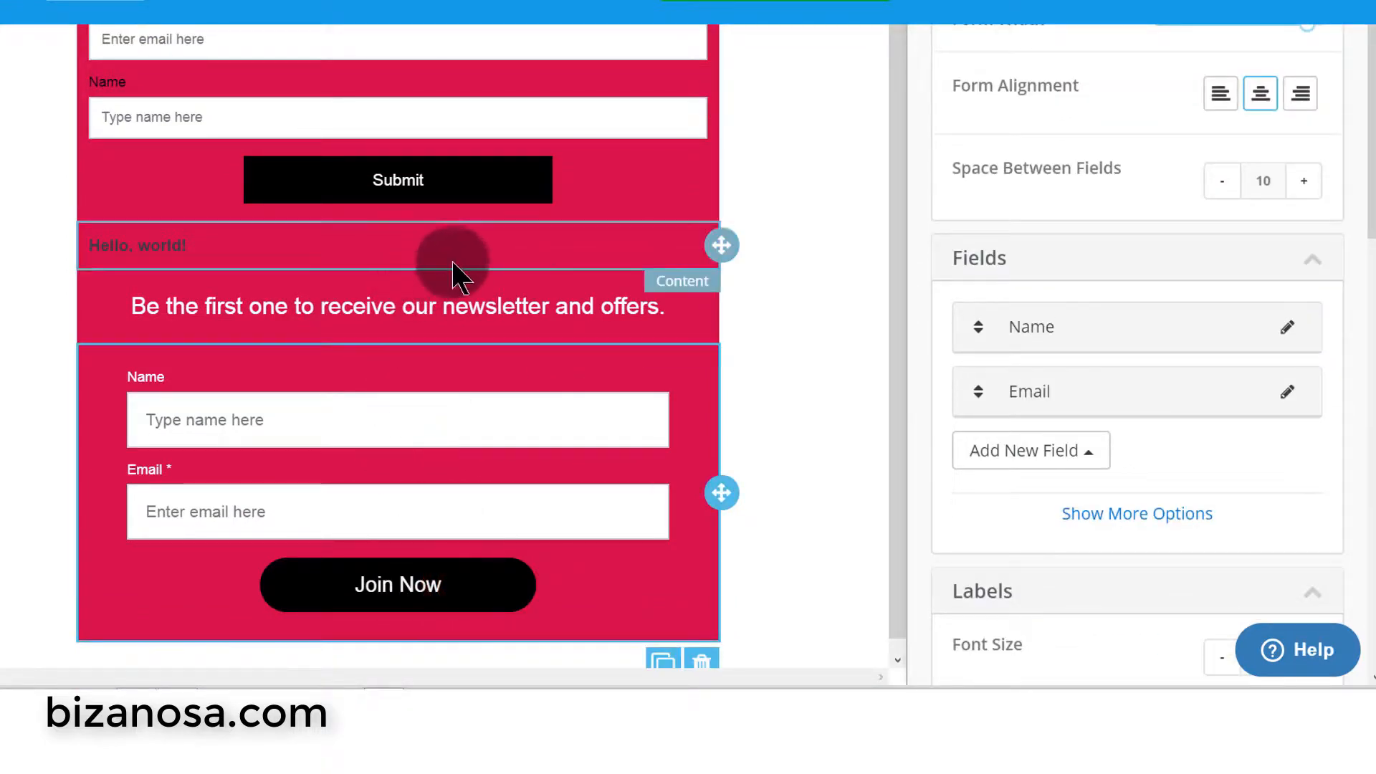
{"action": "scroll", "coordinate": [459, 329], "scroll_direction": "up", "scroll_amount": 1}
- Widen the Submit button of the new form to almost the full width of its fields
{"action": "left_click", "coordinate": [402, 242]}
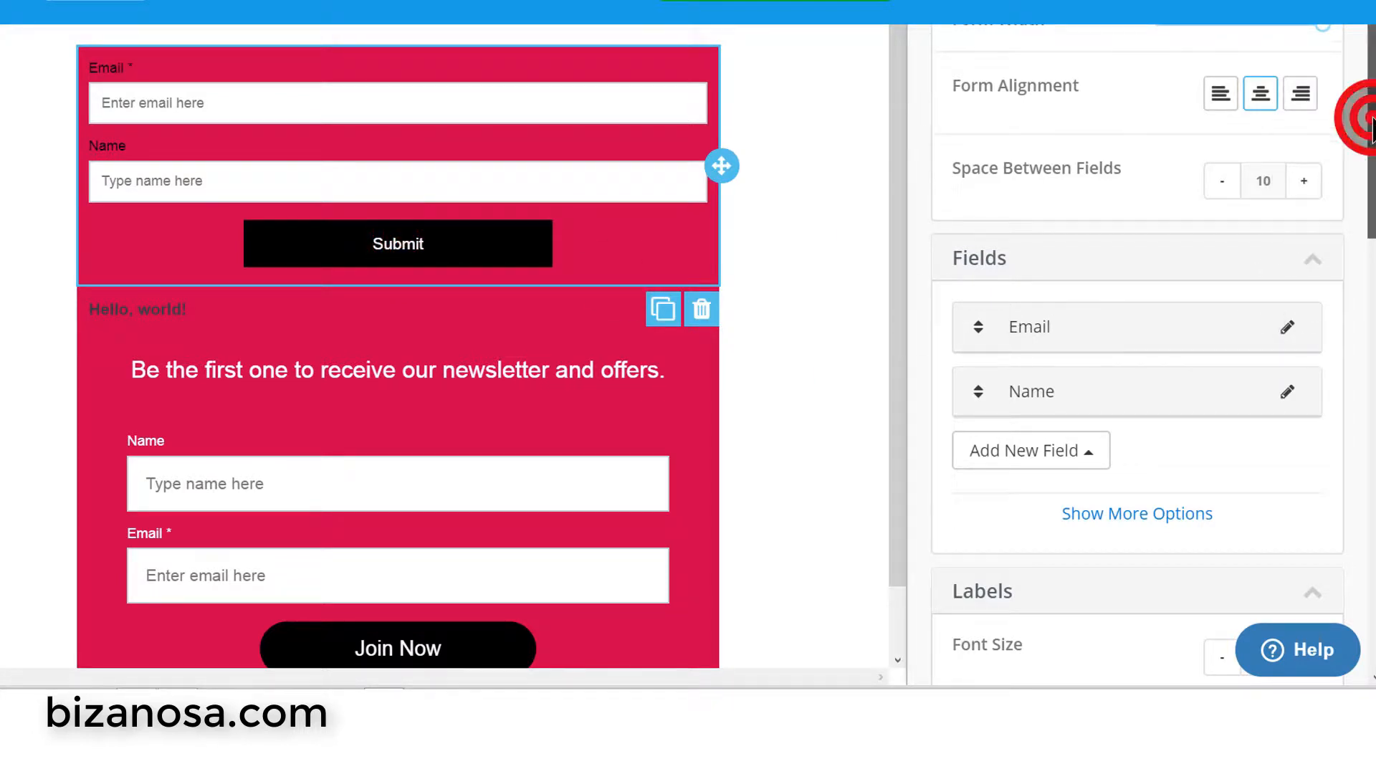
{"action": "left_click_drag", "start_coordinate": [1367, 117], "coordinate": [1360, 494]}
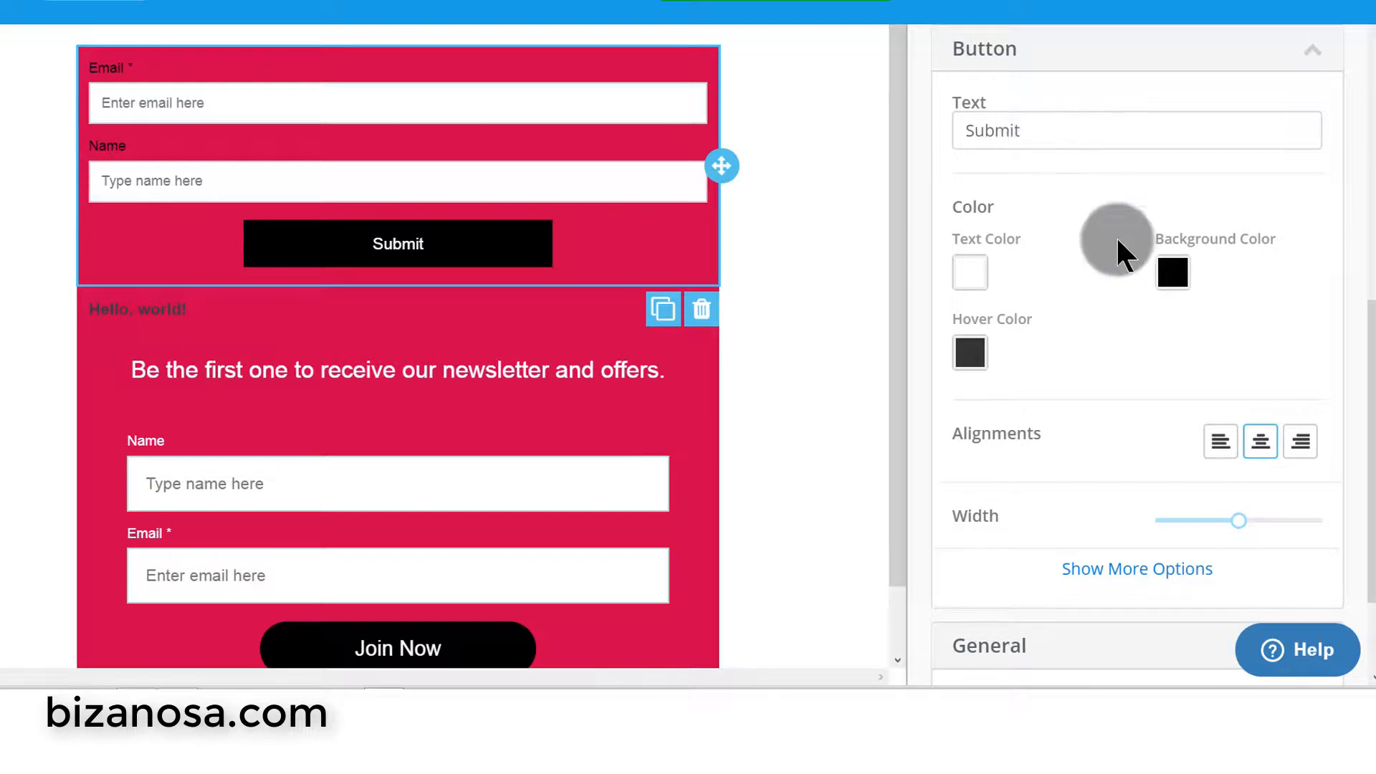
{"action": "scroll", "coordinate": [1290, 353], "scroll_direction": "down", "scroll_amount": 2}
{"action": "mouse_move", "coordinate": [1242, 362]}
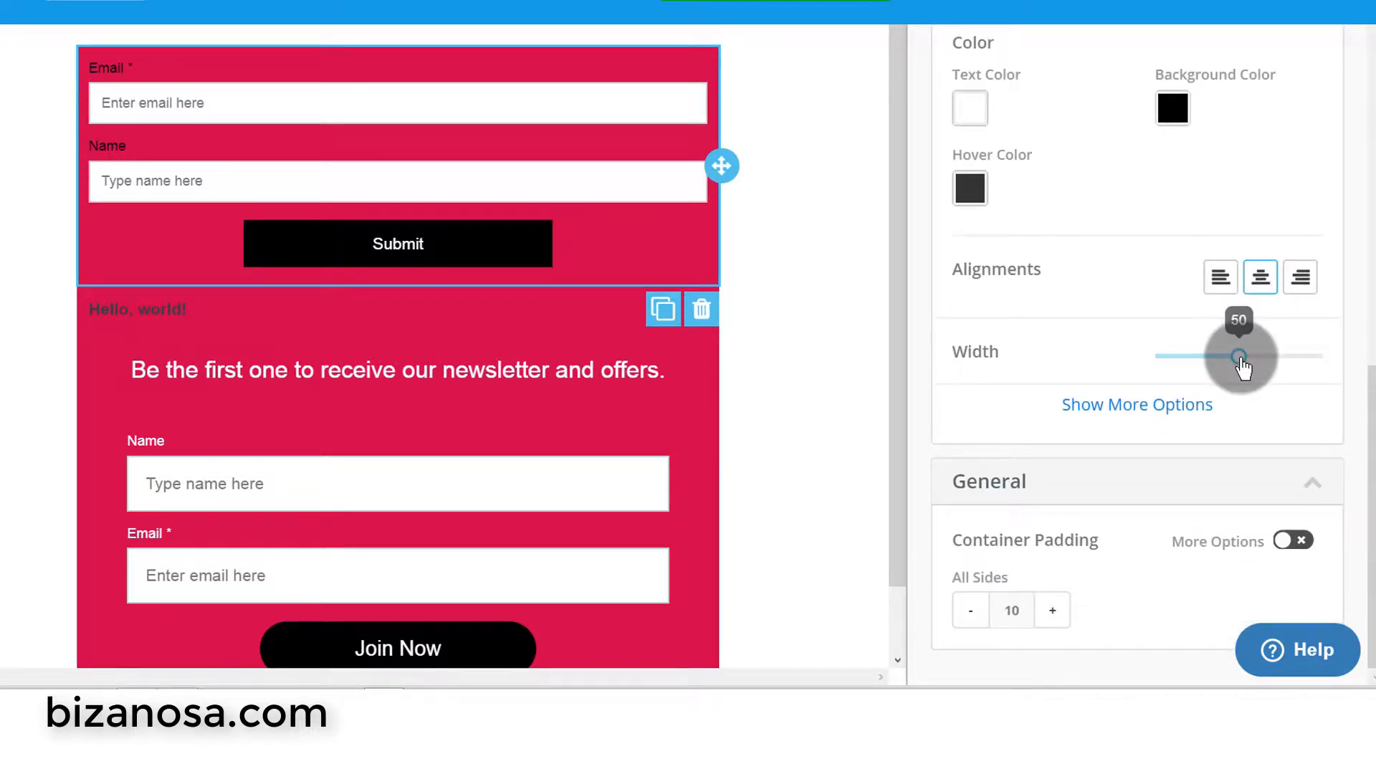
{"action": "left_click_drag", "start_coordinate": [1251, 365], "coordinate": [1308, 358]}
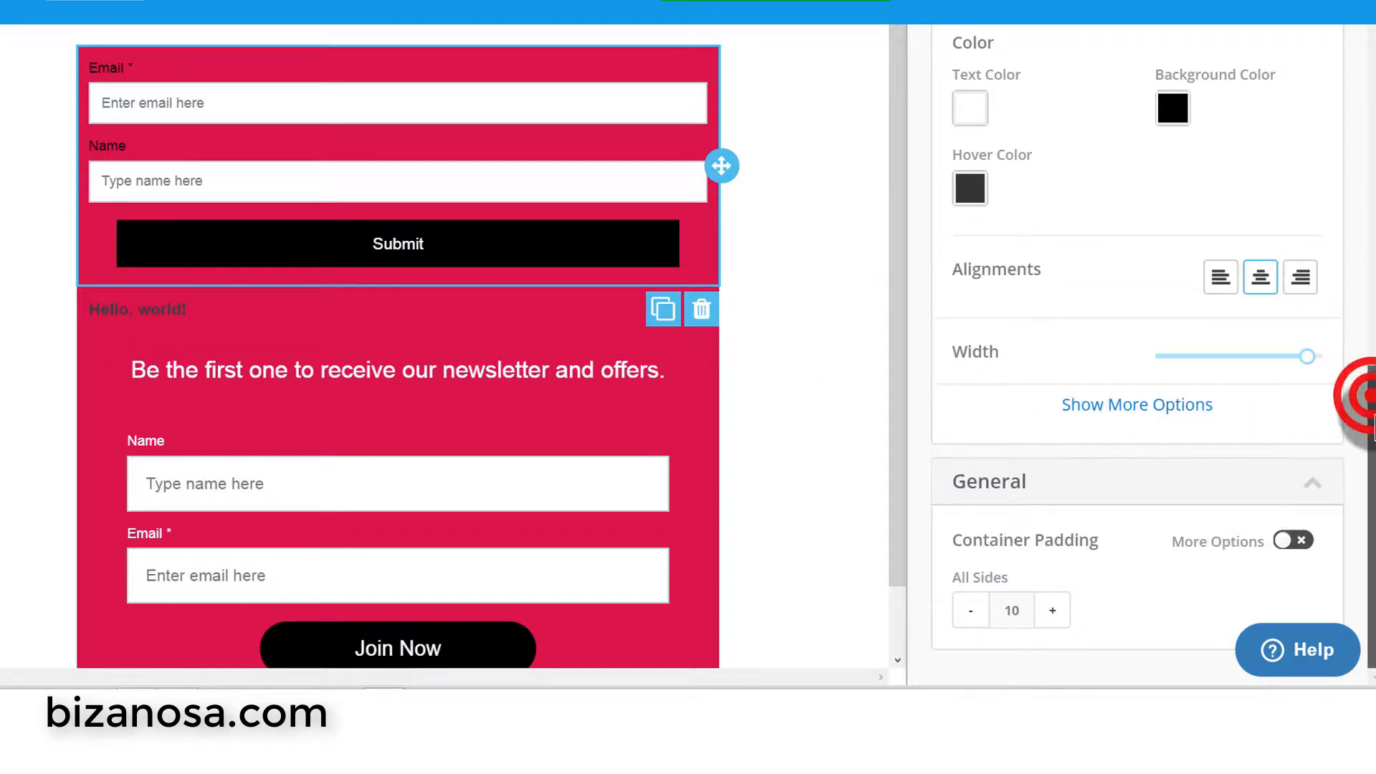
- Reveal the Submit button's extra options and set its padding to 17 on all sides
{"action": "left_click_drag", "start_coordinate": [1364, 416], "coordinate": [1362, 375]}
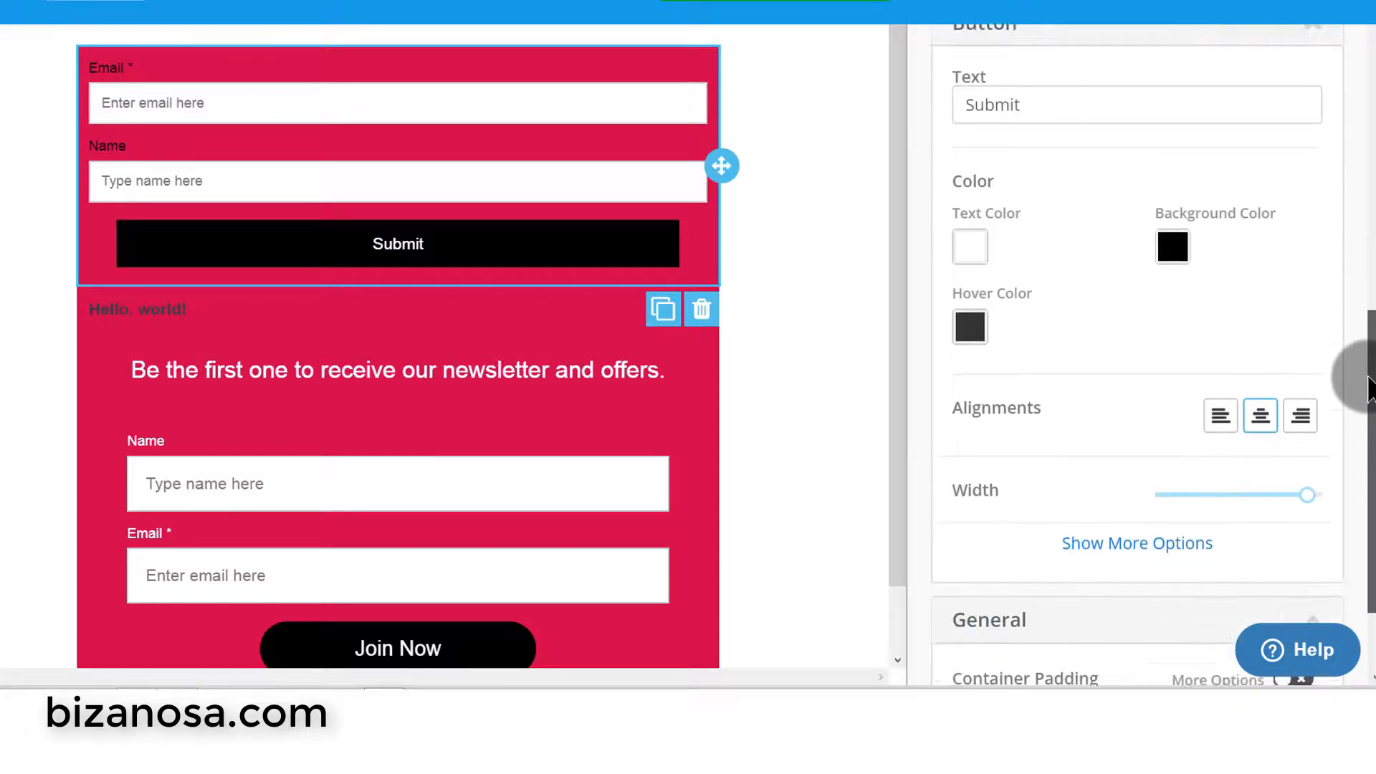
{"action": "left_click", "coordinate": [1135, 449]}
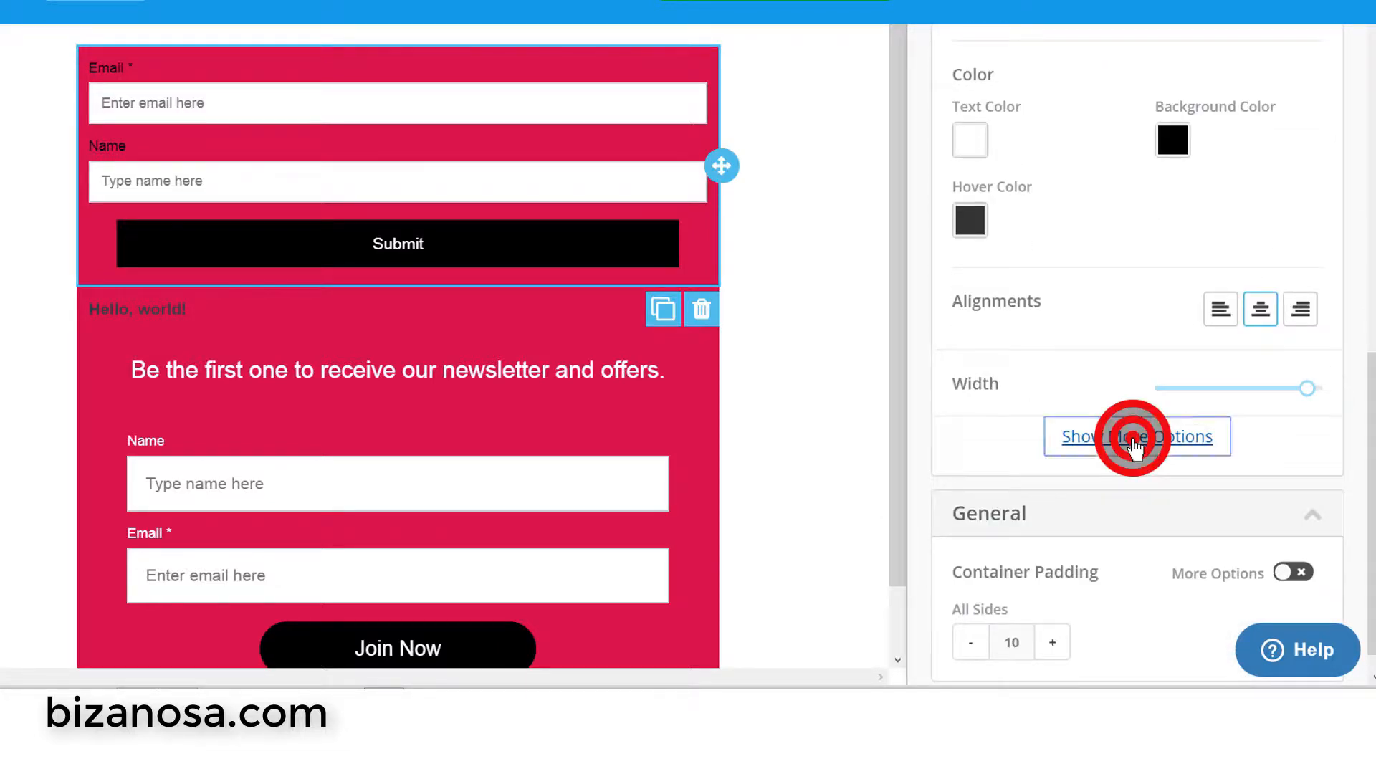
{"action": "scroll", "coordinate": [1084, 462], "scroll_direction": "down", "scroll_amount": 5}
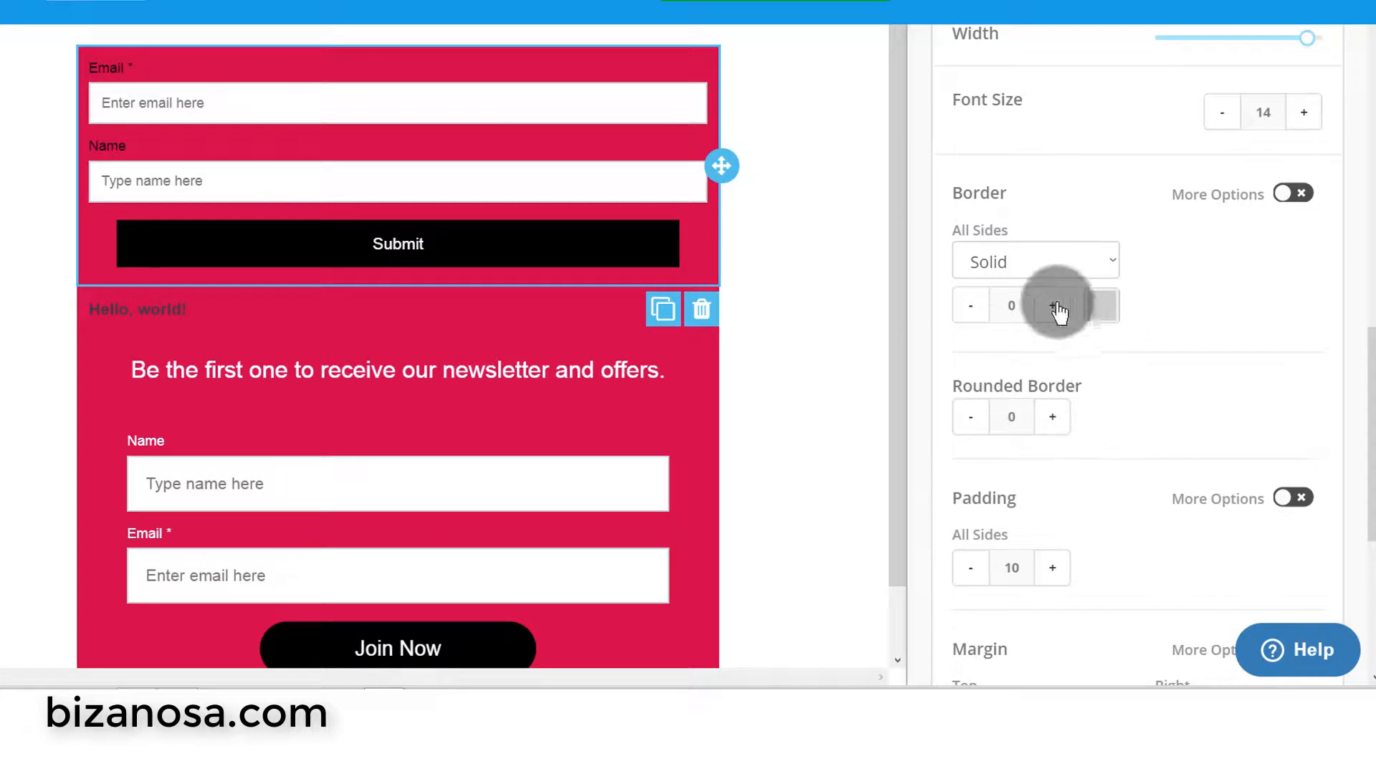
{"action": "scroll", "coordinate": [1064, 362], "scroll_direction": "down", "scroll_amount": 3}
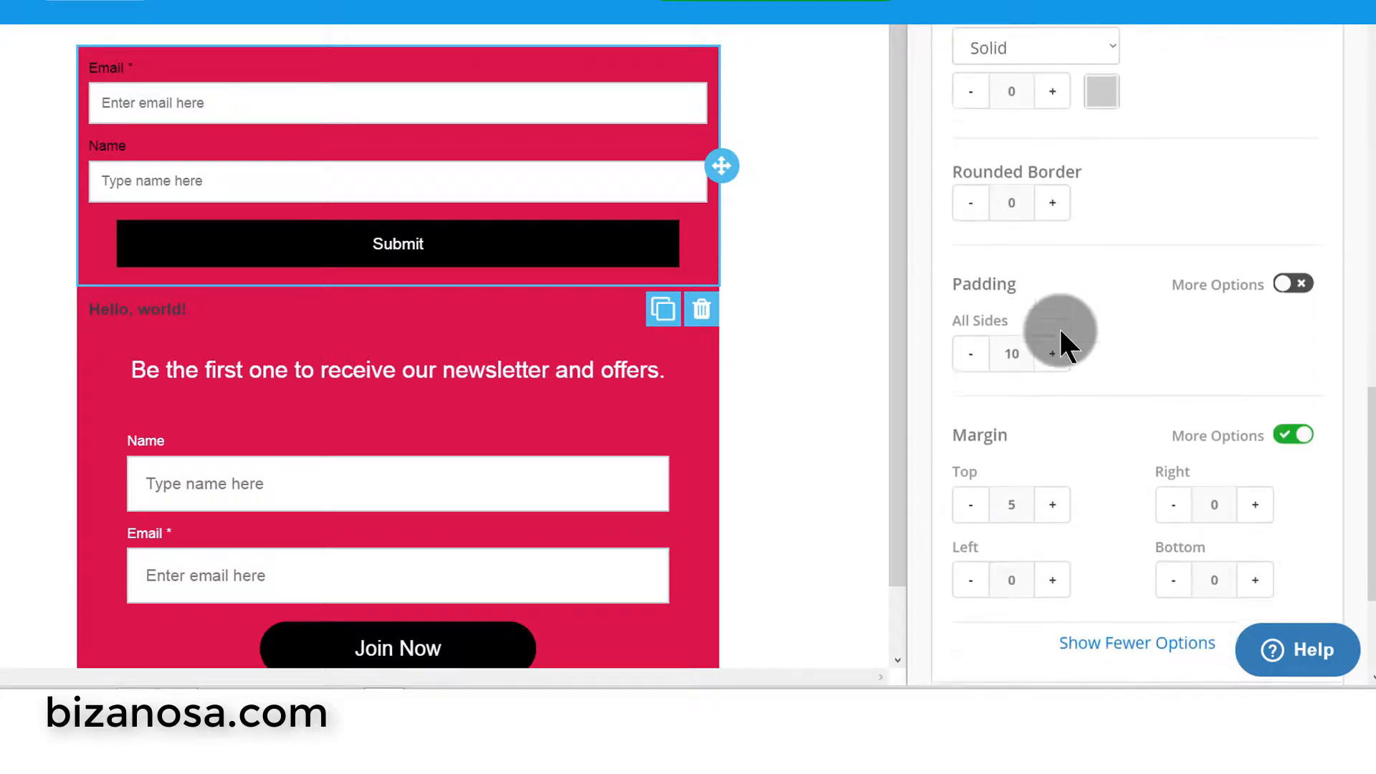
{"action": "scroll", "coordinate": [1075, 315], "scroll_direction": "down", "scroll_amount": 3}
{"action": "left_click", "coordinate": [1053, 114]}
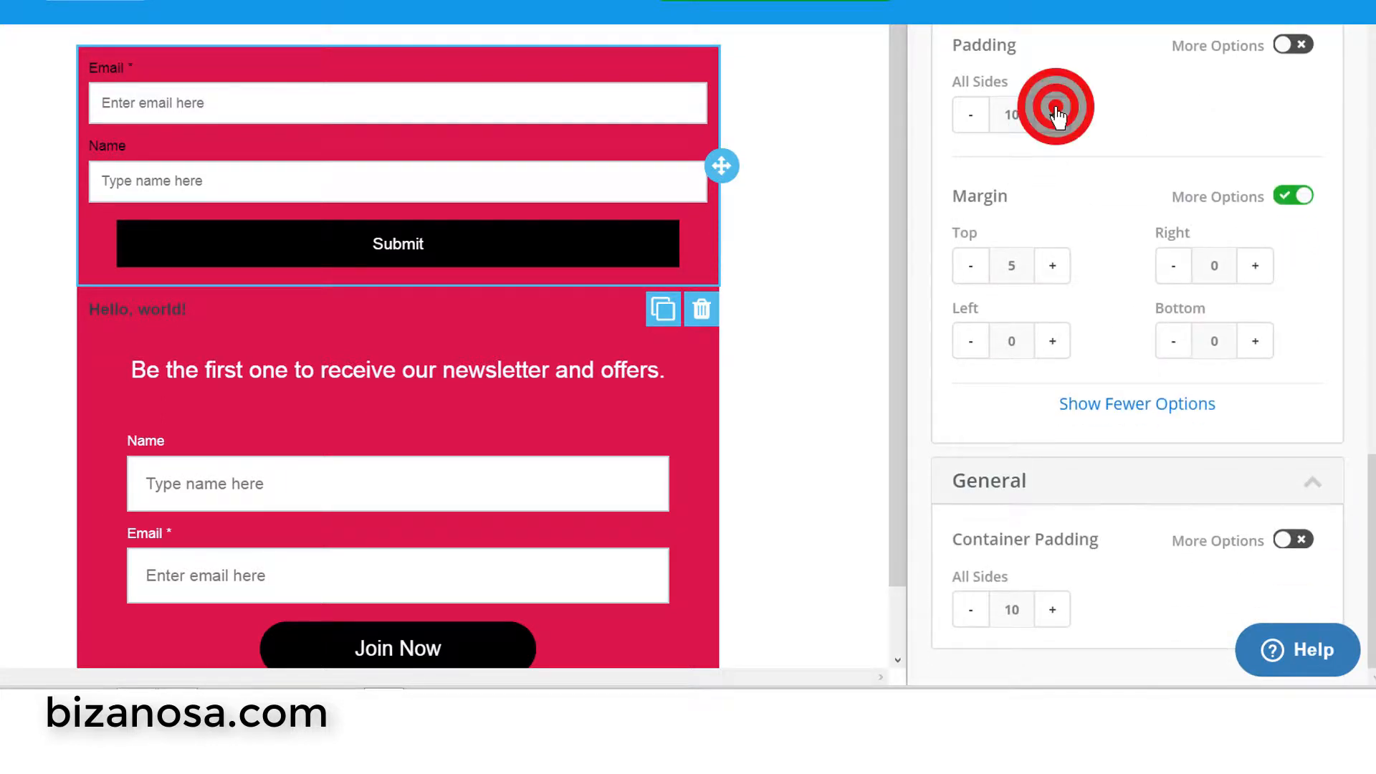
{"action": "left_click", "coordinate": [1053, 113]}
{"action": "left_click", "coordinate": [1054, 113]}
{"action": "left_click", "coordinate": [1054, 114]}
{"action": "left_click", "coordinate": [1053, 114]}
{"action": "left_click", "coordinate": [1054, 114]}
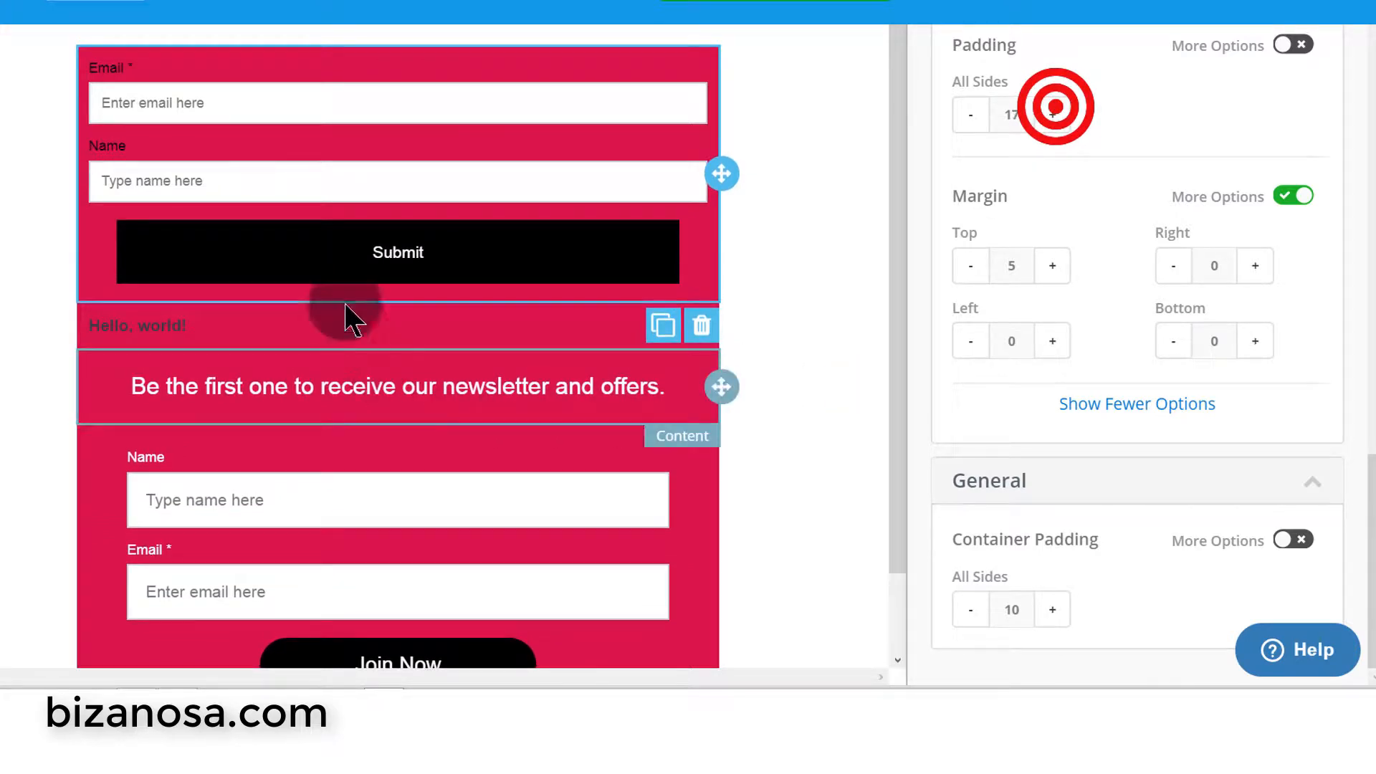
{"action": "left_click", "coordinate": [1054, 113]}
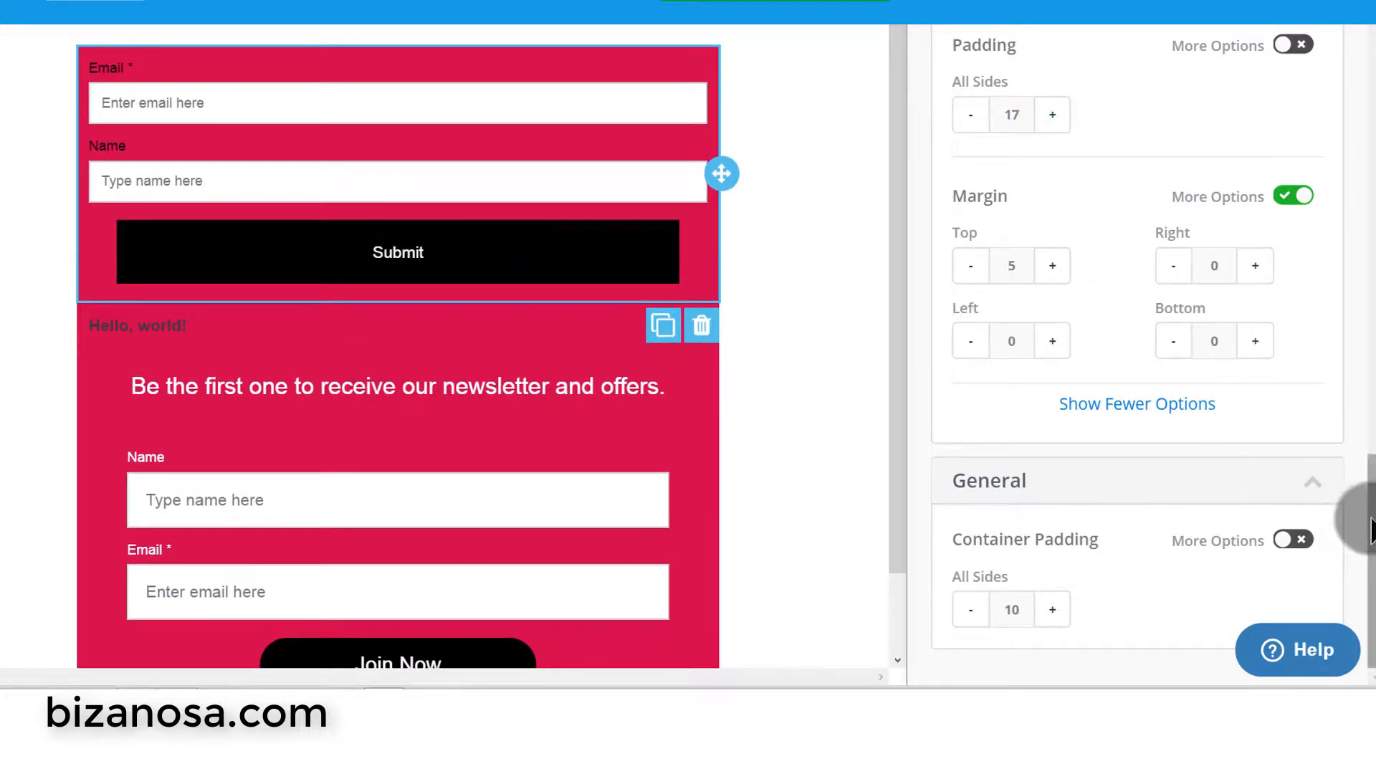
- Change the new form's button text to "Submit hh" and look over the form on the page
{"action": "left_click_drag", "start_coordinate": [1369, 527], "coordinate": [1362, 190]}
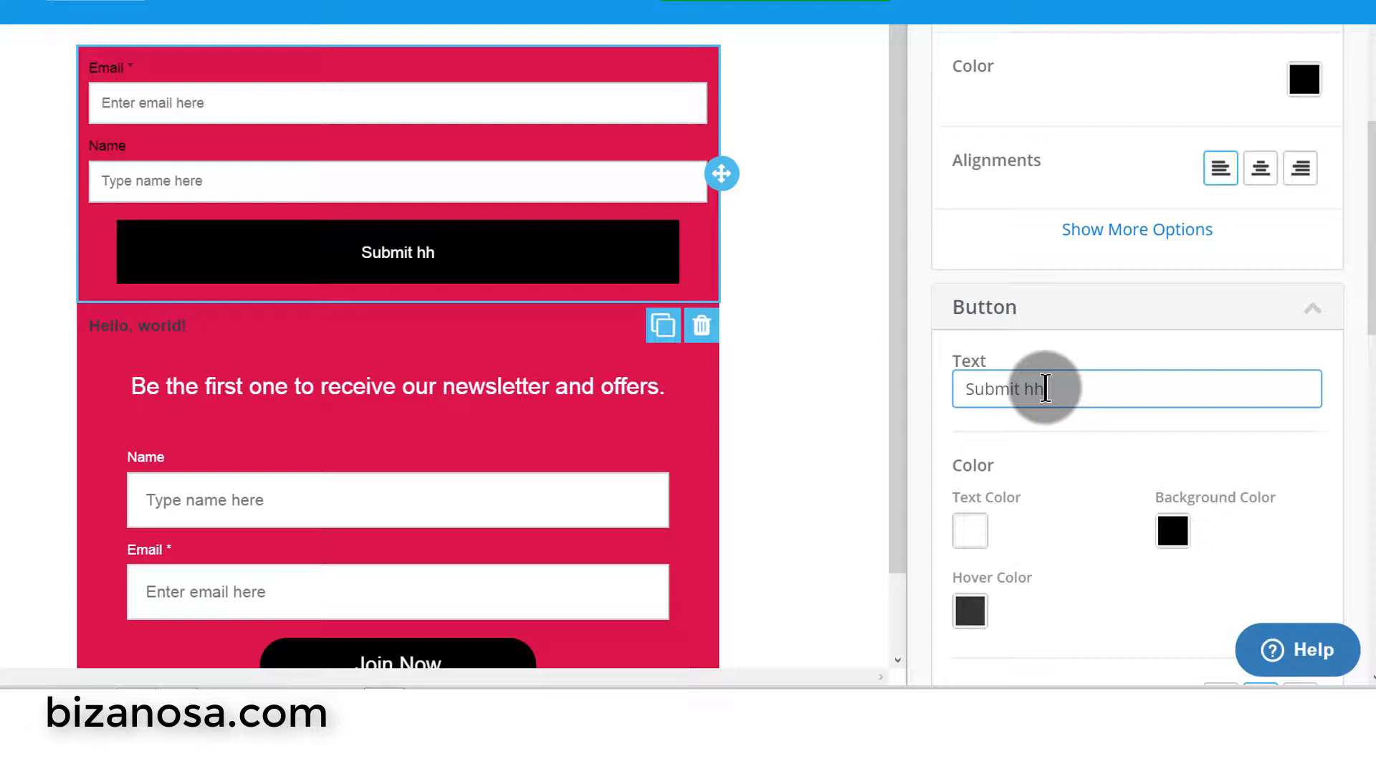
{"action": "left_click_drag", "start_coordinate": [1068, 389], "coordinate": [907, 390]}
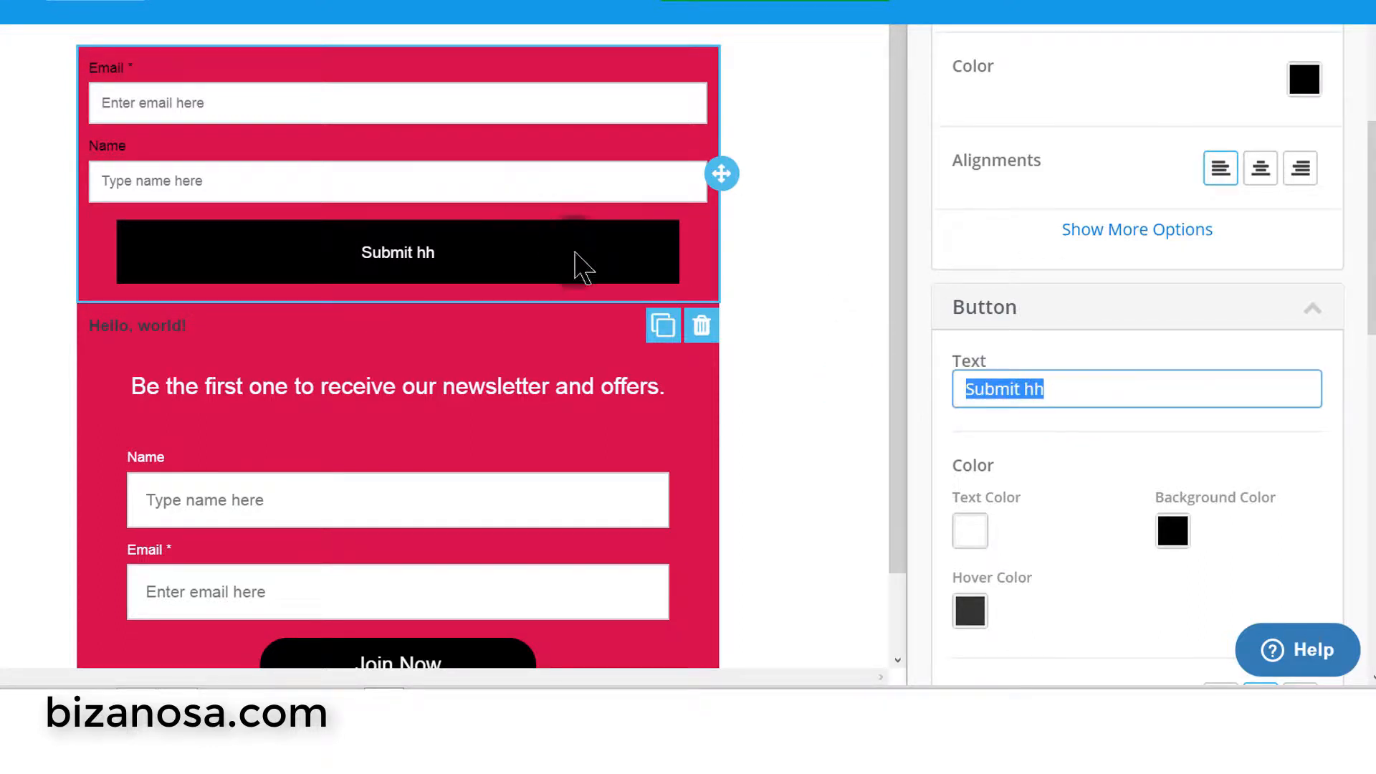
{"action": "scroll", "coordinate": [840, 213], "scroll_direction": "up", "scroll_amount": 3}
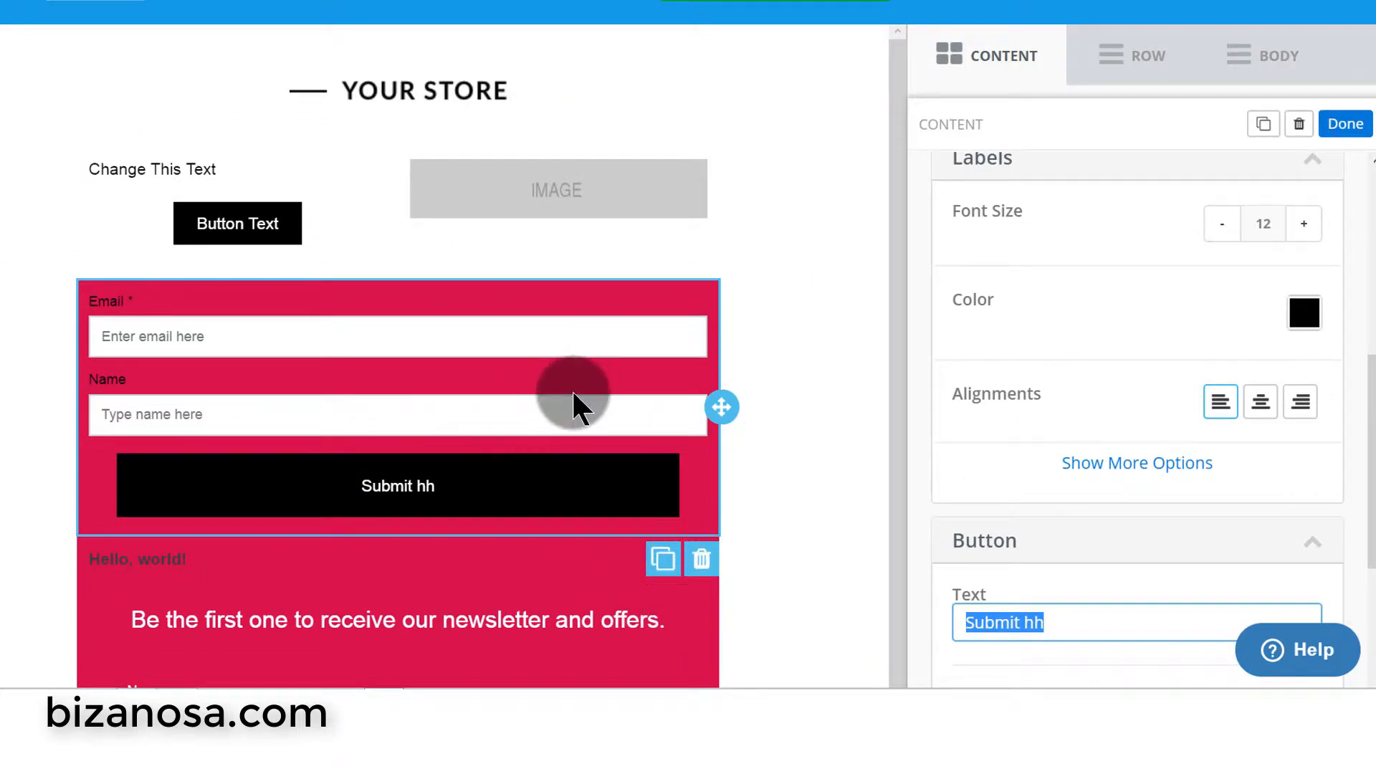
{"action": "left_click", "coordinate": [895, 231]}
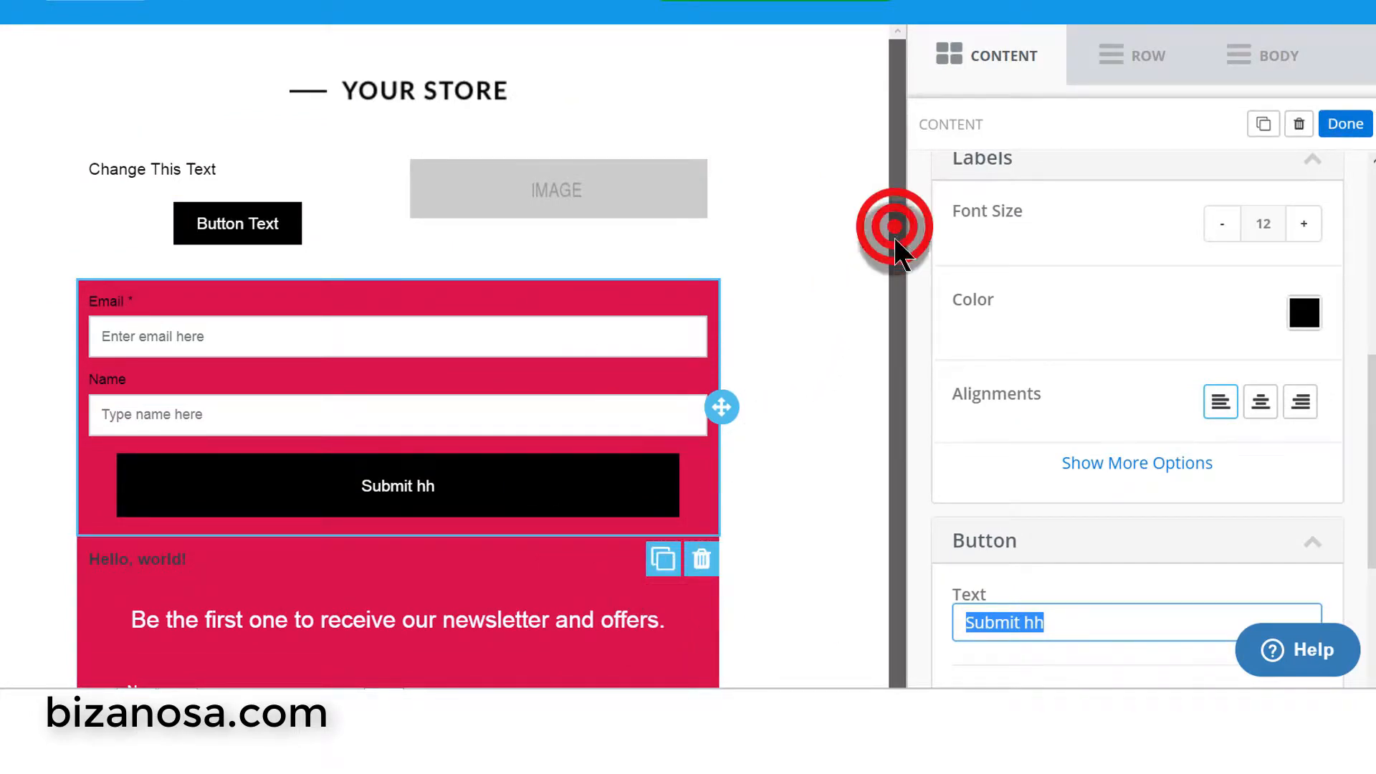
{"action": "left_click_drag", "start_coordinate": [896, 231], "coordinate": [901, 409]}
{"action": "left_click", "coordinate": [563, 356]}
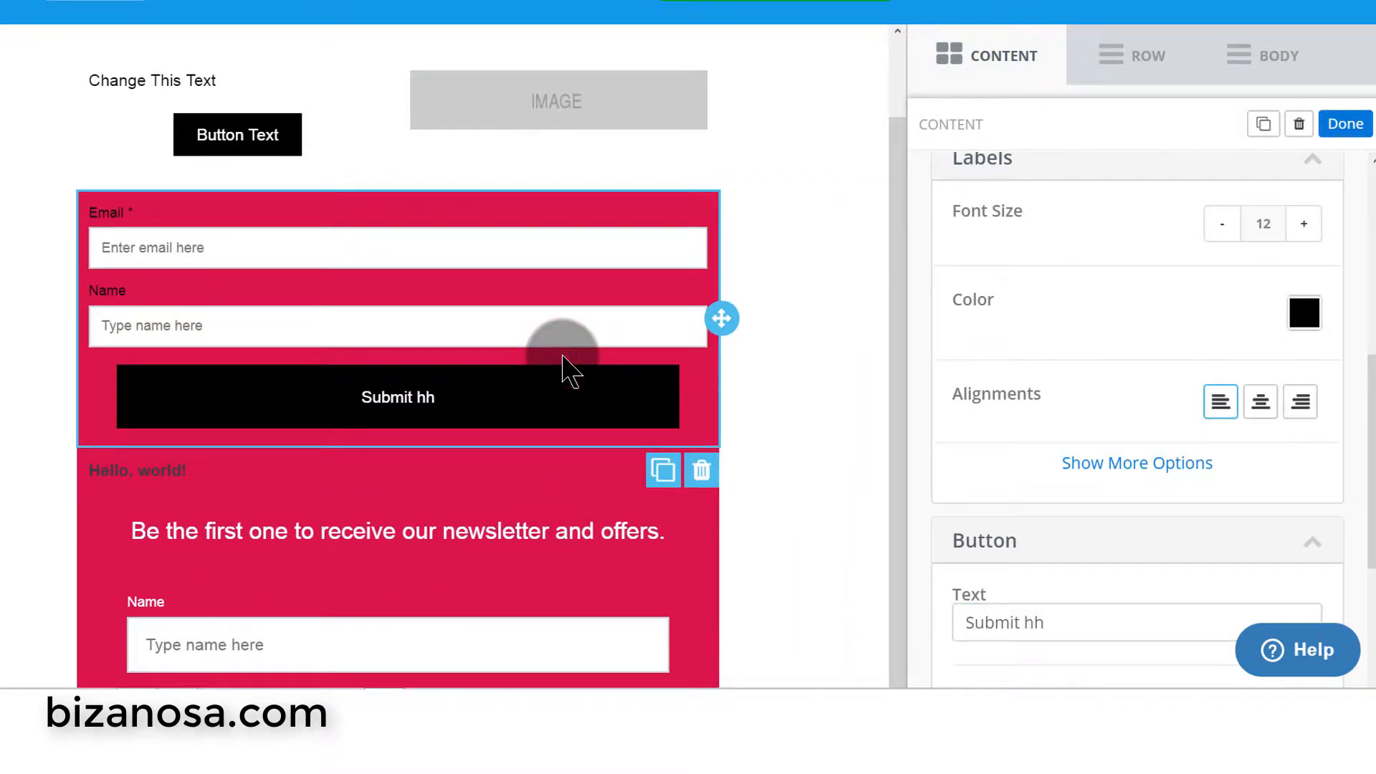
{"action": "left_click", "coordinate": [585, 349]}
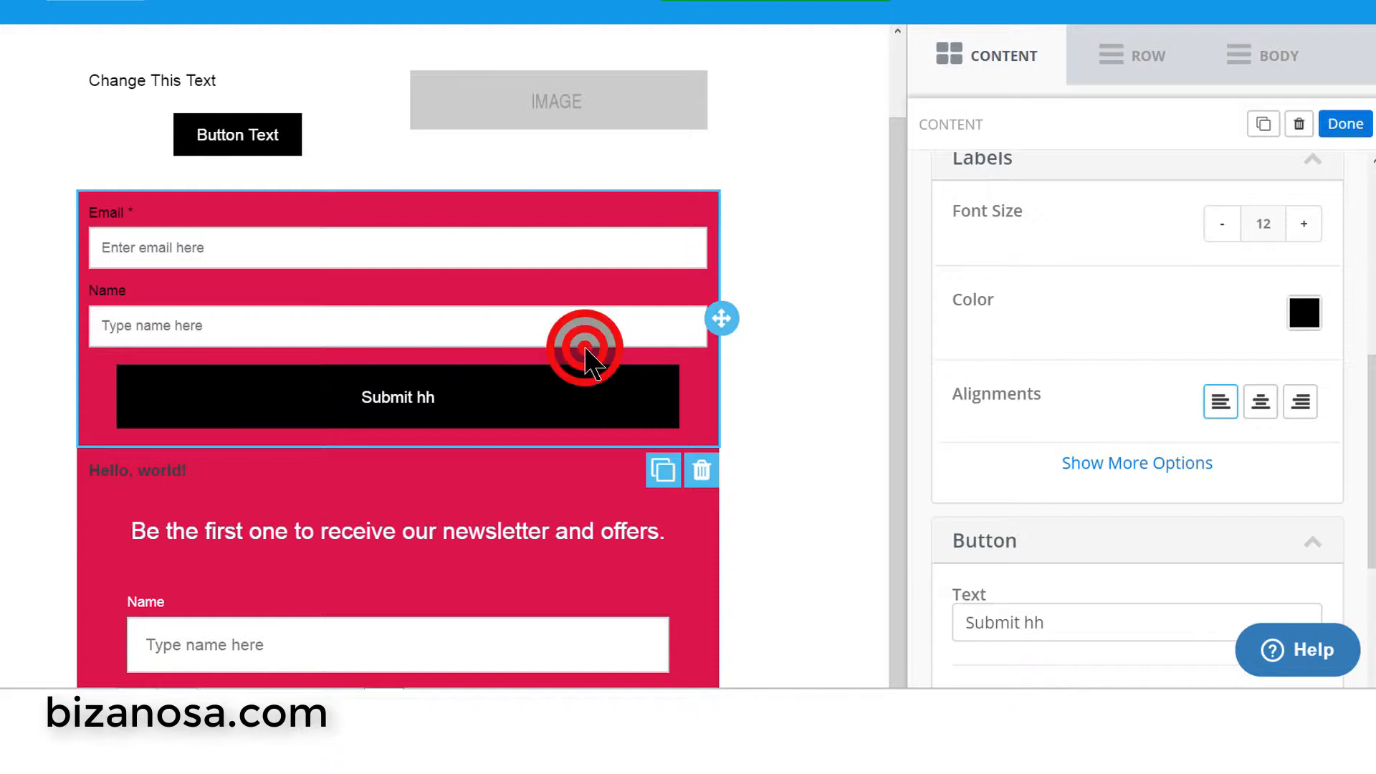
- Start a custom new field for the form and view the available field types
{"action": "scroll", "coordinate": [1084, 319], "scroll_direction": "up", "scroll_amount": 7}
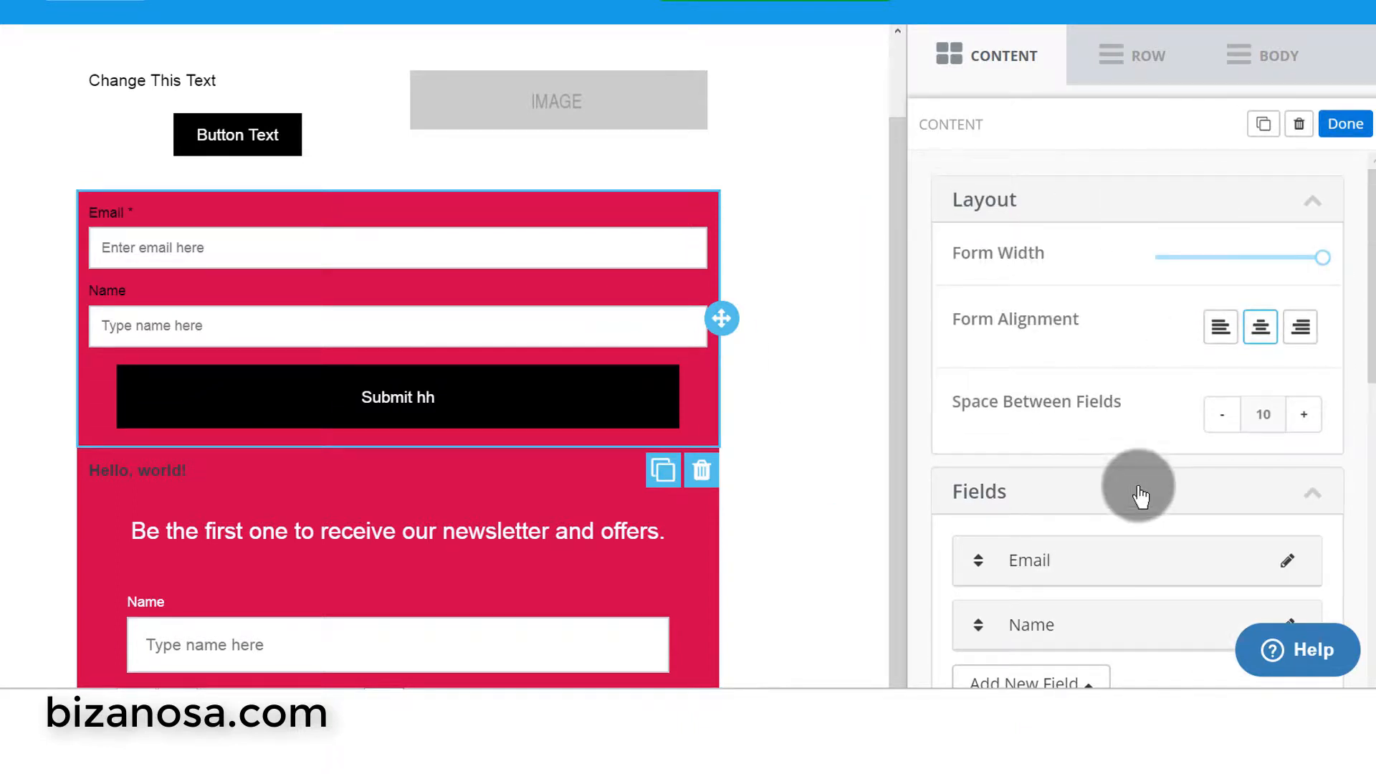
{"action": "scroll", "coordinate": [1137, 466], "scroll_direction": "down", "scroll_amount": 5}
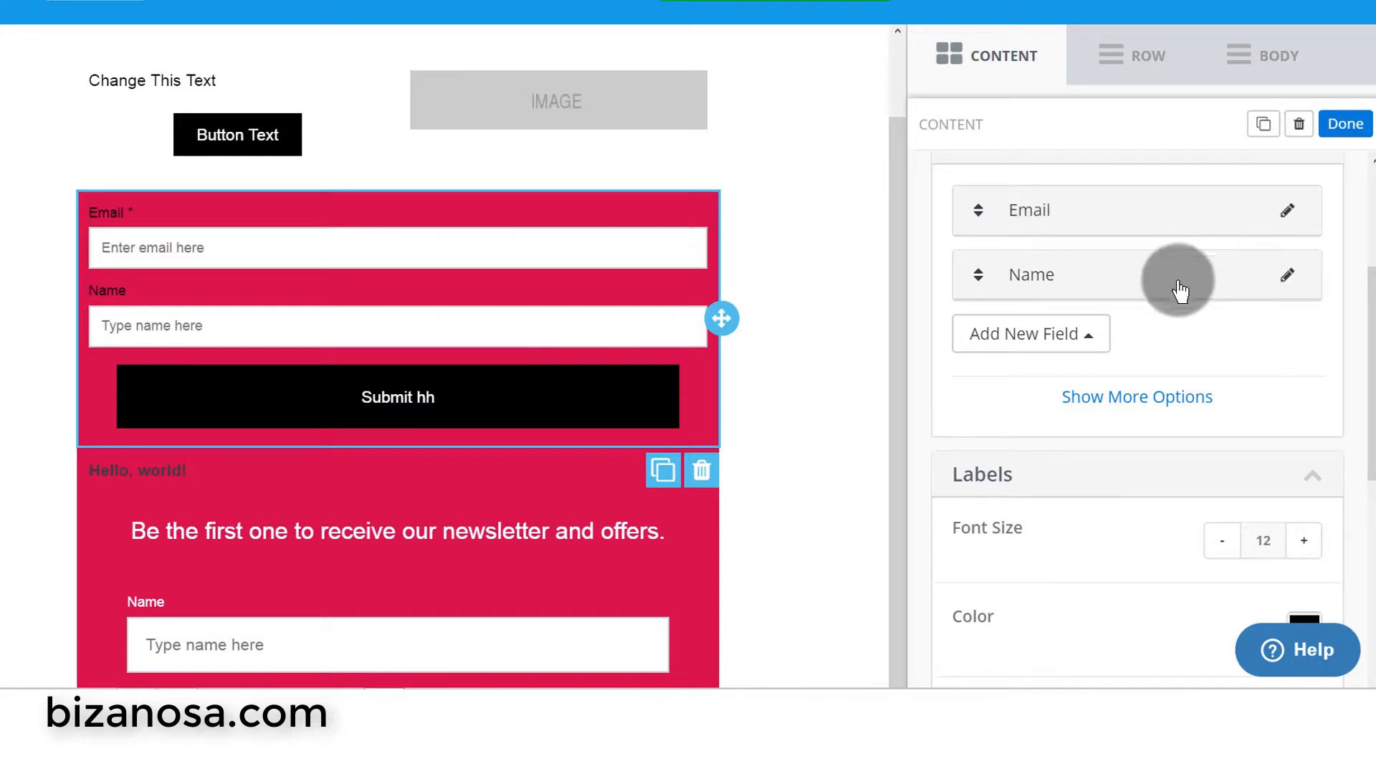
{"action": "left_click", "coordinate": [1096, 337]}
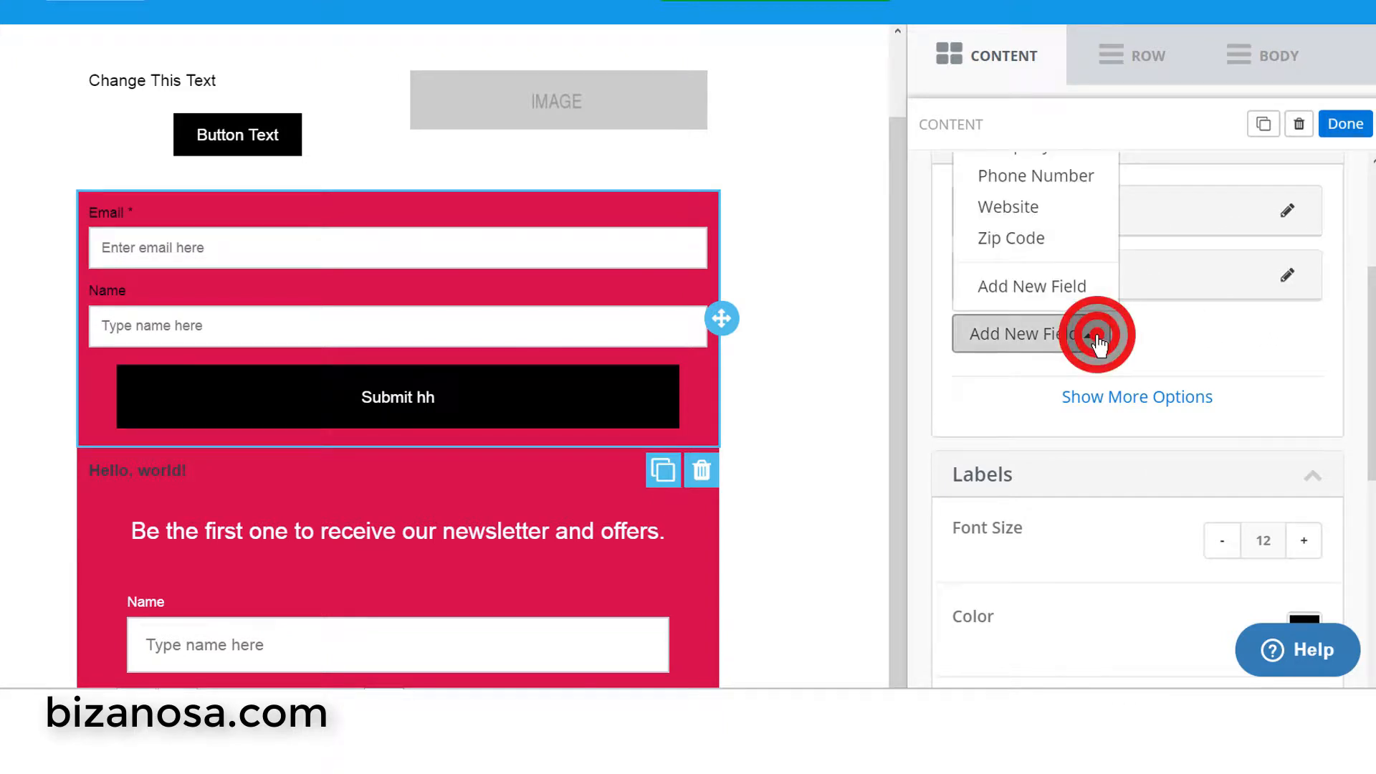
{"action": "left_click", "coordinate": [1045, 287]}
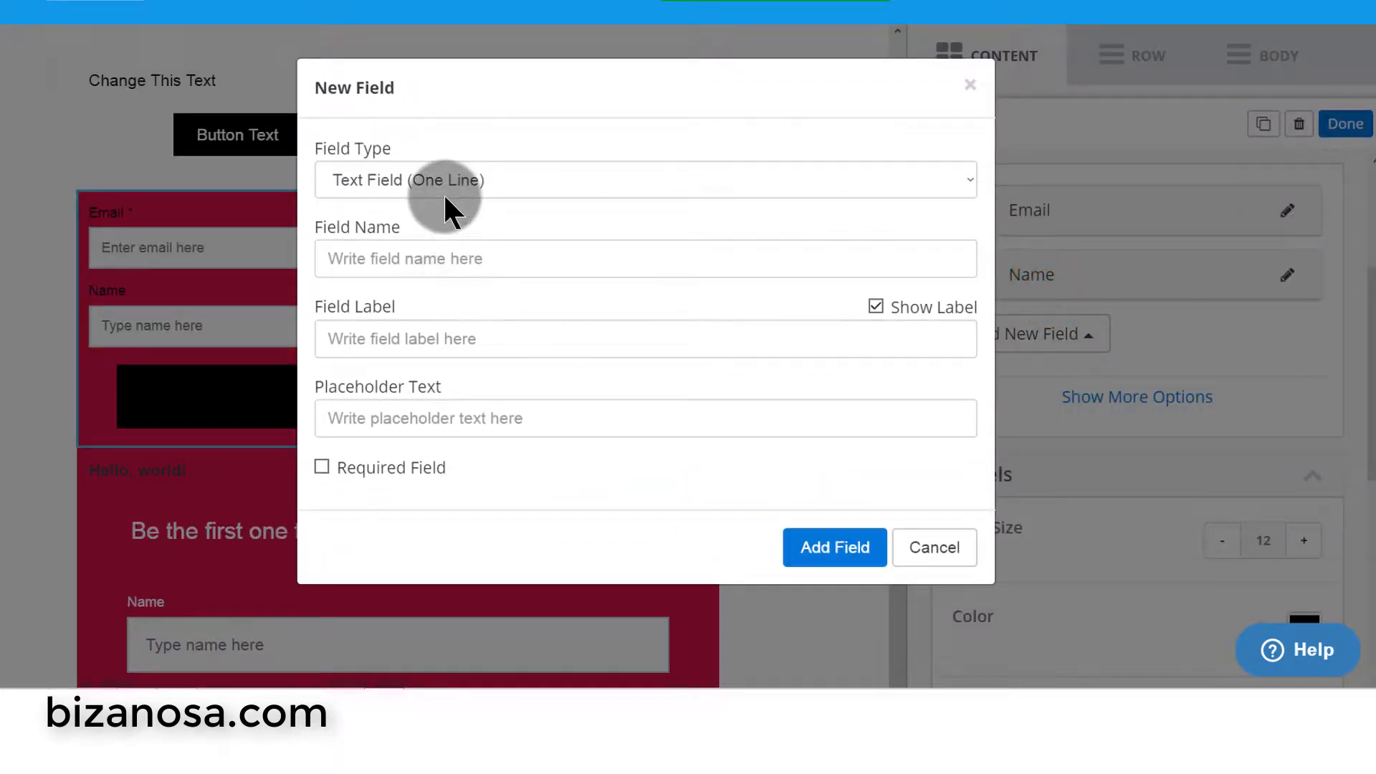
{"action": "left_click", "coordinate": [439, 176]}
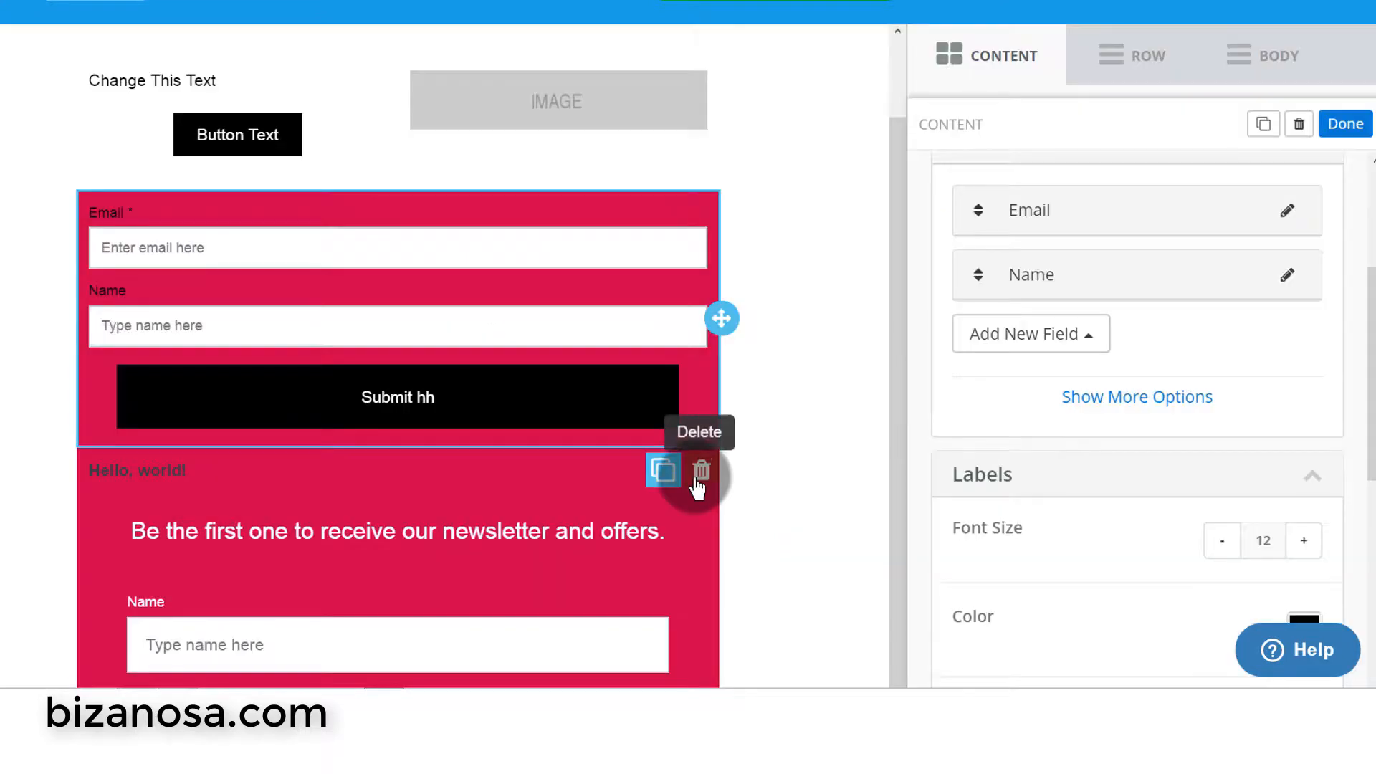
- Delete the new form with the "Submit hh" button from the red section
{"action": "left_click", "coordinate": [695, 474]}
{"action": "left_click", "coordinate": [666, 239]}
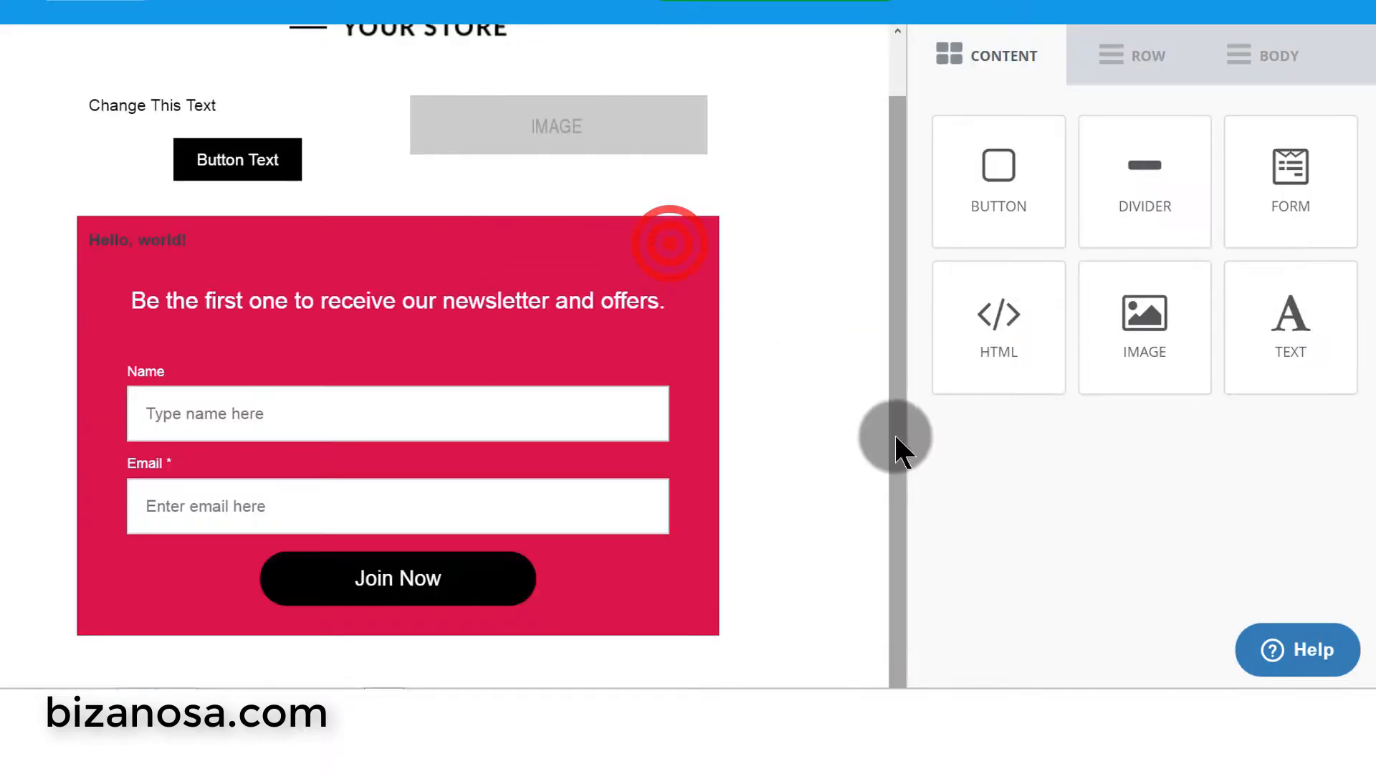
{"action": "scroll", "coordinate": [889, 430], "scroll_direction": "down", "scroll_amount": 3}
{"action": "scroll", "coordinate": [867, 401], "scroll_direction": "up", "scroll_amount": 1}
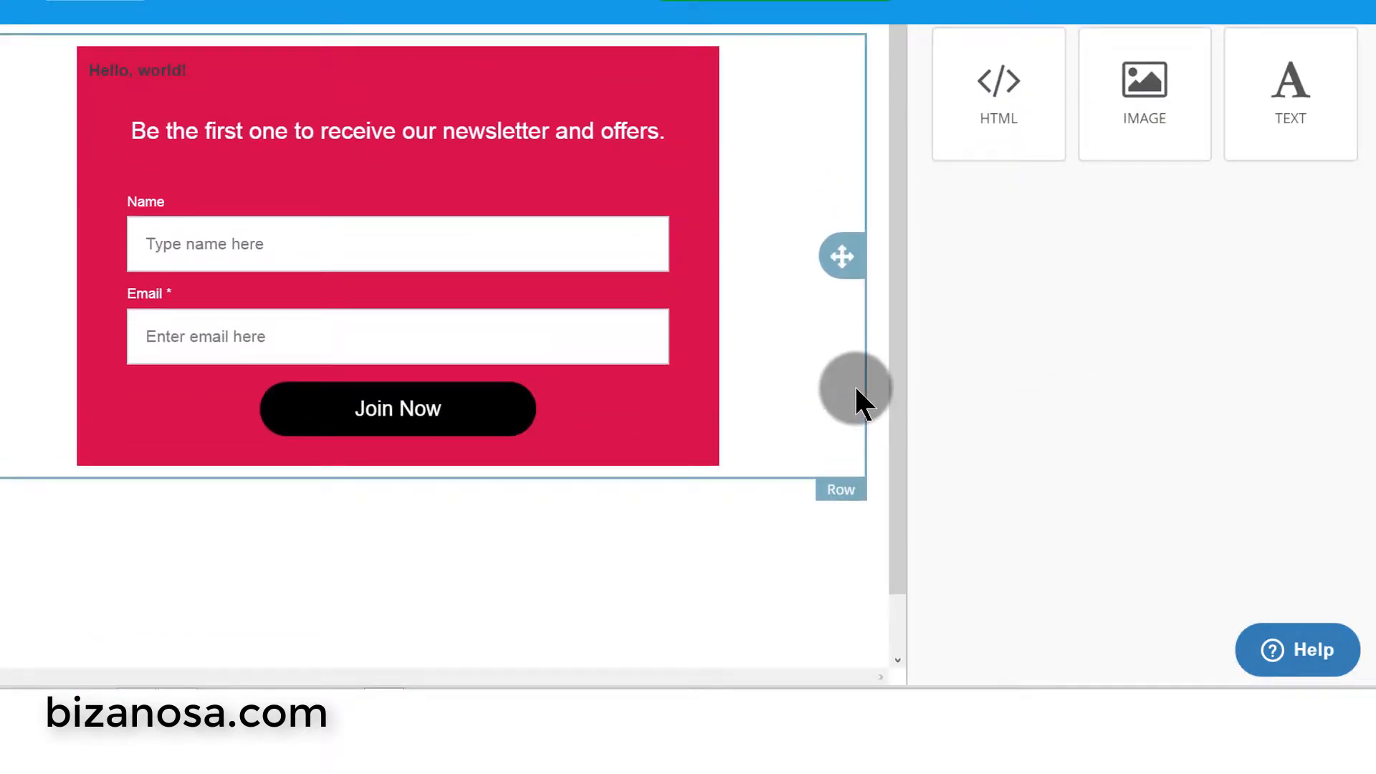
{"action": "left_click_drag", "start_coordinate": [891, 356], "coordinate": [896, 230]}
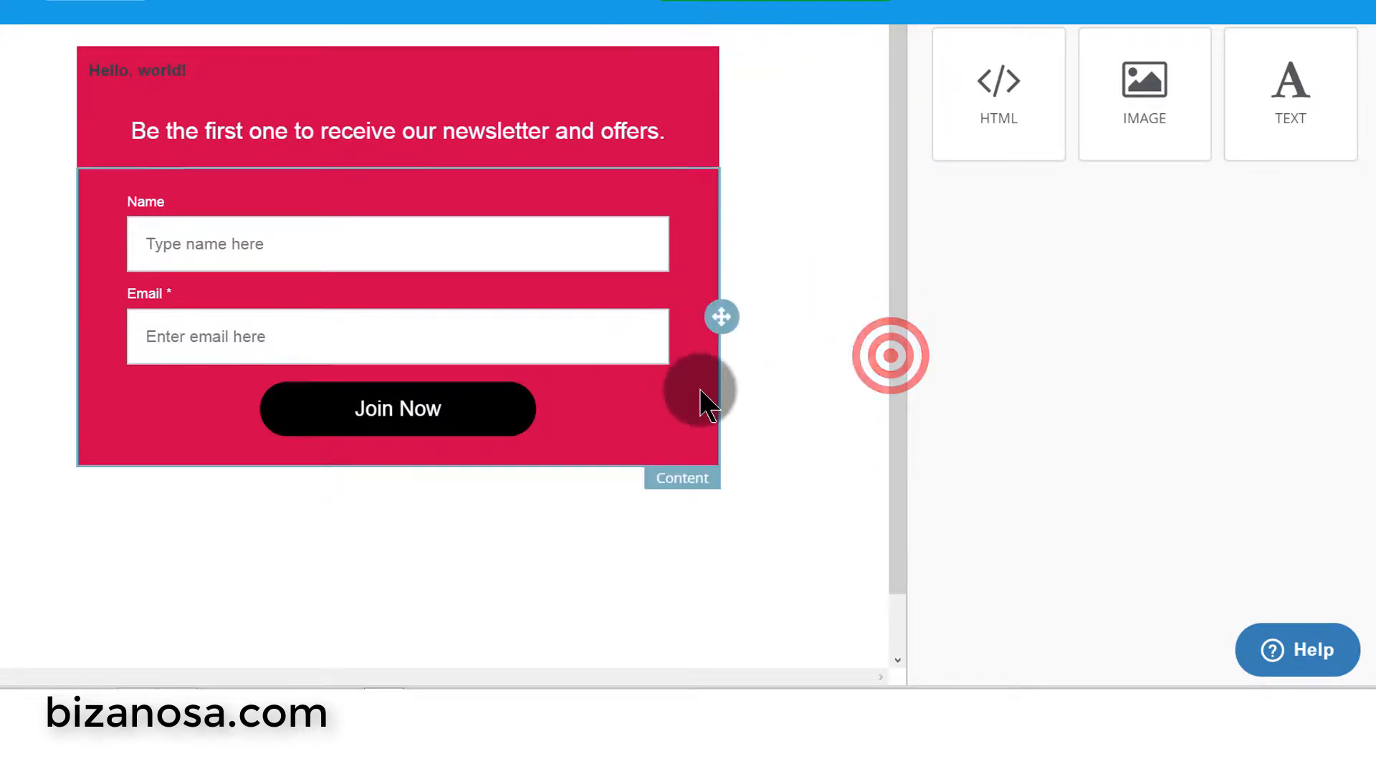
{"action": "scroll", "coordinate": [700, 391], "scroll_direction": "up", "scroll_amount": 3}
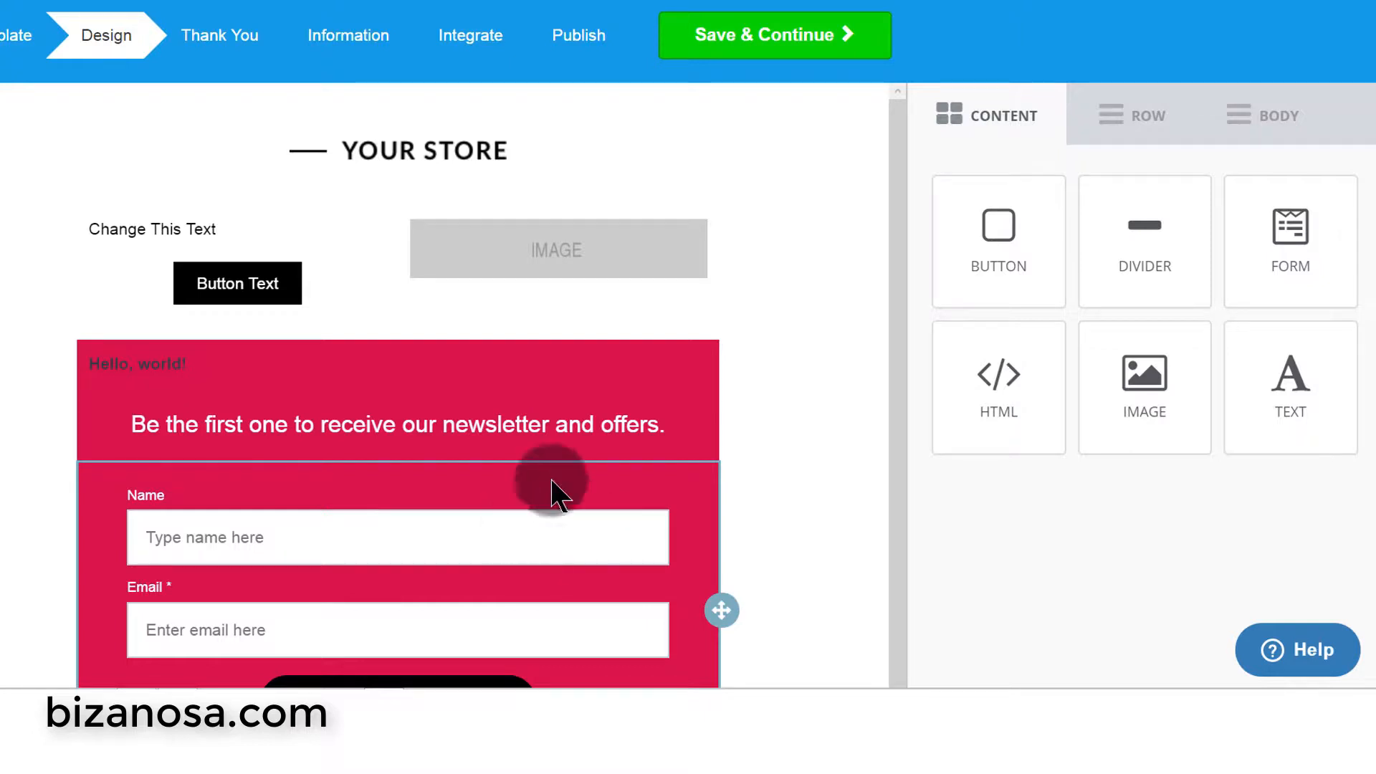
{"action": "scroll", "coordinate": [742, 391], "scroll_direction": "down", "scroll_amount": 5}
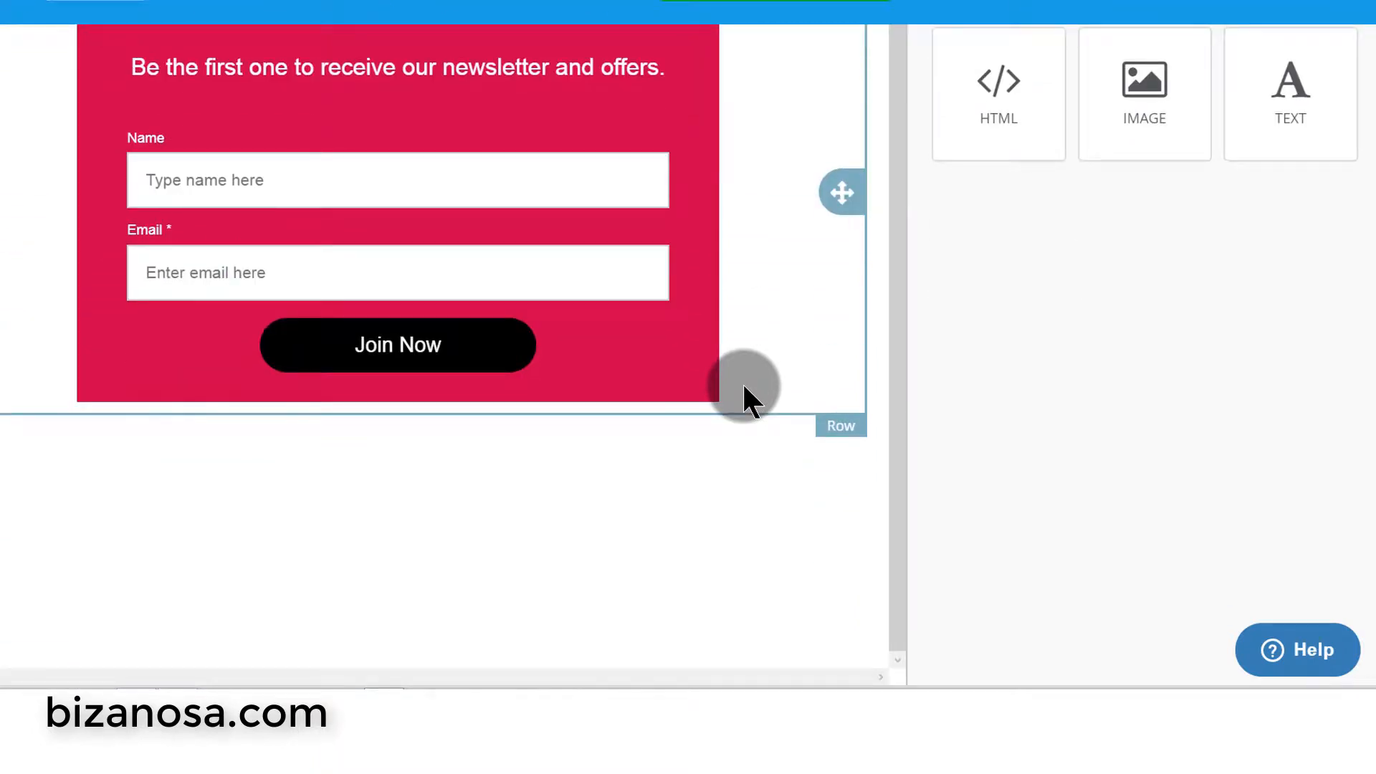
- Look over the landing page design, checking its content blocks, the newsletter heading and the Name and Email signup form
{"action": "scroll", "coordinate": [721, 381], "scroll_direction": "up", "scroll_amount": 1}
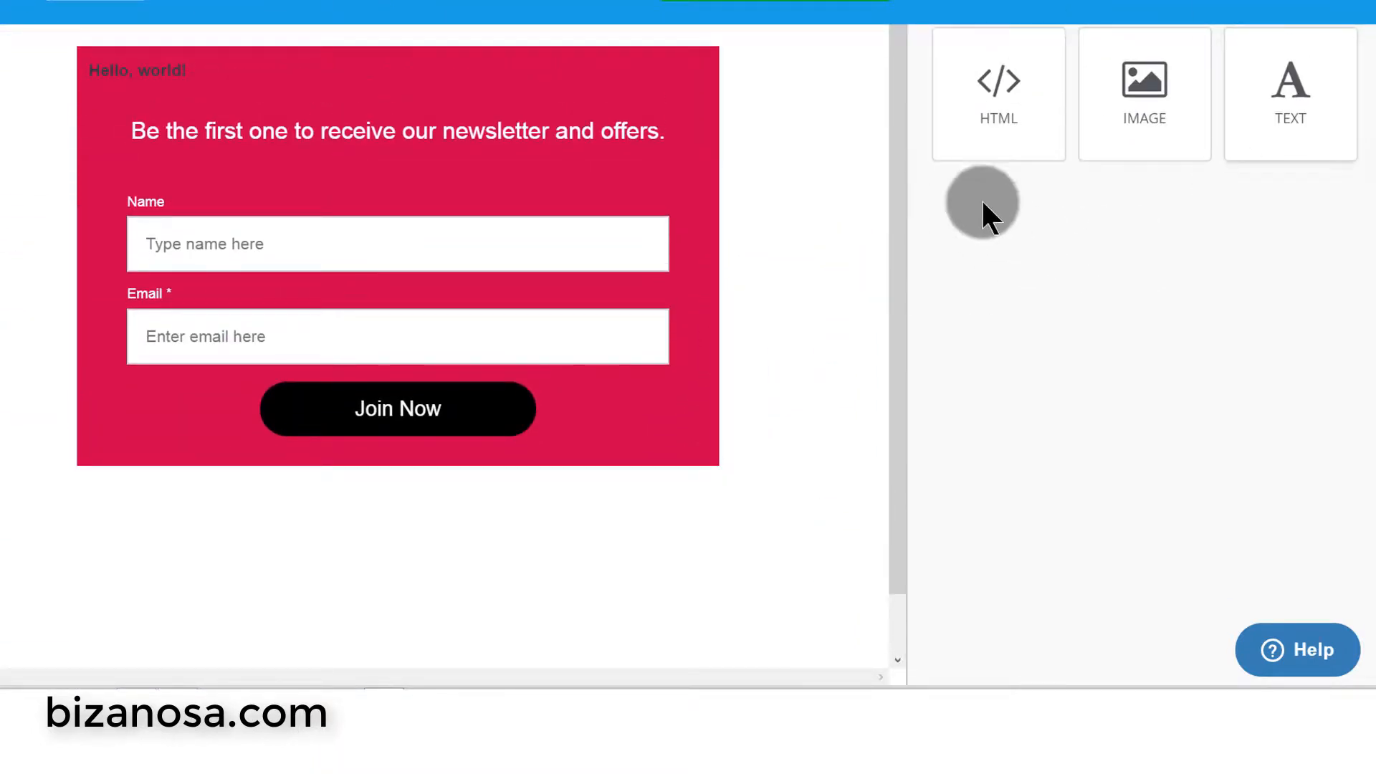
{"action": "left_click_drag", "start_coordinate": [898, 285], "coordinate": [897, 240]}
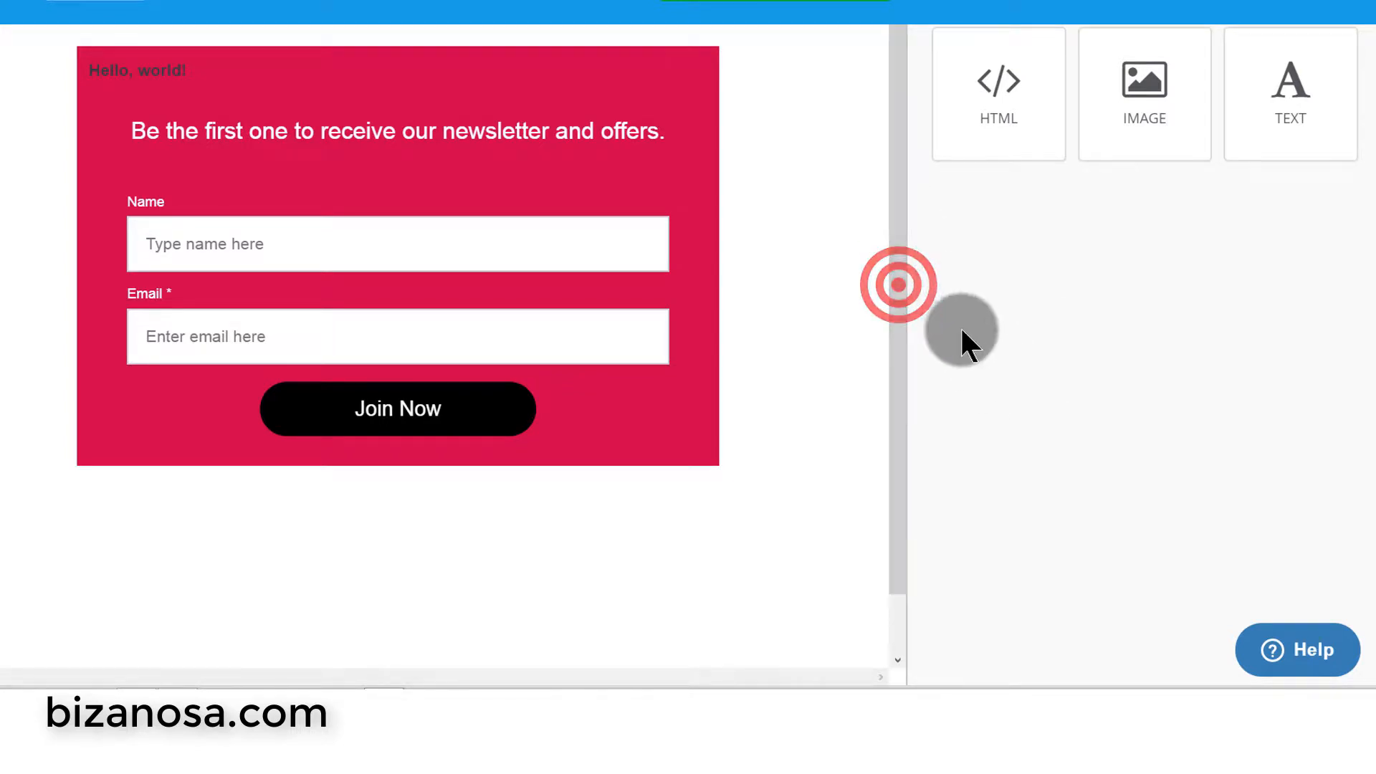
{"action": "scroll", "coordinate": [962, 334], "scroll_direction": "up", "scroll_amount": 4}
{"action": "left_click_drag", "start_coordinate": [1002, 390], "coordinate": [828, 403]}
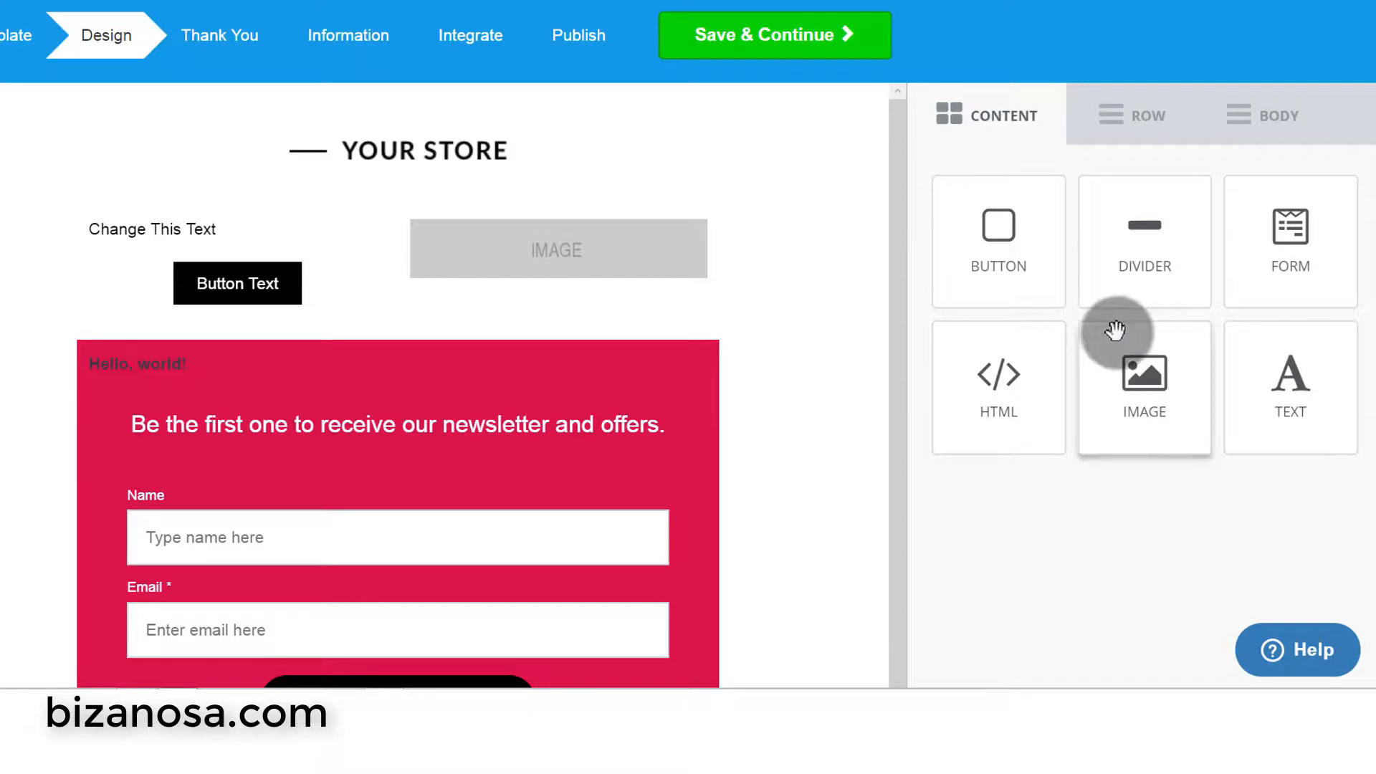
{"action": "left_click_drag", "start_coordinate": [1121, 330], "coordinate": [383, 281]}
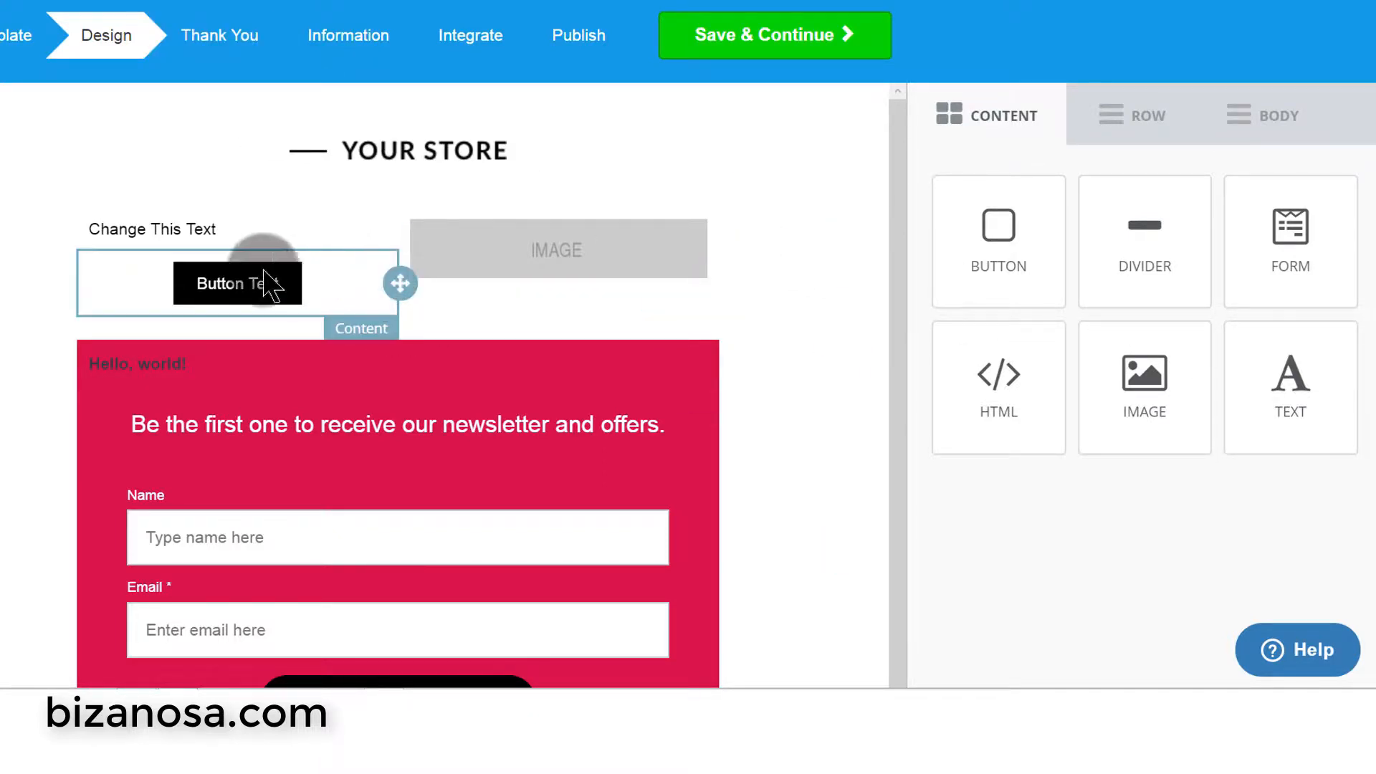
{"action": "left_click", "coordinate": [429, 452]}
{"action": "scroll", "coordinate": [501, 487], "scroll_direction": "down", "scroll_amount": 1}
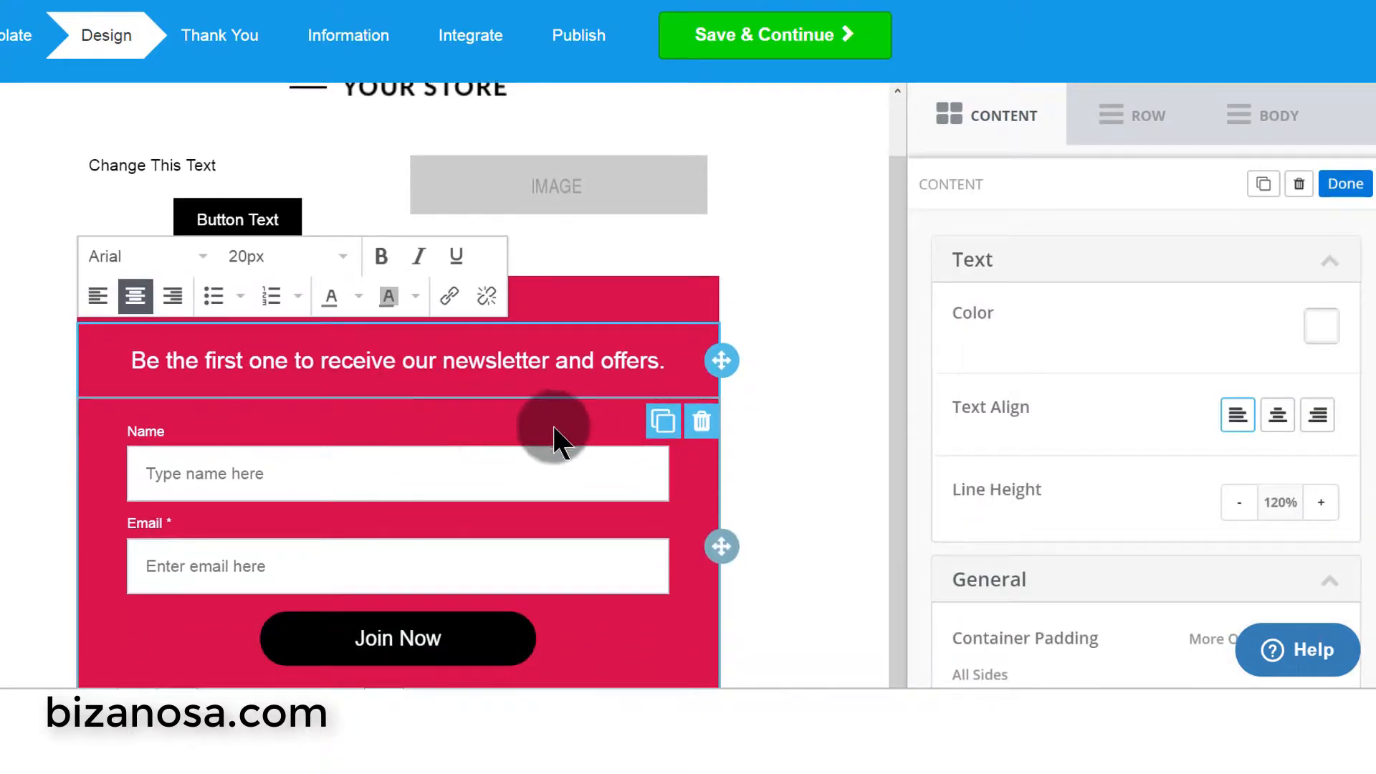
{"action": "left_click", "coordinate": [504, 455]}
{"action": "left_click", "coordinate": [463, 553]}
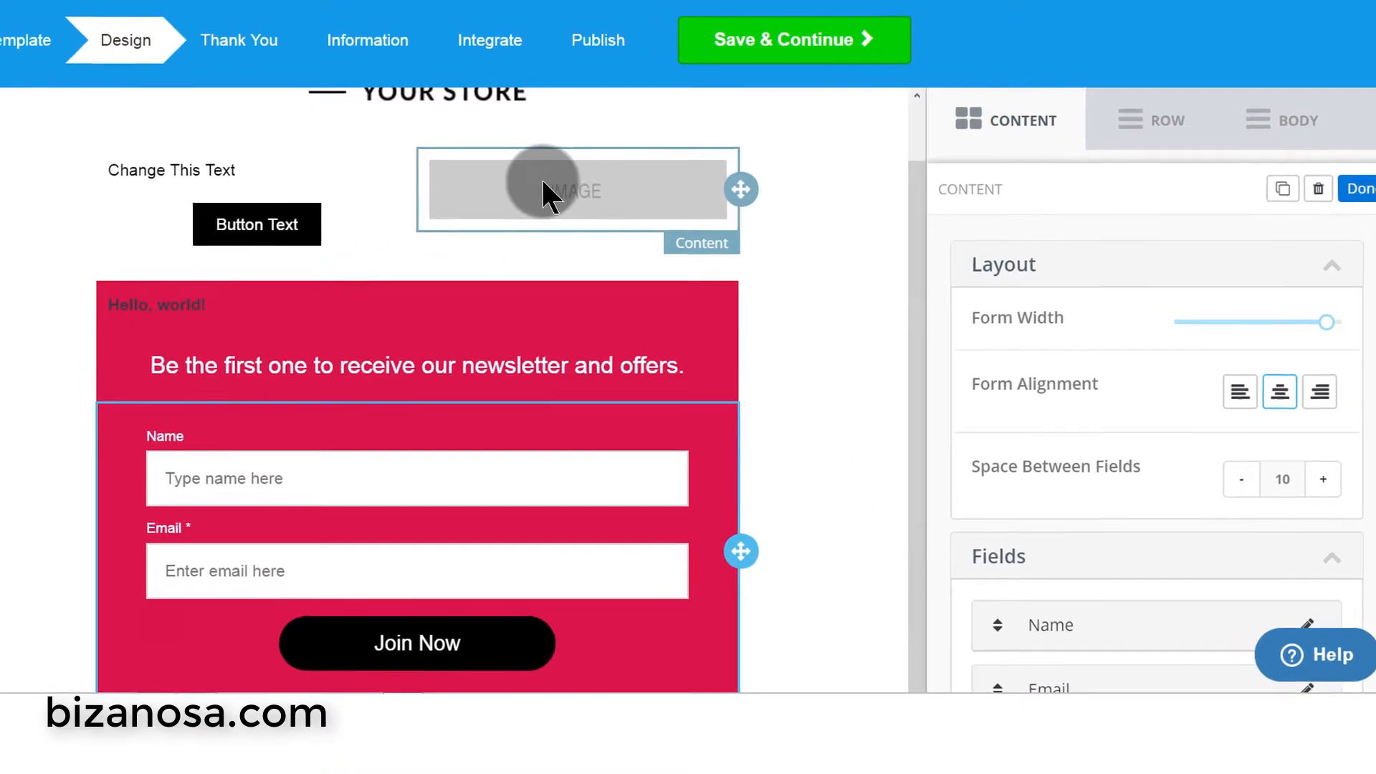
- Save the landing page design and continue to the Thank You stage
{"action": "left_click", "coordinate": [777, 44]}
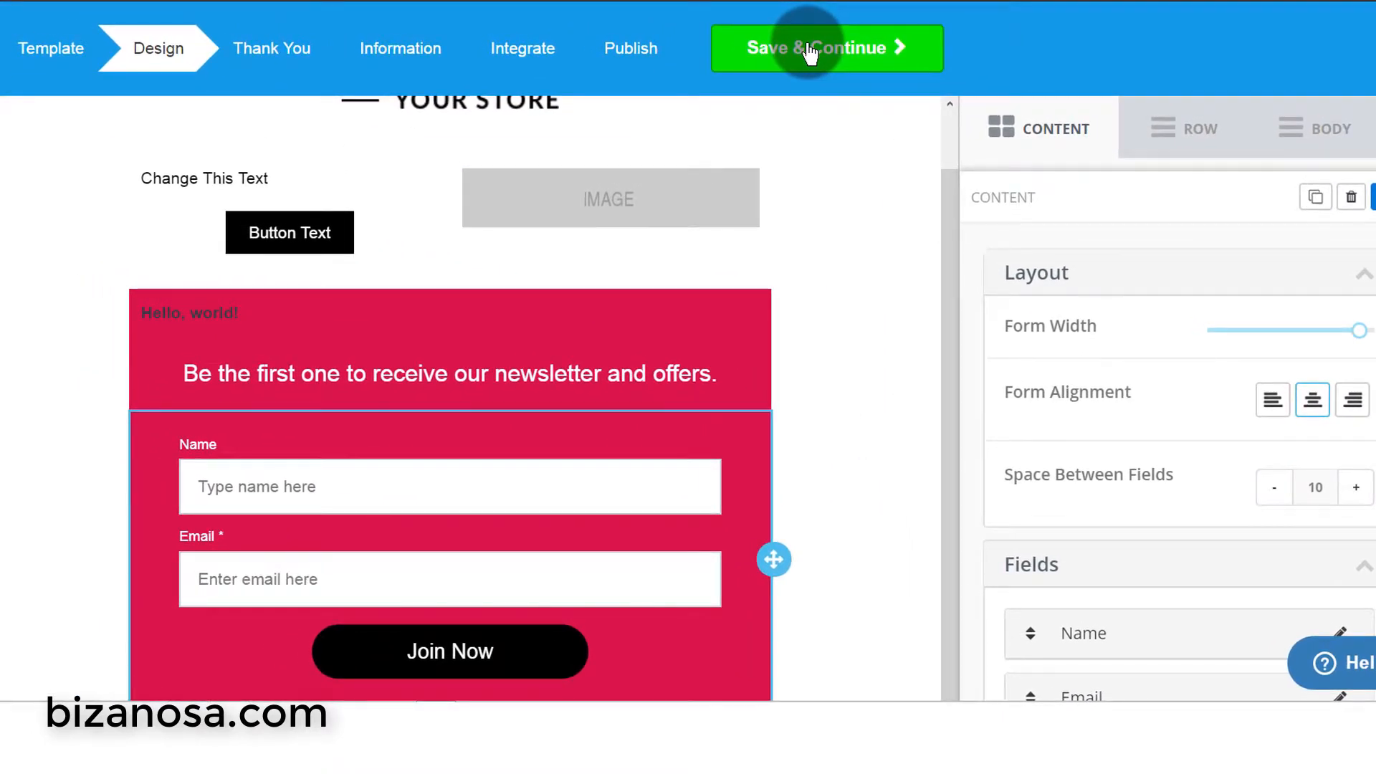
{"action": "left_click", "coordinate": [808, 52]}
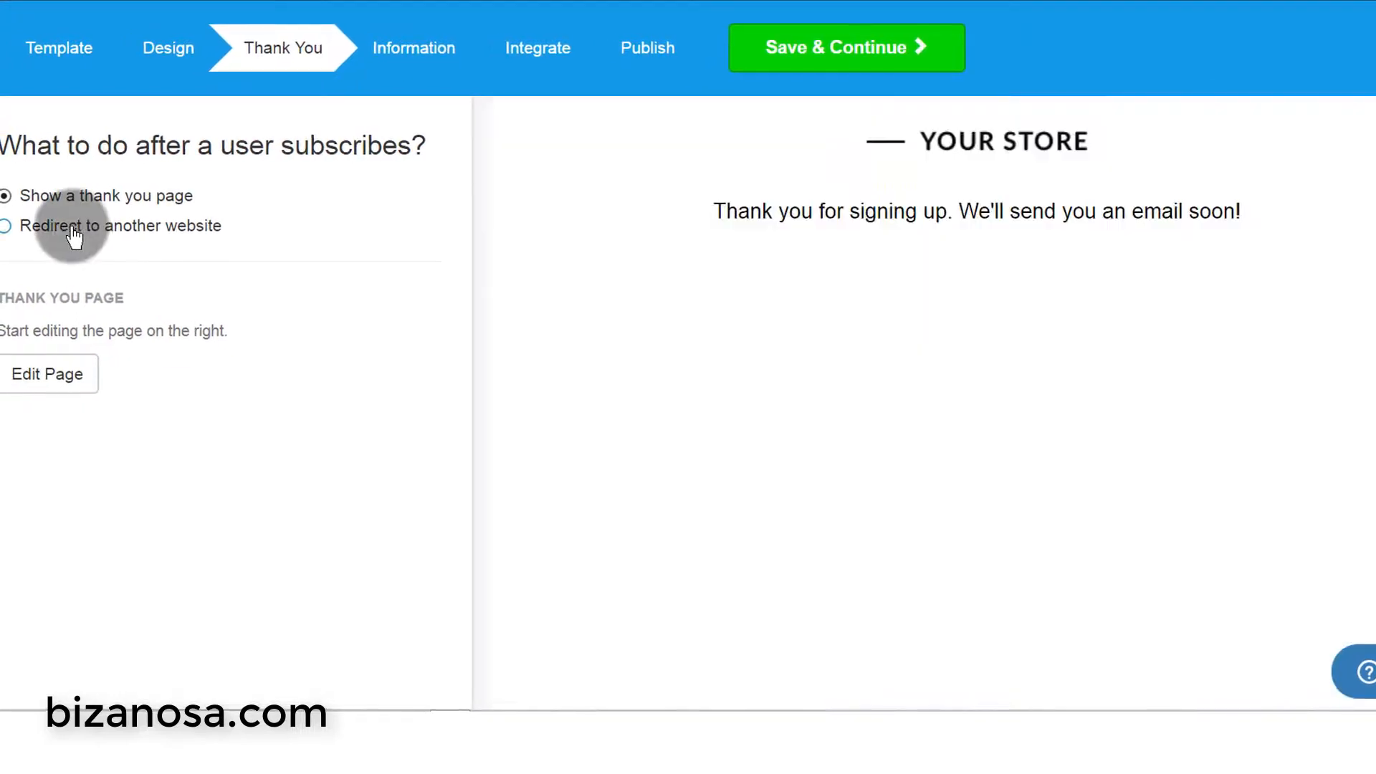
{"action": "left_click", "coordinate": [73, 230]}
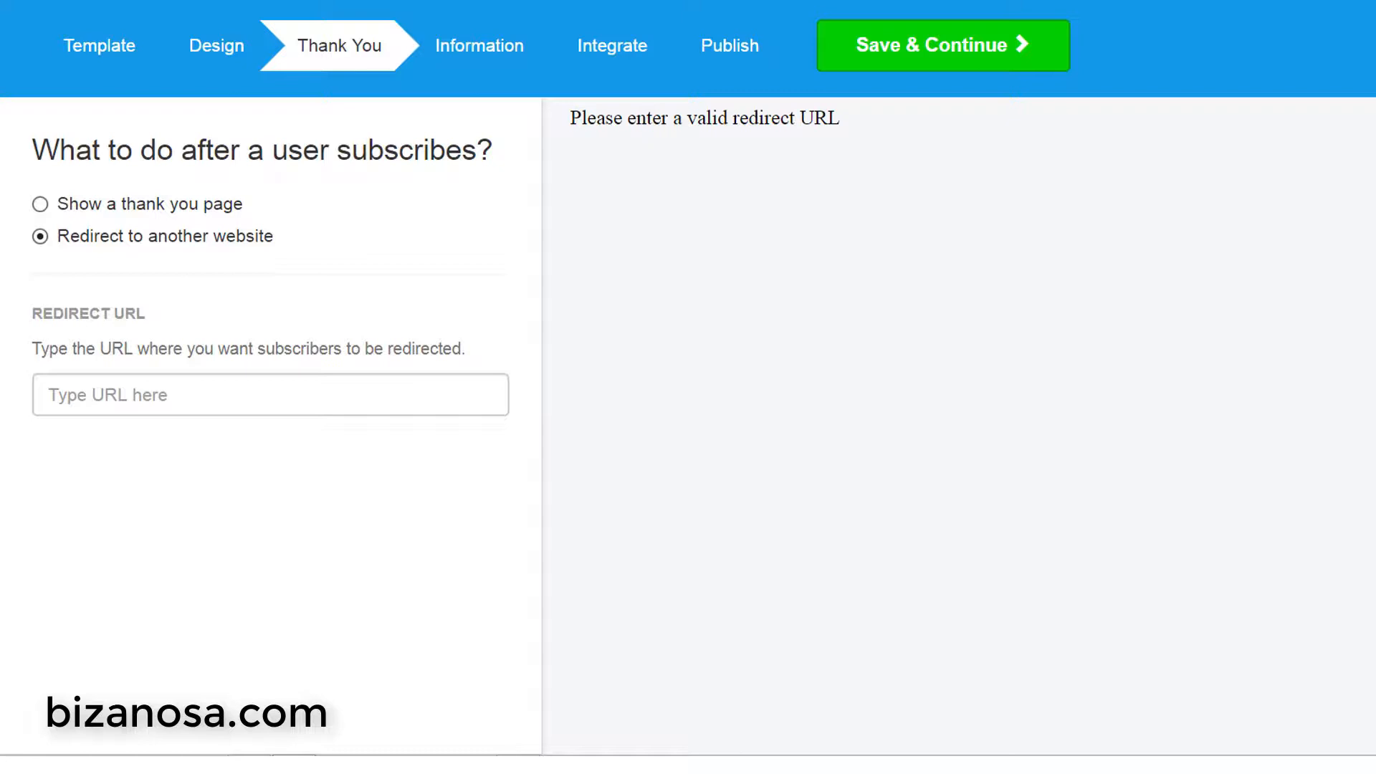
{"action": "left_click", "coordinate": [60, 240]}
{"action": "left_click", "coordinate": [153, 396]}
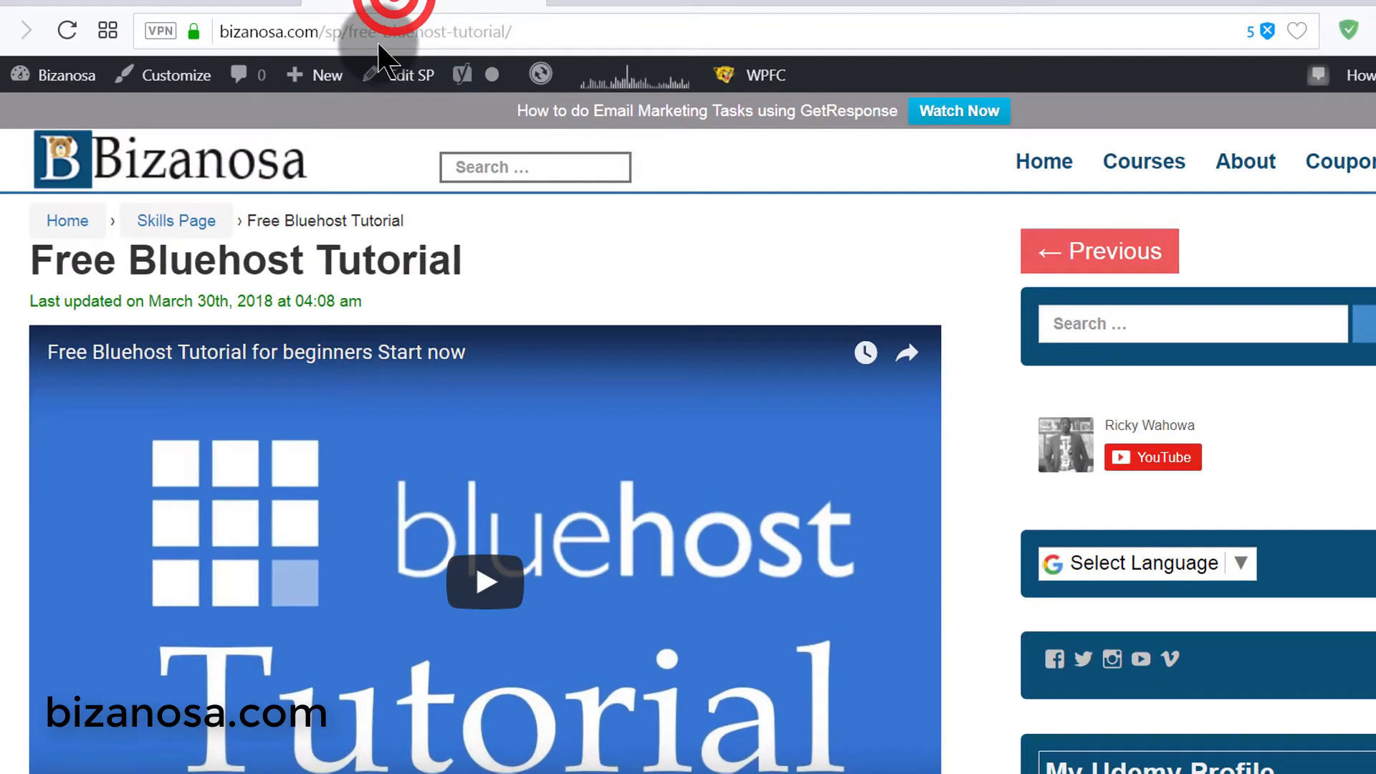
{"action": "left_click", "coordinate": [379, 35]}
{"action": "right_click", "coordinate": [378, 34]}
{"action": "left_click", "coordinate": [427, 117]}
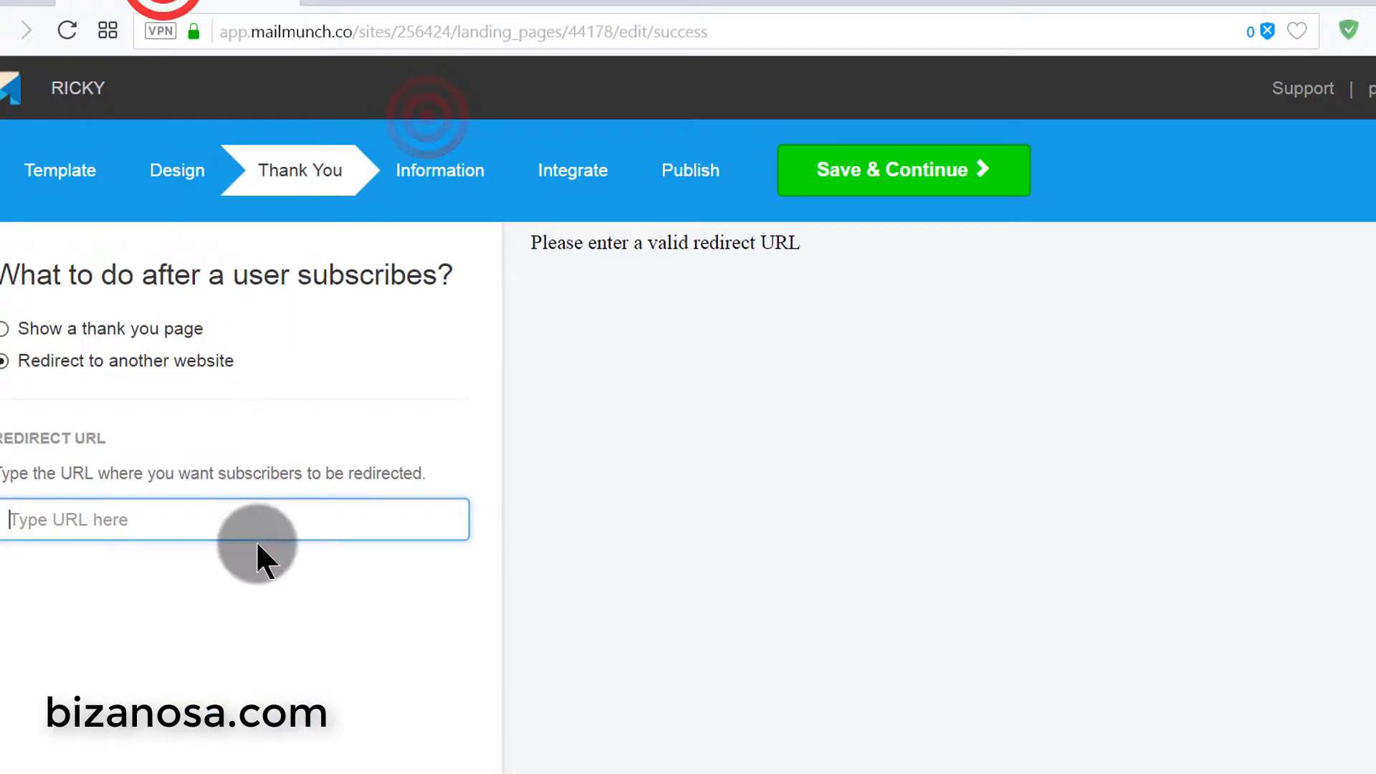
{"action": "right_click", "coordinate": [219, 513]}
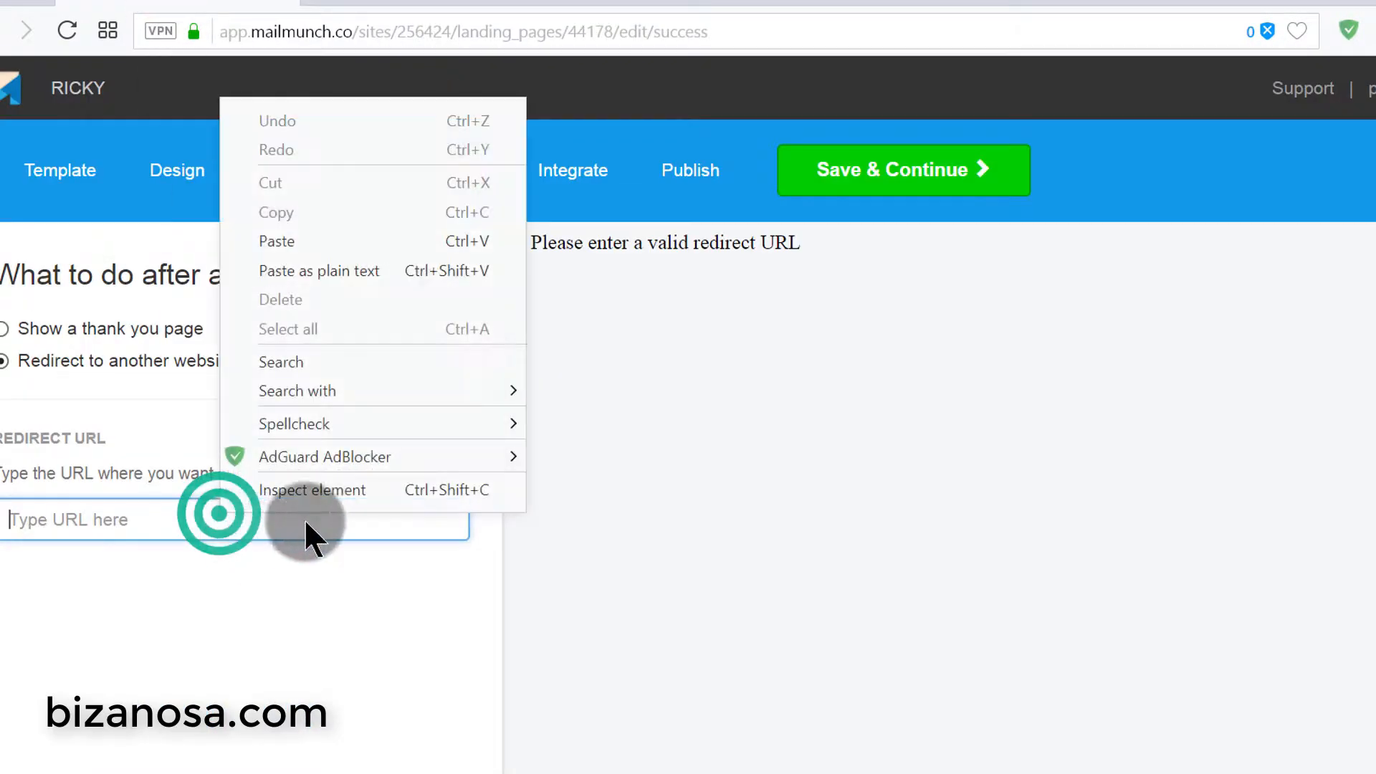
{"action": "left_click", "coordinate": [287, 241]}
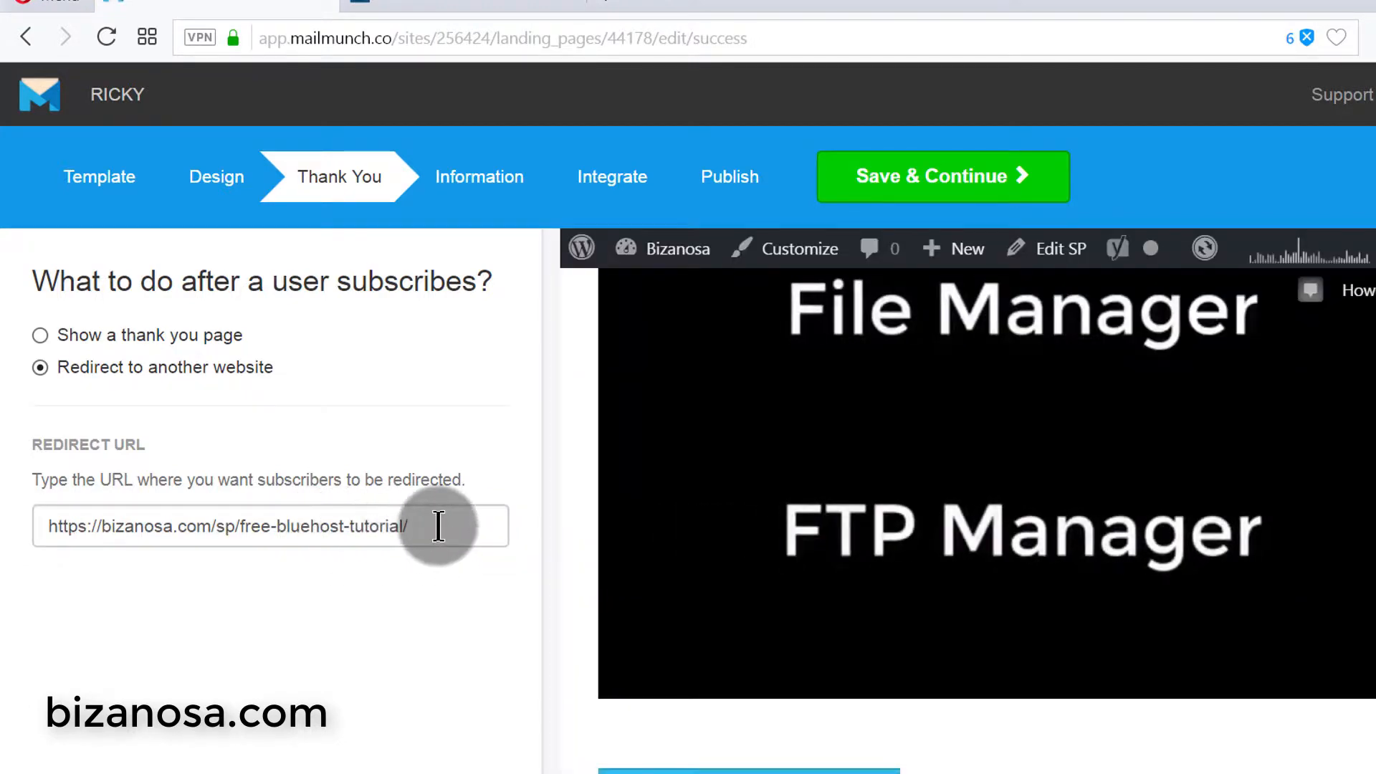
- Choose to show a thank you page after a user subscribes and open that page for editing
{"action": "left_click_drag", "start_coordinate": [439, 527], "coordinate": [159, 546]}
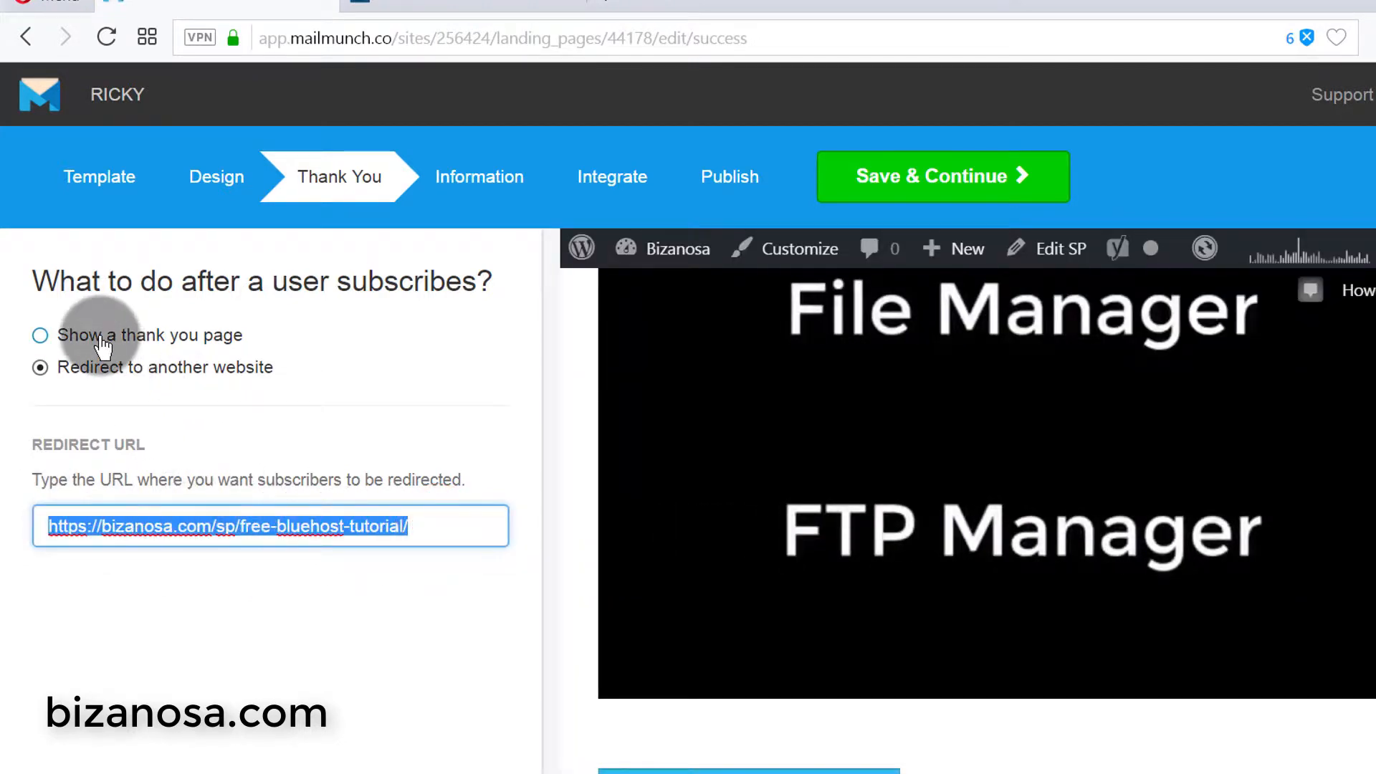
{"action": "left_click", "coordinate": [79, 334]}
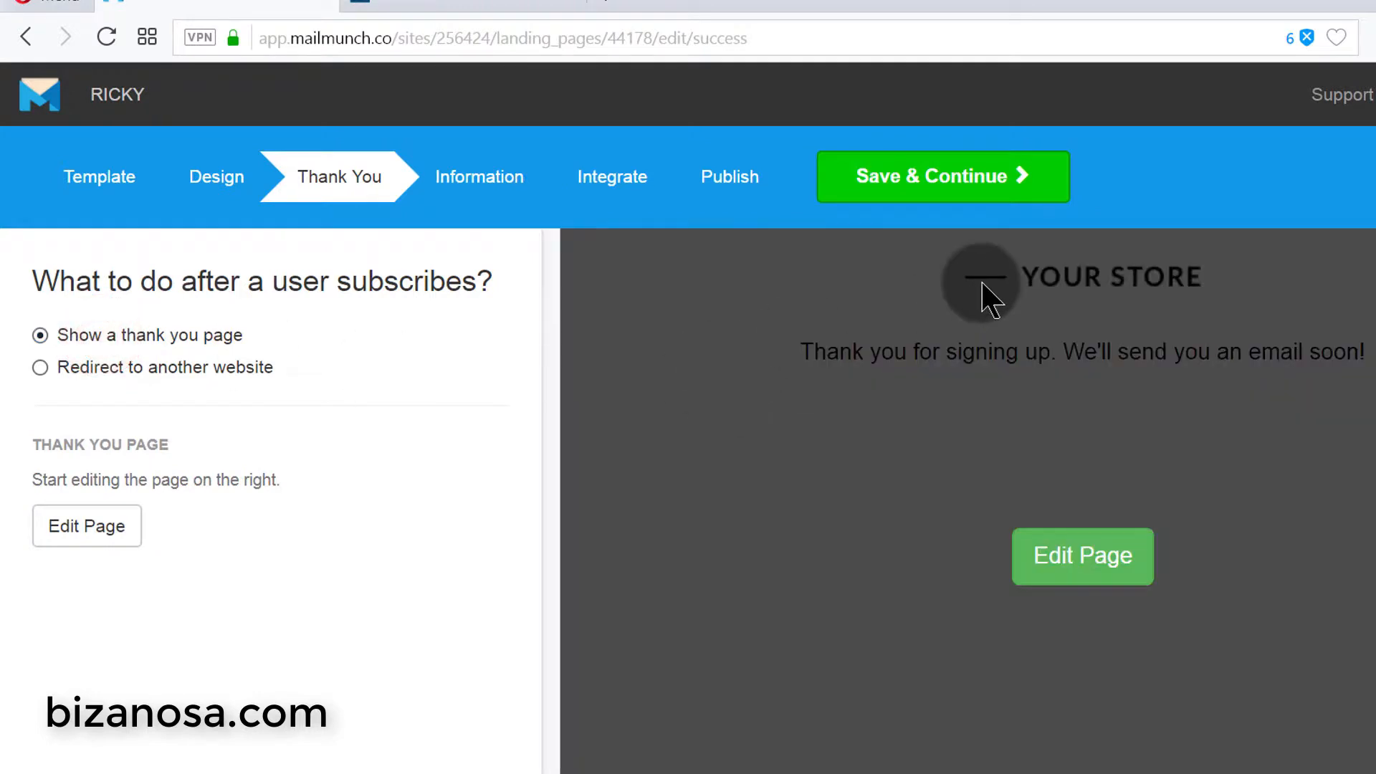
{"action": "left_click", "coordinate": [1111, 559]}
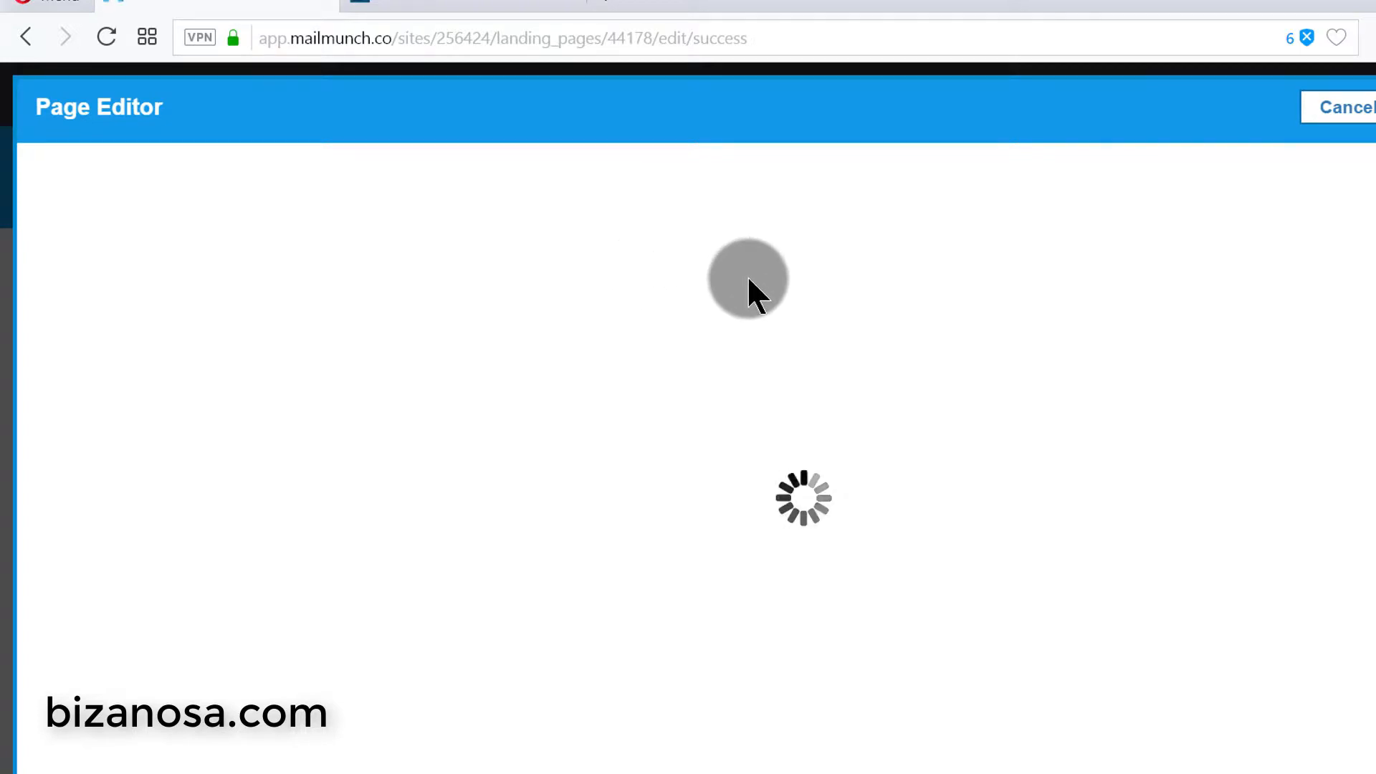
- Add a button block below the thank-you message and select it
{"action": "left_click", "coordinate": [592, 220]}
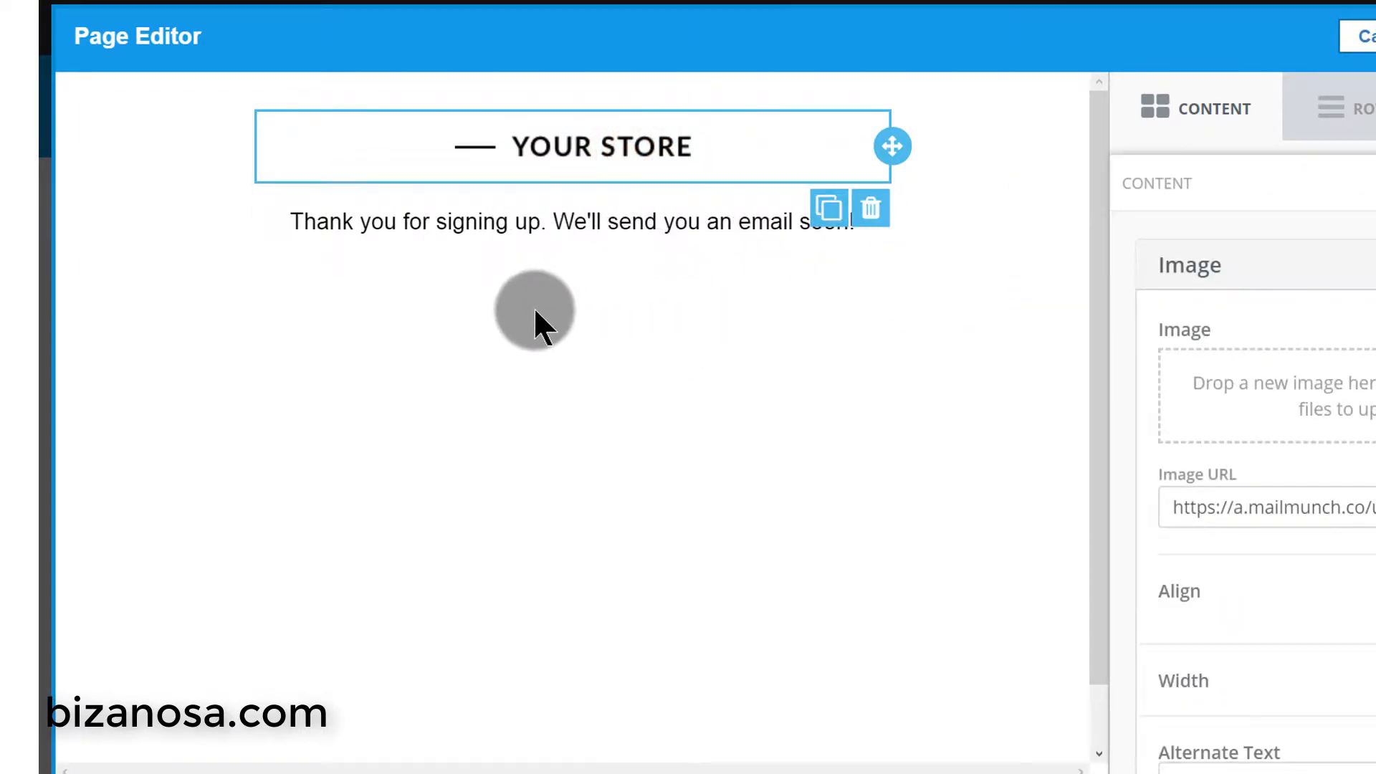
{"action": "left_click", "coordinate": [1204, 101]}
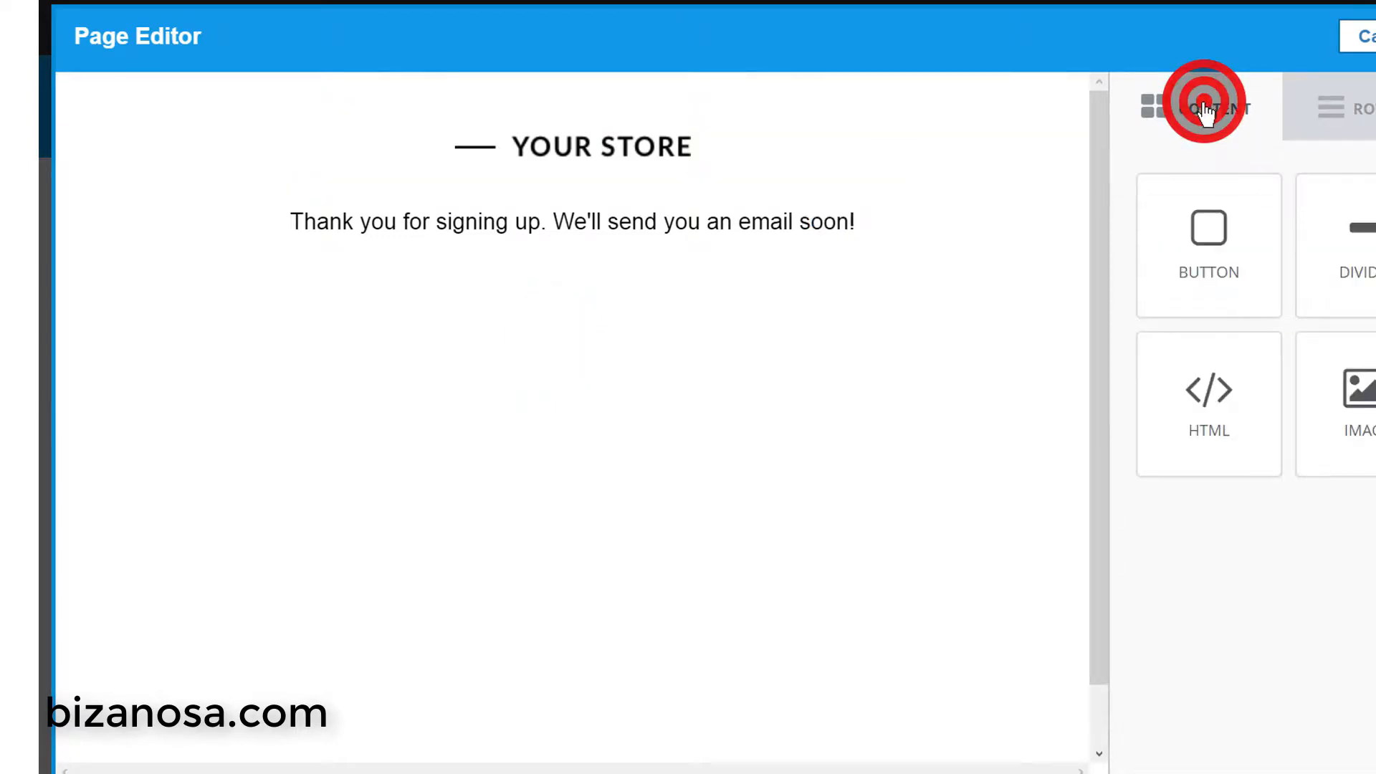
{"action": "left_click_drag", "start_coordinate": [1229, 231], "coordinate": [555, 326]}
{"action": "left_click", "coordinate": [606, 296]}
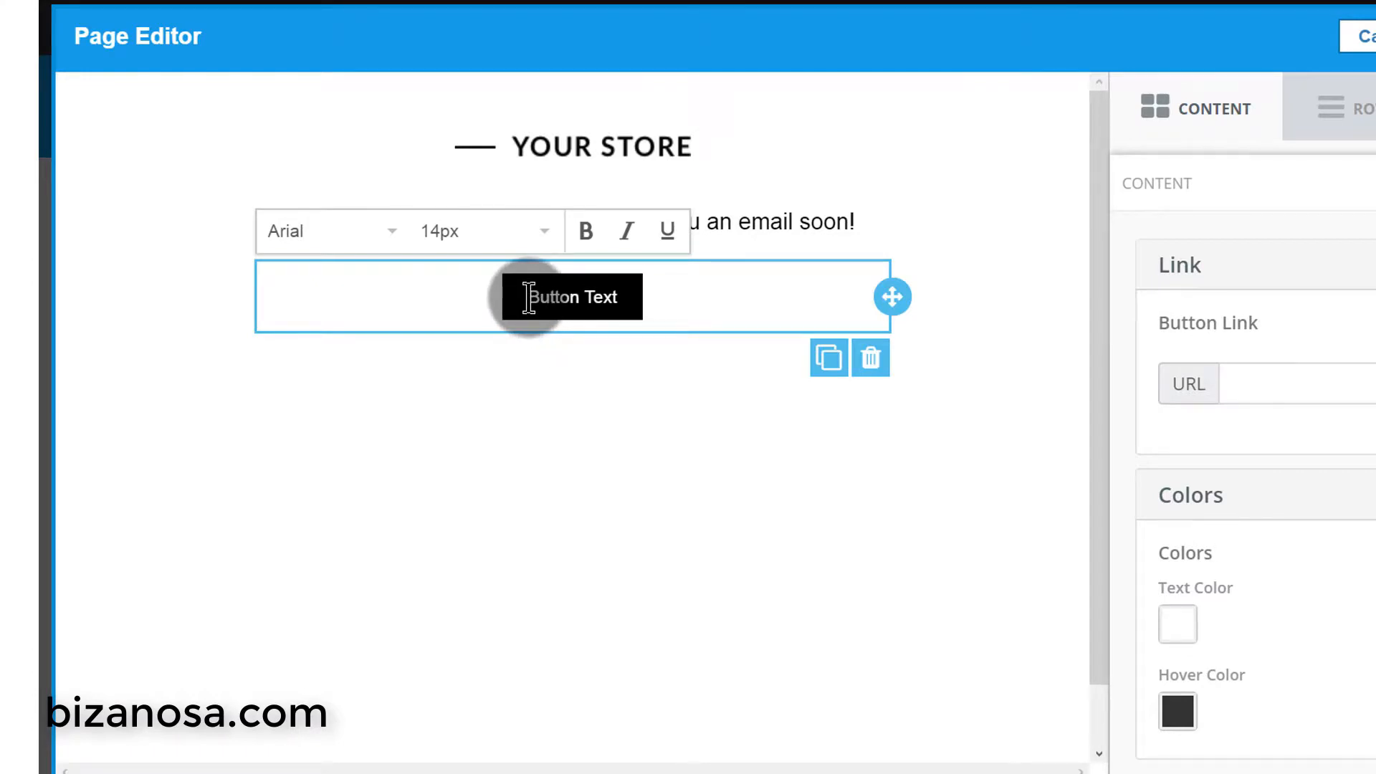
- Examine the text and link options of the new button and the text options of the thank-you message
{"action": "left_click_drag", "start_coordinate": [528, 297], "coordinate": [613, 296]}
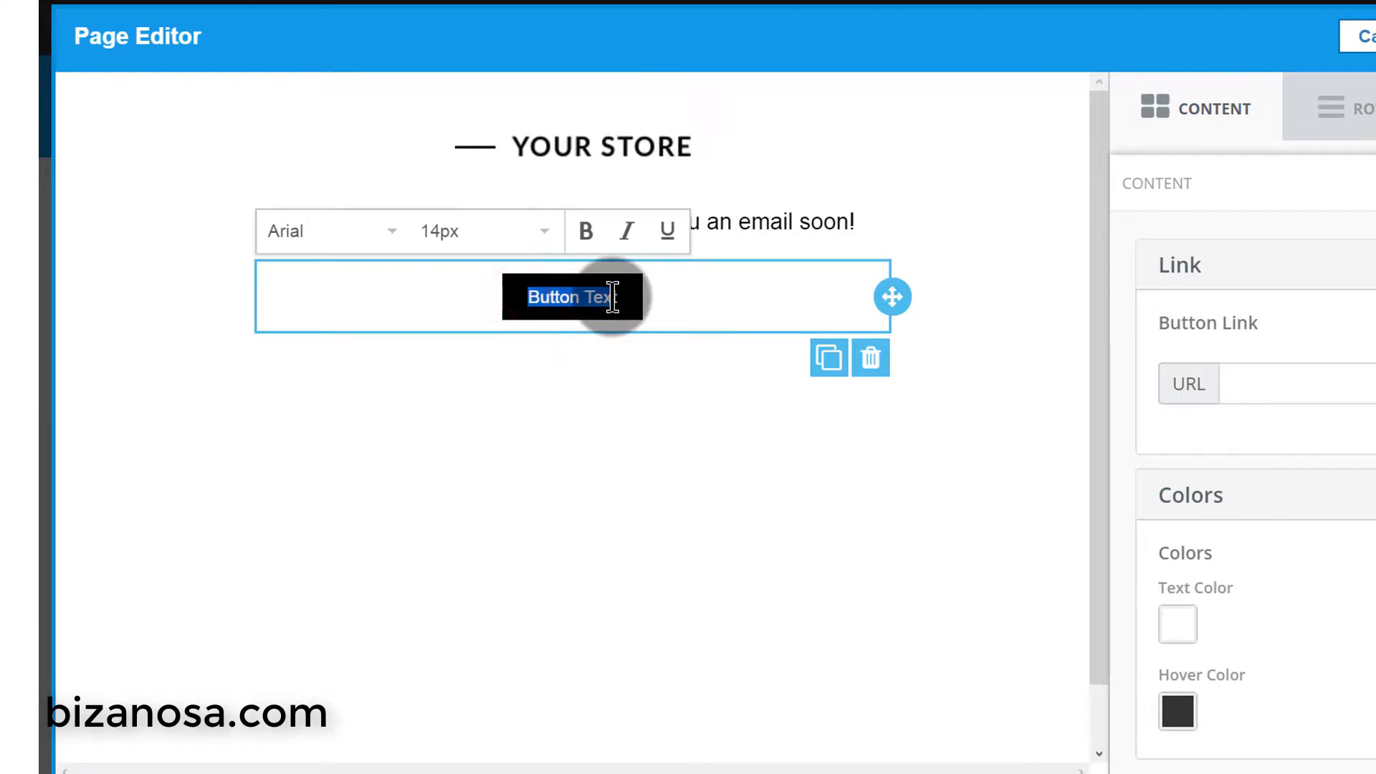
{"action": "left_click", "coordinate": [628, 304]}
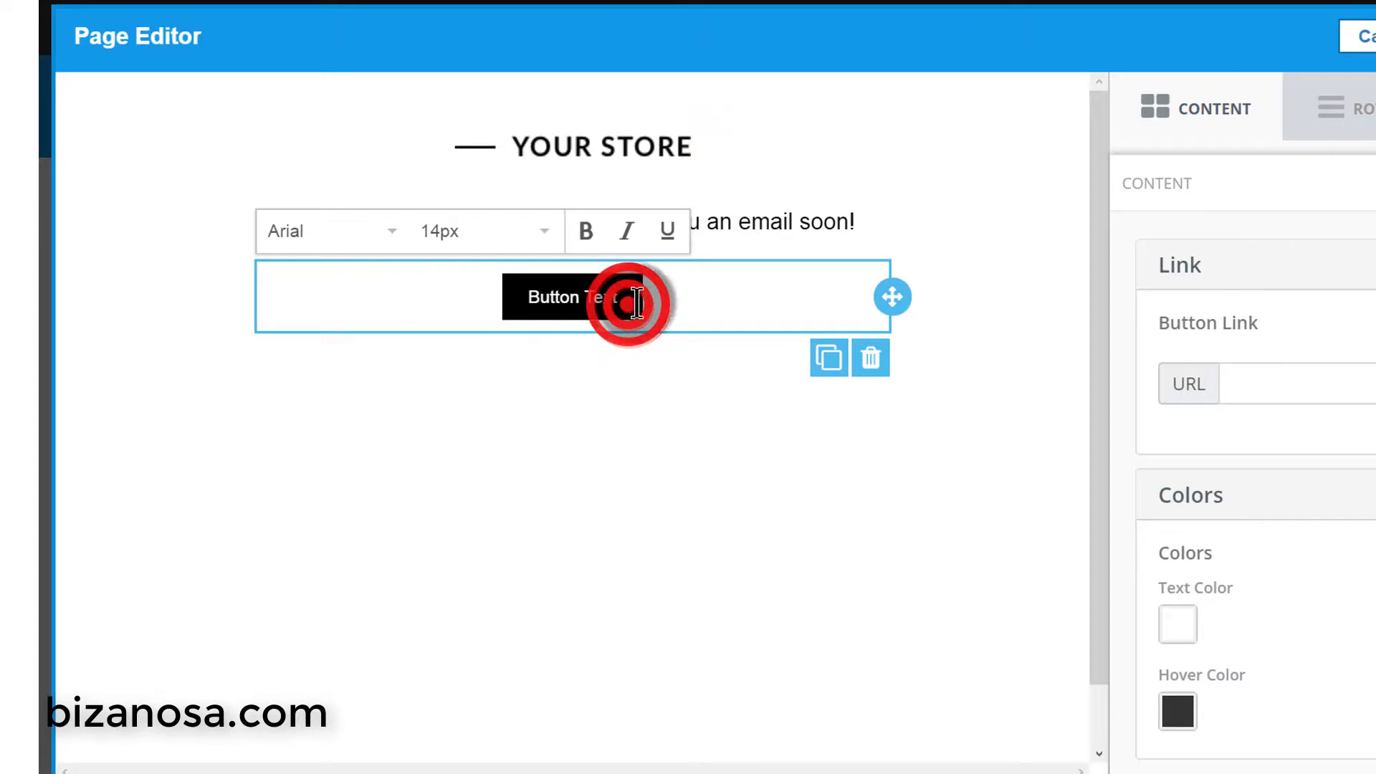
{"action": "left_click_drag", "start_coordinate": [634, 294], "coordinate": [516, 294]}
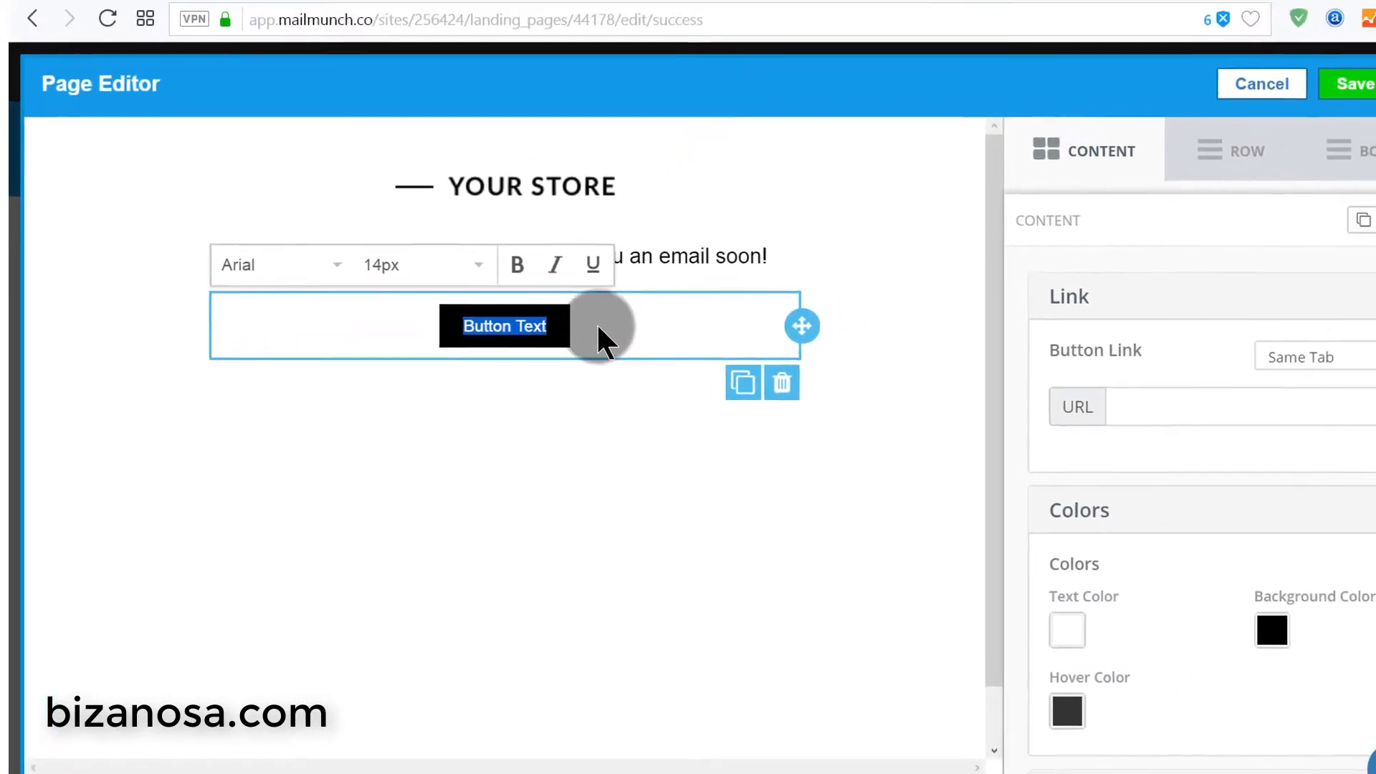
{"action": "left_click", "coordinate": [531, 331]}
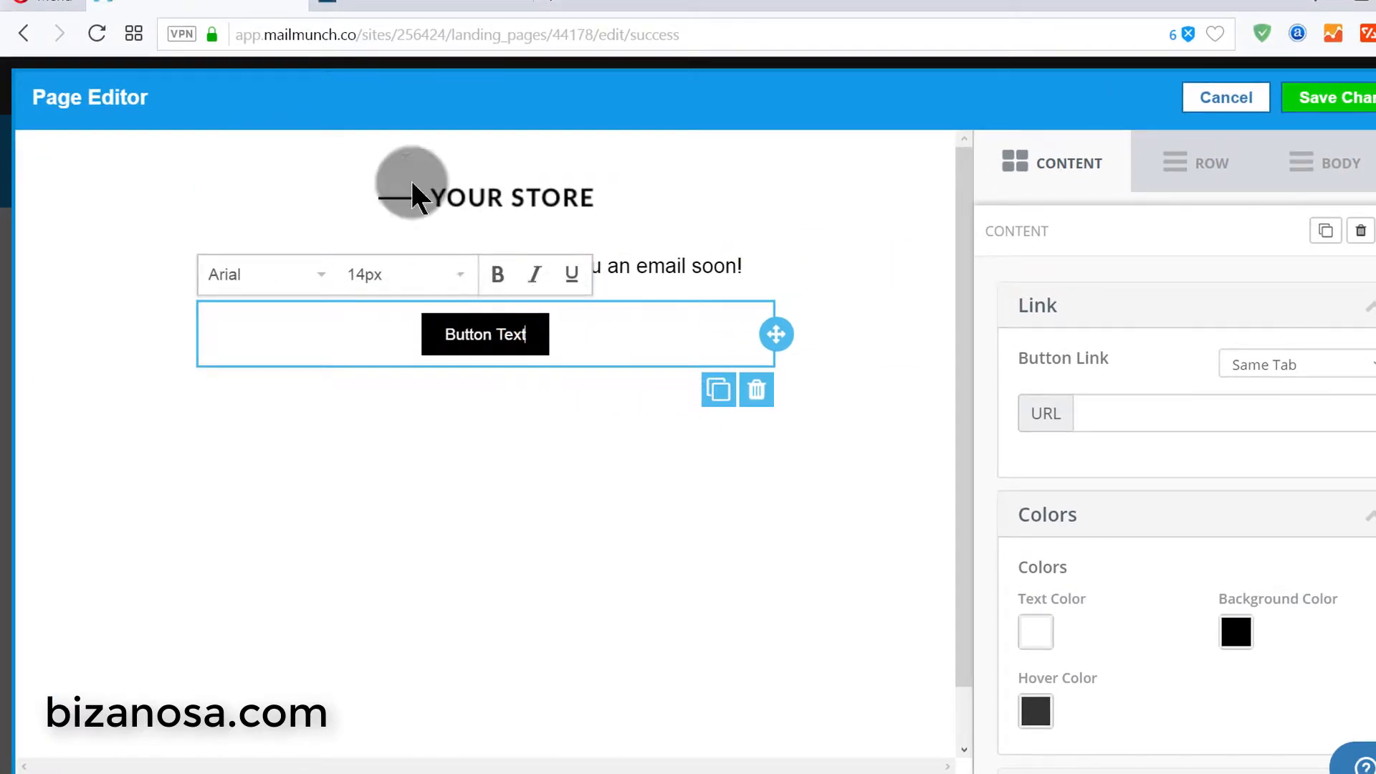
{"action": "left_click", "coordinate": [629, 260]}
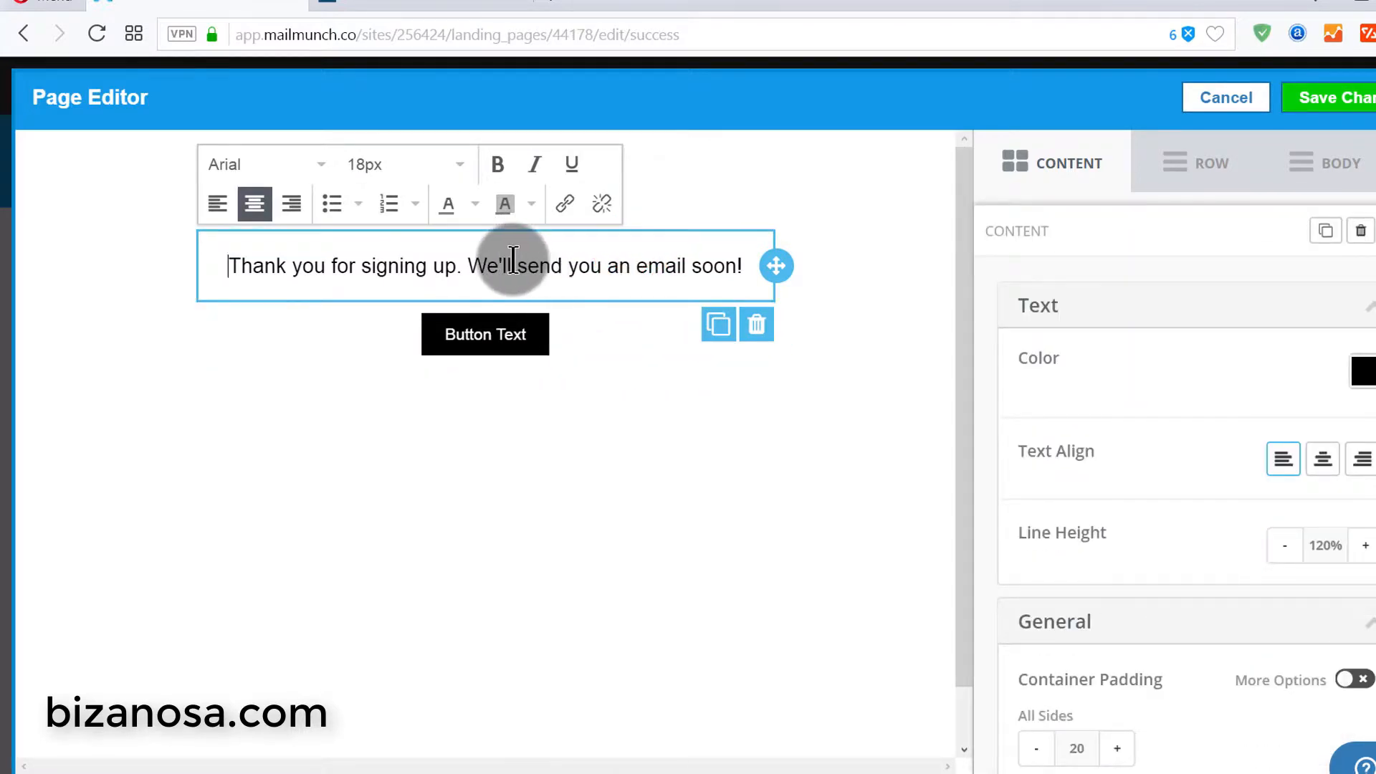
{"action": "left_click", "coordinate": [518, 402]}
{"action": "left_click", "coordinate": [506, 344]}
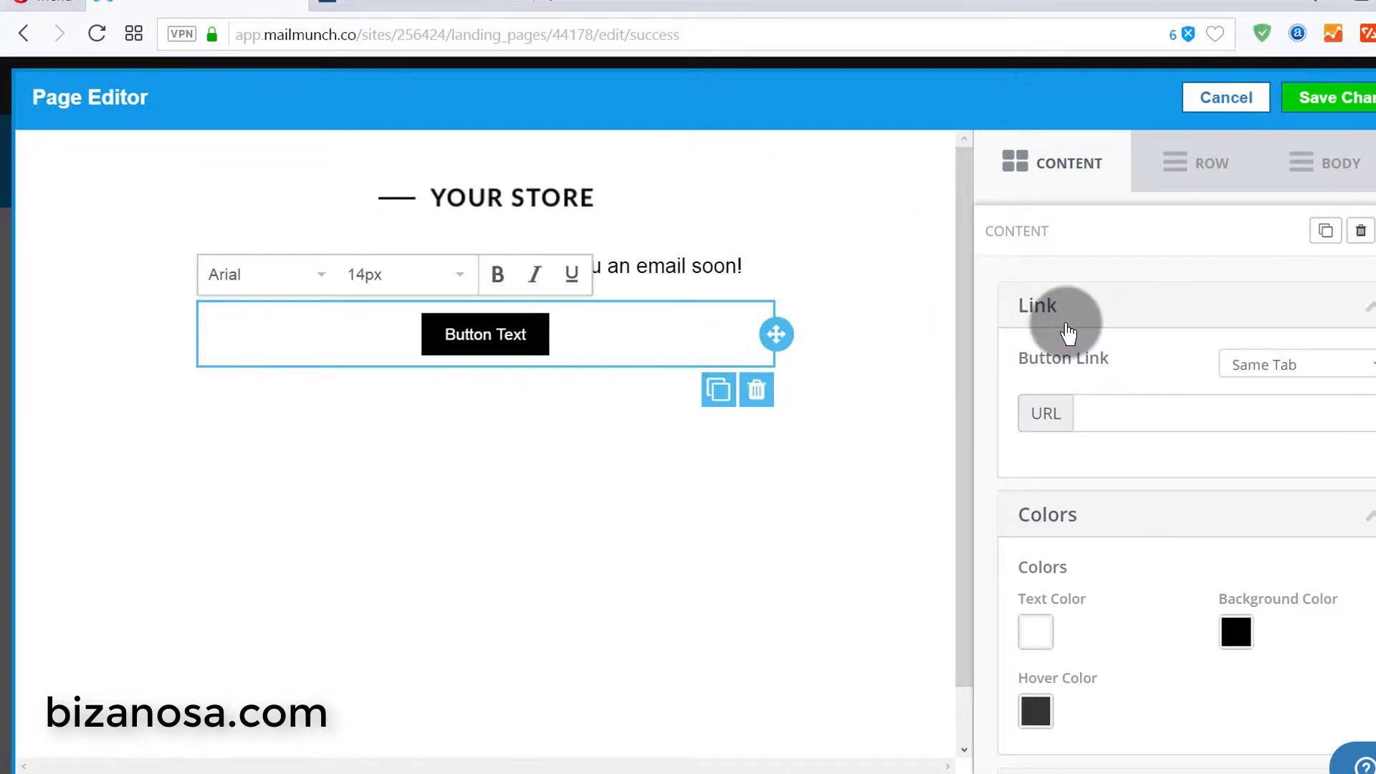
- Save the changes to the thank you page and continue to the Information stage
{"action": "left_click", "coordinate": [1333, 97]}
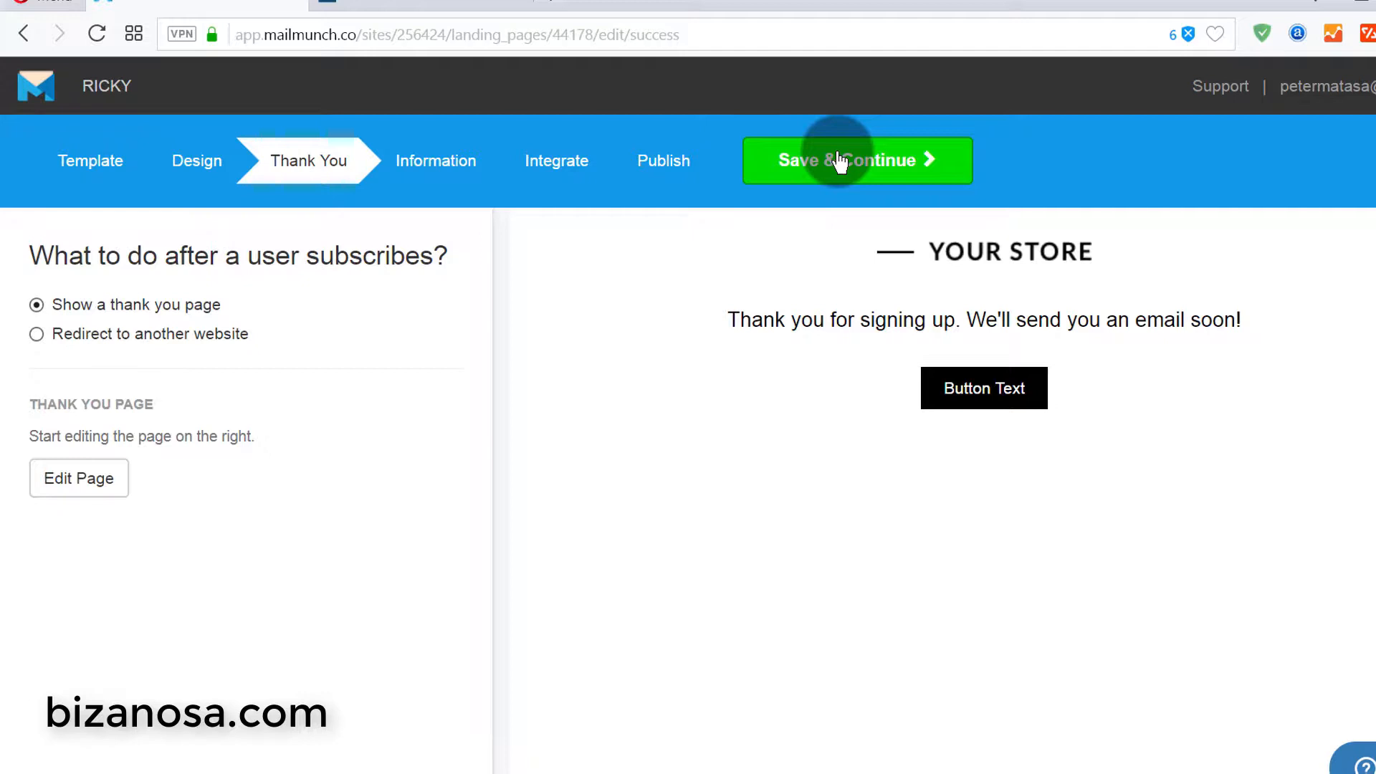
{"action": "left_click", "coordinate": [838, 162]}
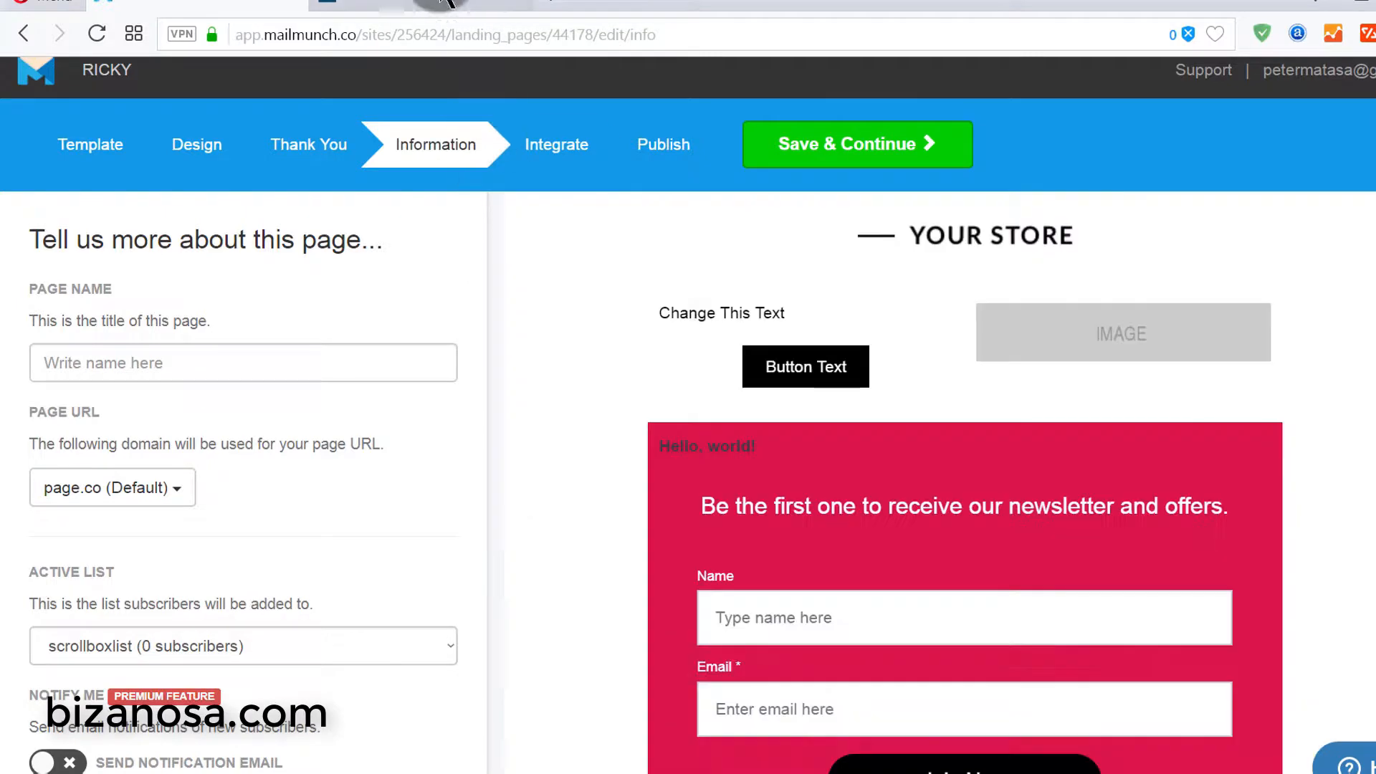
- Copy the title "Free Bluehost Tutorial" from the Bizanosa page and use it as the landing page's name
{"action": "left_click", "coordinate": [442, 4]}
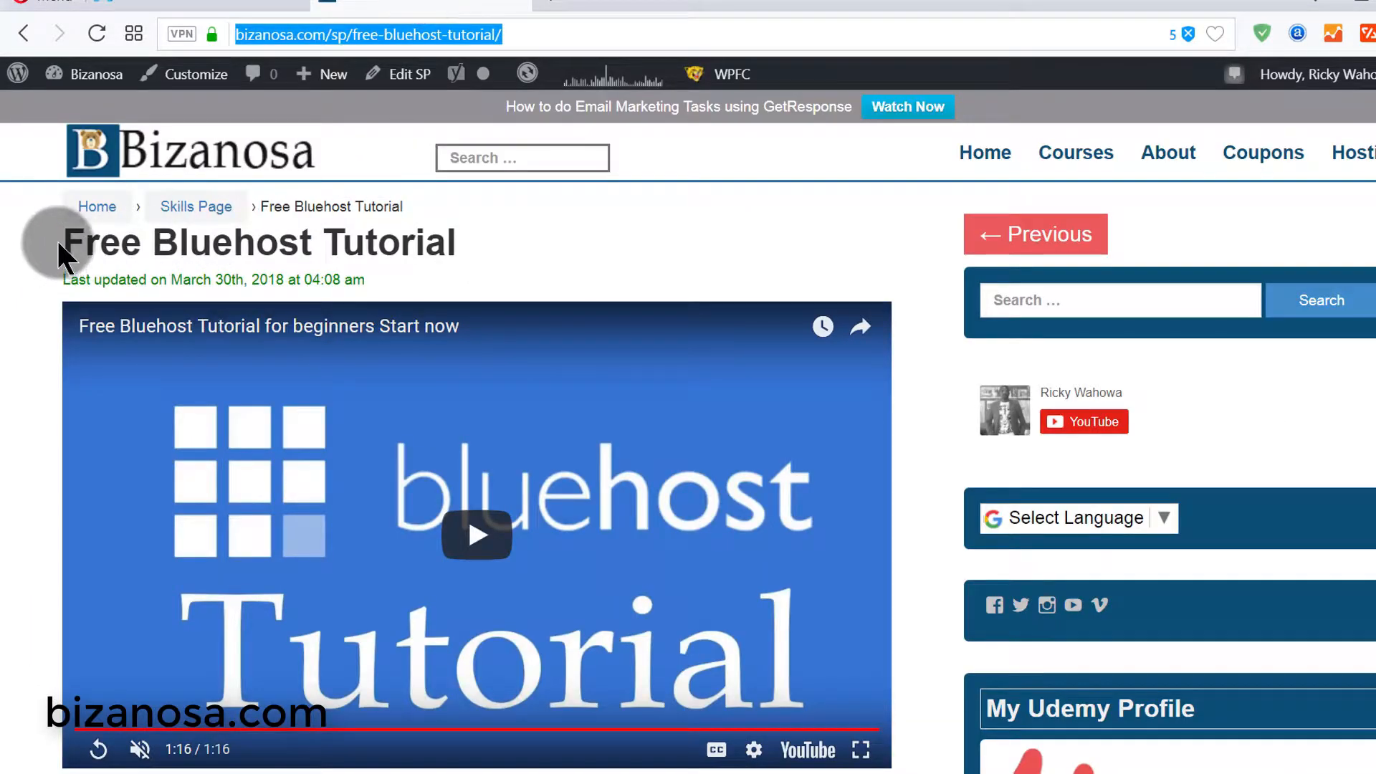
{"action": "left_click_drag", "start_coordinate": [71, 241], "coordinate": [402, 241]}
{"action": "left_click", "coordinate": [298, 195]}
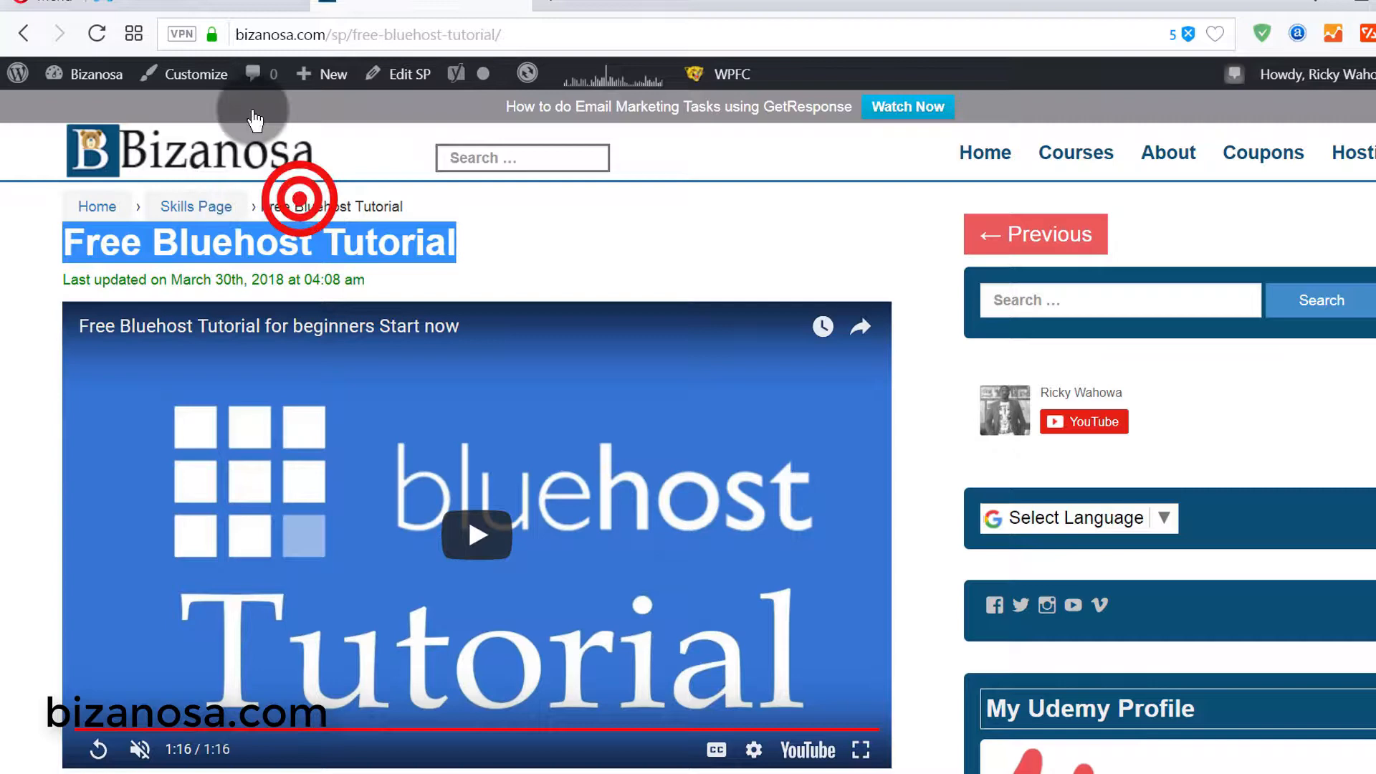
{"action": "left_click", "coordinate": [214, 11]}
{"action": "right_click", "coordinate": [194, 356]}
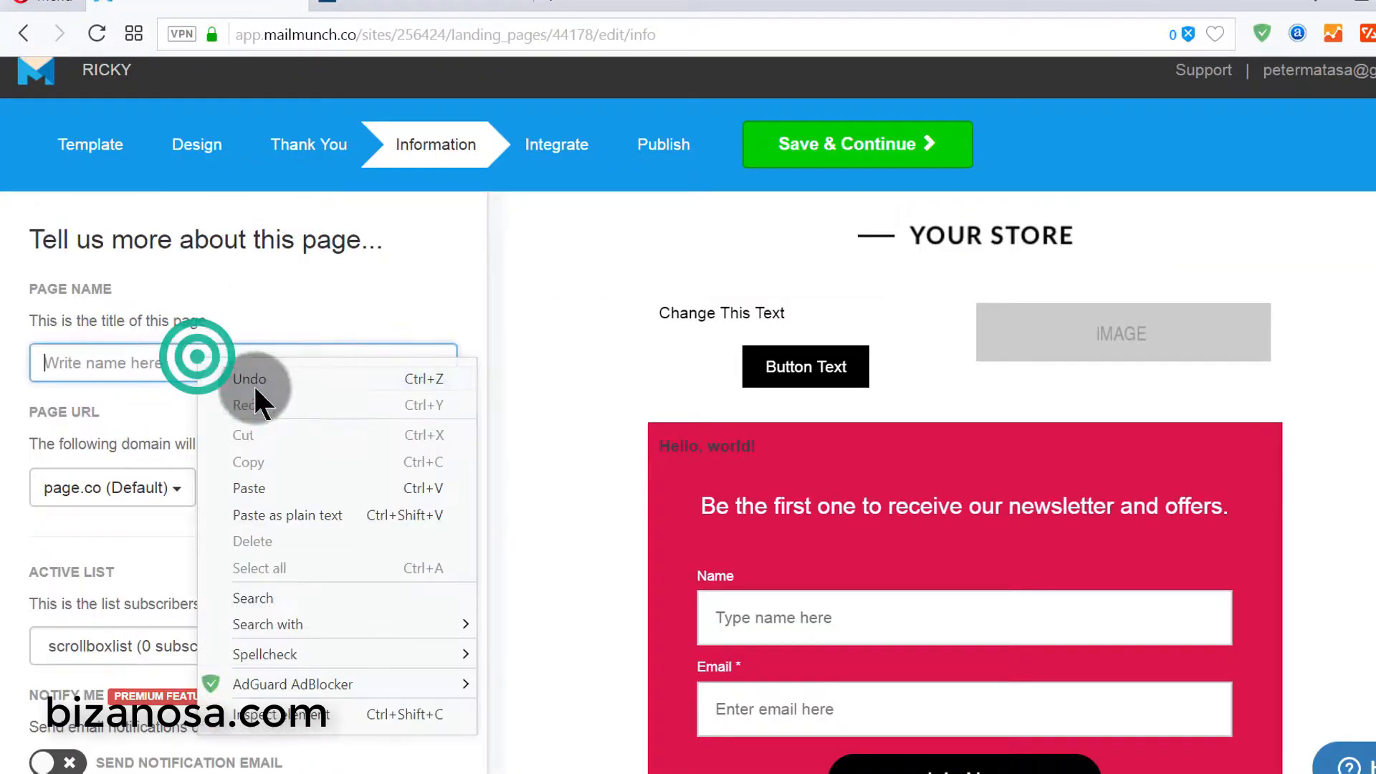
{"action": "left_click", "coordinate": [290, 494]}
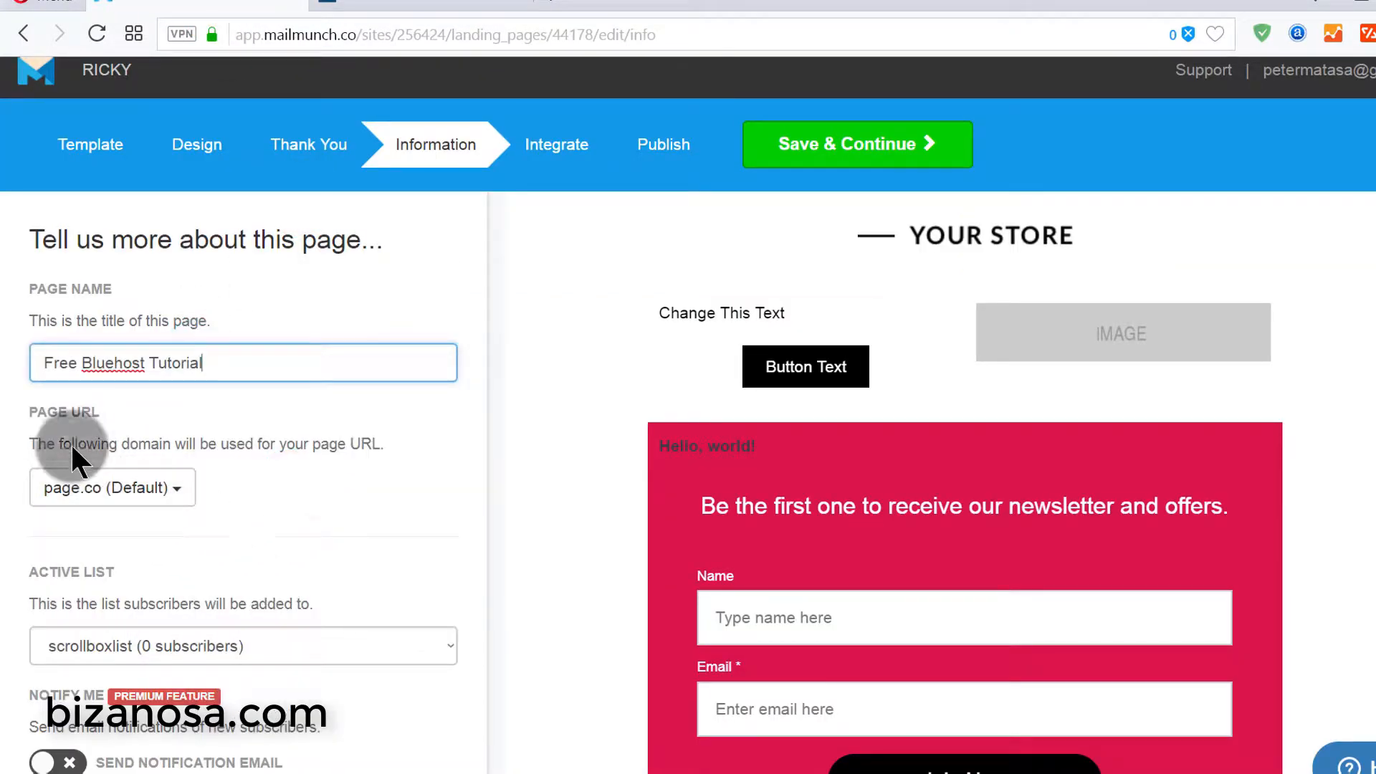
- Examine the Page URL setting and its available domain choices for the landing page
{"action": "left_click_drag", "start_coordinate": [29, 413], "coordinate": [100, 413]}
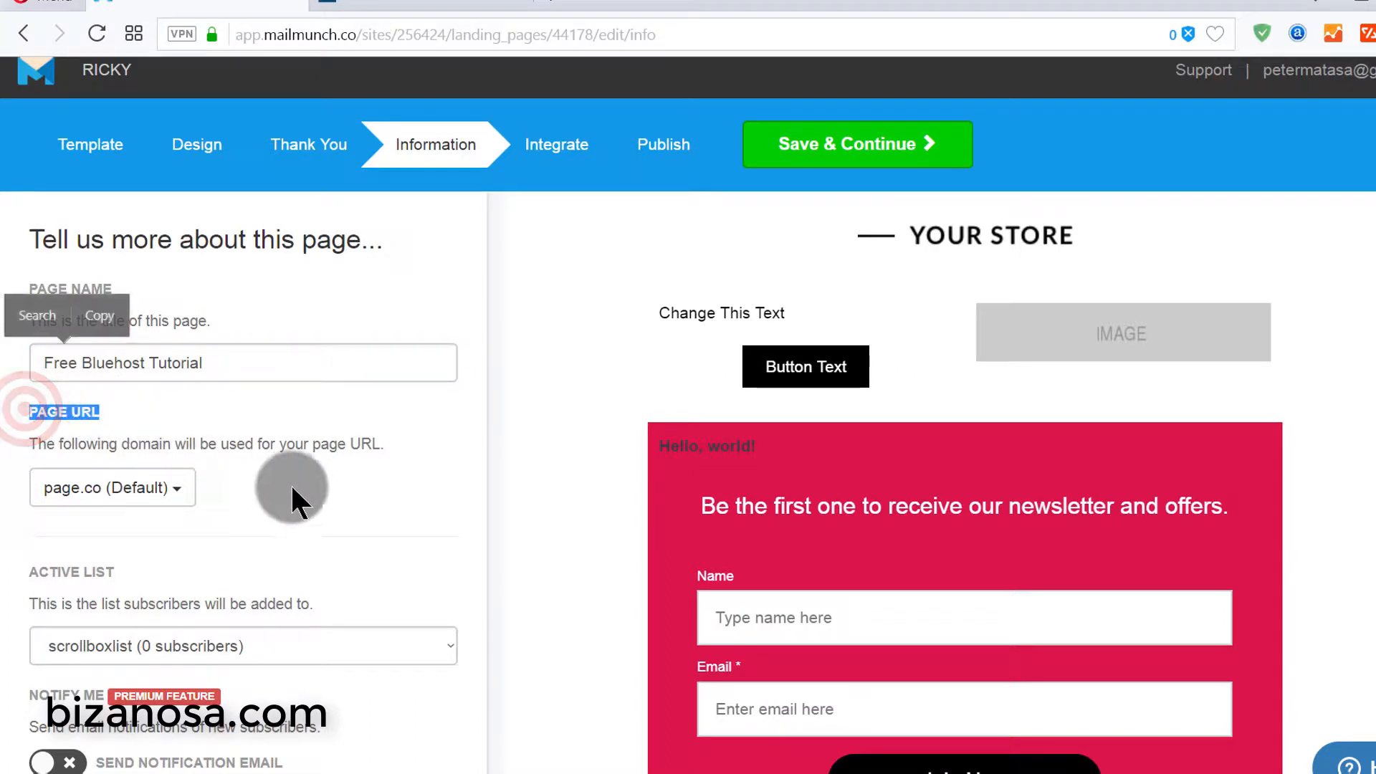
{"action": "left_click", "coordinate": [234, 494]}
{"action": "left_click", "coordinate": [101, 502]}
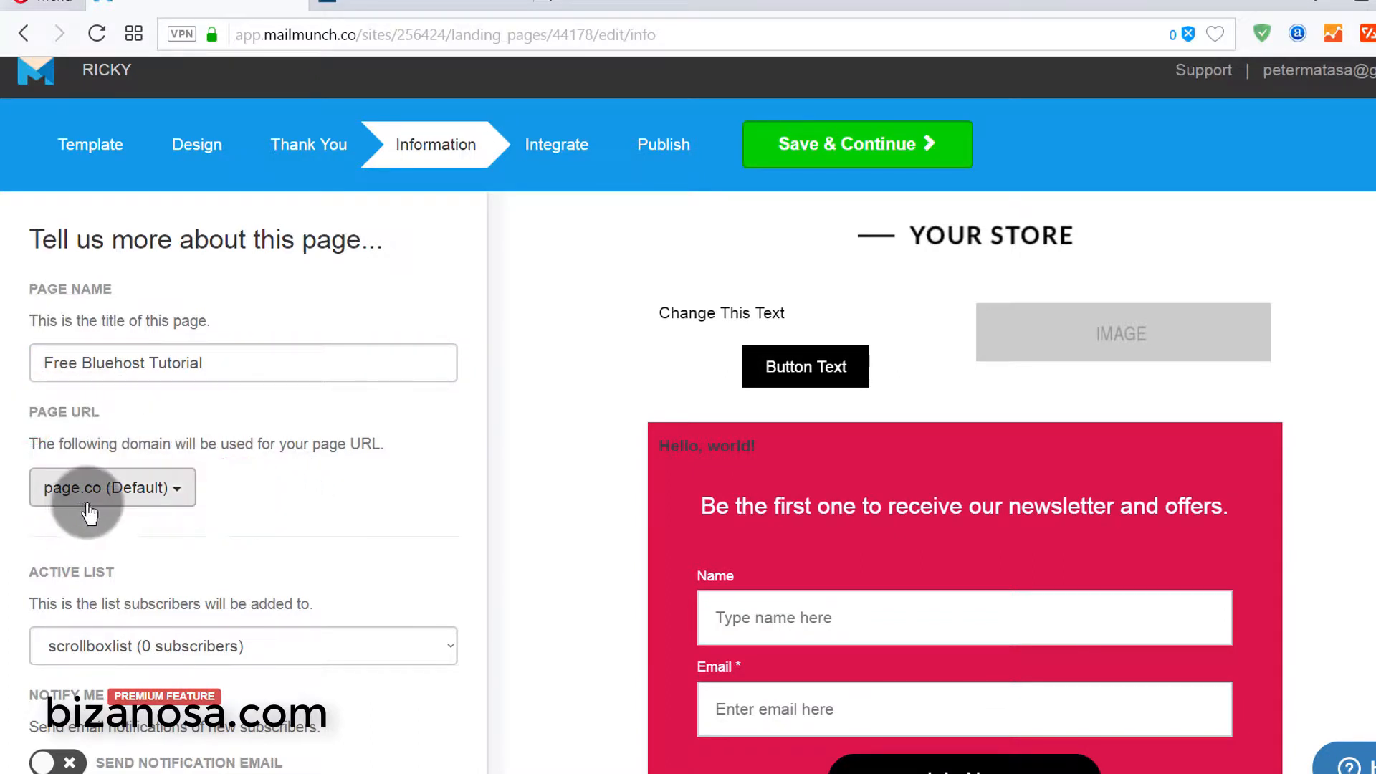
{"action": "mouse_move", "coordinate": [1008, 569]}
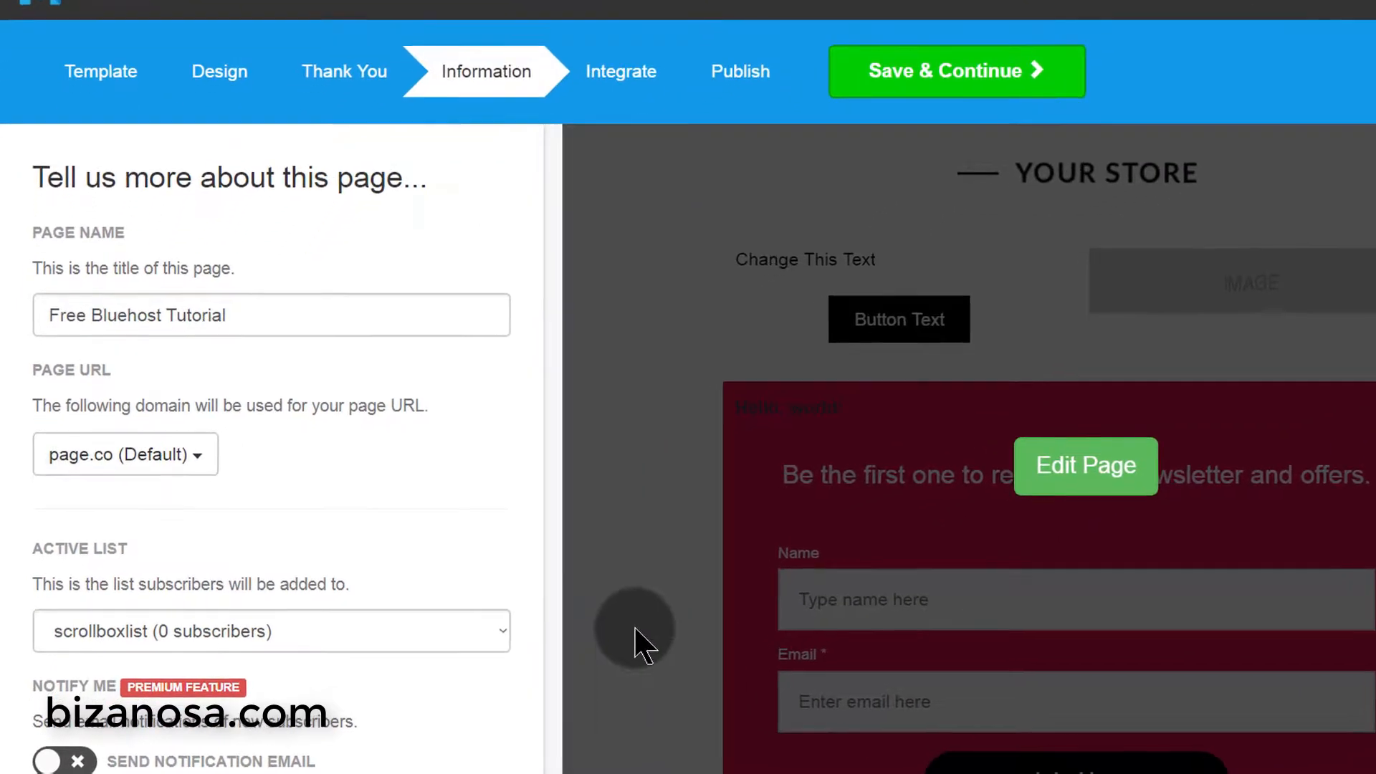
{"action": "left_click", "coordinate": [176, 489]}
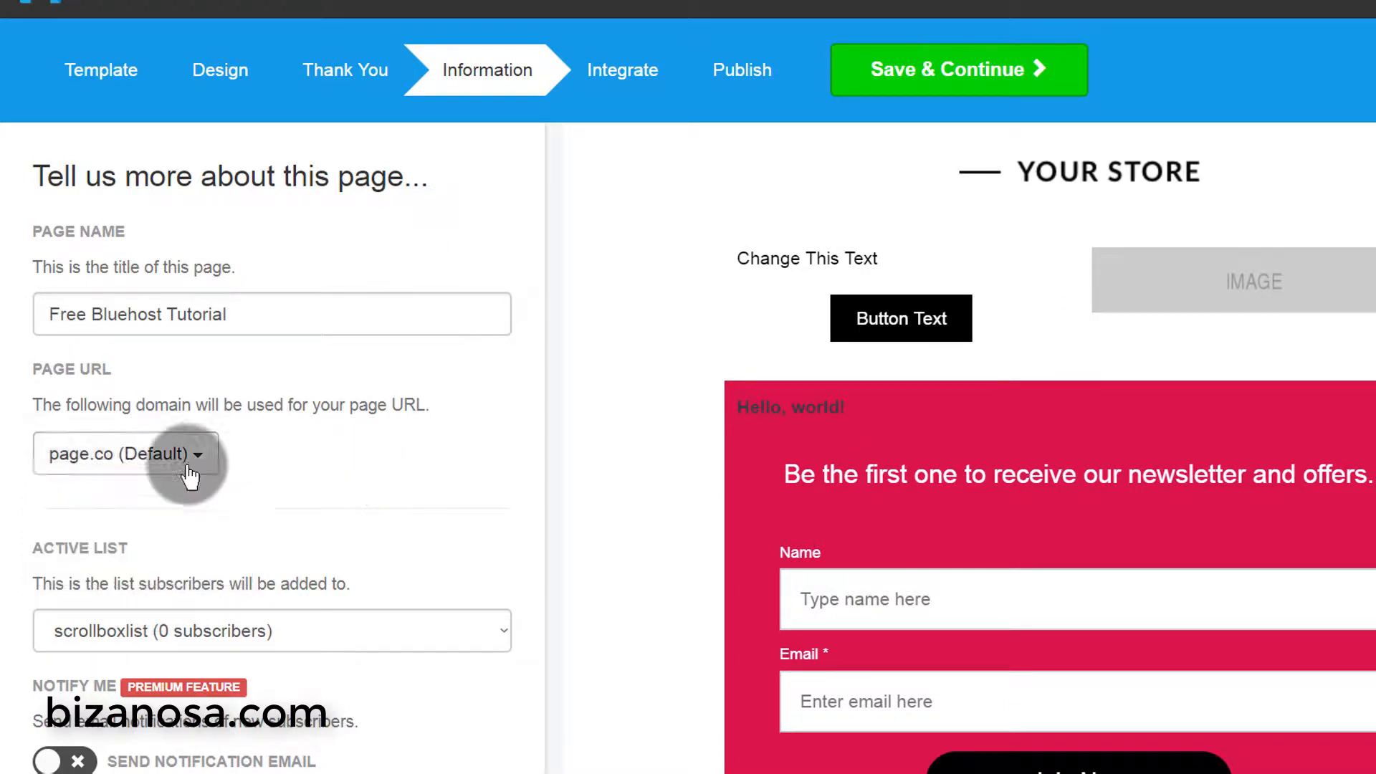
- Examine the domain choices under Page URL and the subscriber lists available under Active List
{"action": "left_click", "coordinate": [163, 461]}
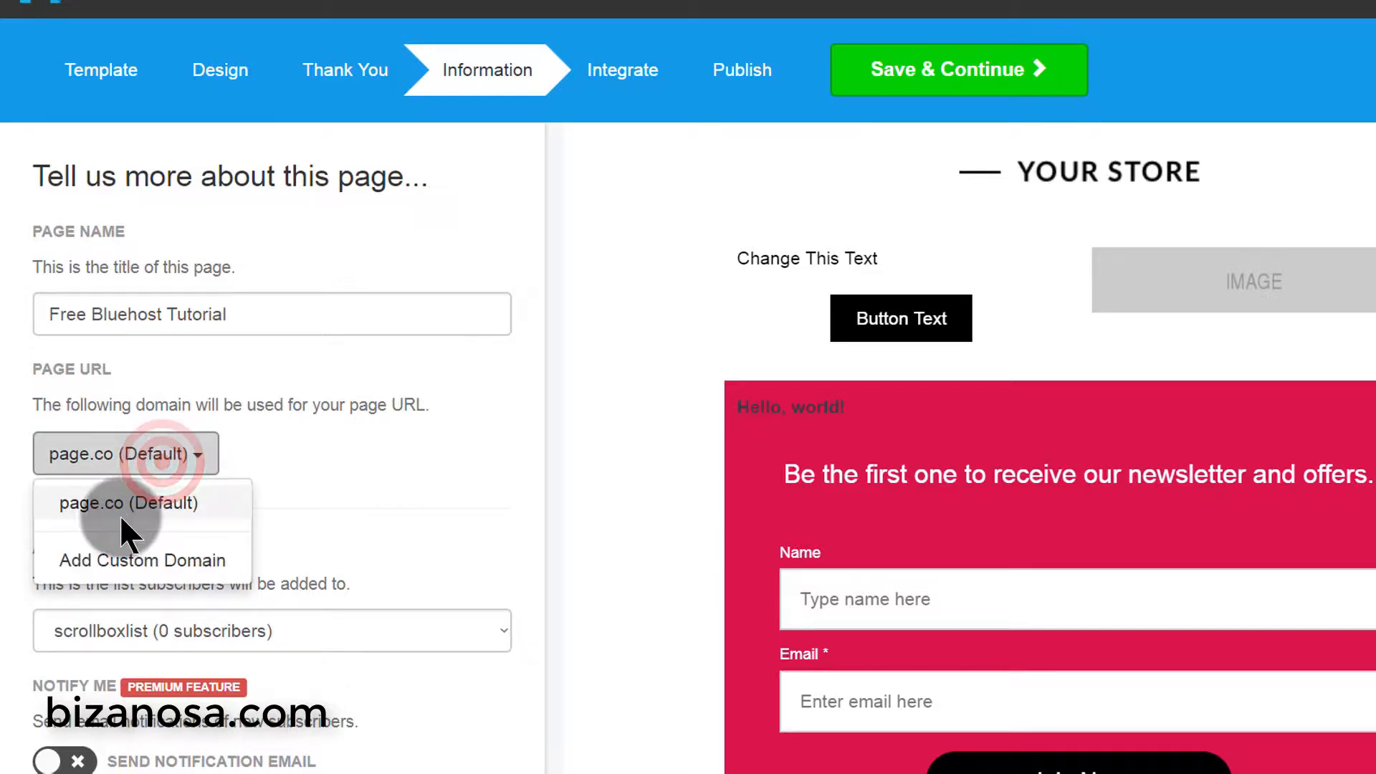
{"action": "left_click", "coordinate": [269, 491]}
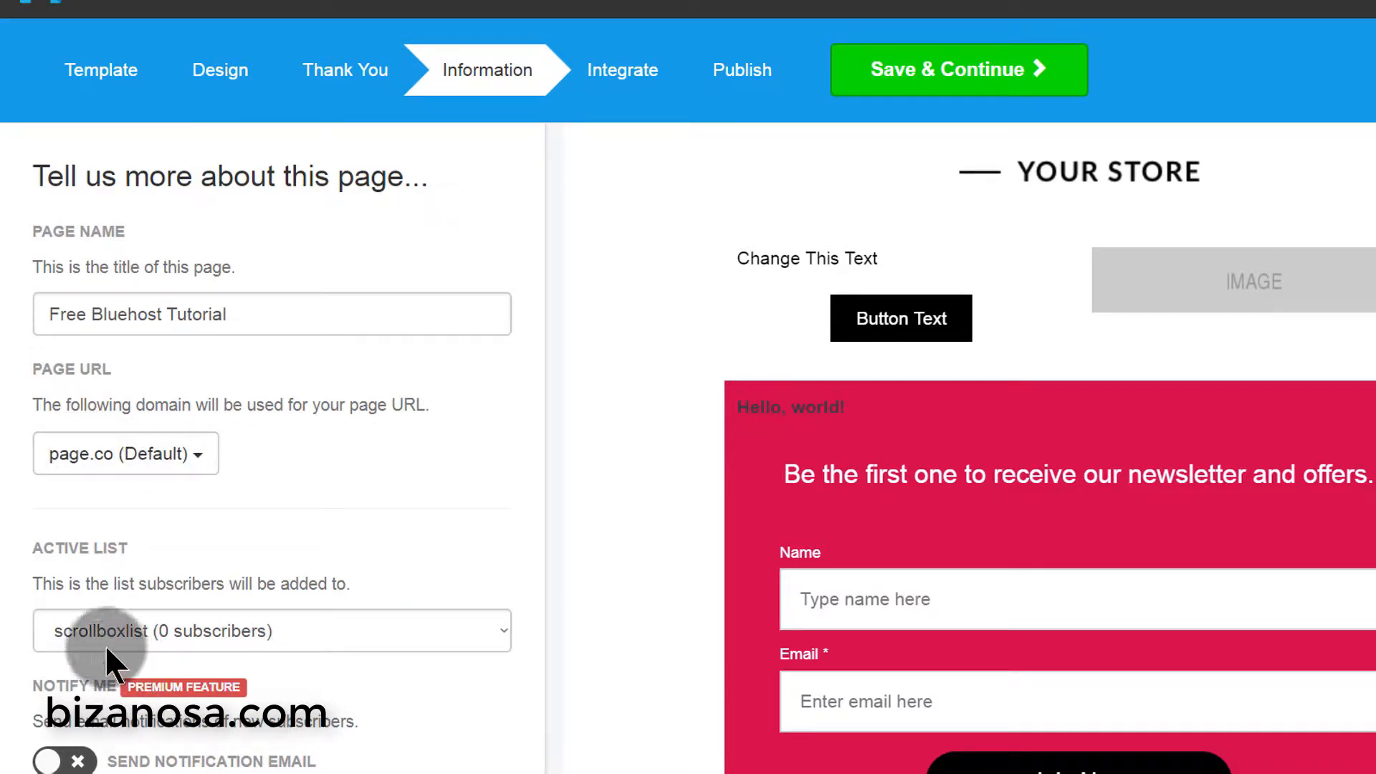
{"action": "left_click", "coordinate": [251, 630]}
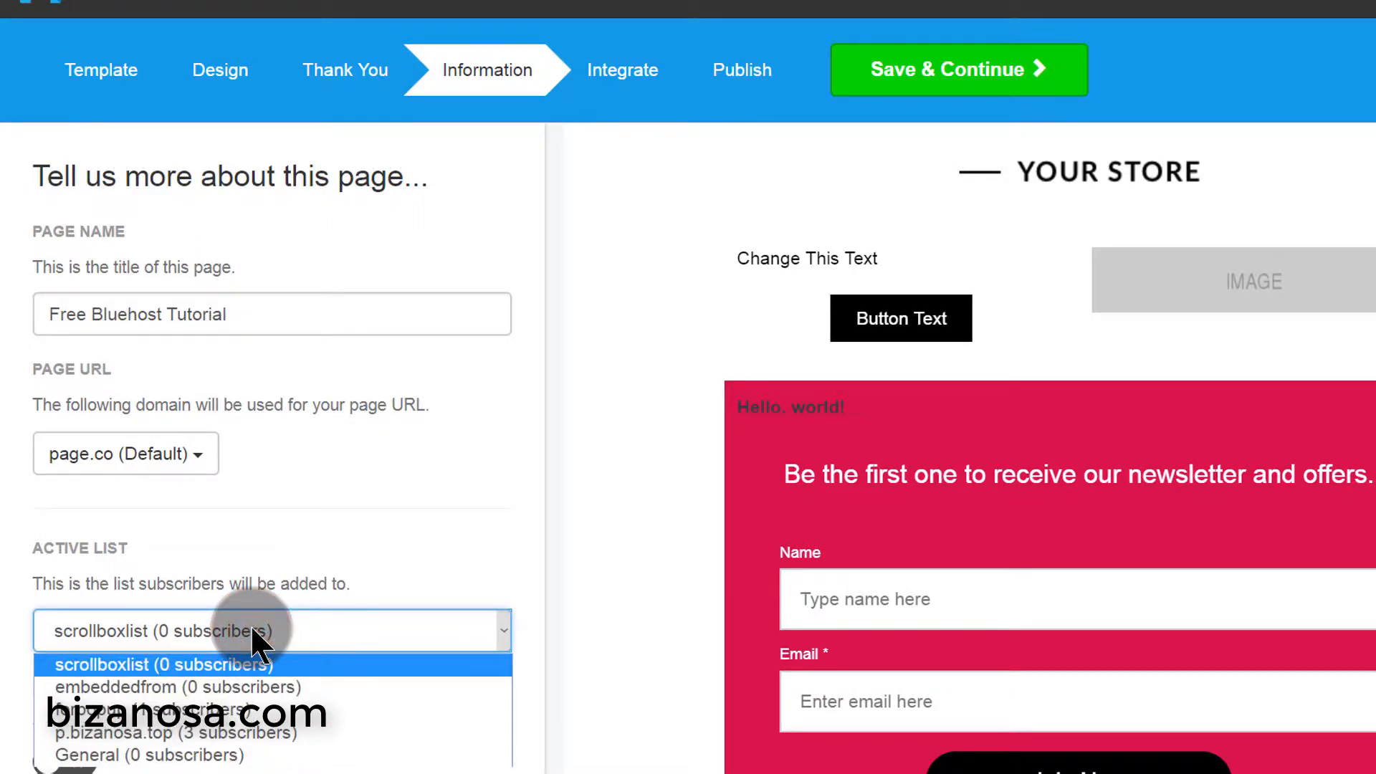
{"action": "mouse_move", "coordinate": [927, 568]}
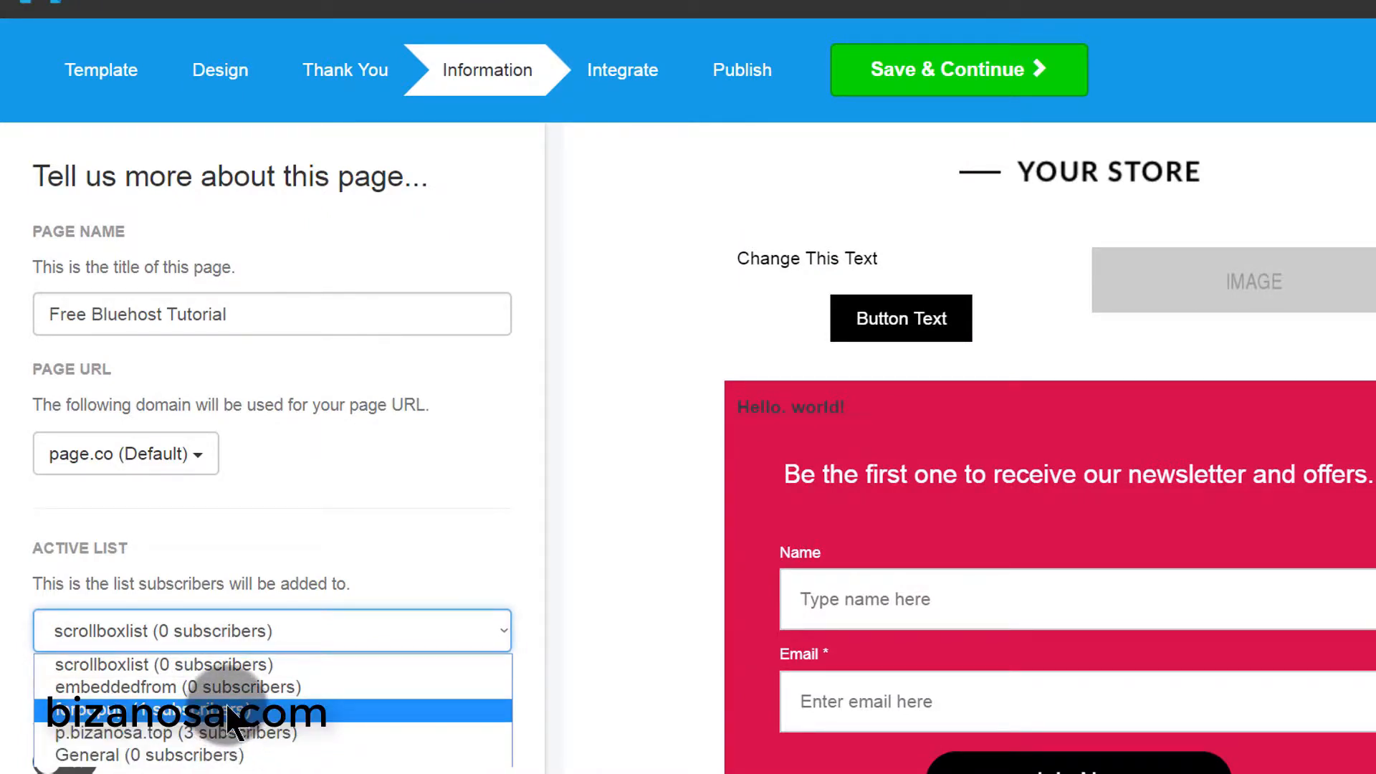
{"action": "left_click", "coordinate": [559, 577]}
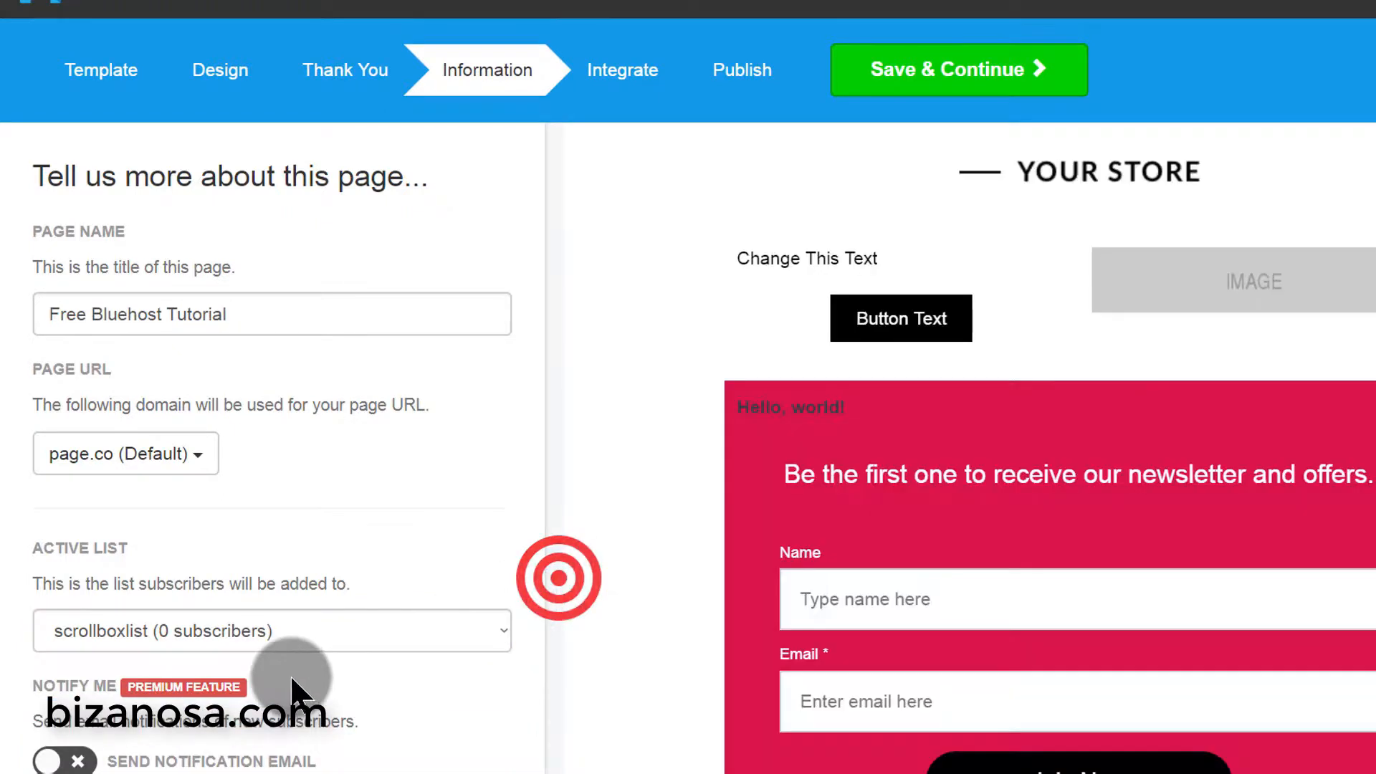
{"action": "mouse_move", "coordinate": [821, 301]}
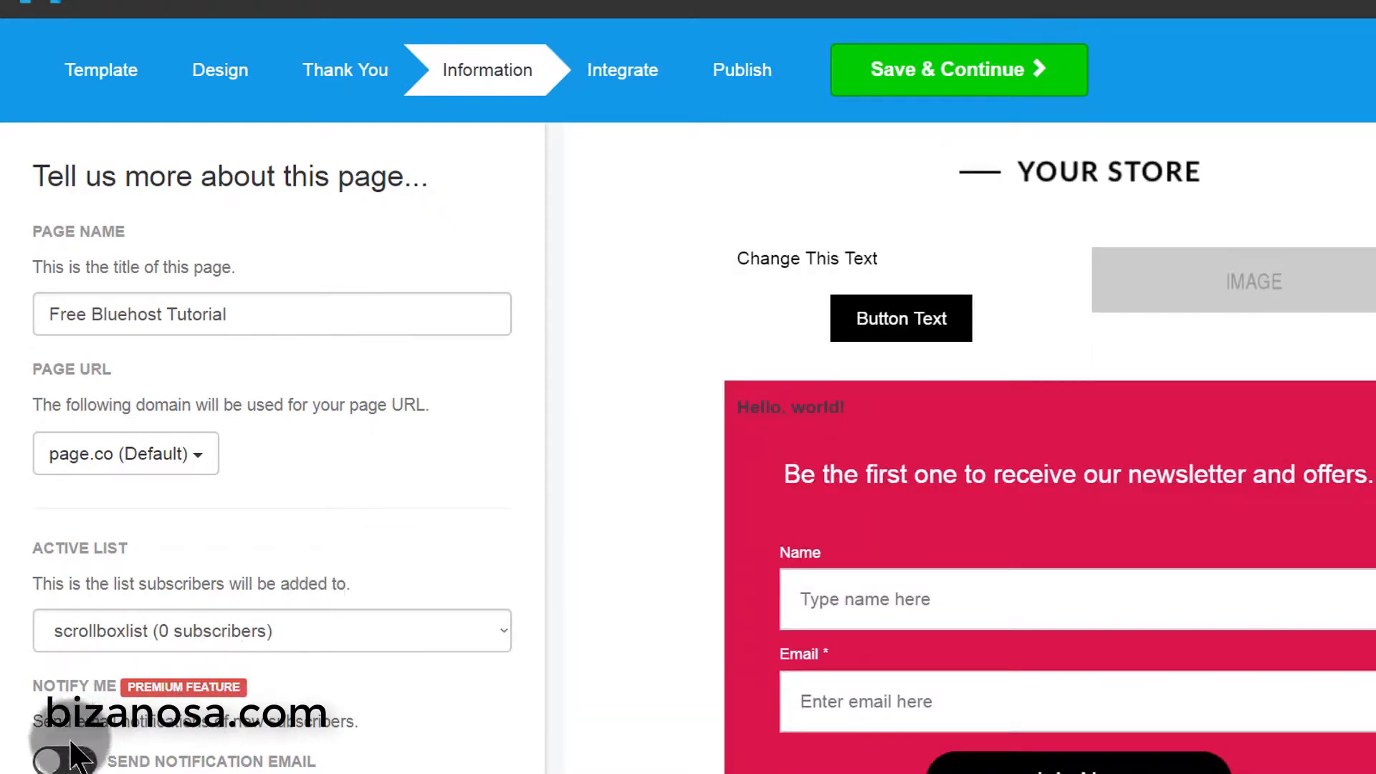
- Turn on the notification email for new subscribers, then save and continue to the Integrate stage
{"action": "left_click", "coordinate": [66, 759]}
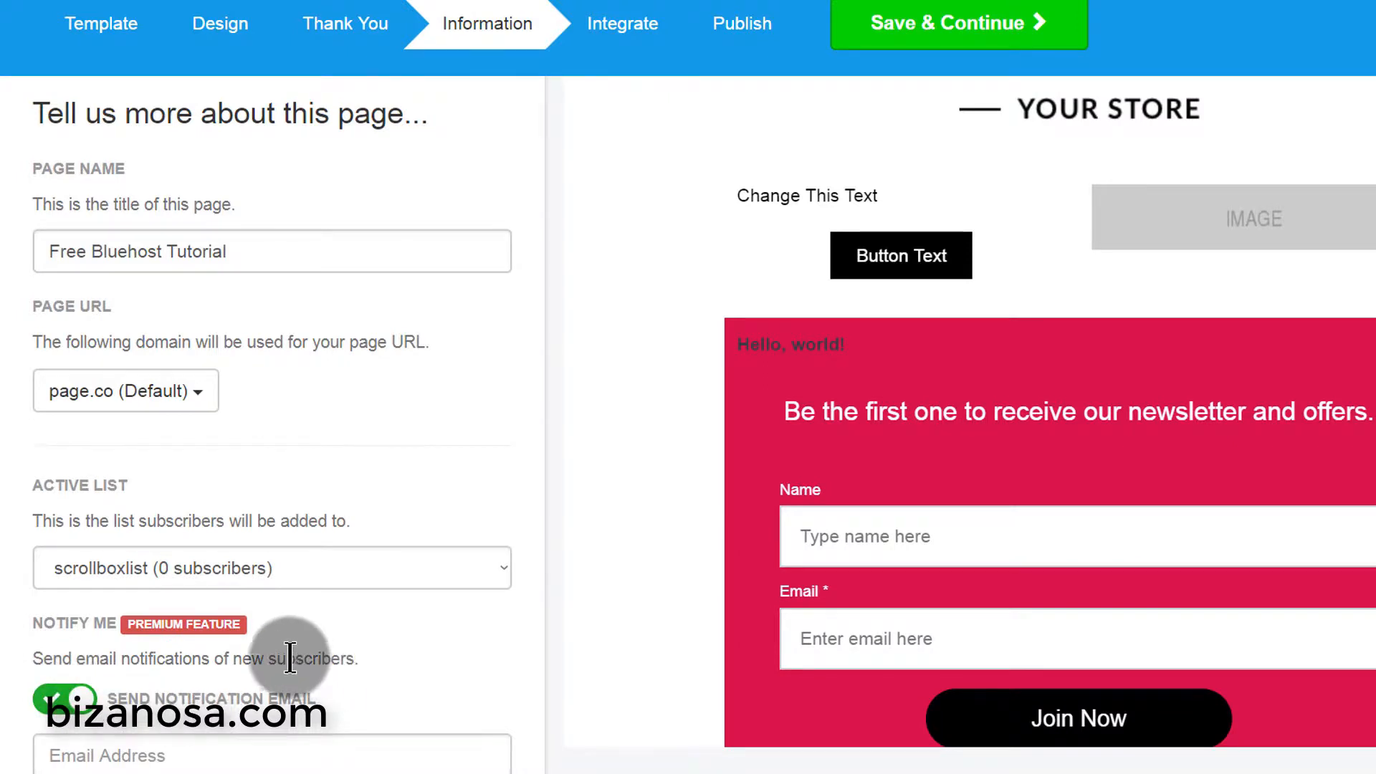
{"action": "mouse_move", "coordinate": [681, 412]}
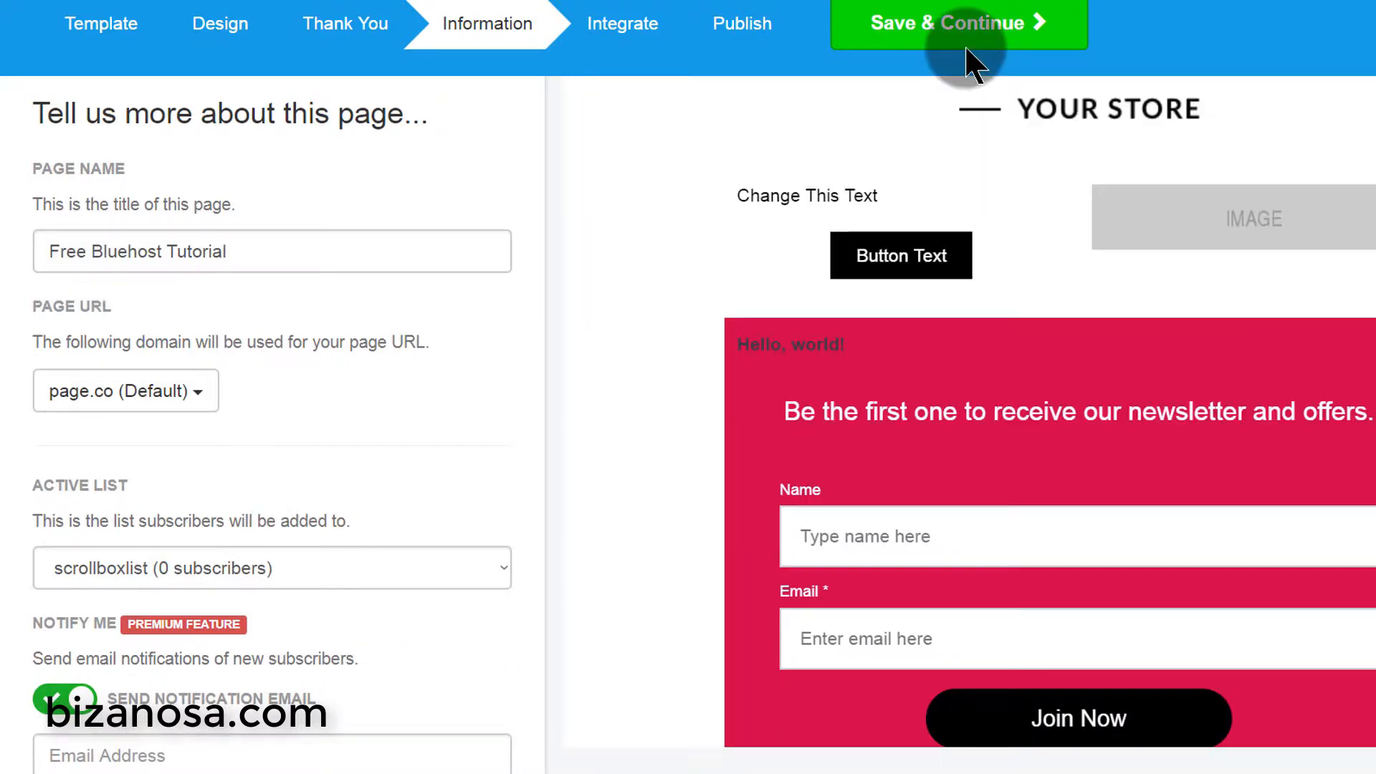
{"action": "left_click", "coordinate": [964, 36]}
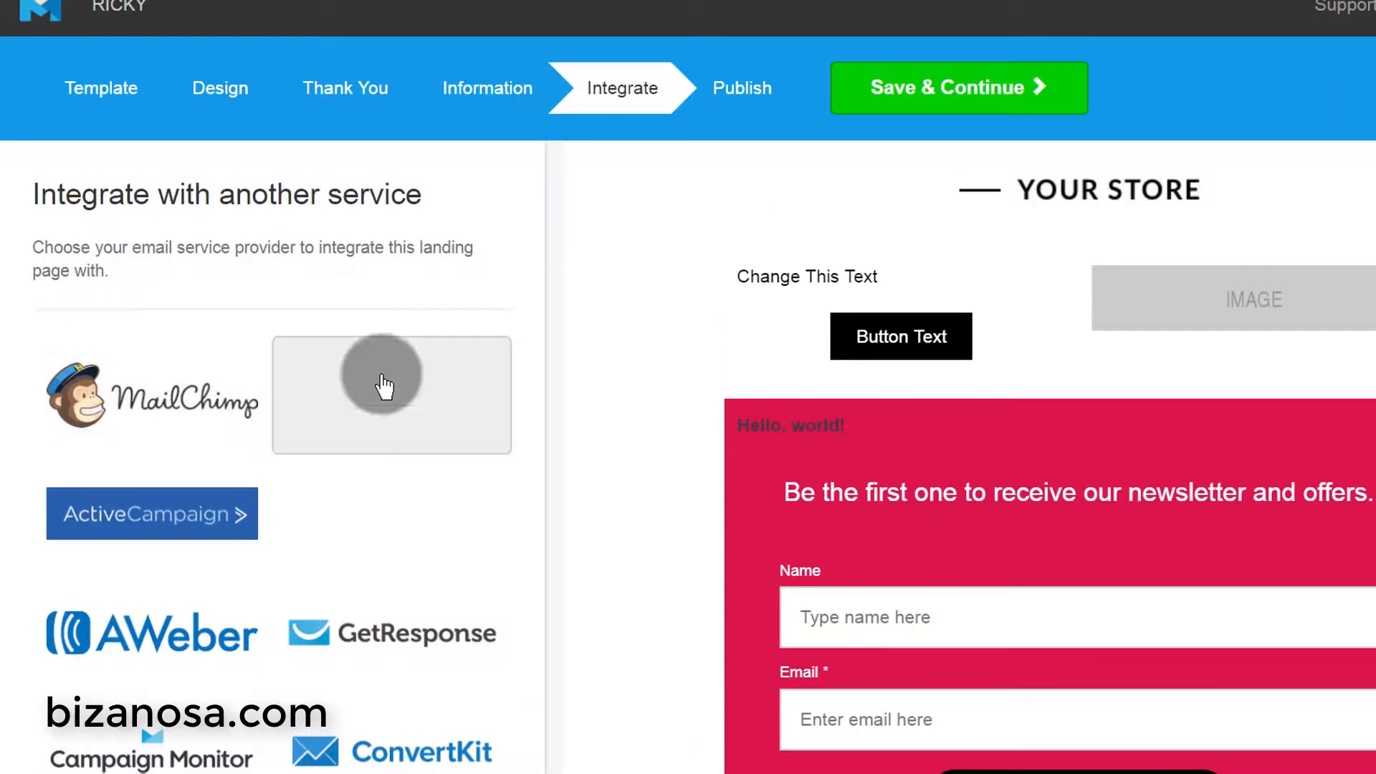
- Examine the email service providers and the account options offered for the MailChimp integration
{"action": "left_click", "coordinate": [195, 401]}
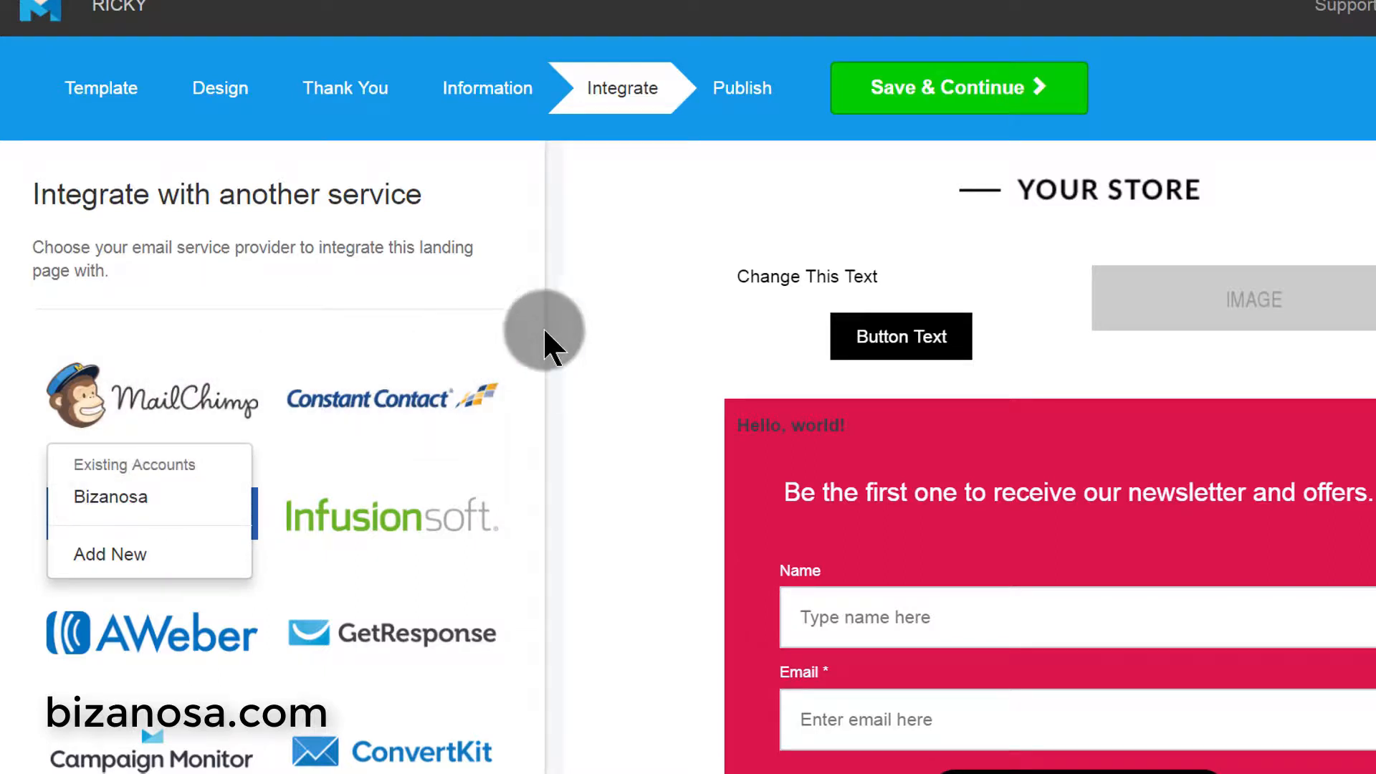
{"action": "mouse_move", "coordinate": [562, 320]}
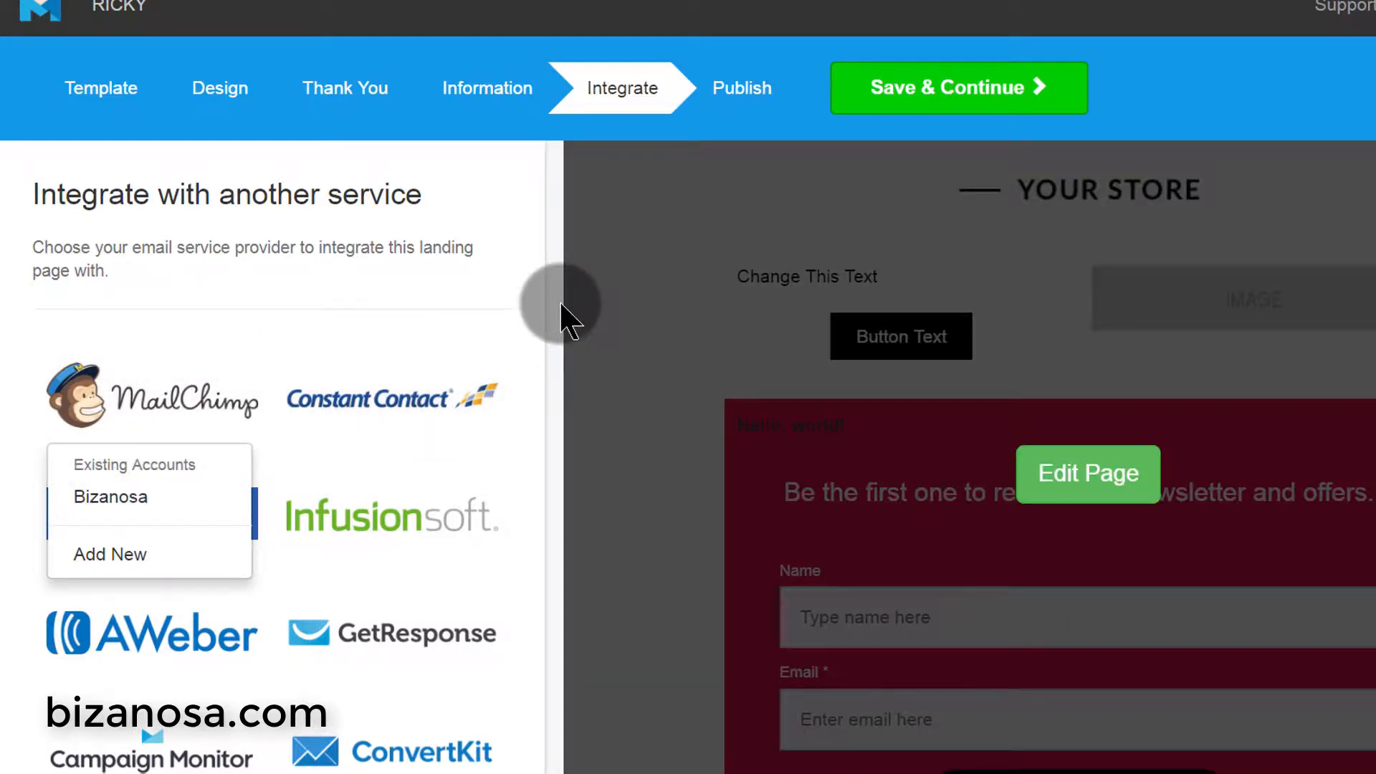
{"action": "left_click", "coordinate": [551, 337]}
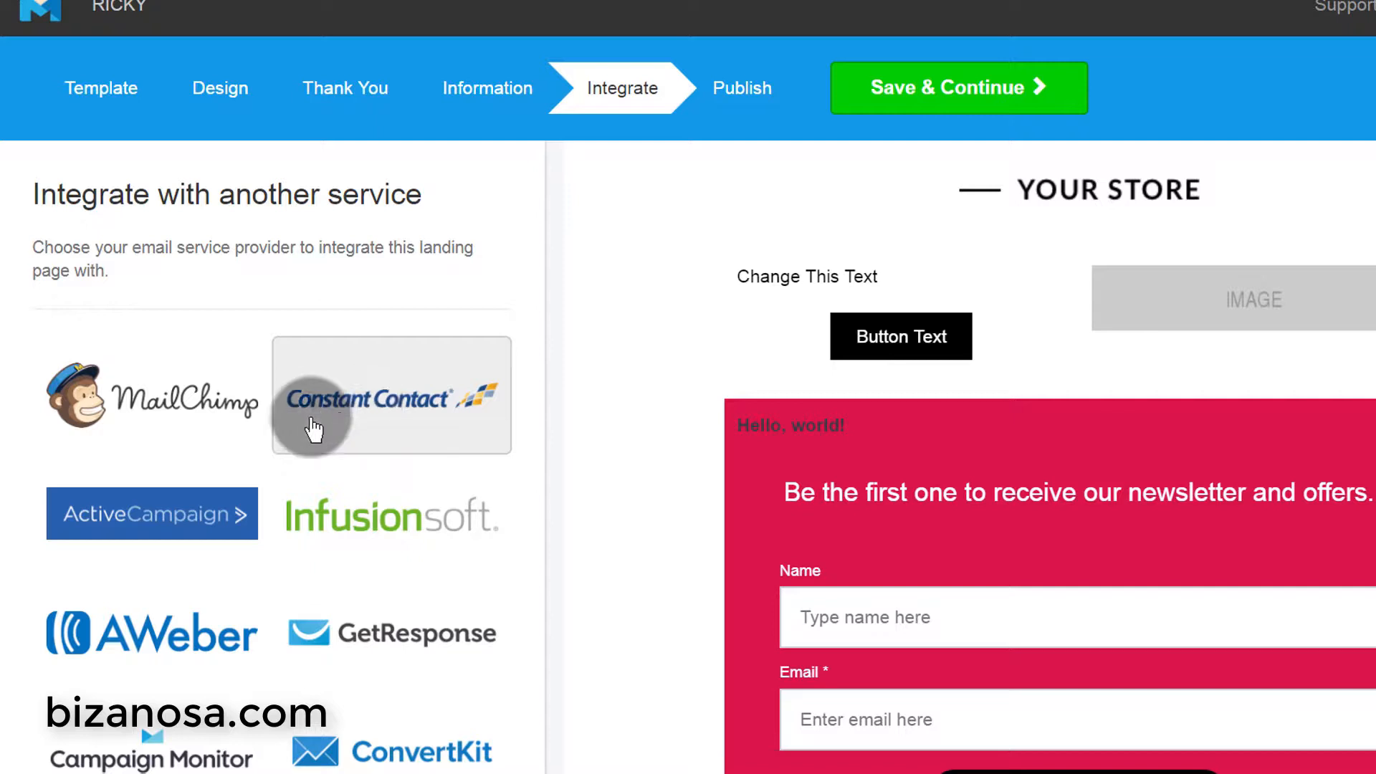
{"action": "left_click", "coordinate": [145, 393]}
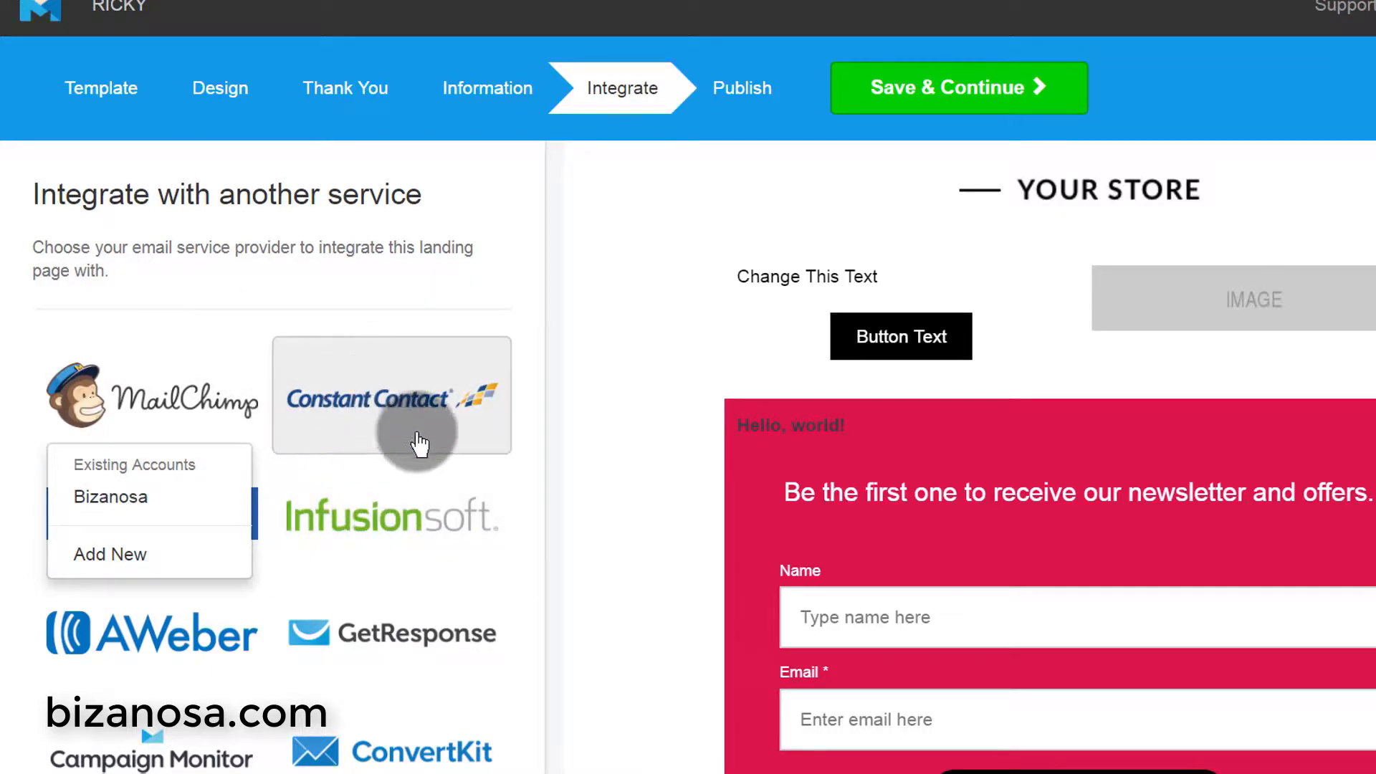
{"action": "mouse_move", "coordinate": [851, 681]}
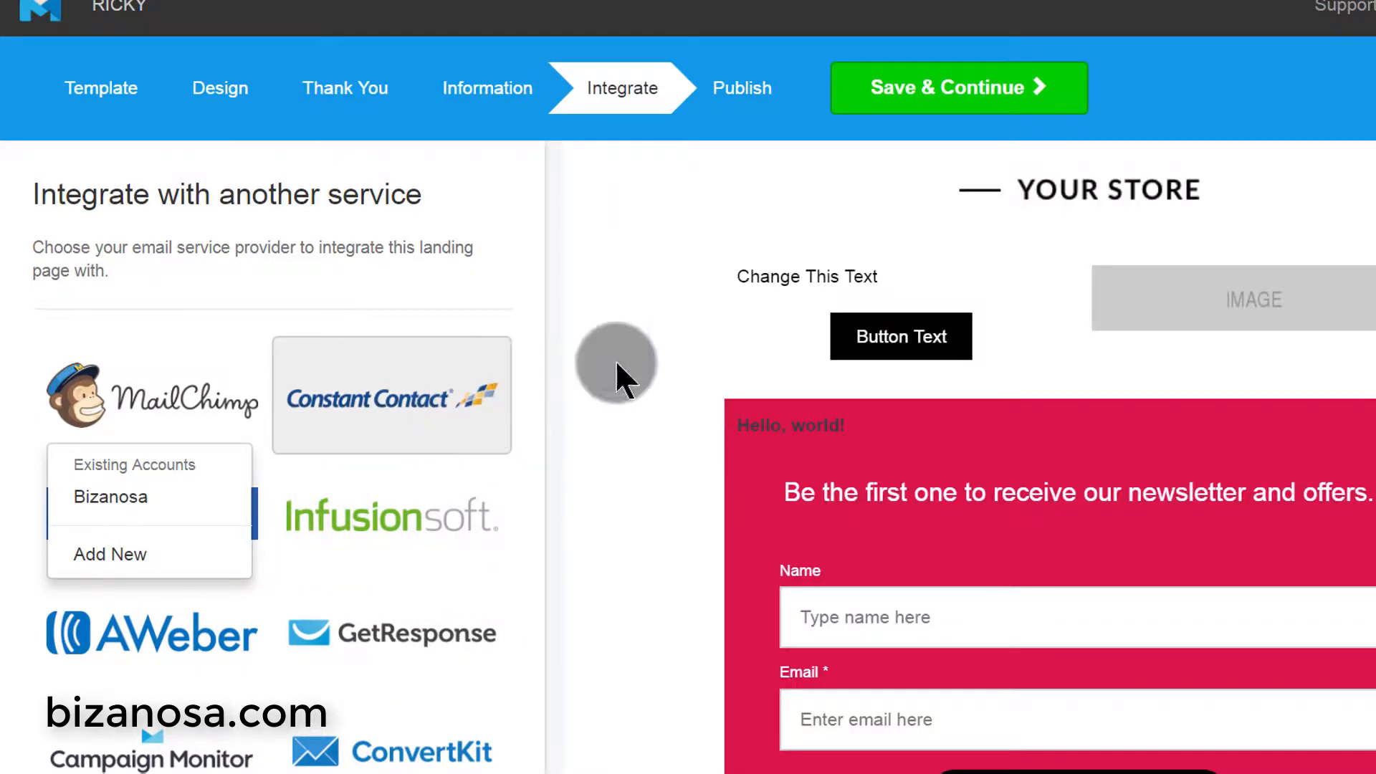
{"action": "mouse_move", "coordinate": [642, 375]}
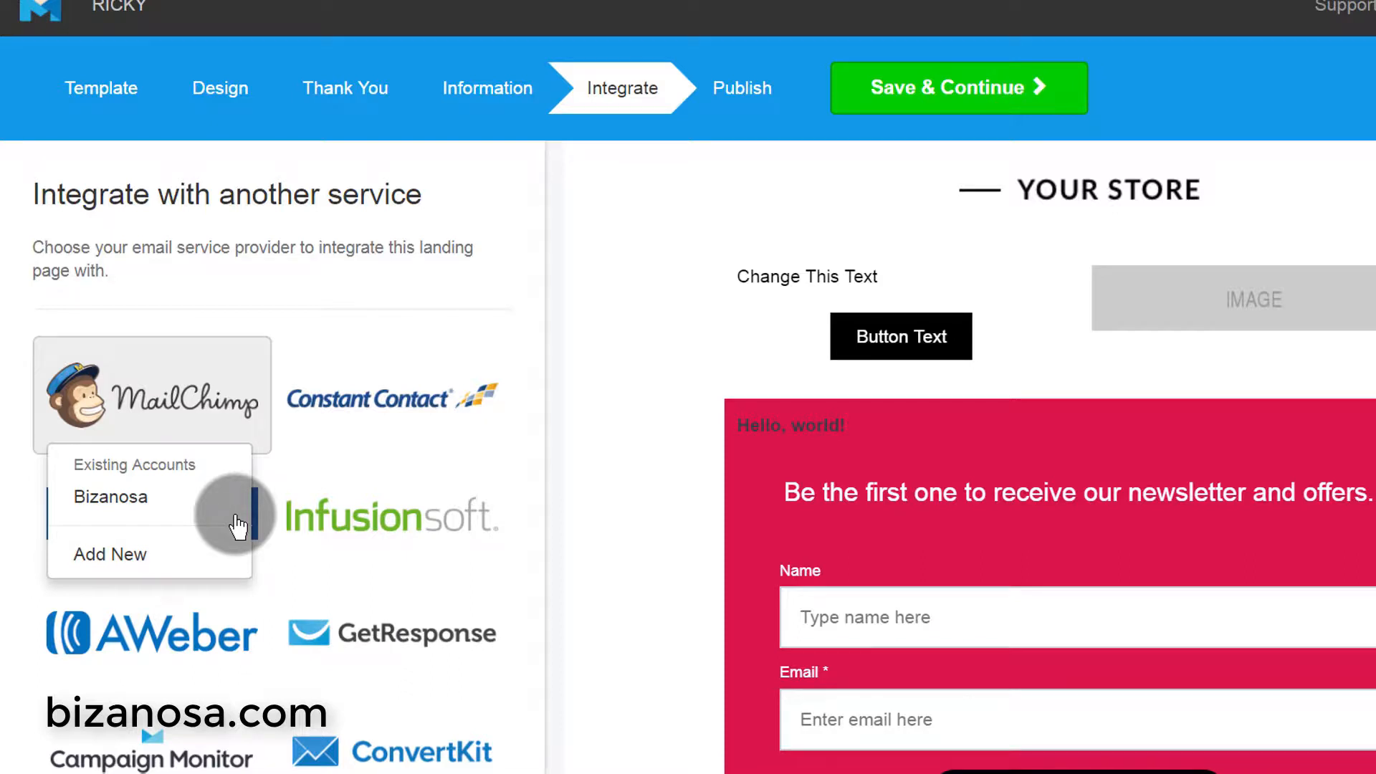
{"action": "mouse_move", "coordinate": [570, 393]}
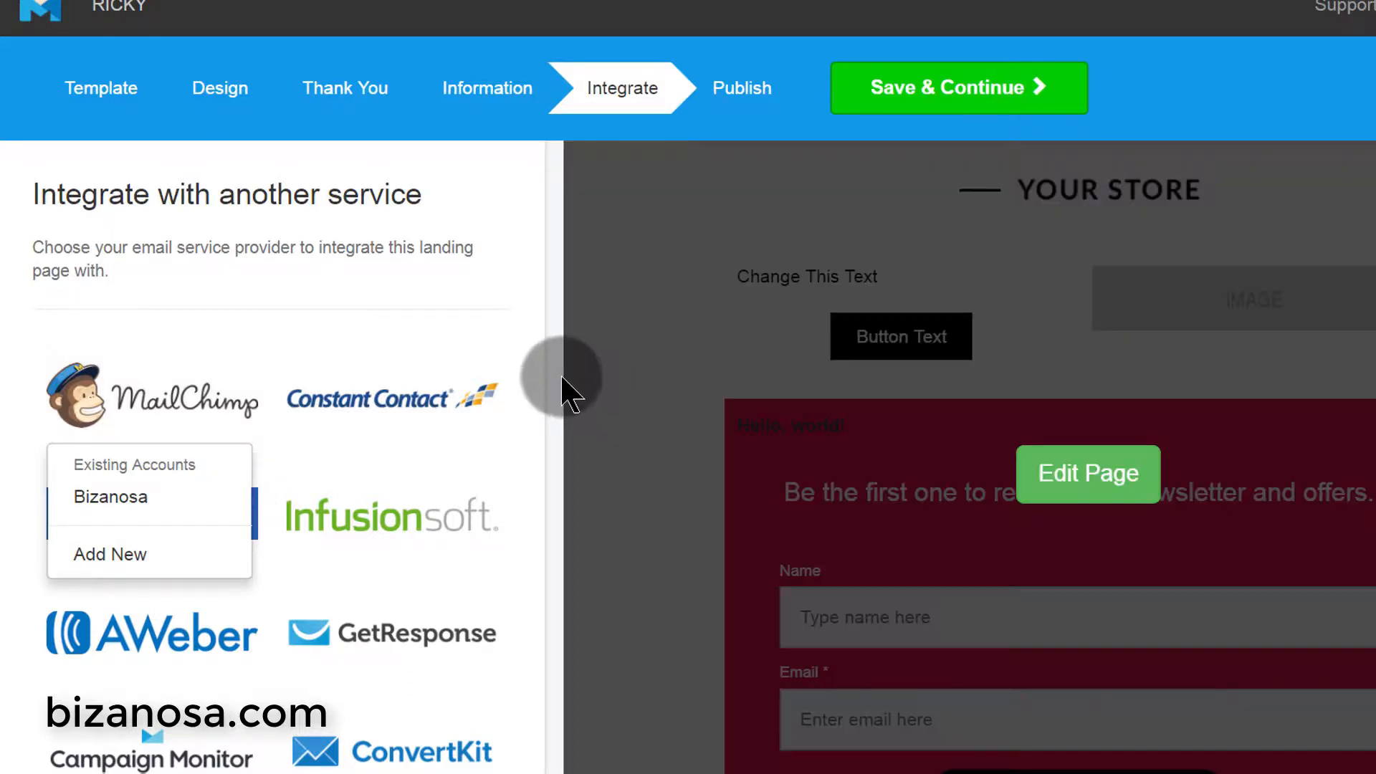
{"action": "left_click", "coordinate": [558, 378]}
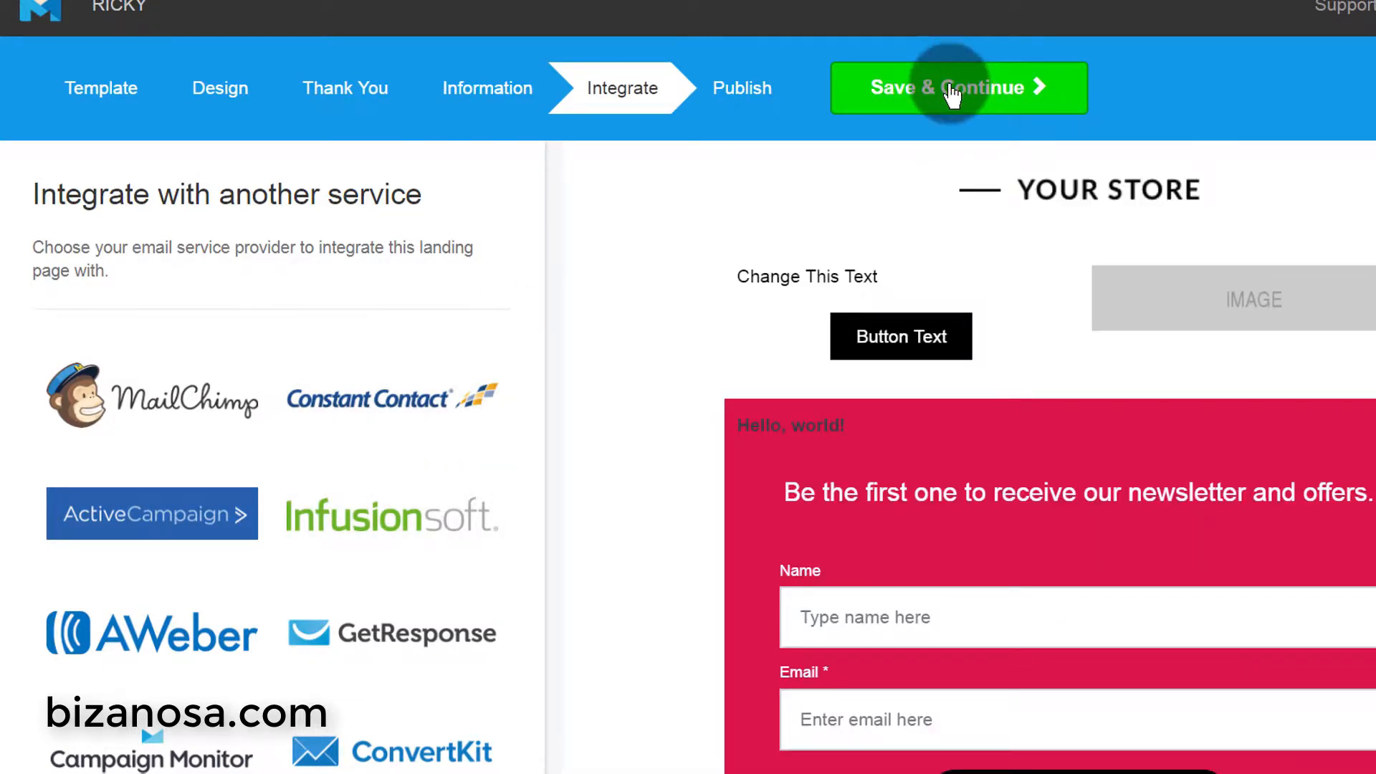
- Save and continue to the Publish stage and check which features in use the plan does not include
{"action": "left_click", "coordinate": [956, 86]}
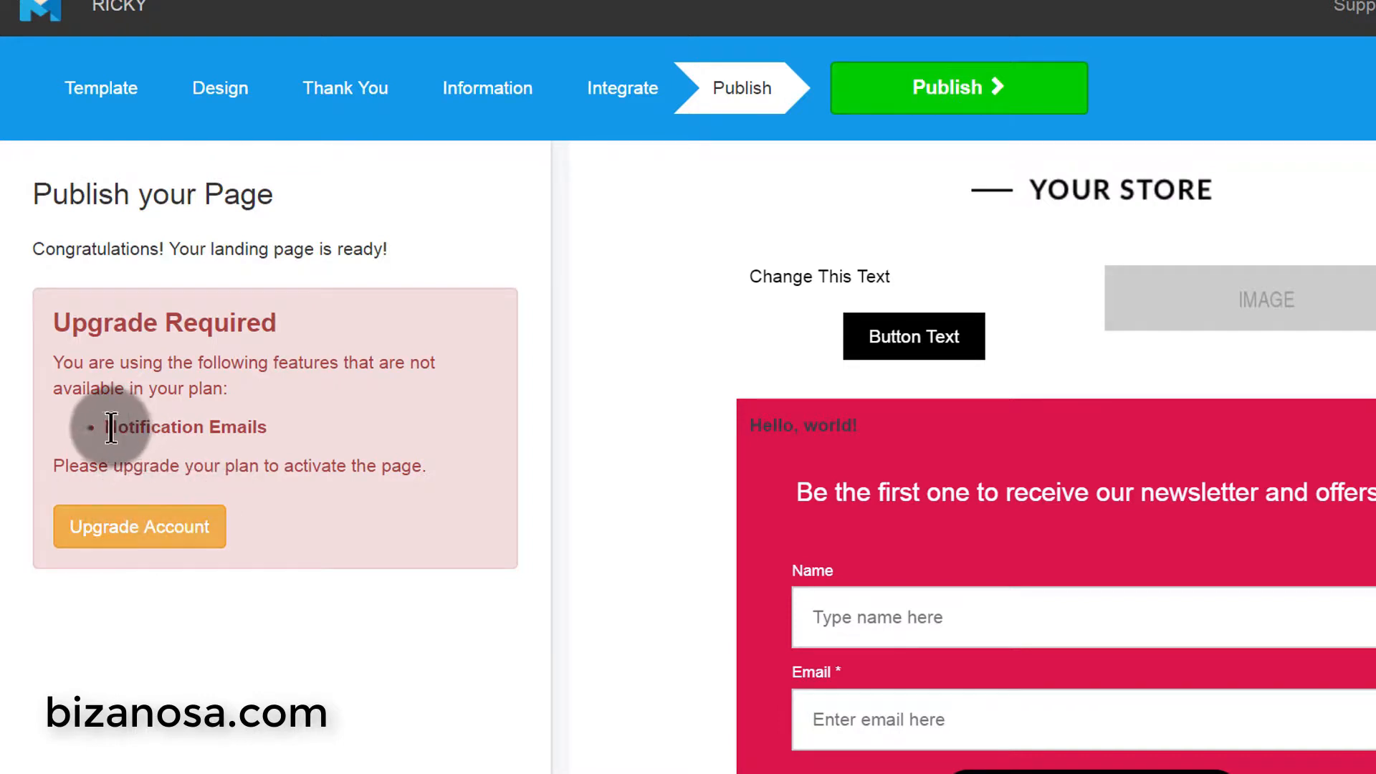
{"action": "left_click_drag", "start_coordinate": [111, 427], "coordinate": [265, 426]}
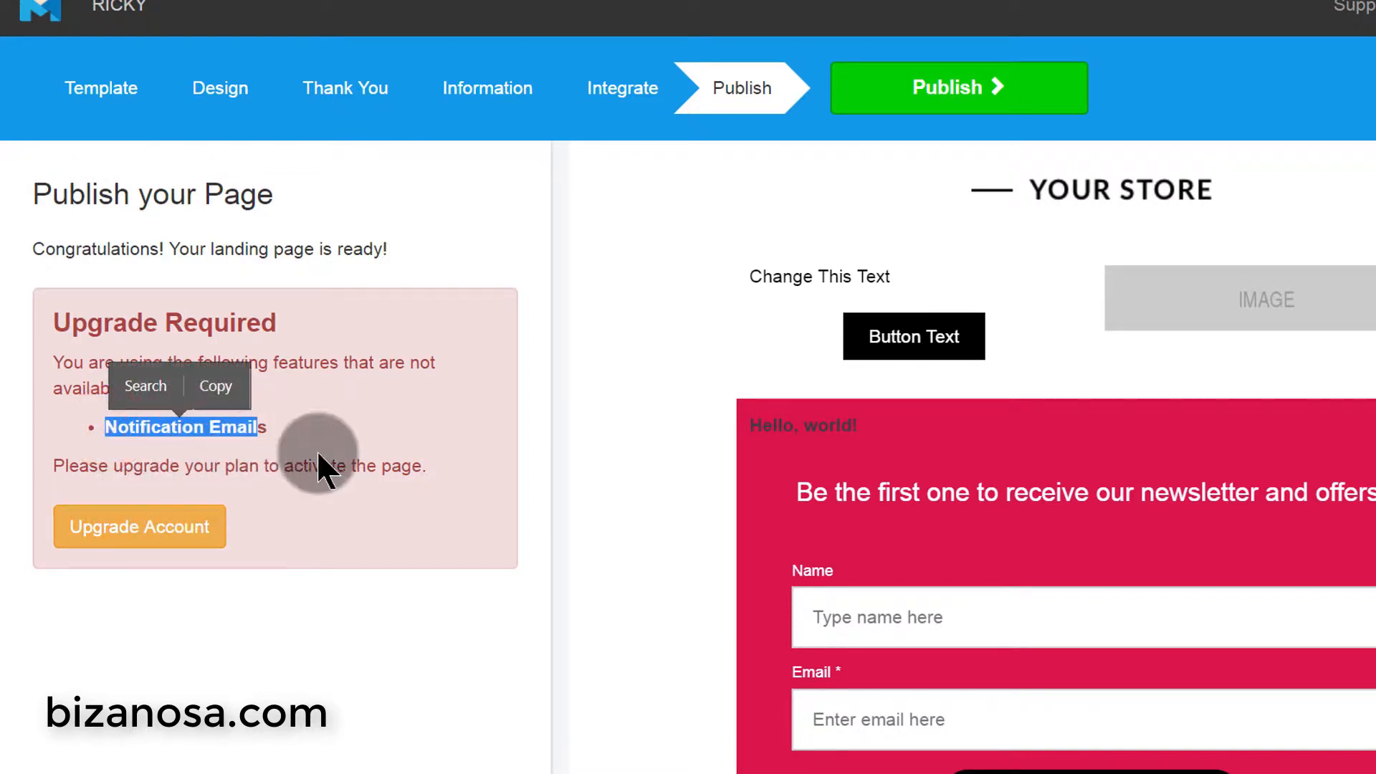
{"action": "left_click_drag", "start_coordinate": [382, 467], "coordinate": [391, 468]}
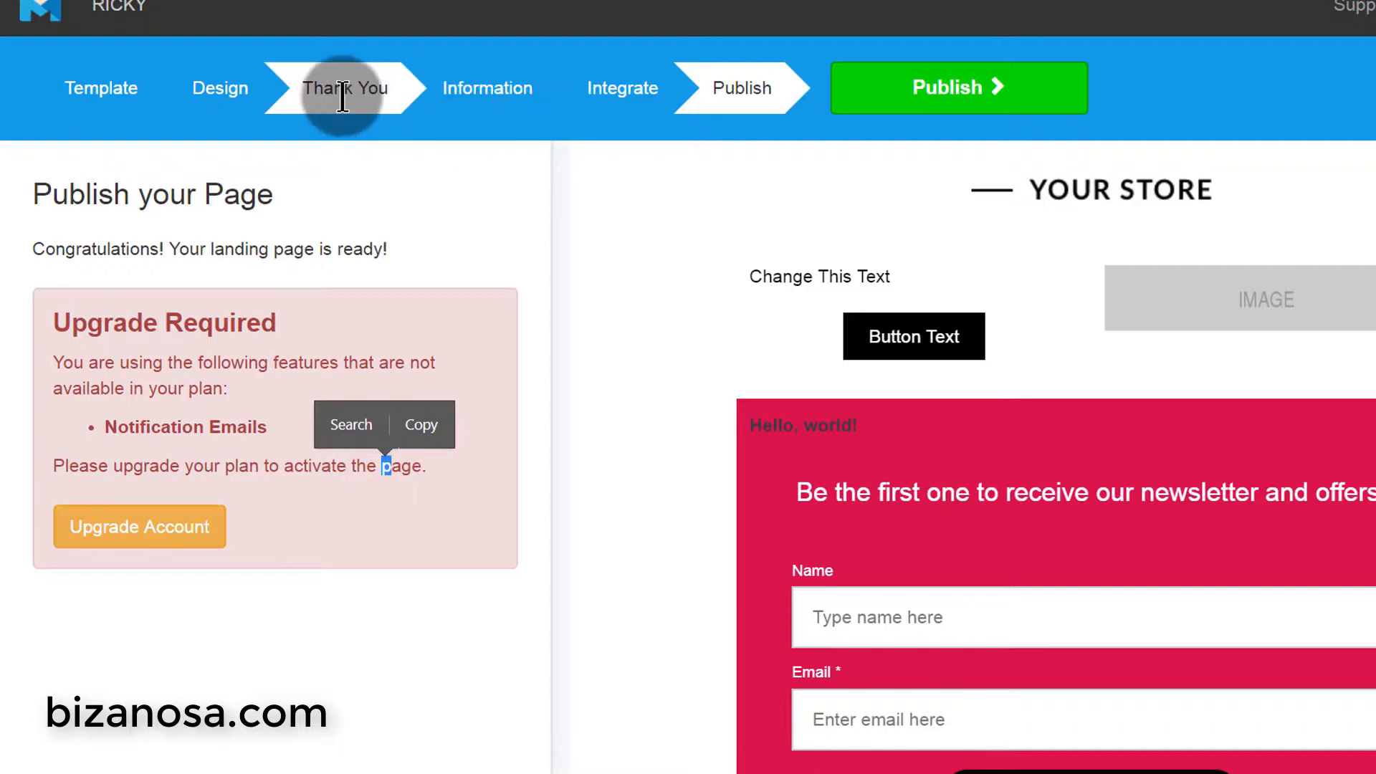
- Turn off the new-subscriber notification email in the Information stage, save it and go to the Publish stage
{"action": "left_click", "coordinate": [342, 93]}
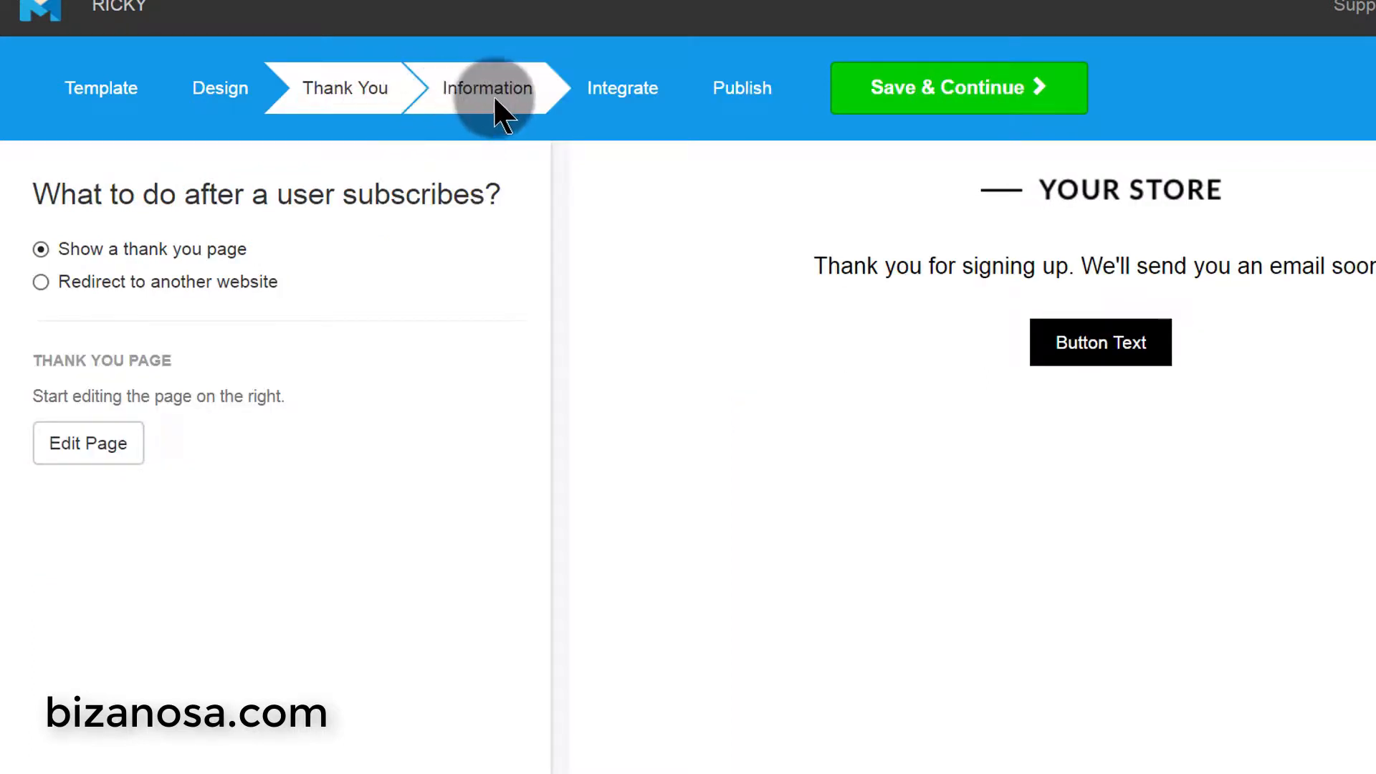
{"action": "left_click", "coordinate": [502, 98]}
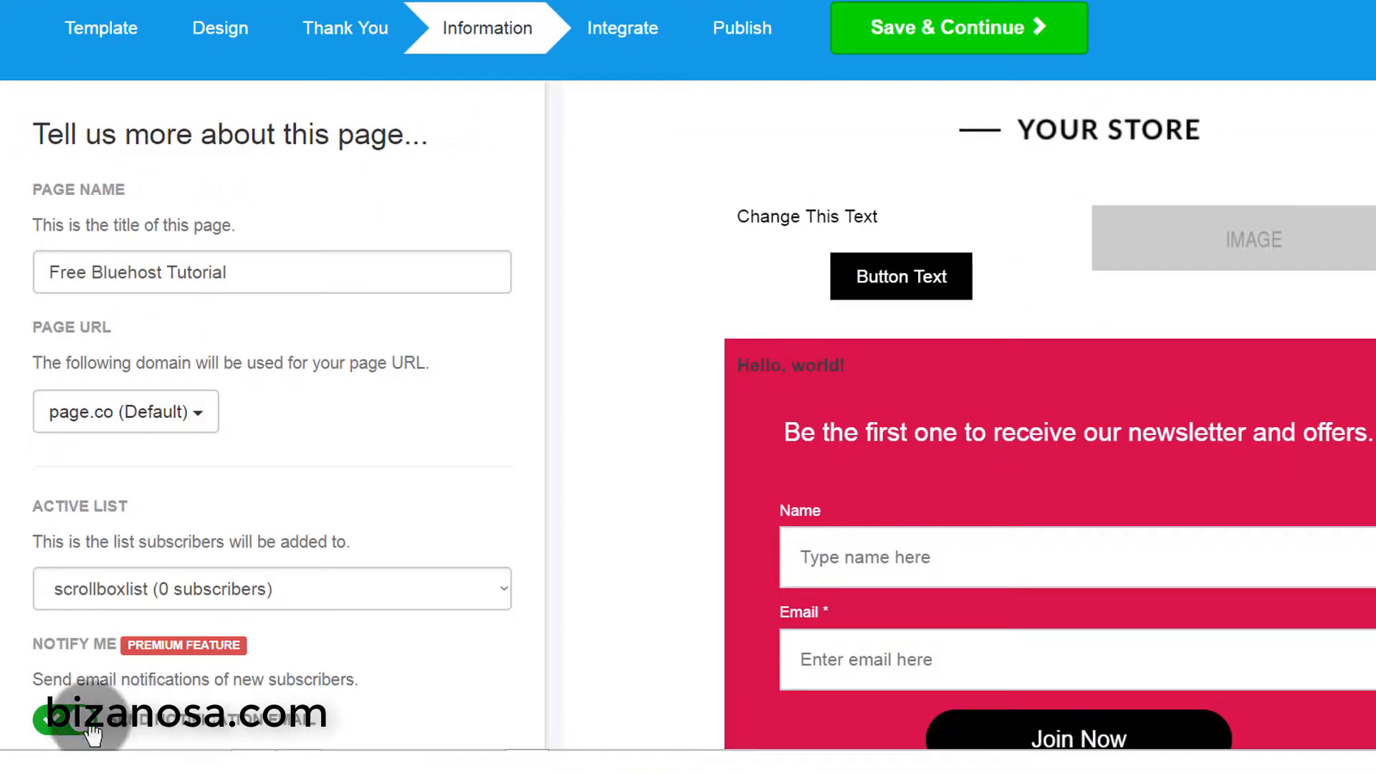
{"action": "left_click", "coordinate": [74, 723]}
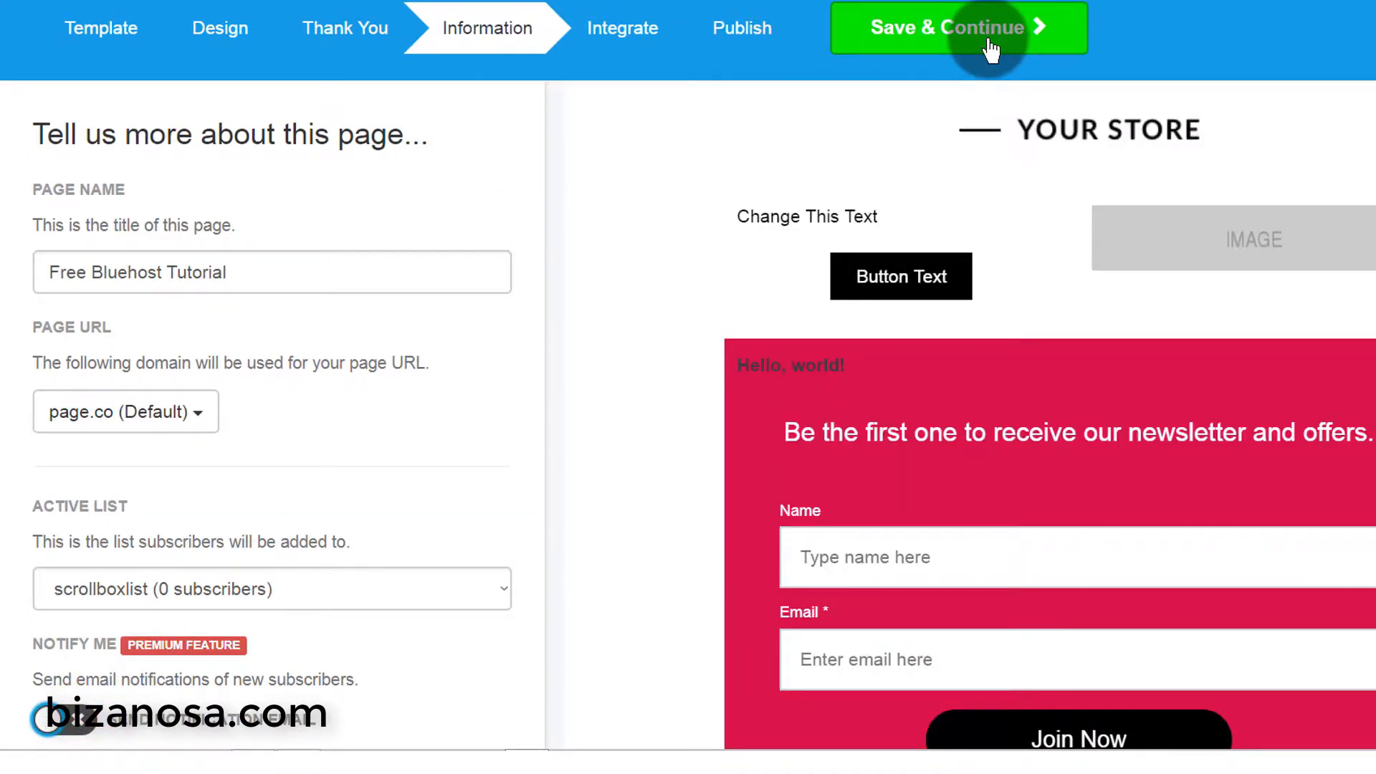
{"action": "left_click", "coordinate": [989, 43]}
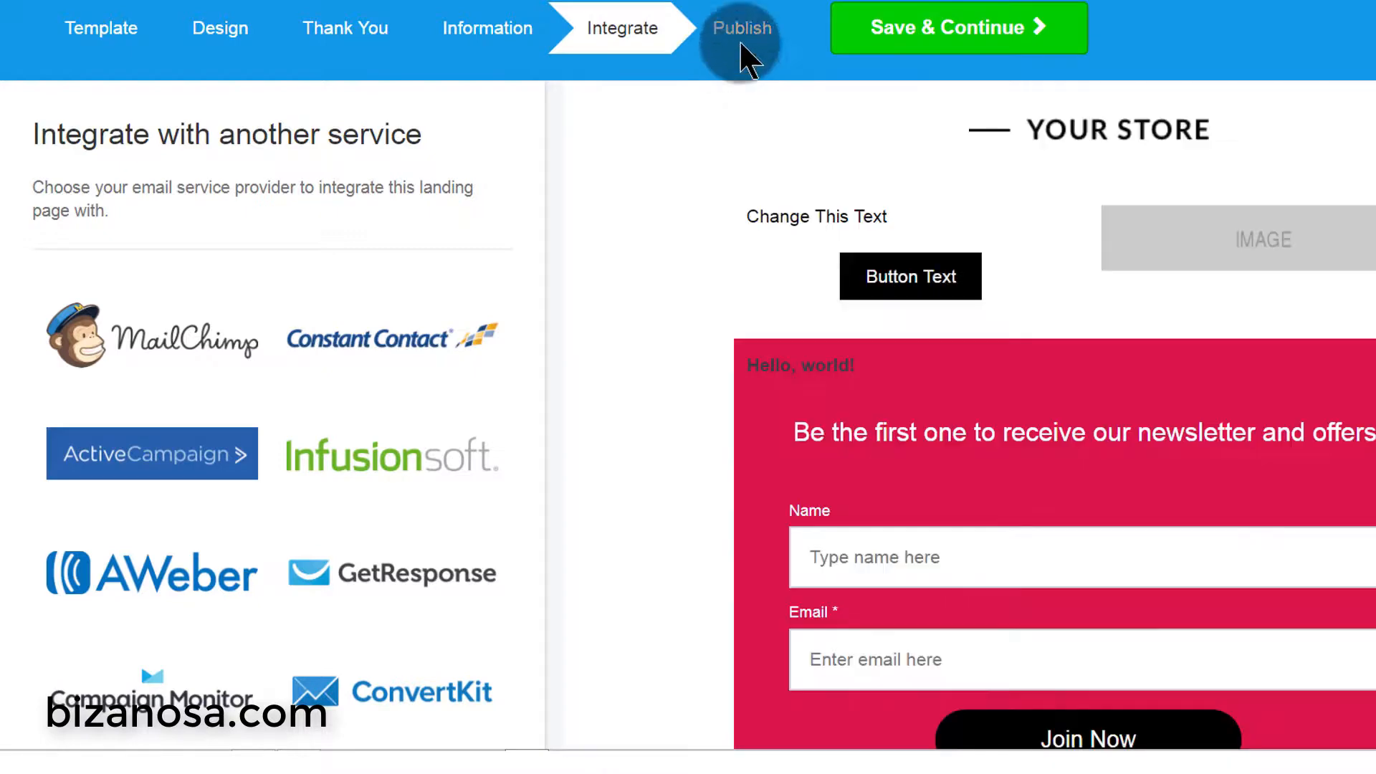
{"action": "left_click", "coordinate": [742, 36]}
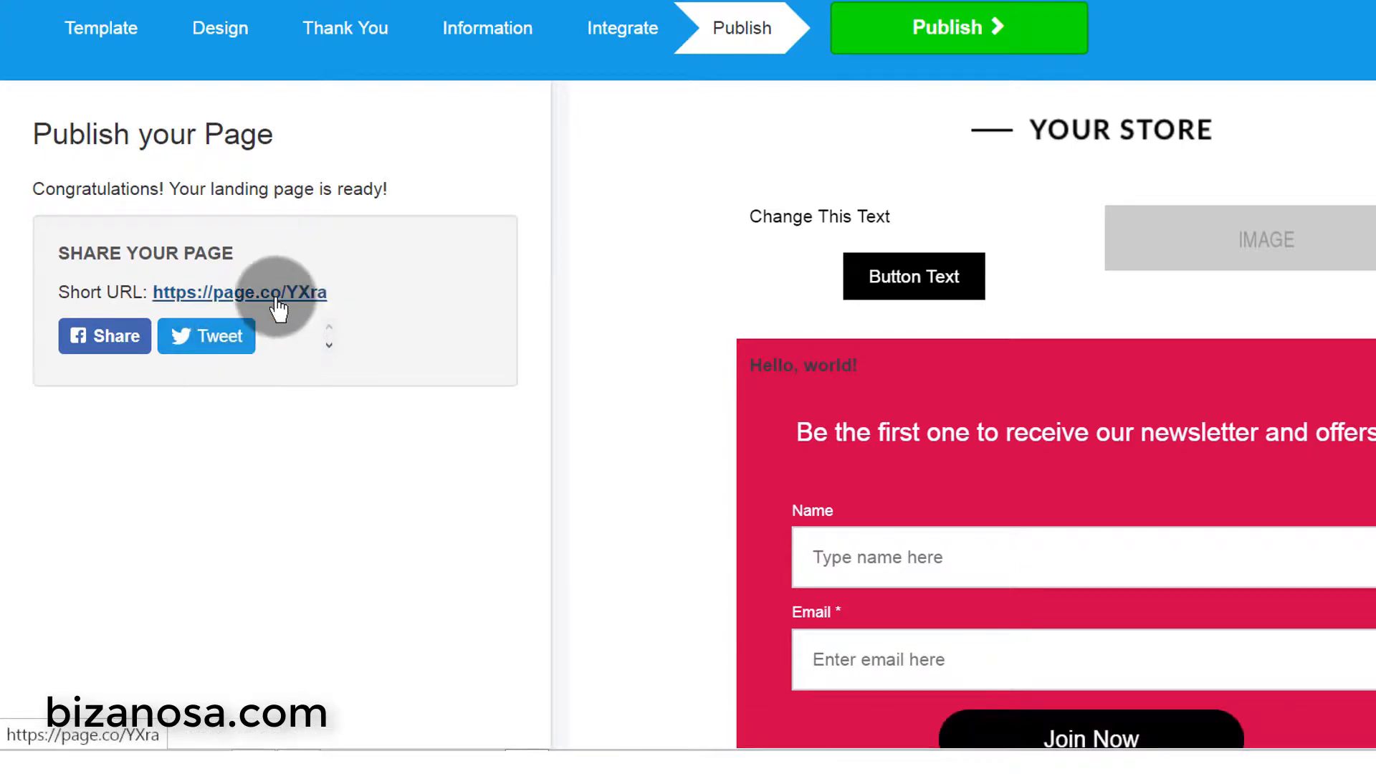
- Copy the landing page's short URL, view the page in a new browser tab and return to the Publish stage
{"action": "right_click", "coordinate": [235, 296]}
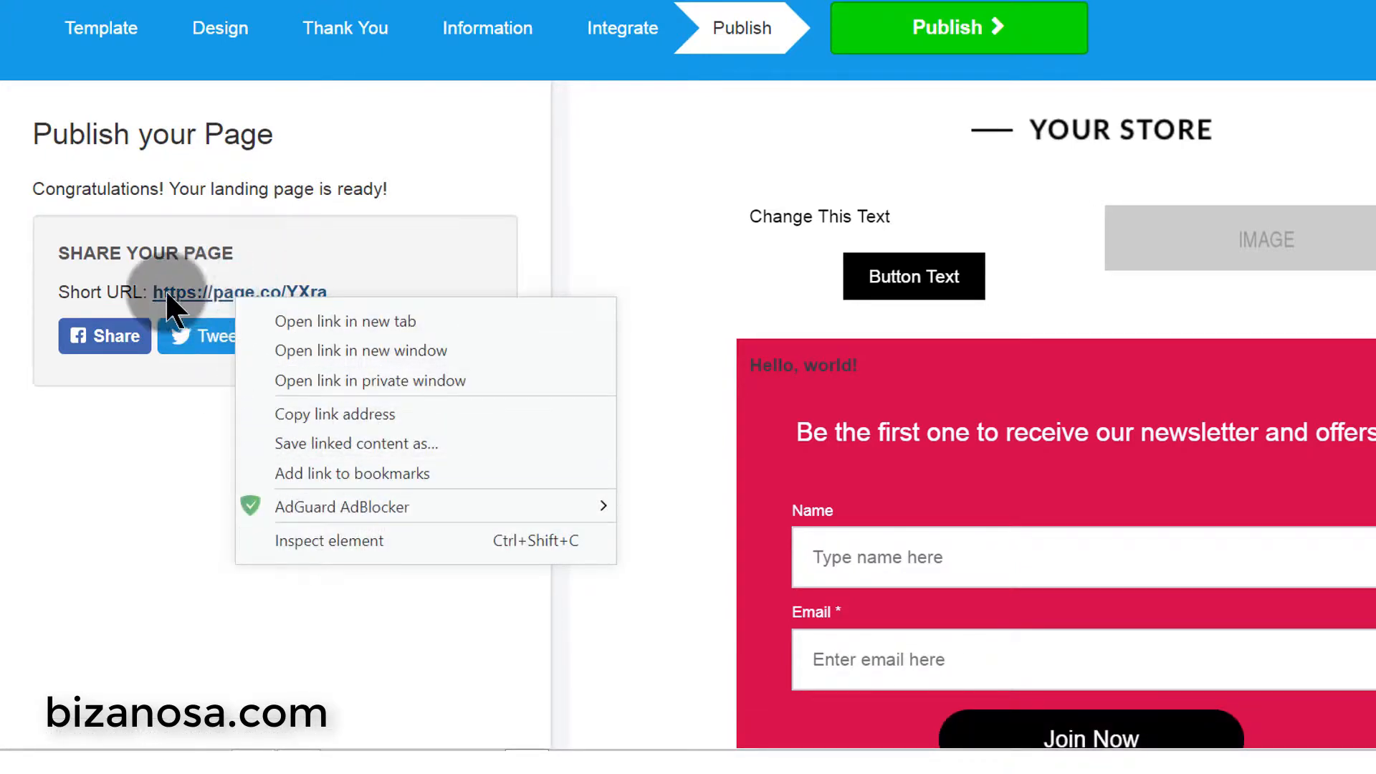
{"action": "left_click", "coordinate": [363, 414]}
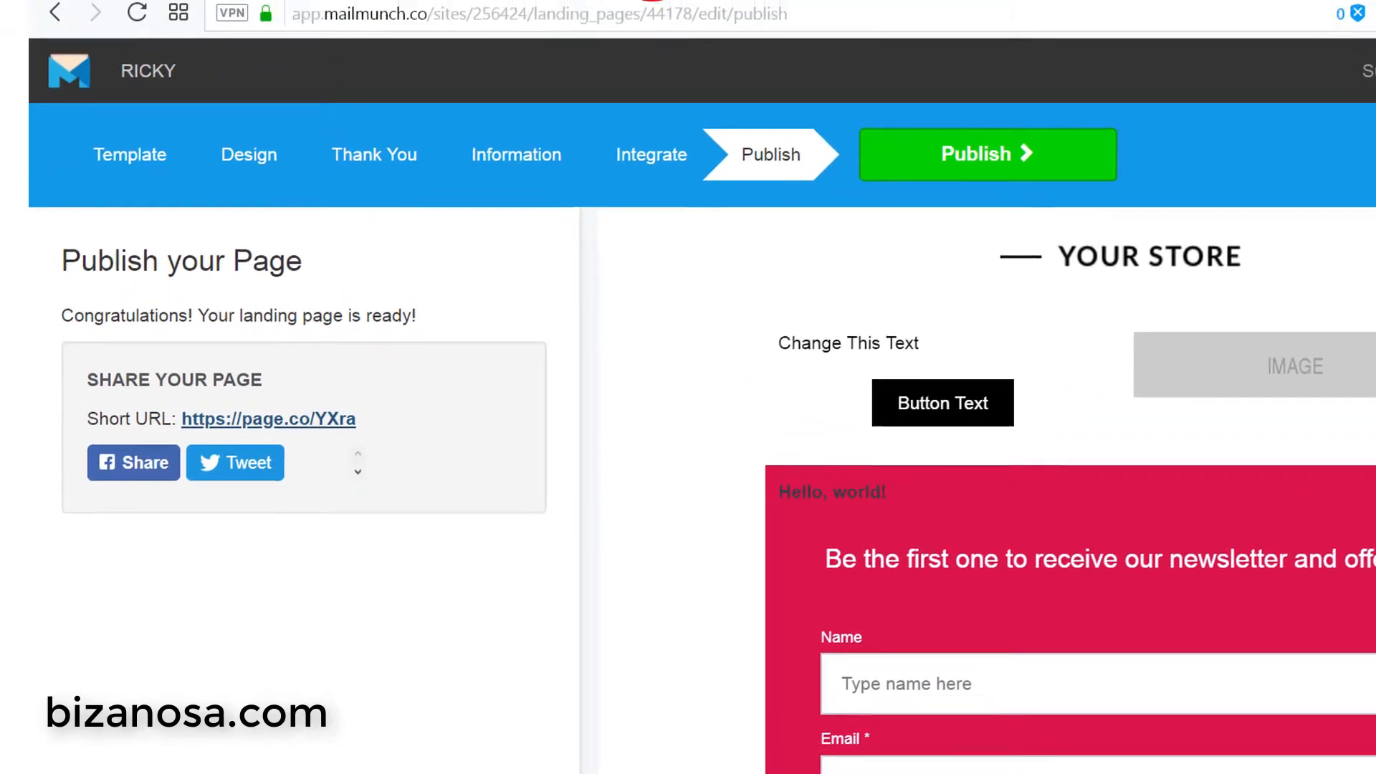
{"action": "left_click", "coordinate": [655, 1]}
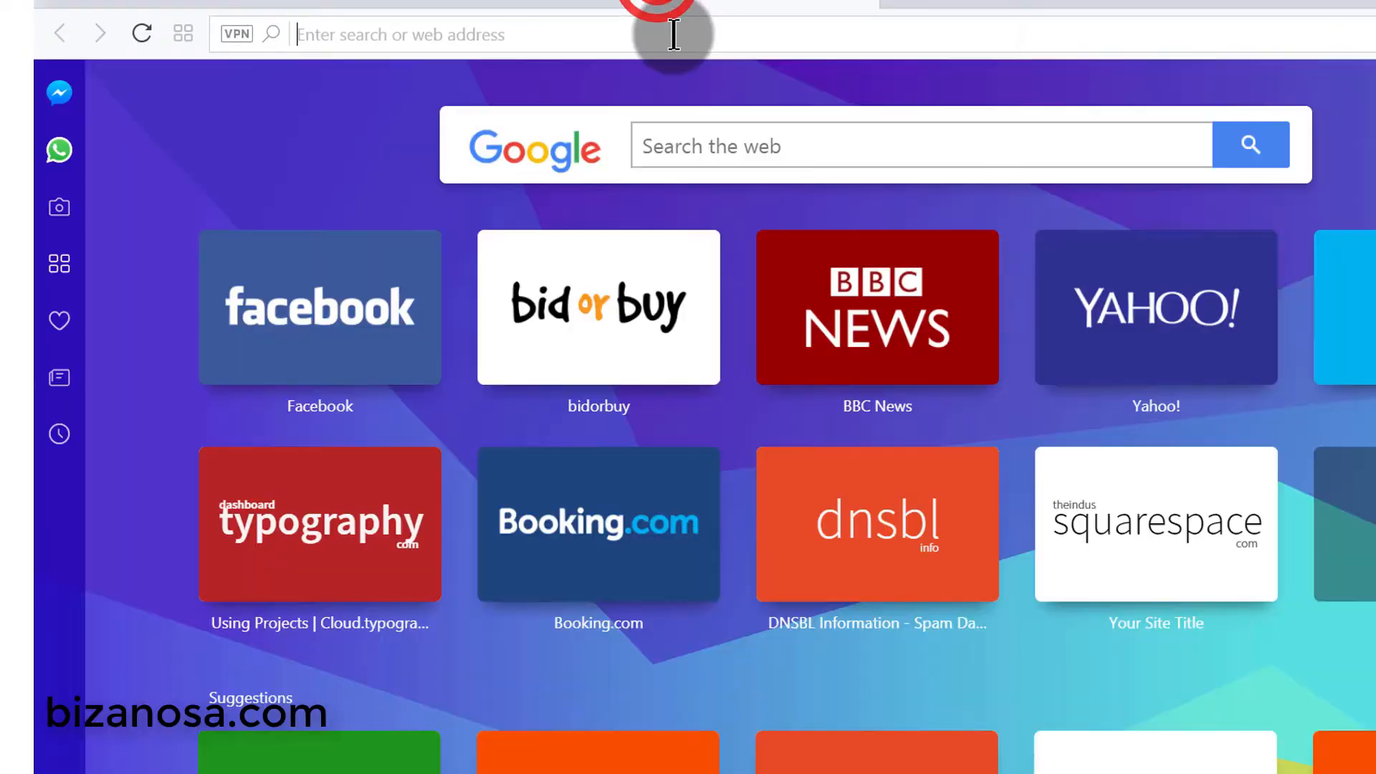
{"action": "right_click", "coordinate": [674, 34]}
{"action": "left_click", "coordinate": [756, 183]}
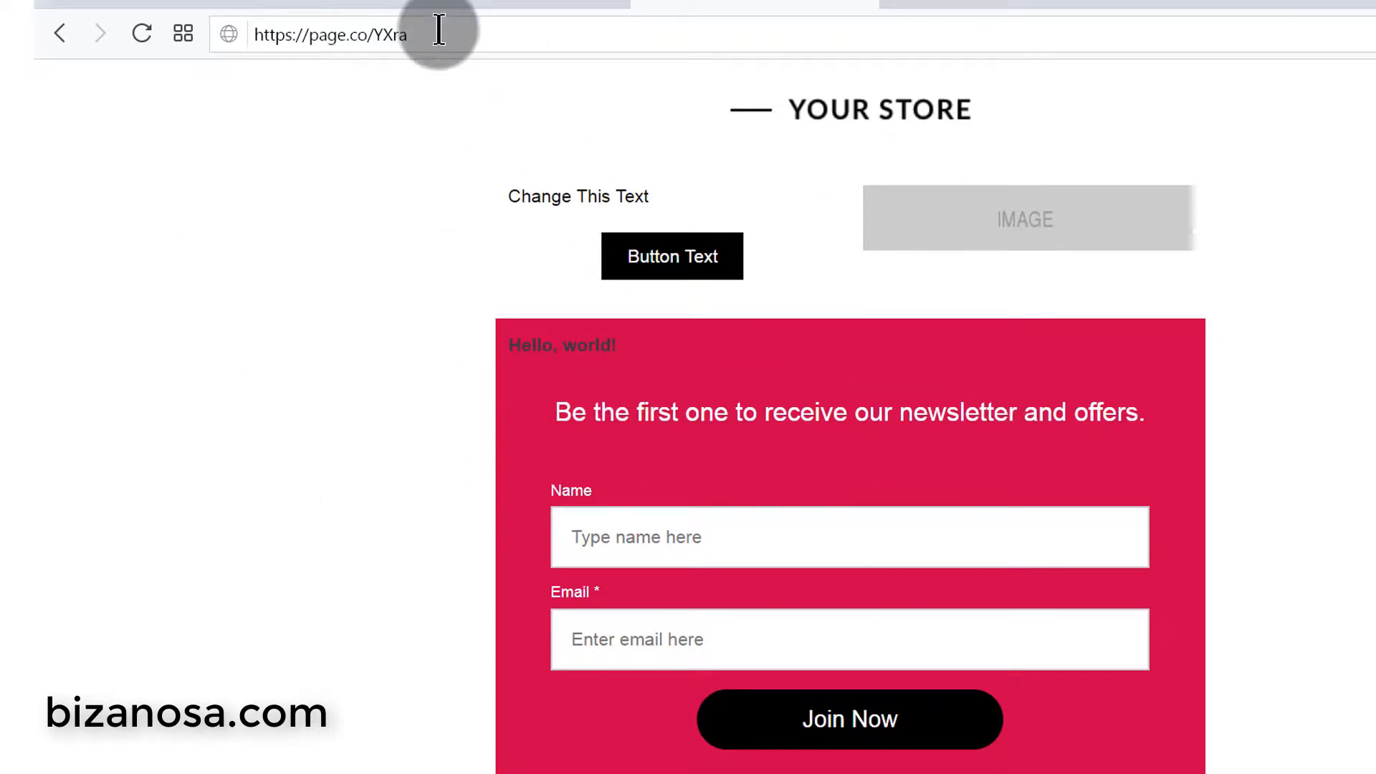
{"action": "left_click", "coordinate": [272, 6]}
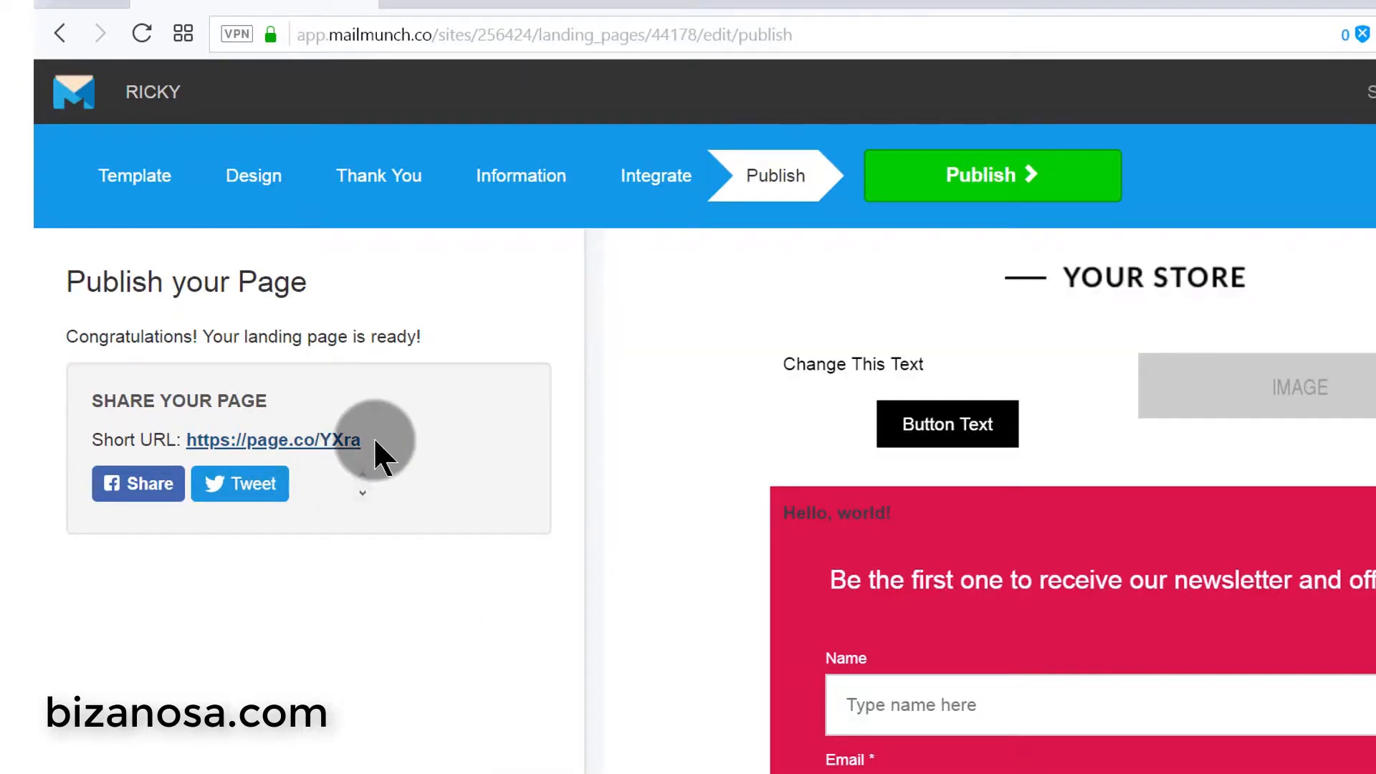
- Examine the short URL and the Facebook and Twitter sharing options for the landing page
{"action": "left_click_drag", "start_coordinate": [375, 439], "coordinate": [201, 437]}
{"action": "left_click", "coordinate": [405, 582]}
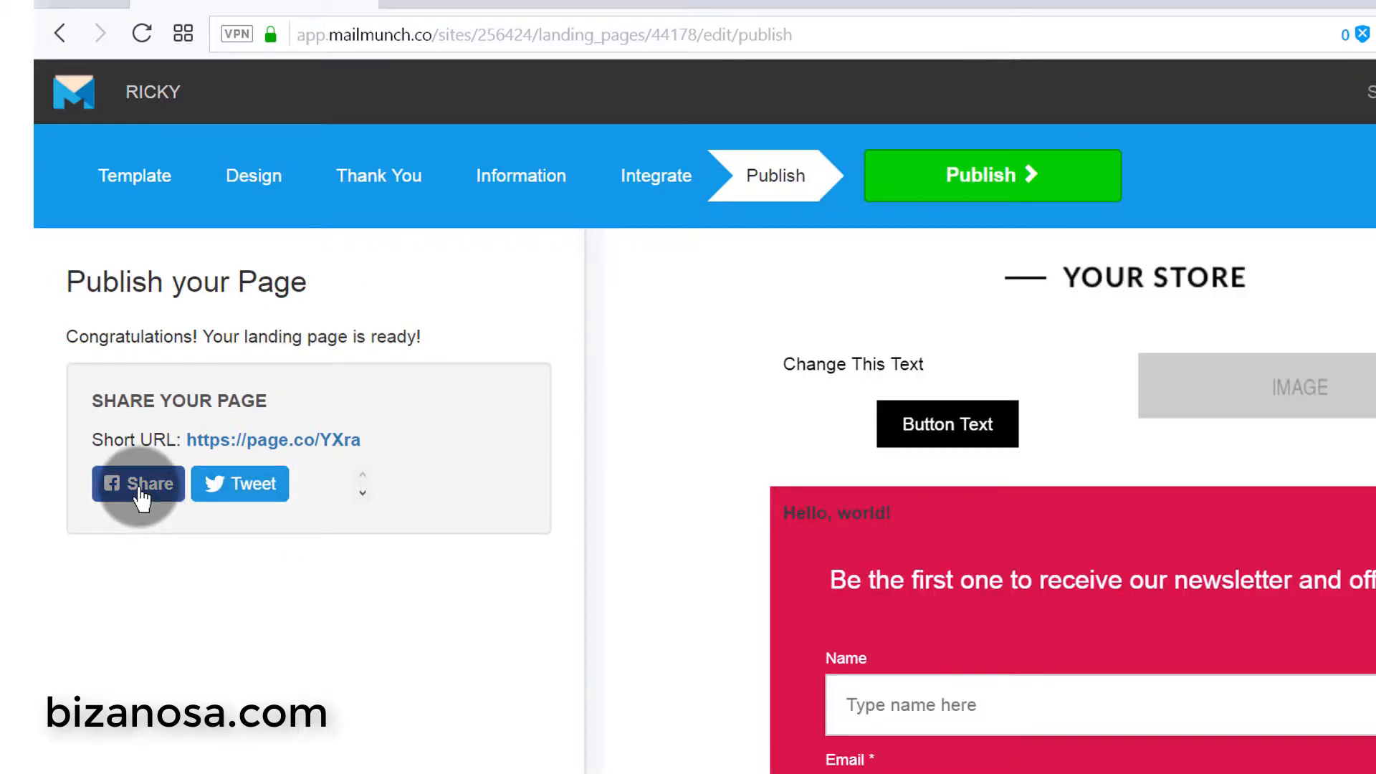
{"action": "left_click", "coordinate": [310, 445]}
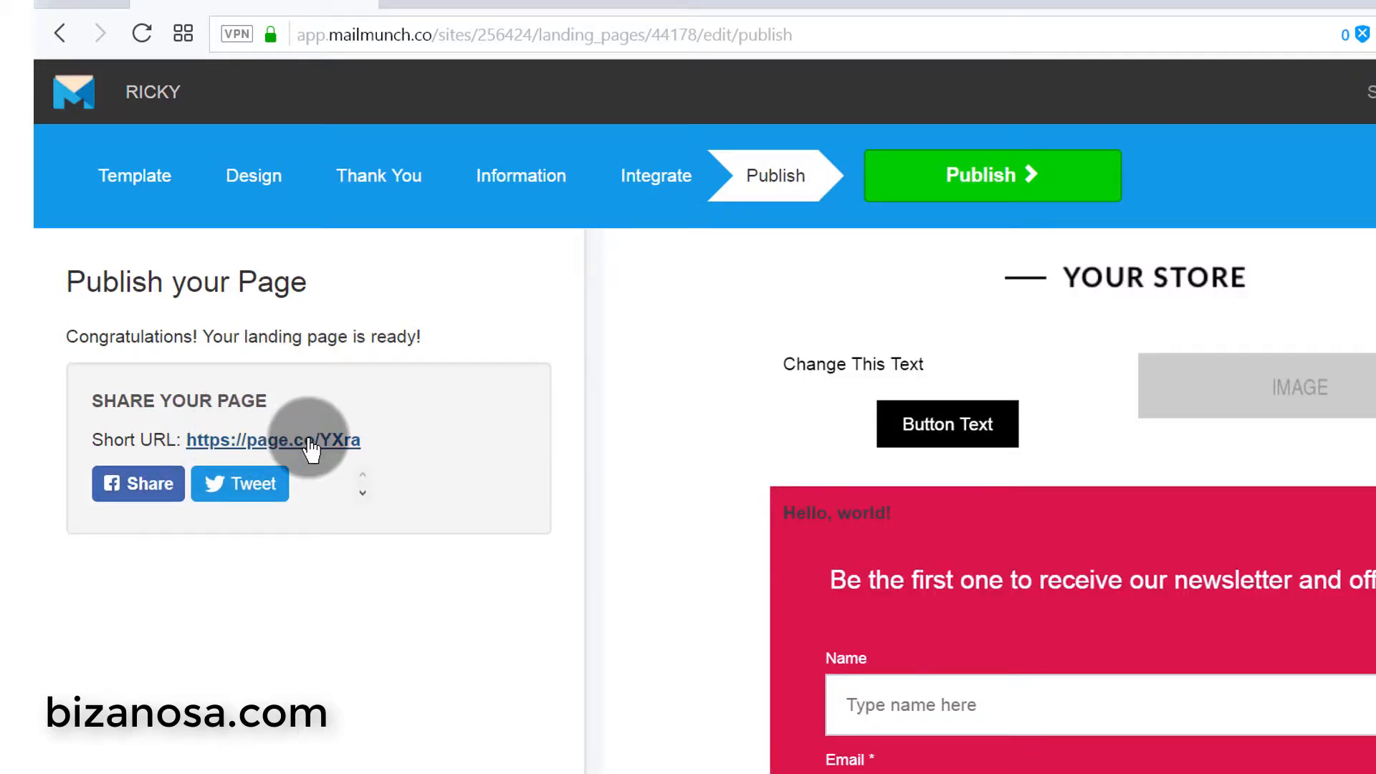
{"action": "left_click", "coordinate": [412, 582]}
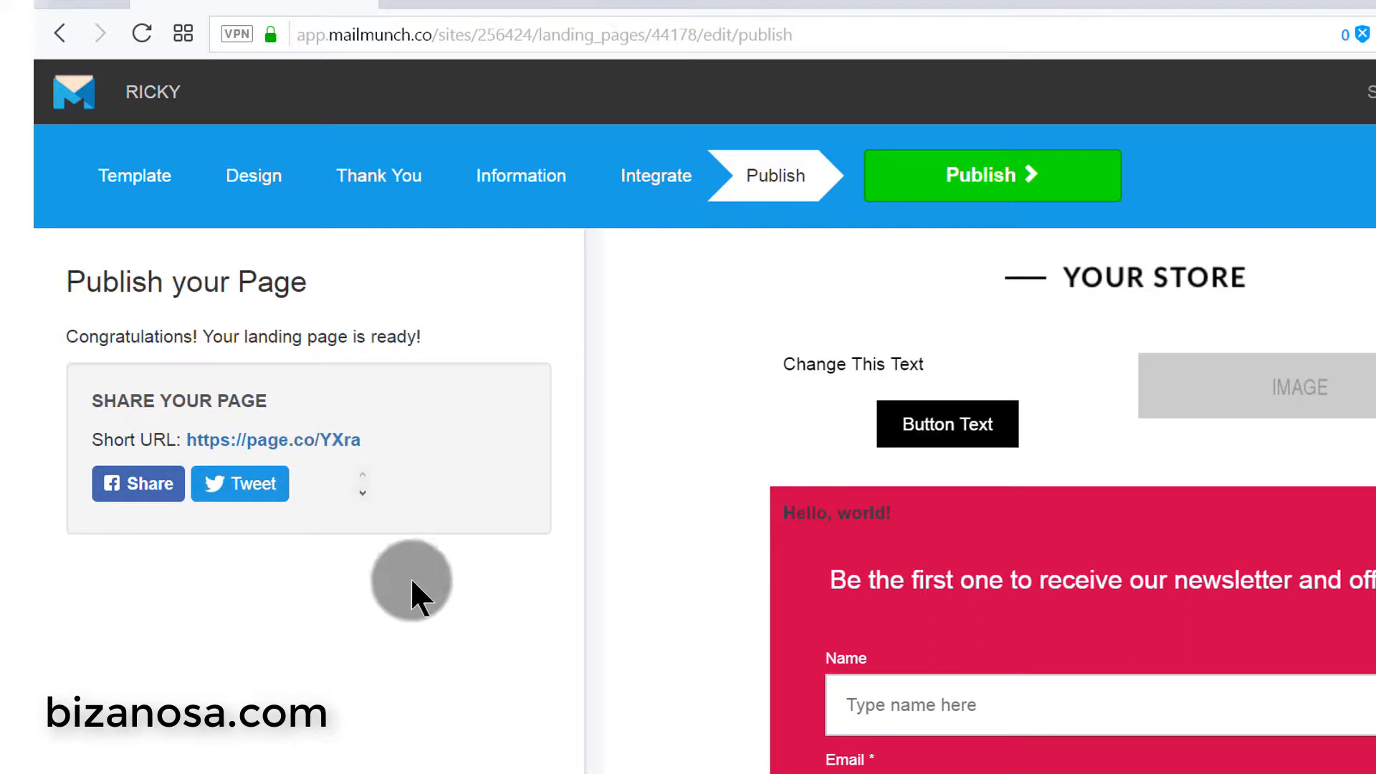
- Publish the landing page and locate "Free Bluehost Tutorial" under Landing Pages in Forms & Pages
{"action": "left_click", "coordinate": [313, 452]}
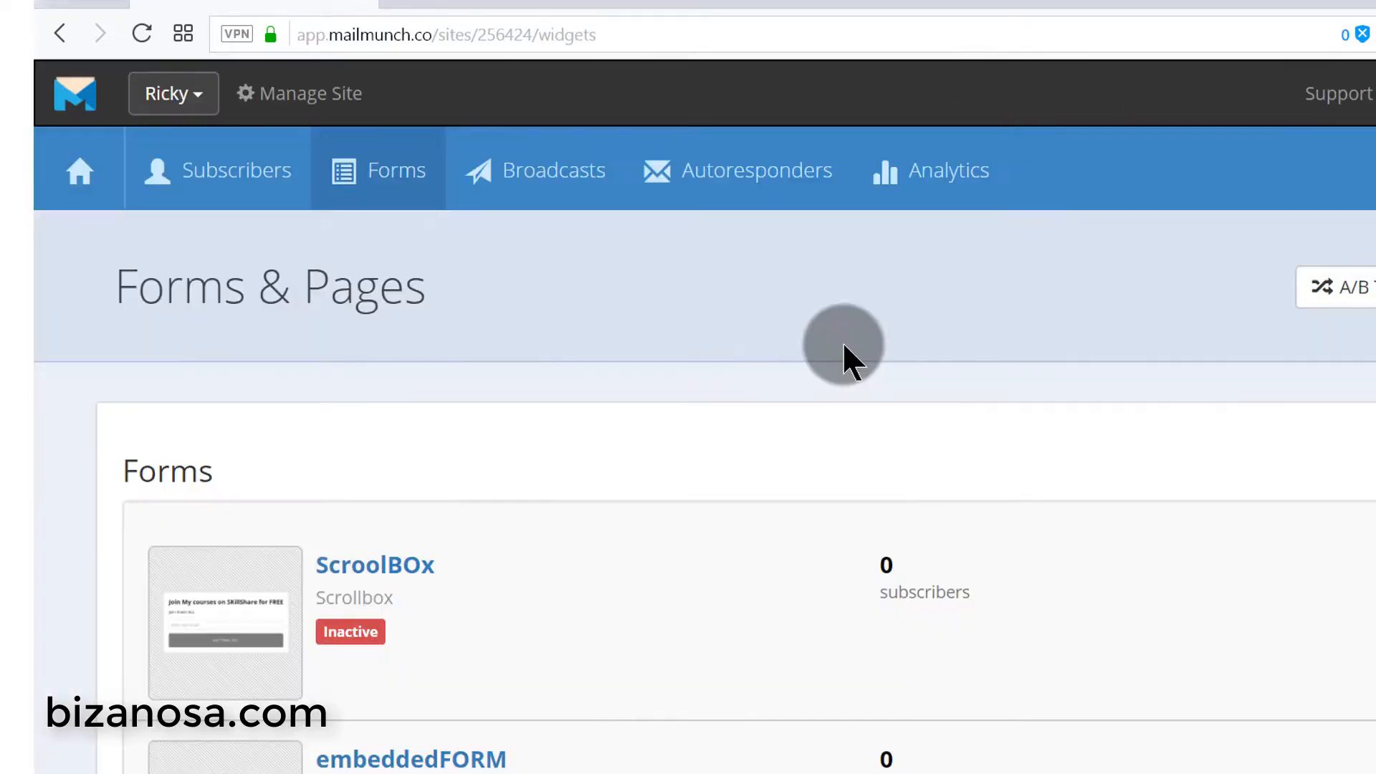
{"action": "scroll", "coordinate": [688, 387], "scroll_direction": "down", "scroll_amount": 10}
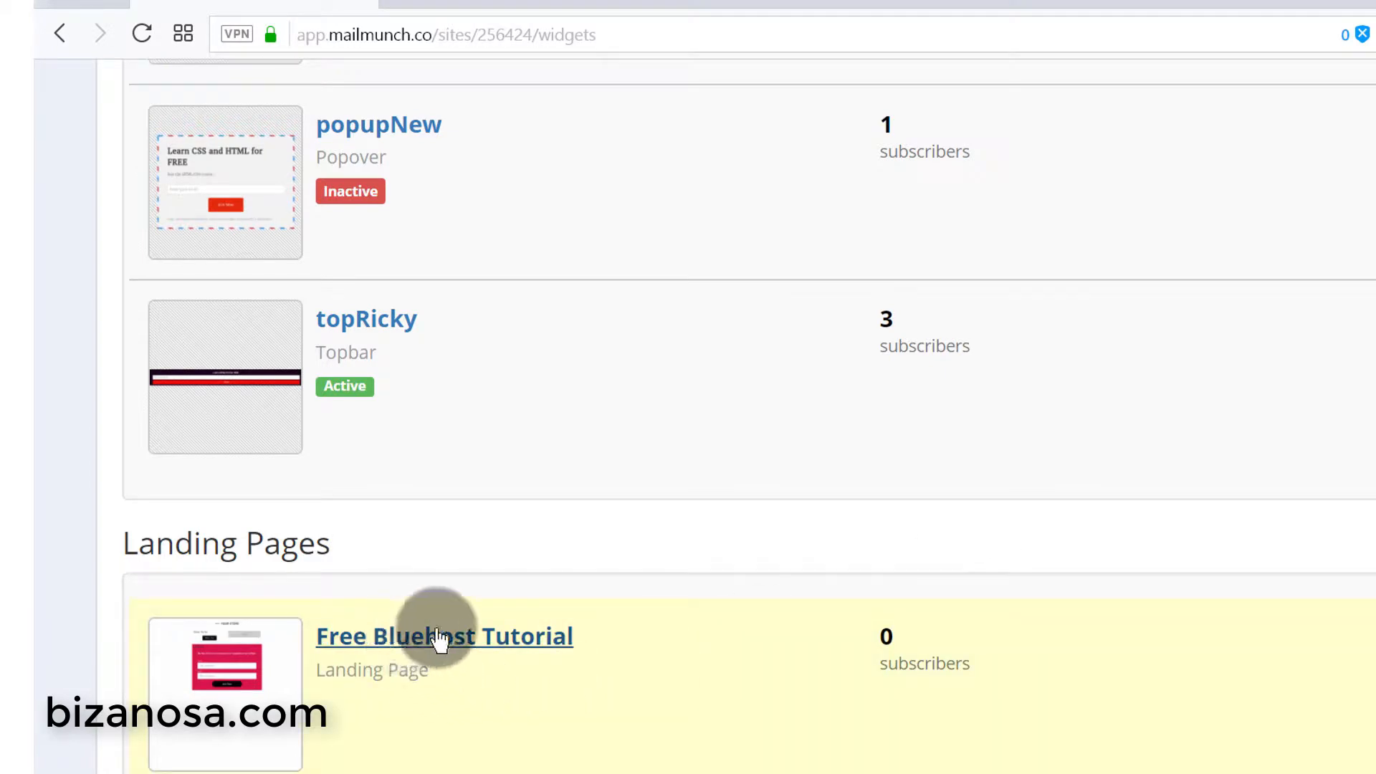
- Delete the "Free Bluehost Tutorial" landing page from Forms & Pages and confirm the deletion
{"action": "left_click", "coordinate": [283, 3]}
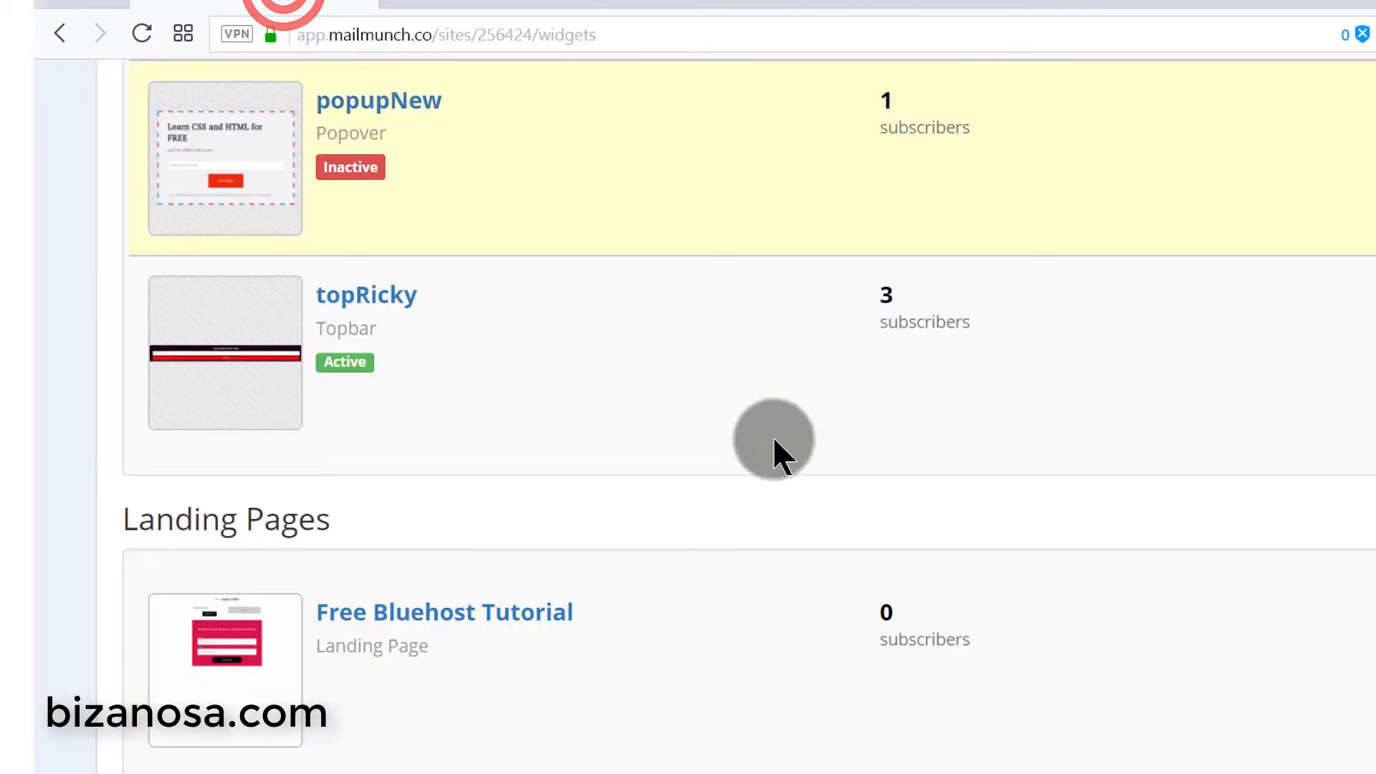
{"action": "scroll", "coordinate": [619, 412], "scroll_direction": "up", "scroll_amount": 10}
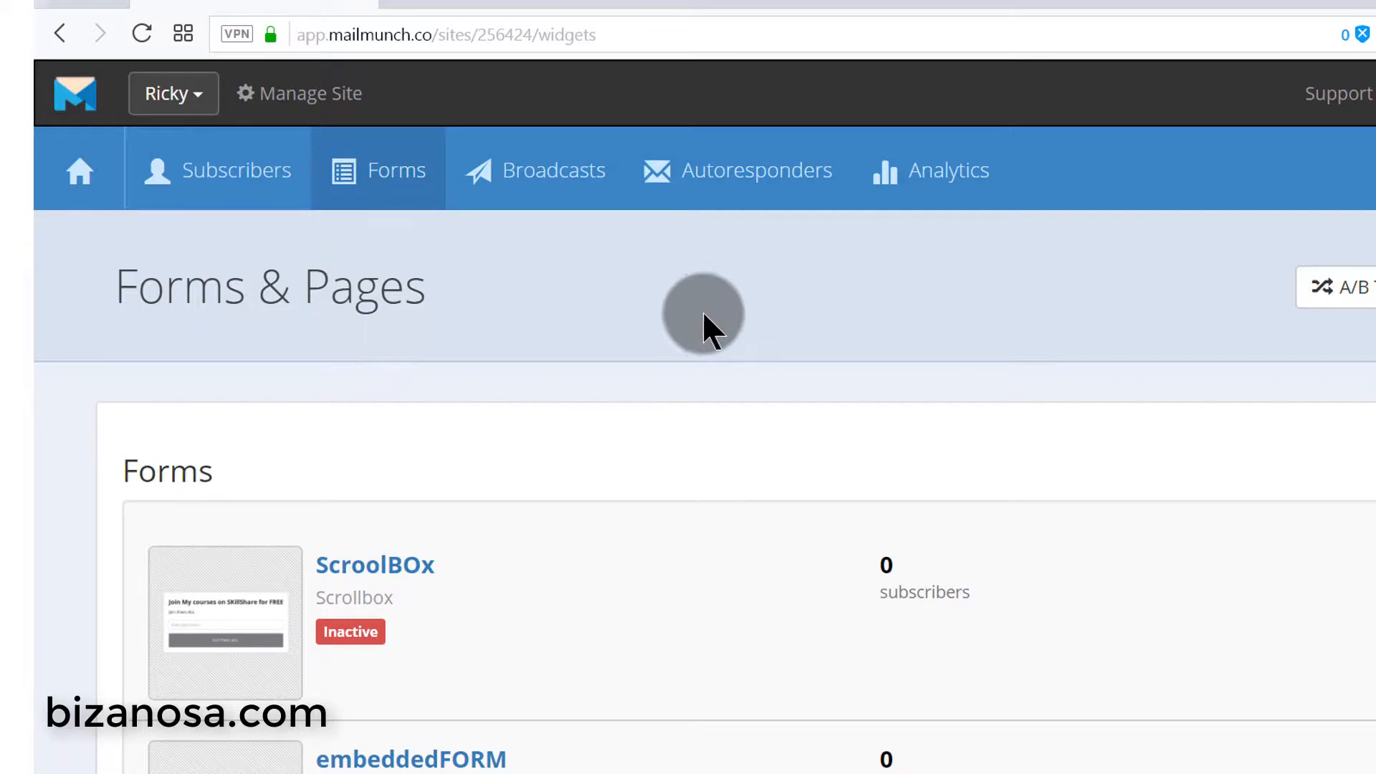
{"action": "scroll", "coordinate": [703, 311], "scroll_direction": "down", "scroll_amount": 10}
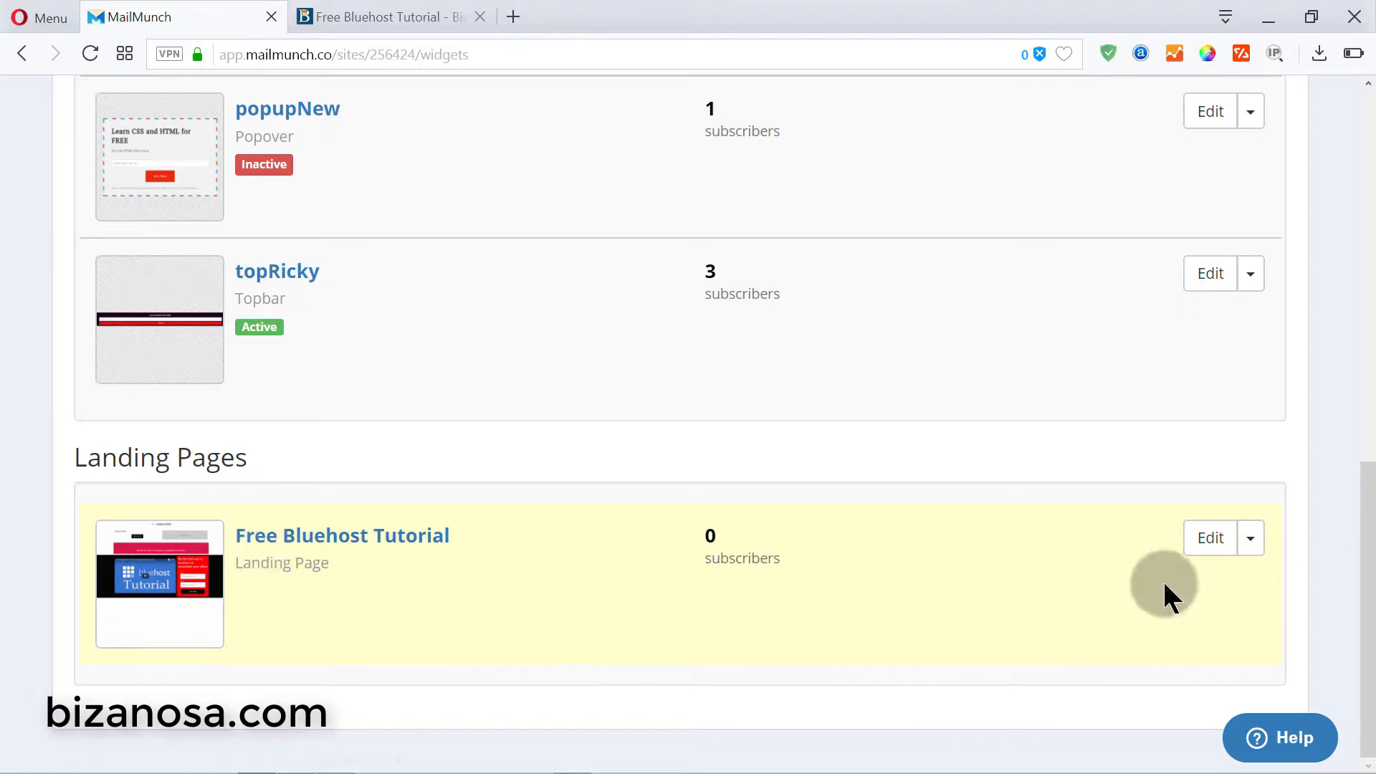
{"action": "left_click", "coordinate": [1251, 543]}
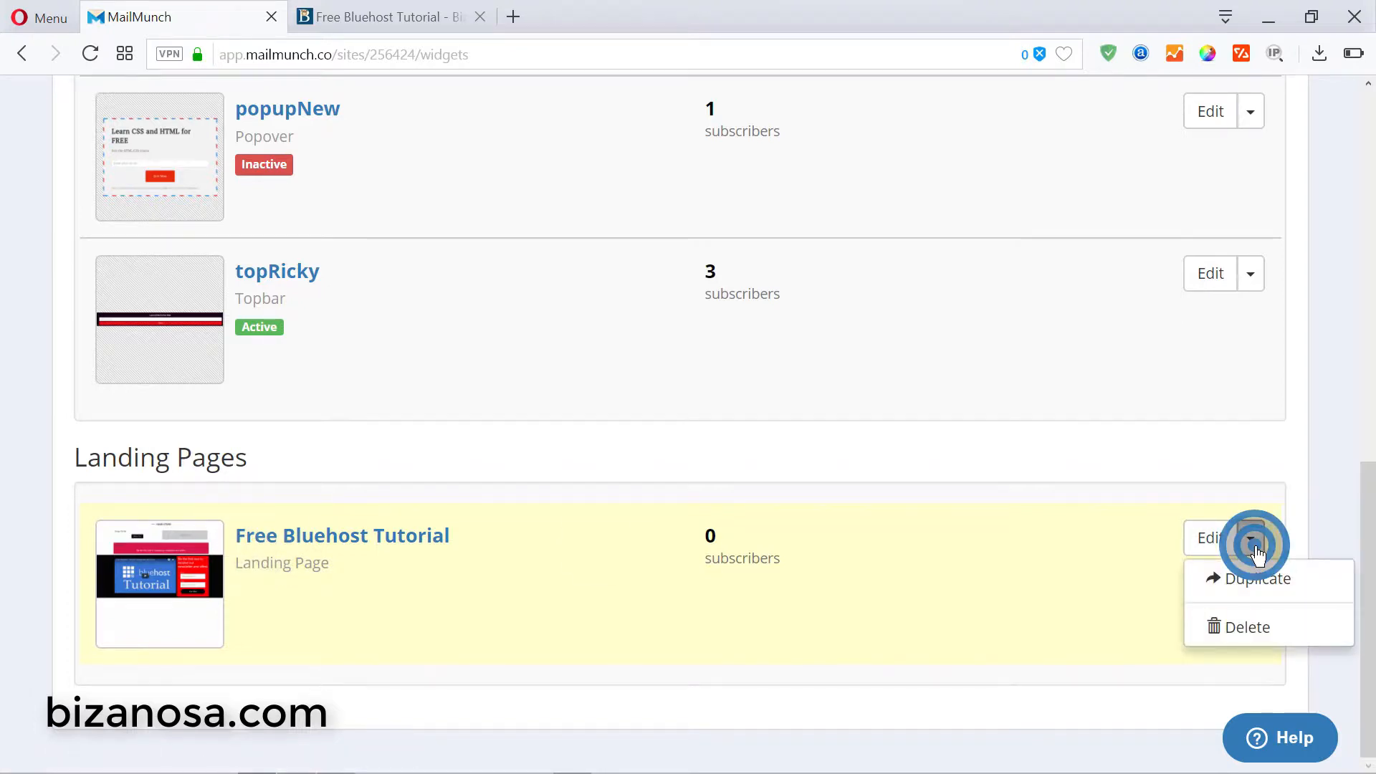
{"action": "left_click", "coordinate": [1243, 628]}
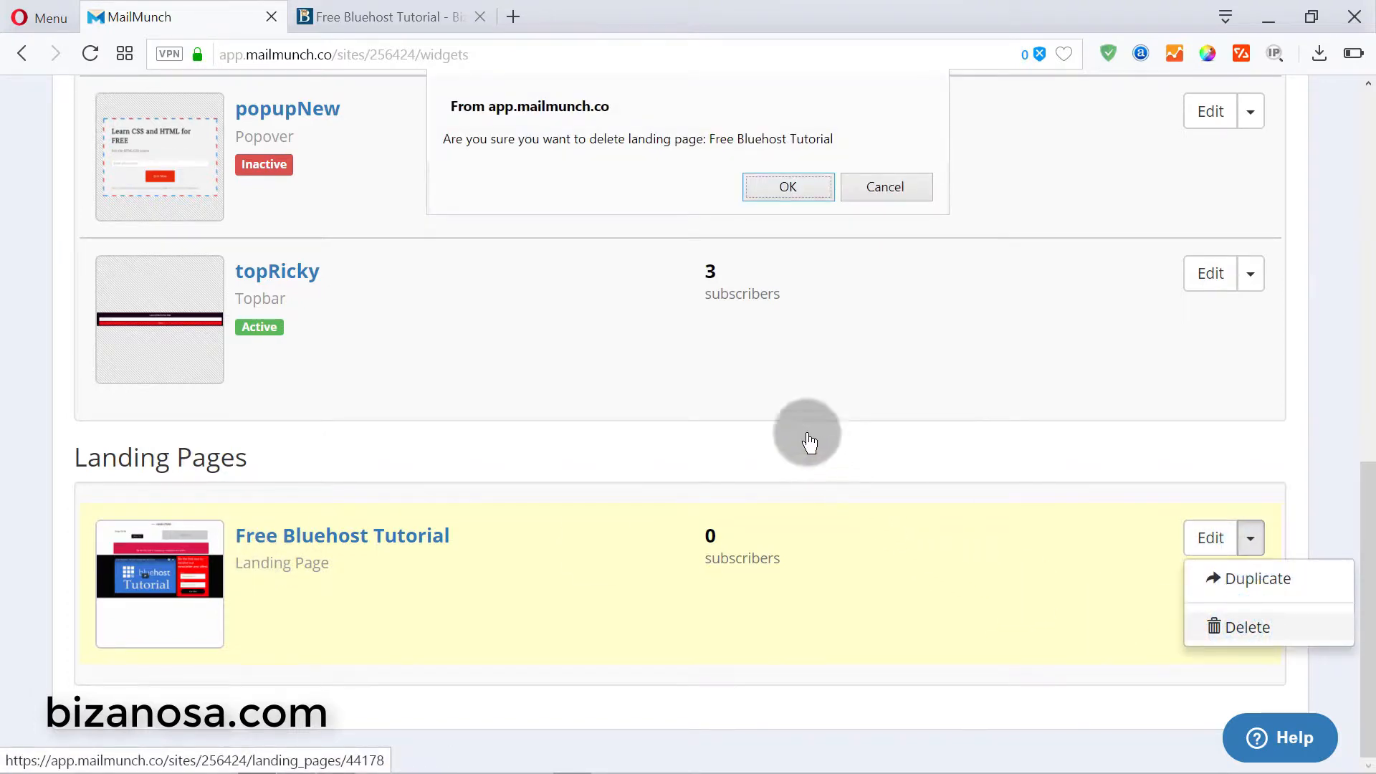
{"action": "left_click", "coordinate": [774, 188]}
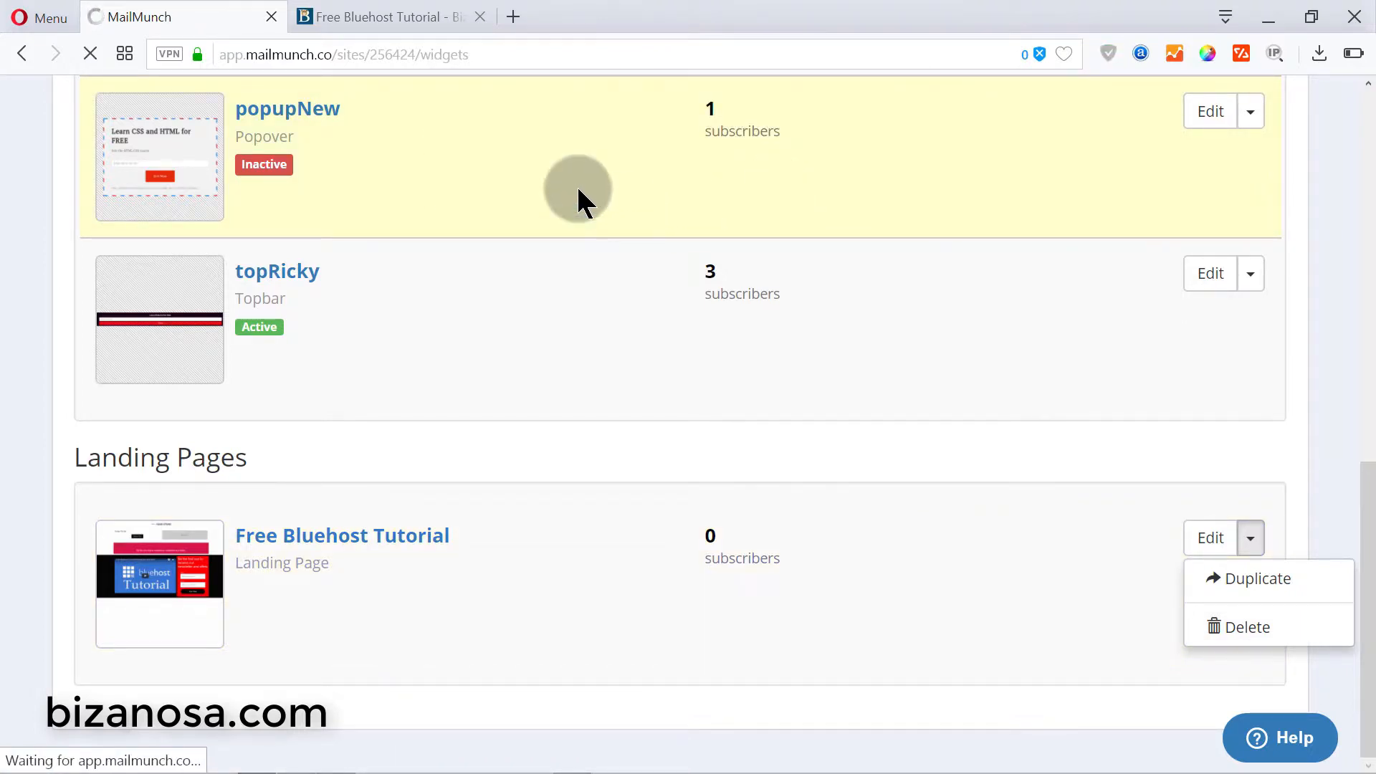
- Switch to the Free Bluehost Tutorial page on bizanosa.com and examine its video, signup buttons, topic list and overall layout
{"action": "left_click", "coordinate": [396, 16]}
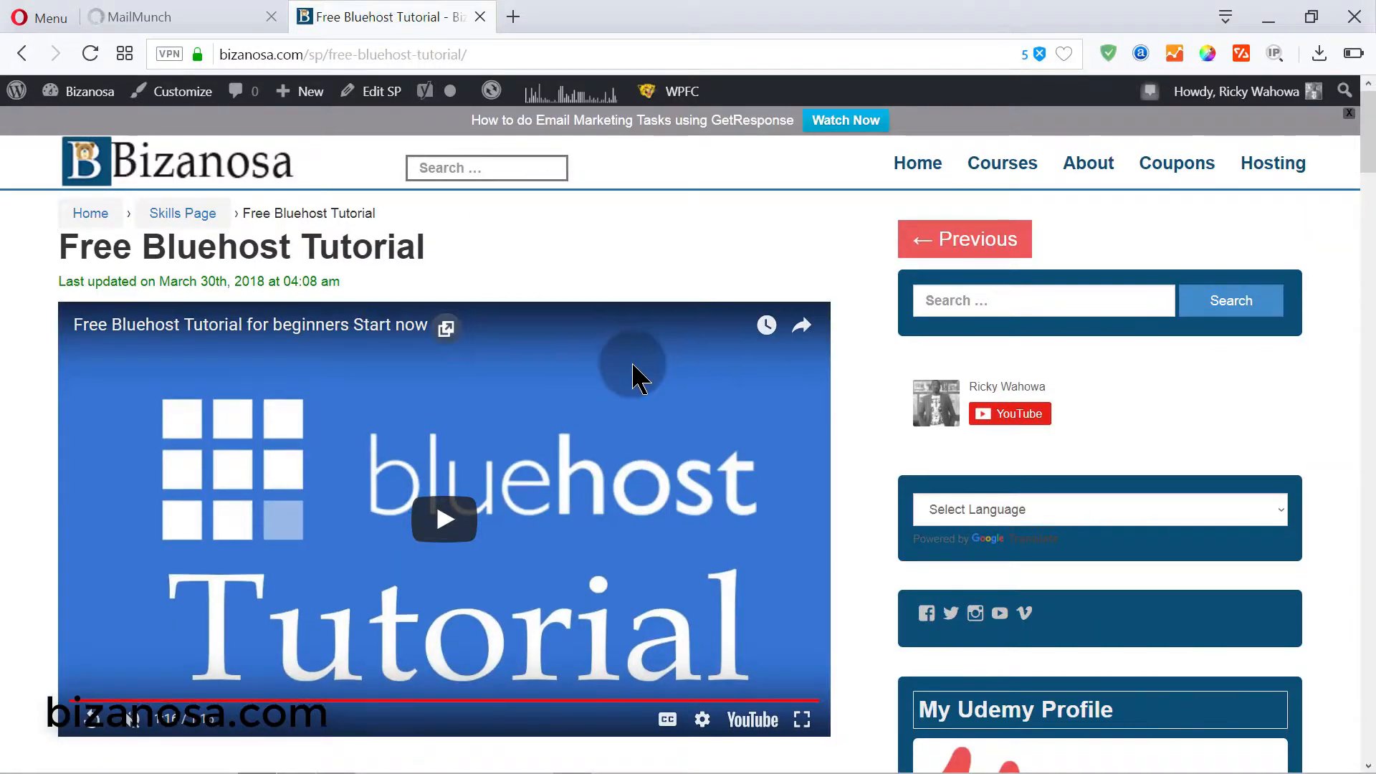
{"action": "scroll", "coordinate": [629, 365], "scroll_direction": "down", "scroll_amount": 10}
{"action": "scroll", "coordinate": [620, 344], "scroll_direction": "up", "scroll_amount": 6}
{"action": "scroll", "coordinate": [614, 329], "scroll_direction": "up", "scroll_amount": 4}
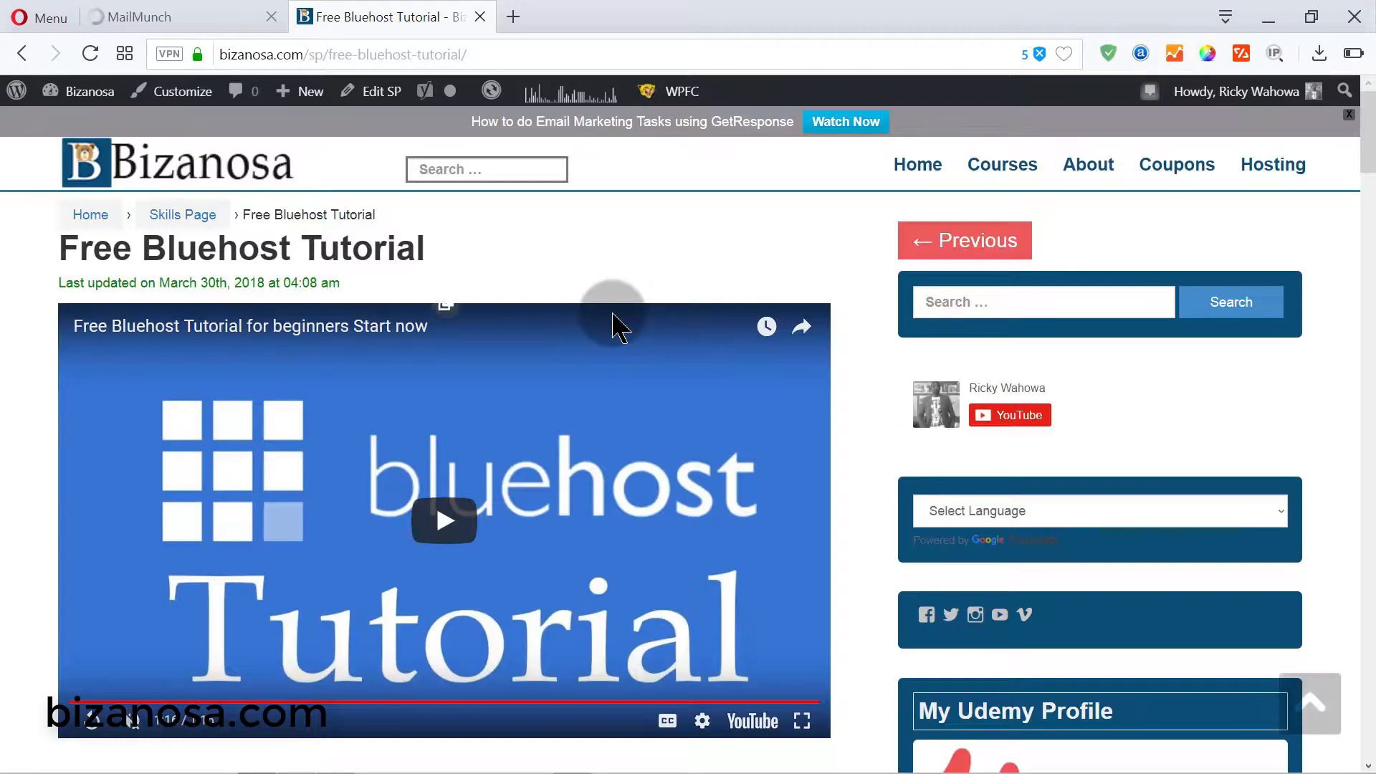
{"action": "scroll", "coordinate": [614, 326], "scroll_direction": "down", "scroll_amount": 4}
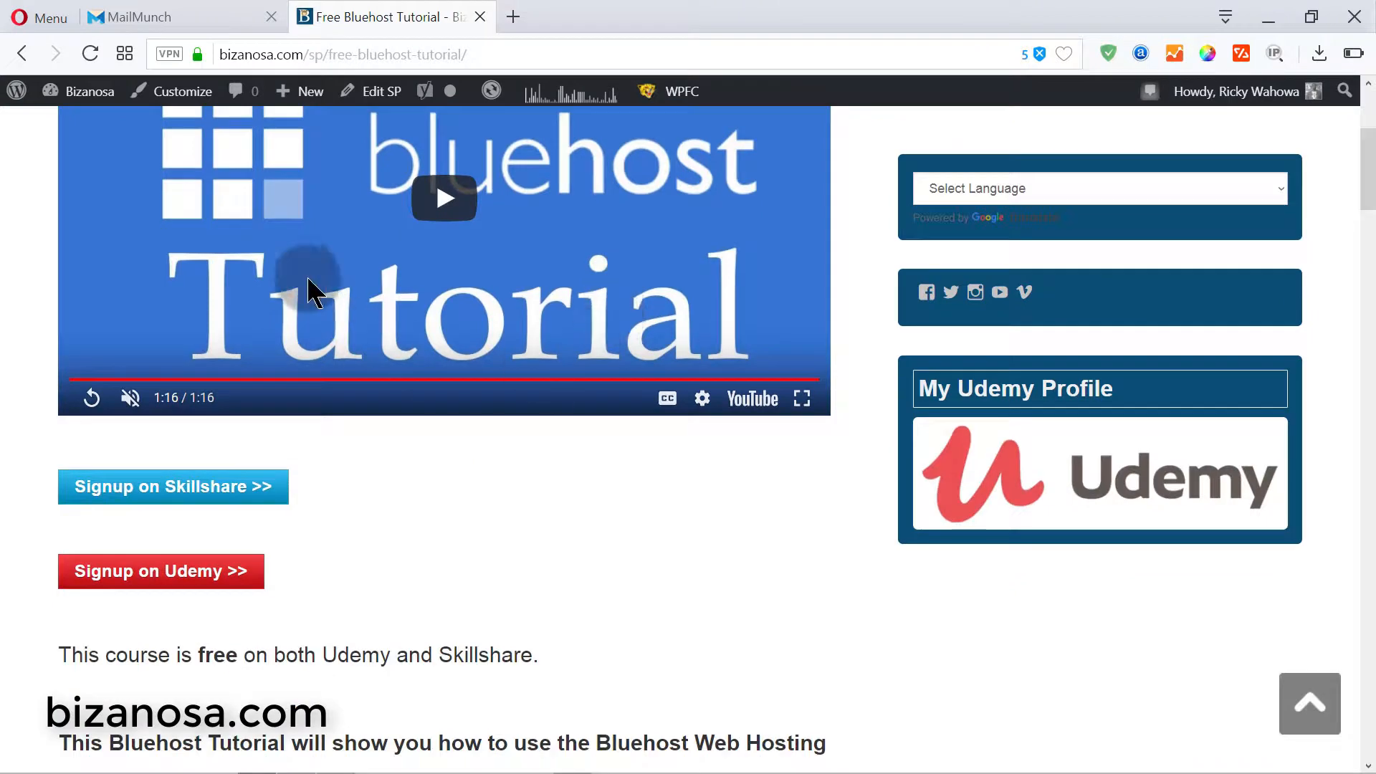
{"action": "scroll", "coordinate": [468, 228], "scroll_direction": "down", "scroll_amount": 5}
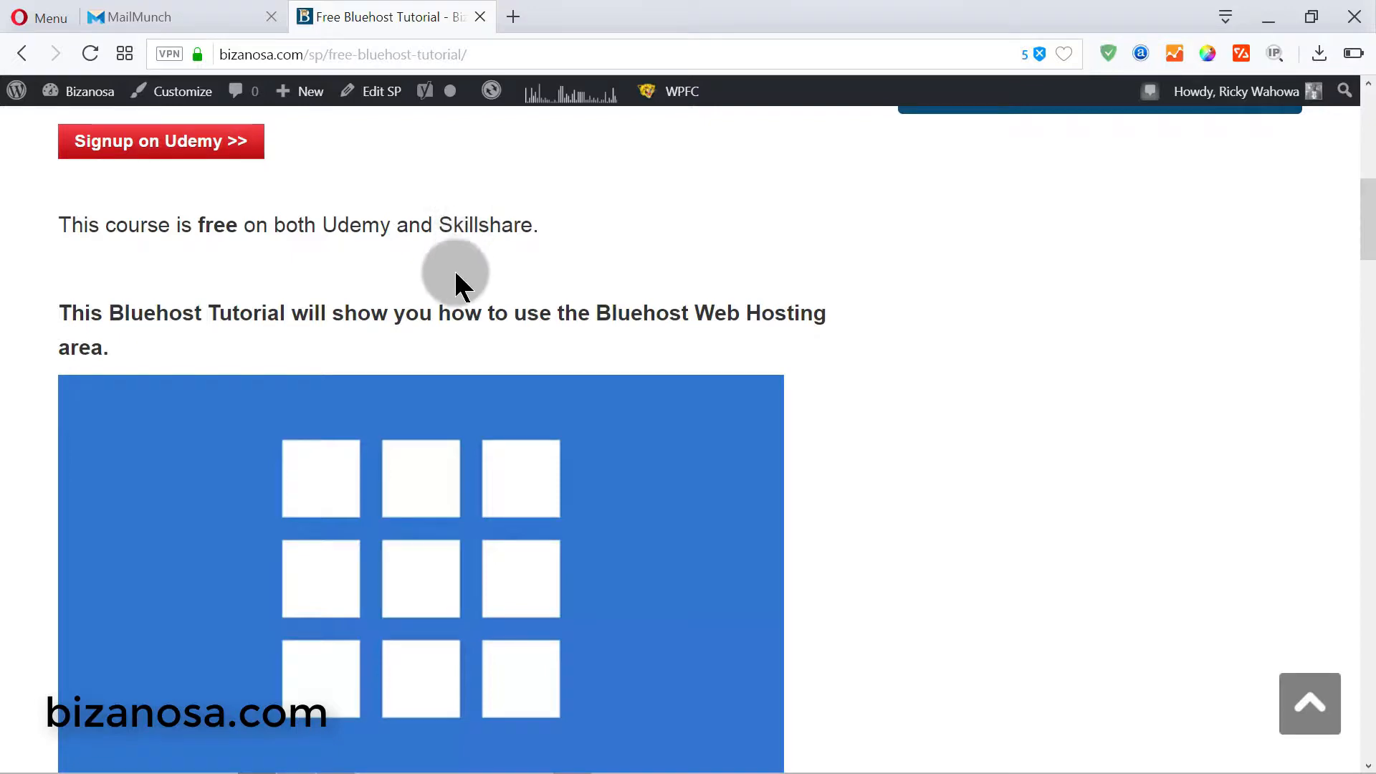
{"action": "scroll", "coordinate": [452, 287], "scroll_direction": "down", "scroll_amount": 6}
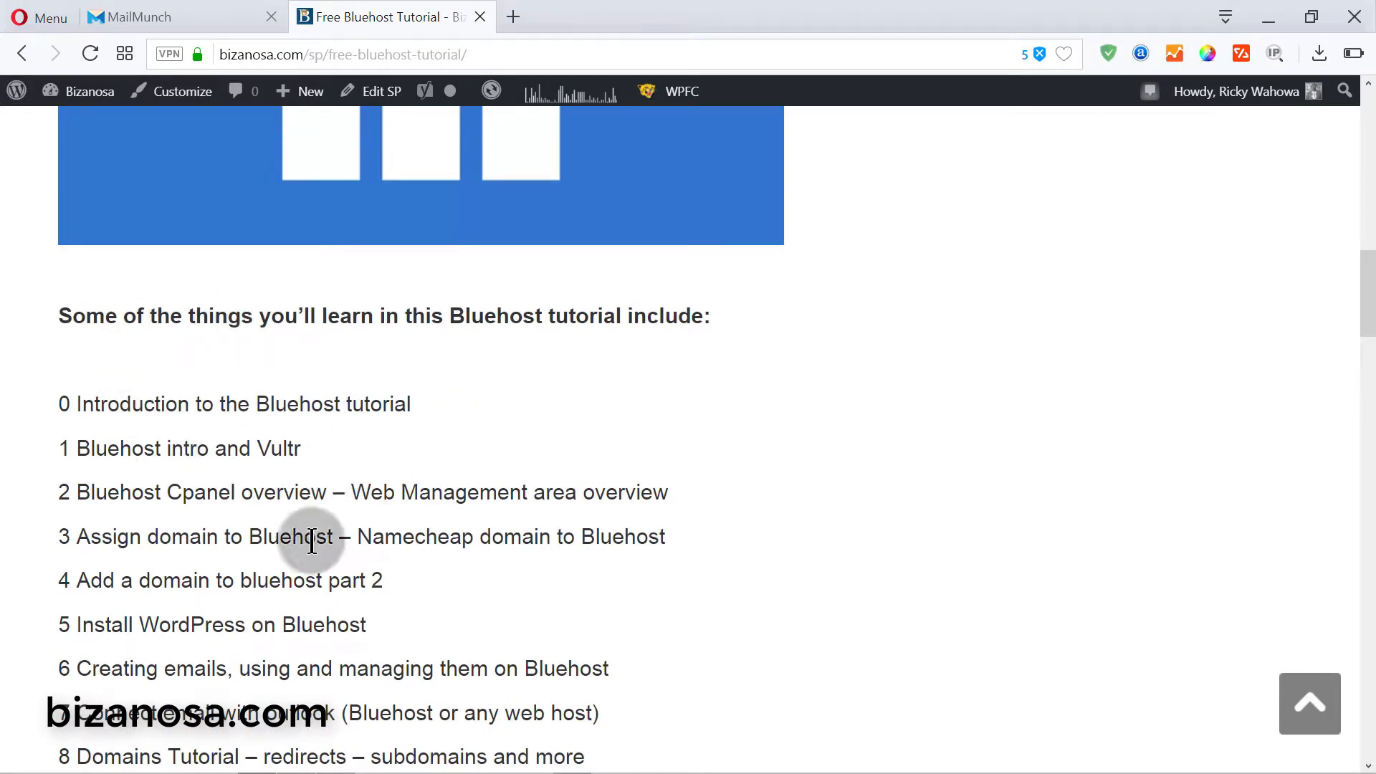
{"action": "scroll", "coordinate": [317, 473], "scroll_direction": "down", "scroll_amount": 12}
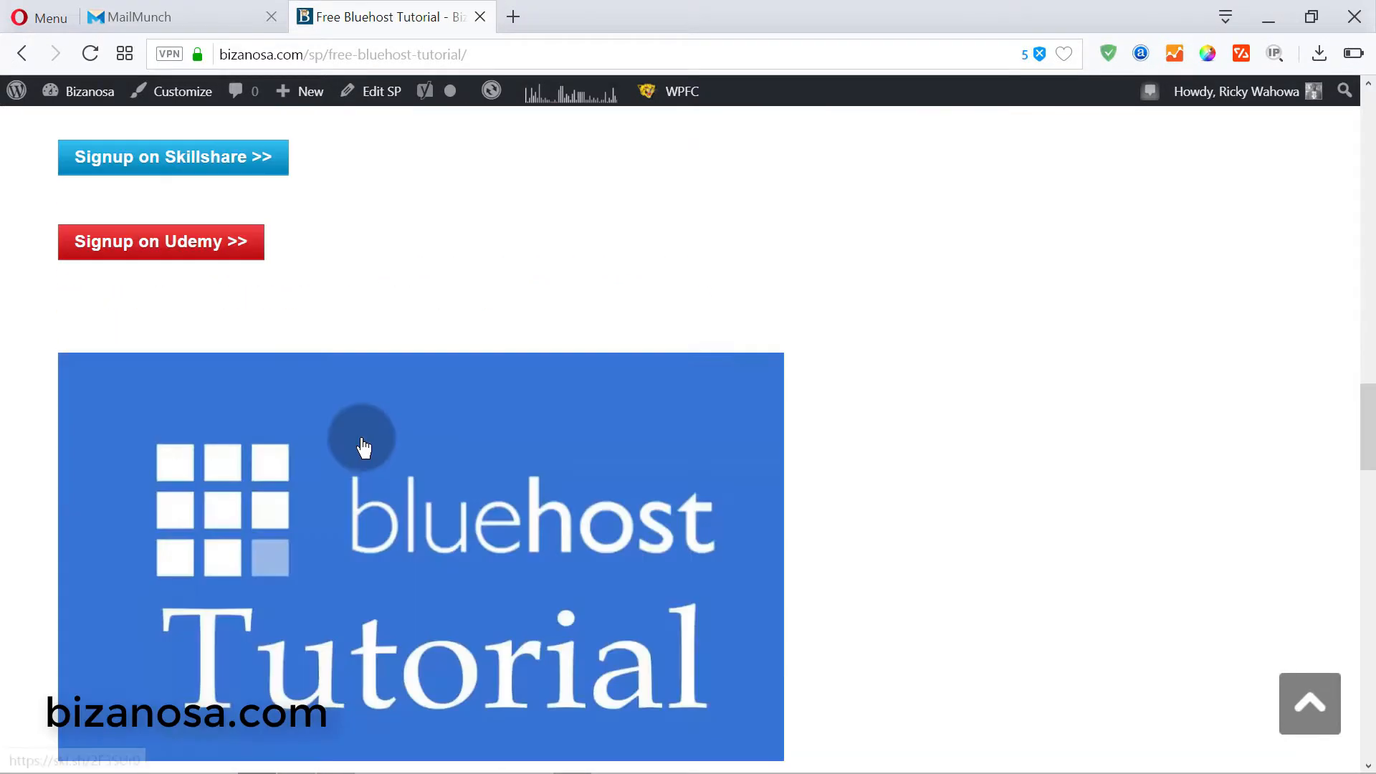
{"action": "scroll", "coordinate": [360, 441], "scroll_direction": "up", "scroll_amount": 6}
{"action": "scroll", "coordinate": [362, 441], "scroll_direction": "down", "scroll_amount": 6}
{"action": "scroll", "coordinate": [363, 432], "scroll_direction": "down", "scroll_amount": 6}
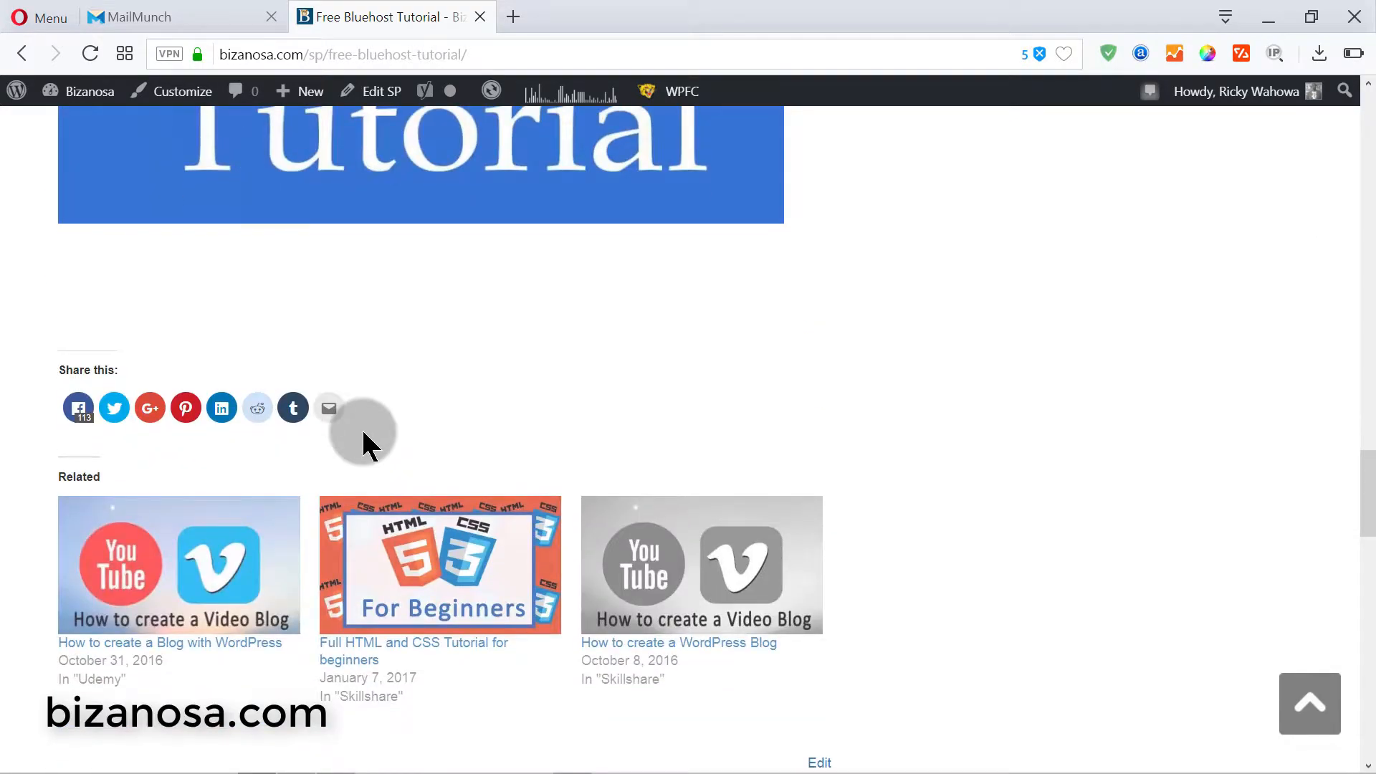
{"action": "scroll", "coordinate": [364, 432], "scroll_direction": "up", "scroll_amount": 7}
{"action": "scroll", "coordinate": [362, 433], "scroll_direction": "up", "scroll_amount": 5}
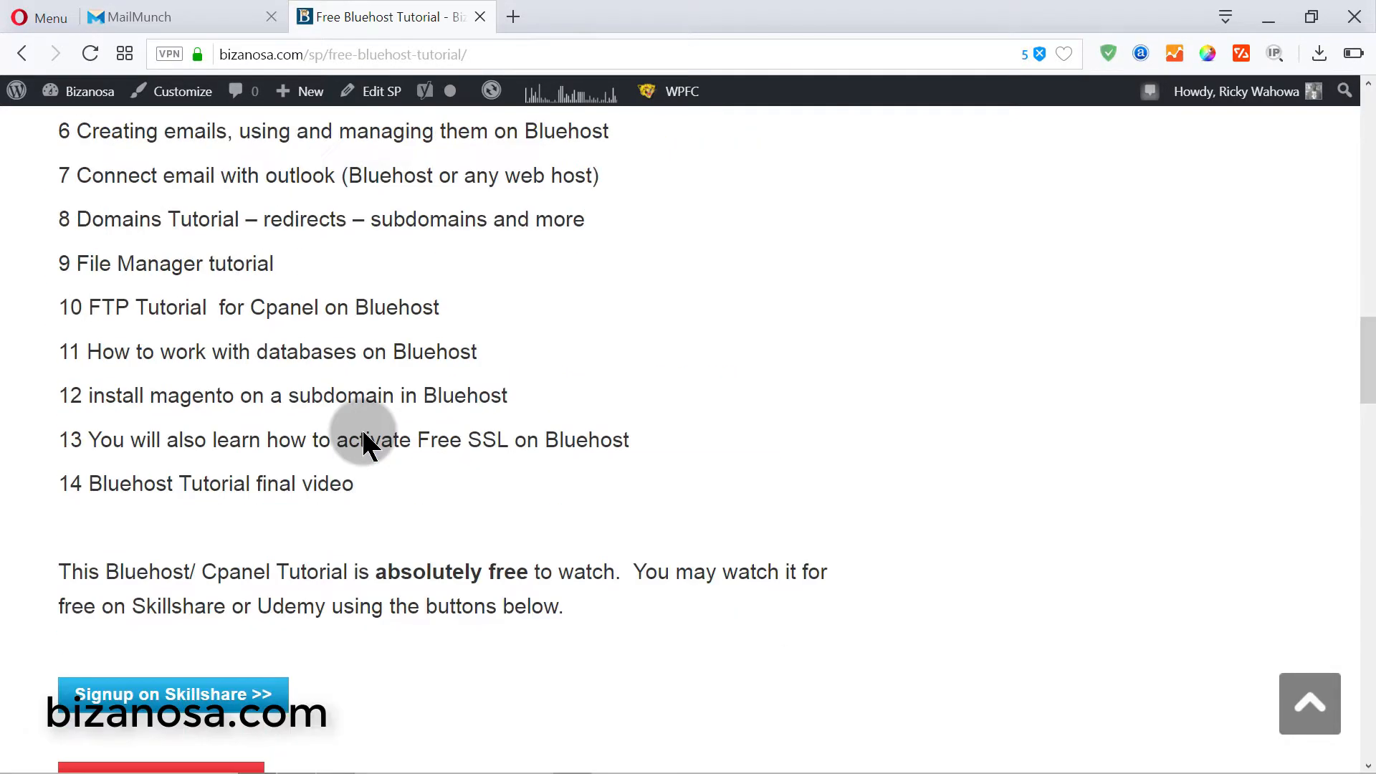
{"action": "scroll", "coordinate": [363, 433], "scroll_direction": "up", "scroll_amount": 4}
{"action": "scroll", "coordinate": [370, 432], "scroll_direction": "up", "scroll_amount": 6}
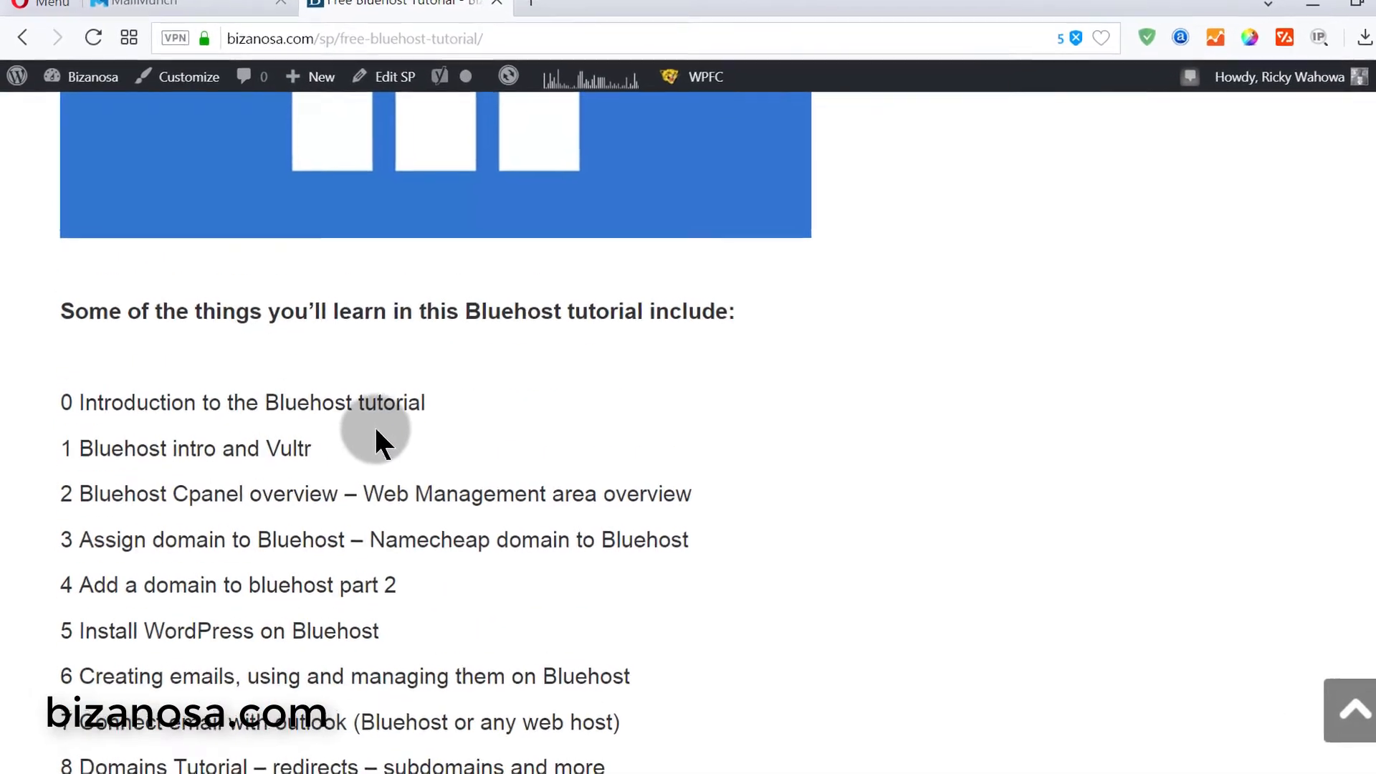
{"action": "scroll", "coordinate": [410, 430], "scroll_direction": "up", "scroll_amount": 5}
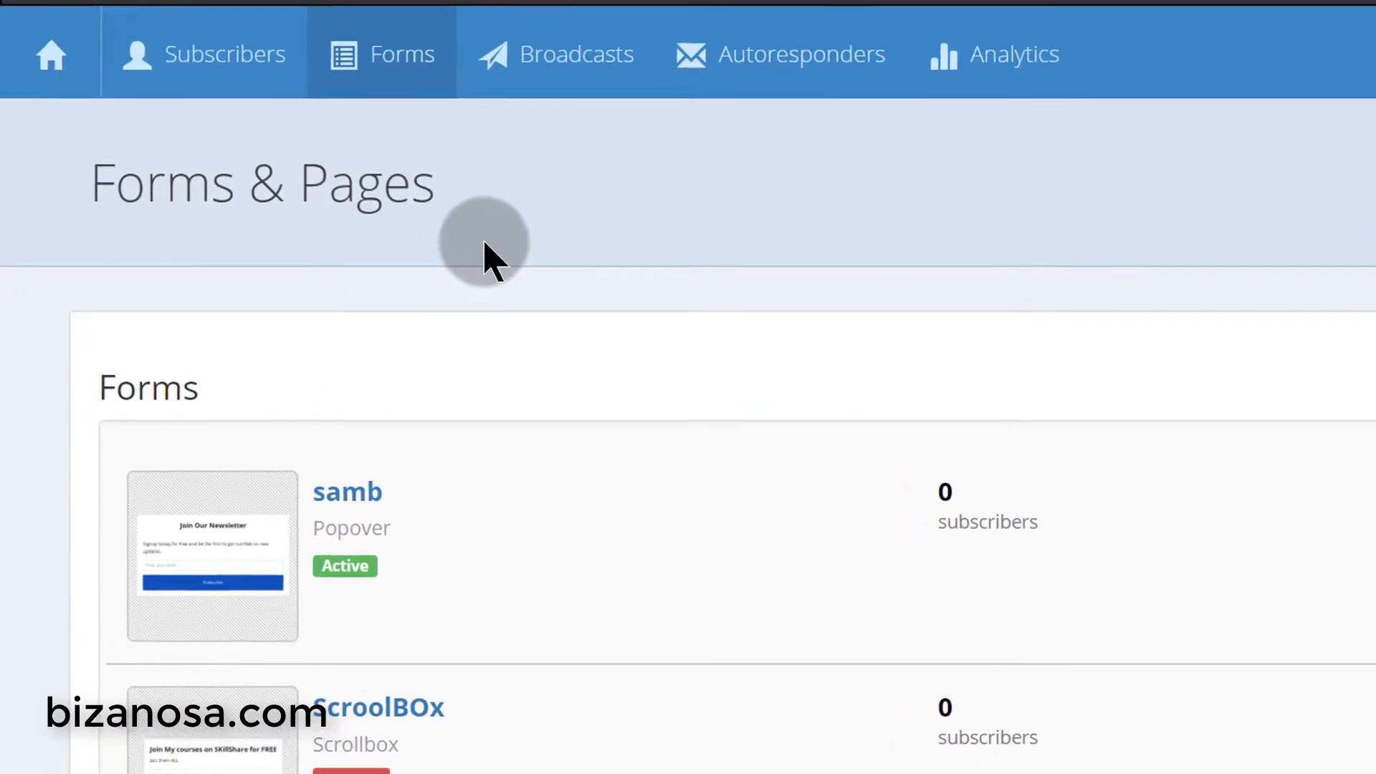
- Create a new landing page in MailMunch from the "Your Store" template
{"action": "left_click", "coordinate": [402, 34]}
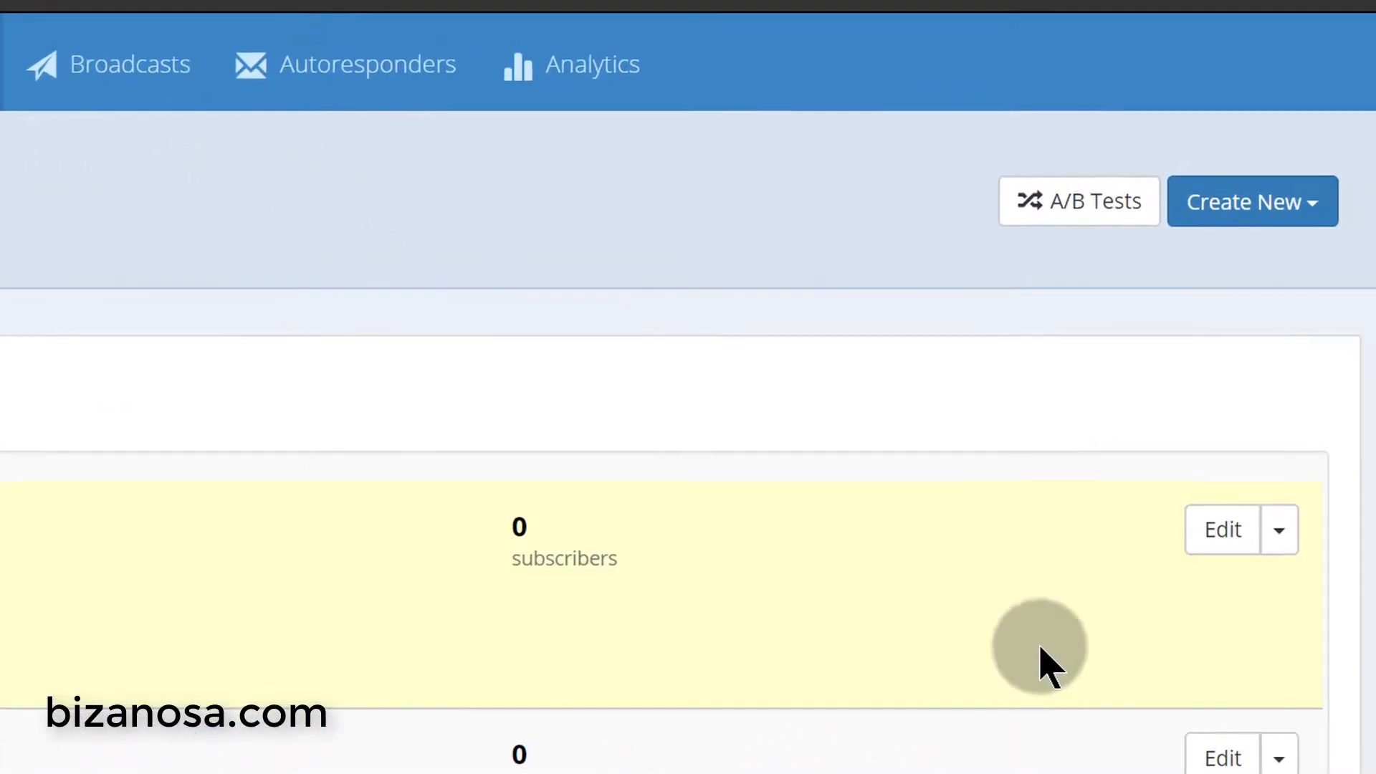
{"action": "left_click", "coordinate": [1258, 219]}
{"action": "left_click", "coordinate": [1269, 297]}
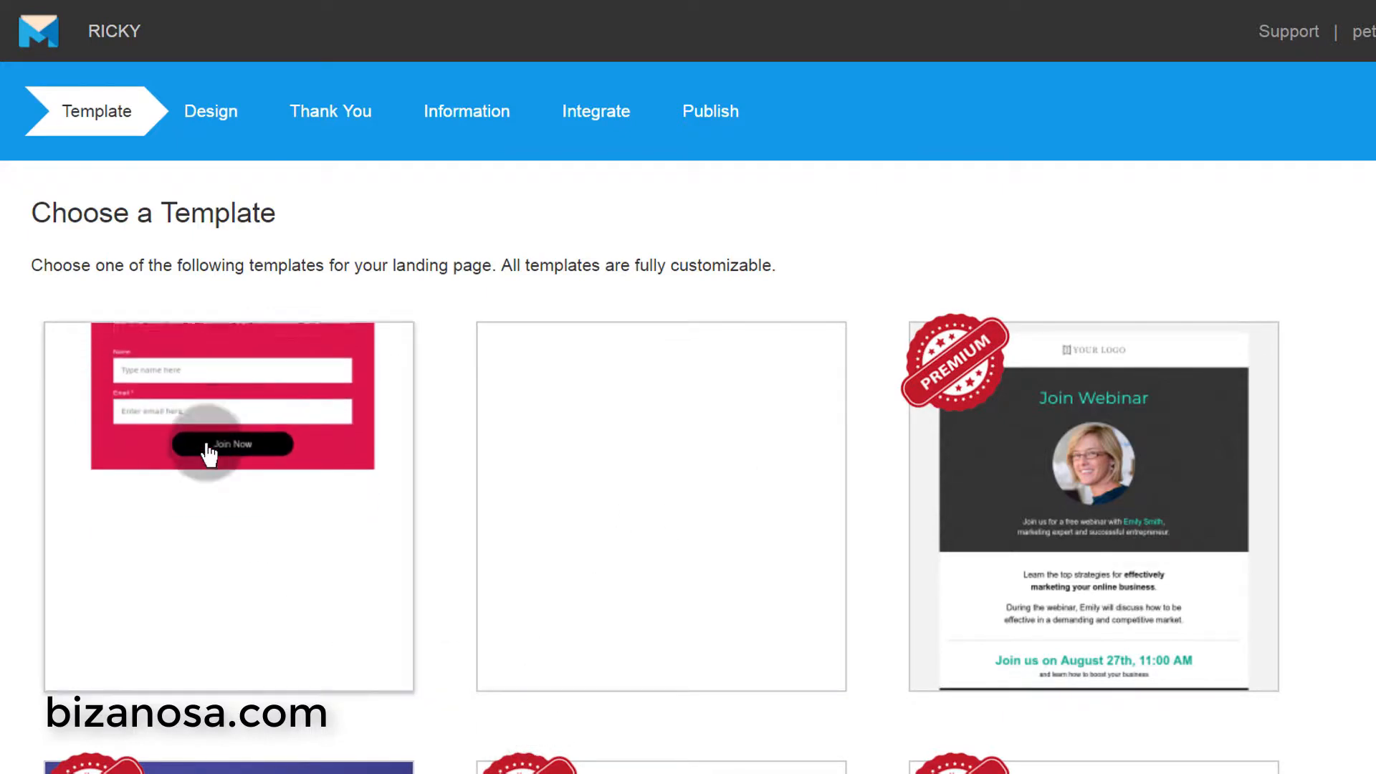
{"action": "left_click", "coordinate": [204, 412]}
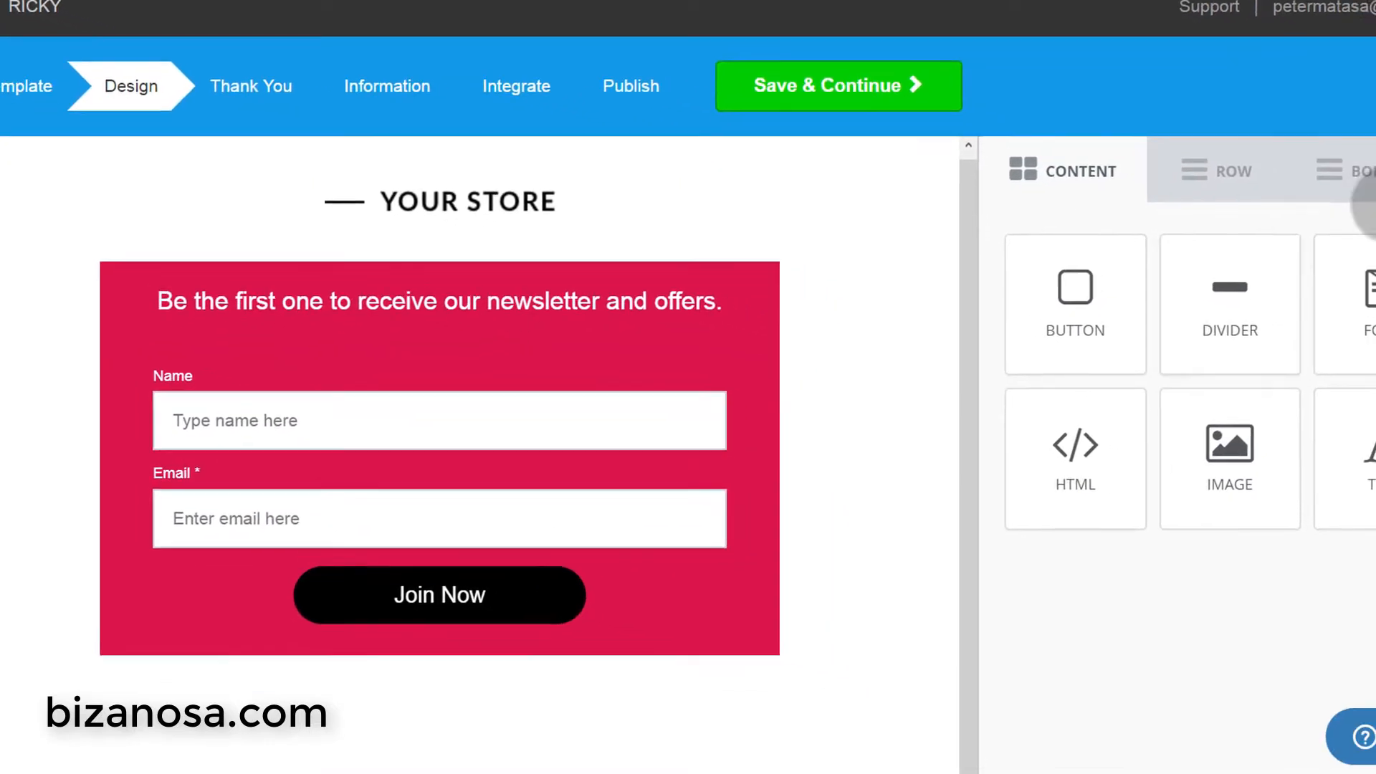
- Set the landing page body's content width to 950
{"action": "left_click", "coordinate": [1362, 170]}
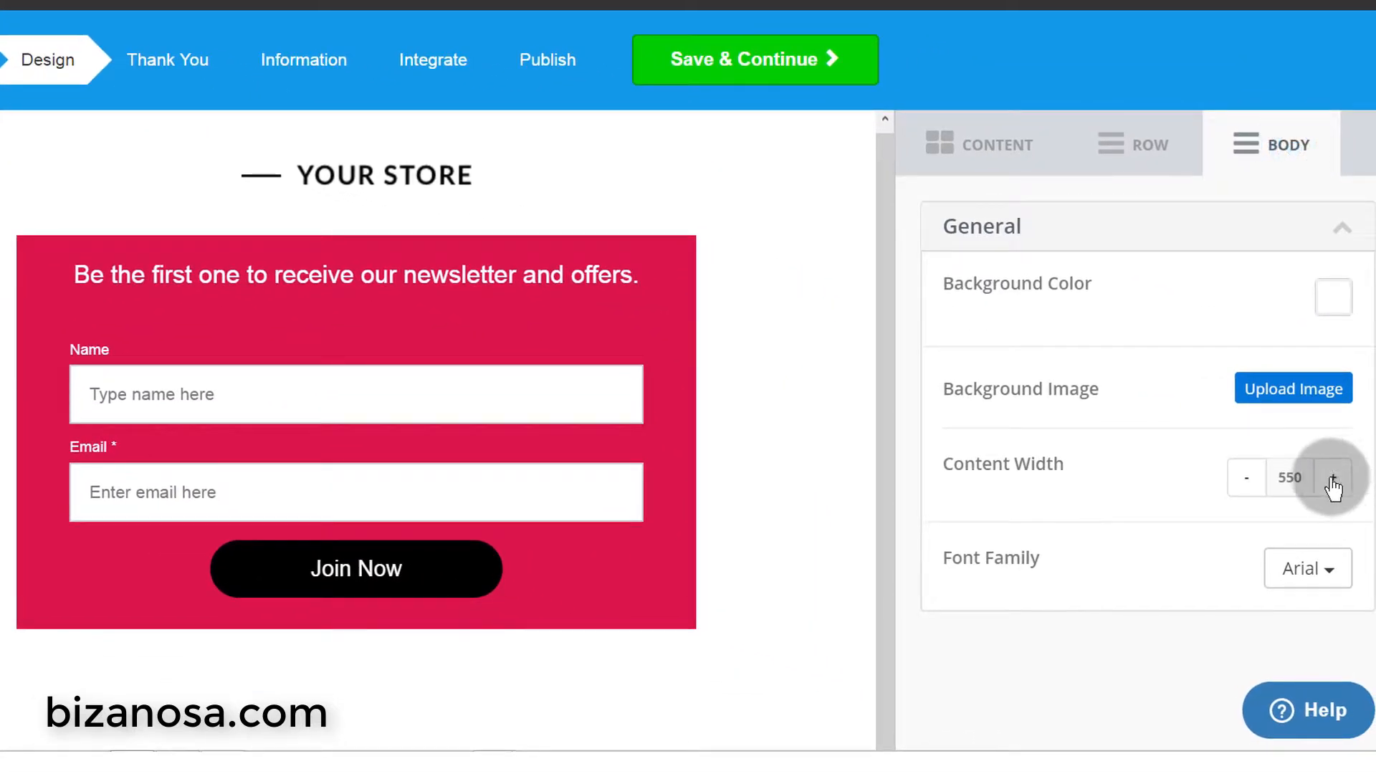
{"action": "left_click", "coordinate": [1332, 478]}
{"action": "left_click", "coordinate": [1331, 478]}
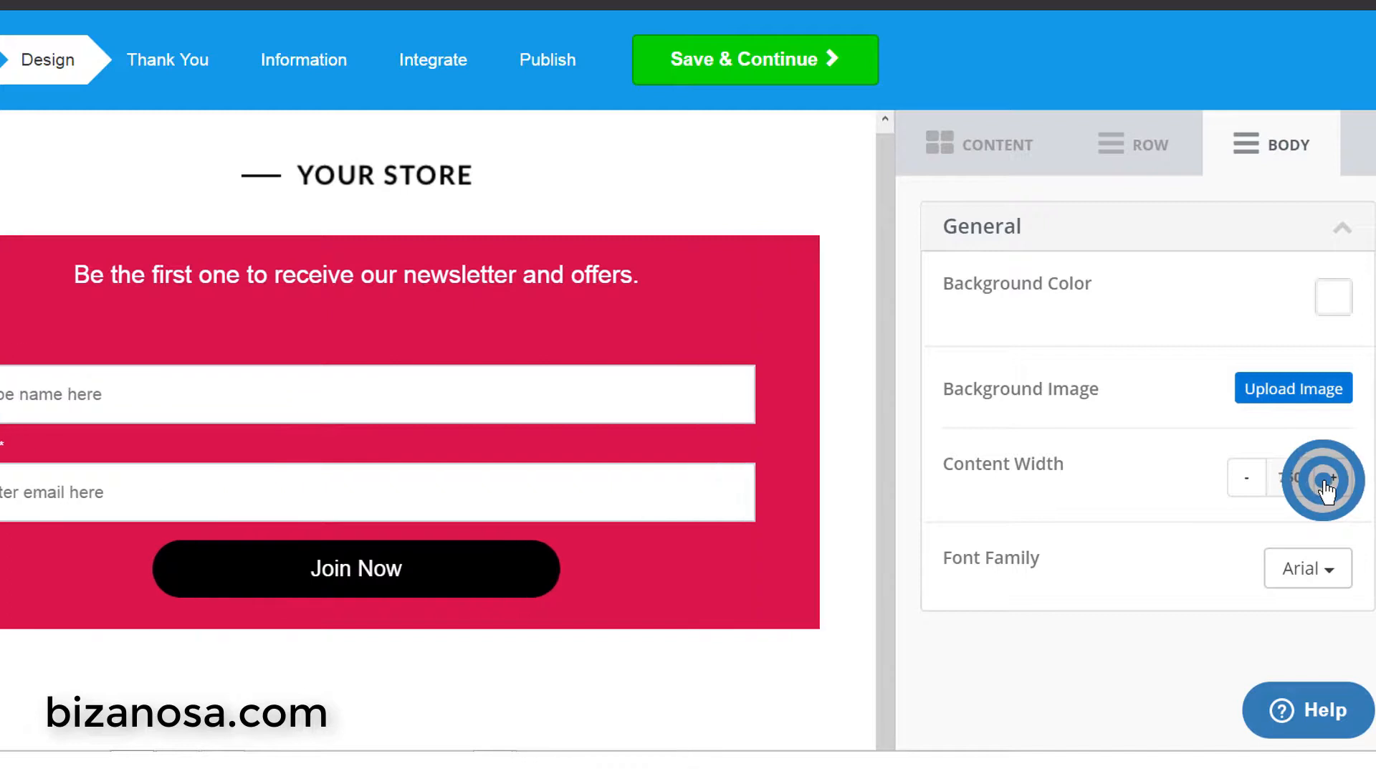
{"action": "left_click", "coordinate": [1331, 478]}
{"action": "left_click", "coordinate": [1332, 478]}
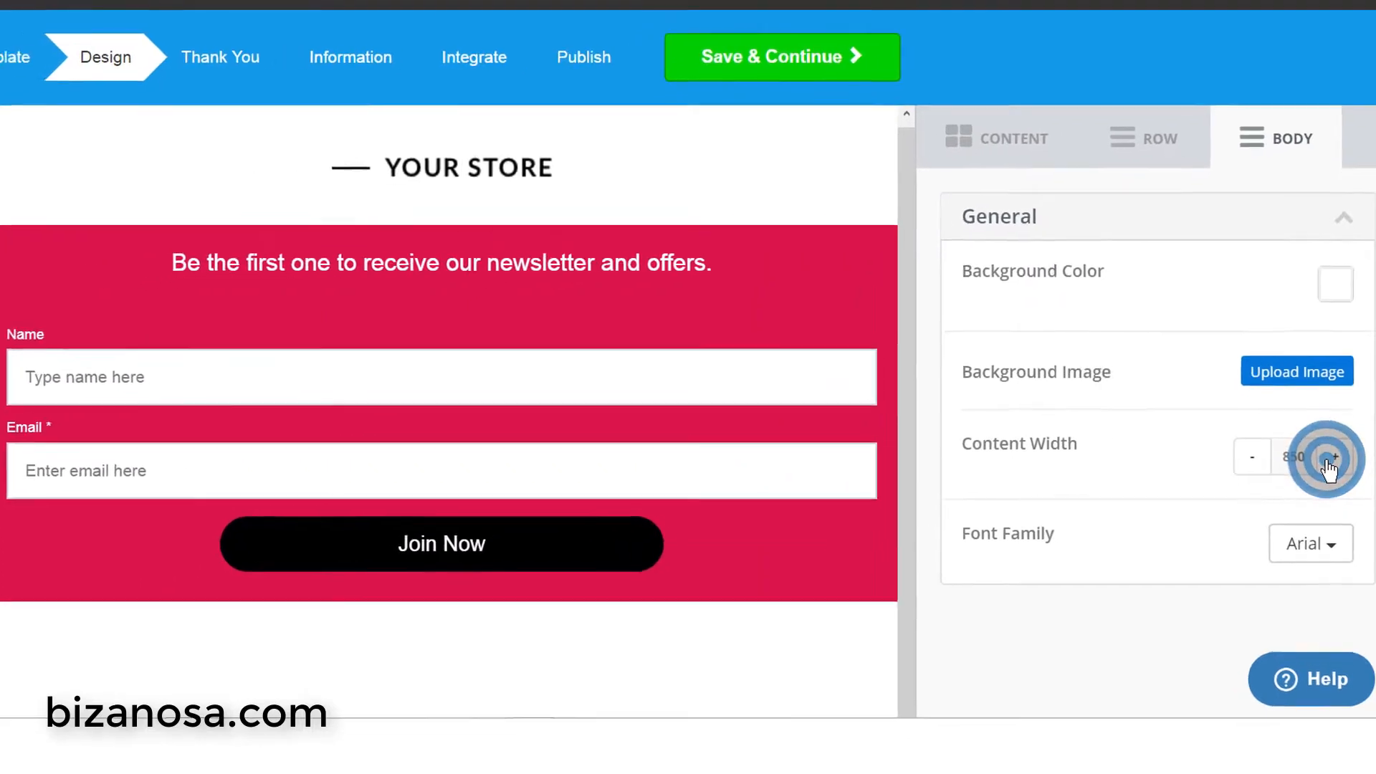
{"action": "left_click", "coordinate": [1330, 468]}
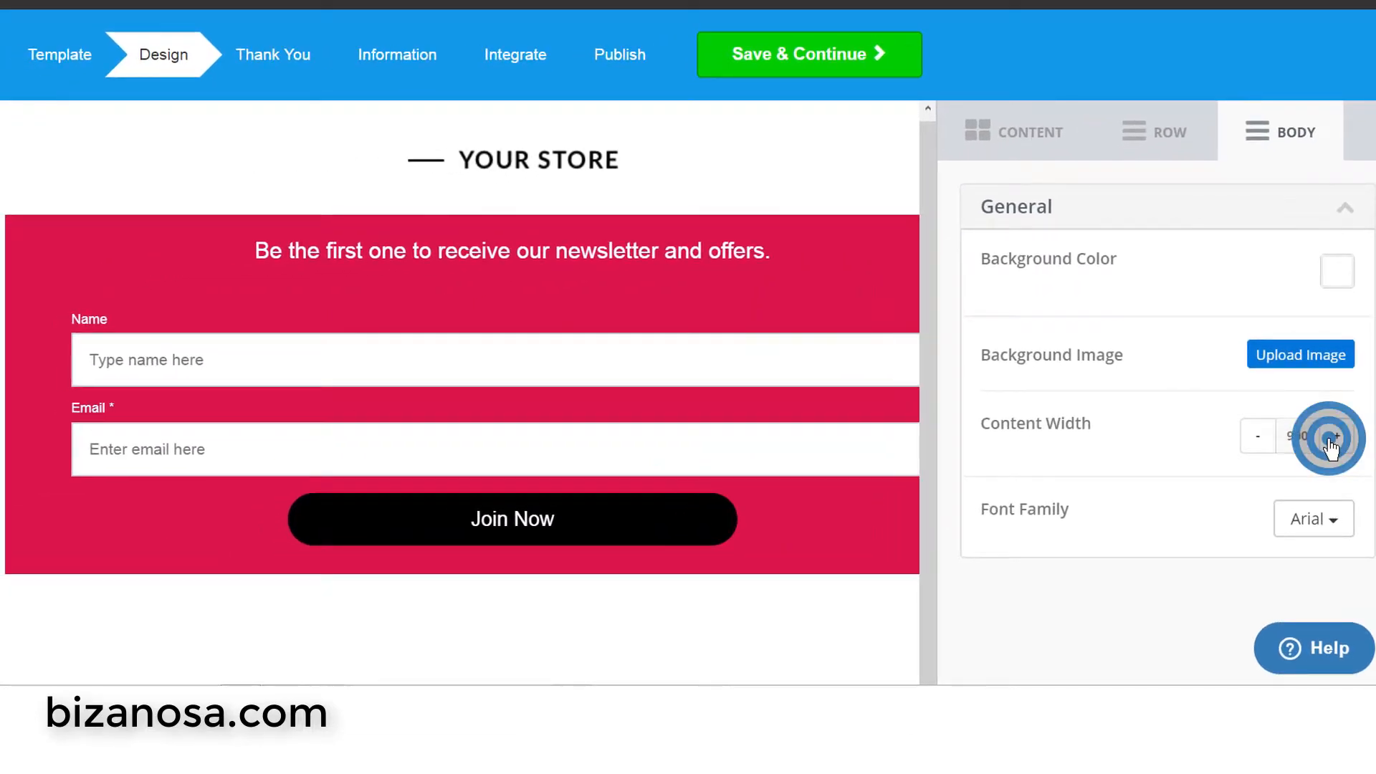
{"action": "left_click", "coordinate": [1329, 468]}
{"action": "left_click", "coordinate": [1331, 439]}
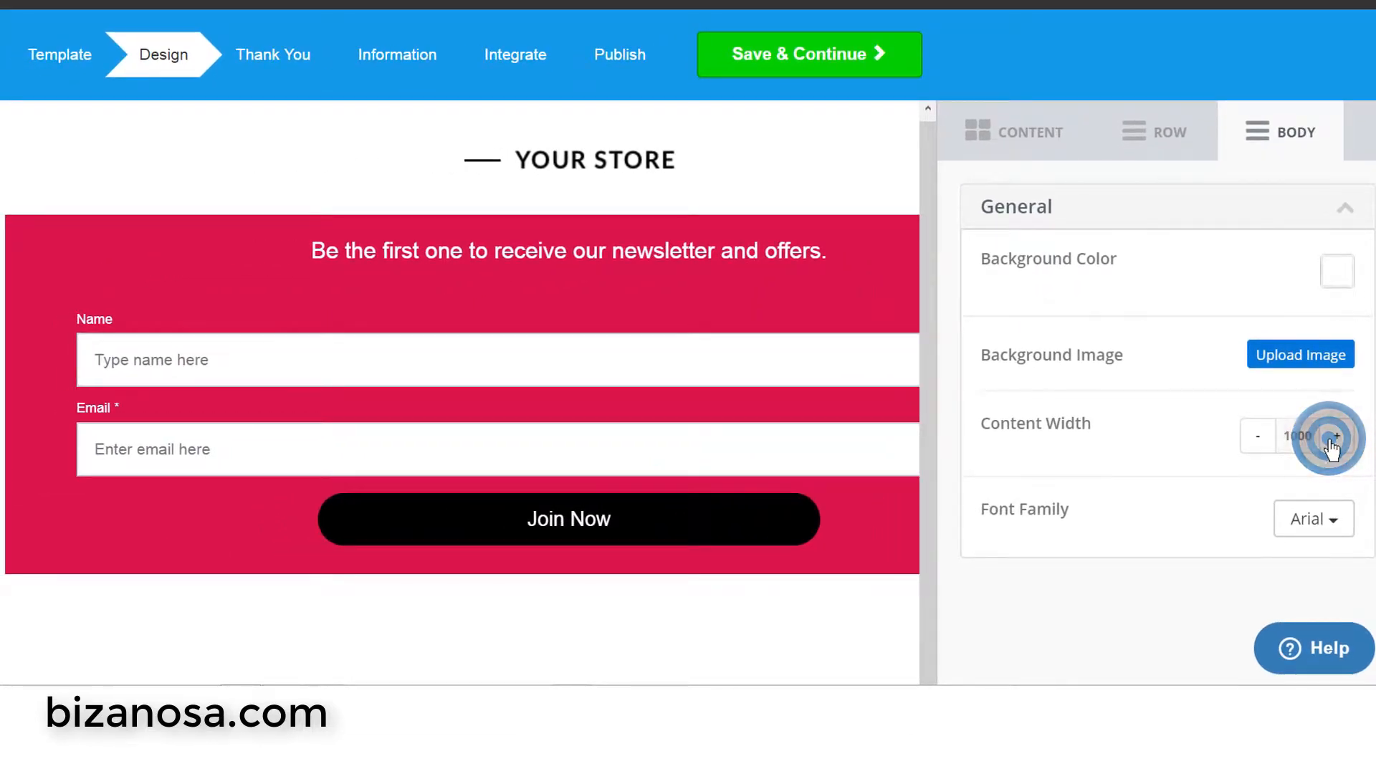
{"action": "left_click", "coordinate": [1259, 439]}
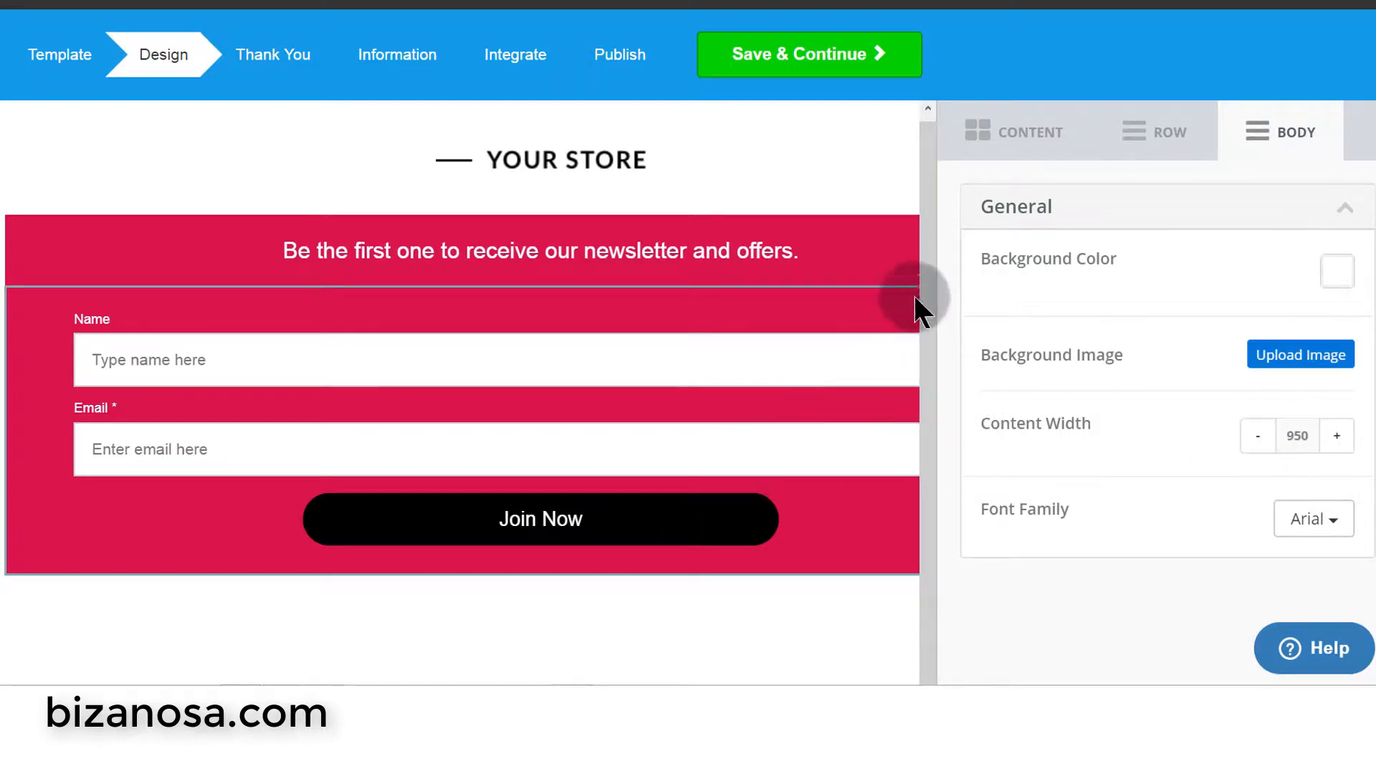
- Replace the "YOUR STORE" logo above the signup form with the image bizanosa-logo-website-top-header.png
{"action": "left_click_drag", "start_coordinate": [926, 243], "coordinate": [931, 213]}
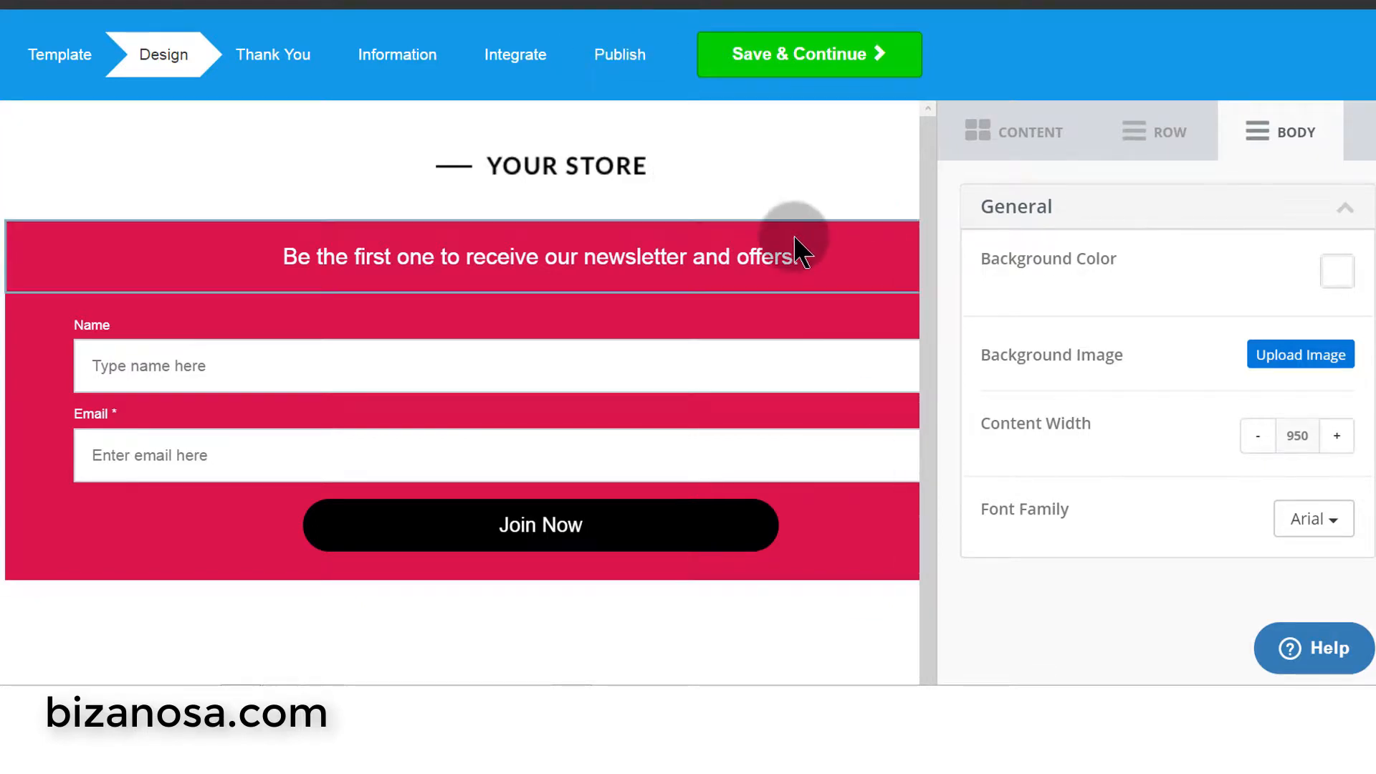
{"action": "left_click", "coordinate": [617, 170]}
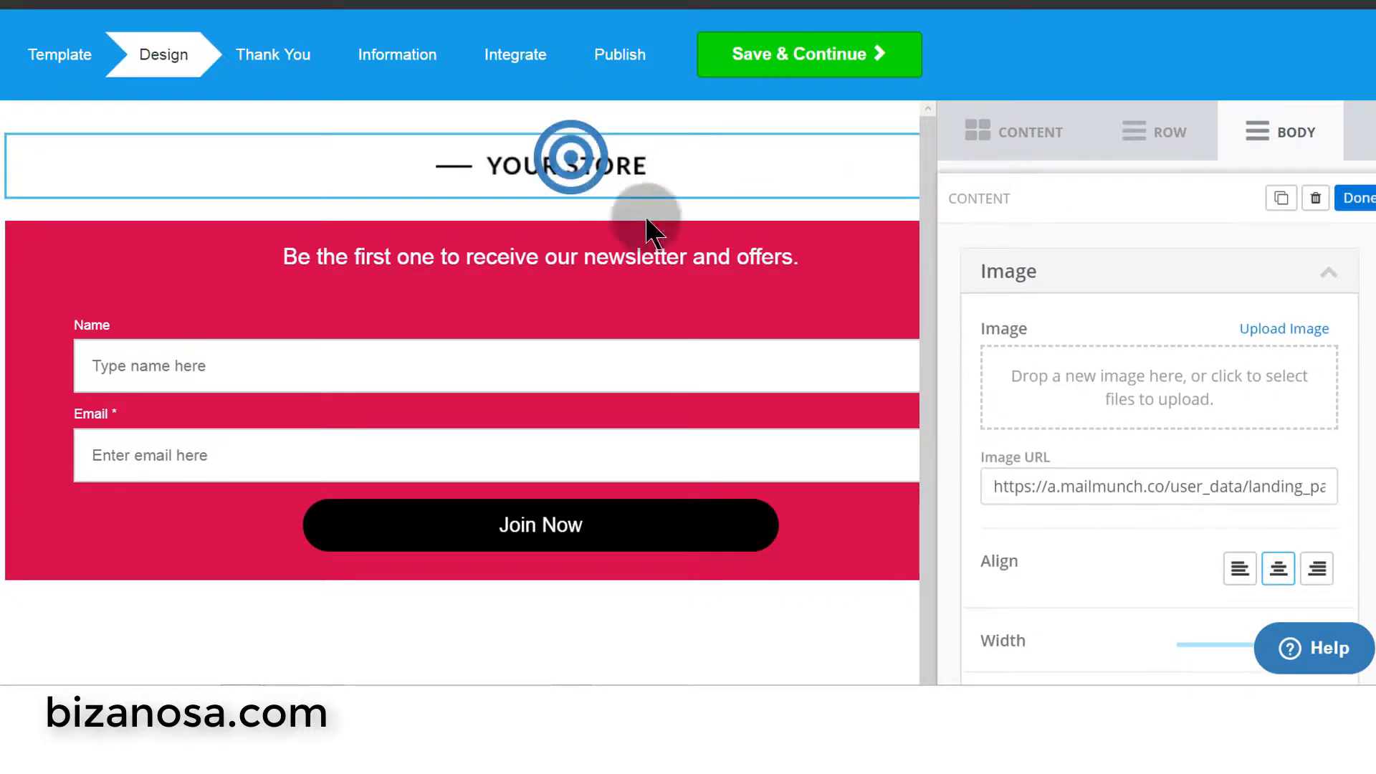
{"action": "left_click", "coordinate": [1284, 326]}
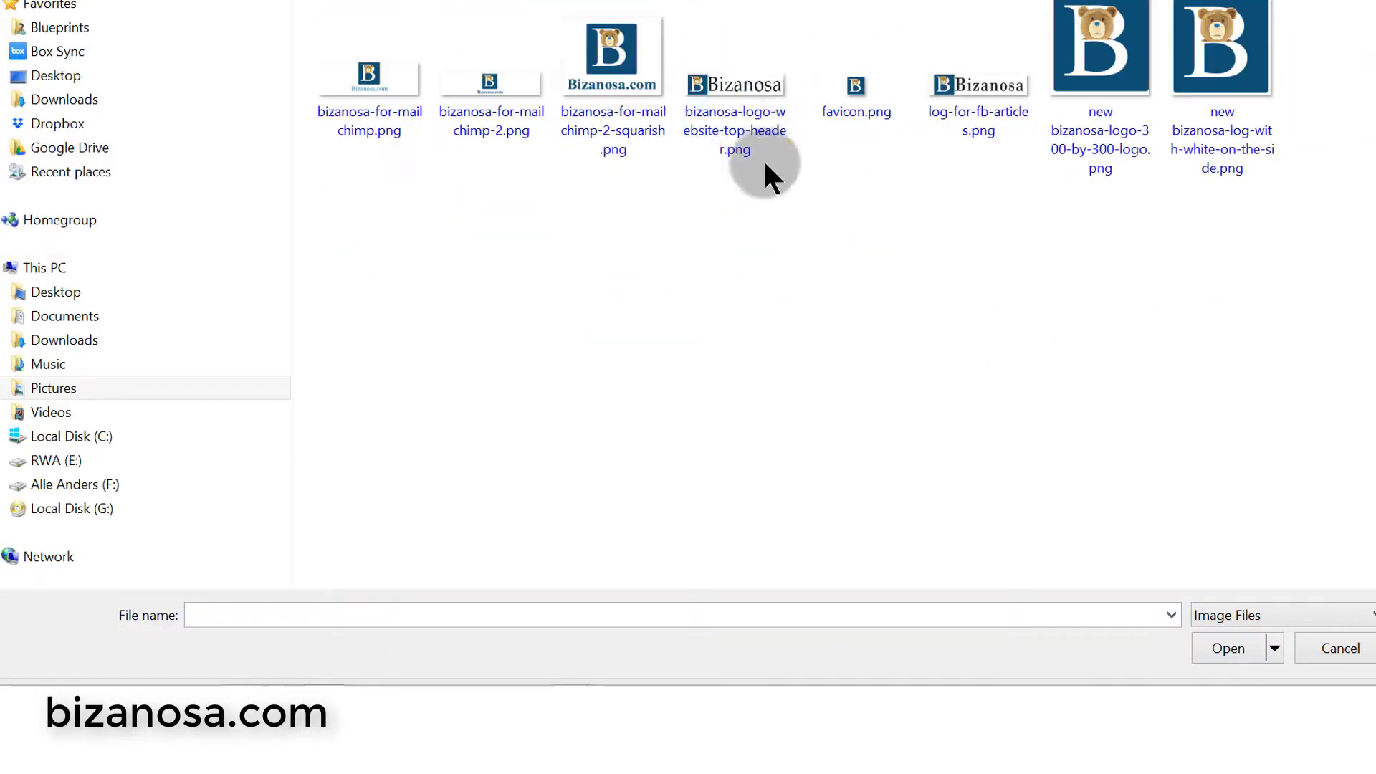
{"action": "double_click", "coordinate": [737, 104]}
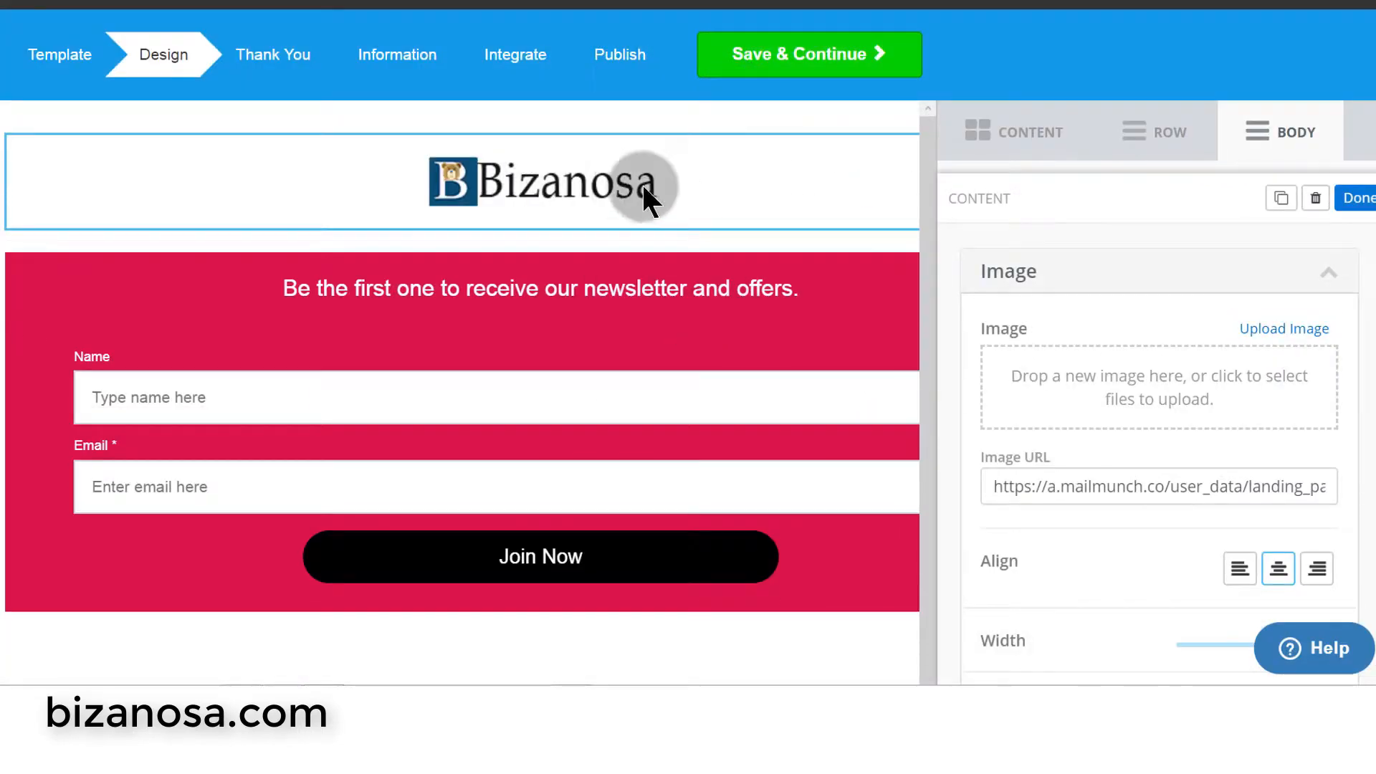
- Insert a two-column row with a wide first column and narrow second column between the Bizanosa logo and the newsletter heading
{"action": "left_click", "coordinate": [931, 170]}
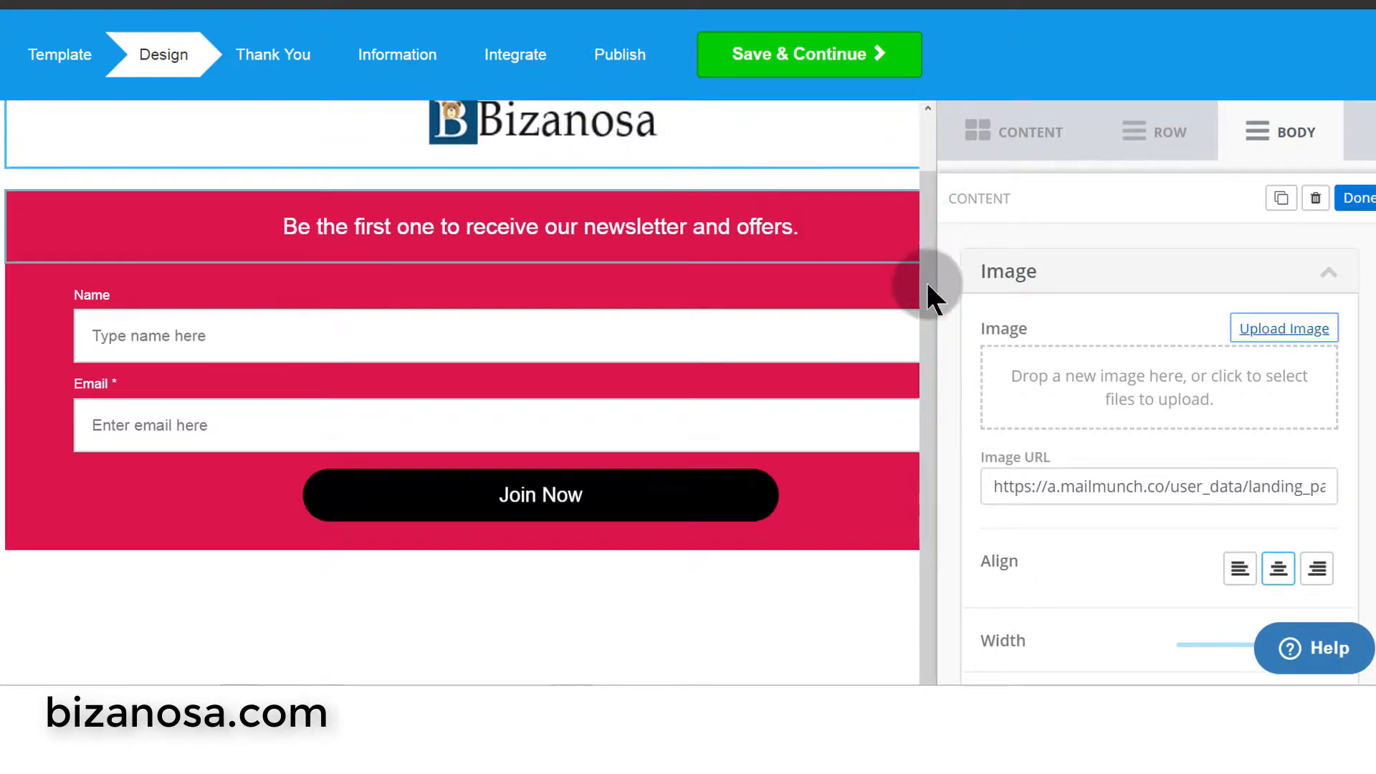
{"action": "left_click", "coordinate": [928, 237]}
{"action": "left_click_drag", "start_coordinate": [932, 245], "coordinate": [939, 129]}
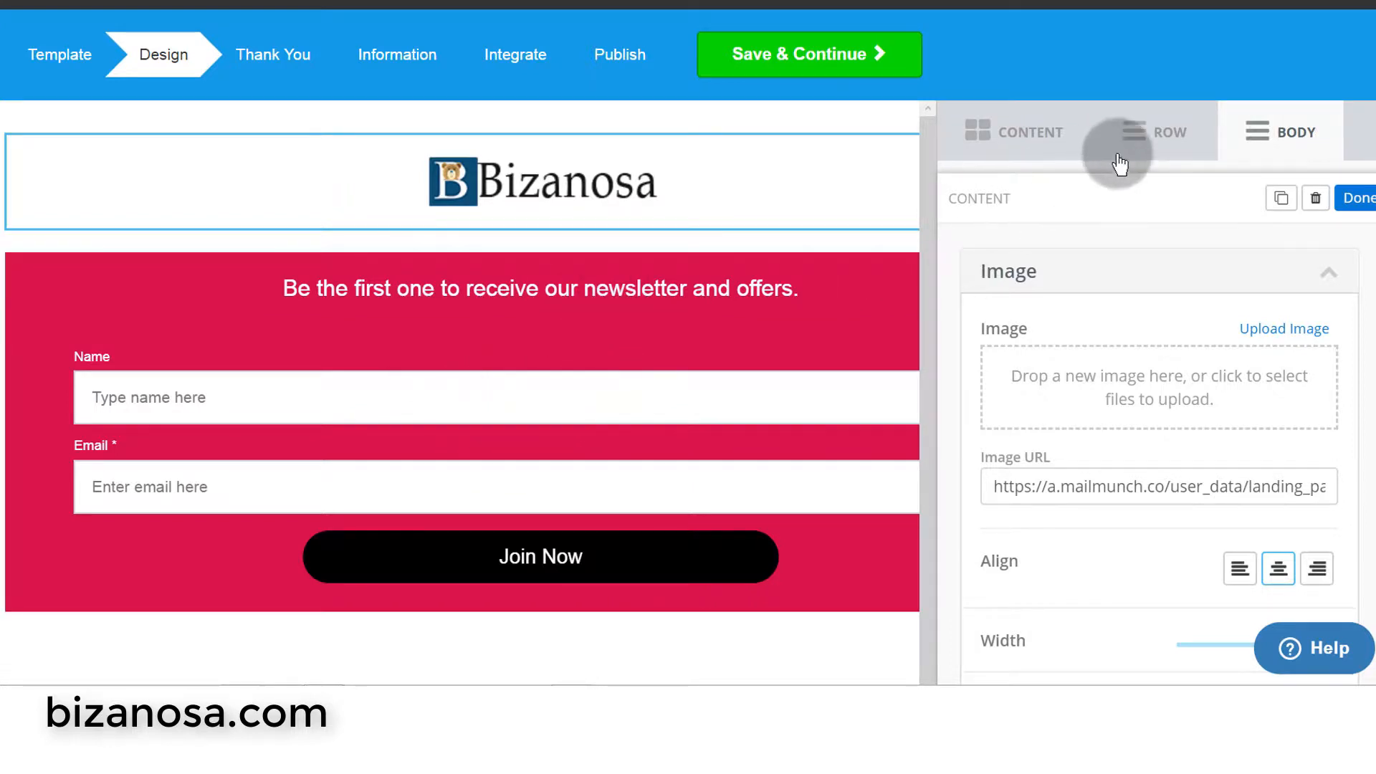
{"action": "left_click", "coordinate": [1161, 133]}
{"action": "scroll", "coordinate": [1152, 375], "scroll_direction": "down", "scroll_amount": 3}
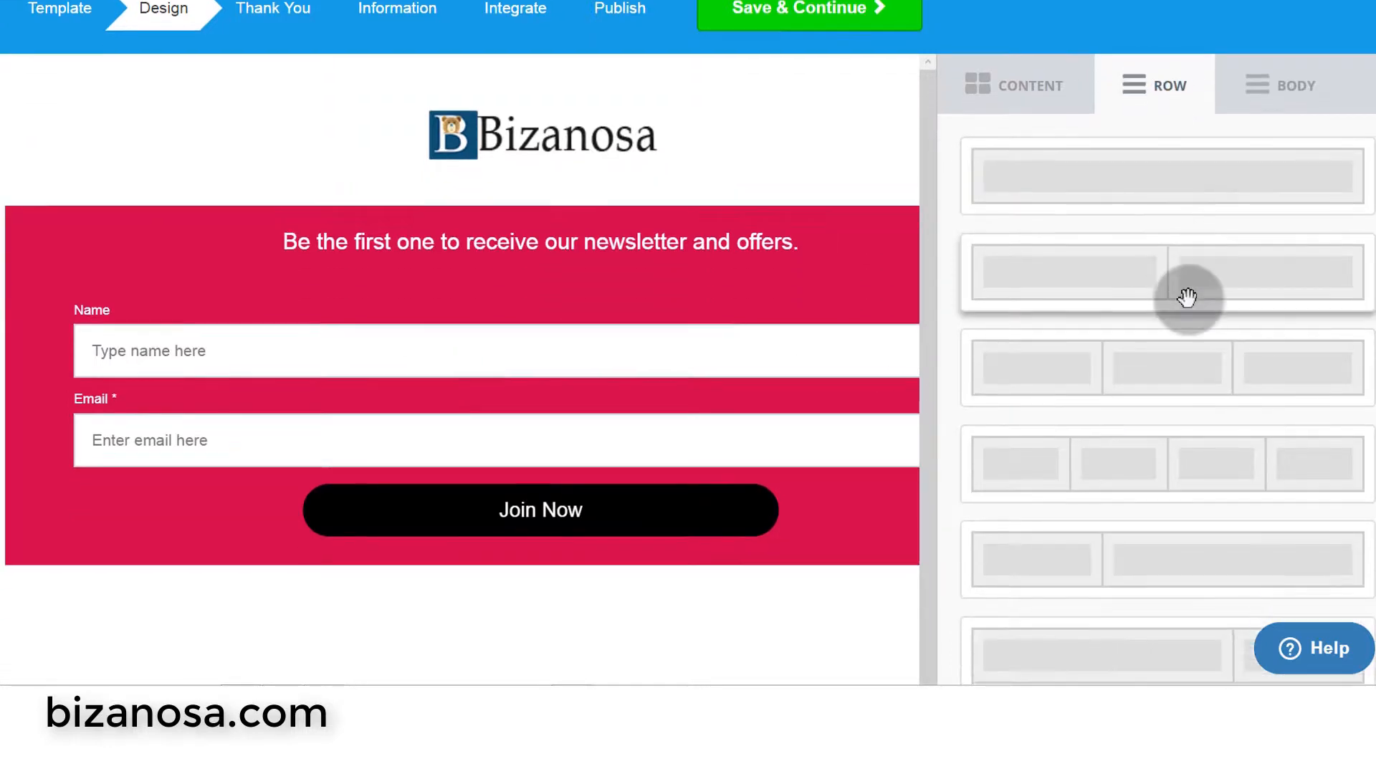
{"action": "scroll", "coordinate": [1145, 412], "scroll_direction": "down", "scroll_amount": 1}
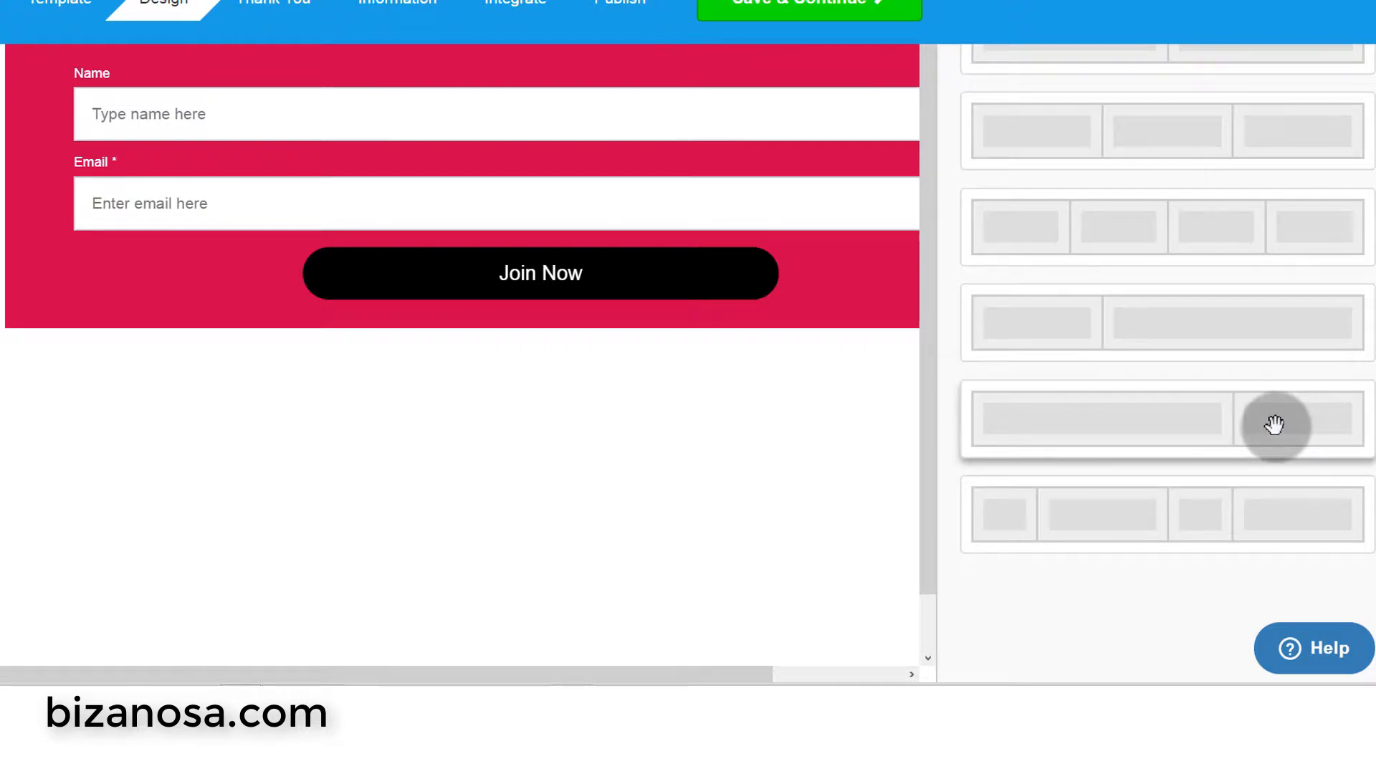
{"action": "left_click_drag", "start_coordinate": [1275, 425], "coordinate": [666, 305]}
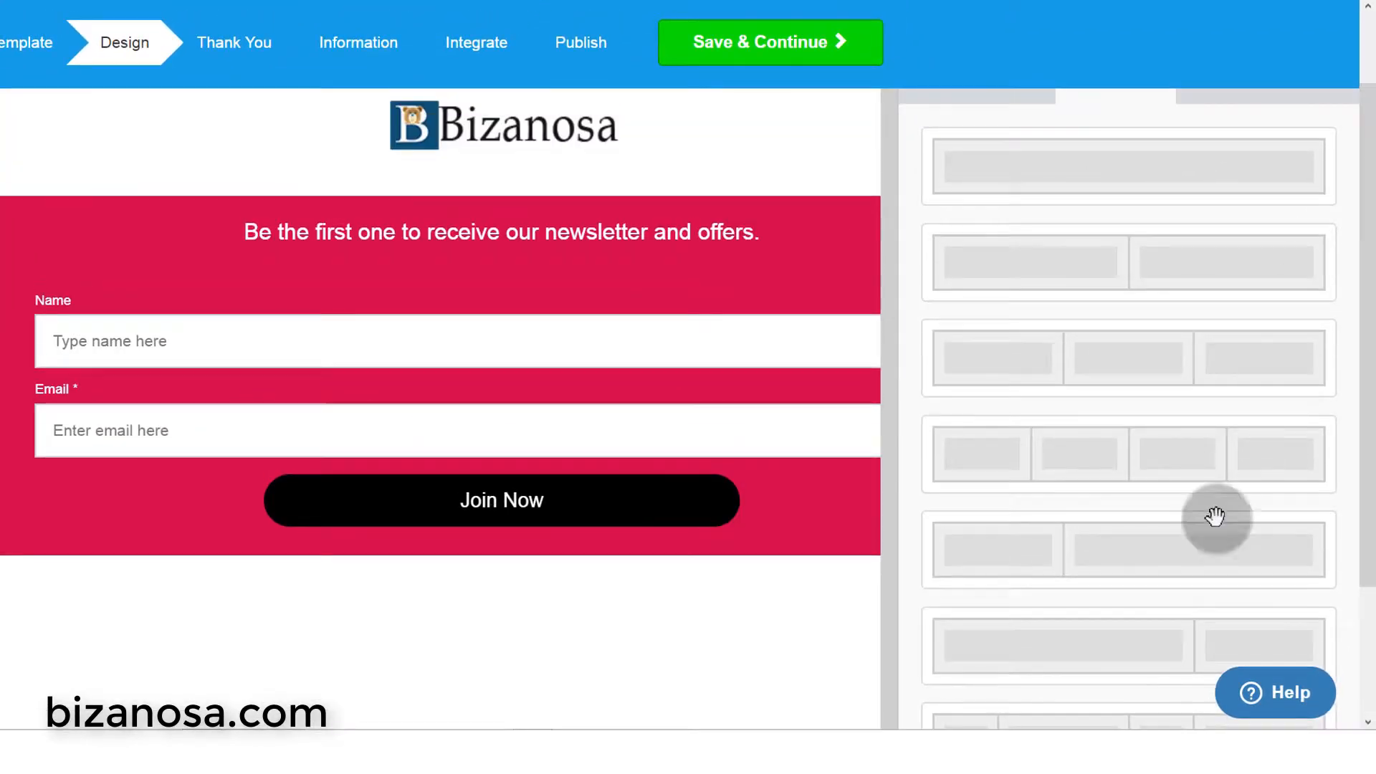
{"action": "left_click_drag", "start_coordinate": [1097, 651], "coordinate": [463, 185]}
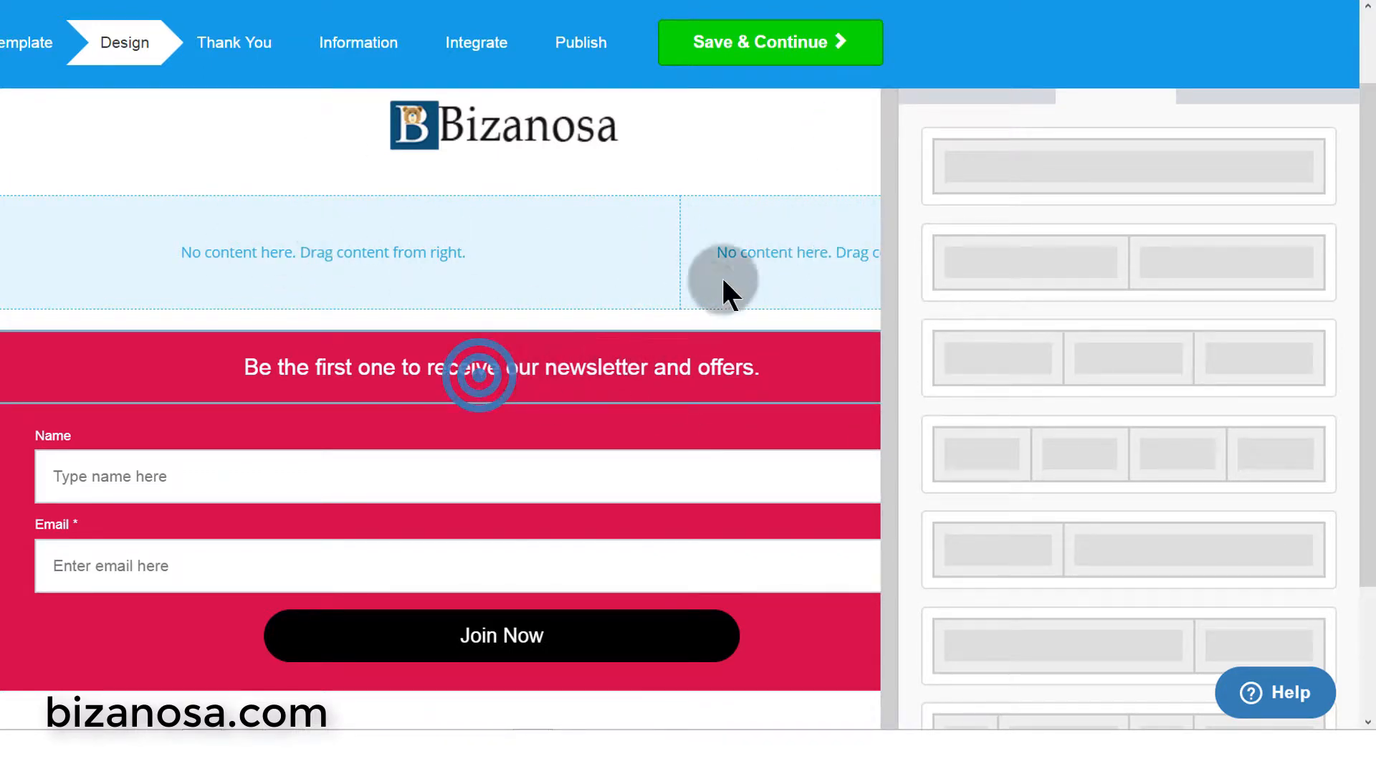
- Move the newsletter heading text from the red row into the narrow column of the two-column row
{"action": "left_click", "coordinate": [592, 383]}
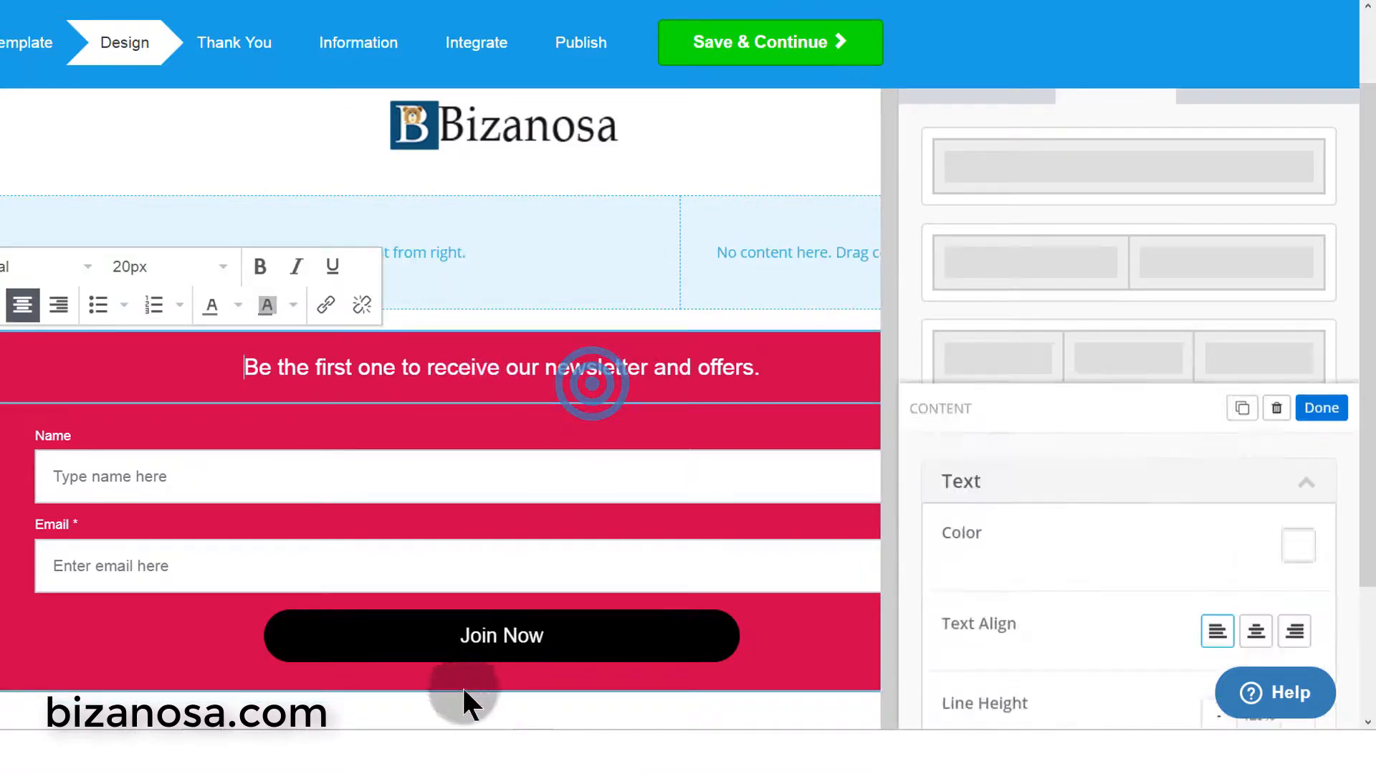
{"action": "left_click", "coordinate": [893, 394]}
{"action": "left_click_drag", "start_coordinate": [692, 714], "coordinate": [885, 713]}
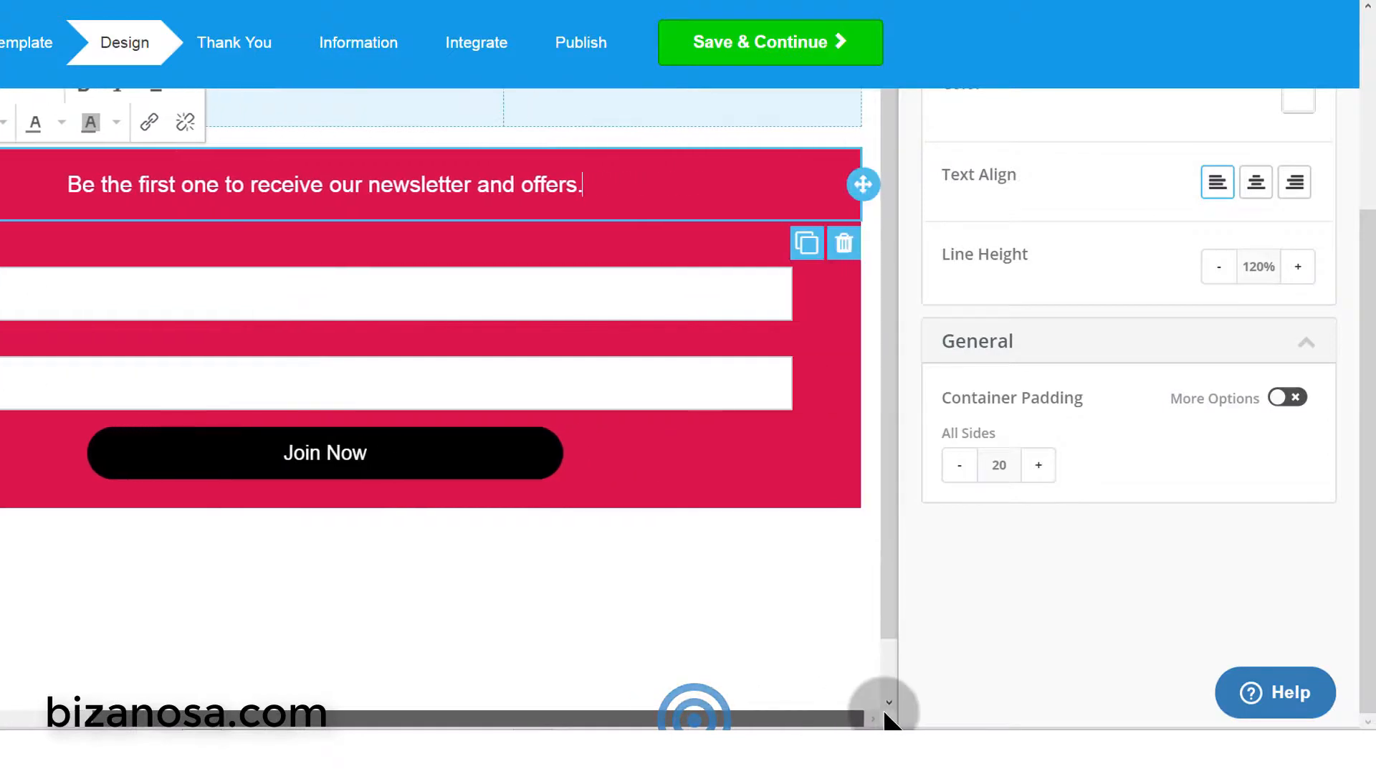
{"action": "left_click_drag", "start_coordinate": [865, 469], "coordinate": [778, 336]}
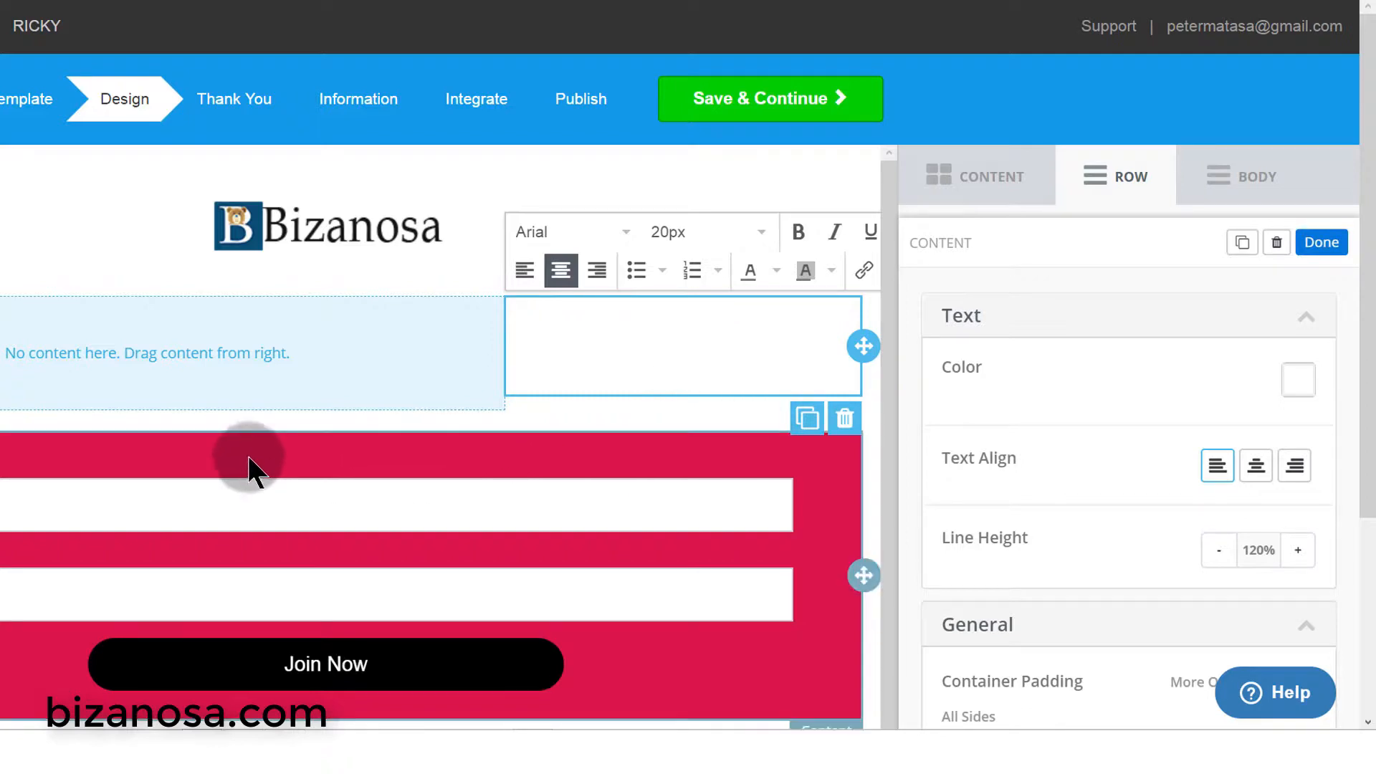
{"action": "left_click", "coordinate": [669, 335]}
{"action": "left_click_drag", "start_coordinate": [500, 288], "coordinate": [498, 285]}
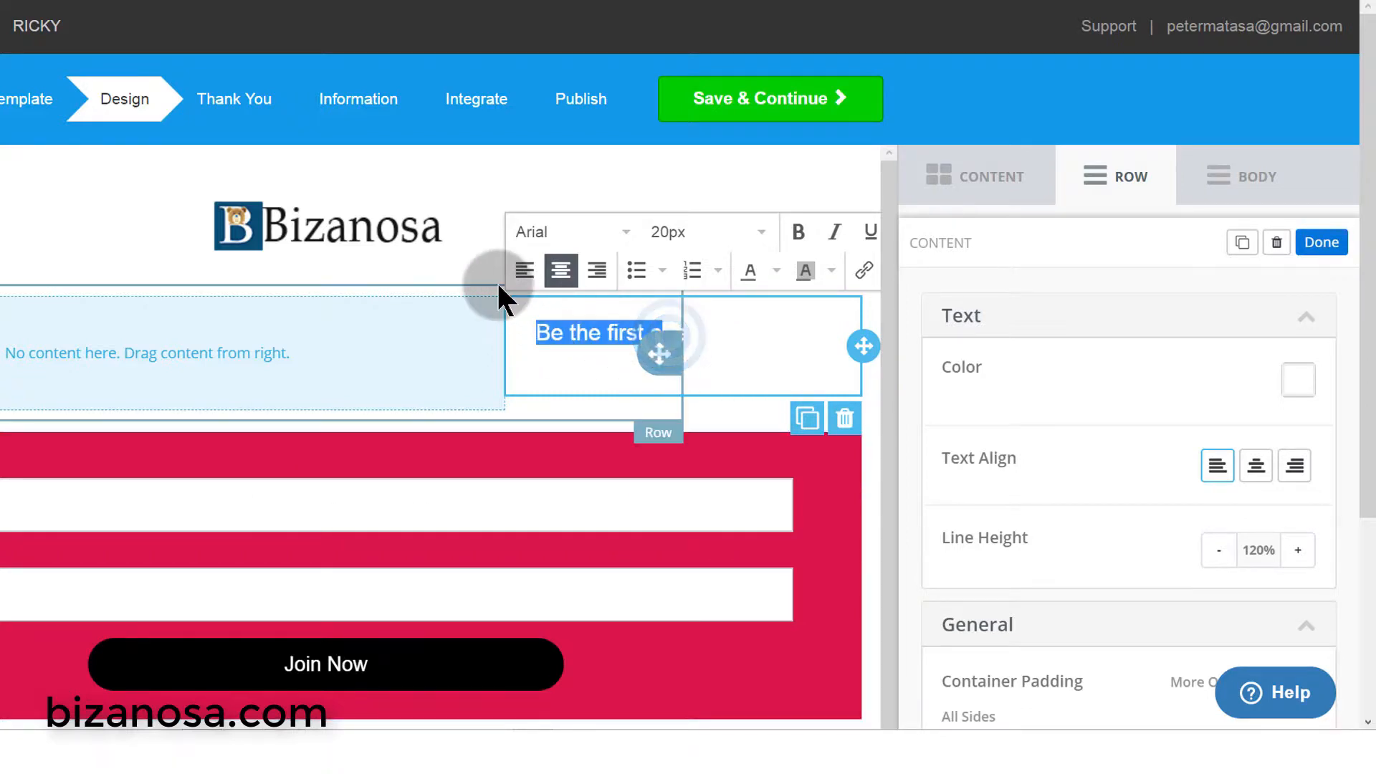
{"action": "left_click", "coordinate": [719, 333]}
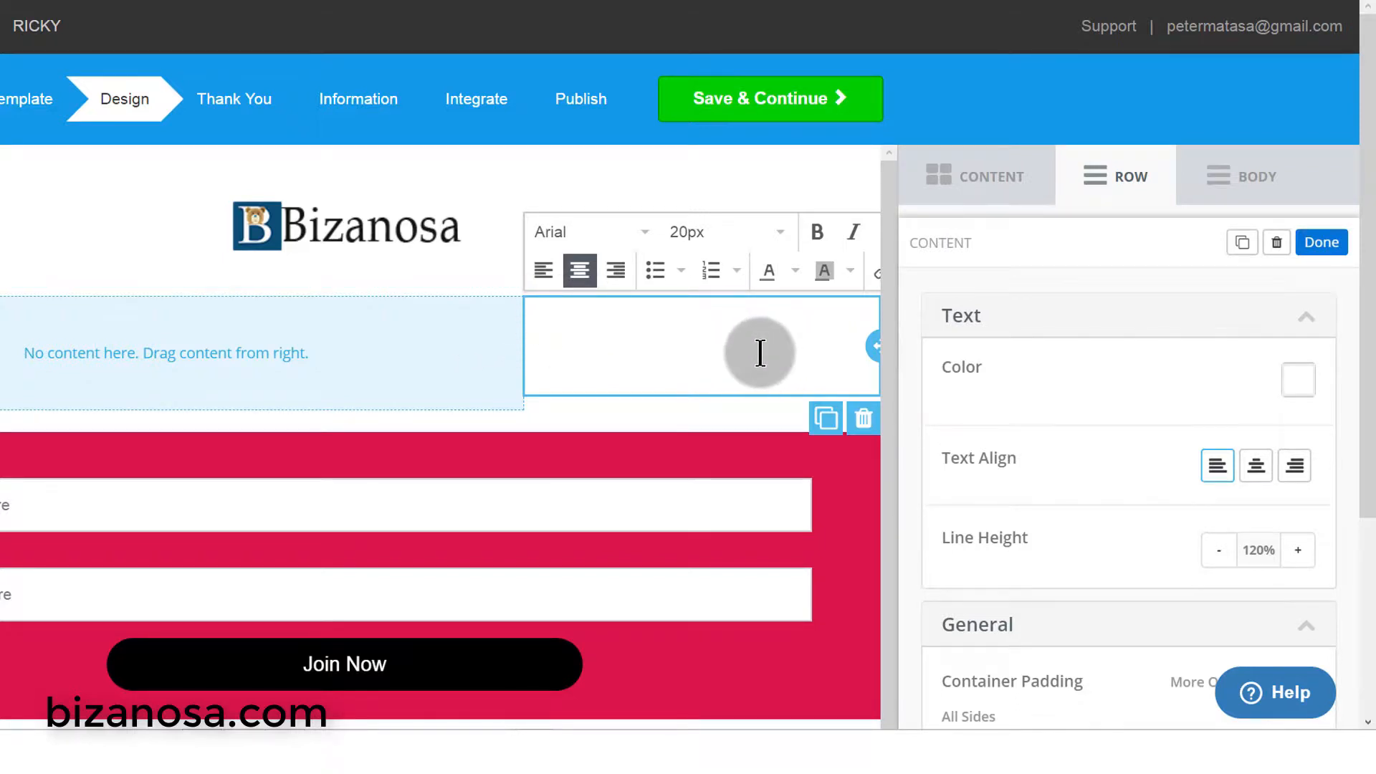
- Move the signup form out of the red row into the narrow column, directly below the newsletter heading
{"action": "left_click_drag", "start_coordinate": [892, 389], "coordinate": [909, 435]}
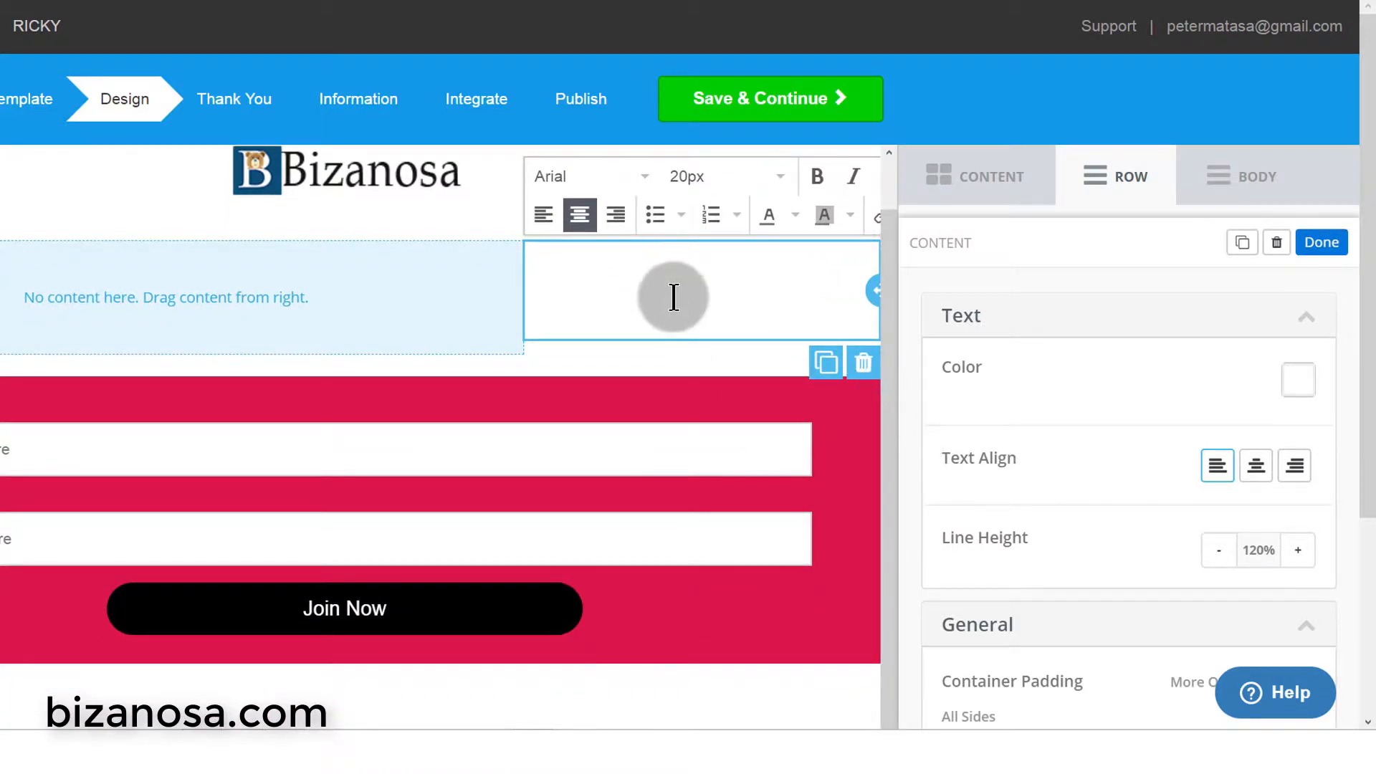
{"action": "left_click", "coordinate": [872, 518]}
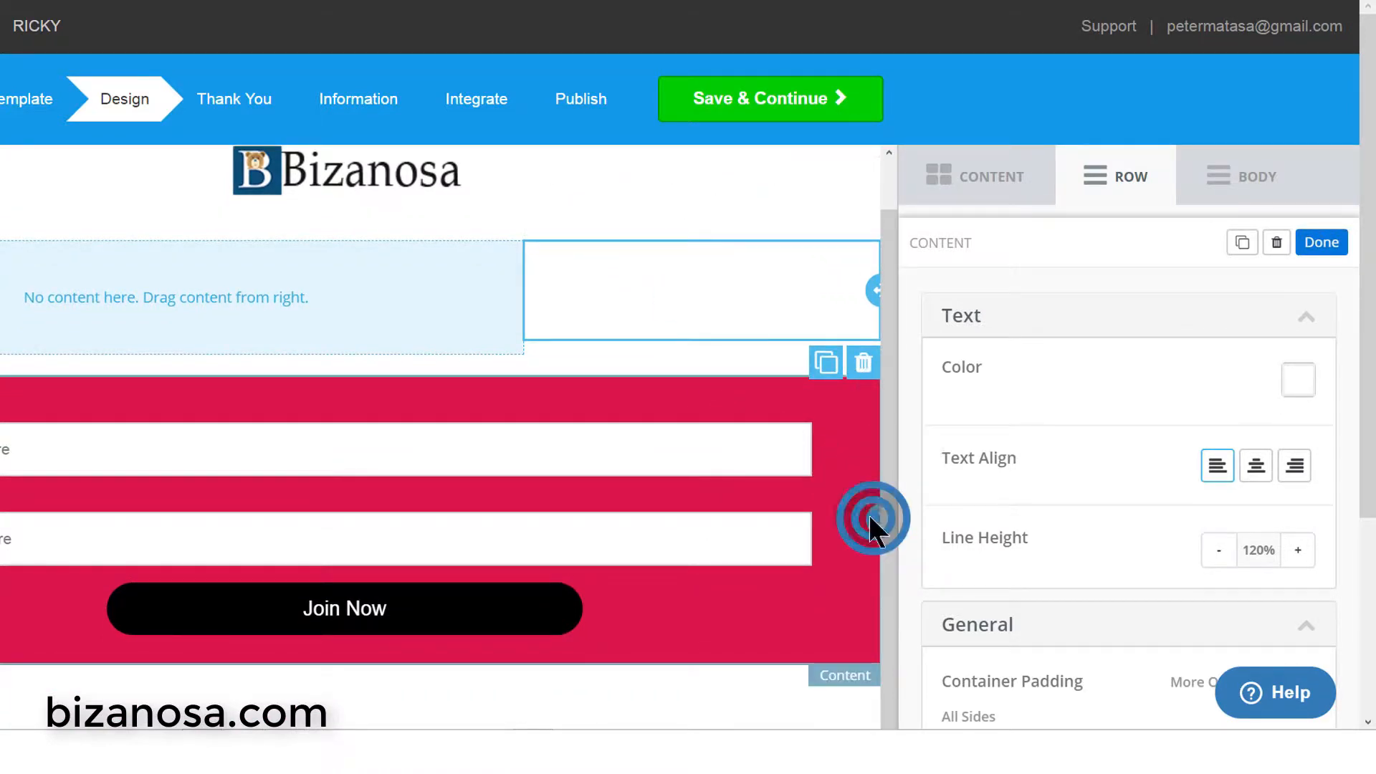
{"action": "left_click_drag", "start_coordinate": [872, 518], "coordinate": [720, 365]}
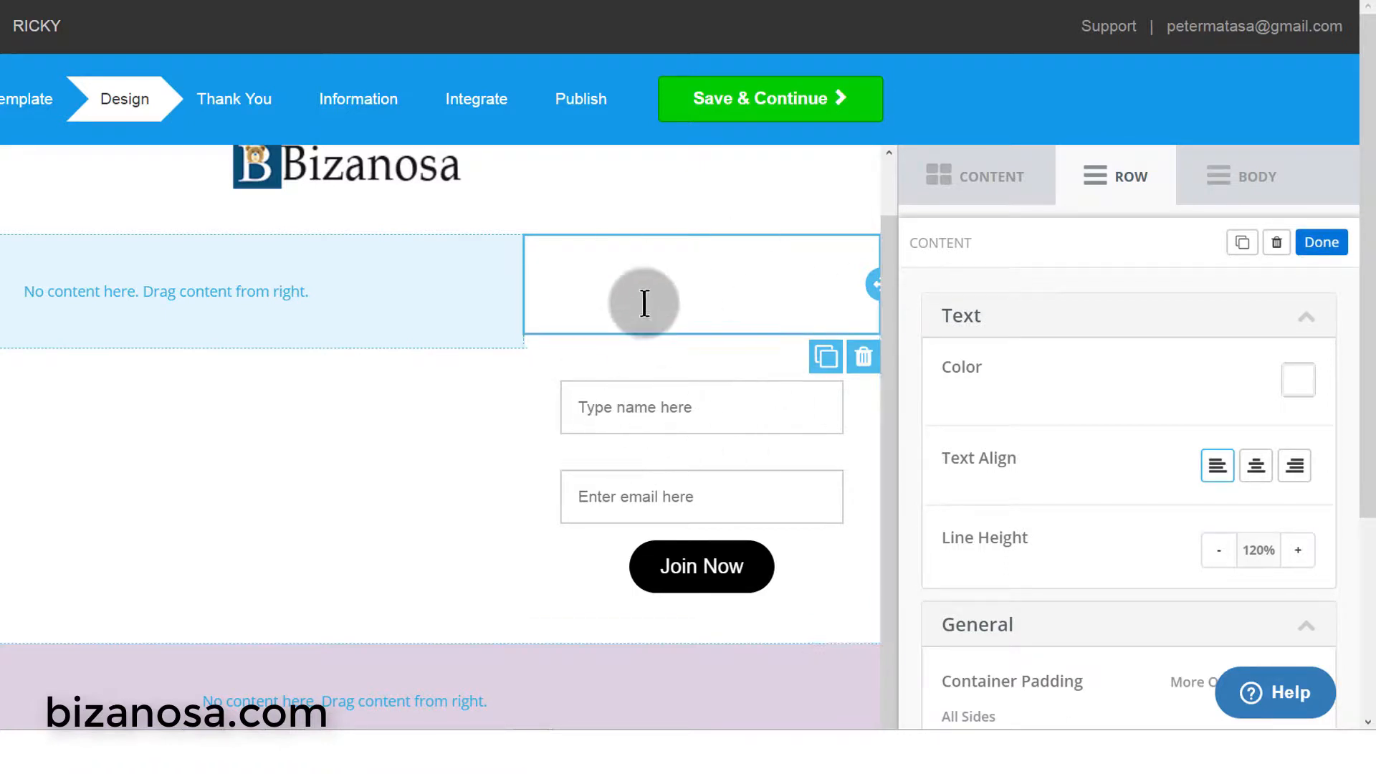
{"action": "left_click", "coordinate": [891, 343]}
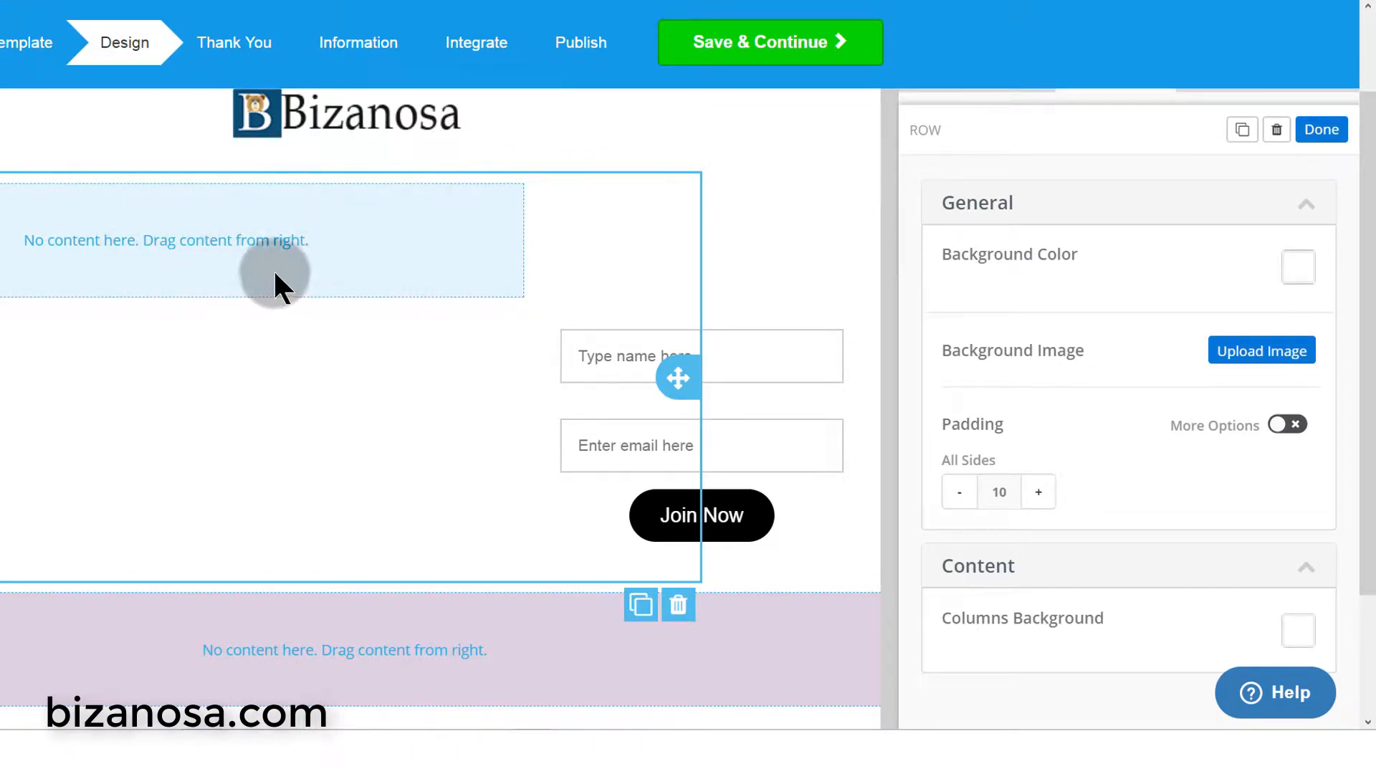
{"action": "scroll", "coordinate": [424, 349], "scroll_direction": "down", "scroll_amount": 3}
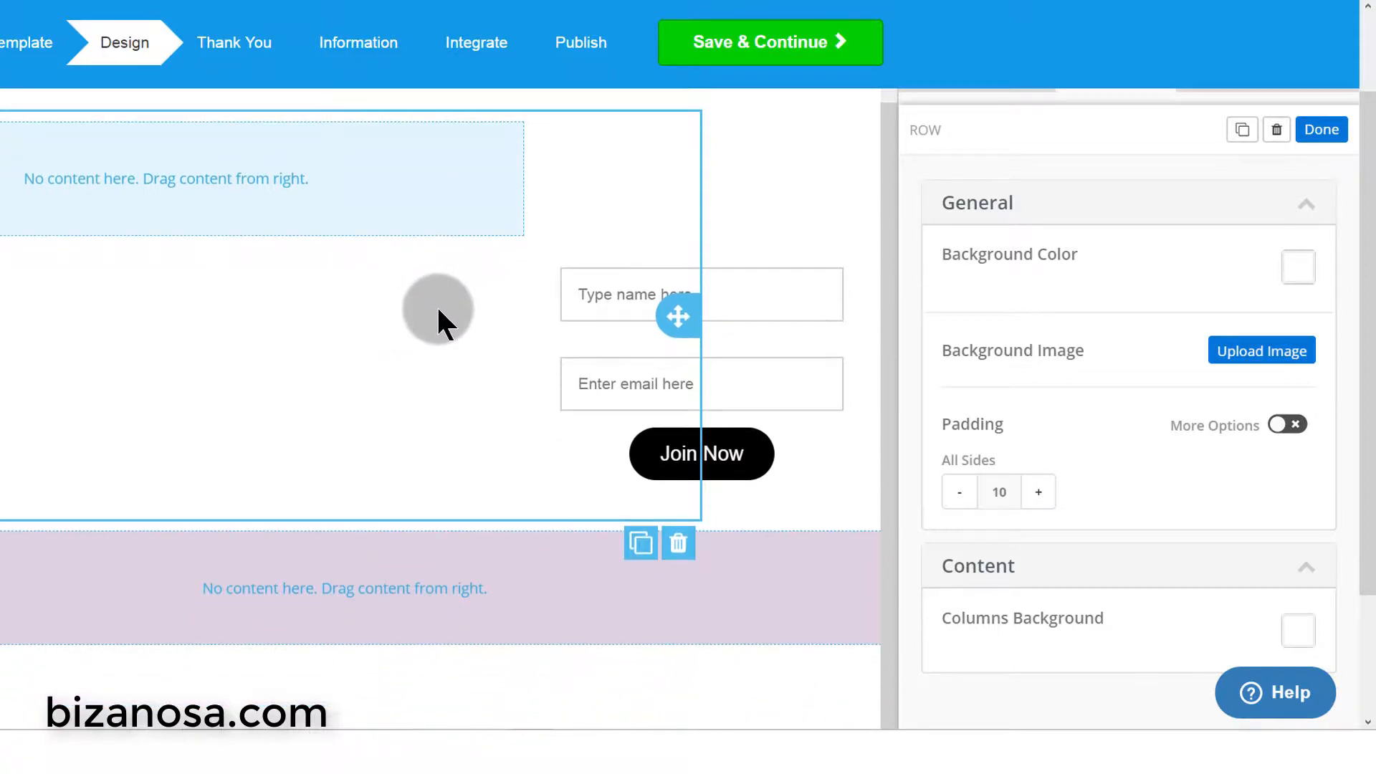
{"action": "scroll", "coordinate": [423, 275], "scroll_direction": "up", "scroll_amount": 1}
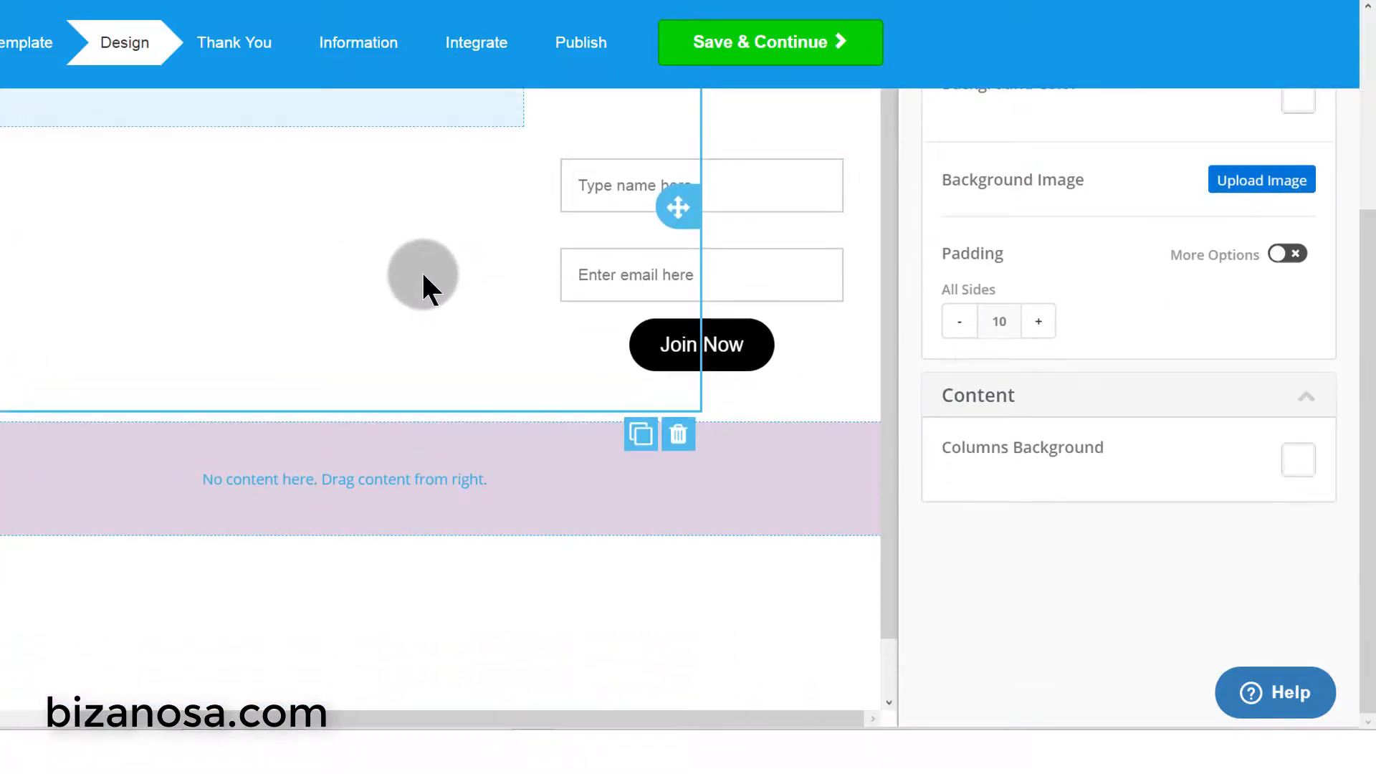
{"action": "left_click_drag", "start_coordinate": [889, 250], "coordinate": [889, 152]}
{"action": "left_click_drag", "start_coordinate": [1364, 292], "coordinate": [1358, 101]}
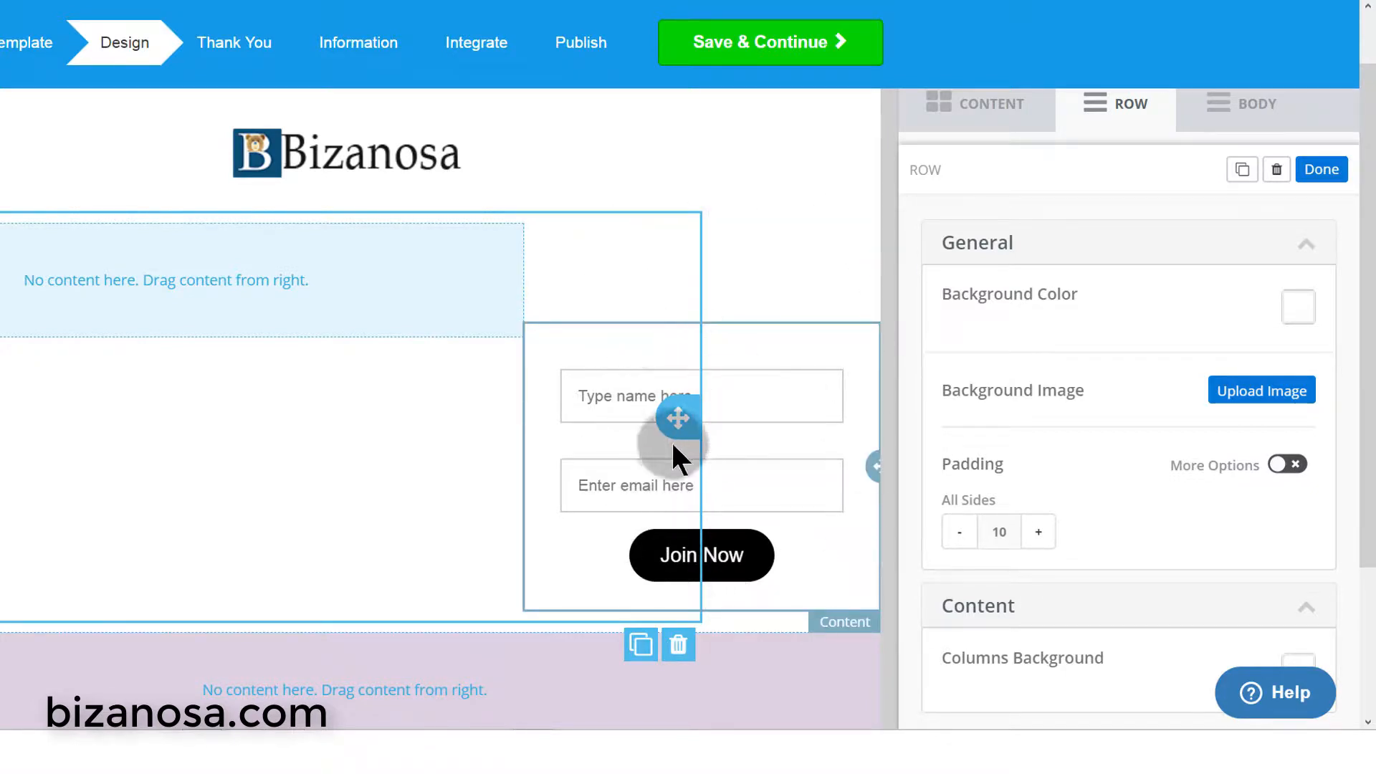
{"action": "scroll", "coordinate": [162, 459], "scroll_direction": "down", "scroll_amount": 1}
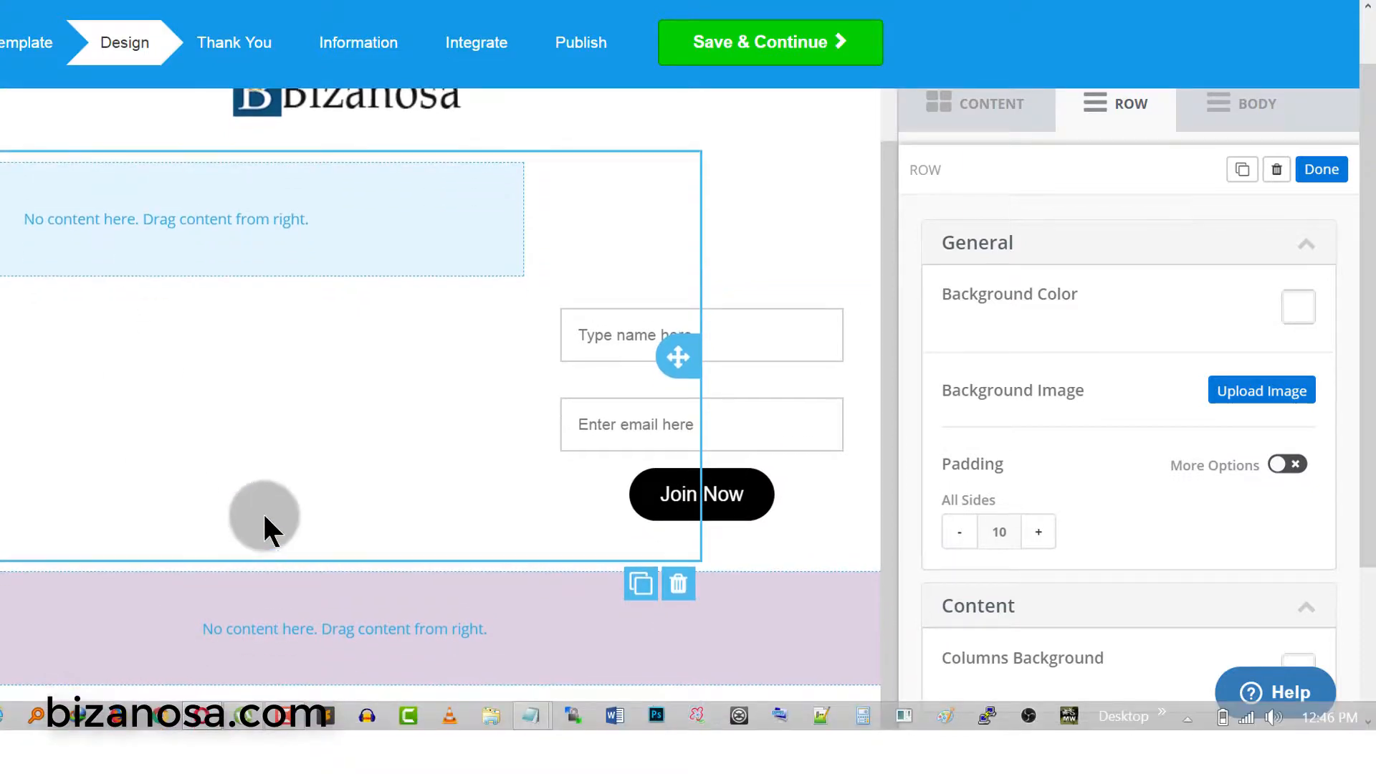
{"action": "scroll", "coordinate": [263, 511], "scroll_direction": "up", "scroll_amount": 1}
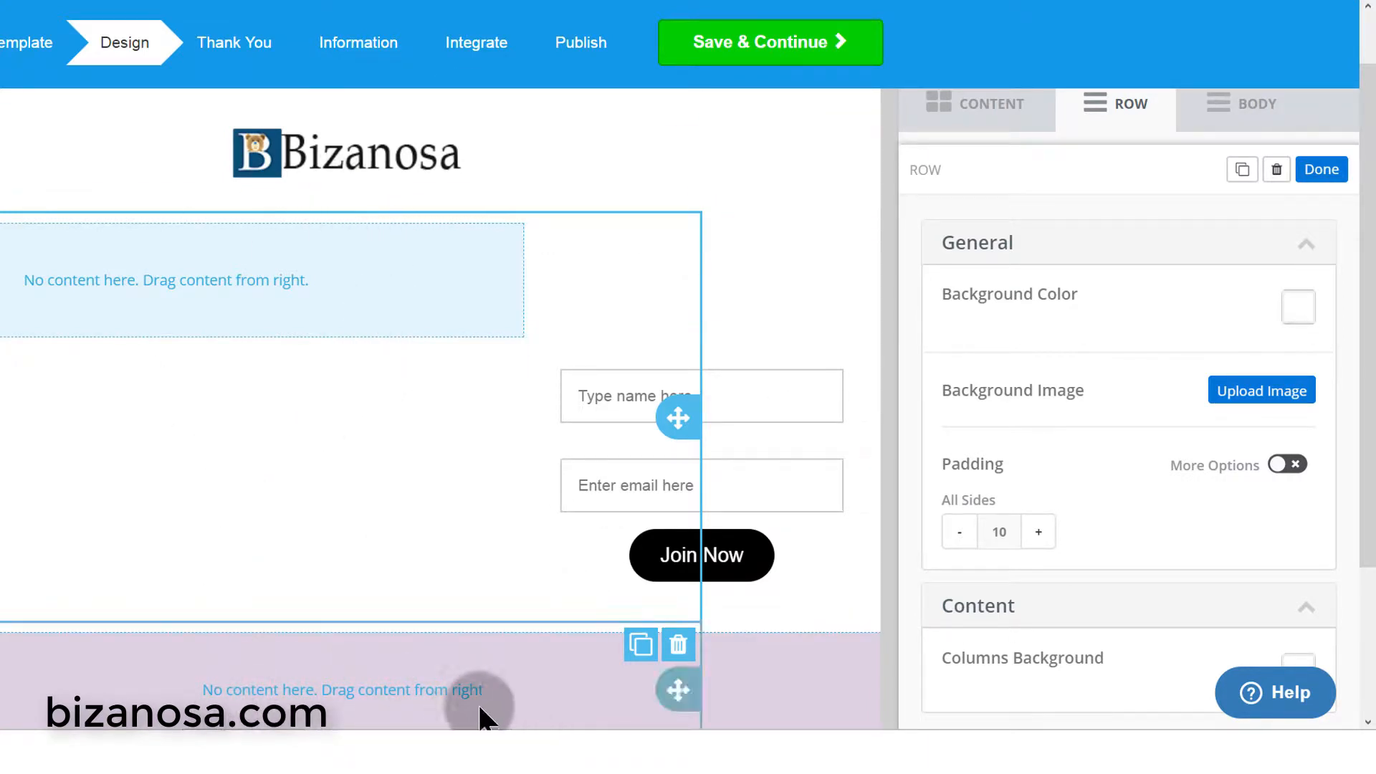
- Switch to the Free Bluehost Tutorial page, open its video on YouTube and bring up the video's embed code
{"action": "mouse_move", "coordinate": [184, 725]}
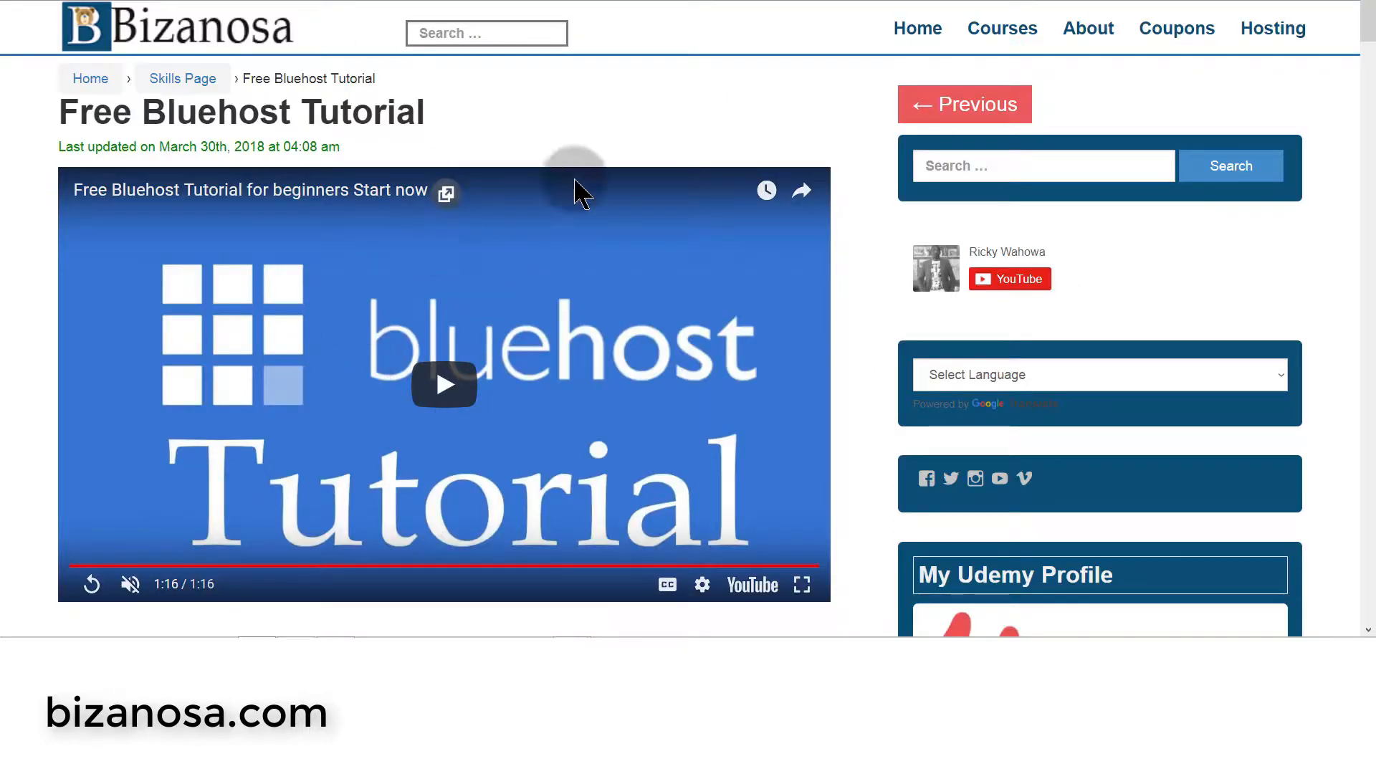
{"action": "left_click", "coordinate": [764, 599]}
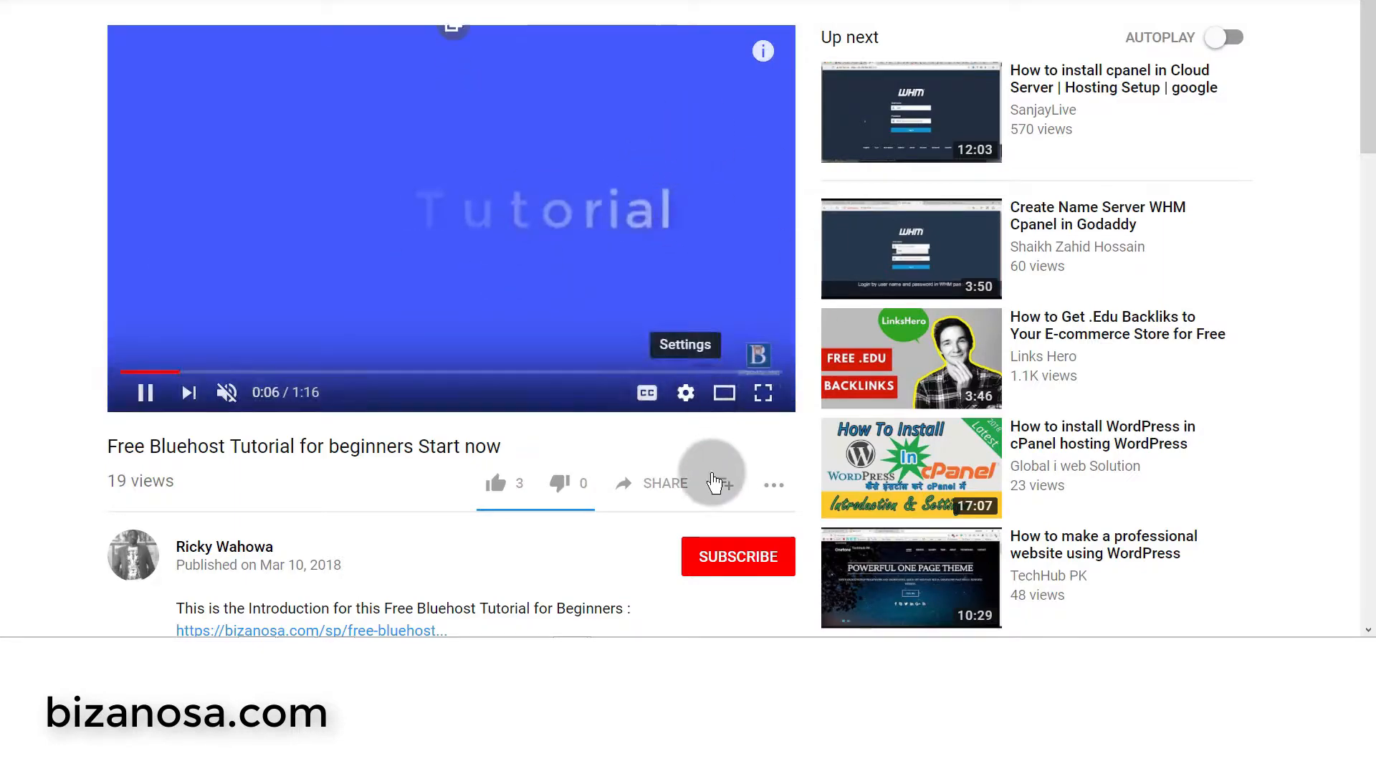
{"action": "left_click", "coordinate": [665, 483]}
{"action": "left_click", "coordinate": [975, 437]}
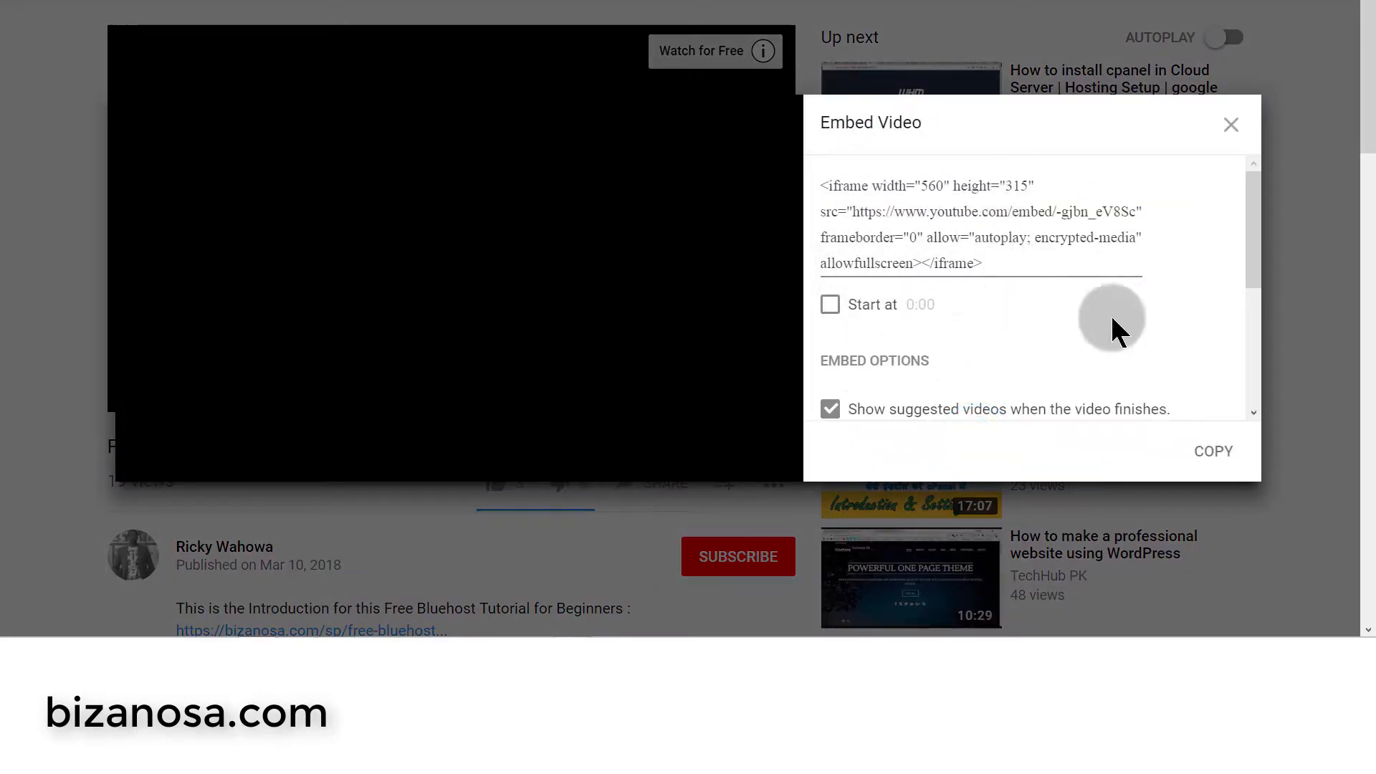
- Disable suggested videos when the video finishes and copy the full iframe embed code
{"action": "left_click", "coordinate": [832, 410]}
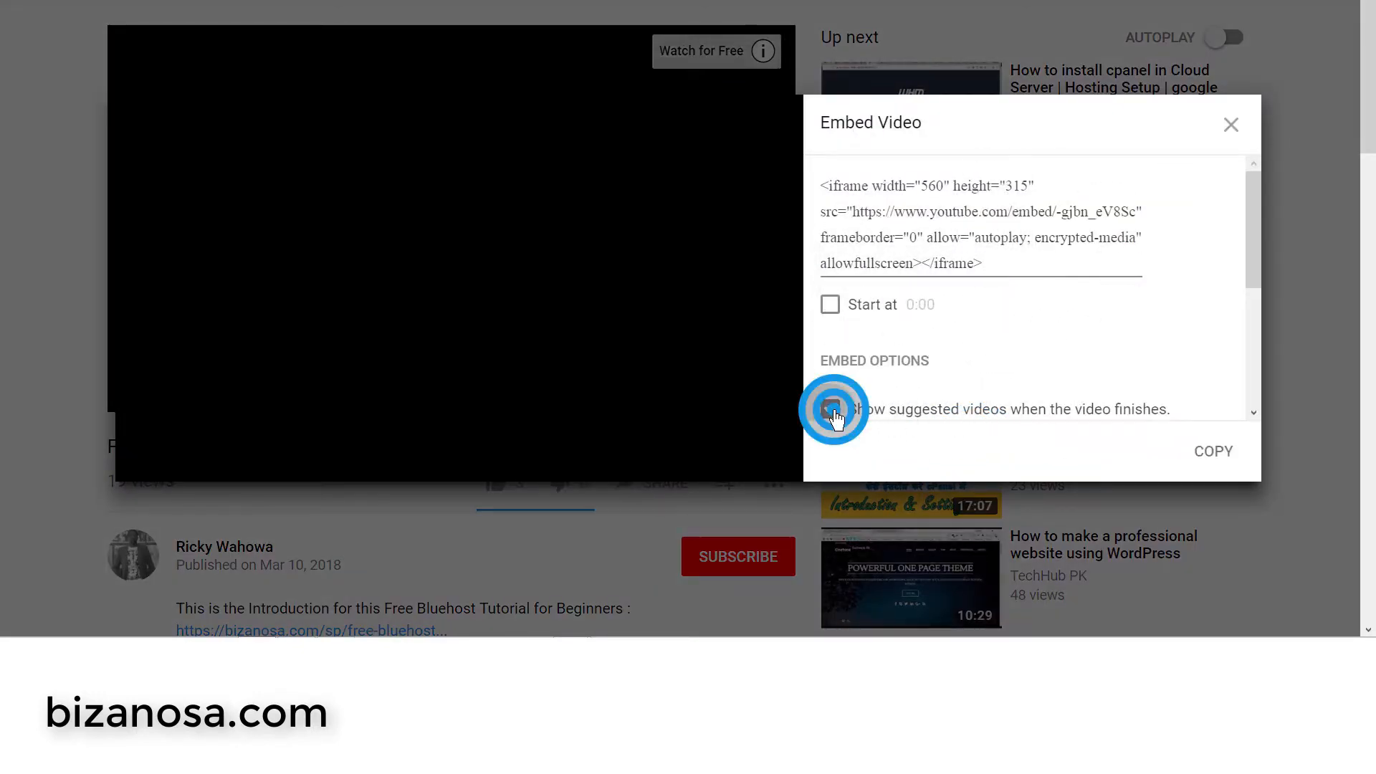
{"action": "left_click", "coordinate": [941, 241]}
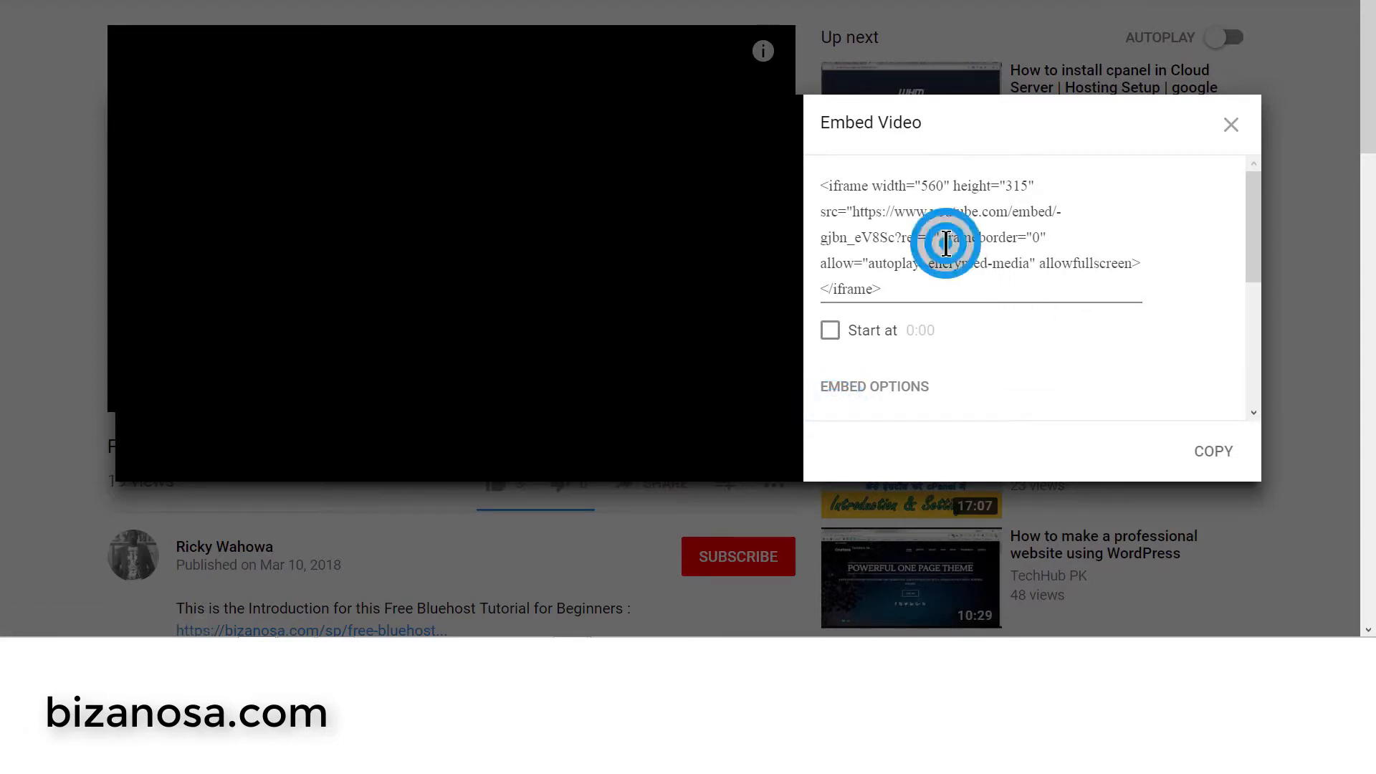
{"action": "right_click", "coordinate": [946, 244]}
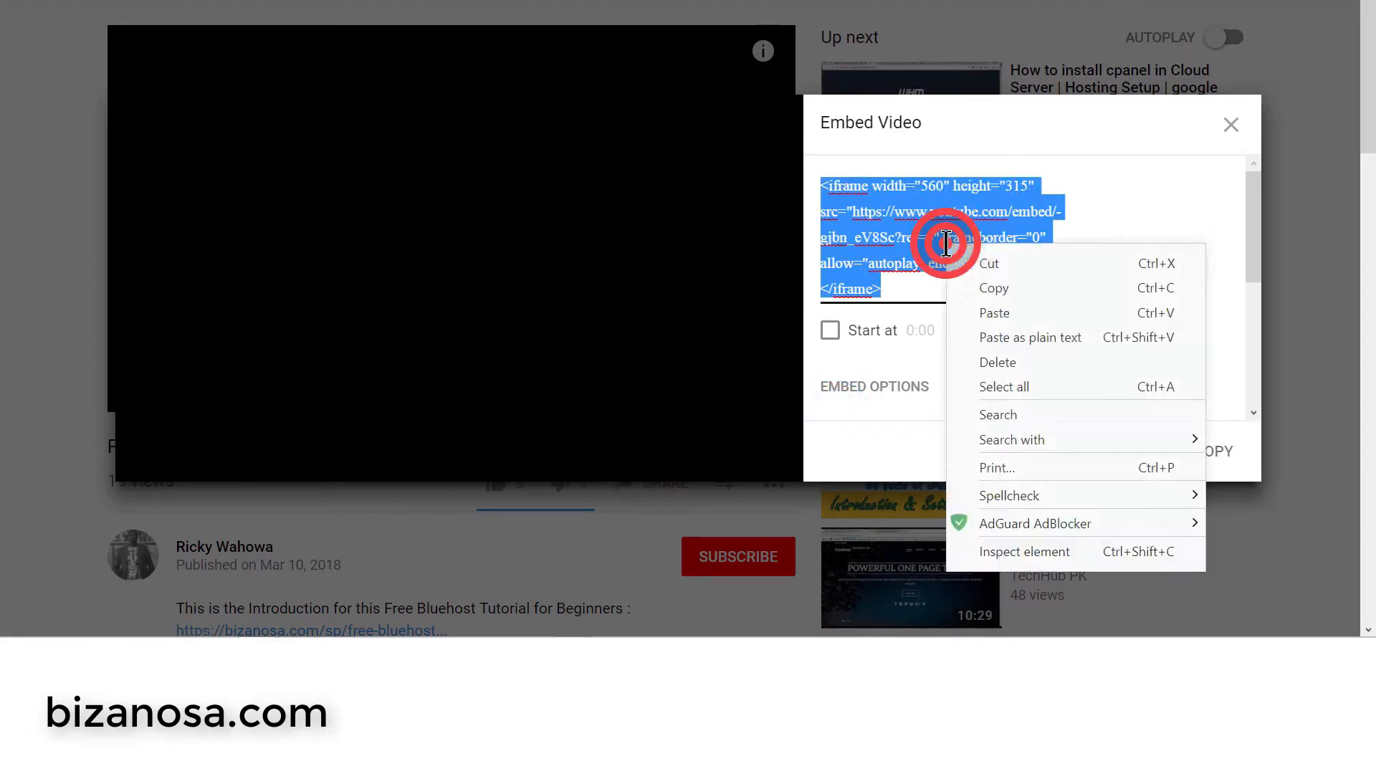
{"action": "left_click", "coordinate": [1004, 291]}
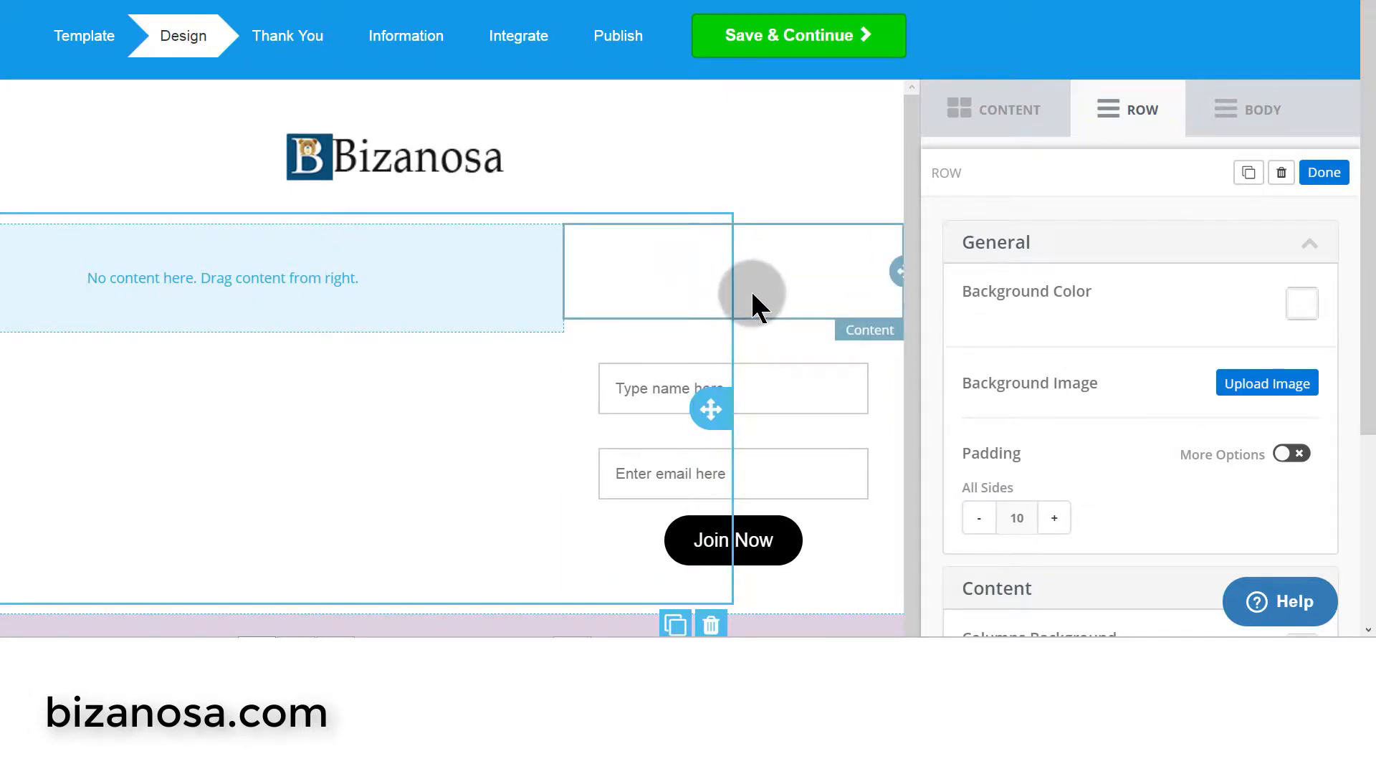
- Switch back to the MailMunch landing page and add an HTML block to the empty wide column beside the signup form
{"action": "left_click", "coordinate": [989, 121]}
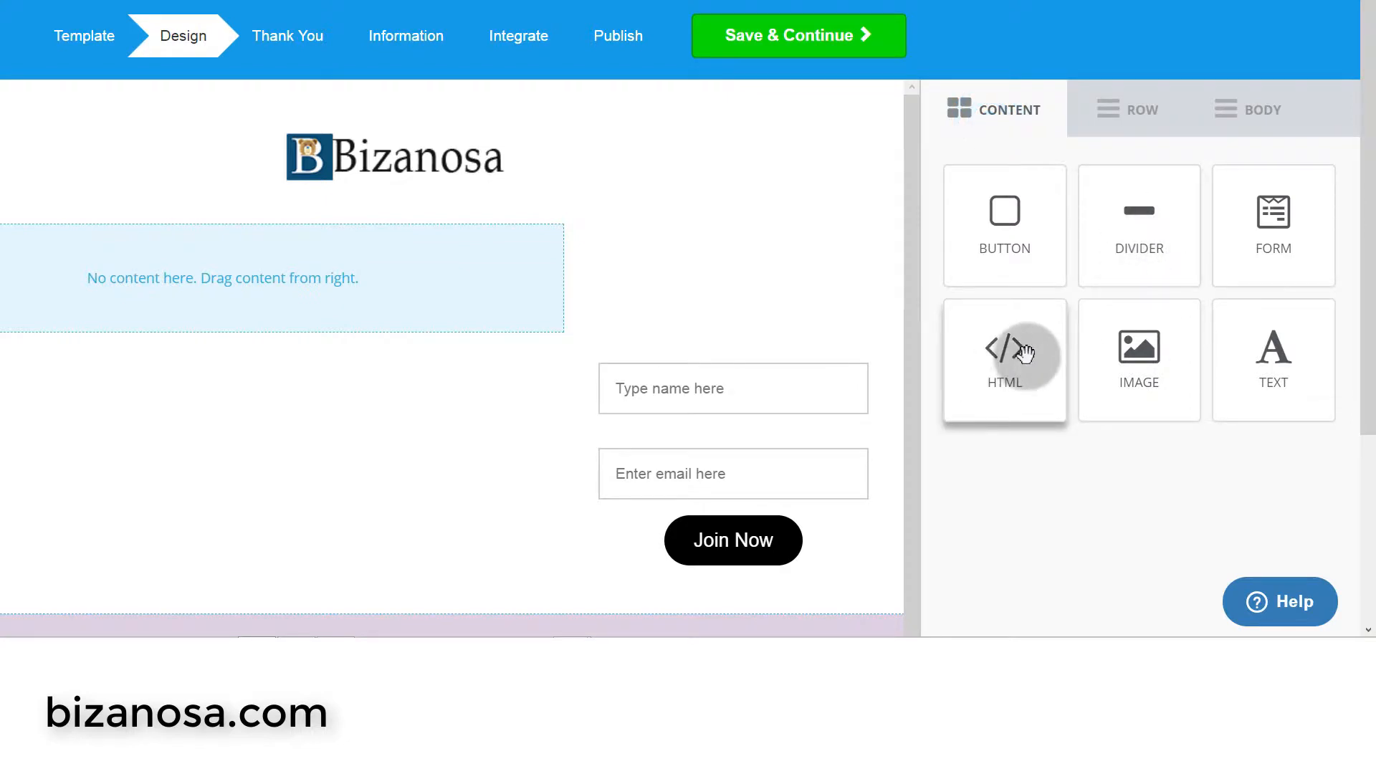
{"action": "left_click_drag", "start_coordinate": [1025, 354], "coordinate": [278, 286]}
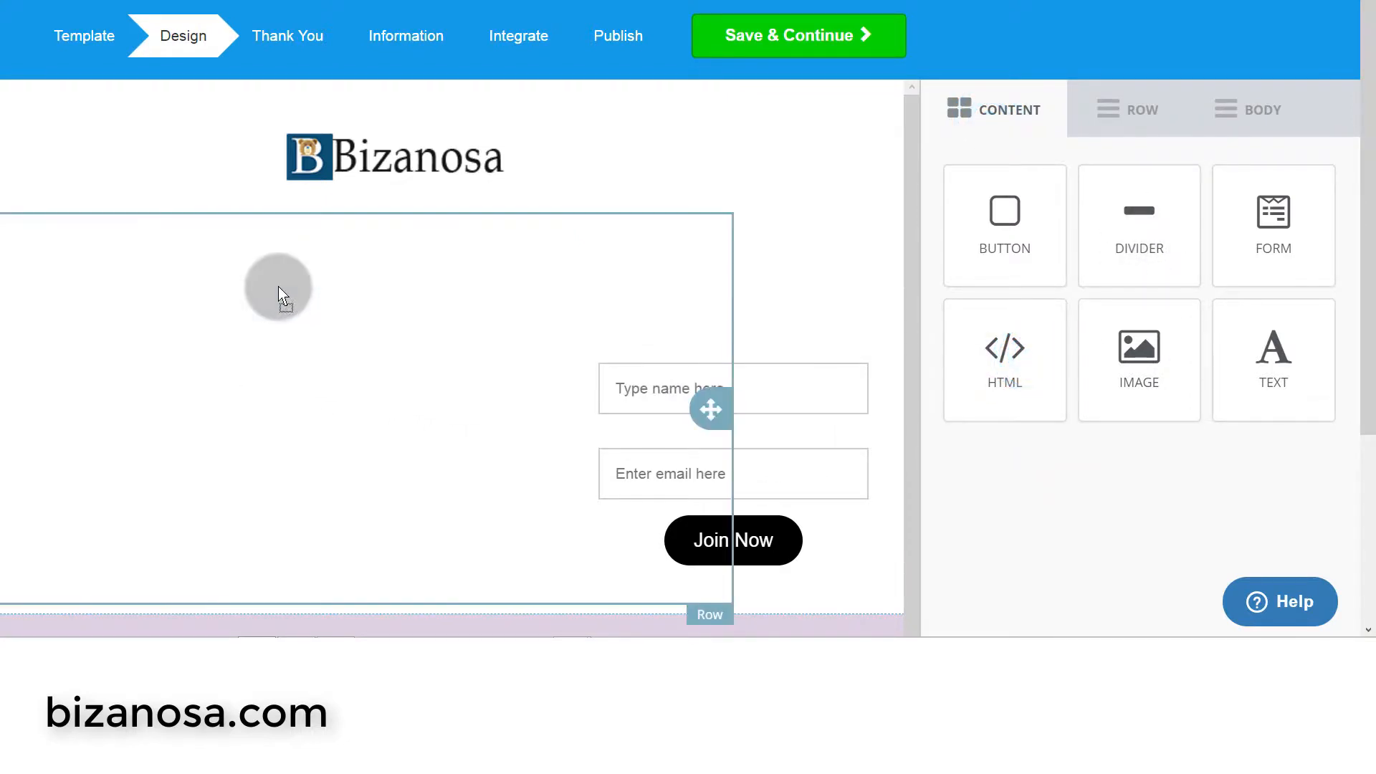
{"action": "left_click", "coordinate": [73, 197]}
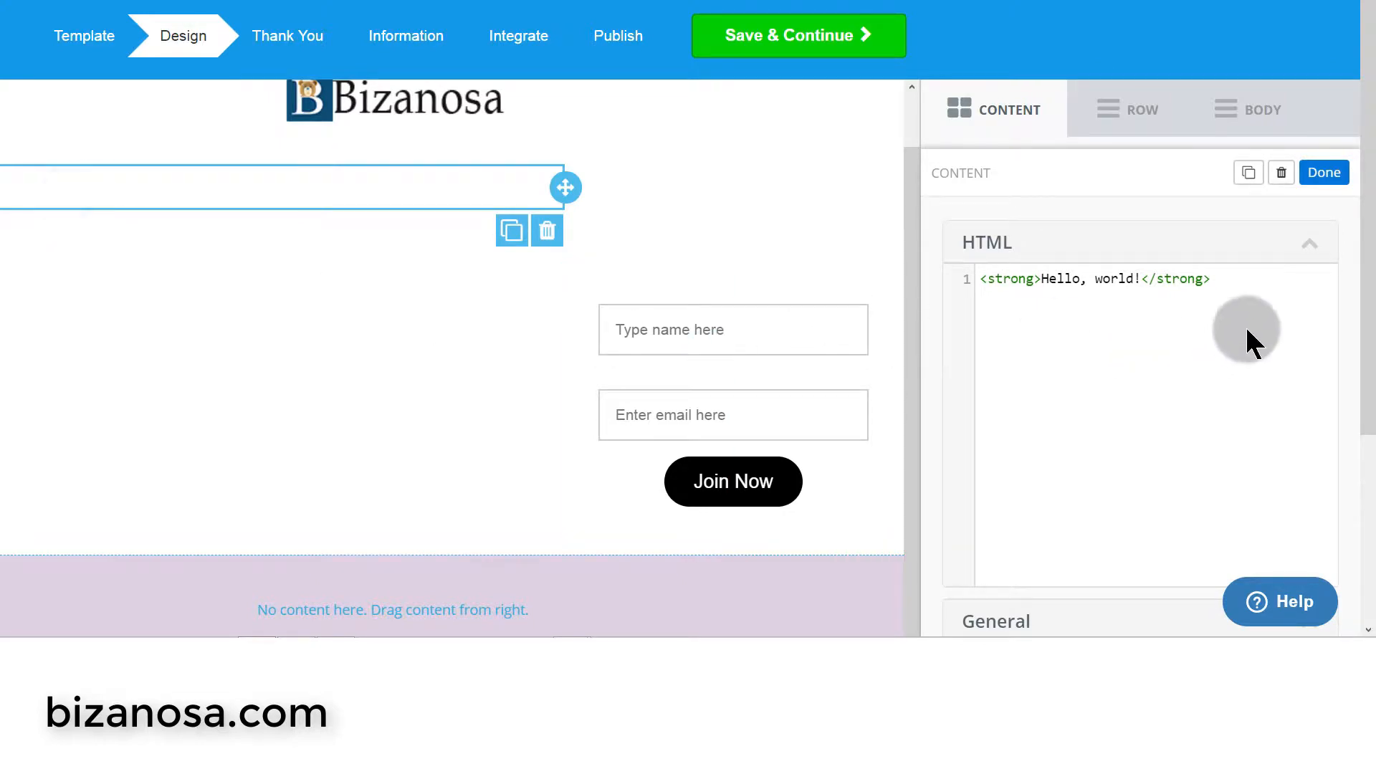
- Replace the HTML block's placeholder code with the copied YouTube iframe code and view the embedded video
{"action": "left_click", "coordinate": [1250, 273]}
{"action": "key", "text": "ctrl+a"}
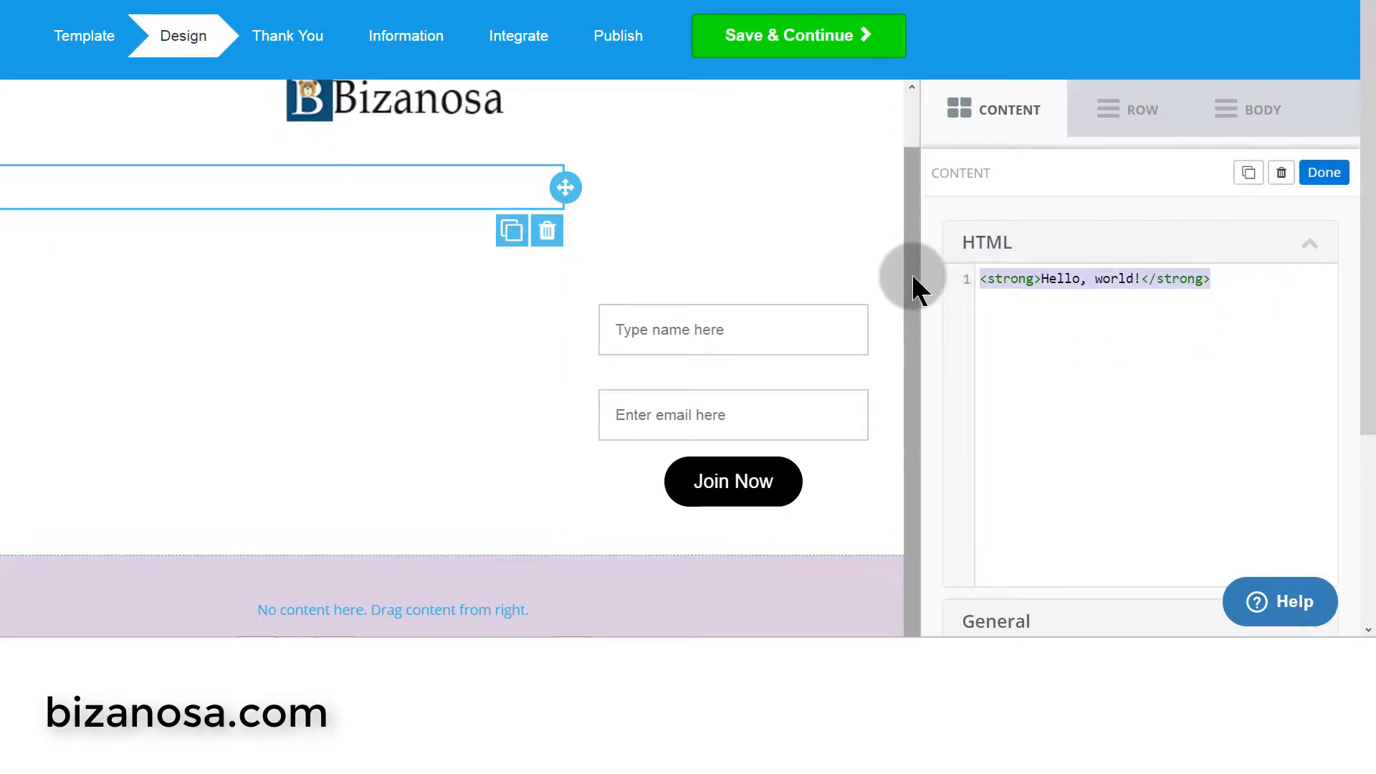
{"action": "key", "text": "ctrl+v"}
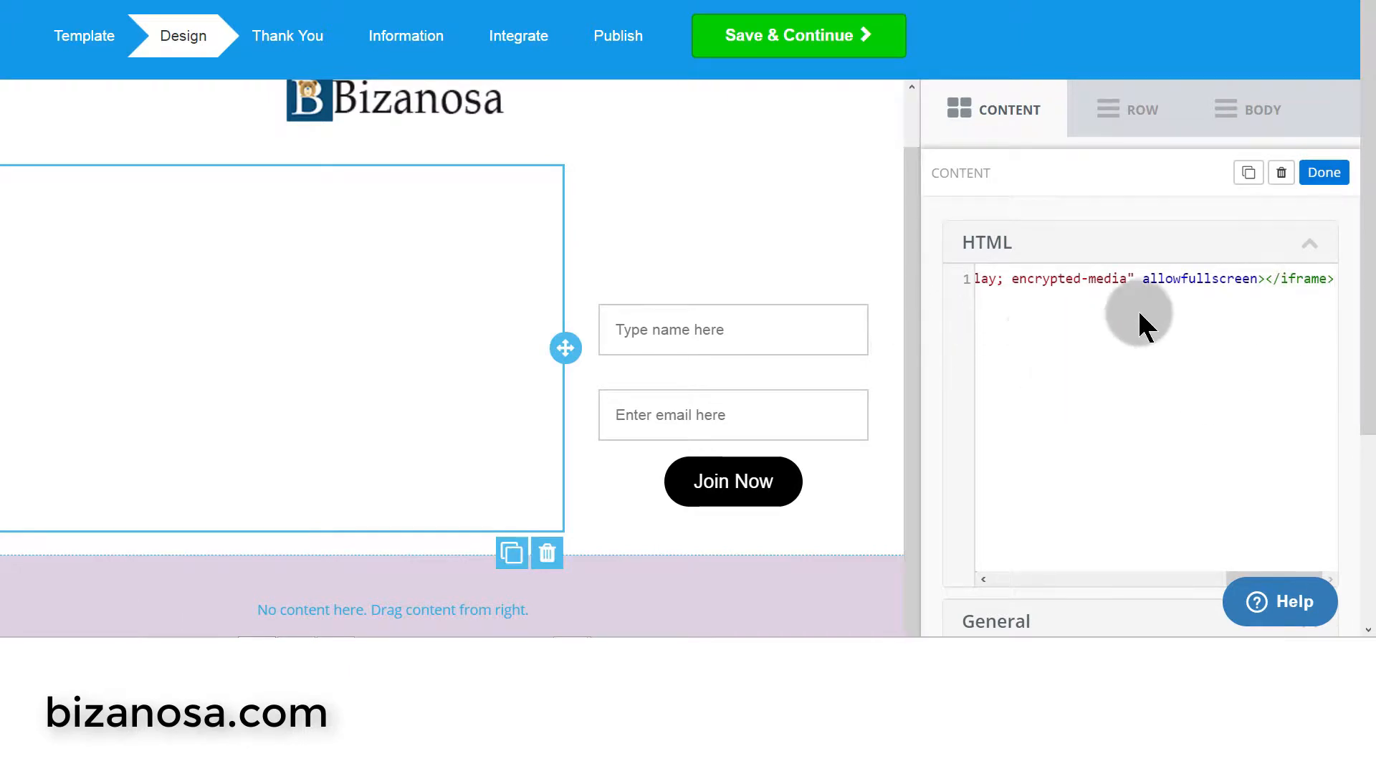
{"action": "scroll", "coordinate": [430, 312], "scroll_direction": "down", "scroll_amount": 2}
{"action": "scroll", "coordinate": [406, 311], "scroll_direction": "down", "scroll_amount": 1}
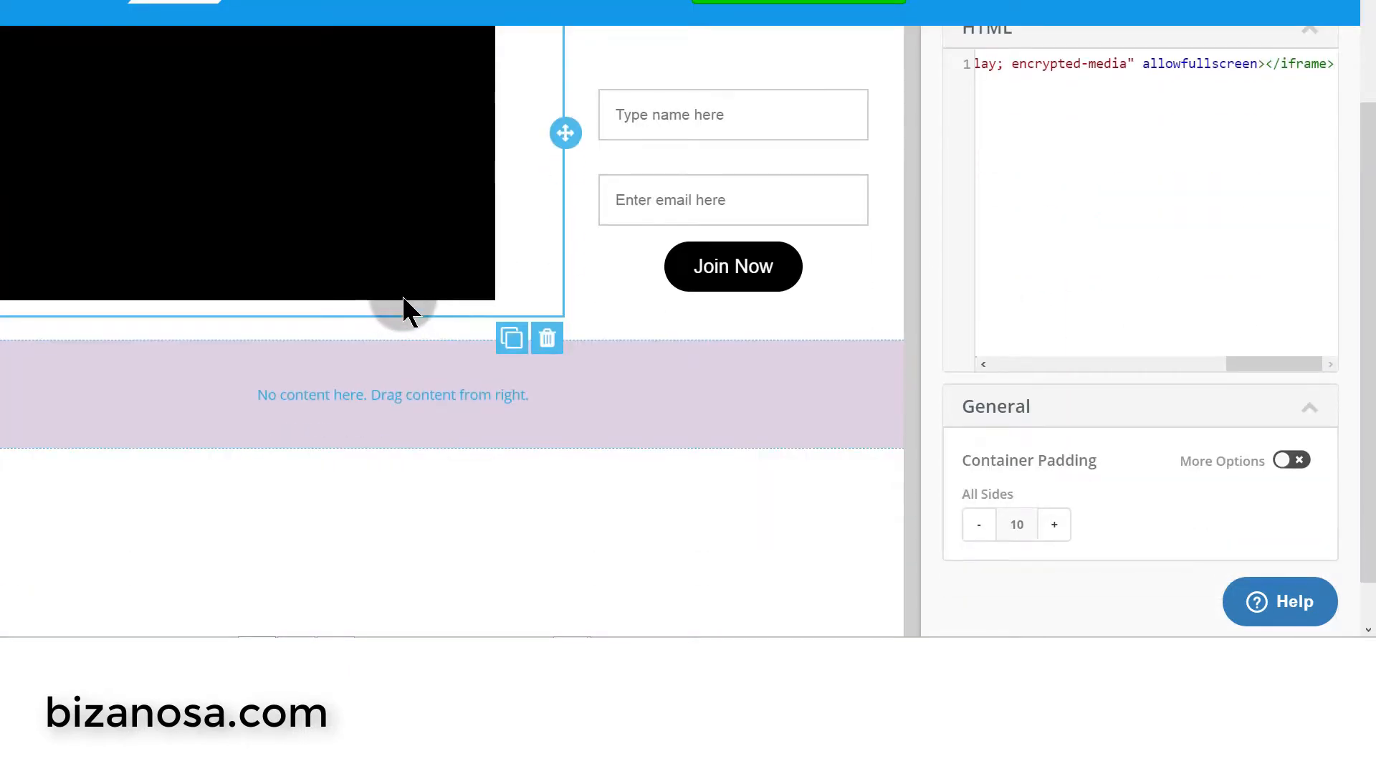
{"action": "scroll", "coordinate": [437, 315], "scroll_direction": "up", "scroll_amount": 4}
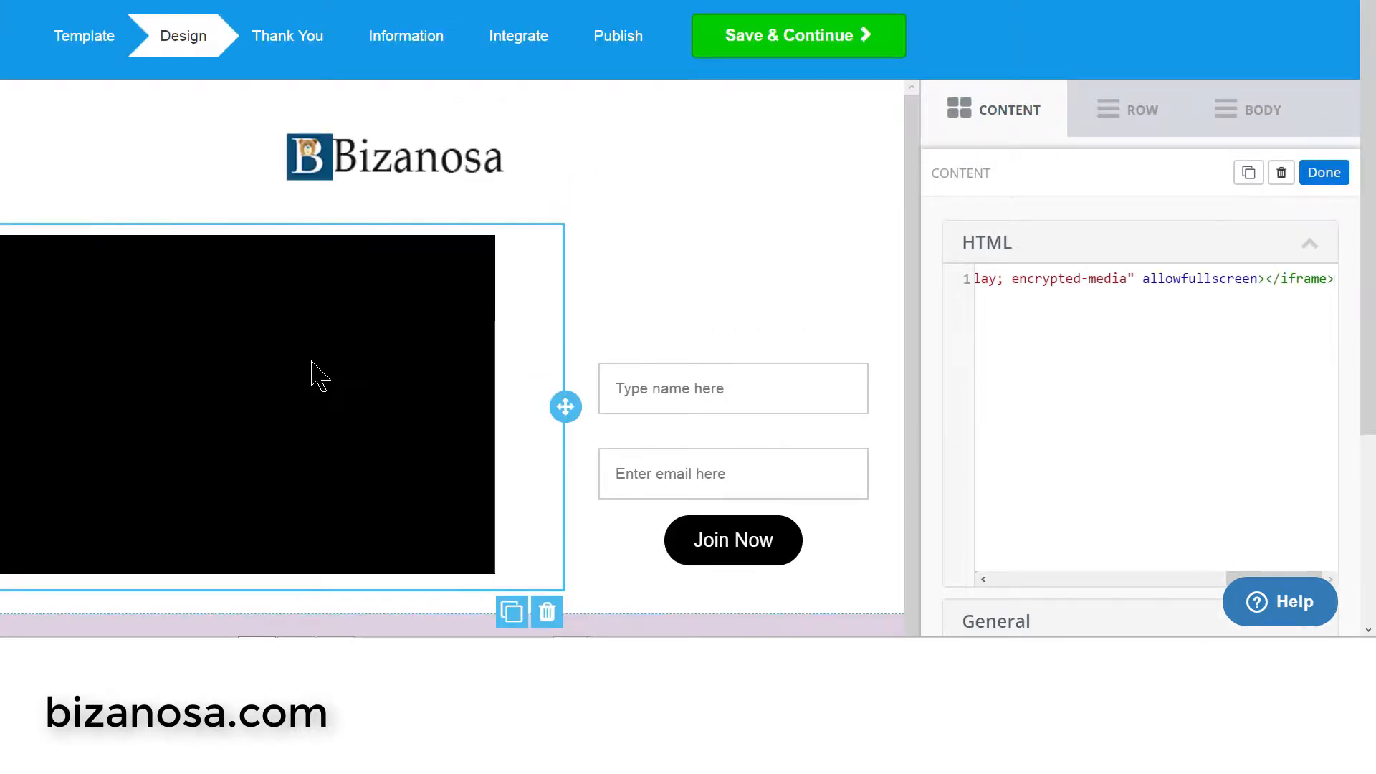
{"action": "left_click_drag", "start_coordinate": [320, 627], "coordinate": [191, 601]}
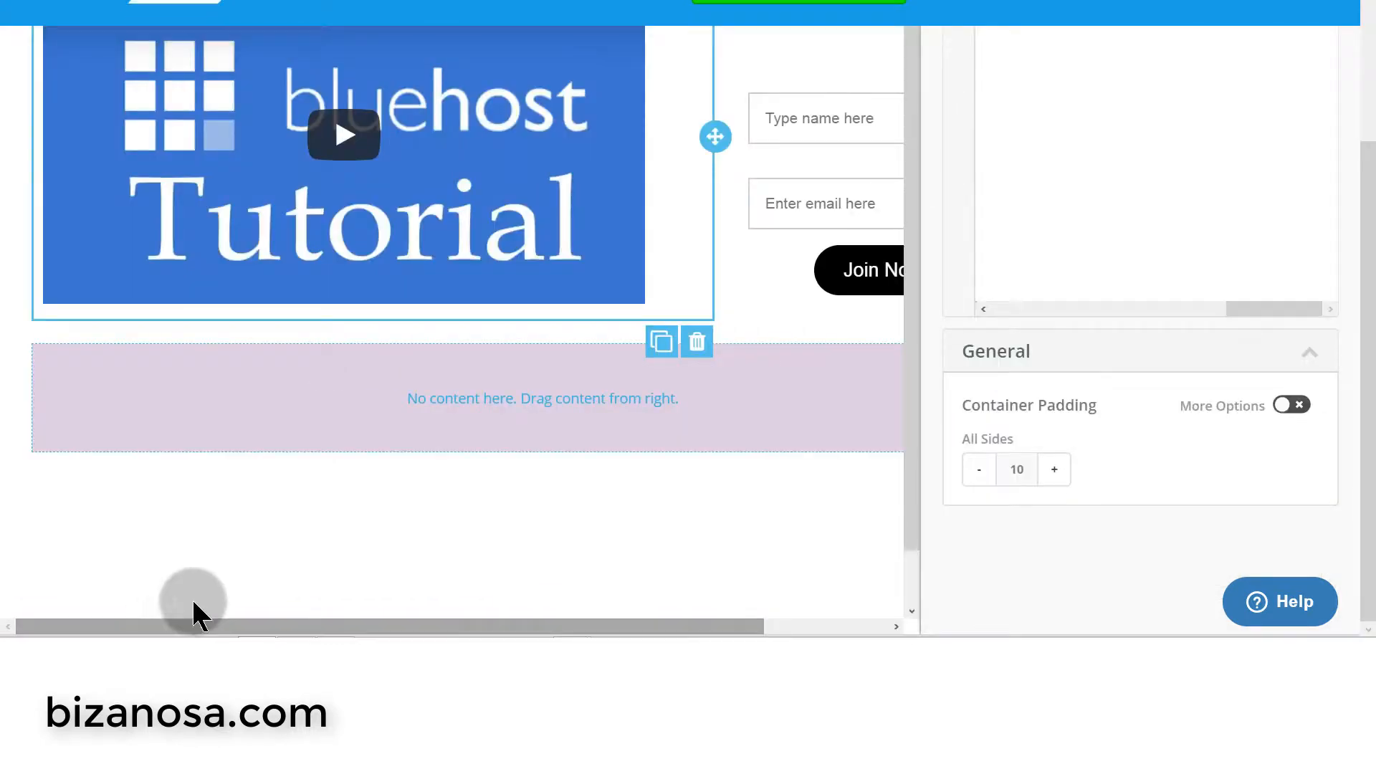
{"action": "scroll", "coordinate": [437, 470], "scroll_direction": "up", "scroll_amount": 4}
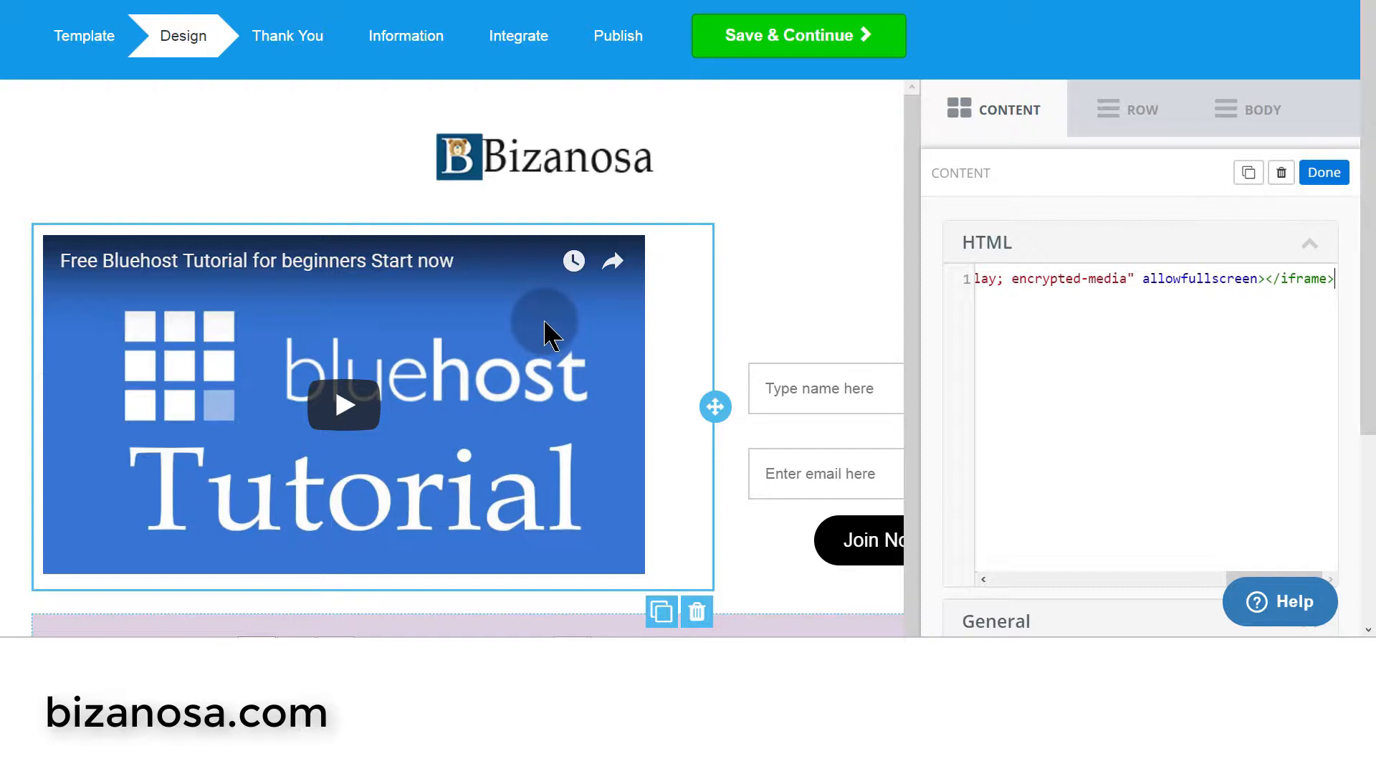
{"action": "scroll", "coordinate": [750, 270], "scroll_direction": "down", "scroll_amount": 1}
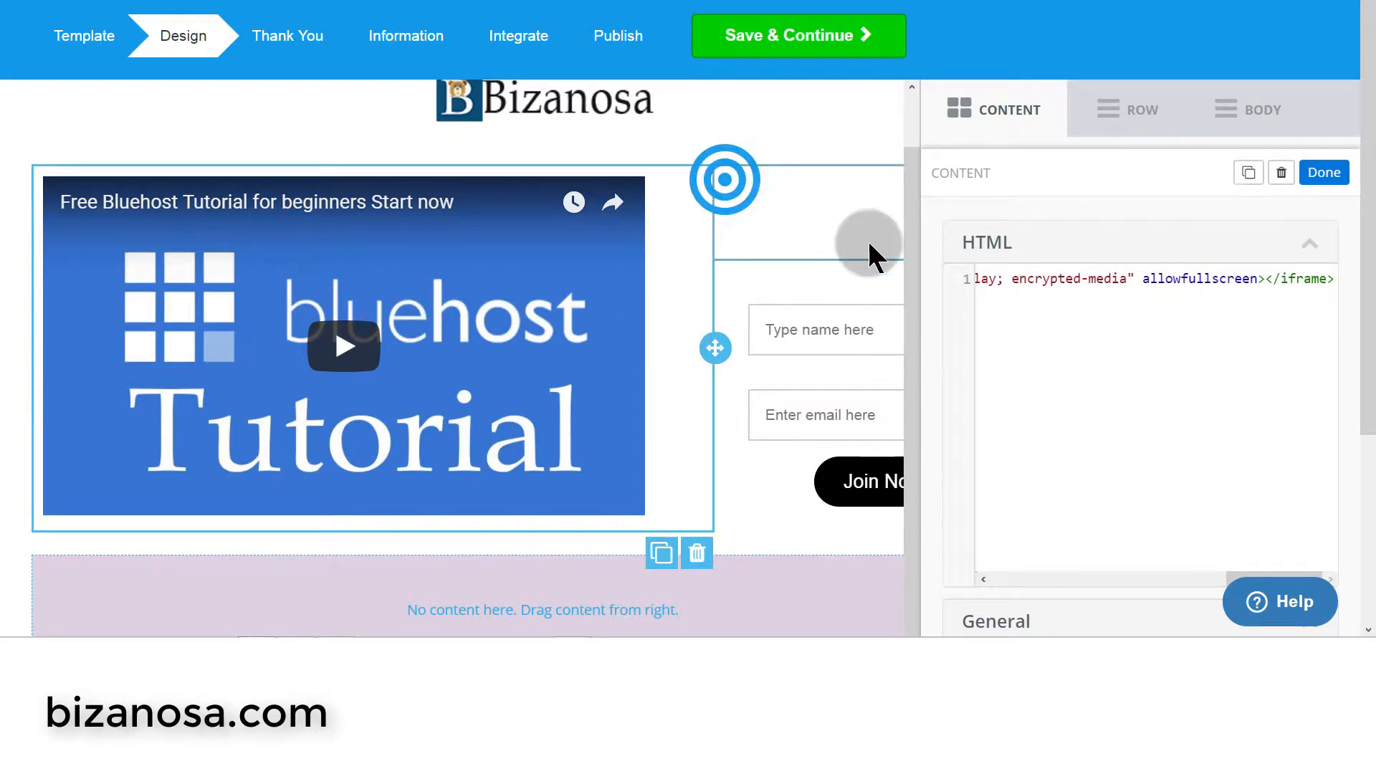
{"action": "left_click_drag", "start_coordinate": [842, 223], "coordinate": [691, 194]}
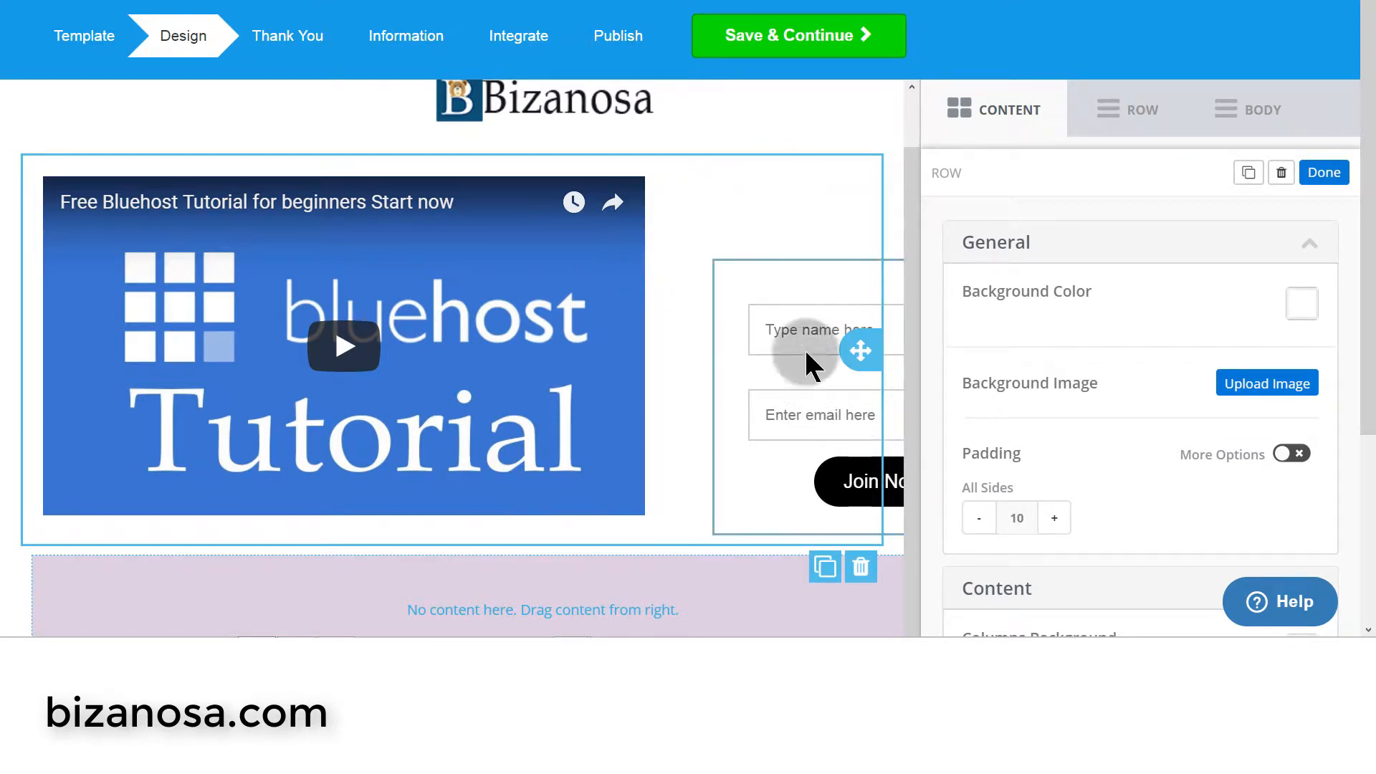
{"action": "left_click", "coordinate": [916, 244]}
{"action": "left_click", "coordinate": [467, 463]}
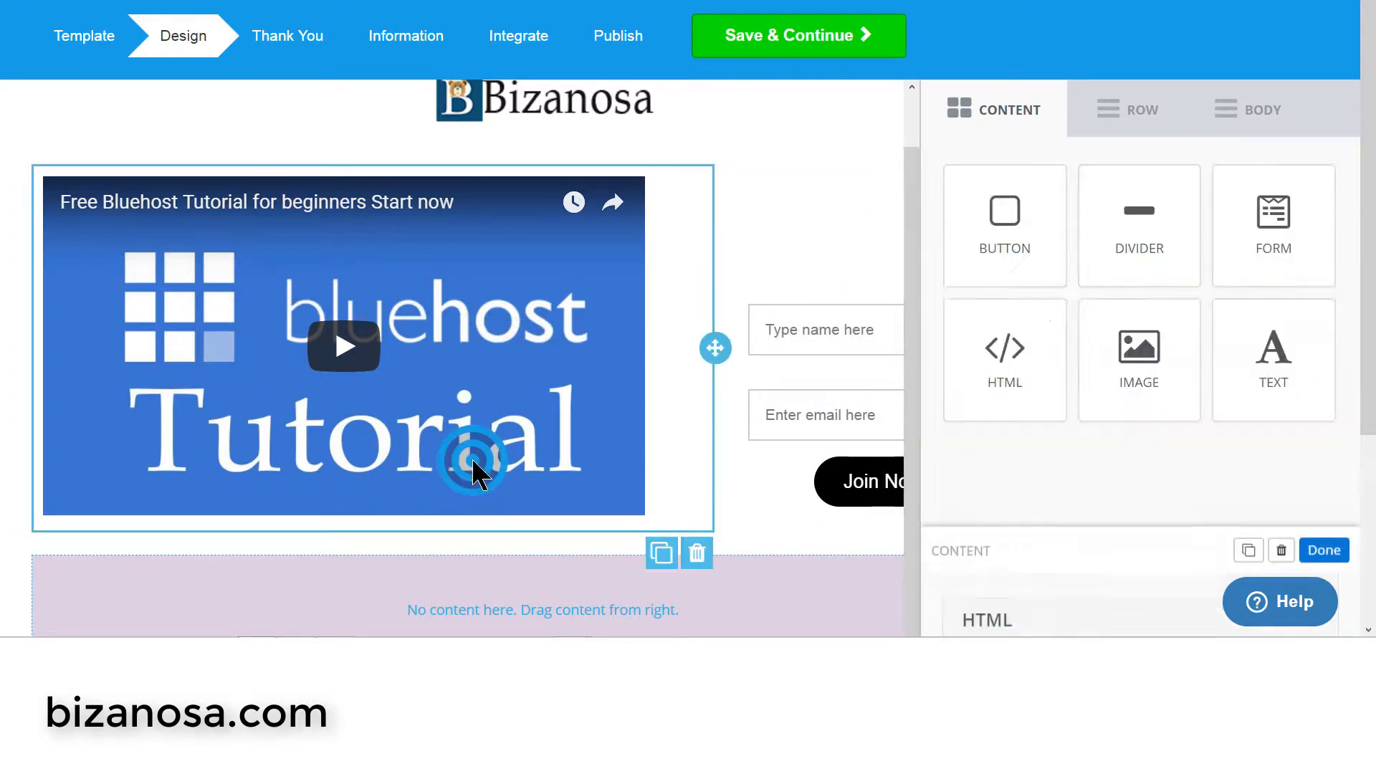
- Set the background colour of the row holding the video and signup form to near-black 080707 and finish editing the row
{"action": "scroll", "coordinate": [798, 527], "scroll_direction": "down", "scroll_amount": 3}
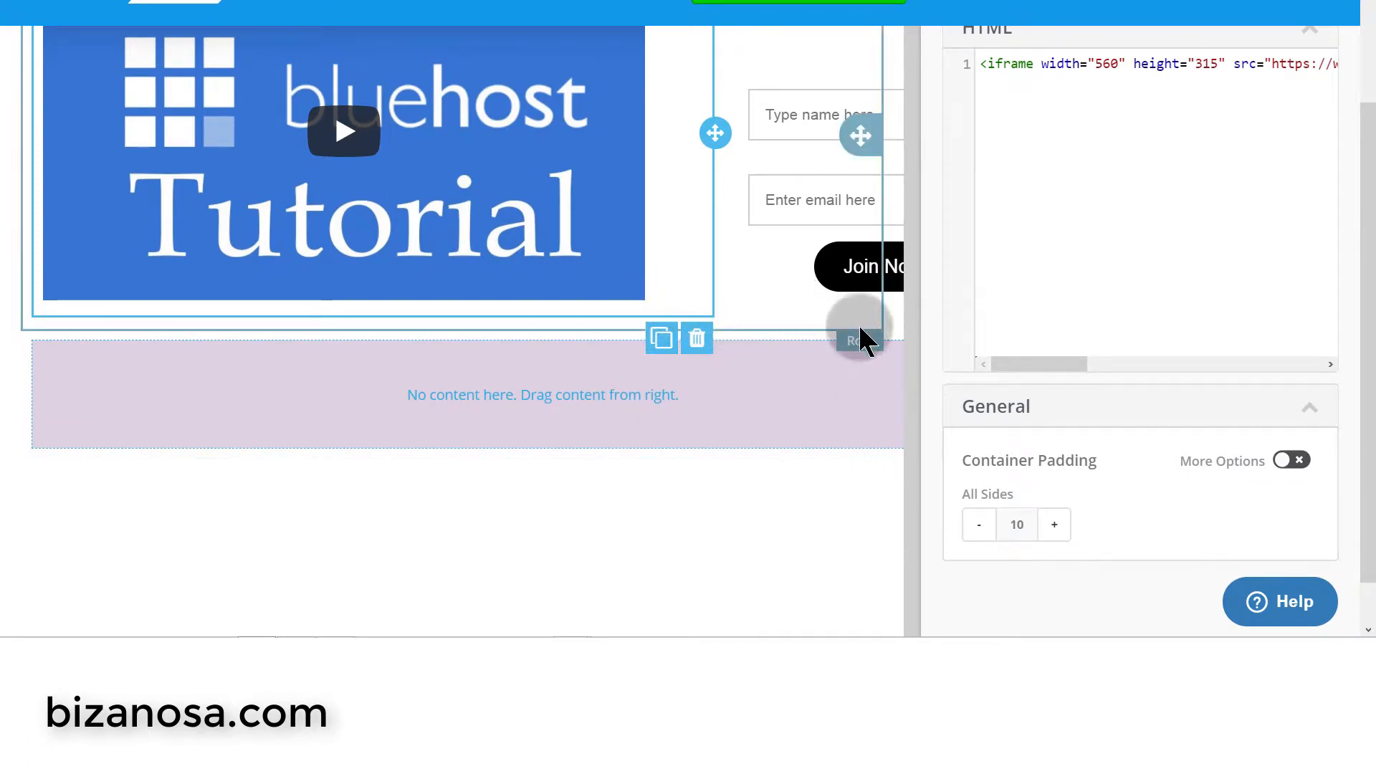
{"action": "left_click", "coordinate": [860, 341]}
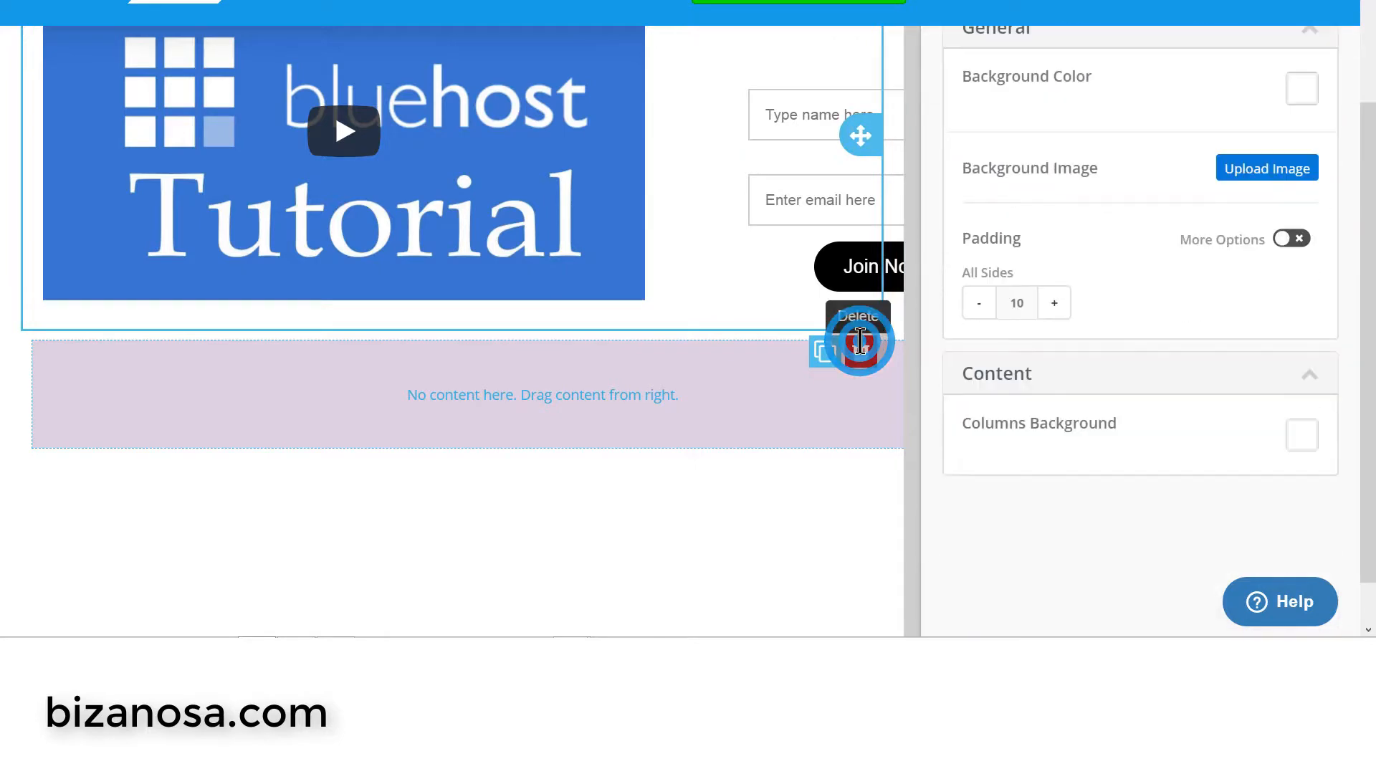
{"action": "scroll", "coordinate": [1179, 215], "scroll_direction": "up", "scroll_amount": 3}
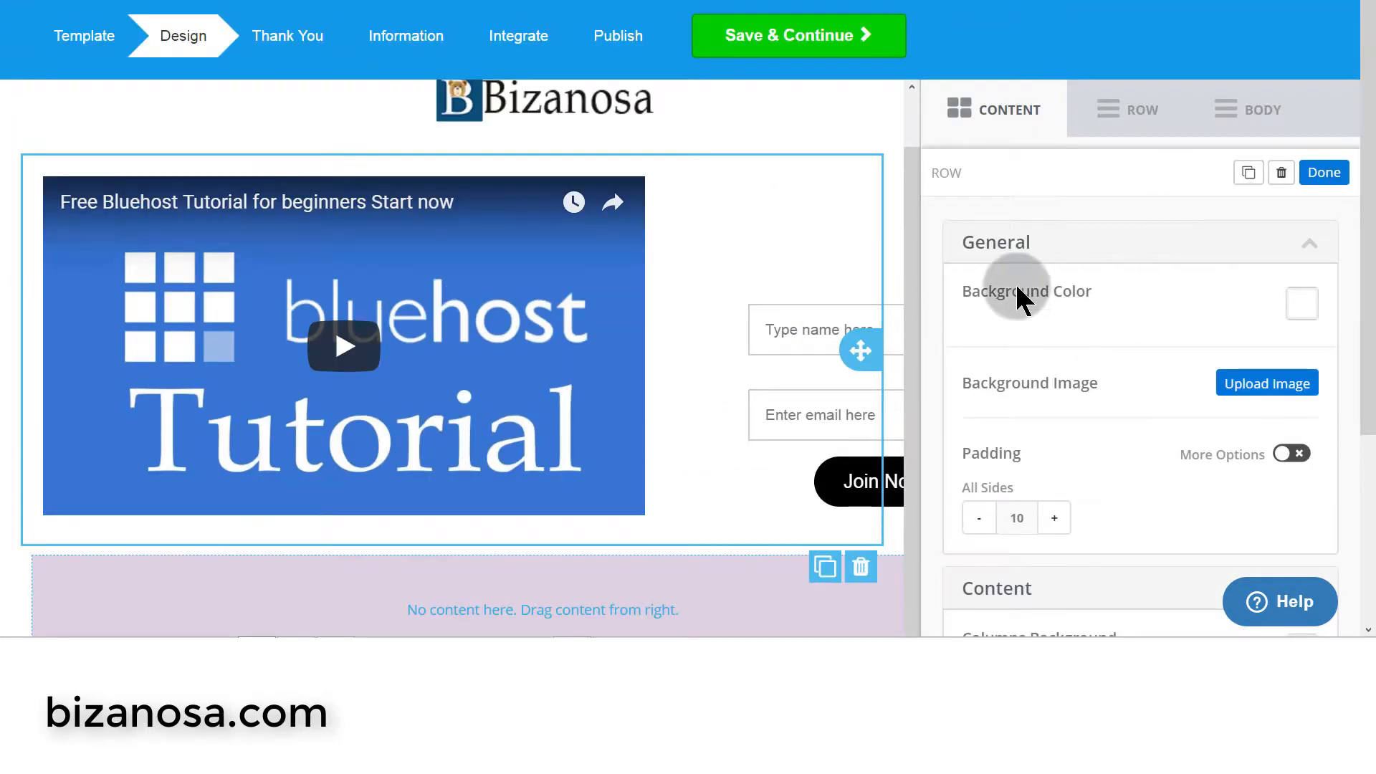
{"action": "left_click", "coordinate": [1303, 308]}
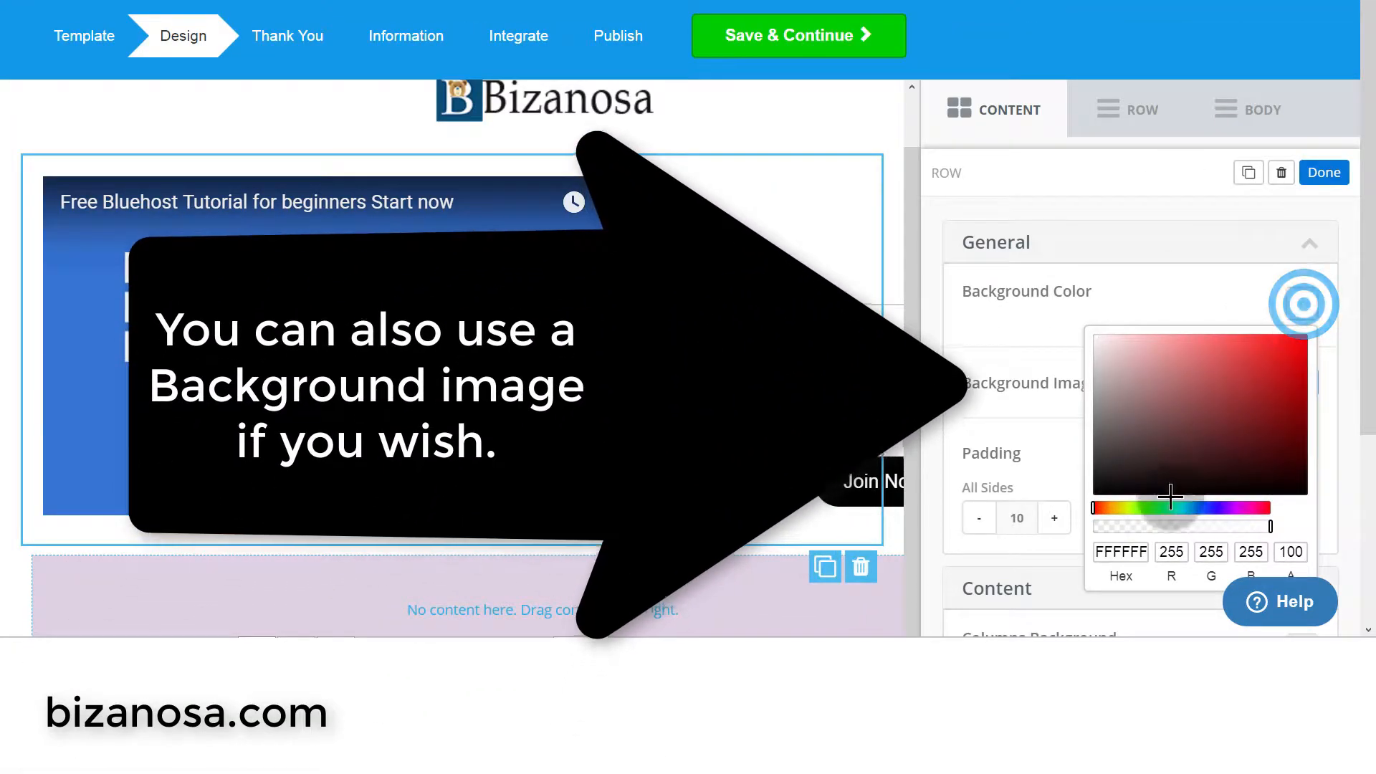
{"action": "scroll", "coordinate": [1190, 423], "scroll_direction": "down", "scroll_amount": 2}
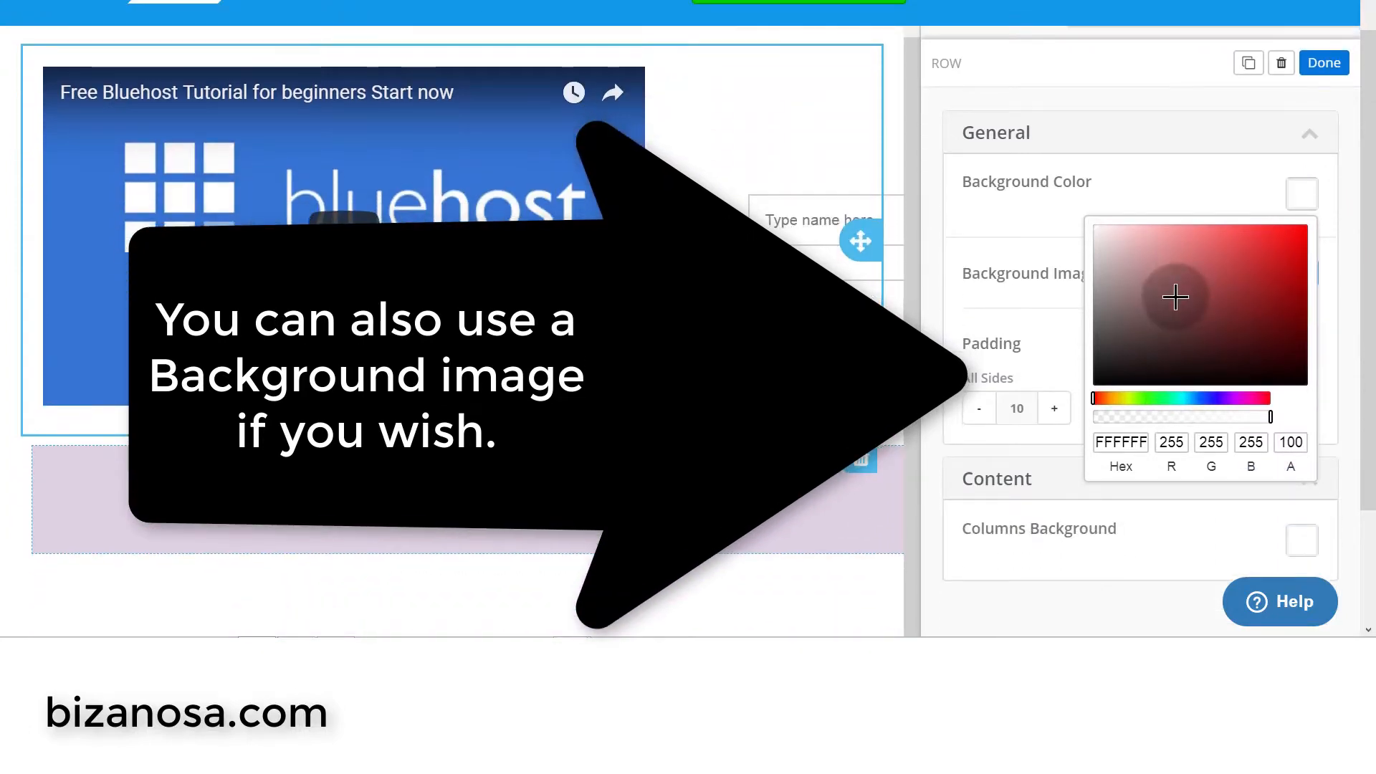
{"action": "scroll", "coordinate": [1176, 294], "scroll_direction": "down", "scroll_amount": 2}
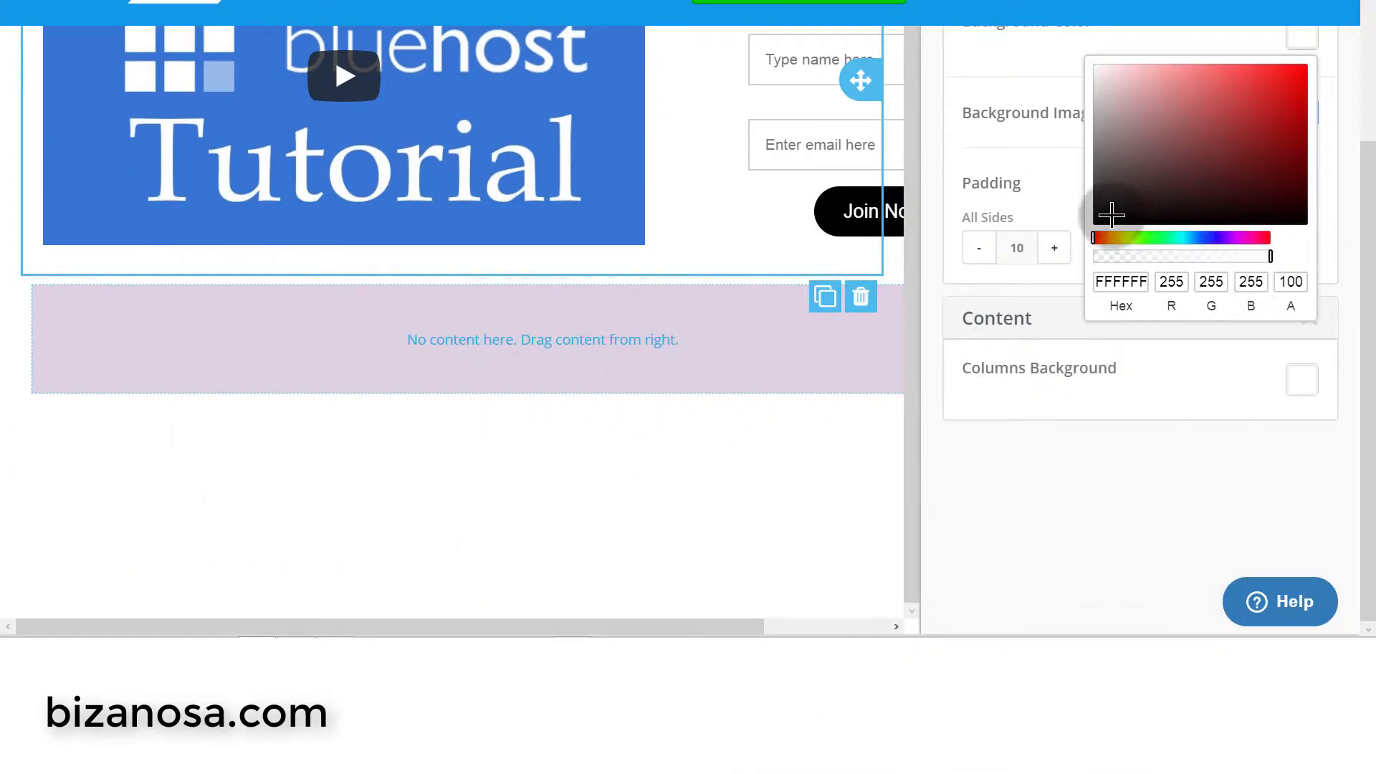
{"action": "left_click", "coordinate": [1111, 220]}
{"action": "left_click", "coordinate": [1147, 287]}
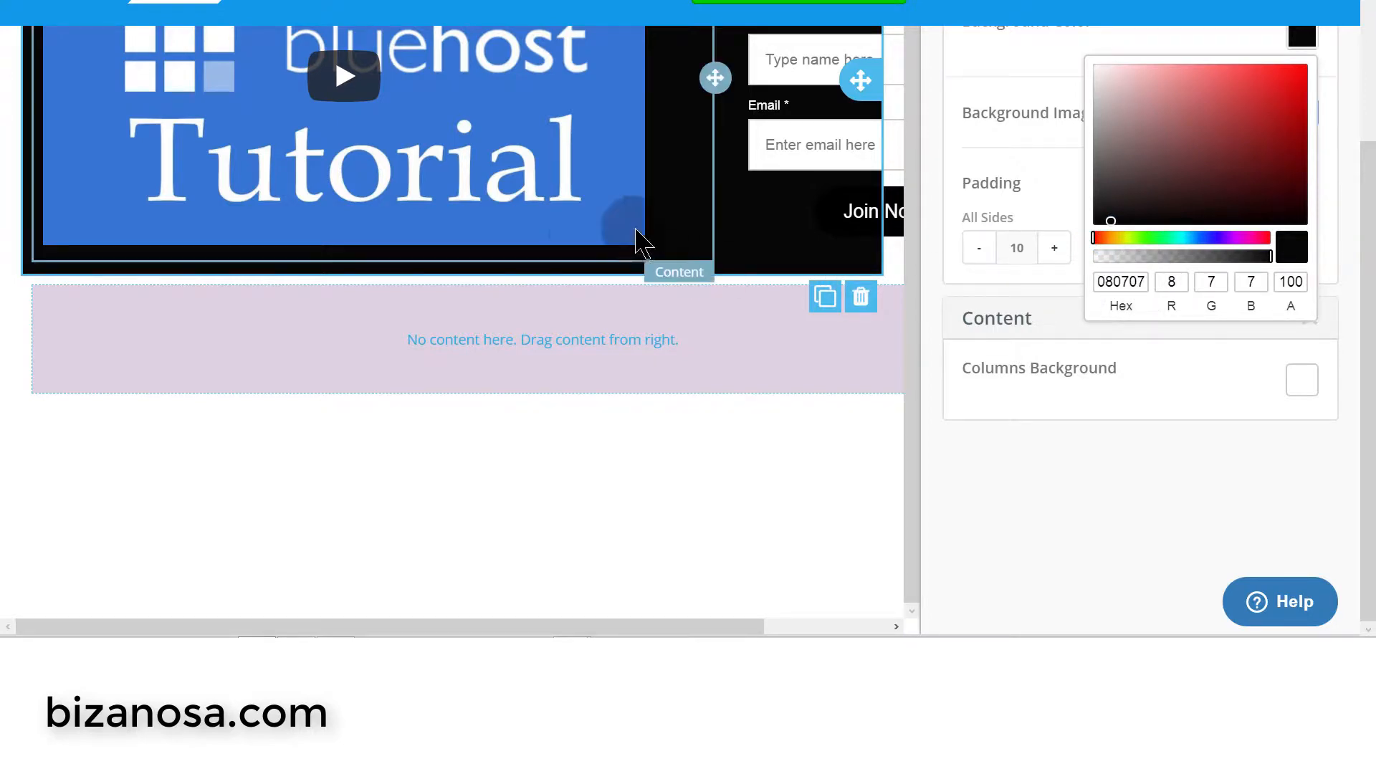
{"action": "scroll", "coordinate": [634, 223], "scroll_direction": "up", "scroll_amount": 1}
{"action": "scroll", "coordinate": [418, 325], "scroll_direction": "up", "scroll_amount": 6}
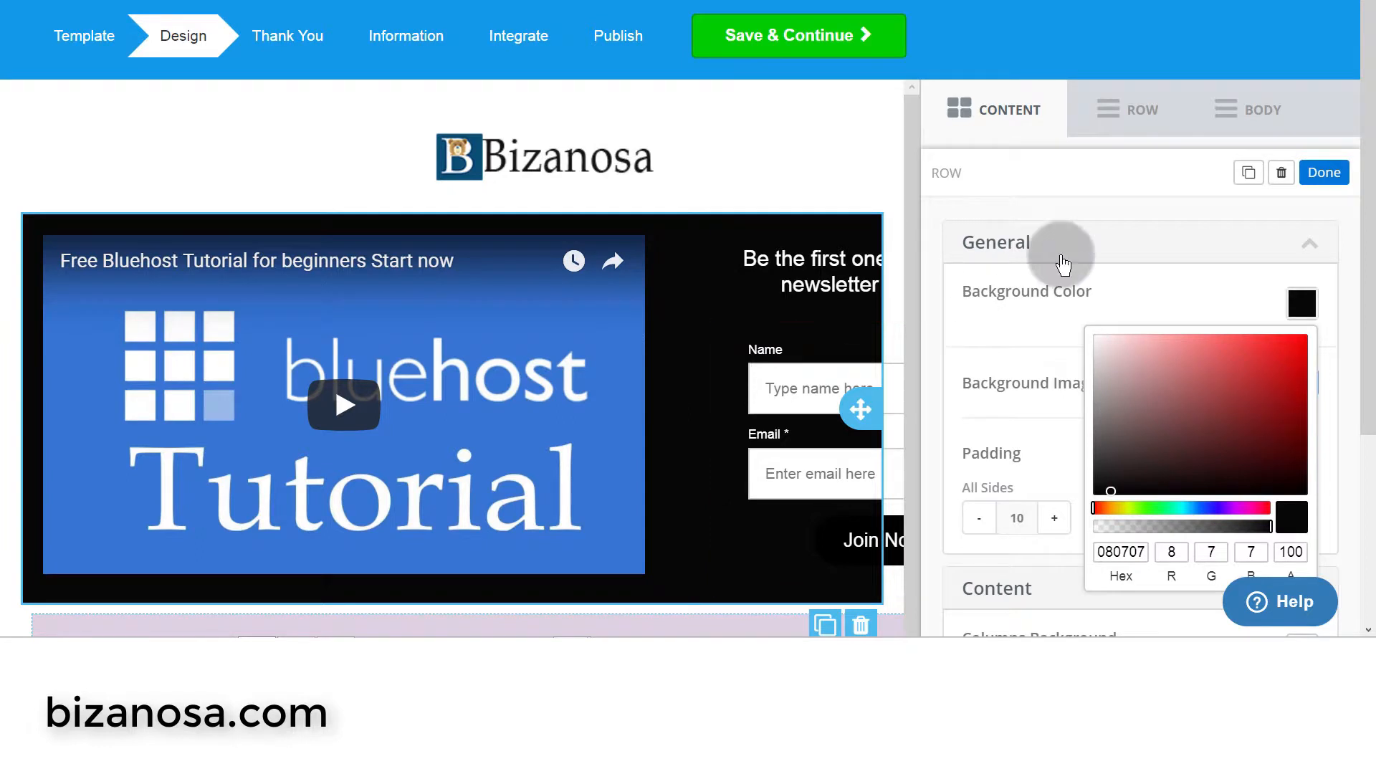
{"action": "left_click", "coordinate": [1326, 175]}
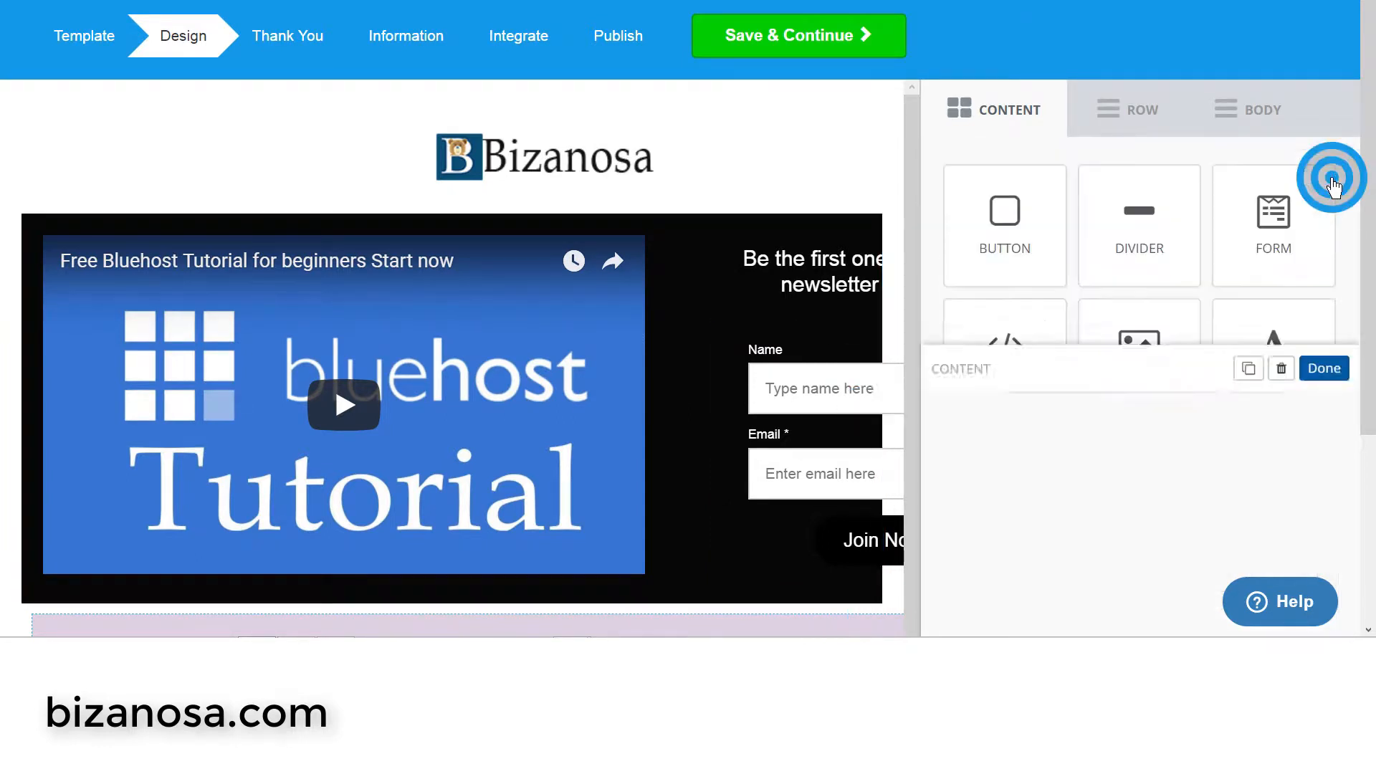
- Left-align the text "Be the first one to receive our newsletter and offers." above the signup form
{"action": "scroll", "coordinate": [836, 234], "scroll_direction": "down", "scroll_amount": 1}
{"action": "left_click", "coordinate": [788, 211]}
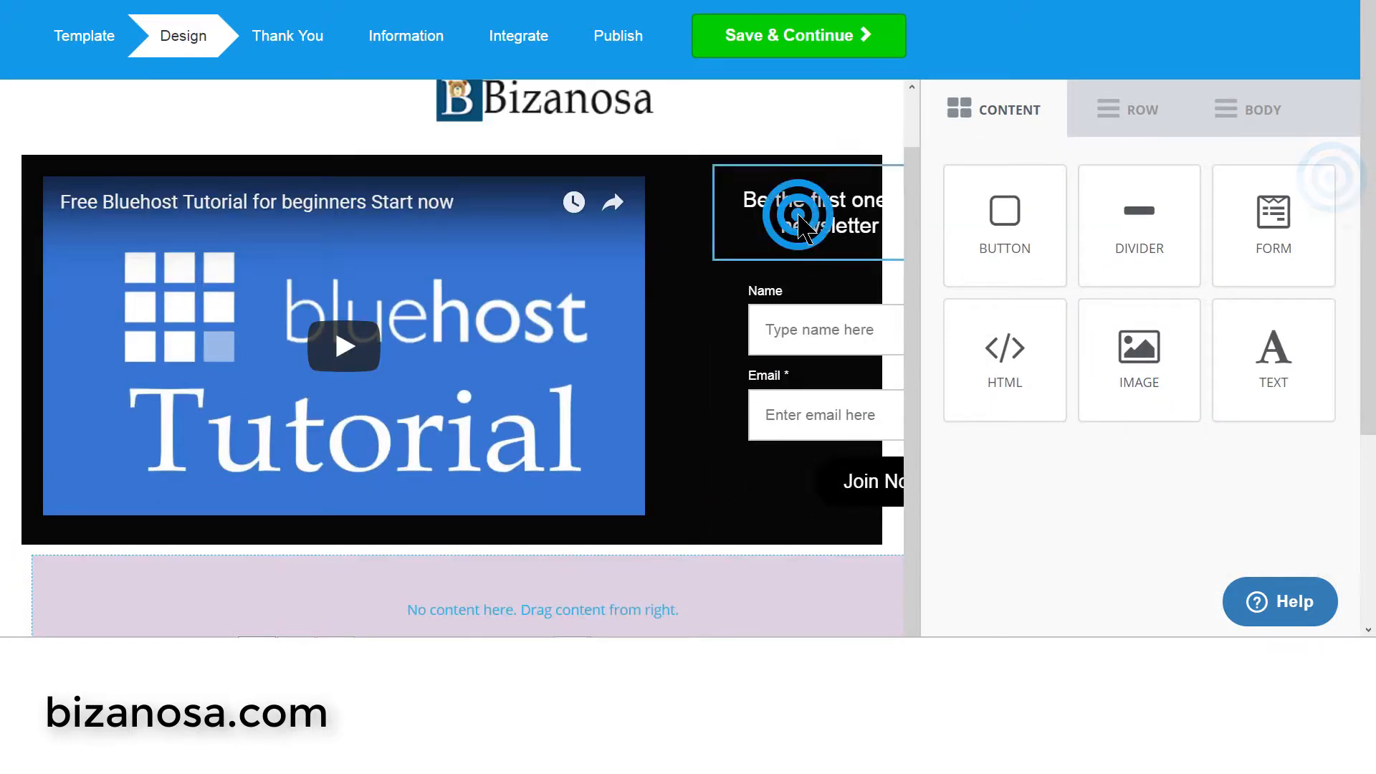
{"action": "triple_click", "coordinate": [748, 201]}
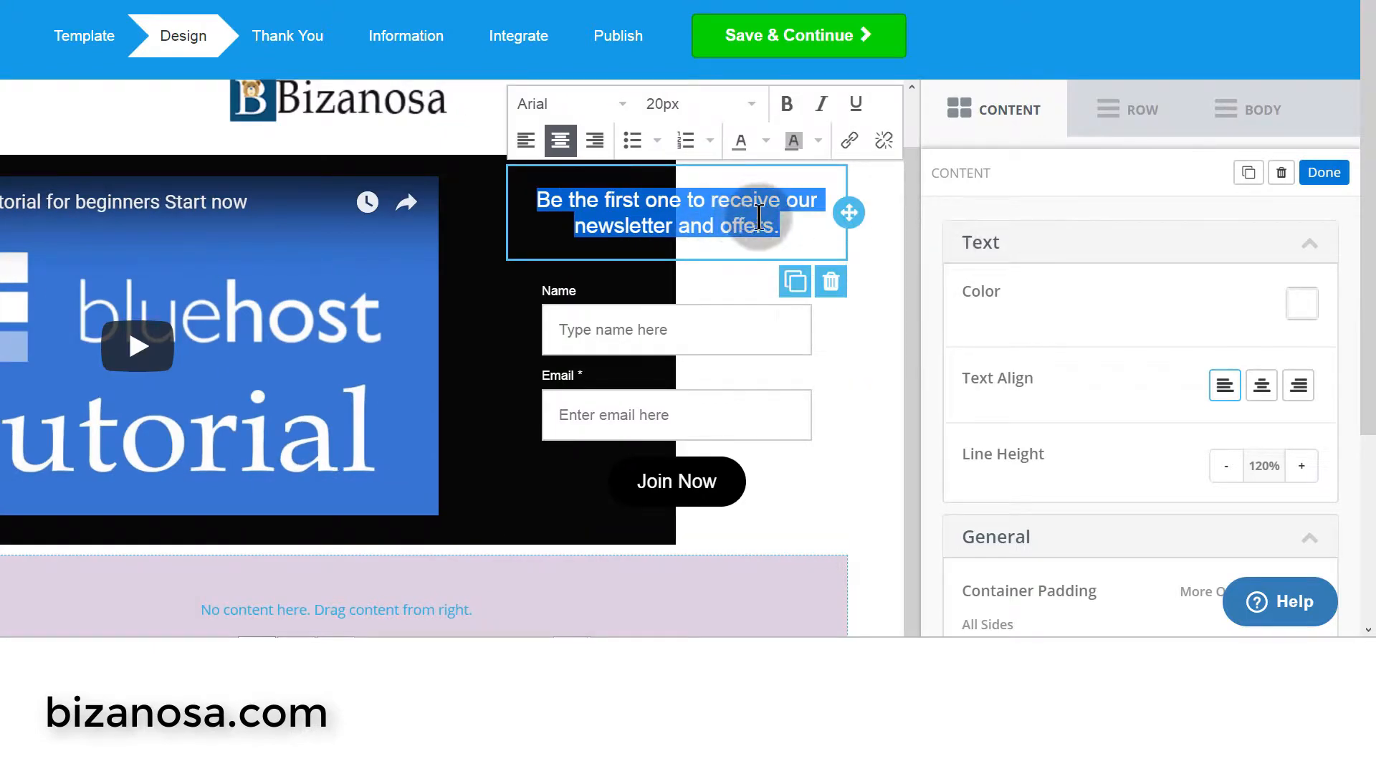
{"action": "left_click", "coordinate": [530, 140]}
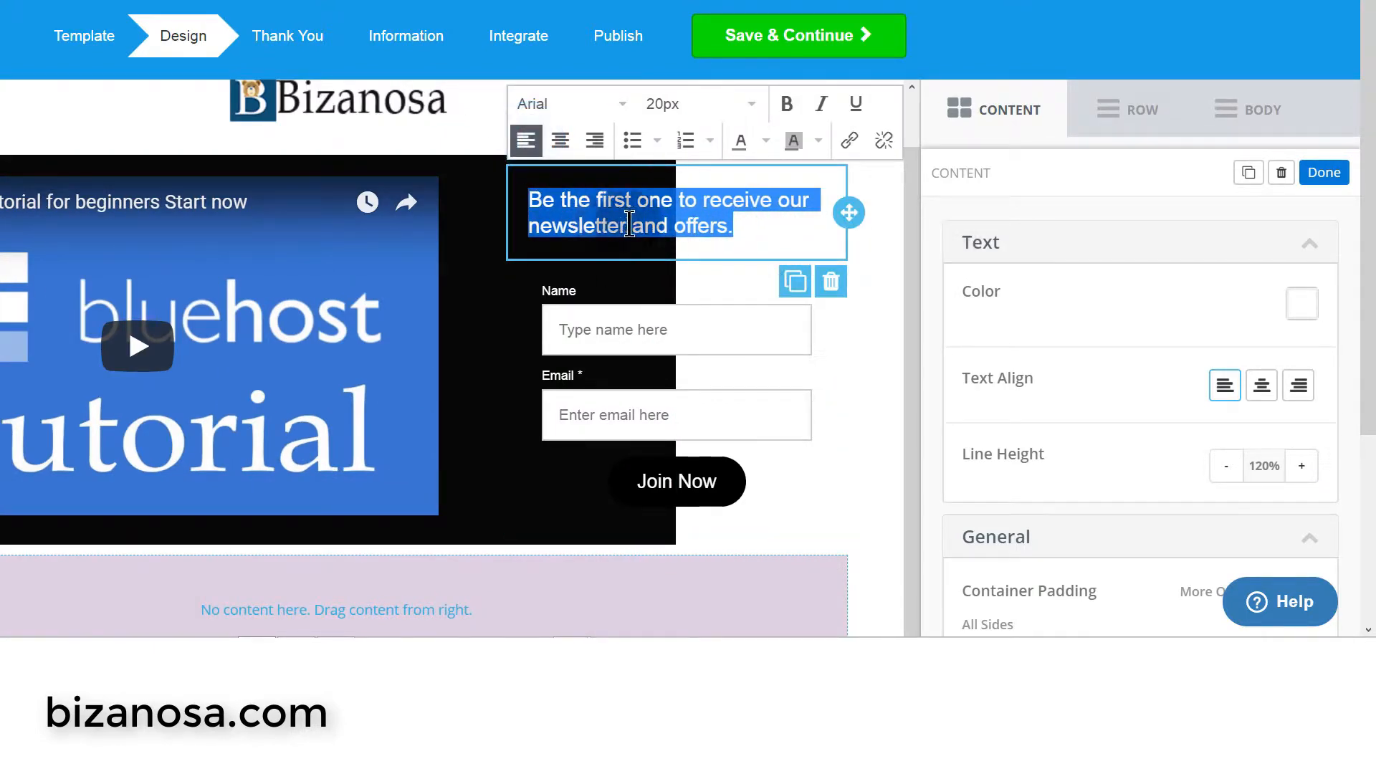
{"action": "left_click", "coordinate": [532, 312]}
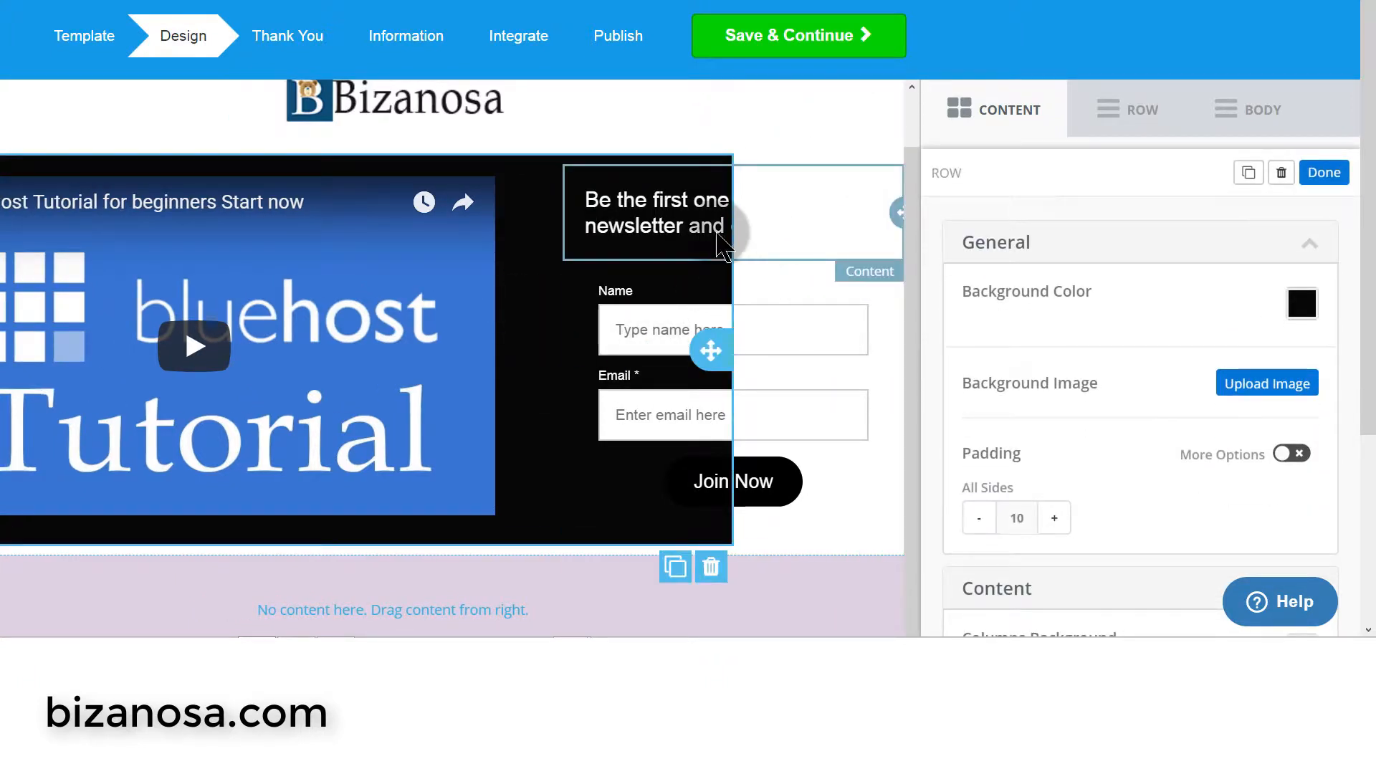
{"action": "left_click", "coordinate": [703, 213]}
{"action": "left_click_drag", "start_coordinate": [583, 199], "coordinate": [730, 226]}
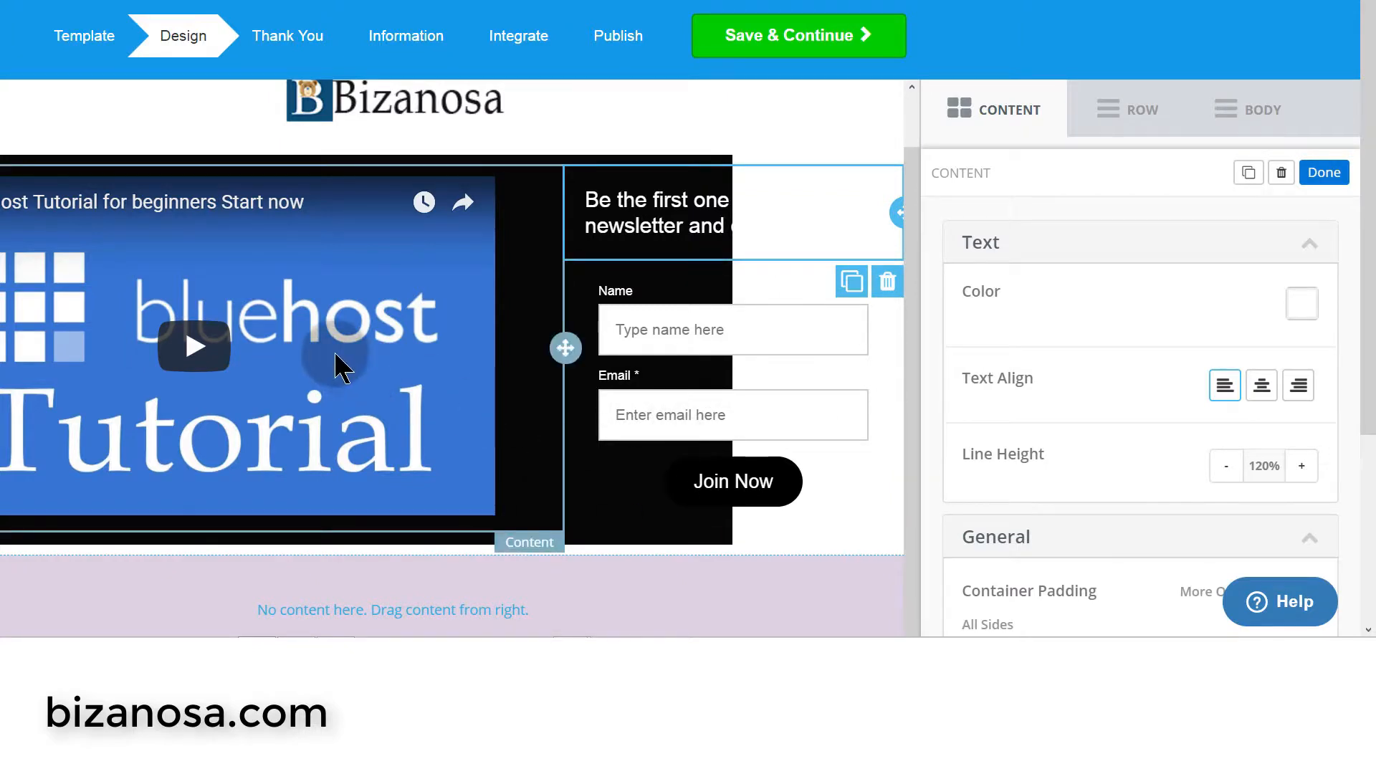
- Widen the signup form's Join Now button to its maximum width so it matches the input fields
{"action": "scroll", "coordinate": [338, 358], "scroll_direction": "down", "scroll_amount": 4}
{"action": "scroll", "coordinate": [689, 233], "scroll_direction": "up", "scroll_amount": 4}
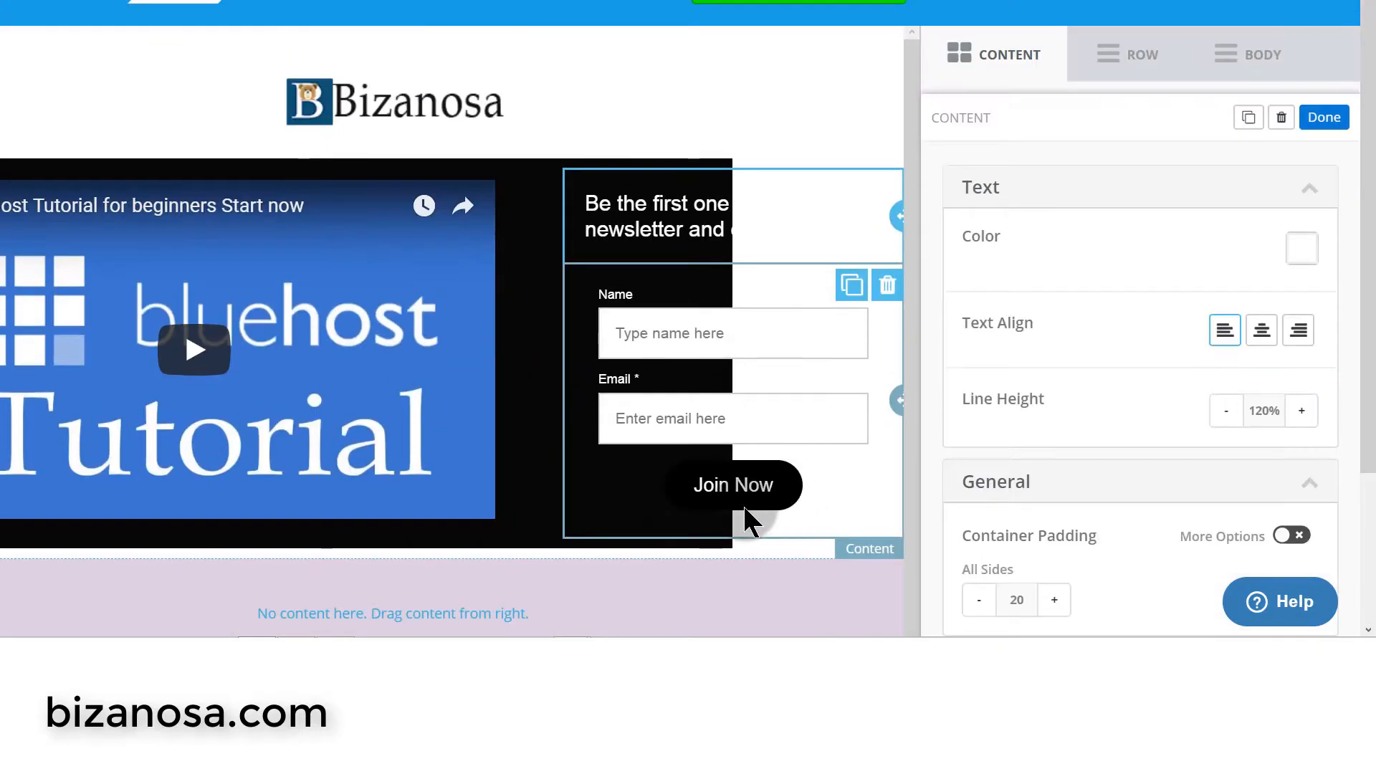
{"action": "left_click", "coordinate": [722, 480]}
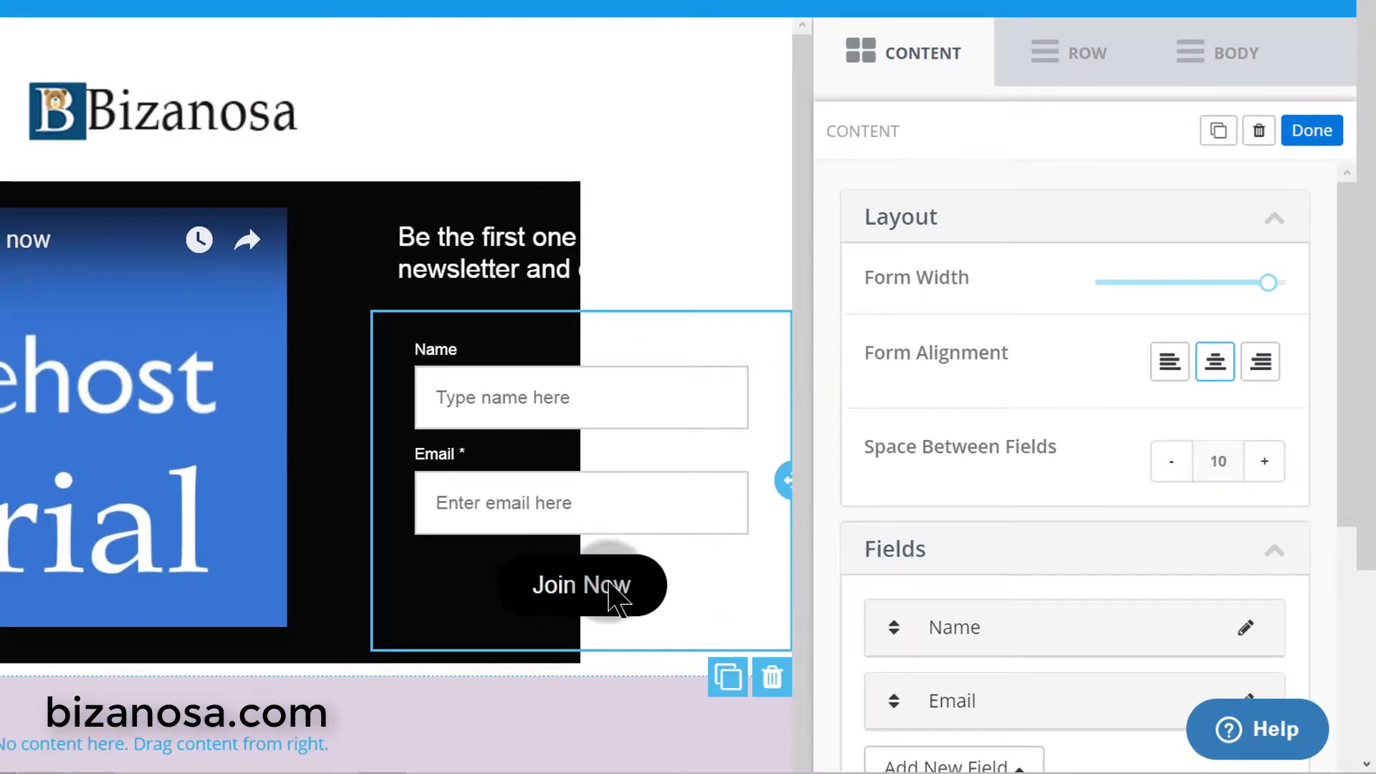
{"action": "scroll", "coordinate": [1189, 430], "scroll_direction": "down", "scroll_amount": 5}
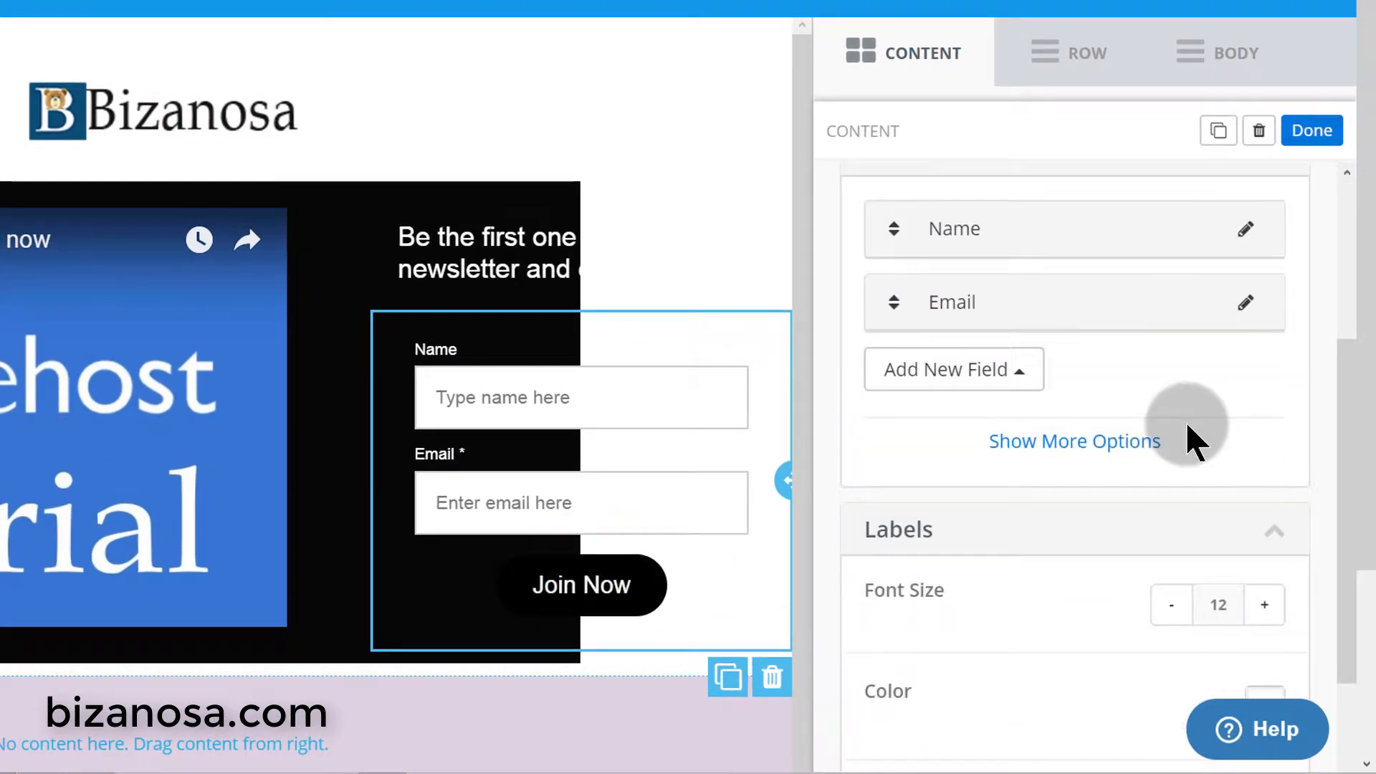
{"action": "scroll", "coordinate": [1187, 424], "scroll_direction": "down", "scroll_amount": 9}
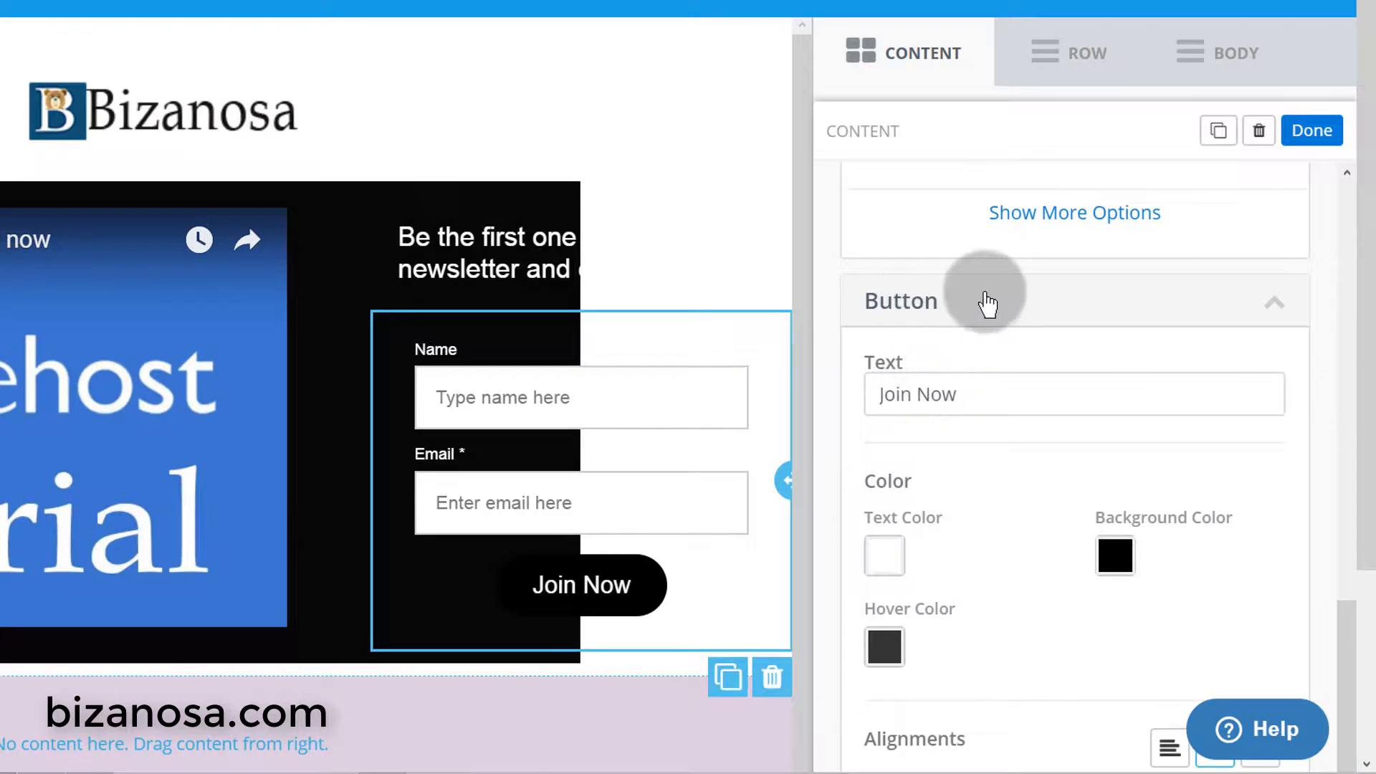
{"action": "scroll", "coordinate": [1201, 384], "scroll_direction": "down", "scroll_amount": 3}
{"action": "scroll", "coordinate": [1183, 390], "scroll_direction": "down", "scroll_amount": 4}
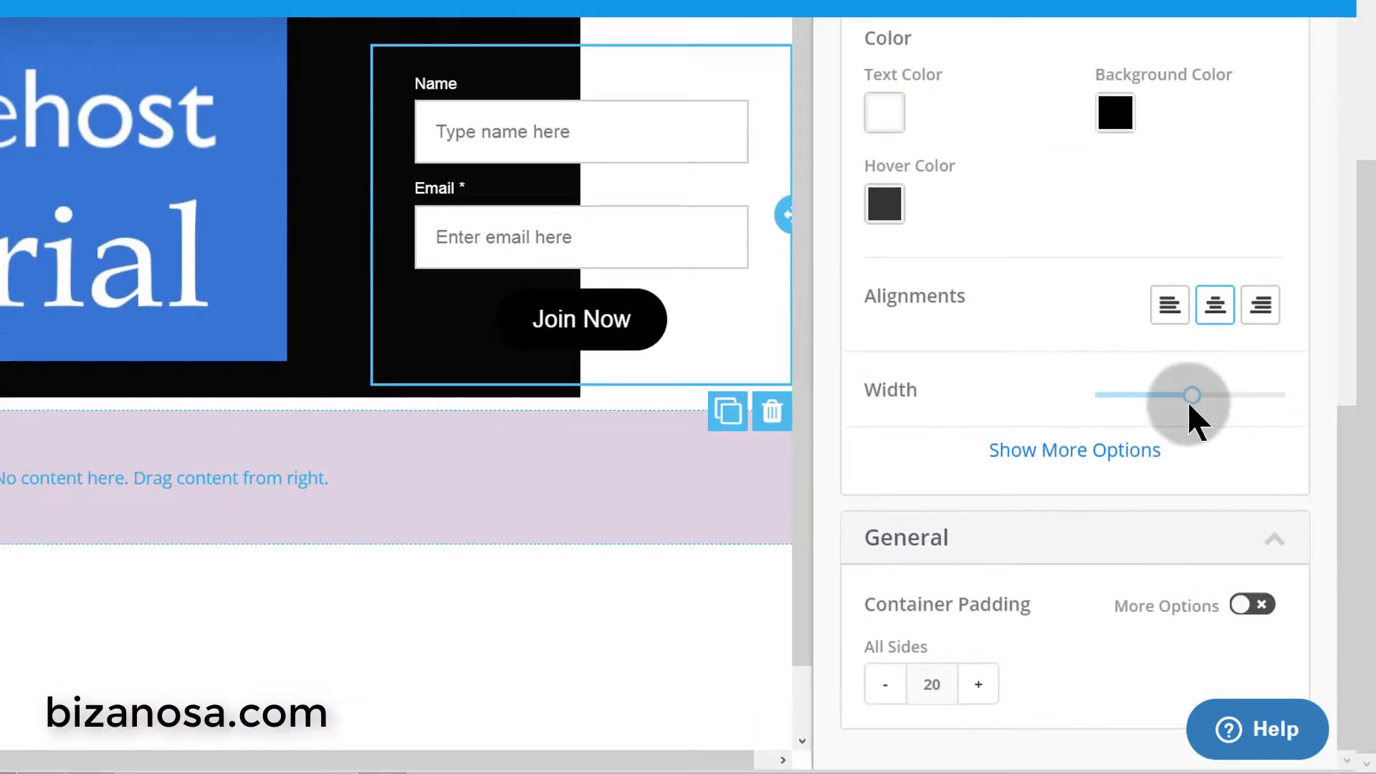
{"action": "left_click_drag", "start_coordinate": [1190, 407], "coordinate": [1334, 412]}
{"action": "left_click", "coordinate": [643, 320]}
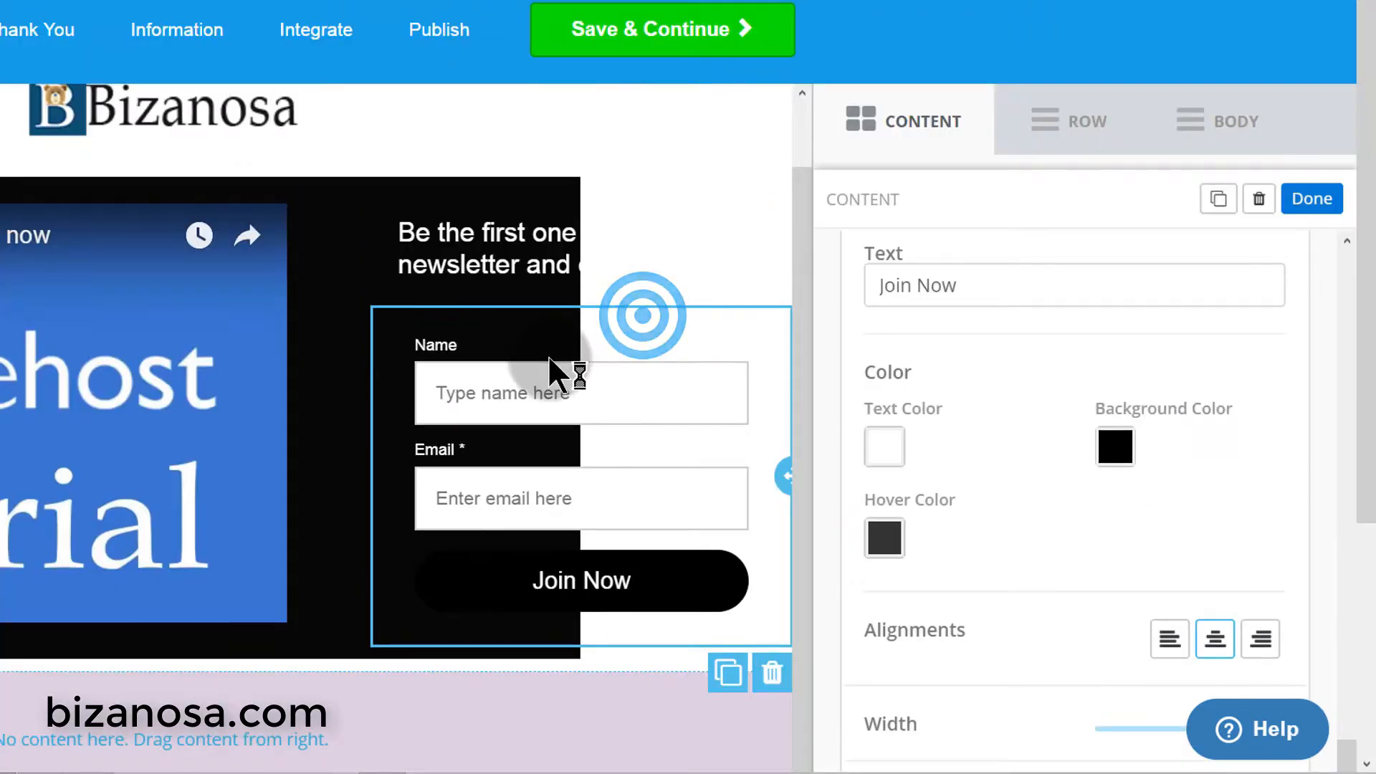
{"action": "left_click", "coordinate": [387, 212]}
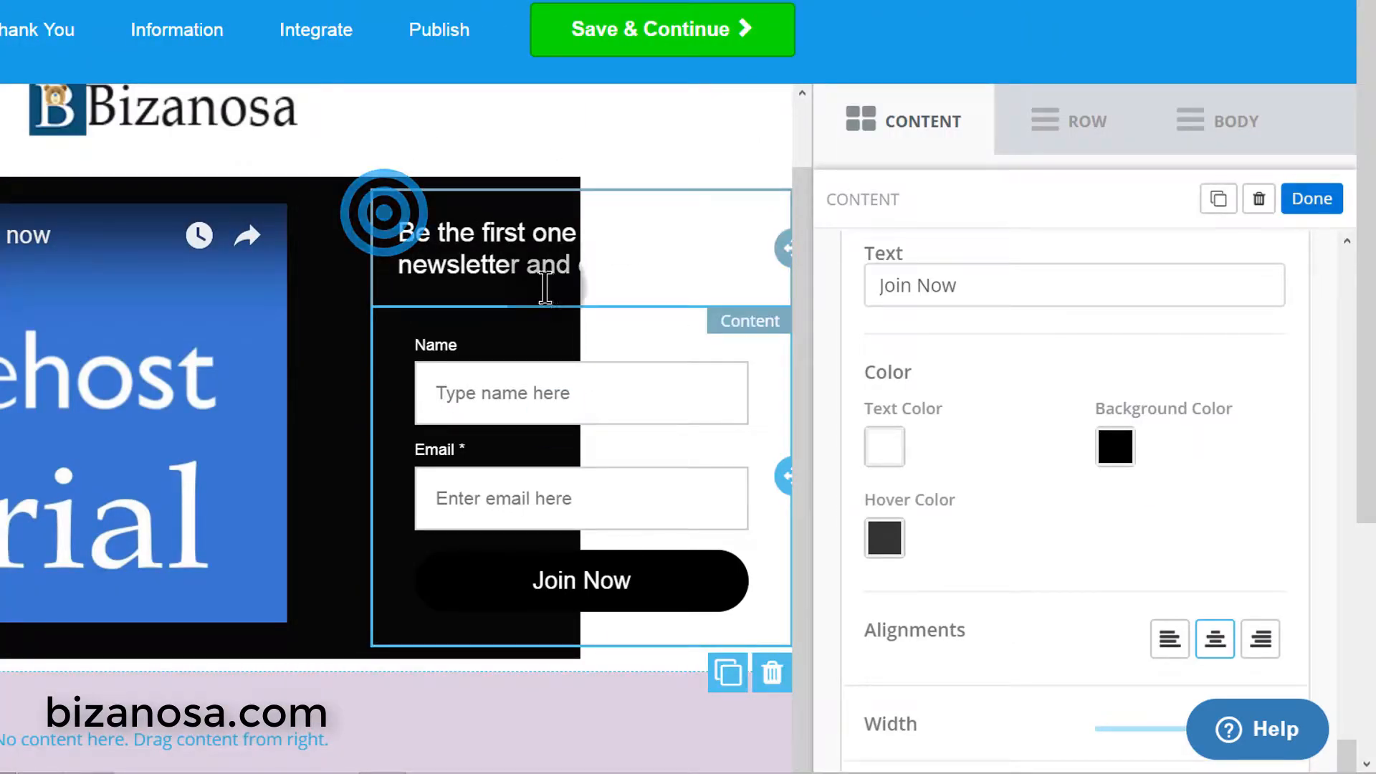
{"action": "left_click", "coordinate": [424, 336]}
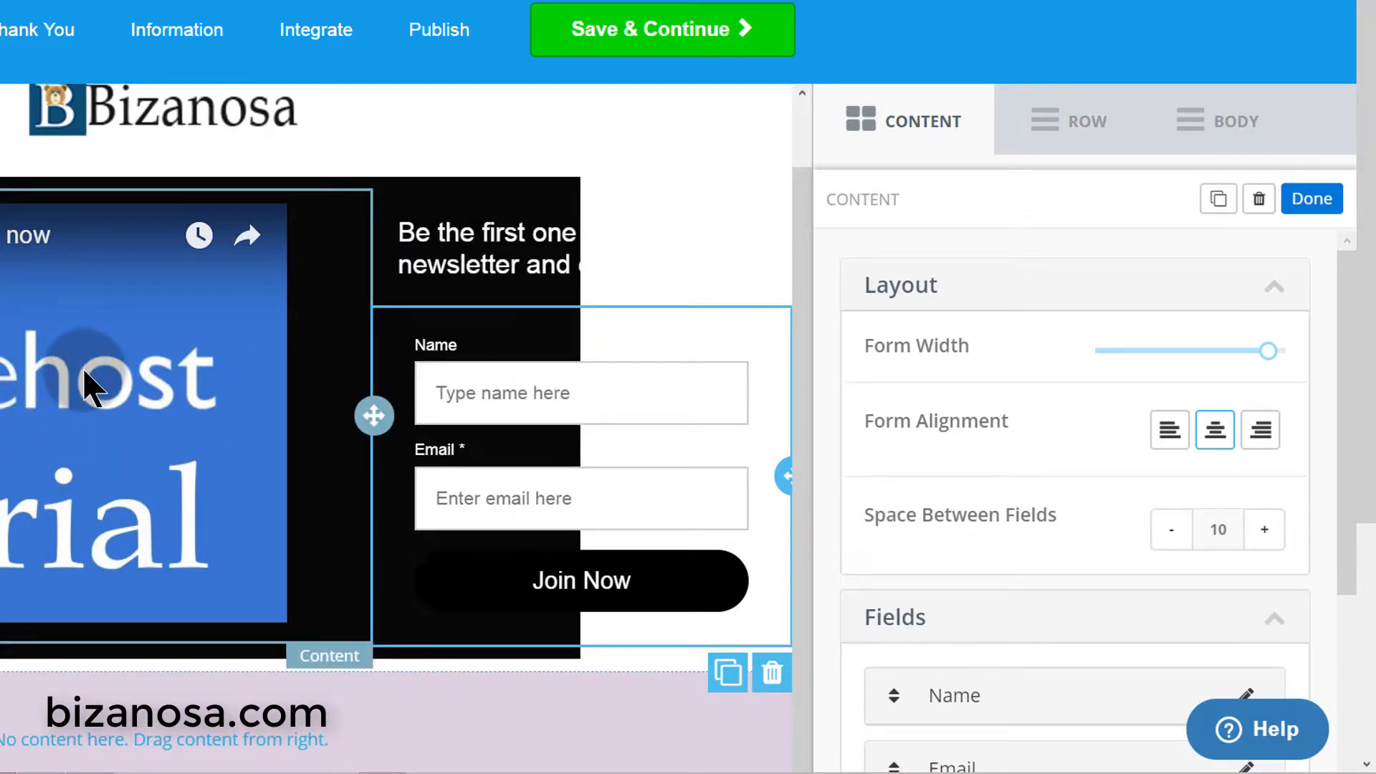
- Add &autoplay=1&mute=1 after rel=0 in the video URL of the HTML block's iframe code
{"action": "left_click", "coordinate": [50, 403]}
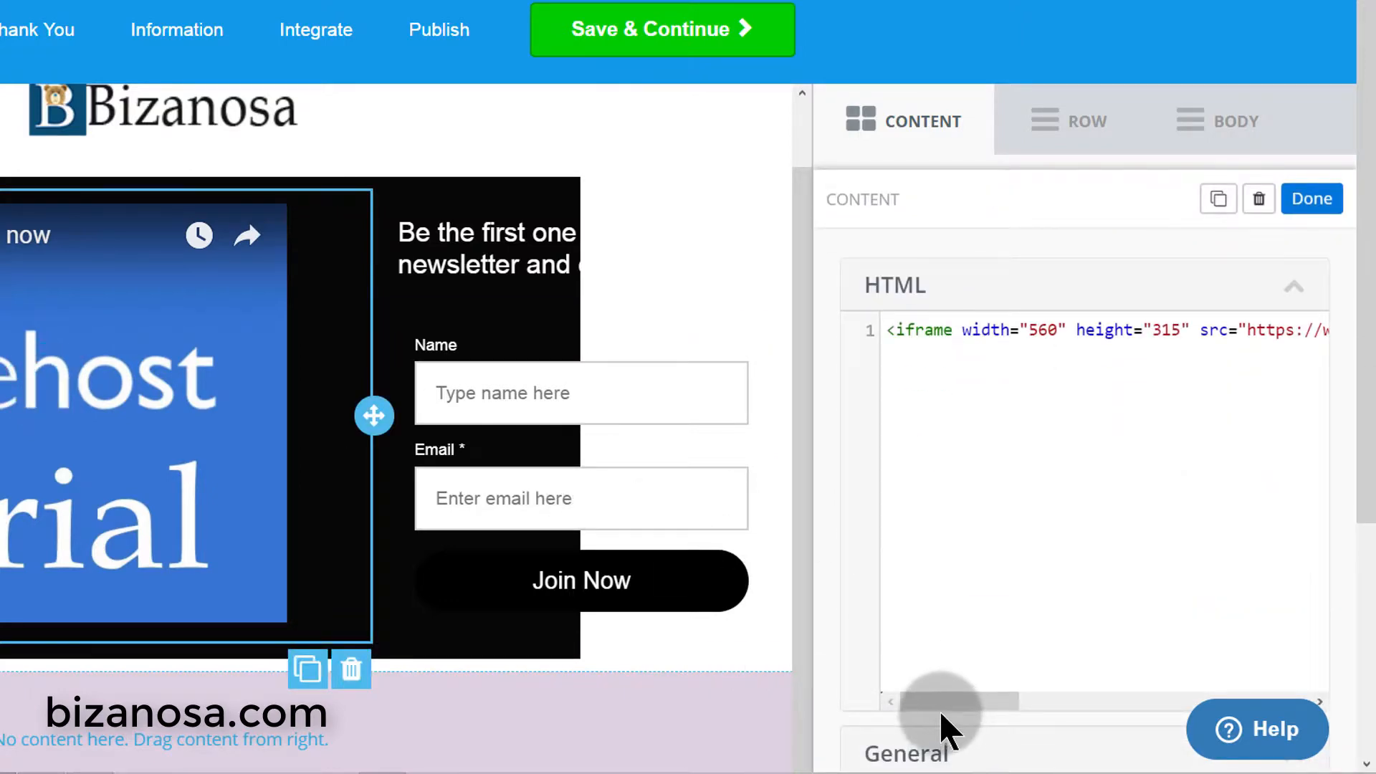
{"action": "left_click_drag", "start_coordinate": [936, 699], "coordinate": [1098, 681]}
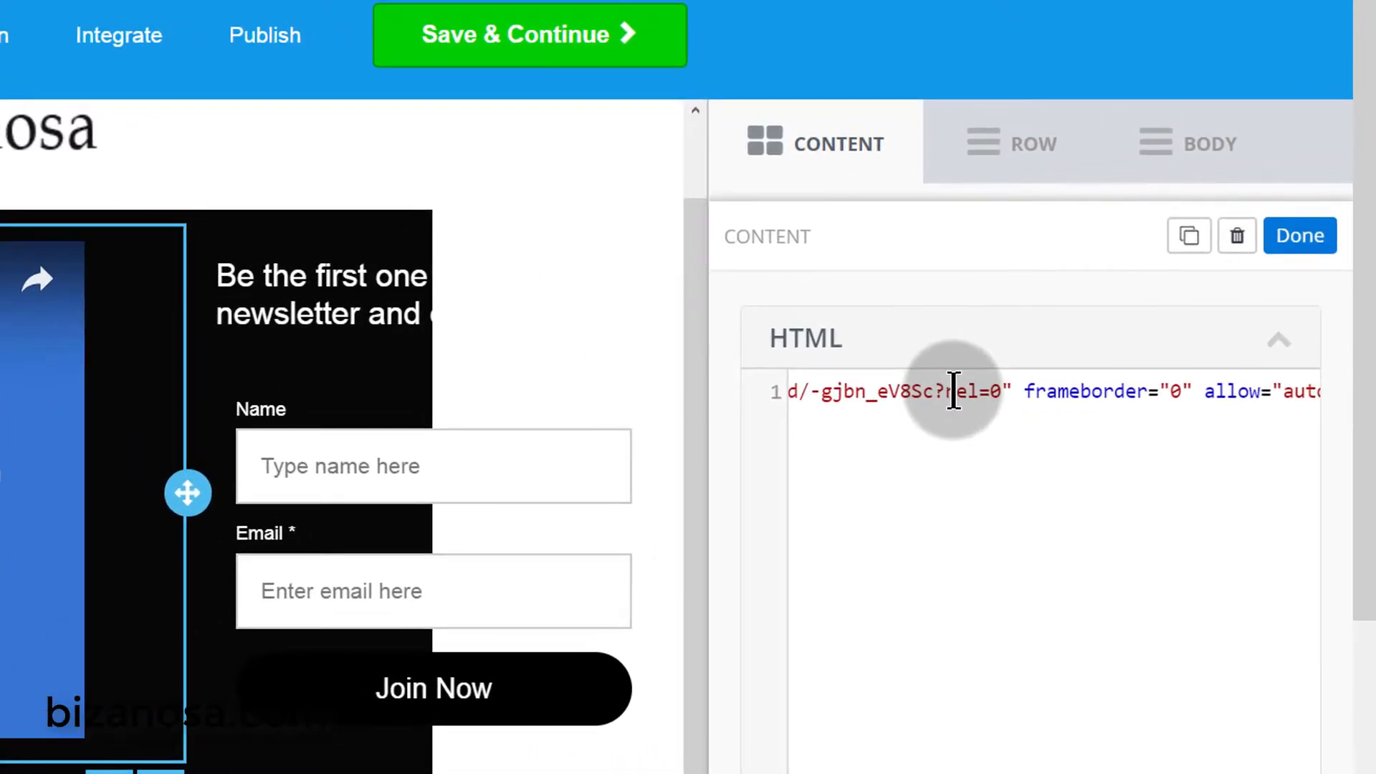
{"action": "left_click_drag", "start_coordinate": [954, 391], "coordinate": [1006, 391]}
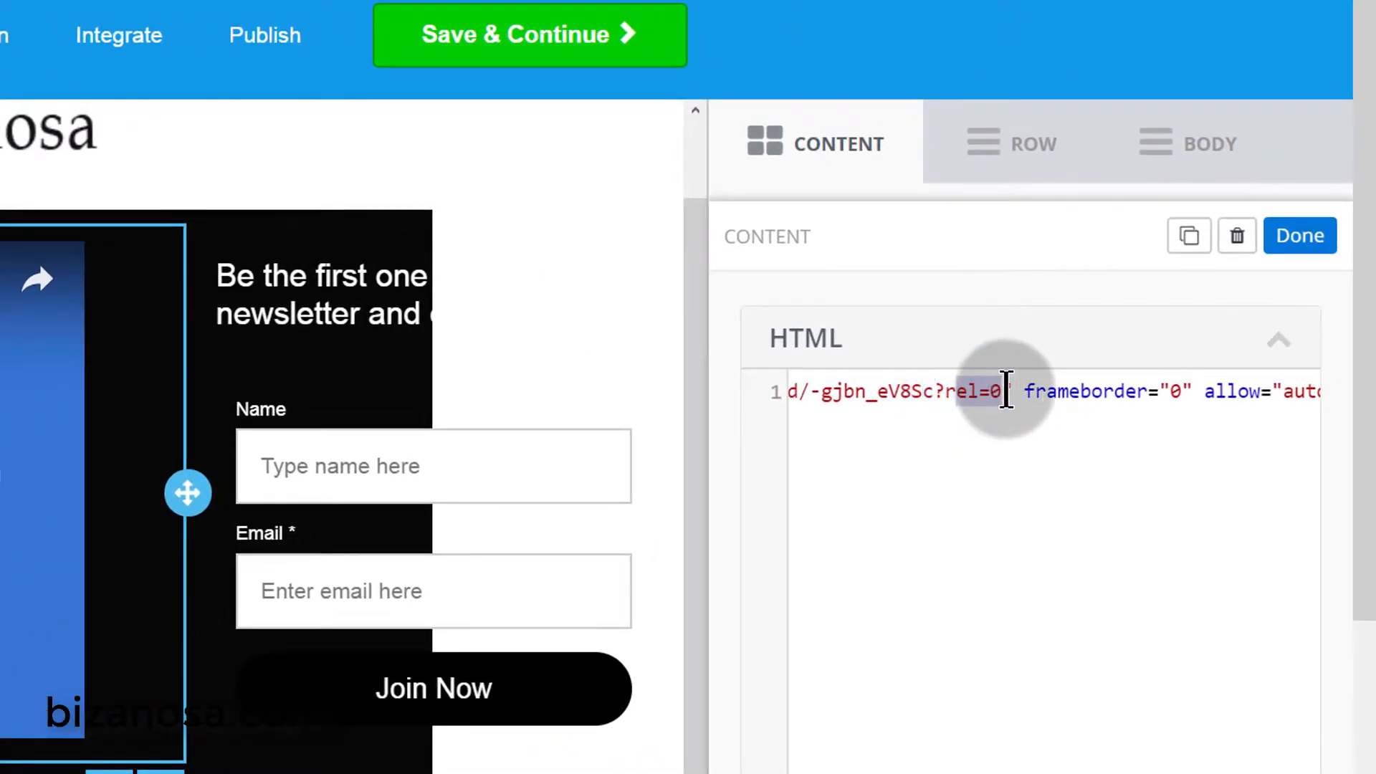
{"action": "left_click", "coordinate": [1006, 390]}
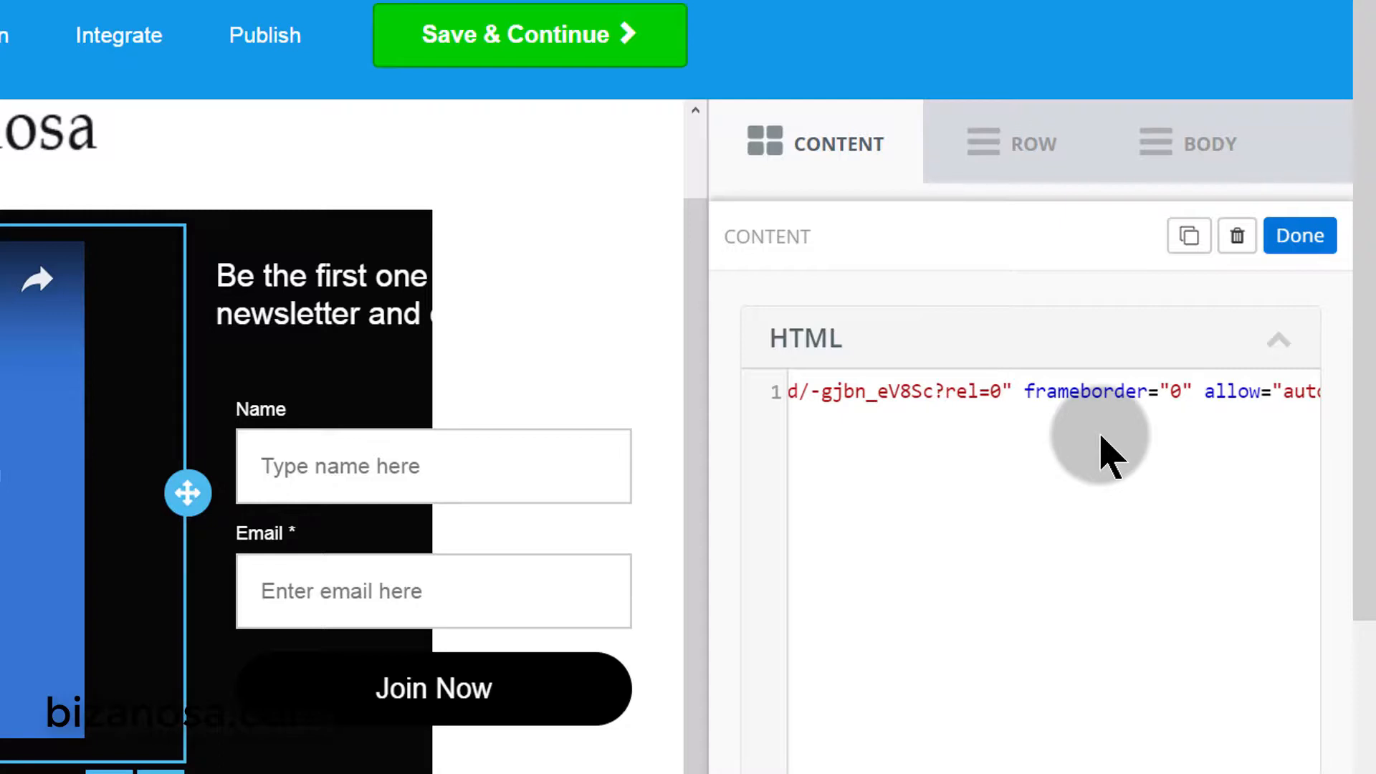
{"action": "type", "text": "&autoplay=1"}
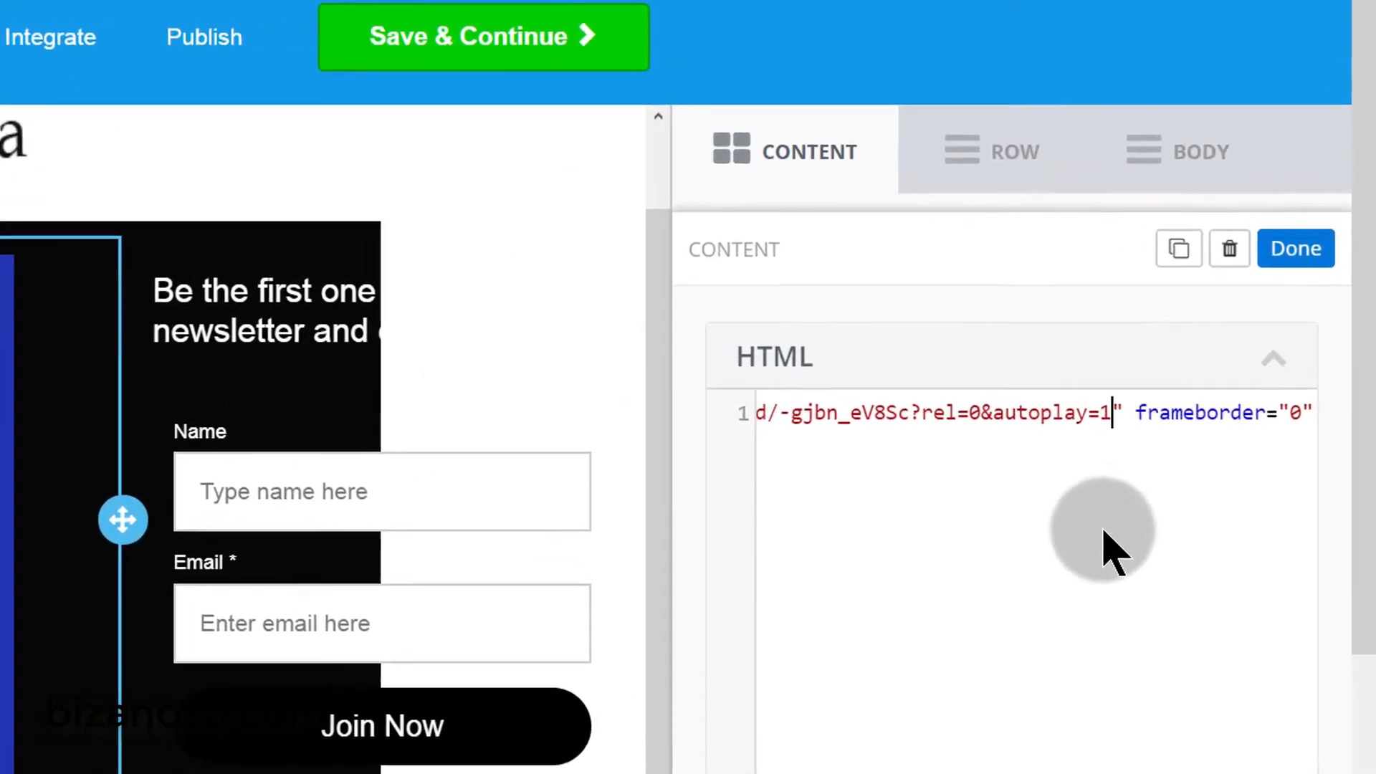
{"action": "type", "text": "&mute=1"}
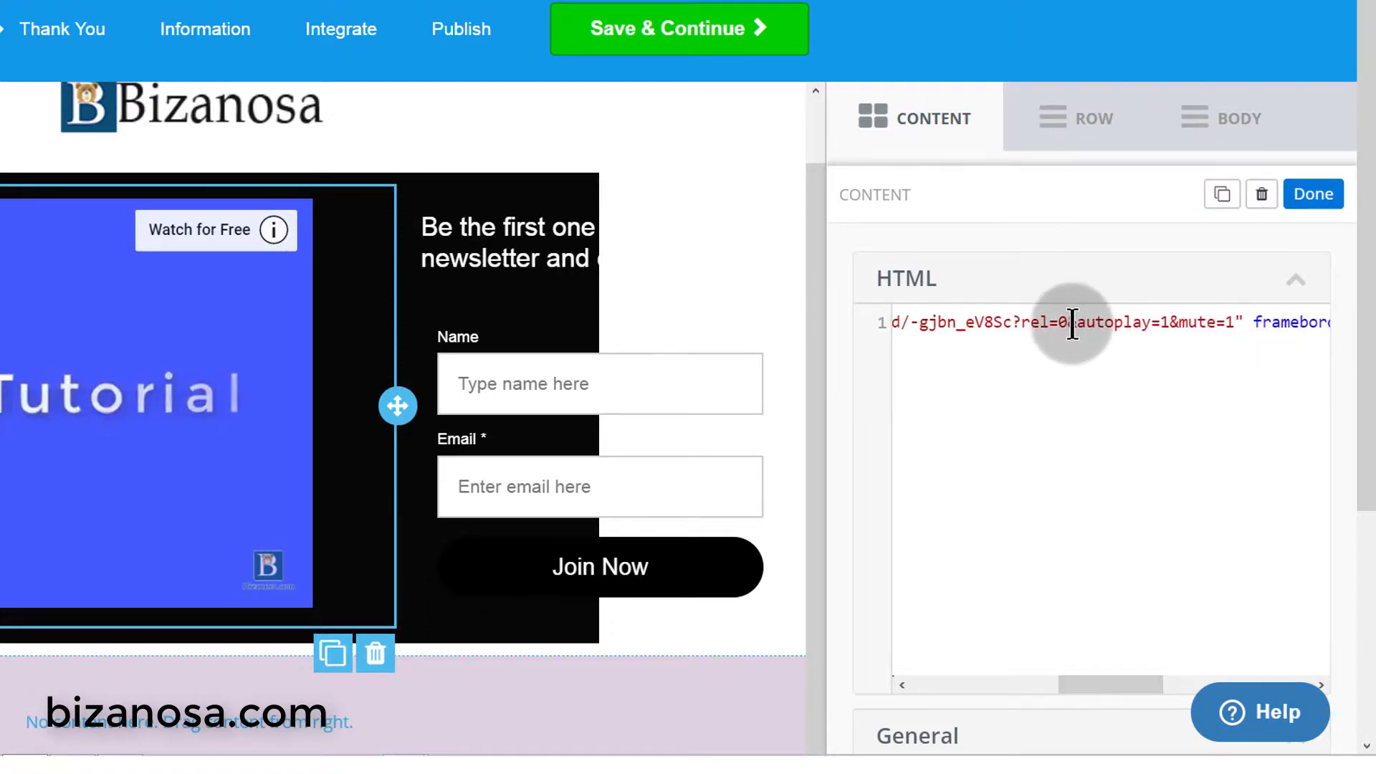
- Remove &autoplay=1&mute=1 from the iframe's video URL and finish editing the HTML block
{"action": "left_click_drag", "start_coordinate": [1068, 323], "coordinate": [1235, 327]}
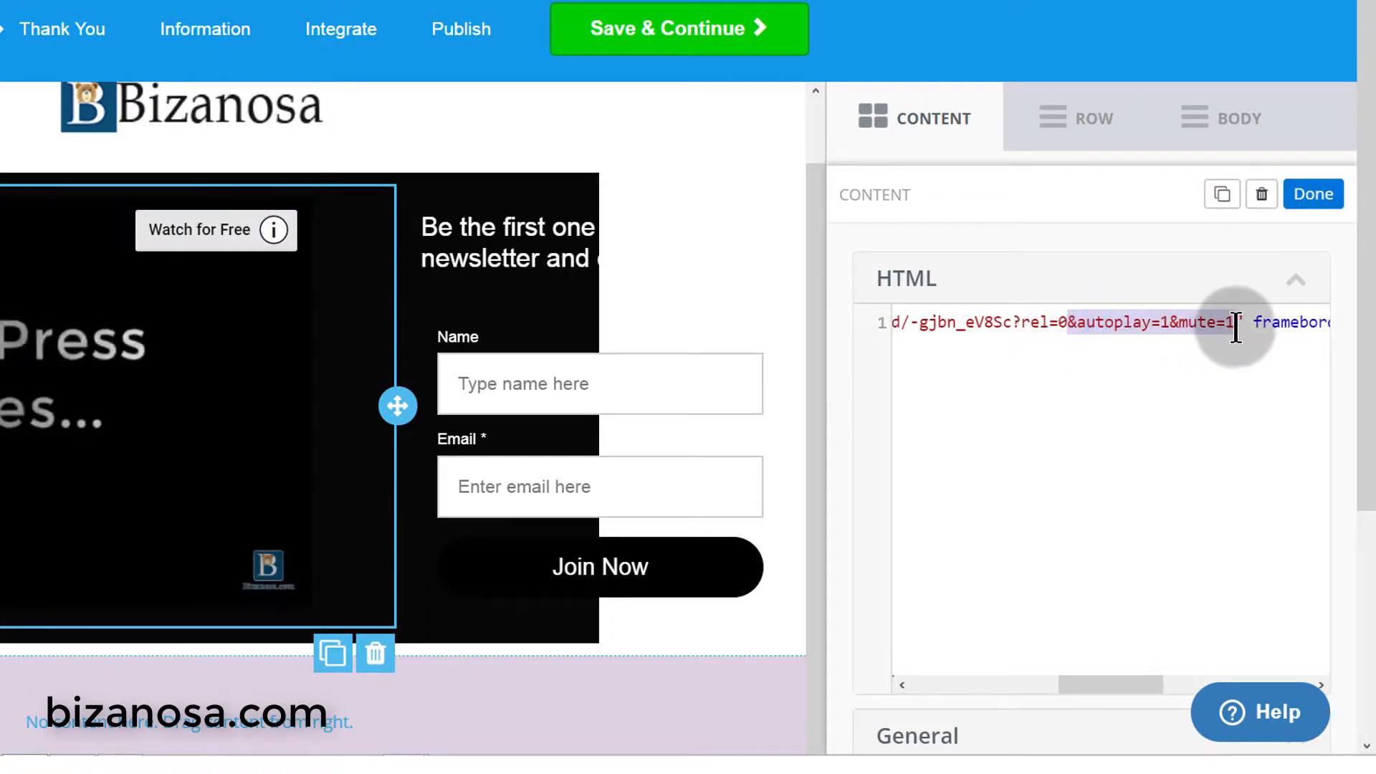
{"action": "left_click", "coordinate": [1313, 193]}
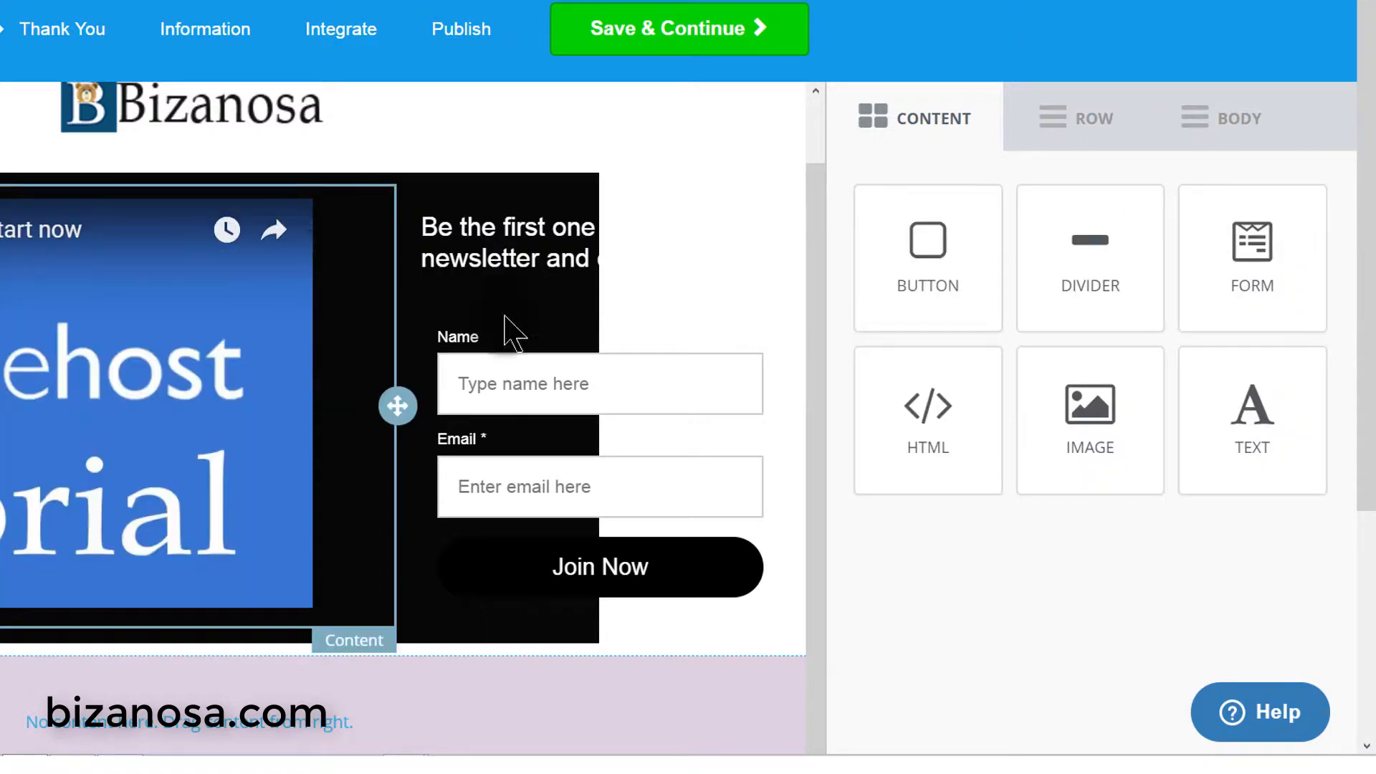
{"action": "left_click", "coordinate": [299, 395]}
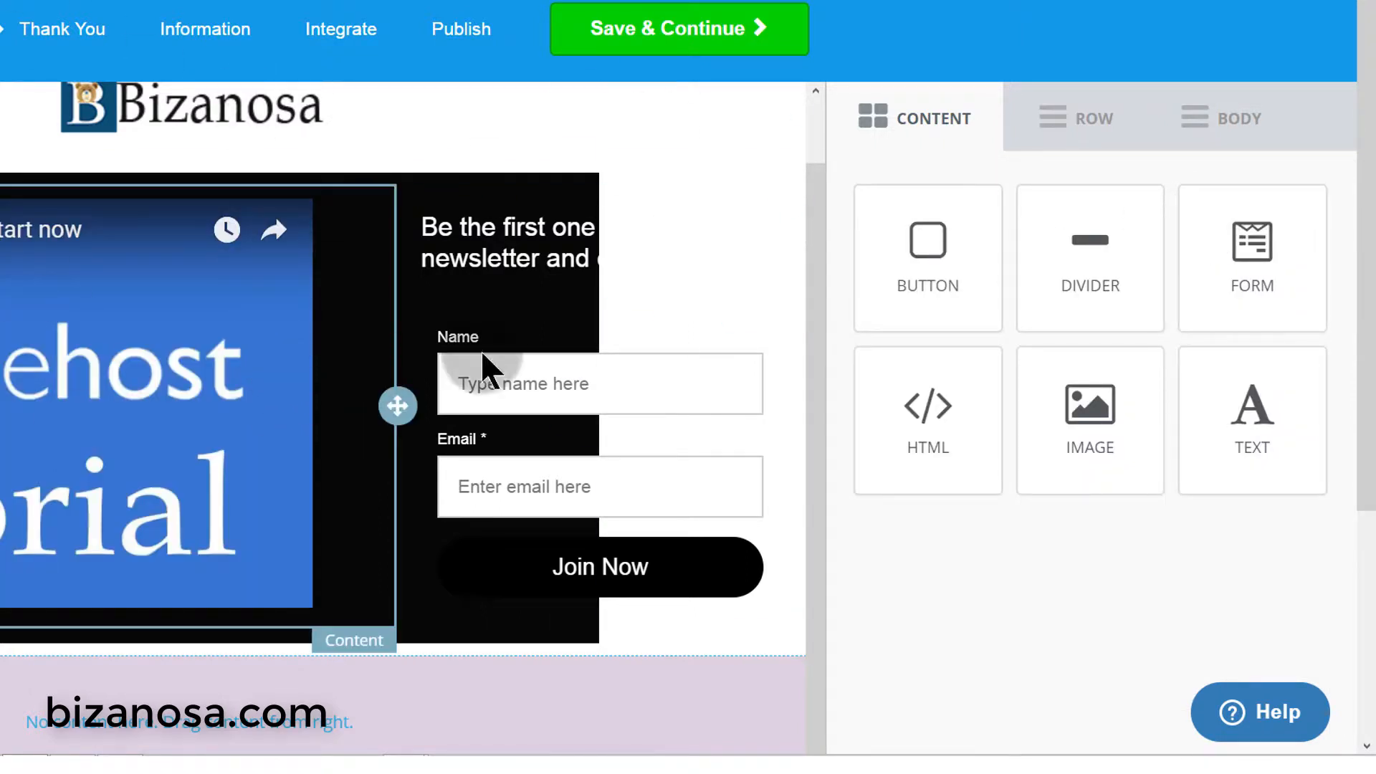
{"action": "left_click", "coordinate": [314, 355]}
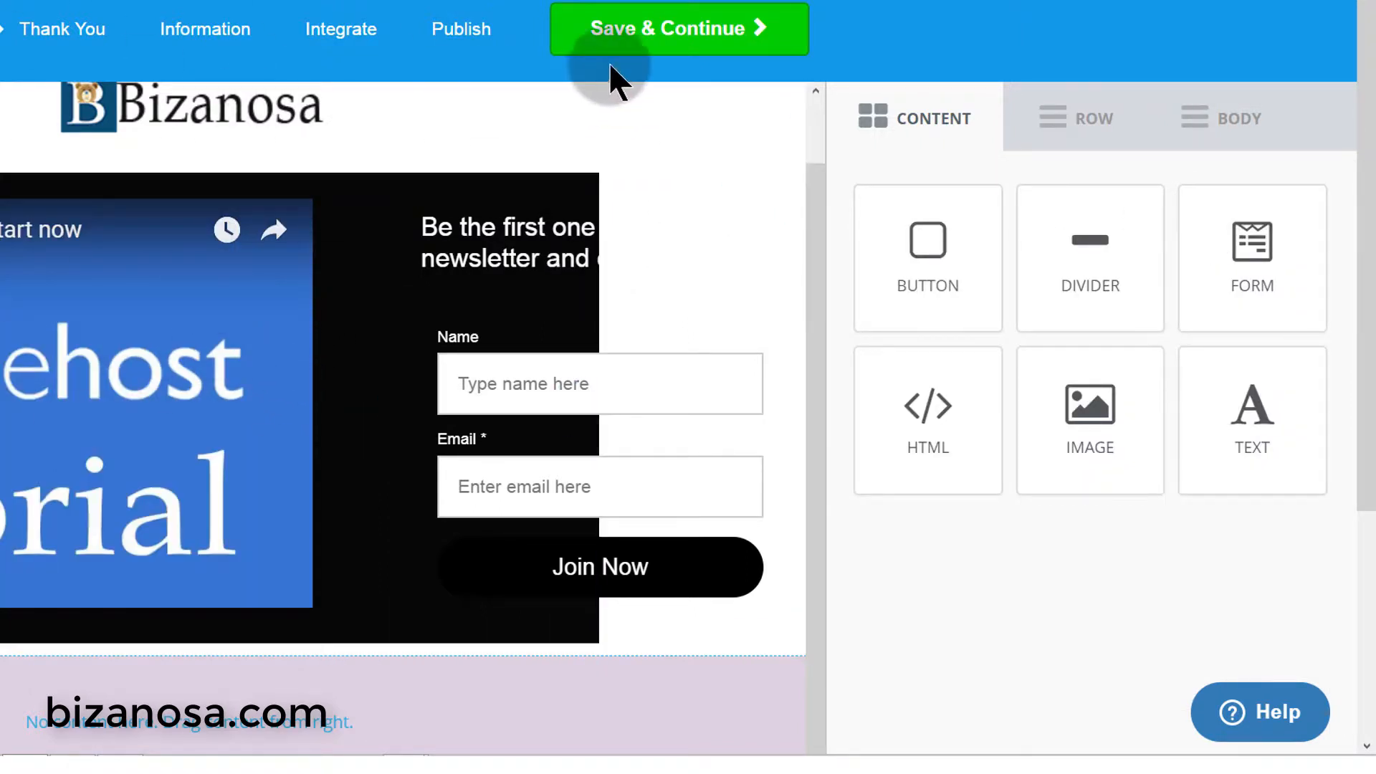
- Save the landing page design and proceed to the publishing stage
{"action": "left_click", "coordinate": [483, 29]}
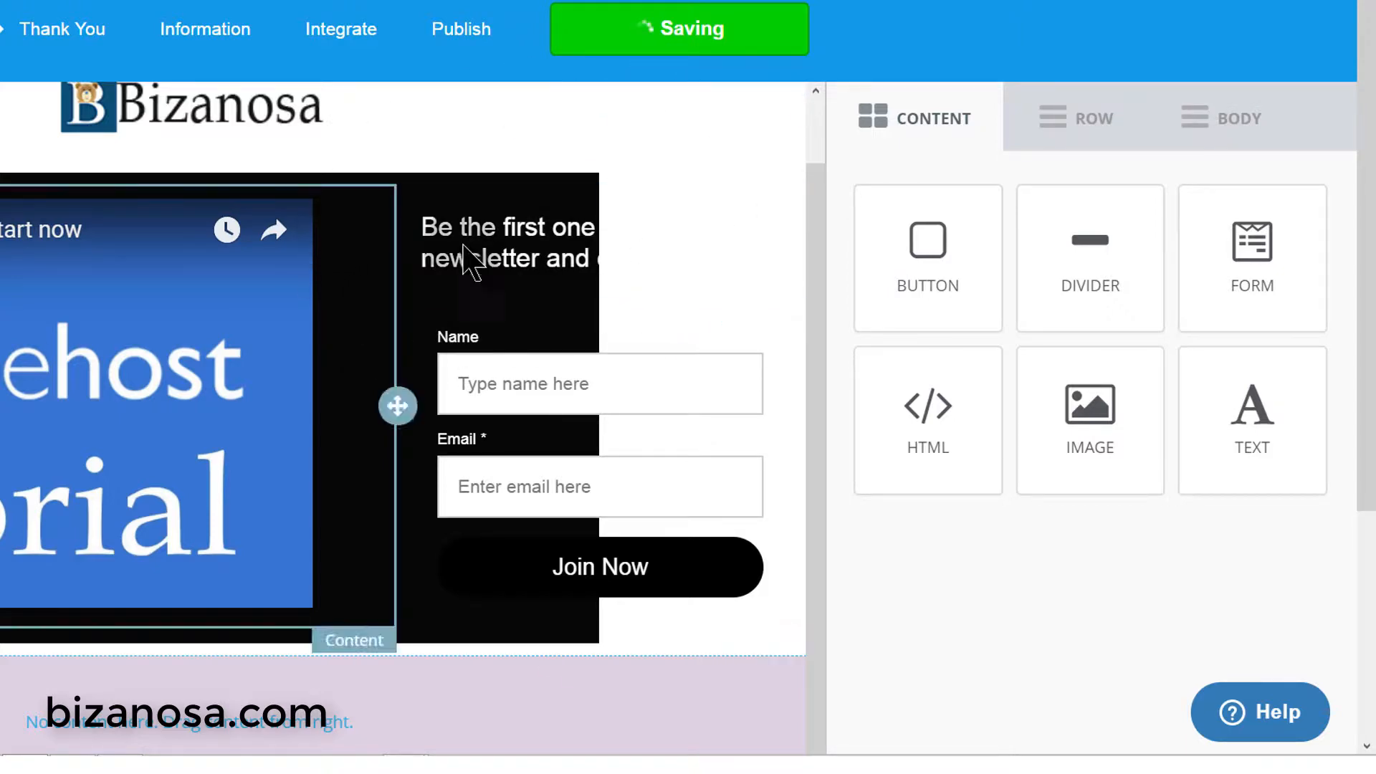
{"action": "scroll", "coordinate": [393, 347], "scroll_direction": "down", "scroll_amount": 5}
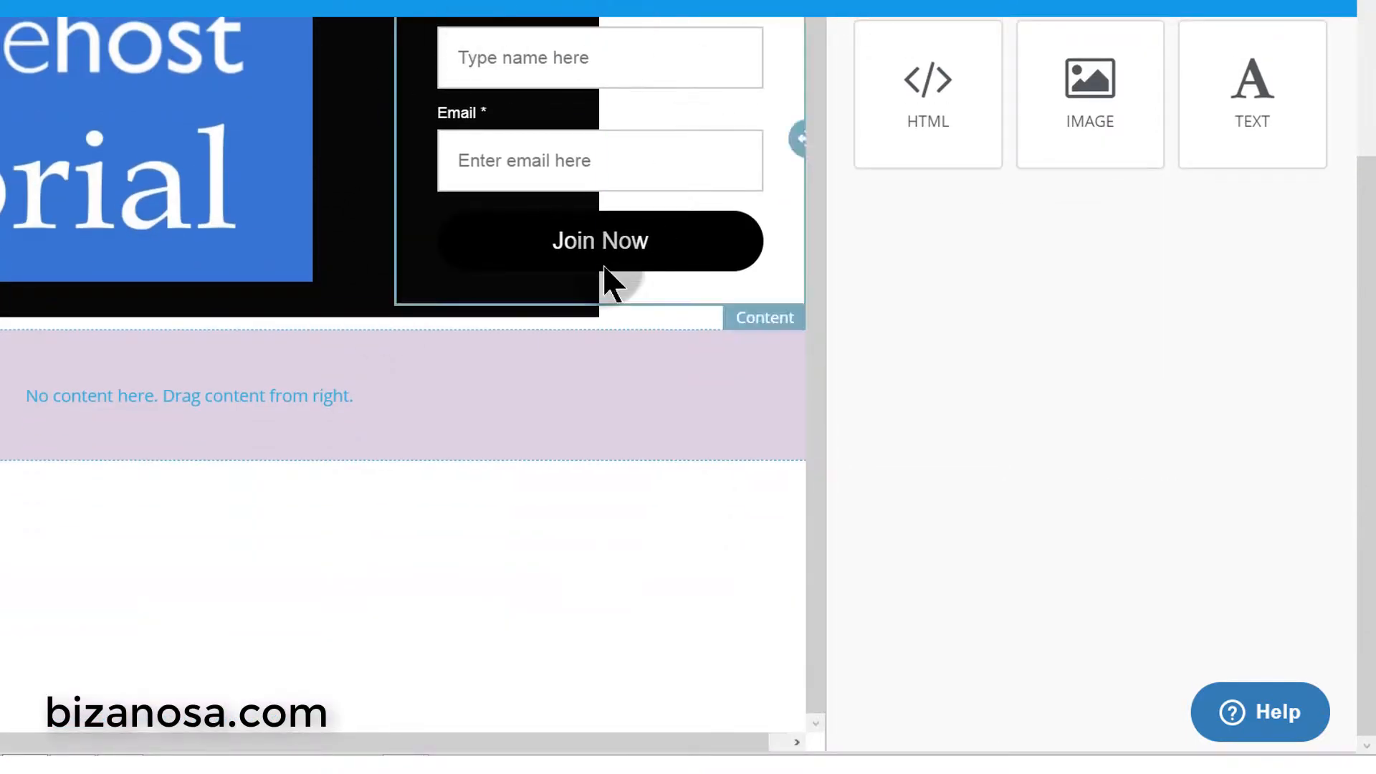
{"action": "scroll", "coordinate": [604, 267], "scroll_direction": "up", "scroll_amount": 1}
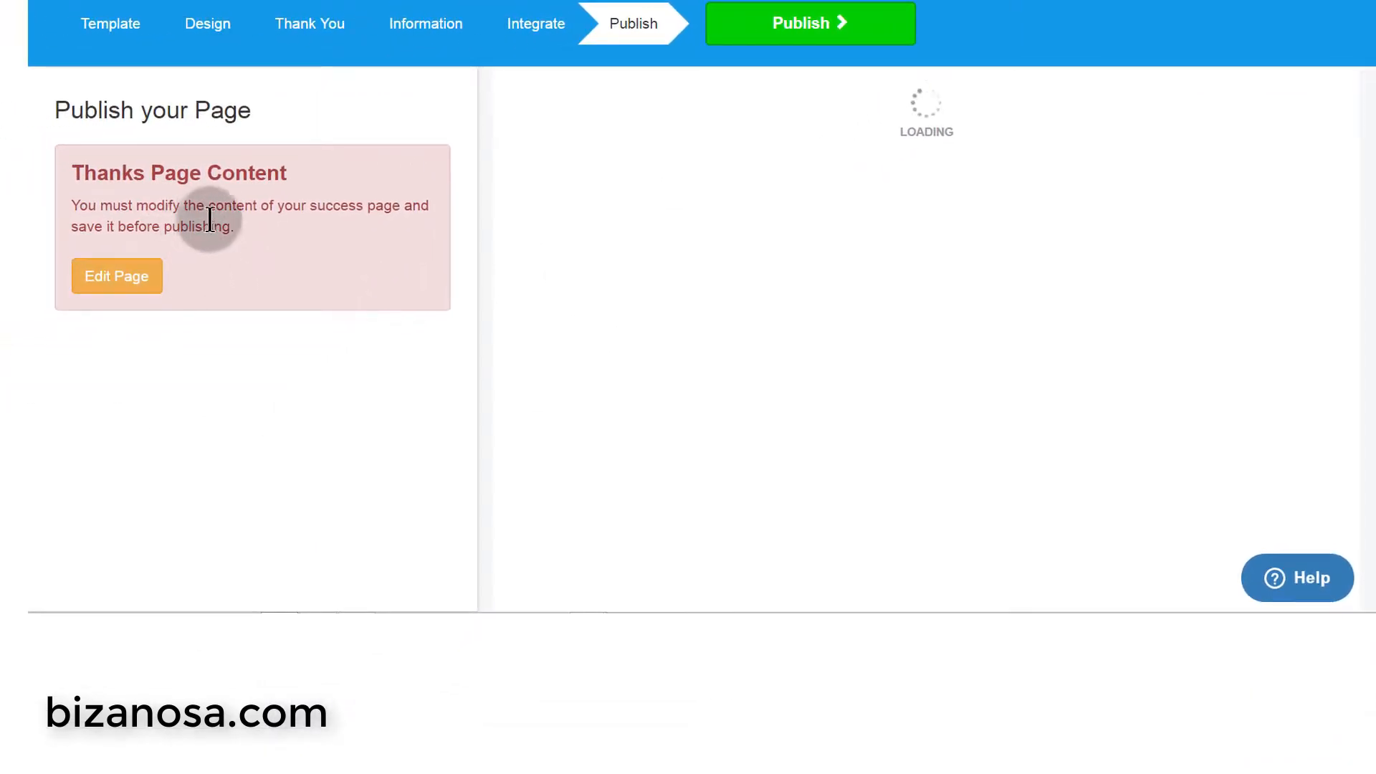
- Choose Show a thank you page as the action after a user subscribes and open that page for editing
{"action": "left_click", "coordinate": [119, 287]}
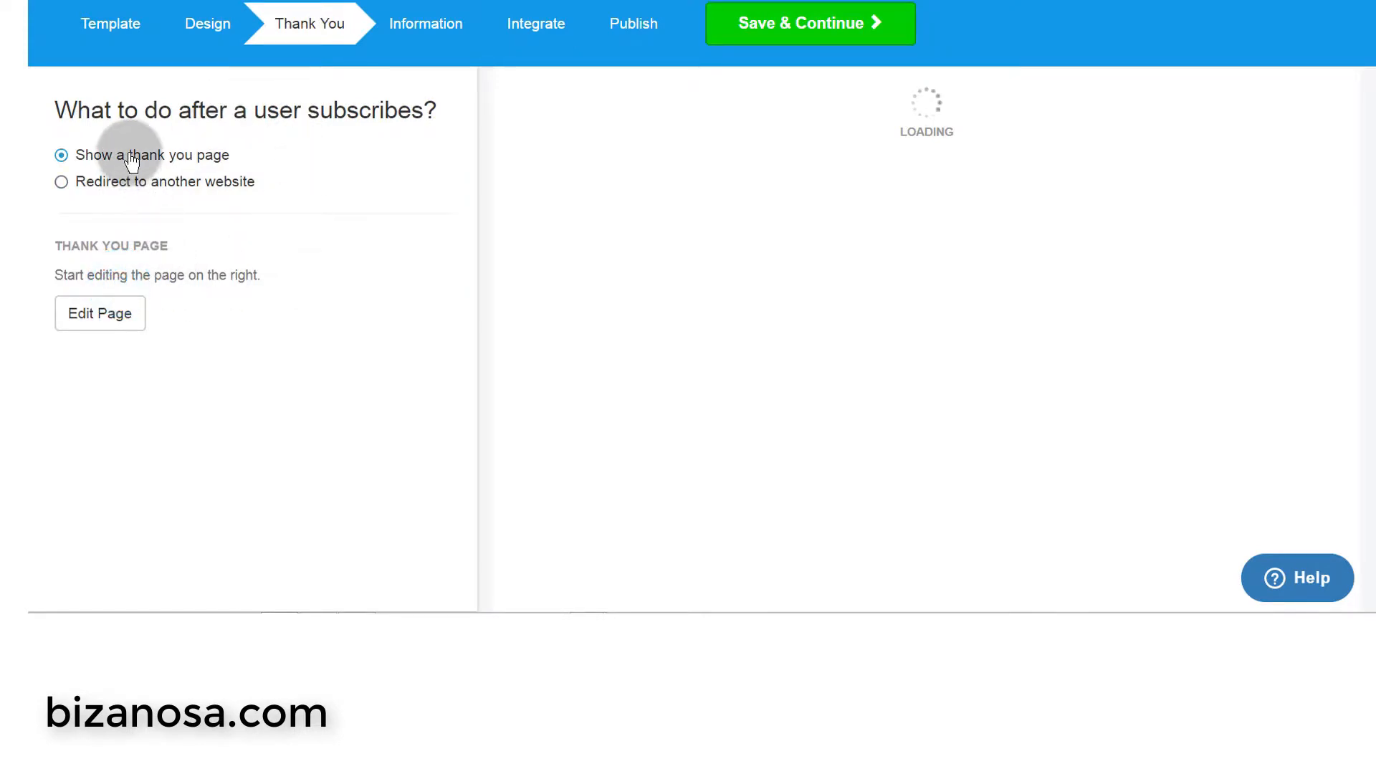
{"action": "left_click", "coordinate": [126, 153]}
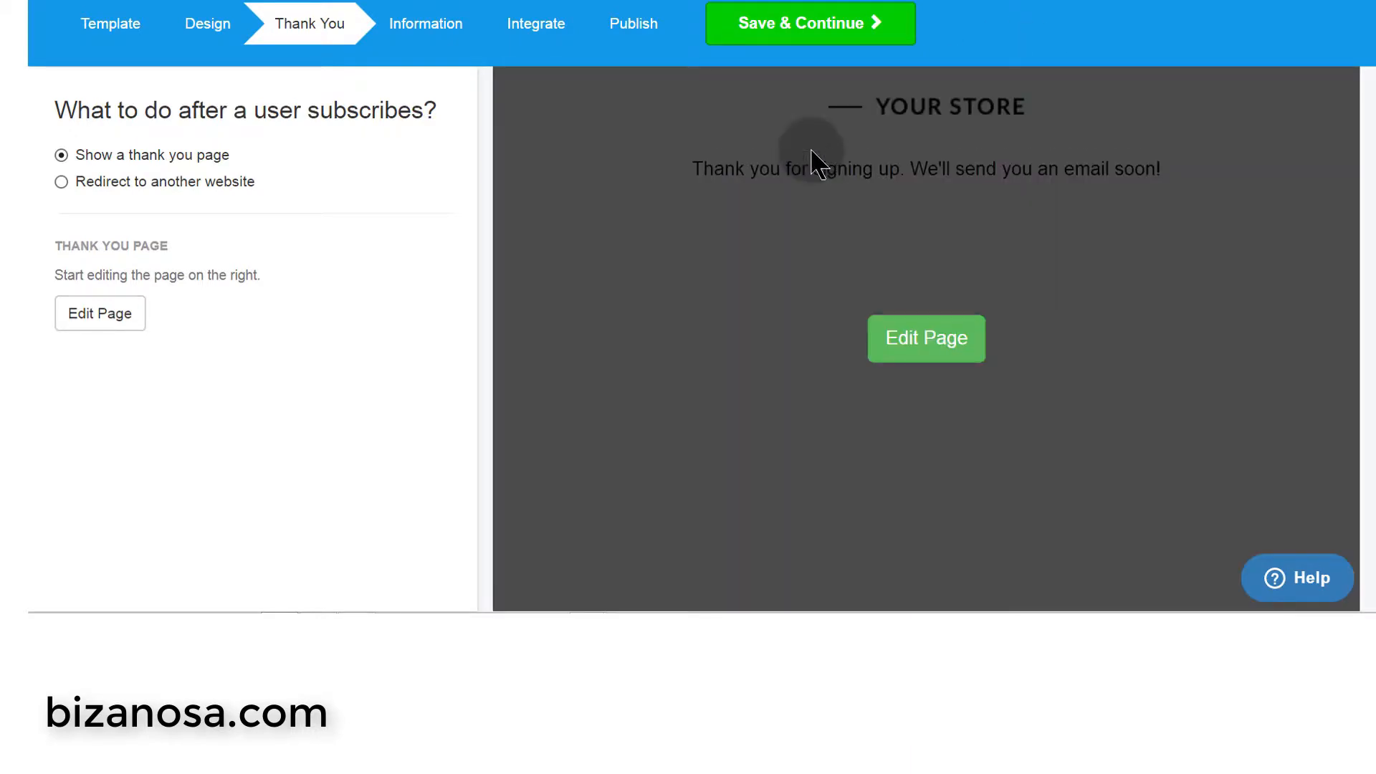
{"action": "left_click", "coordinate": [935, 341]}
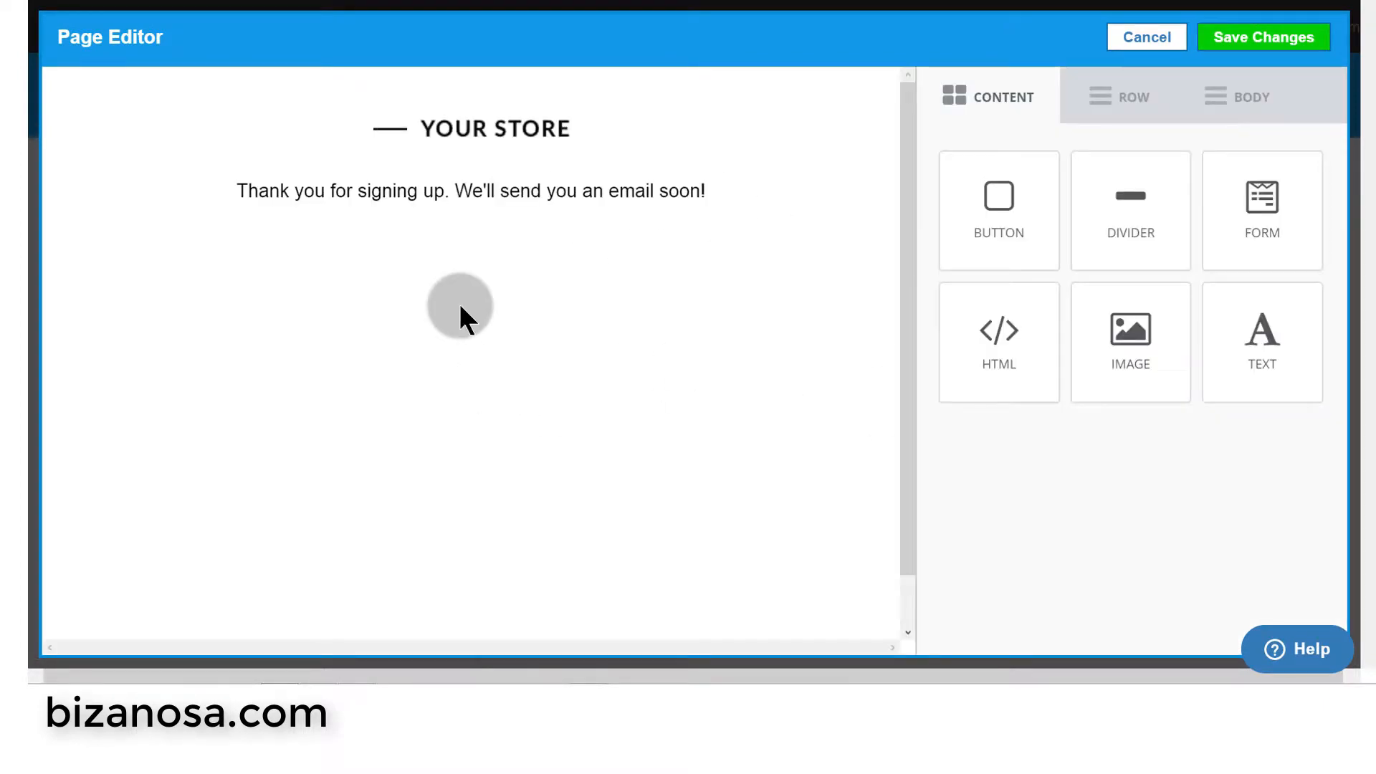
- Add a button below the thank-you message and save the changes to the thank you page
{"action": "left_click", "coordinate": [241, 187]}
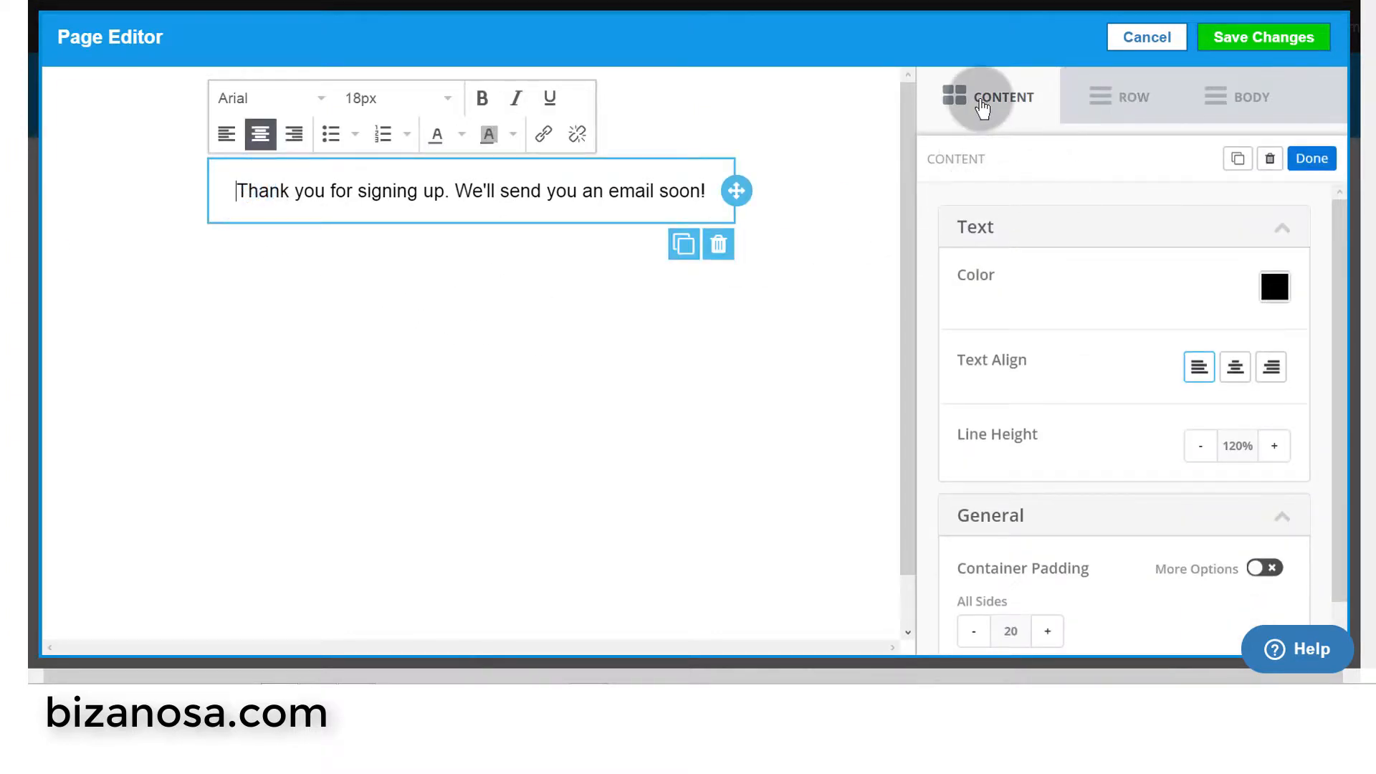
{"action": "left_click", "coordinate": [986, 93]}
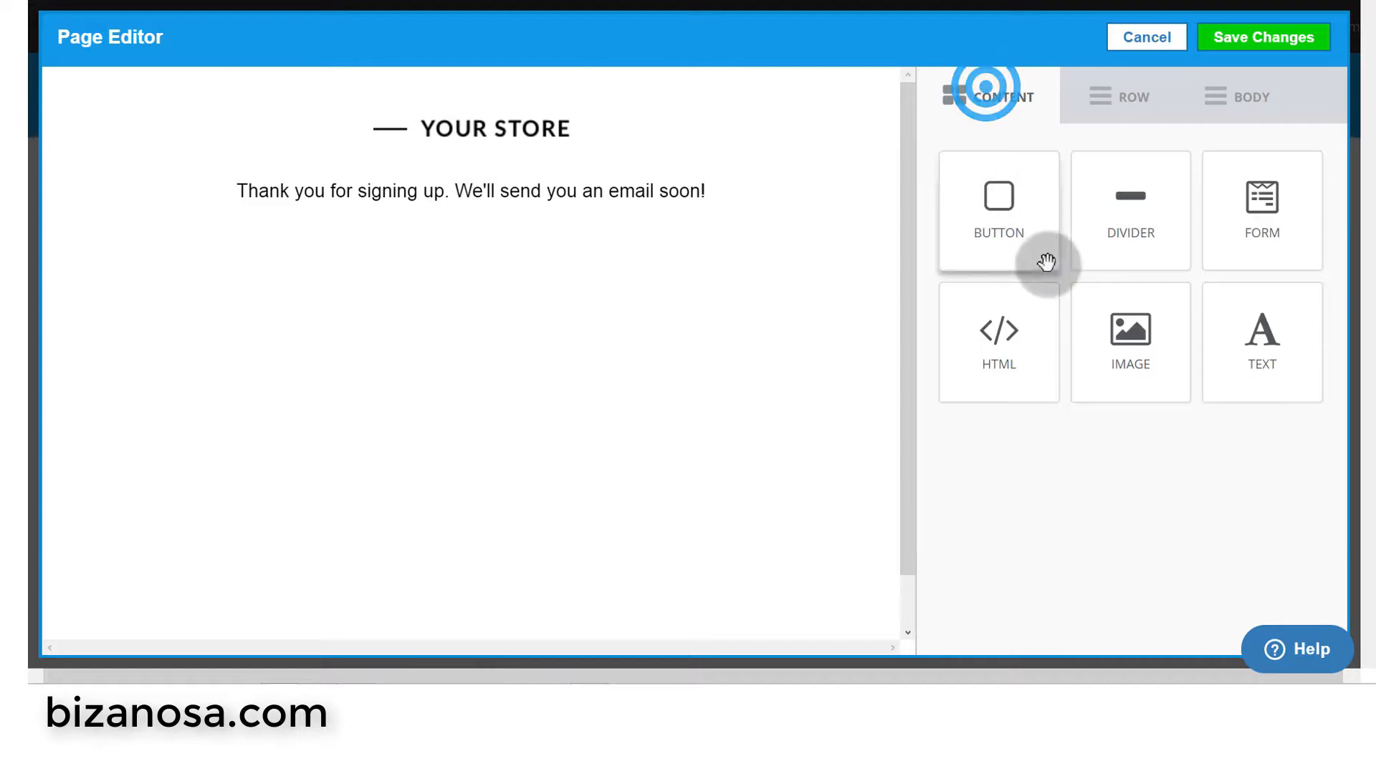
{"action": "left_click", "coordinate": [1007, 228]}
{"action": "left_click_drag", "start_coordinate": [1003, 228], "coordinate": [516, 312]}
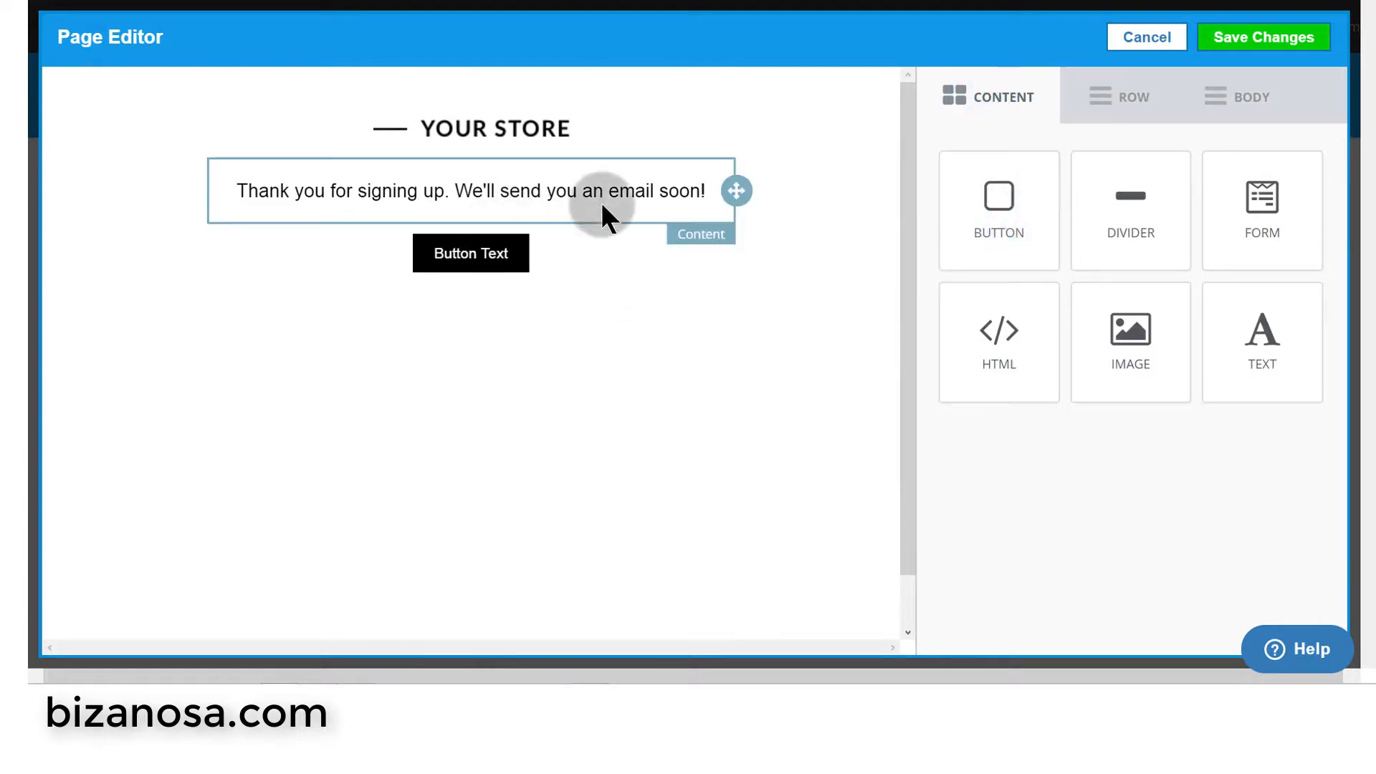
{"action": "left_click", "coordinate": [1263, 42]}
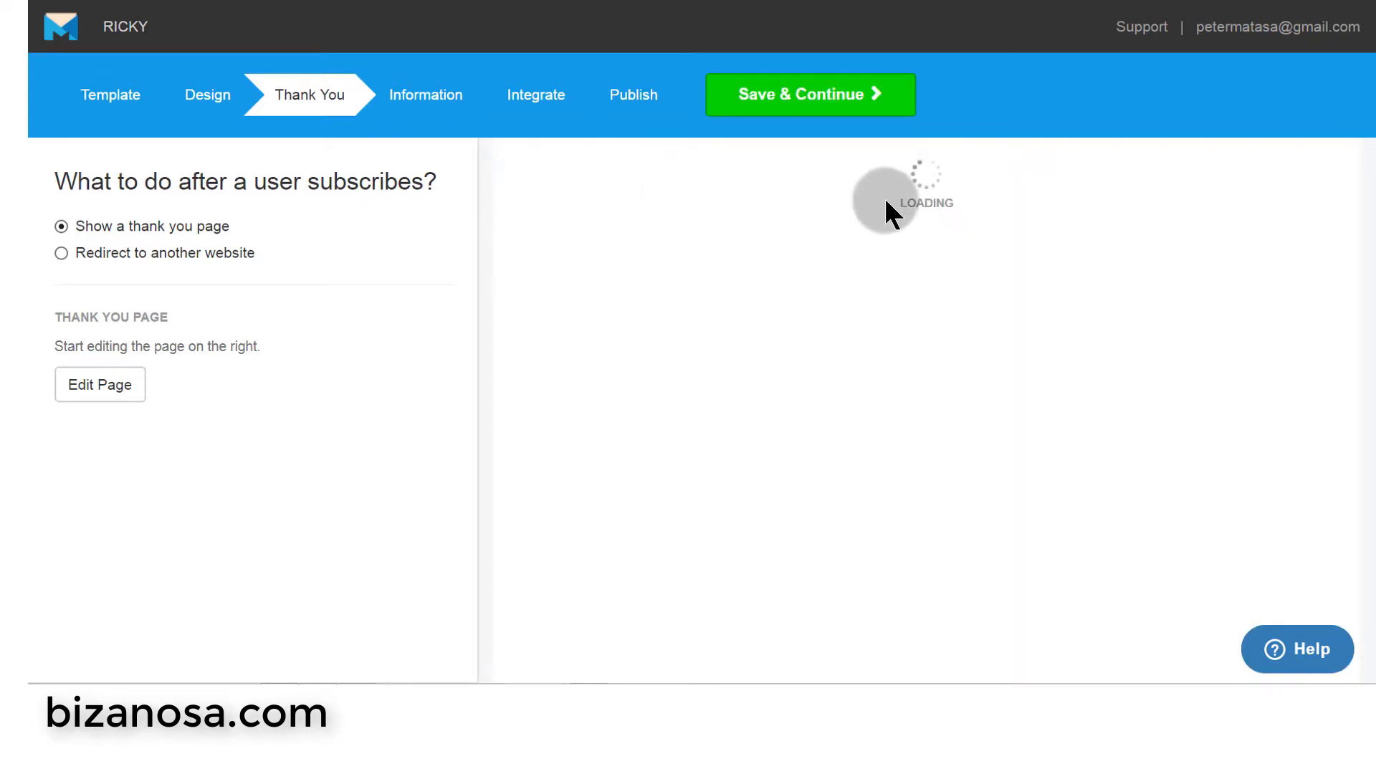
- Proceed to publishing and open the landing page's short URL in a new tab to check its signup form
{"action": "left_click", "coordinate": [771, 100]}
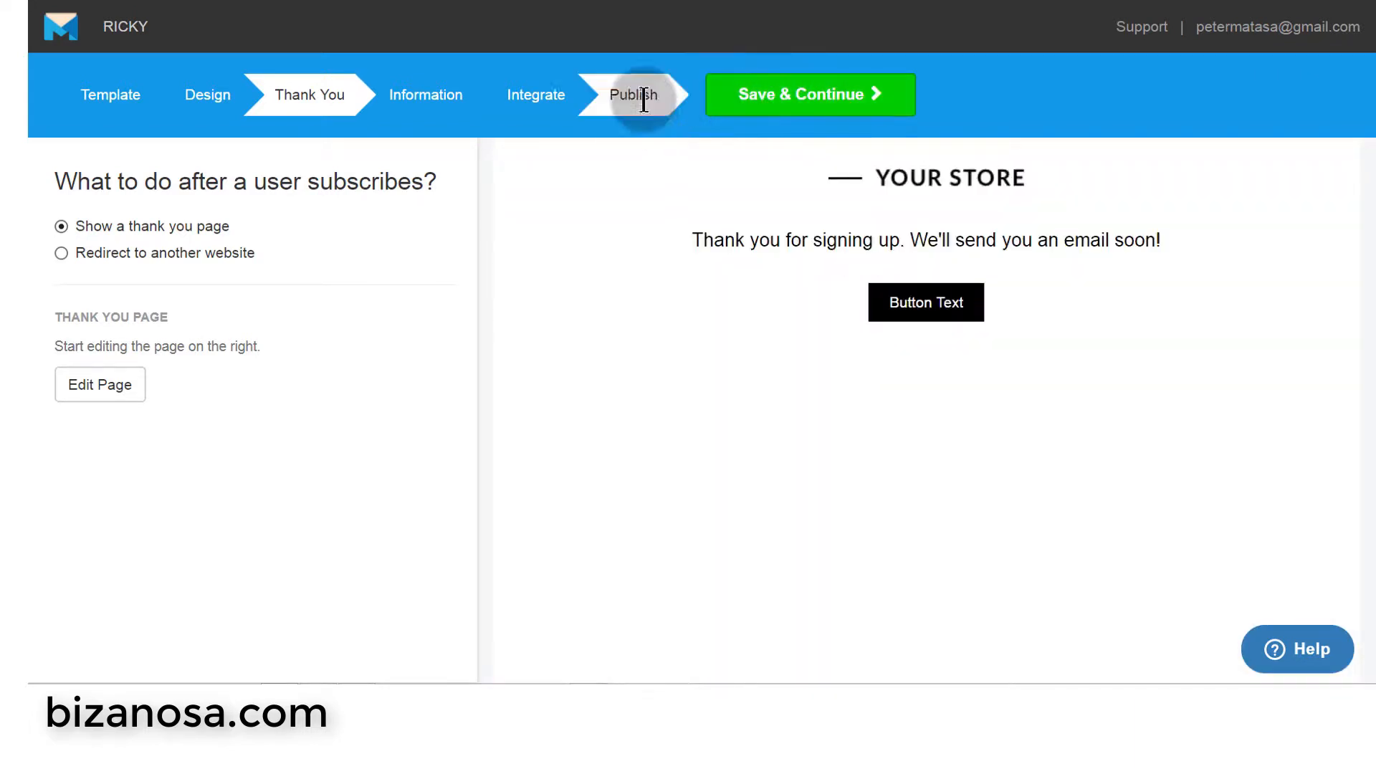
{"action": "left_click", "coordinate": [644, 91]}
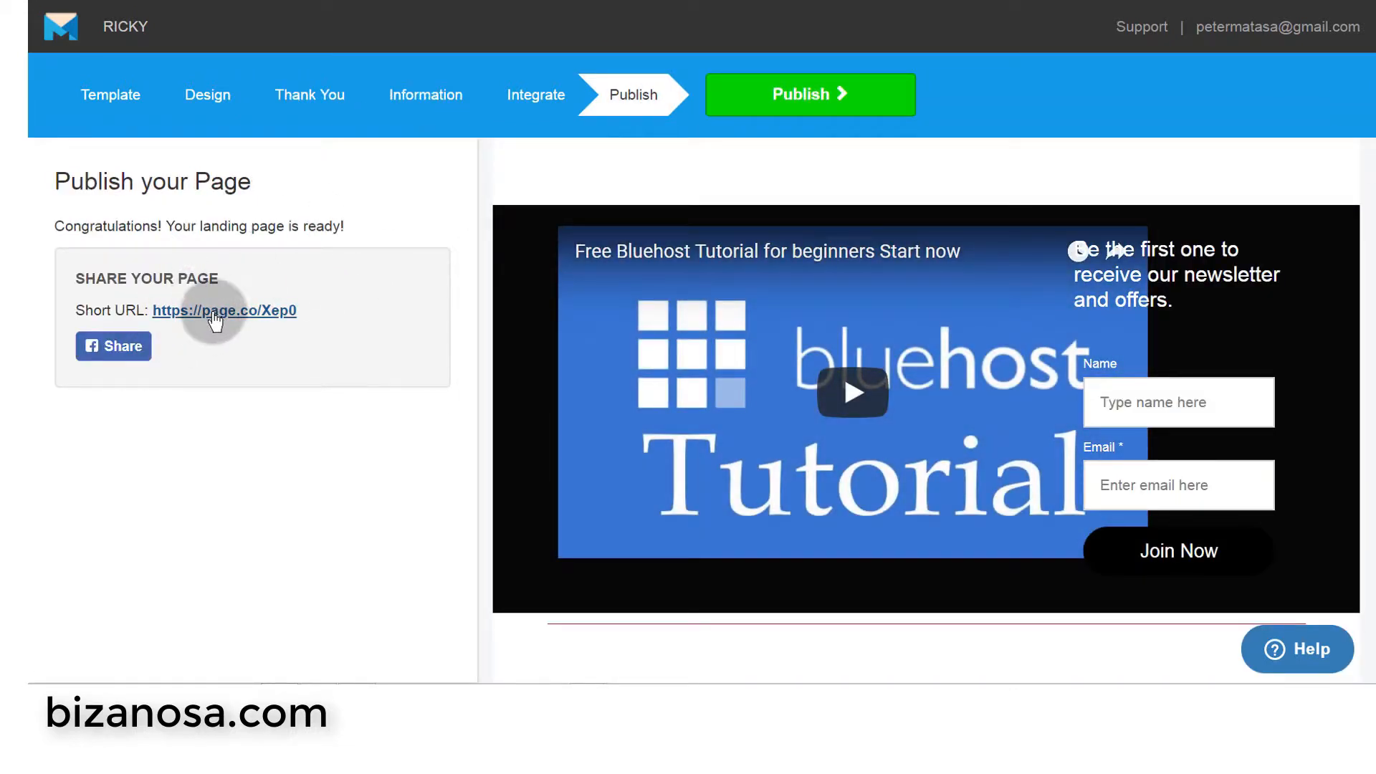
{"action": "right_click", "coordinate": [224, 310]}
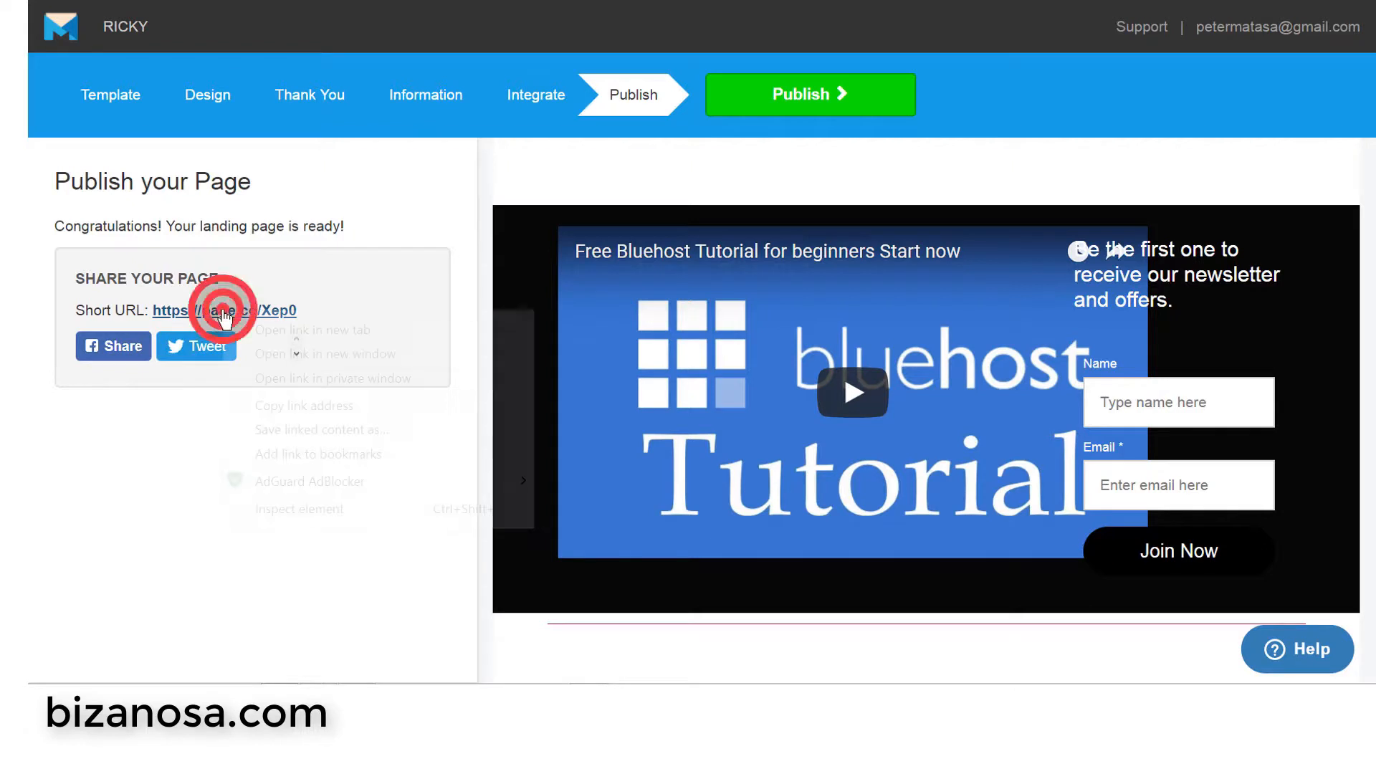
{"action": "left_click", "coordinate": [281, 329]}
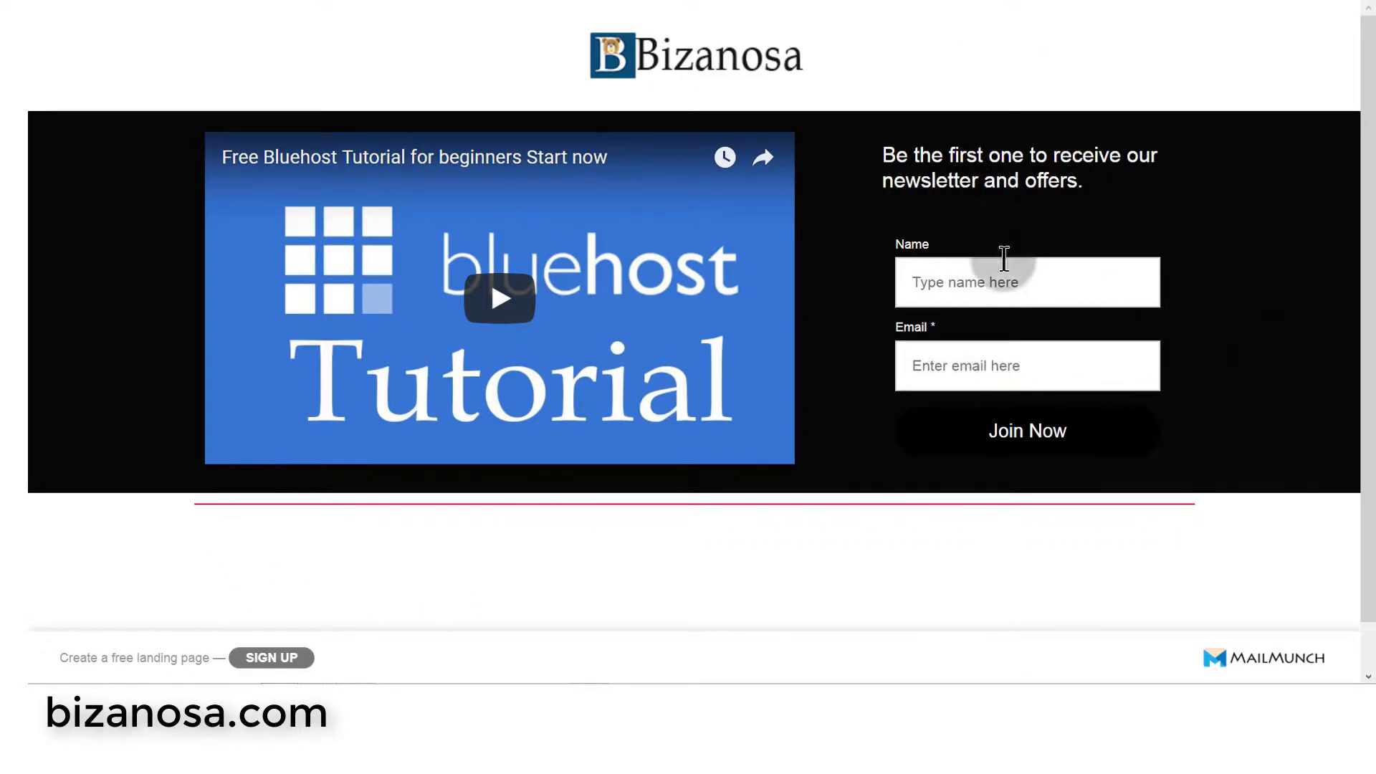
{"action": "left_click", "coordinate": [989, 110]}
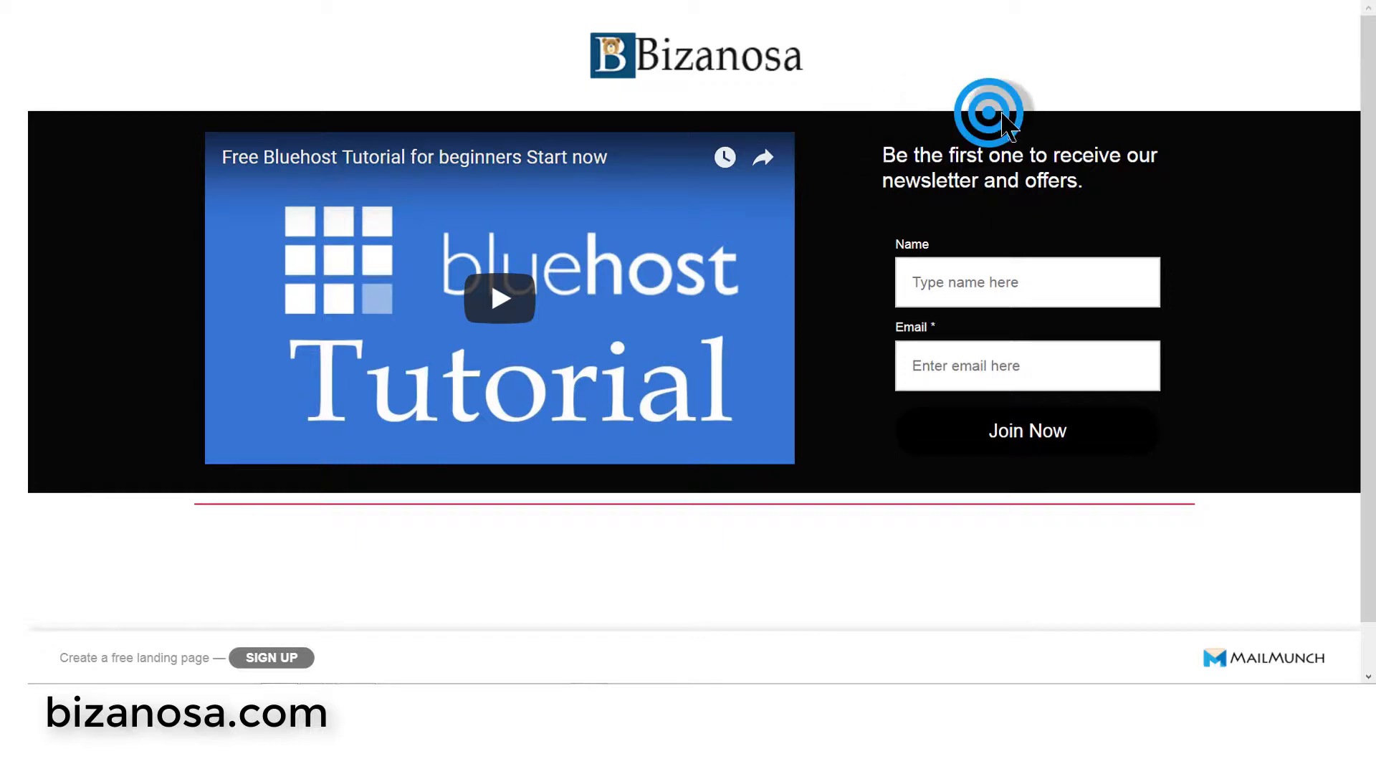
{"action": "left_click_drag", "start_coordinate": [855, 142], "coordinate": [1192, 439]}
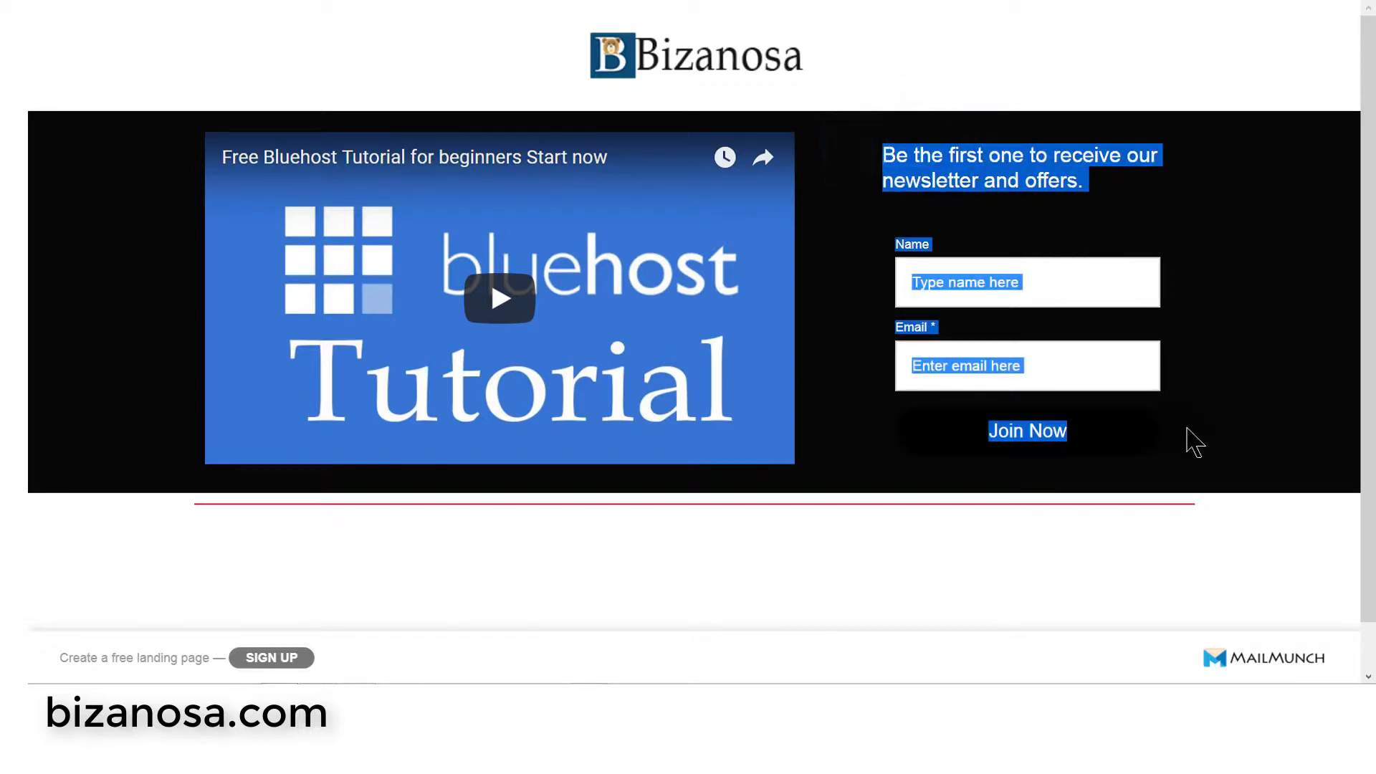
{"action": "left_click", "coordinate": [1214, 416]}
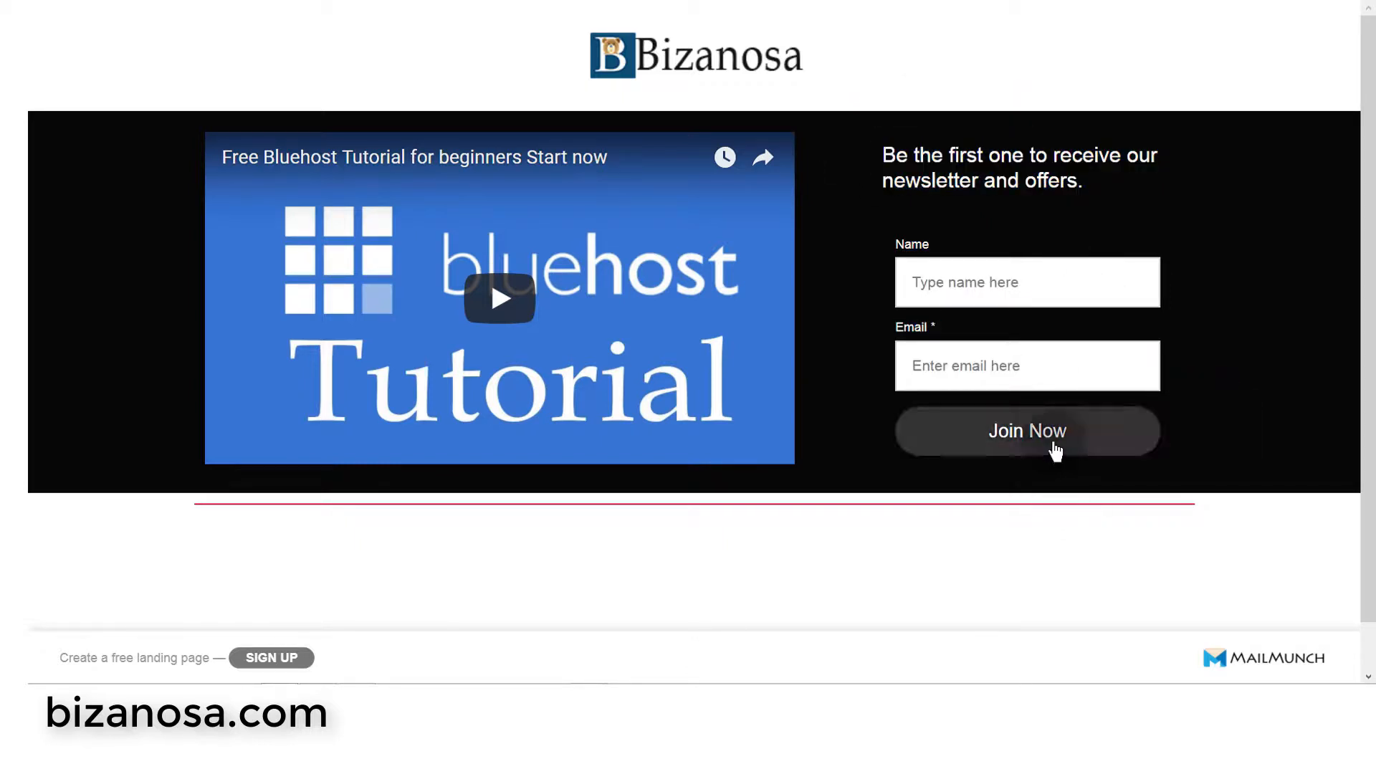
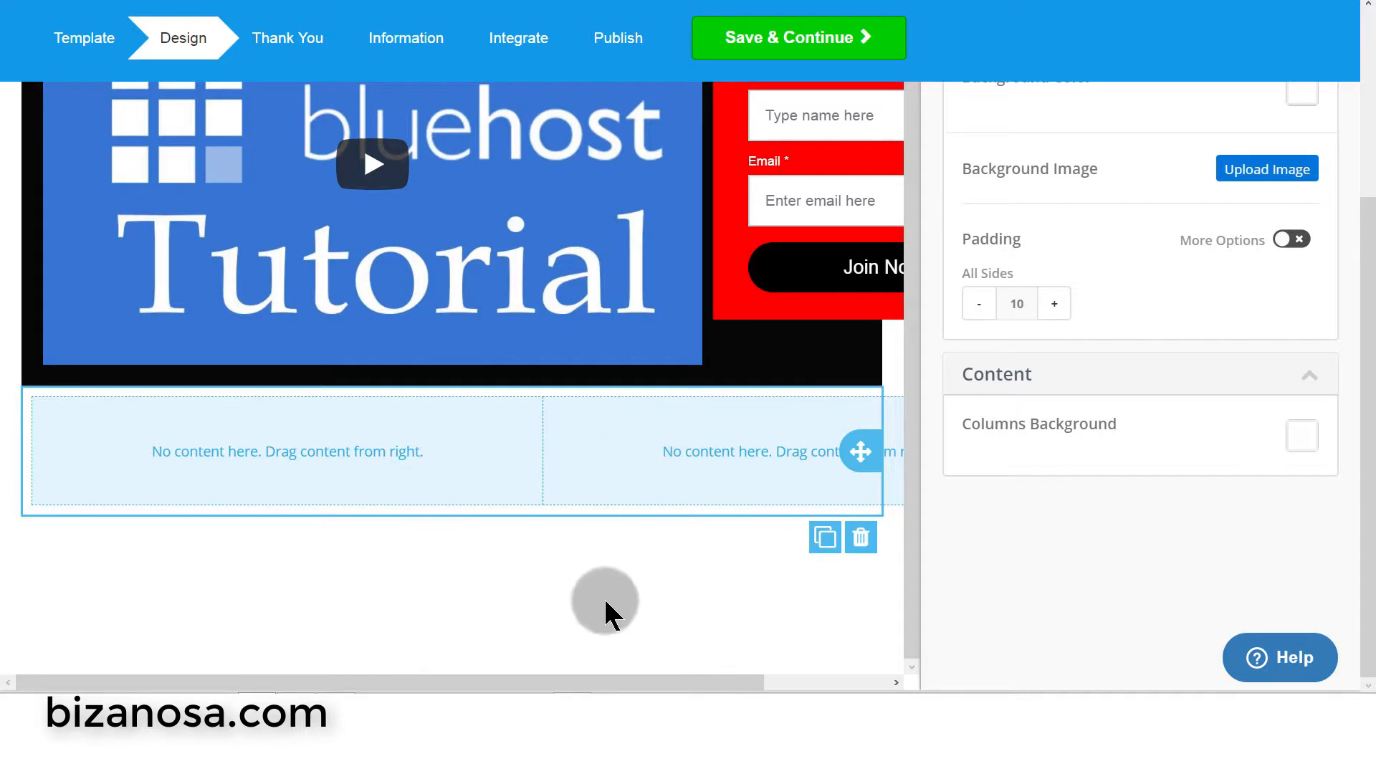
- Add a text block to the first column and an image block to the second column of the empty row
{"action": "scroll", "coordinate": [602, 540], "scroll_direction": "up", "scroll_amount": 1}
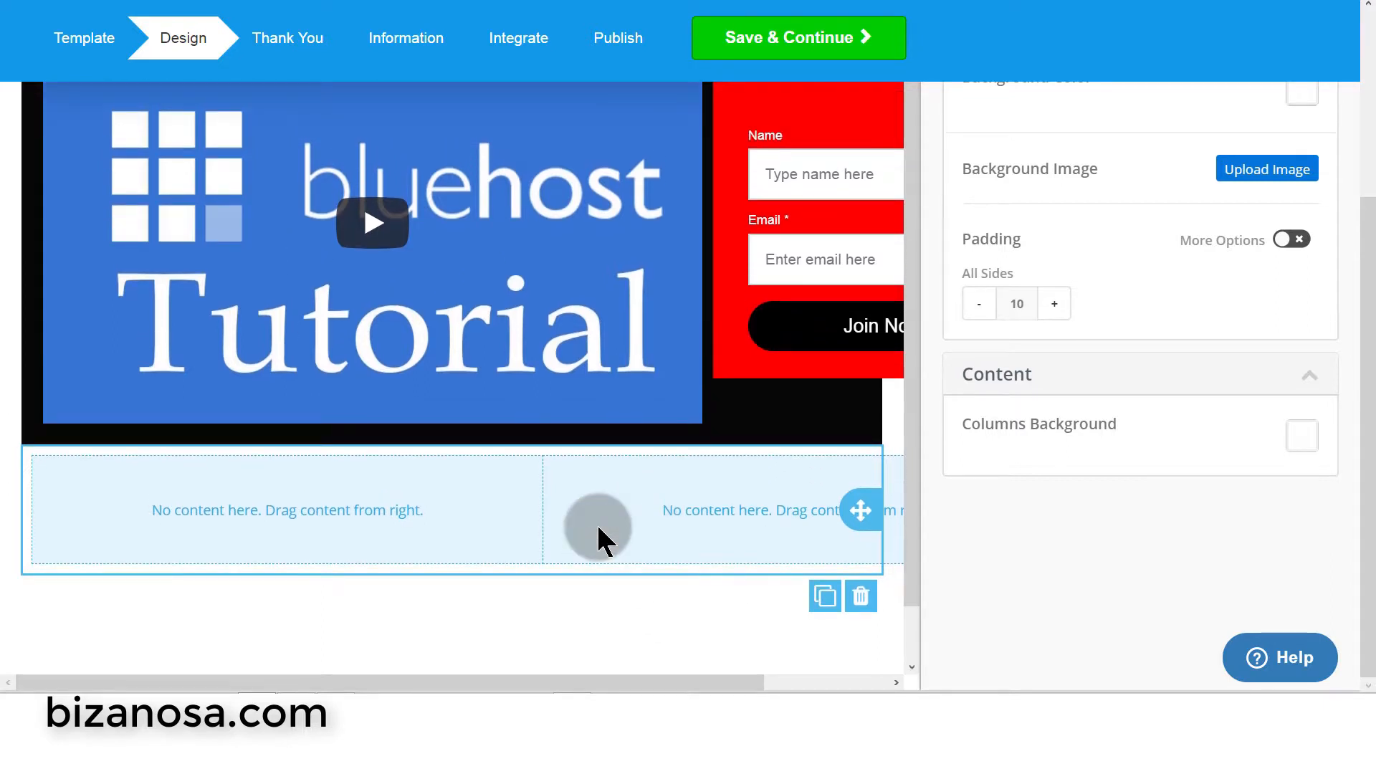
{"action": "scroll", "coordinate": [717, 532], "scroll_direction": "down", "scroll_amount": 1}
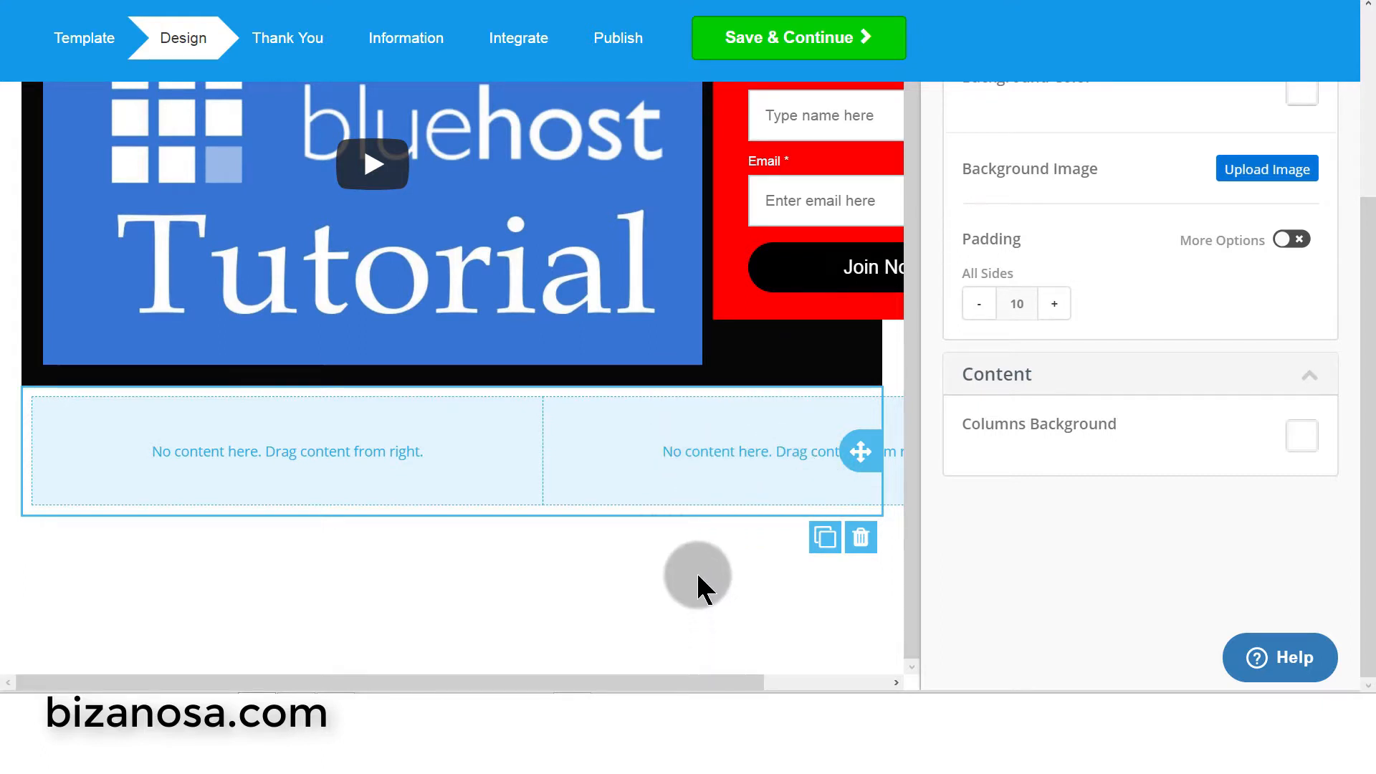
{"action": "scroll", "coordinate": [700, 582], "scroll_direction": "up", "scroll_amount": 1}
{"action": "scroll", "coordinate": [1094, 366], "scroll_direction": "up", "scroll_amount": 4}
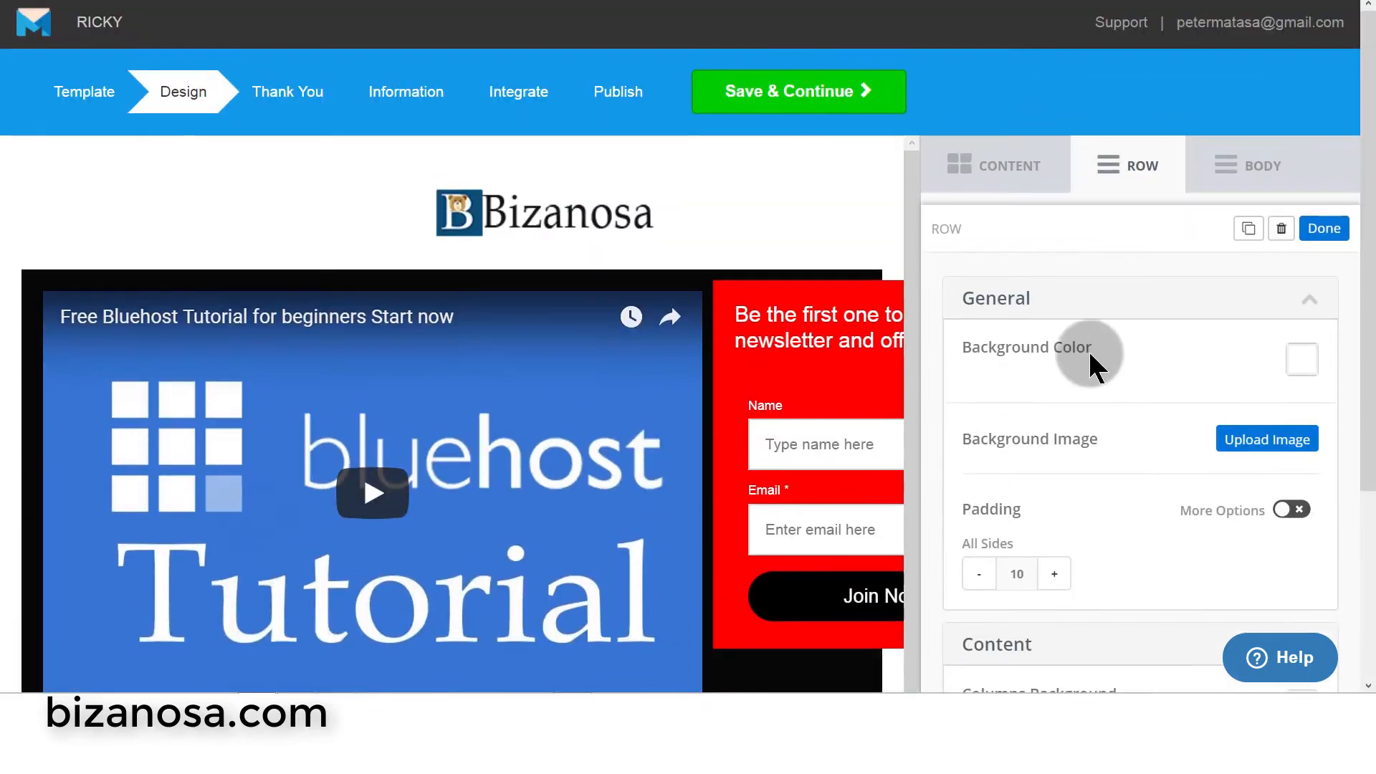
{"action": "left_click", "coordinate": [1011, 165]}
{"action": "scroll", "coordinate": [719, 399], "scroll_direction": "down", "scroll_amount": 5}
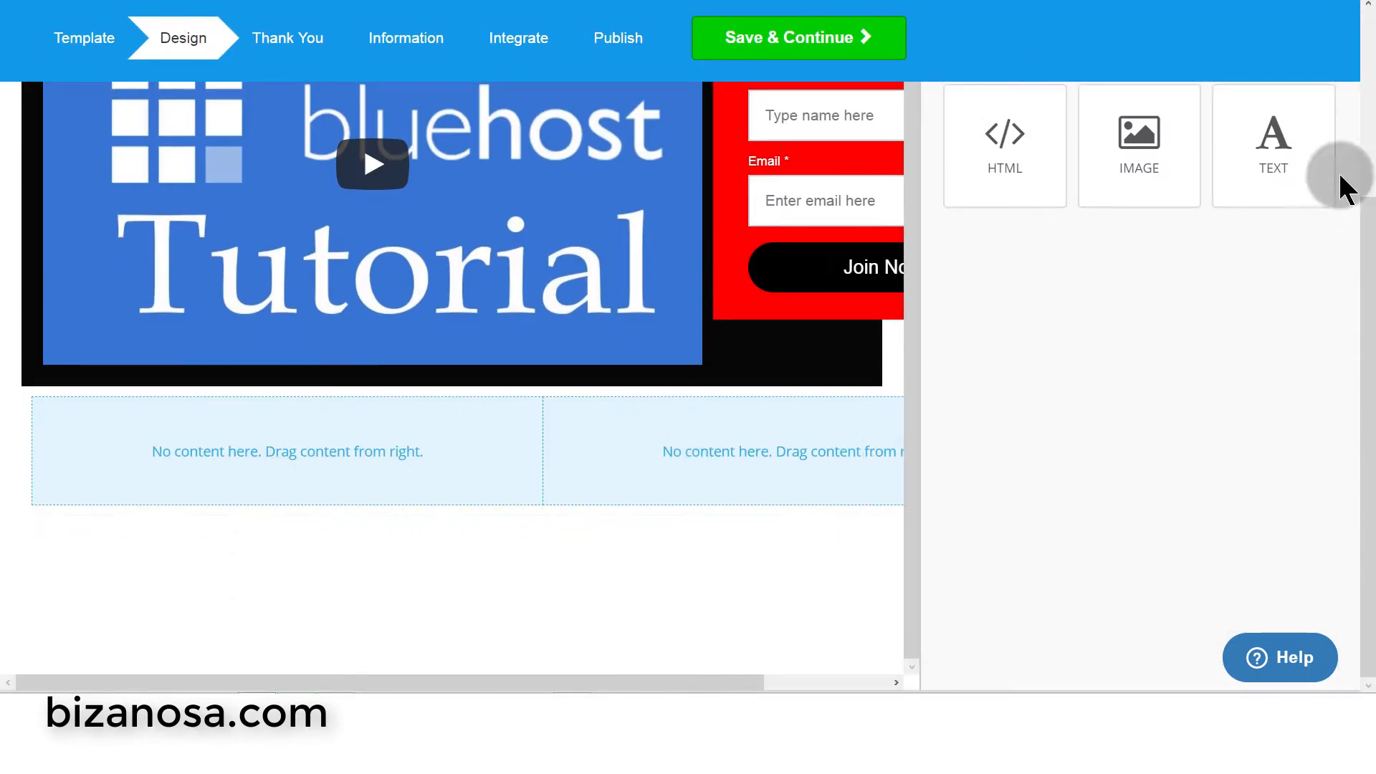
{"action": "left_click_drag", "start_coordinate": [1292, 150], "coordinate": [354, 445]}
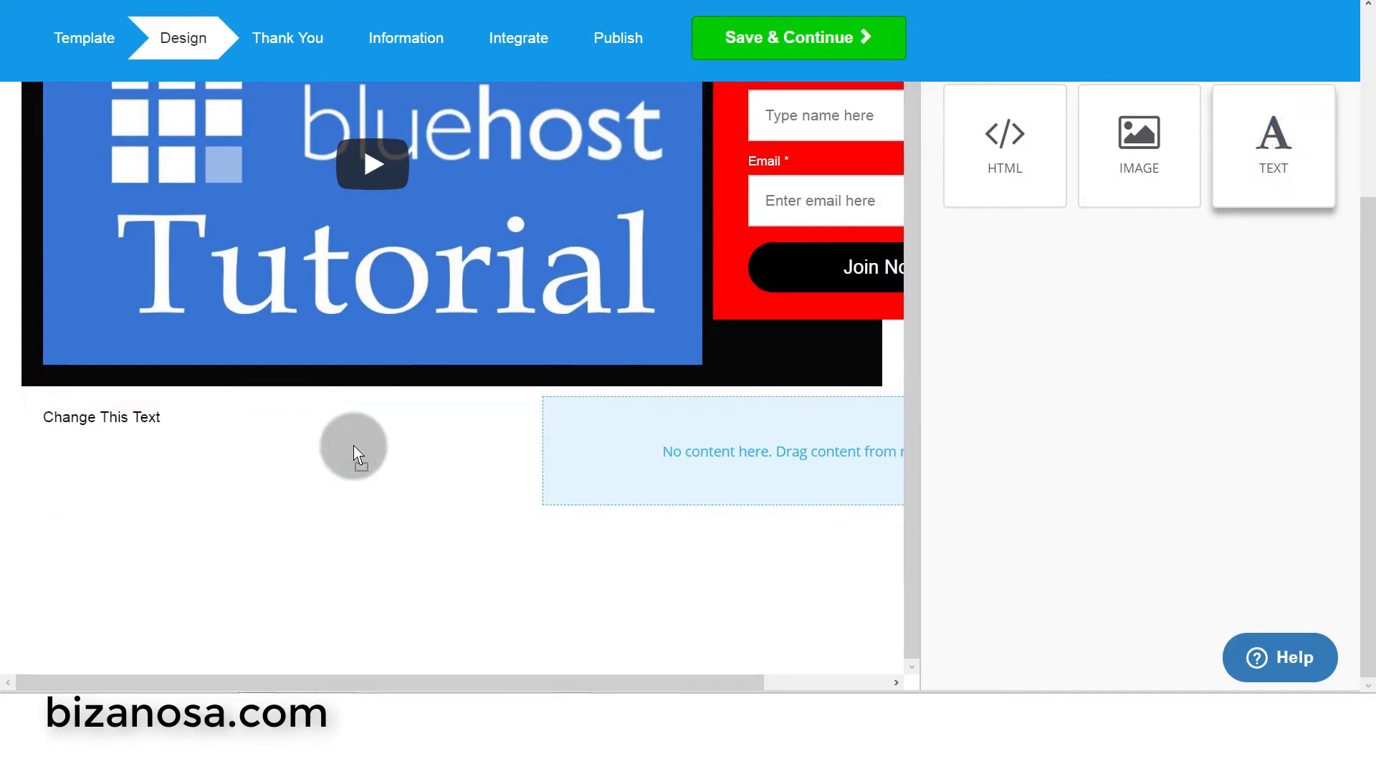
{"action": "left_click_drag", "start_coordinate": [1162, 135], "coordinate": [712, 451]}
- Add a divider and place it above the Change This Text block in the row below the video
{"action": "scroll", "coordinate": [1124, 444], "scroll_direction": "up", "scroll_amount": 4}
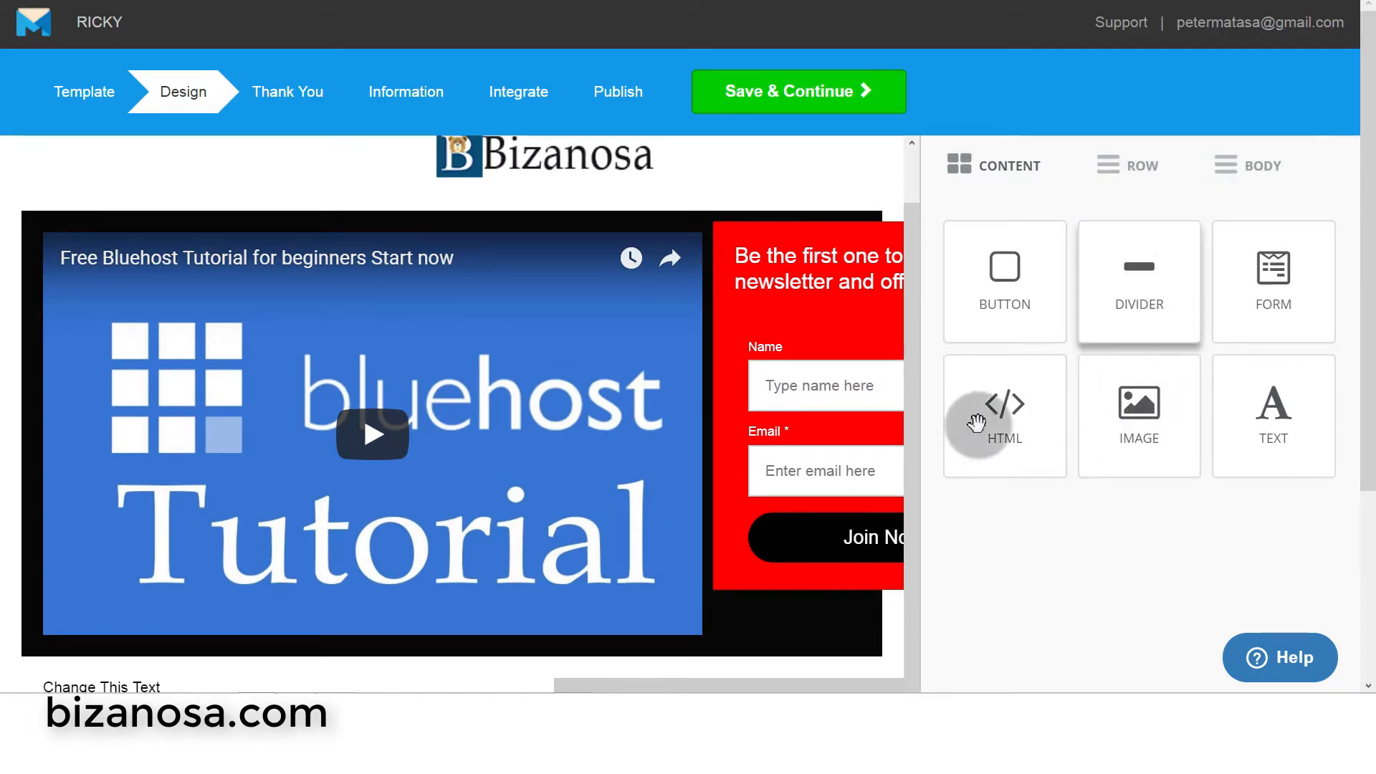
{"action": "scroll", "coordinate": [977, 420], "scroll_direction": "down", "scroll_amount": 4}
{"action": "scroll", "coordinate": [1099, 399], "scroll_direction": "up", "scroll_amount": 4}
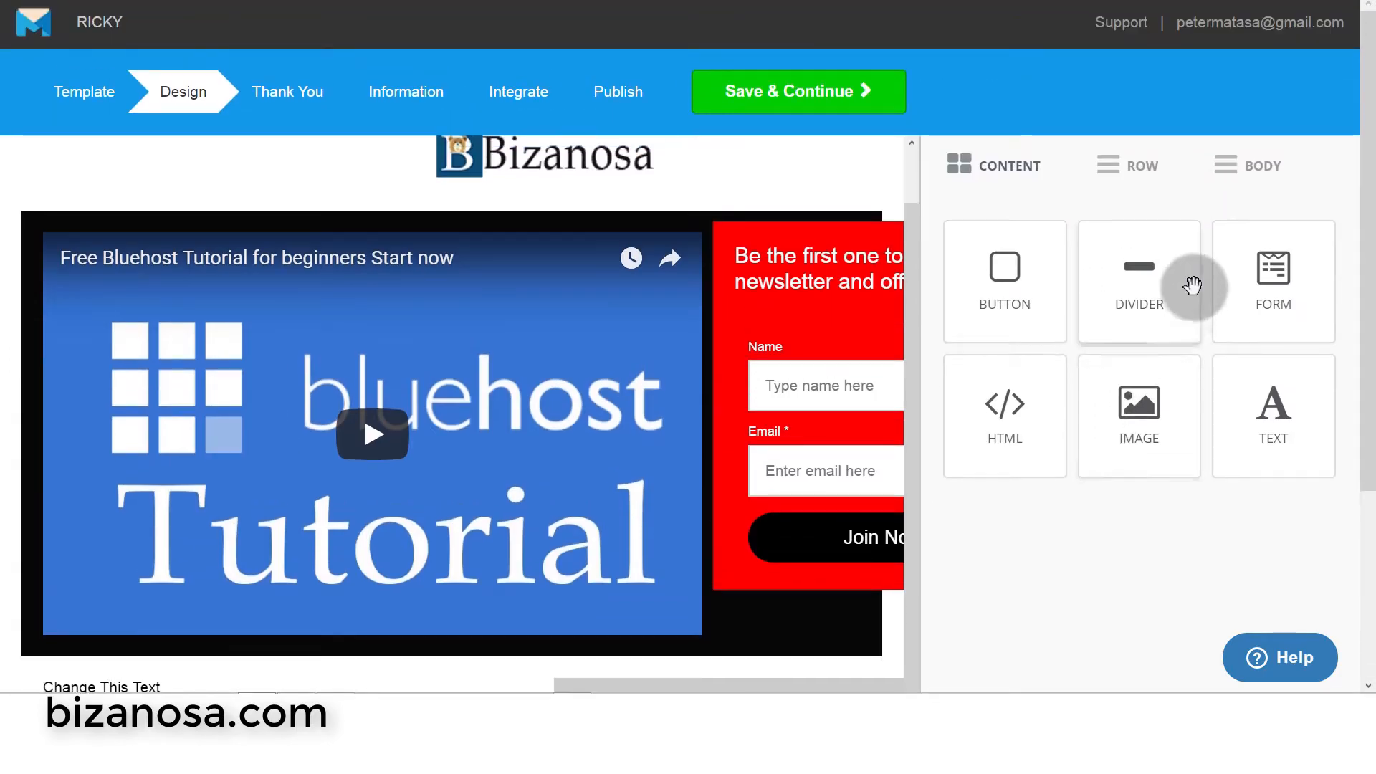
{"action": "left_click_drag", "start_coordinate": [1175, 259], "coordinate": [227, 633]}
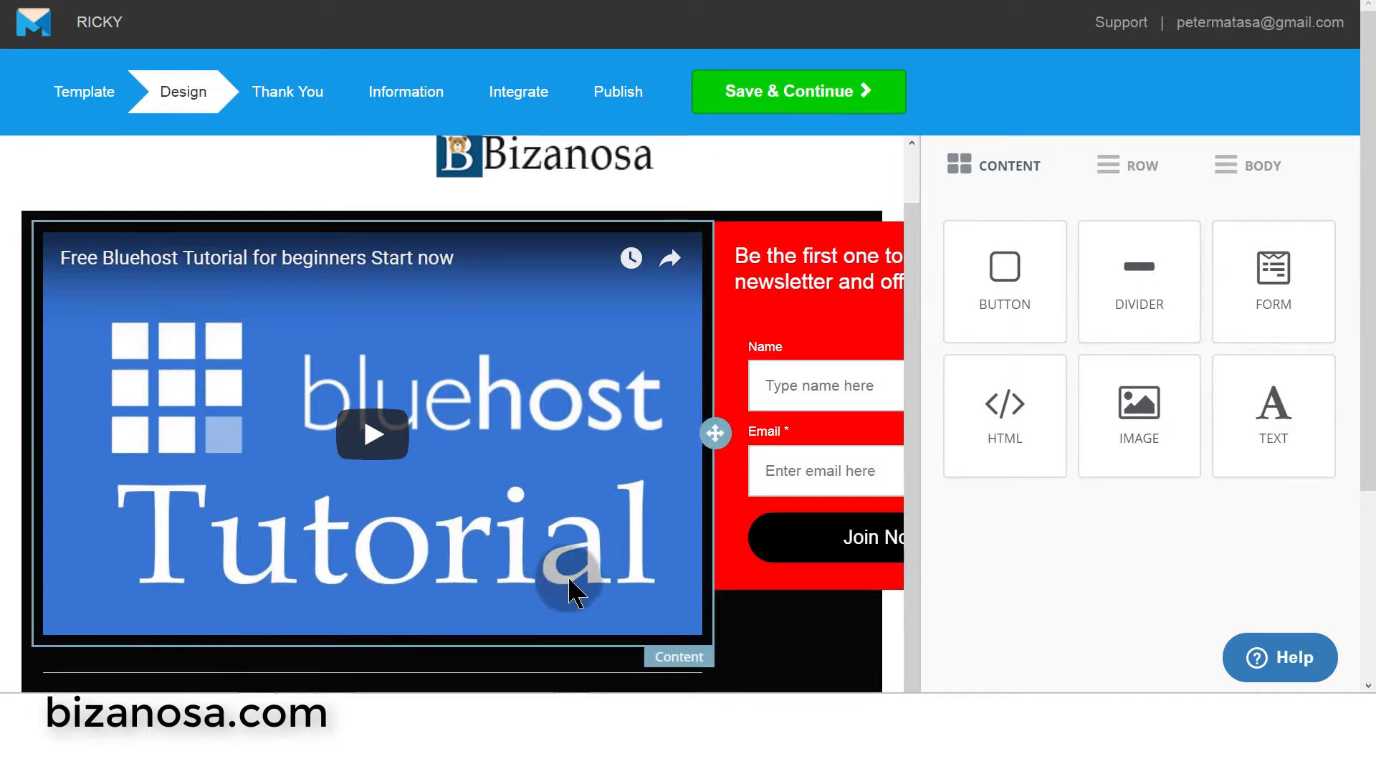
{"action": "scroll", "coordinate": [574, 516], "scroll_direction": "down", "scroll_amount": 4}
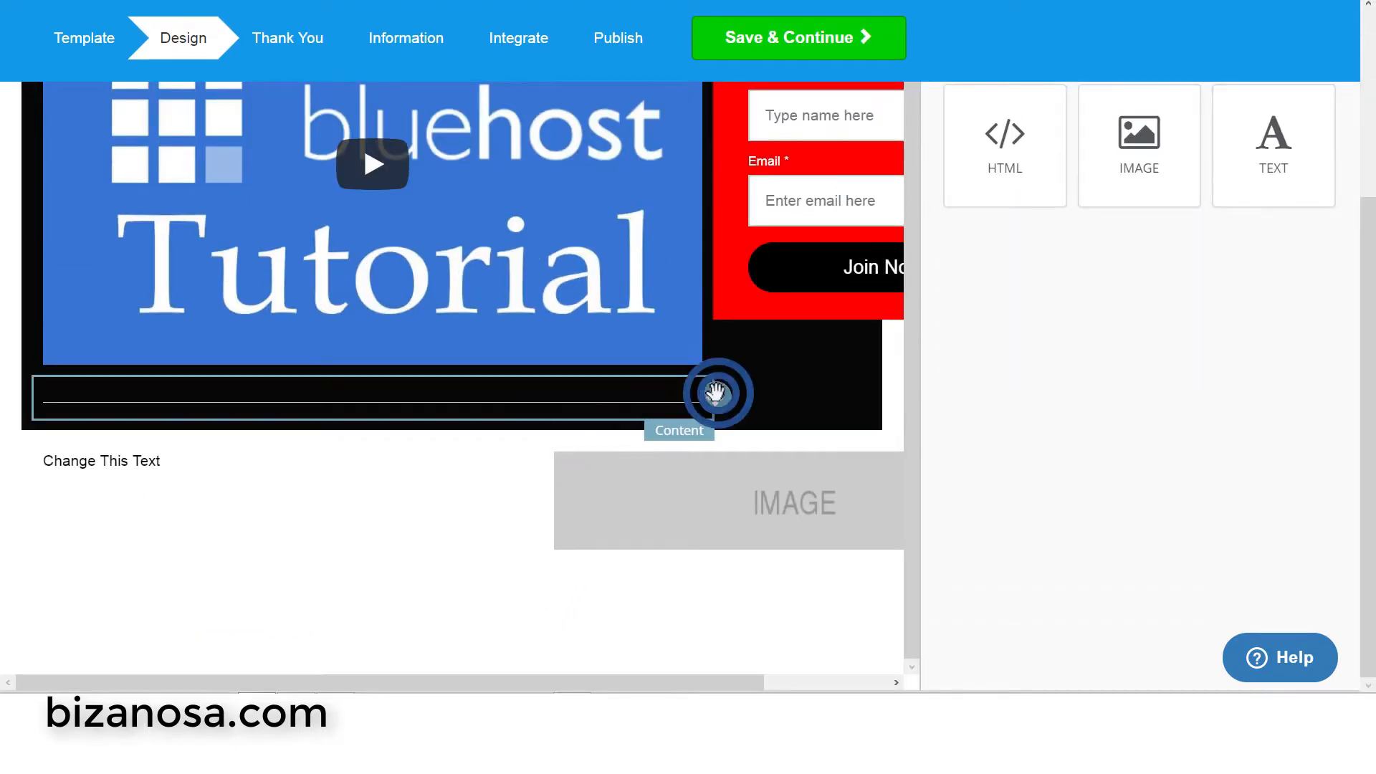
{"action": "left_click_drag", "start_coordinate": [715, 392], "coordinate": [461, 463]}
- Set the container padding of the divider above the Change This Text block to 26 on all sides
{"action": "scroll", "coordinate": [1264, 435], "scroll_direction": "up", "scroll_amount": 2}
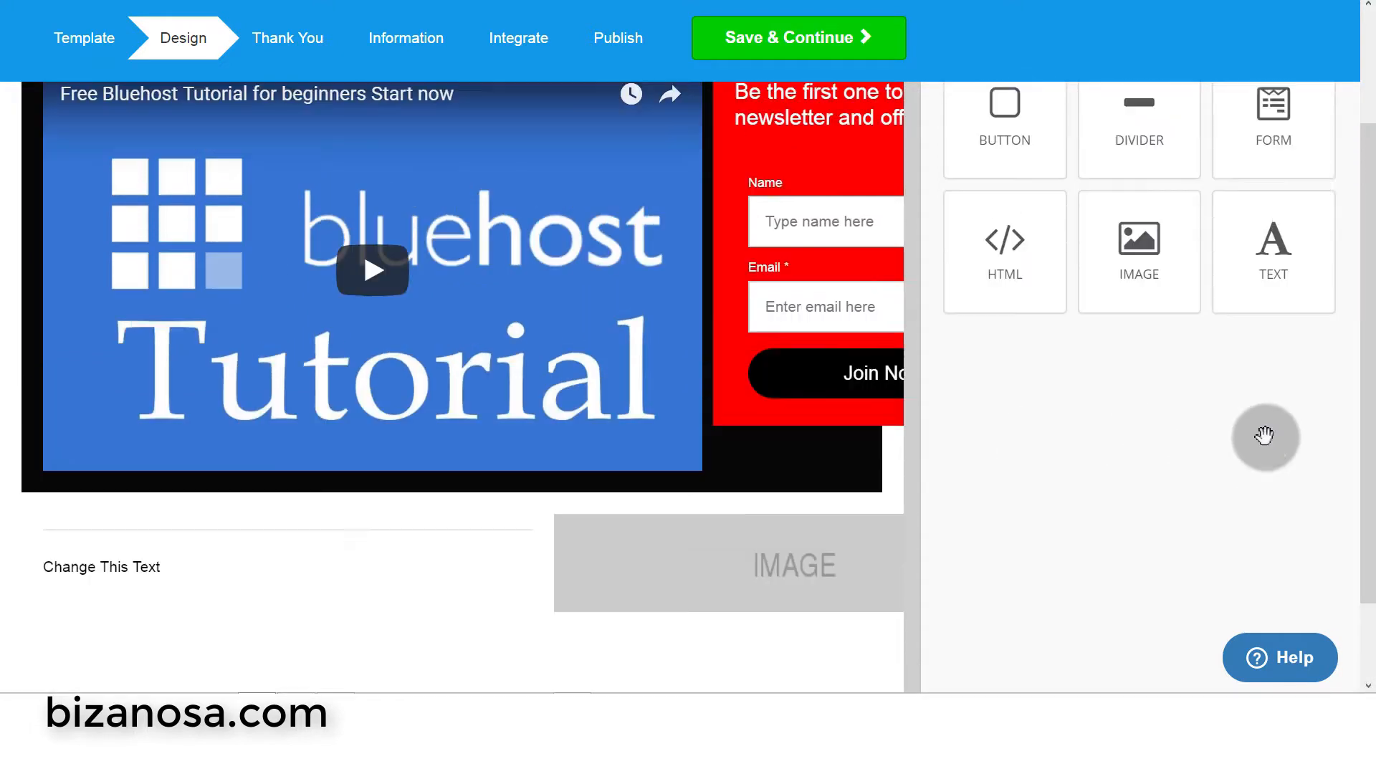
{"action": "scroll", "coordinate": [1264, 435], "scroll_direction": "up", "scroll_amount": 2}
{"action": "scroll", "coordinate": [864, 545], "scroll_direction": "down", "scroll_amount": 3}
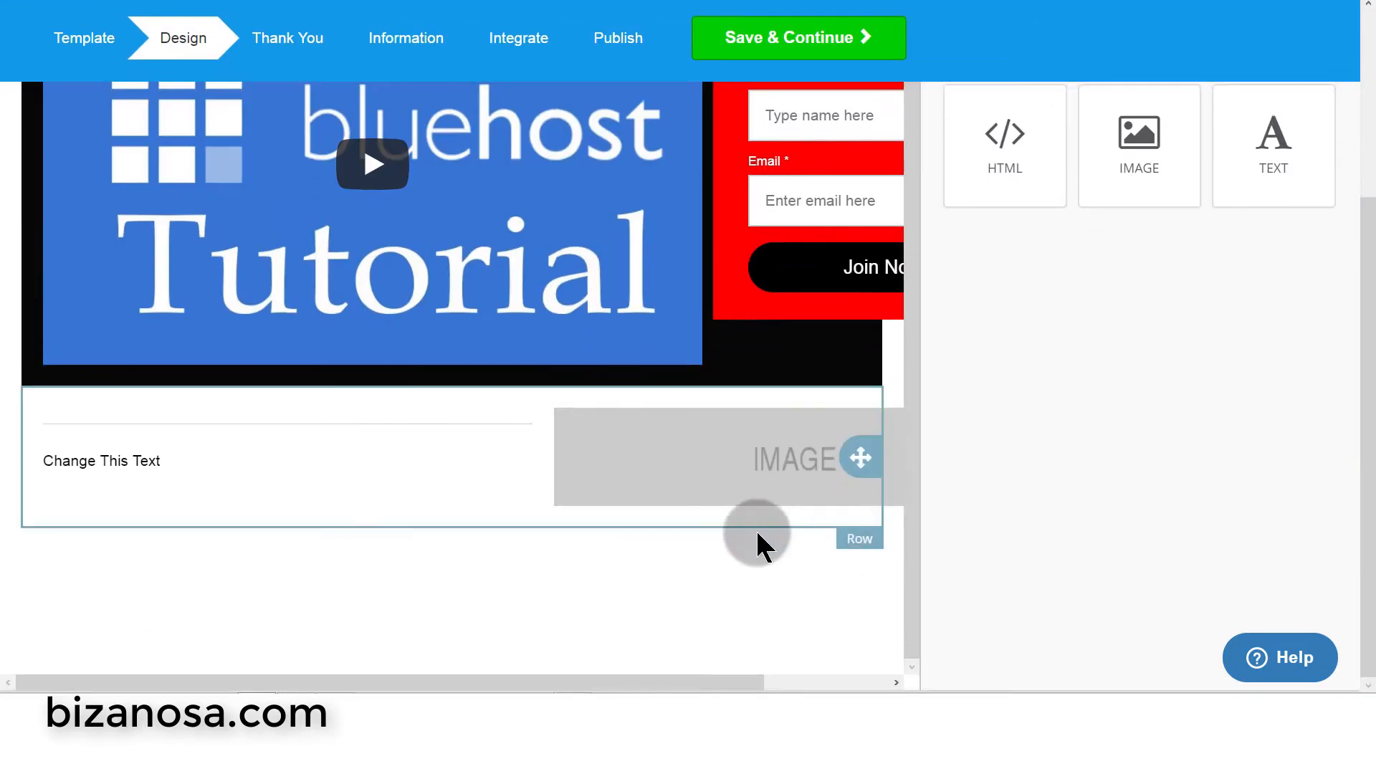
{"action": "left_click", "coordinate": [238, 420]}
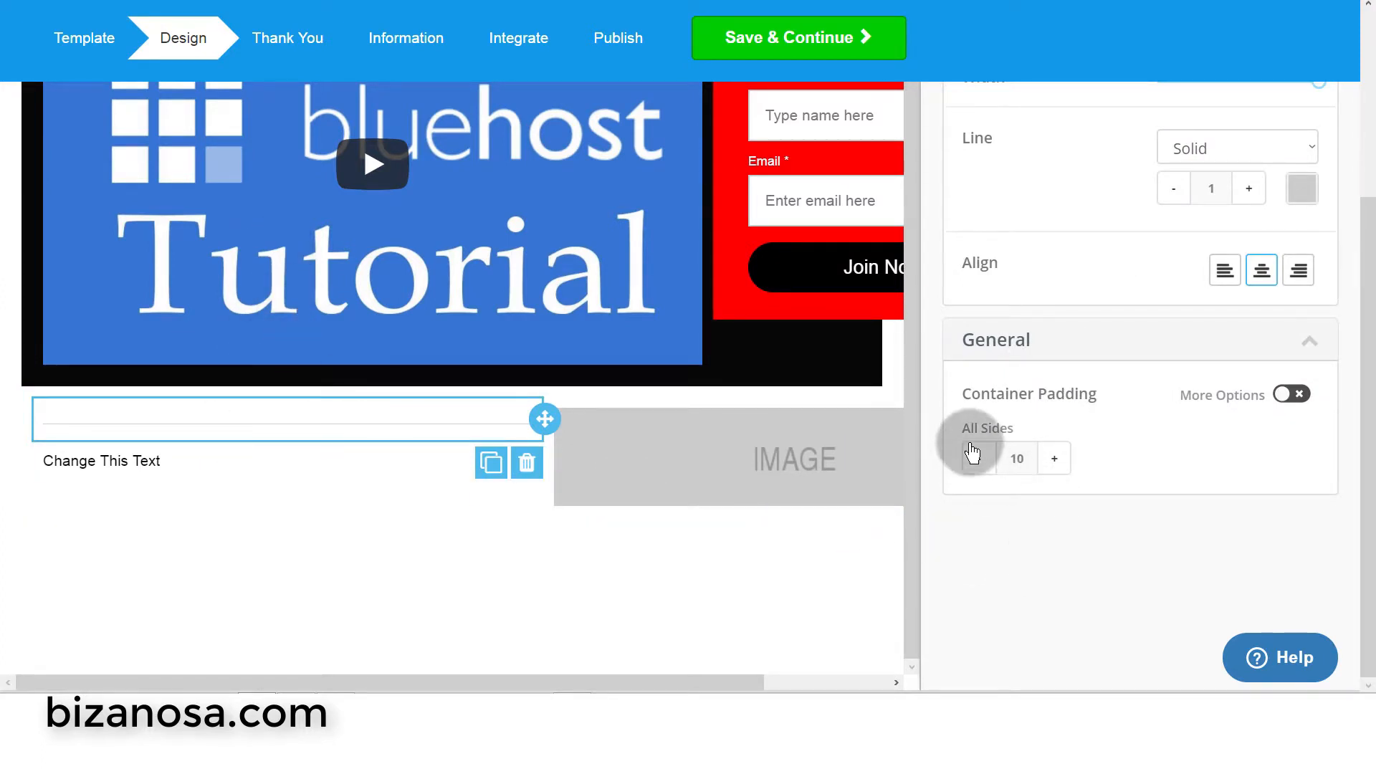
{"action": "left_click", "coordinate": [1055, 461]}
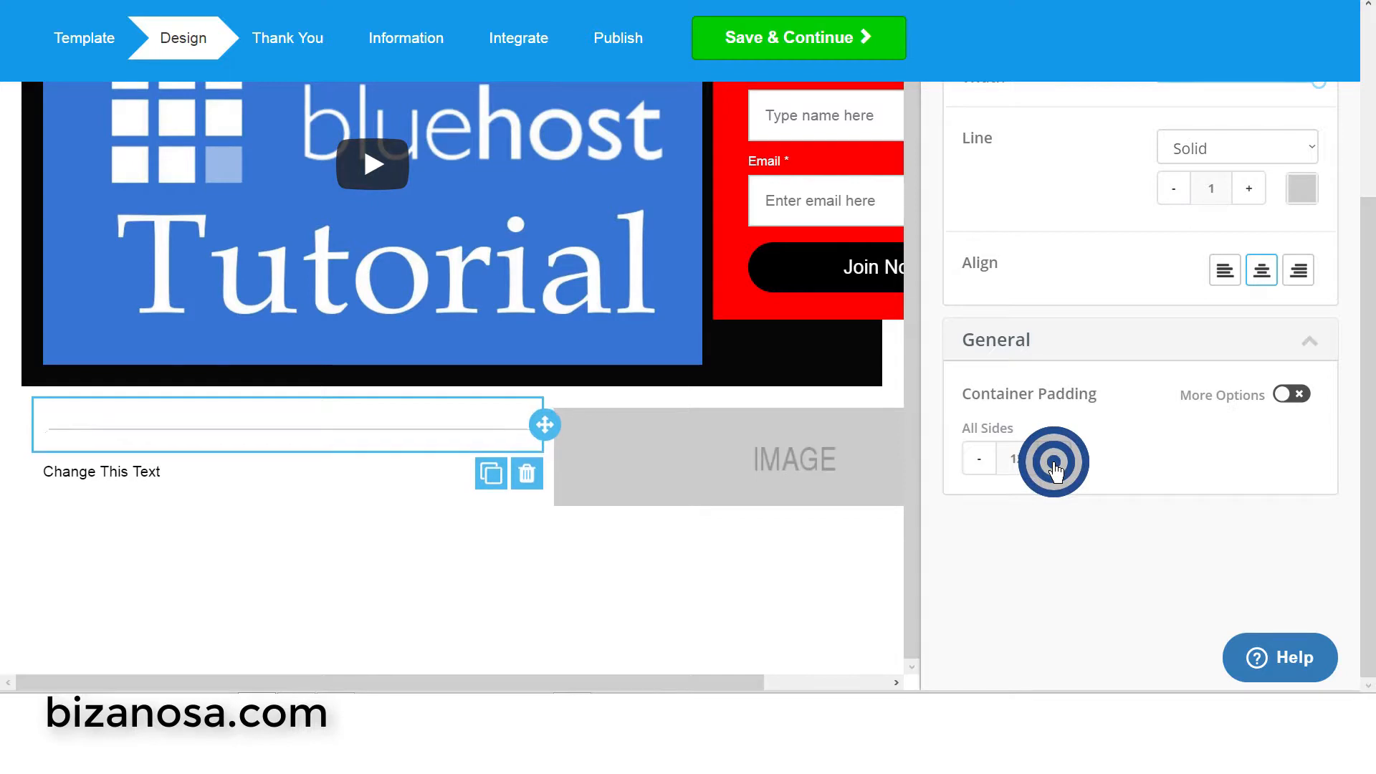
{"action": "left_click", "coordinate": [1055, 460]}
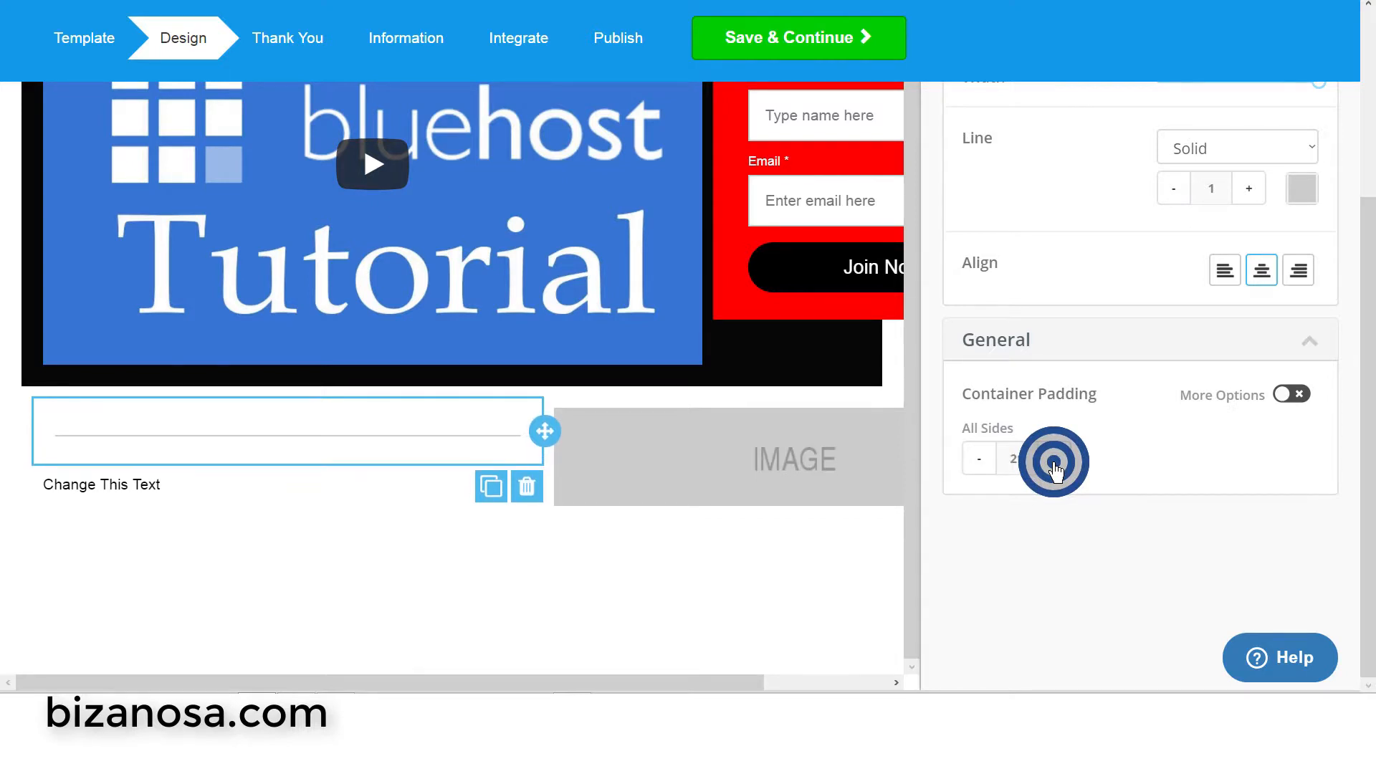
{"action": "left_click", "coordinate": [1054, 461]}
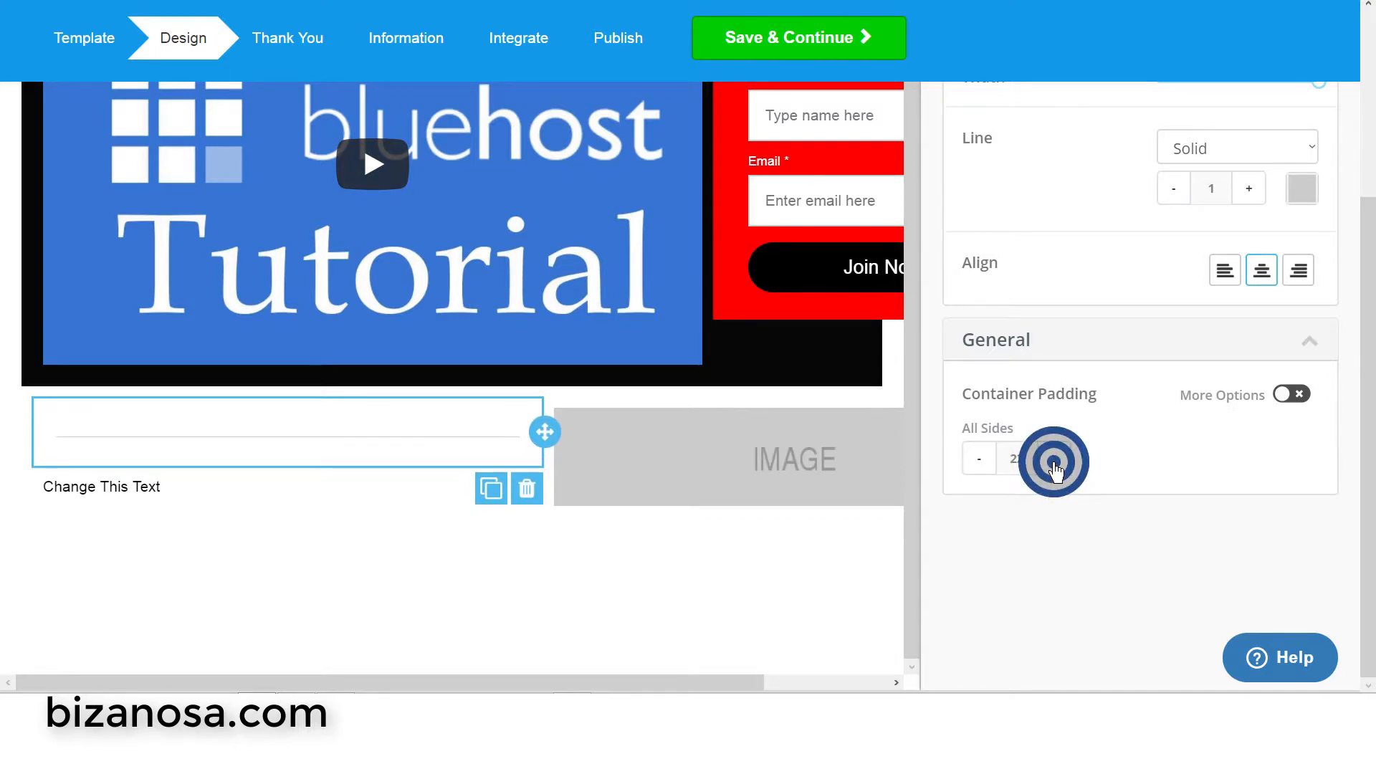
{"action": "left_click", "coordinate": [1054, 461]}
{"action": "left_click", "coordinate": [1054, 461]}
{"action": "left_click", "coordinate": [1055, 461]}
{"action": "left_click", "coordinate": [1055, 461]}
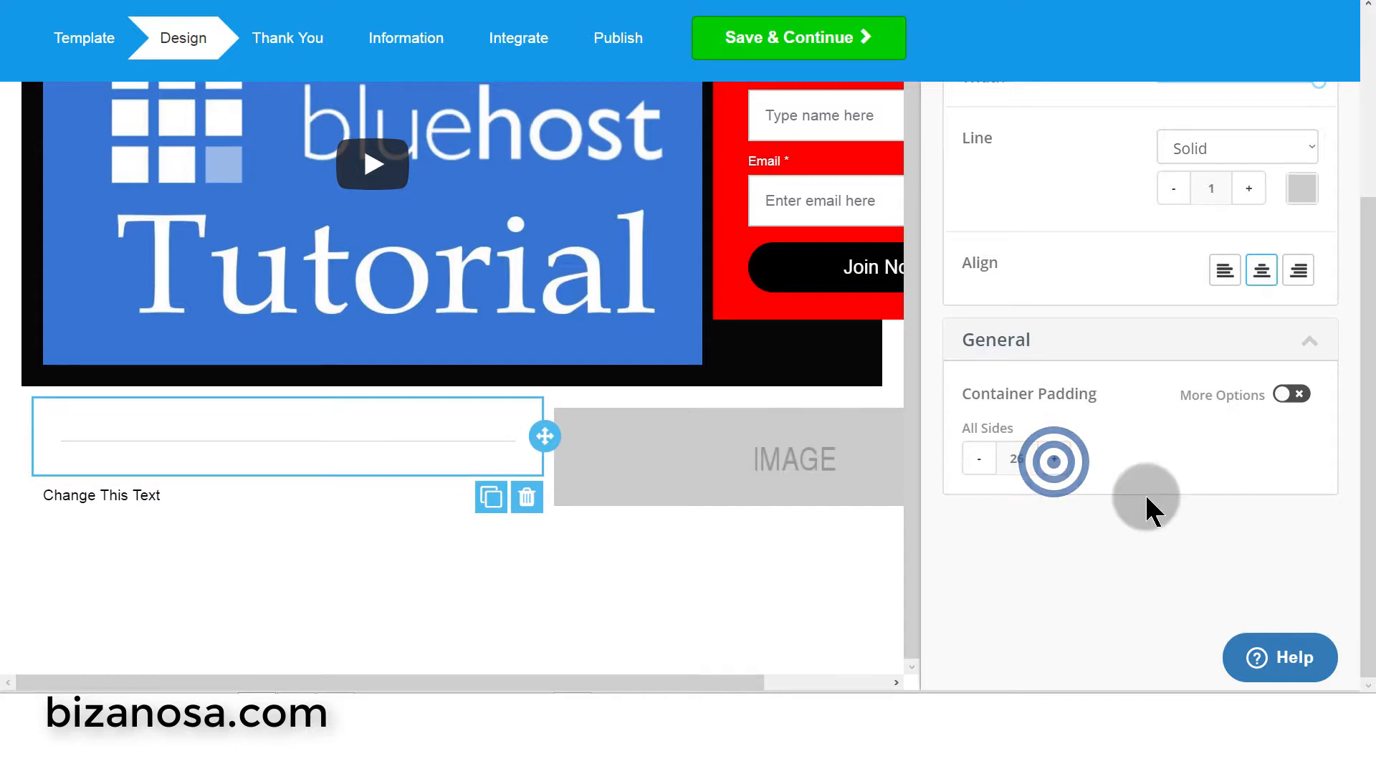
{"action": "left_click", "coordinate": [1237, 201]}
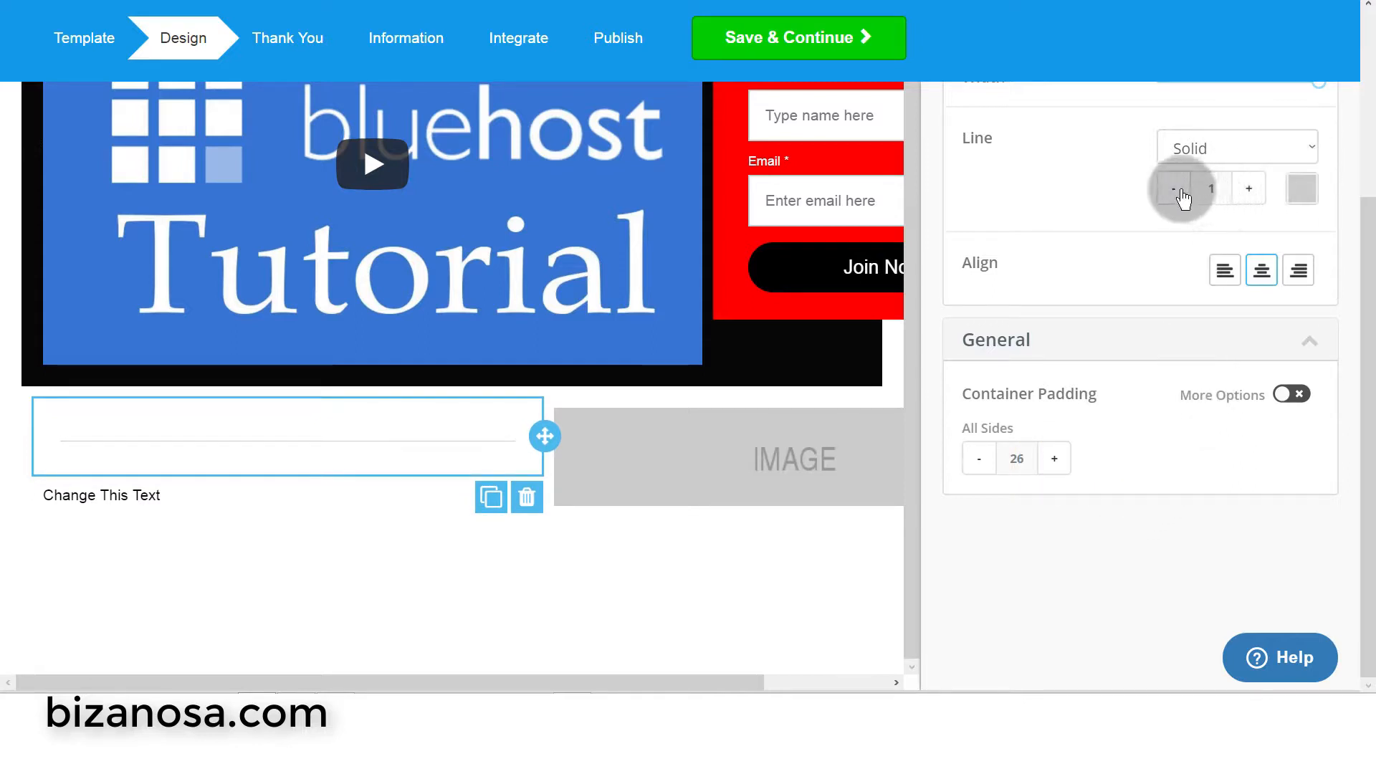
- Set the line thickness of the divider above the Change This Text block to 11 and its colour to dark green 415407
{"action": "left_click", "coordinate": [1250, 192]}
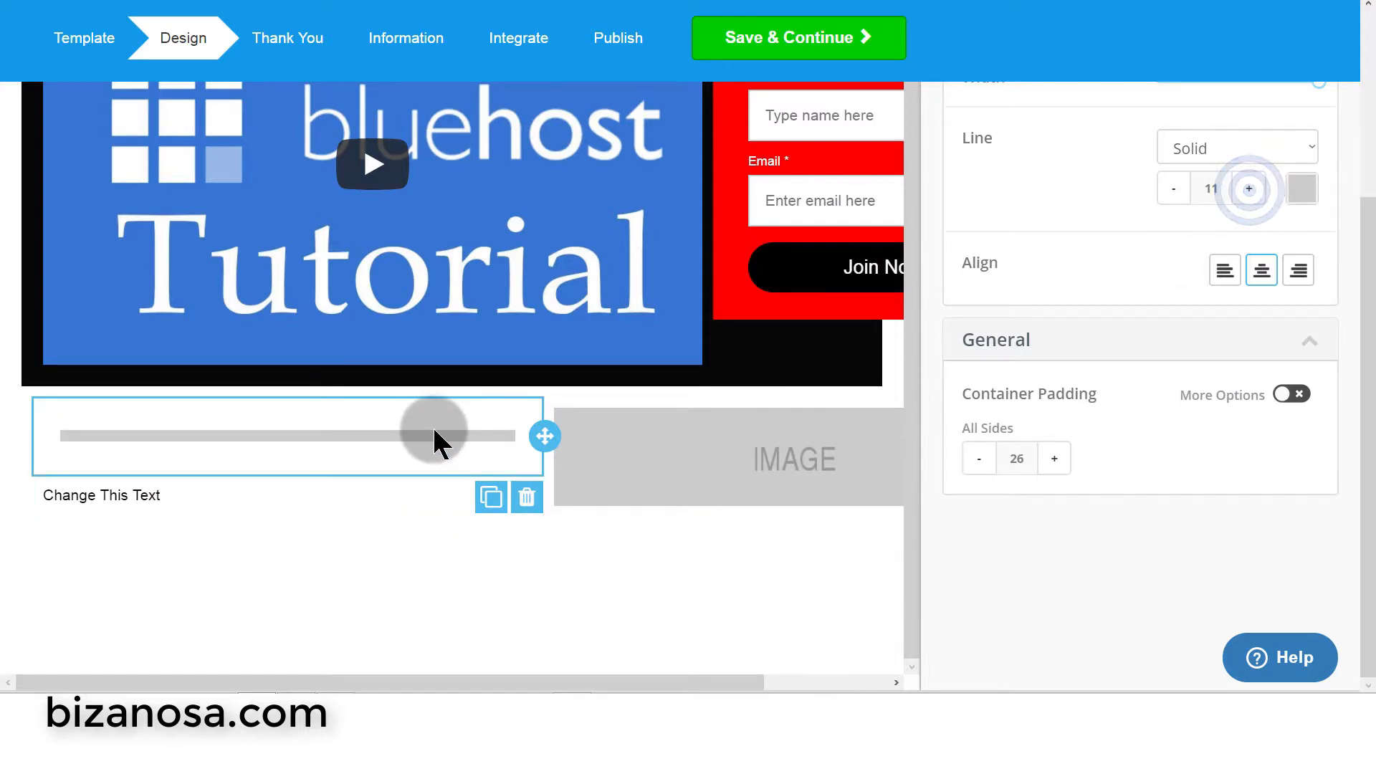
{"action": "left_click", "coordinate": [1304, 190]}
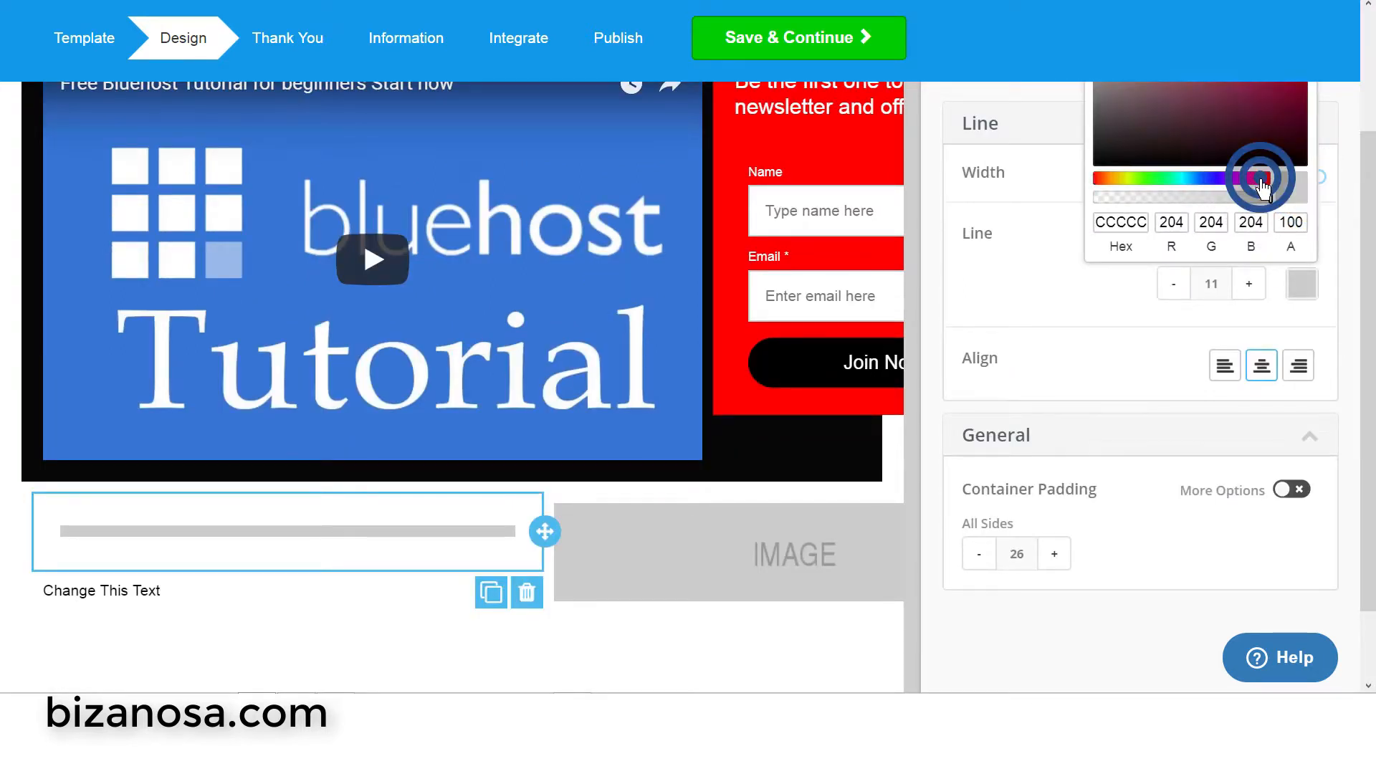
{"action": "left_click", "coordinate": [1130, 179]}
{"action": "left_click", "coordinate": [1292, 114]}
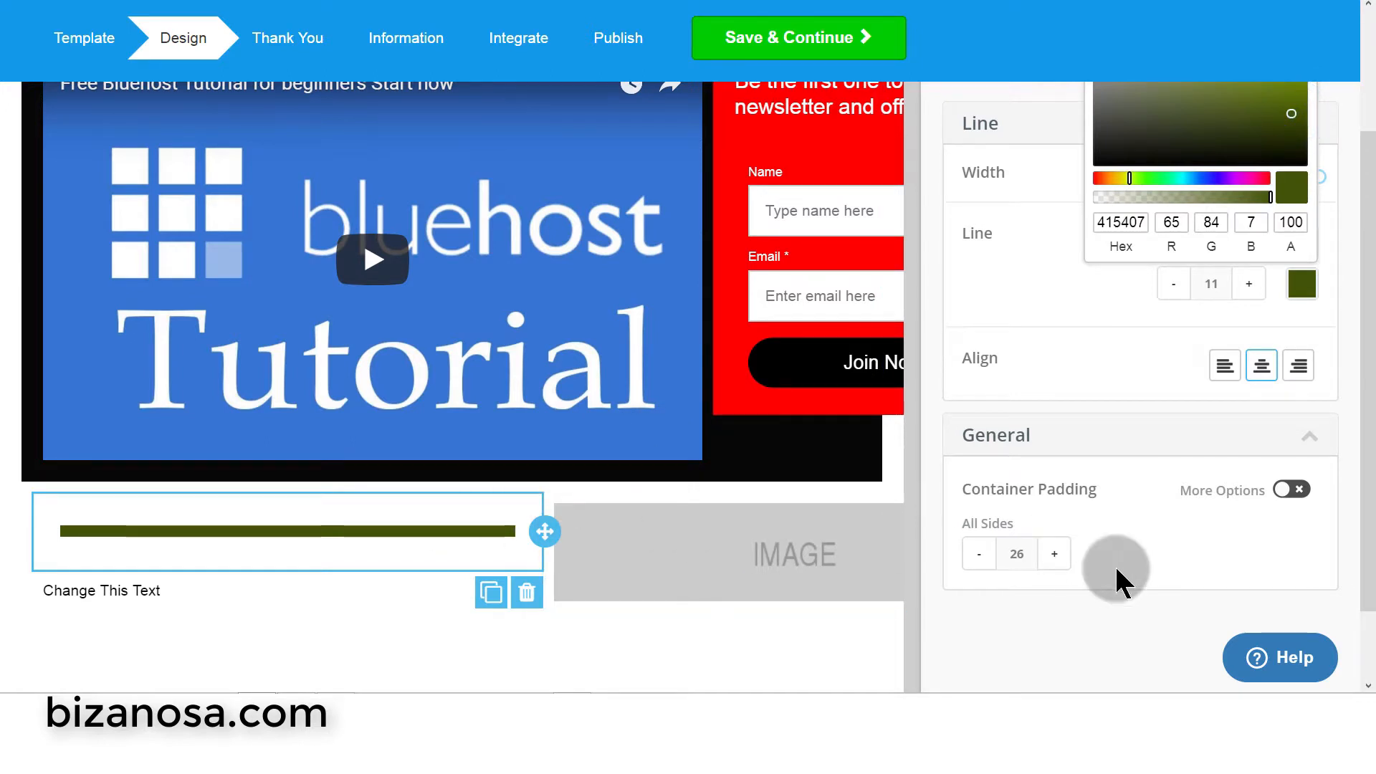
{"action": "left_click", "coordinate": [1096, 322]}
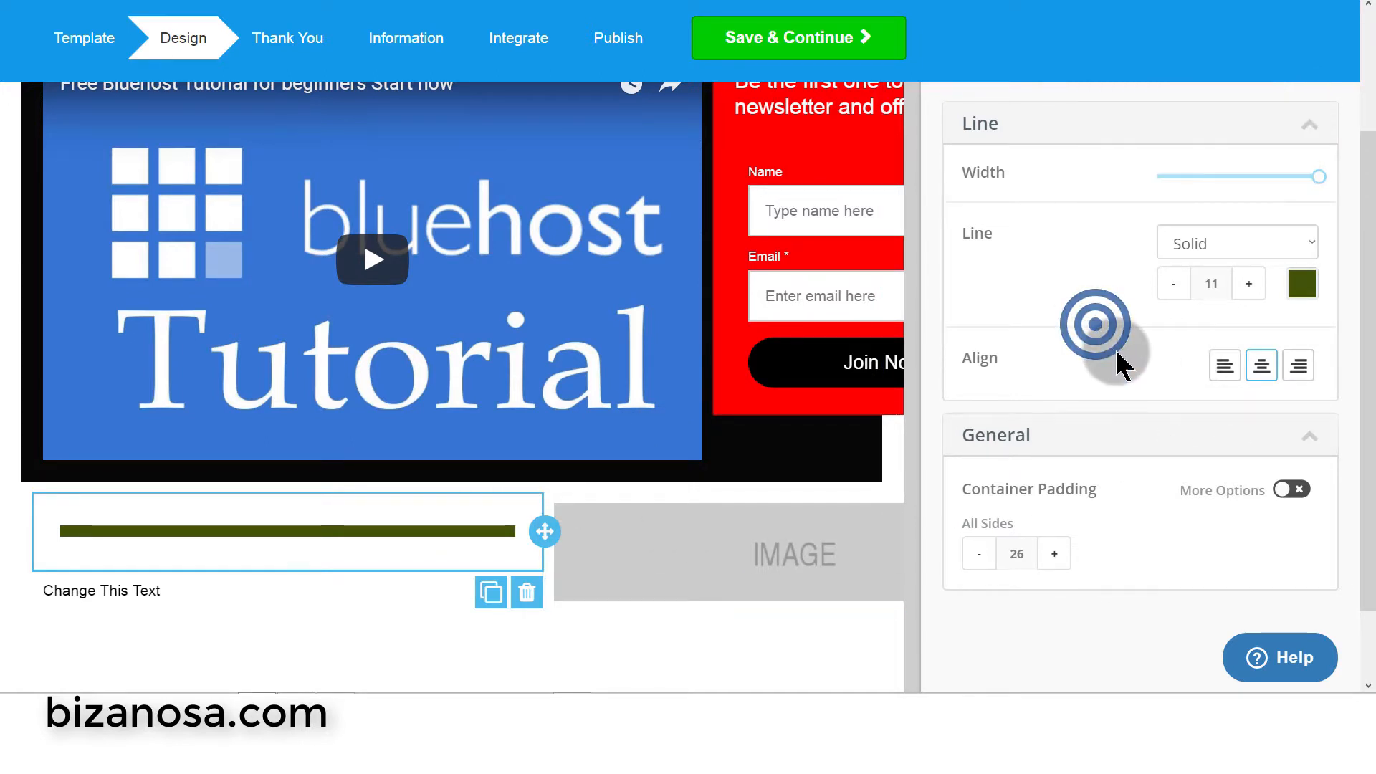
- Reduce the divider's line thickness to 0 so it acts as an invisible spacer
{"action": "scroll", "coordinate": [1204, 423], "scroll_direction": "up", "scroll_amount": 2}
{"action": "left_click", "coordinate": [1174, 392]}
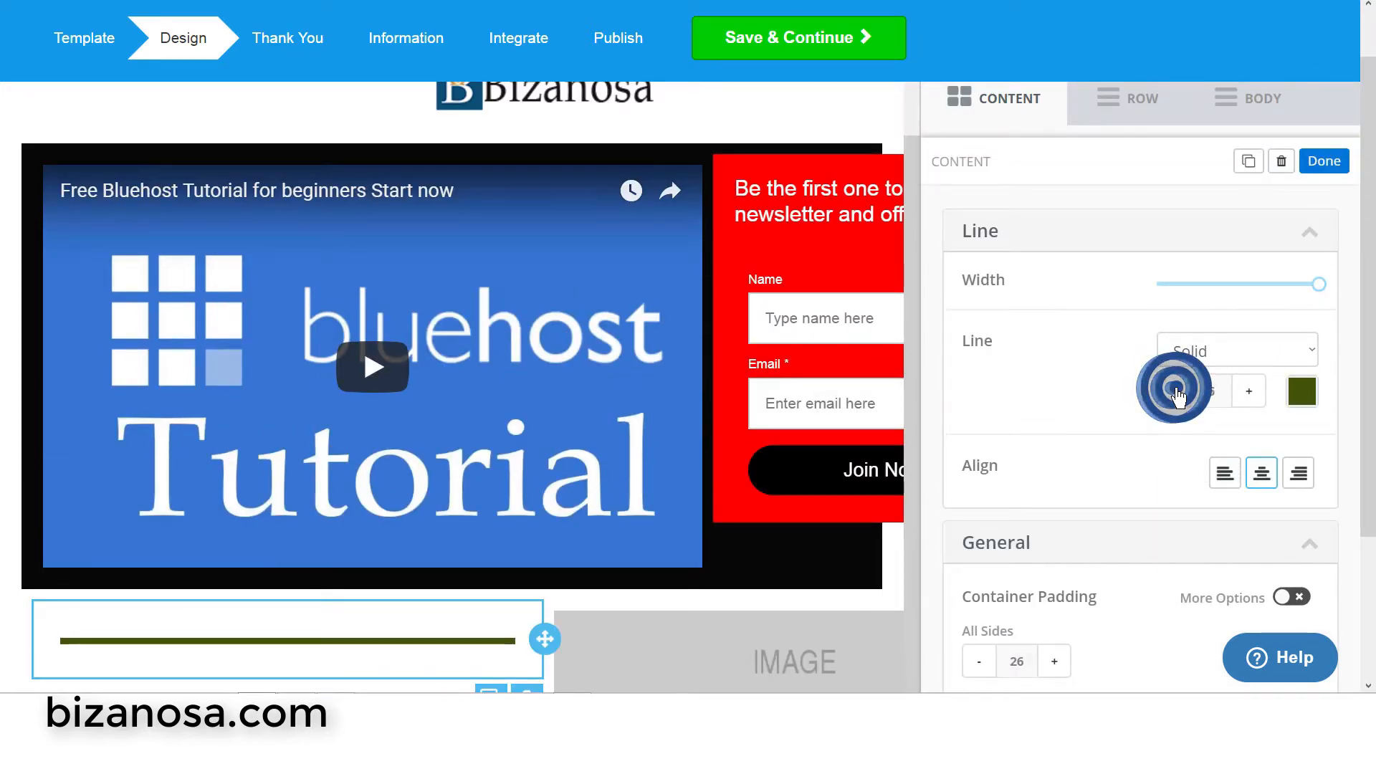
{"action": "left_click", "coordinate": [1175, 391]}
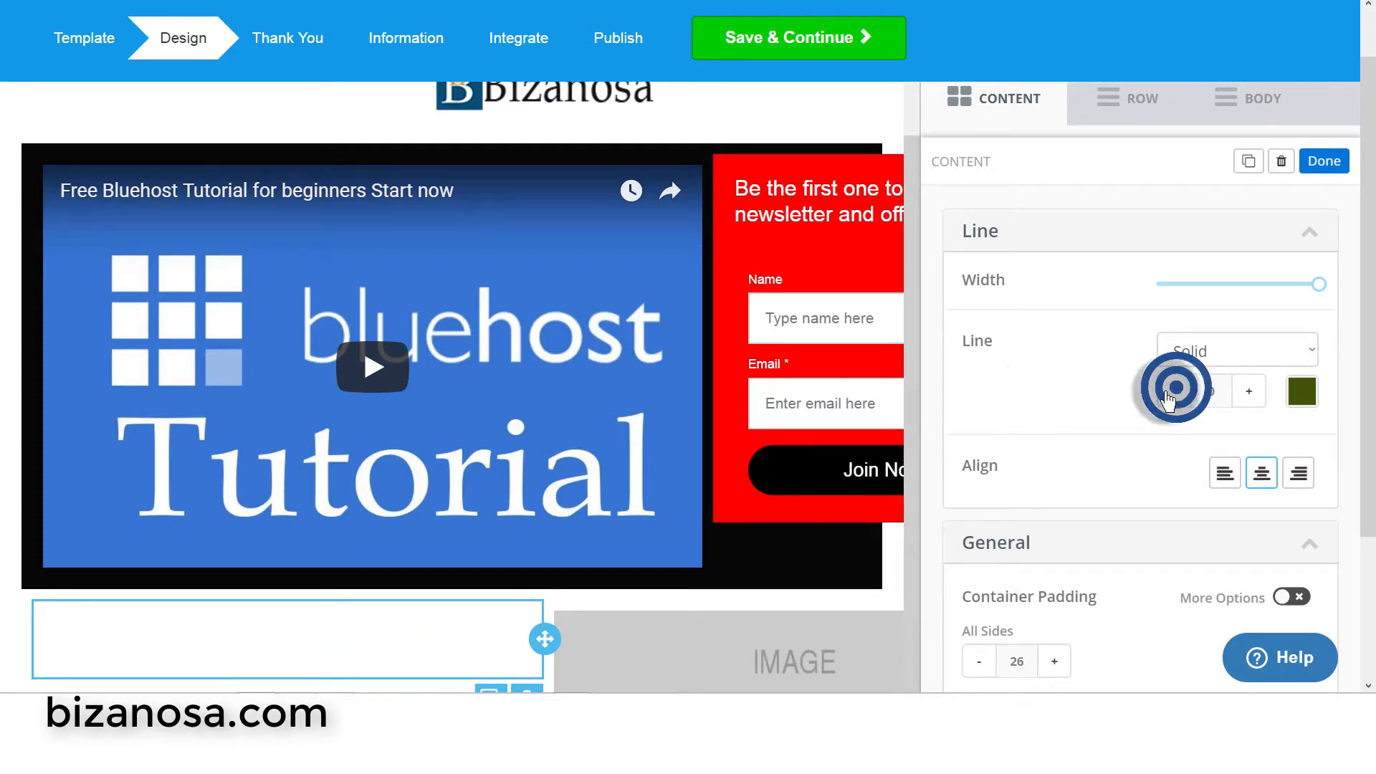
- Duplicate the invisible divider and place the copy above the image block in the second column
{"action": "scroll", "coordinate": [977, 384], "scroll_direction": "down", "scroll_amount": 3}
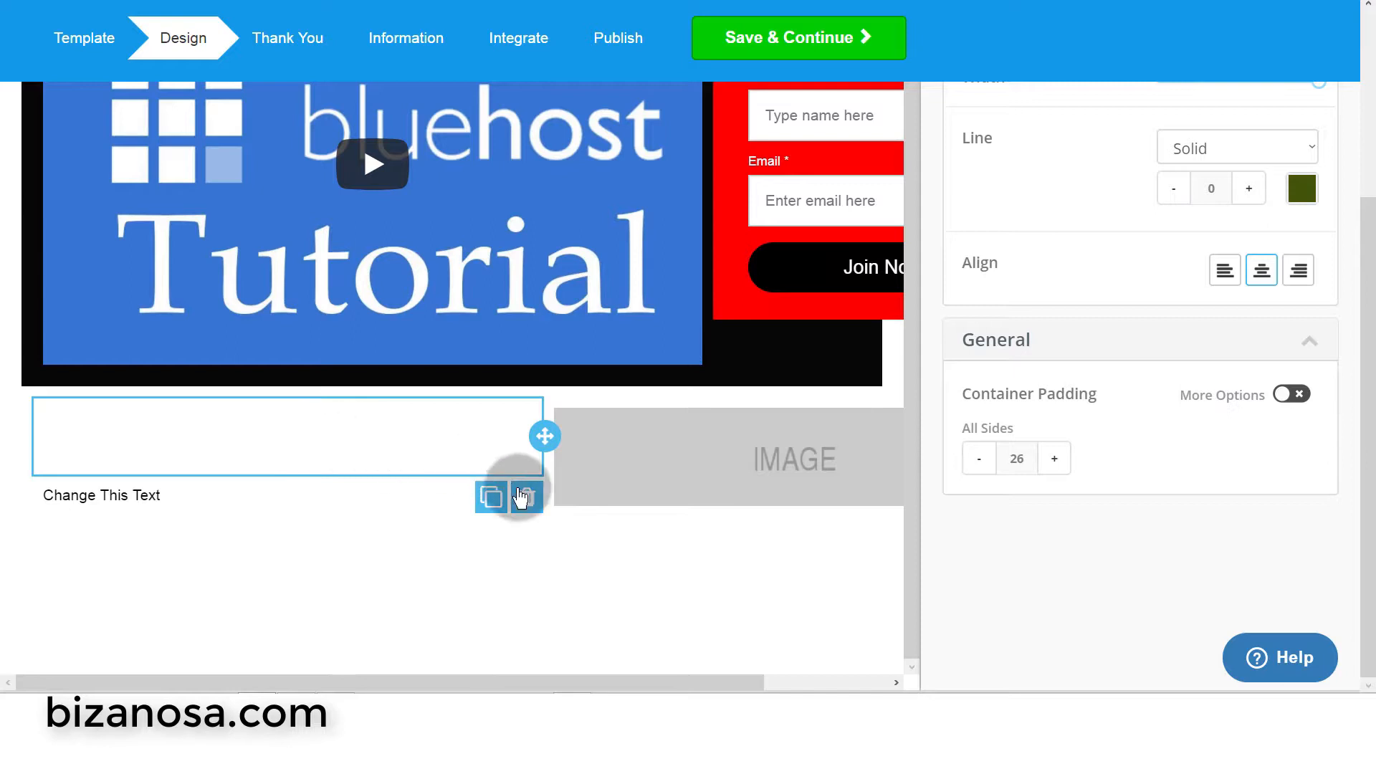
{"action": "left_click", "coordinate": [491, 497]}
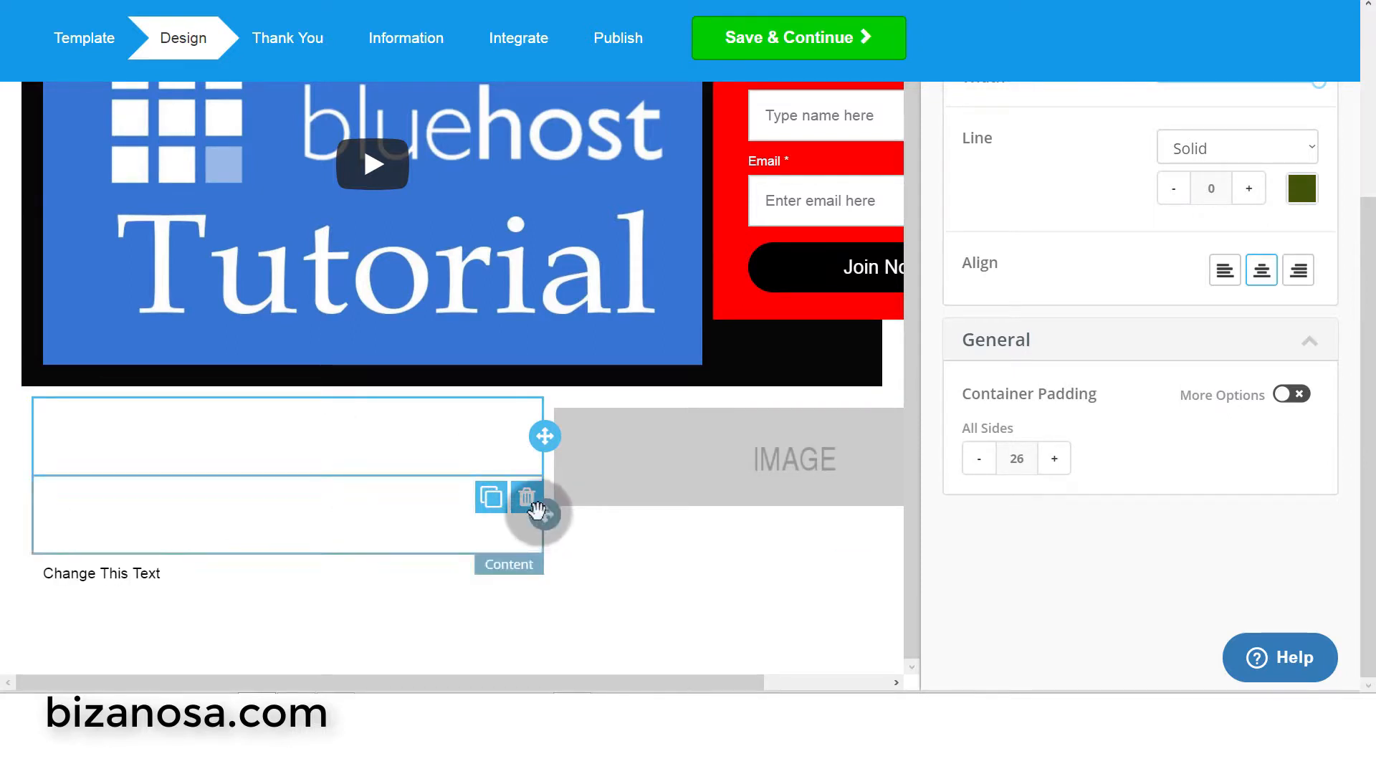
{"action": "left_click_drag", "start_coordinate": [537, 510], "coordinate": [666, 407]}
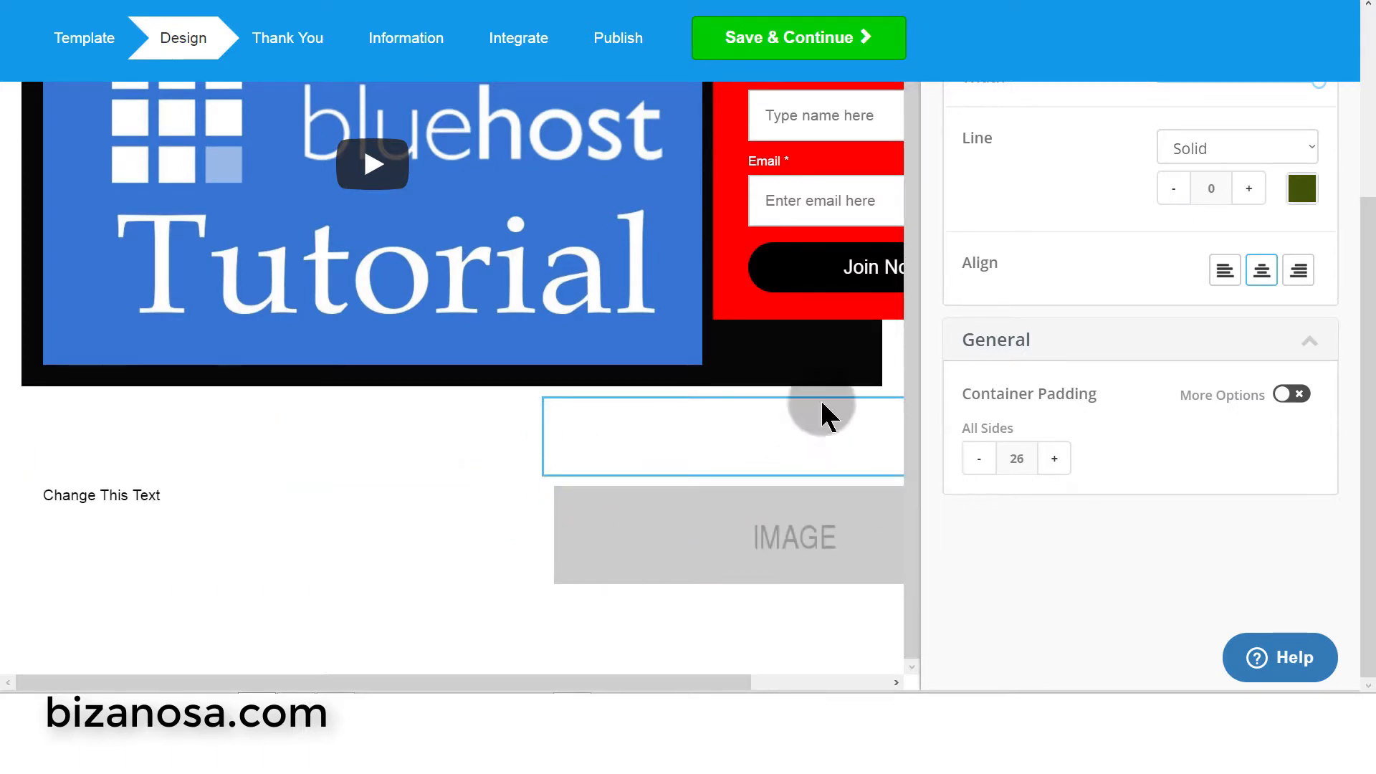
- Switch to the Bizanosa tutorial page and copy the selected heading and lesson list, from items 0 to 14
{"action": "left_click", "coordinate": [122, 495]}
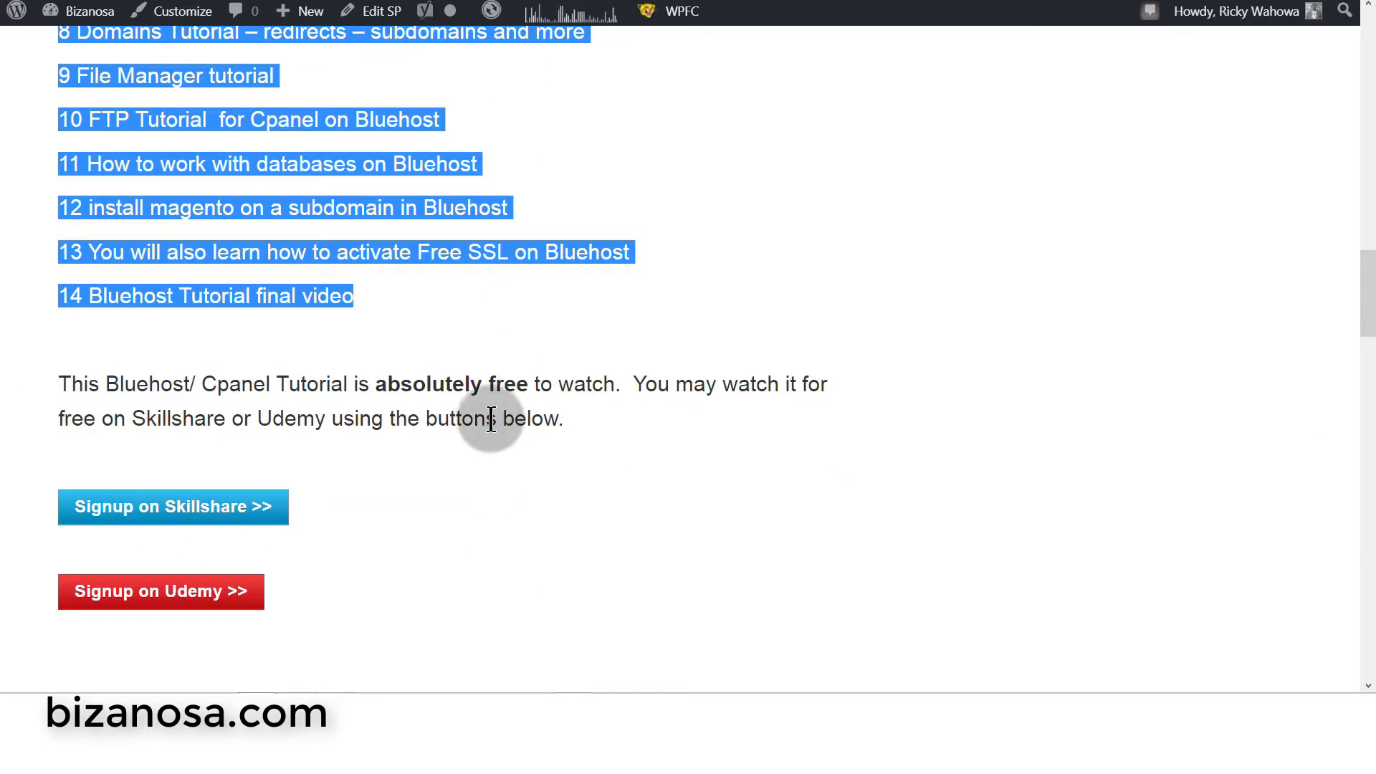
{"action": "scroll", "coordinate": [279, 351], "scroll_direction": "up", "scroll_amount": 6}
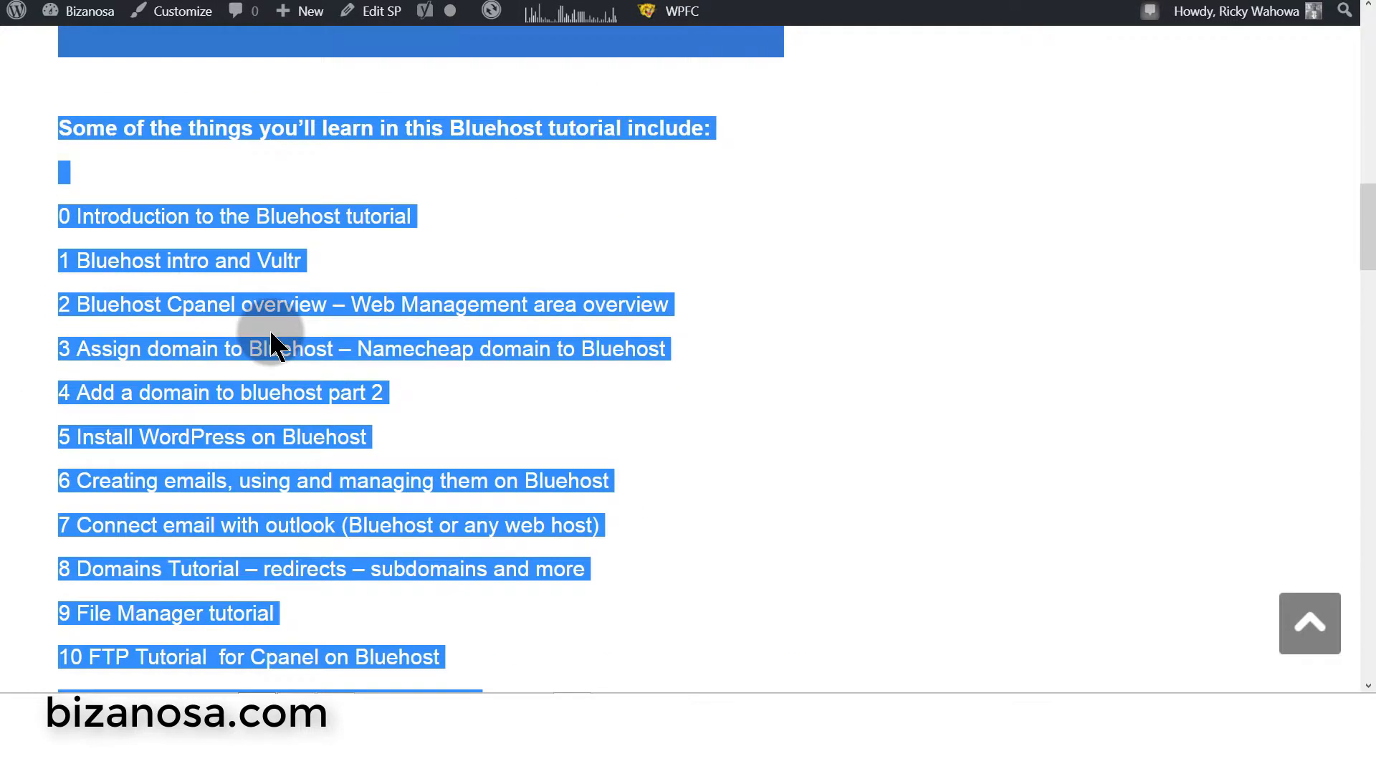
{"action": "right_click", "coordinate": [287, 138]}
{"action": "left_click", "coordinate": [350, 215]}
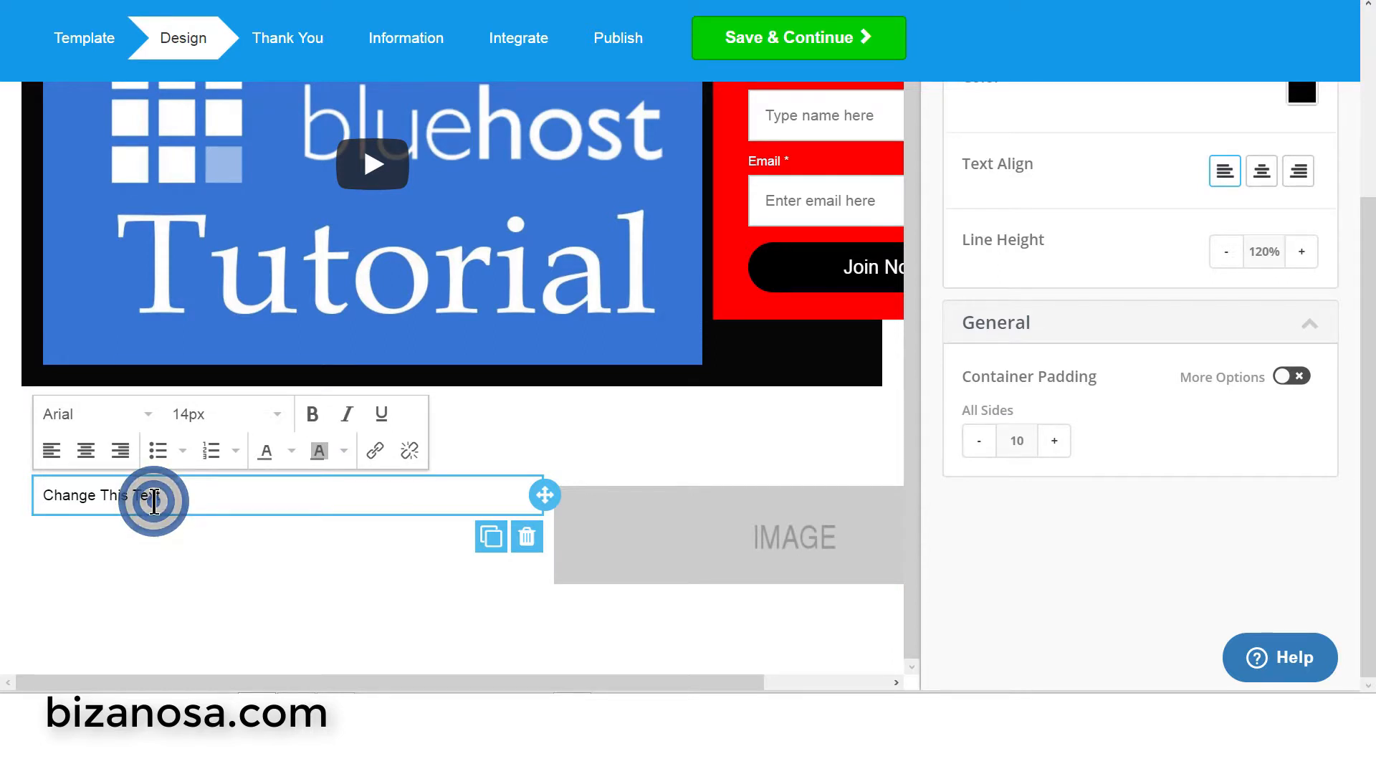
- Try pasting the copied lesson list with its formatting over the Change This Text placeholder, and undo the paste
{"action": "left_click_drag", "start_coordinate": [175, 496], "coordinate": [4, 498]}
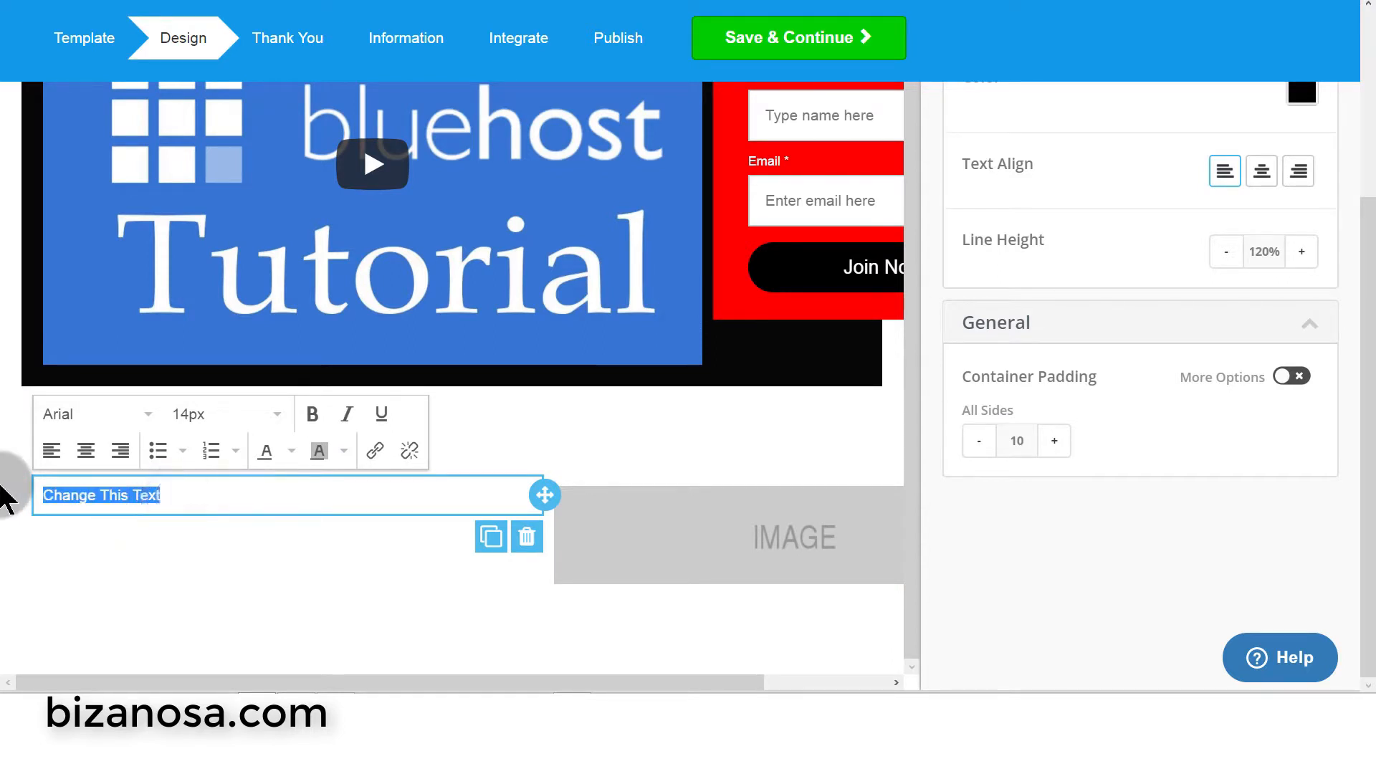
{"action": "key", "text": "ctrl+v"}
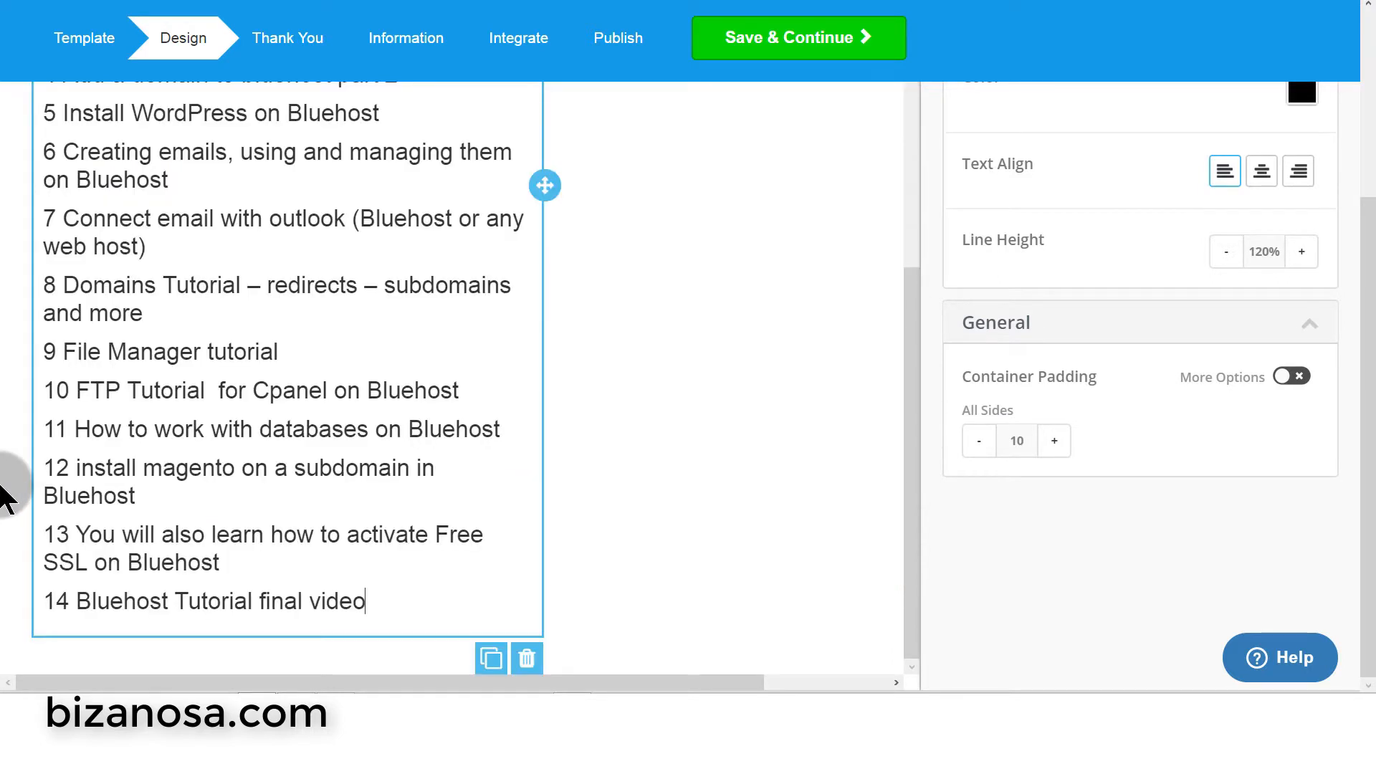
{"action": "scroll", "coordinate": [99, 393], "scroll_direction": "up", "scroll_amount": 10}
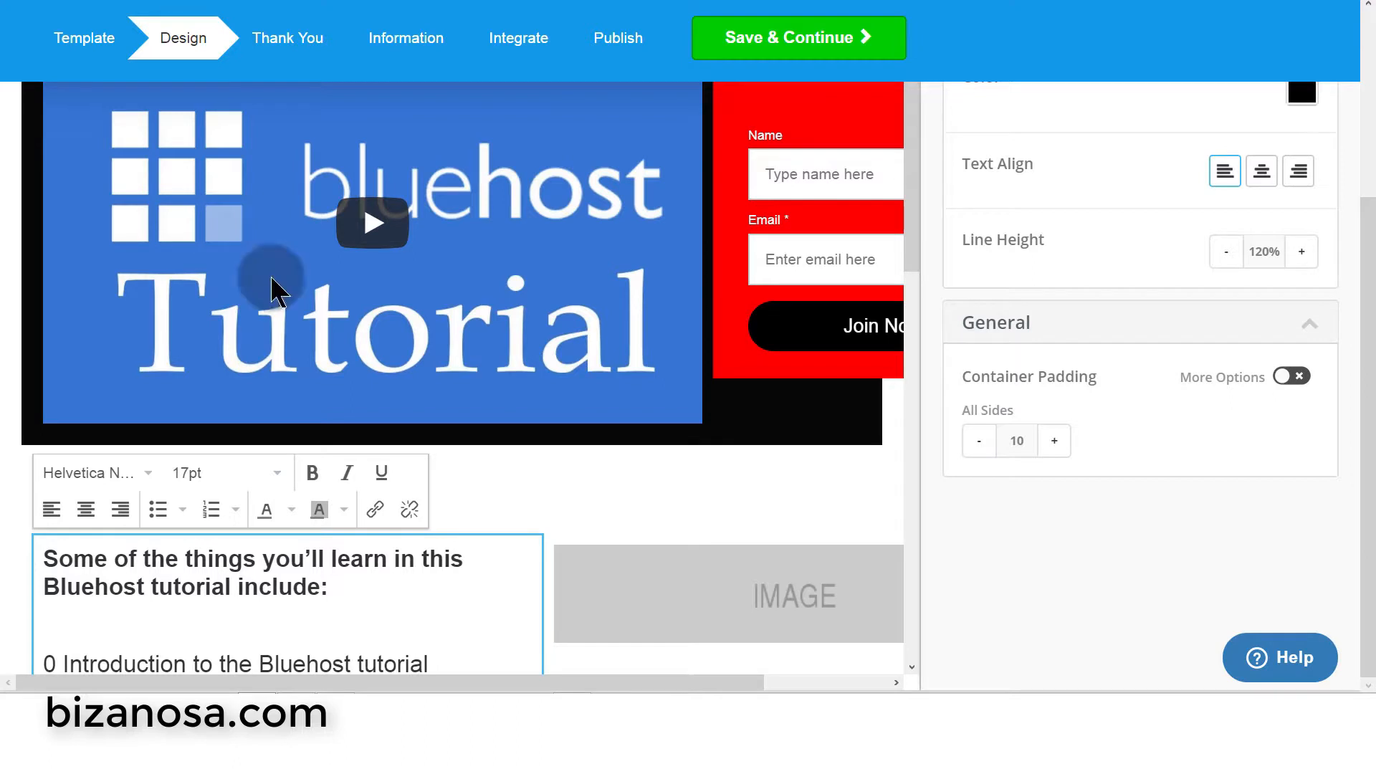
{"action": "key", "text": "ctrl+z"}
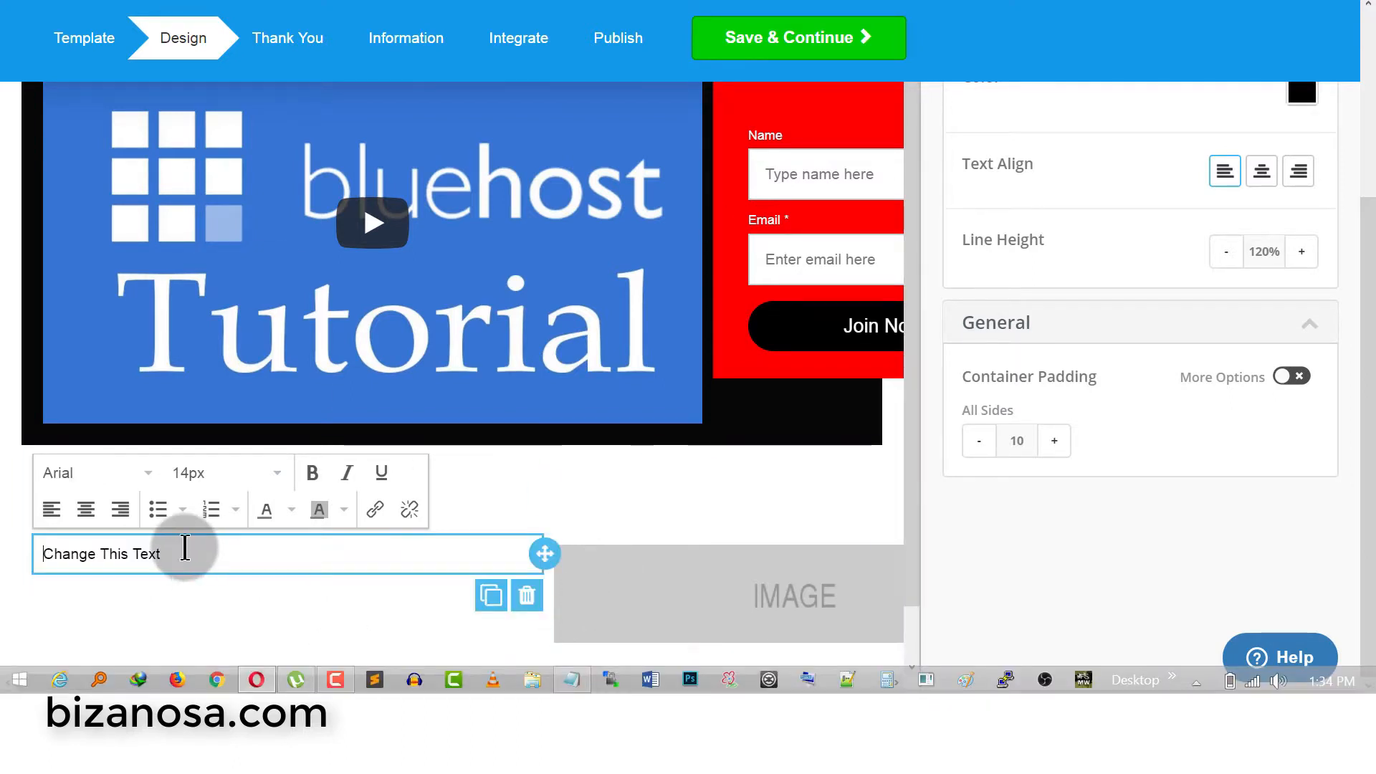
- Select the whole Change This Text placeholder again and bring up its editing options for replacing it
{"action": "left_click_drag", "start_coordinate": [184, 547], "coordinate": [3, 553]}
{"action": "right_click", "coordinate": [101, 553]}
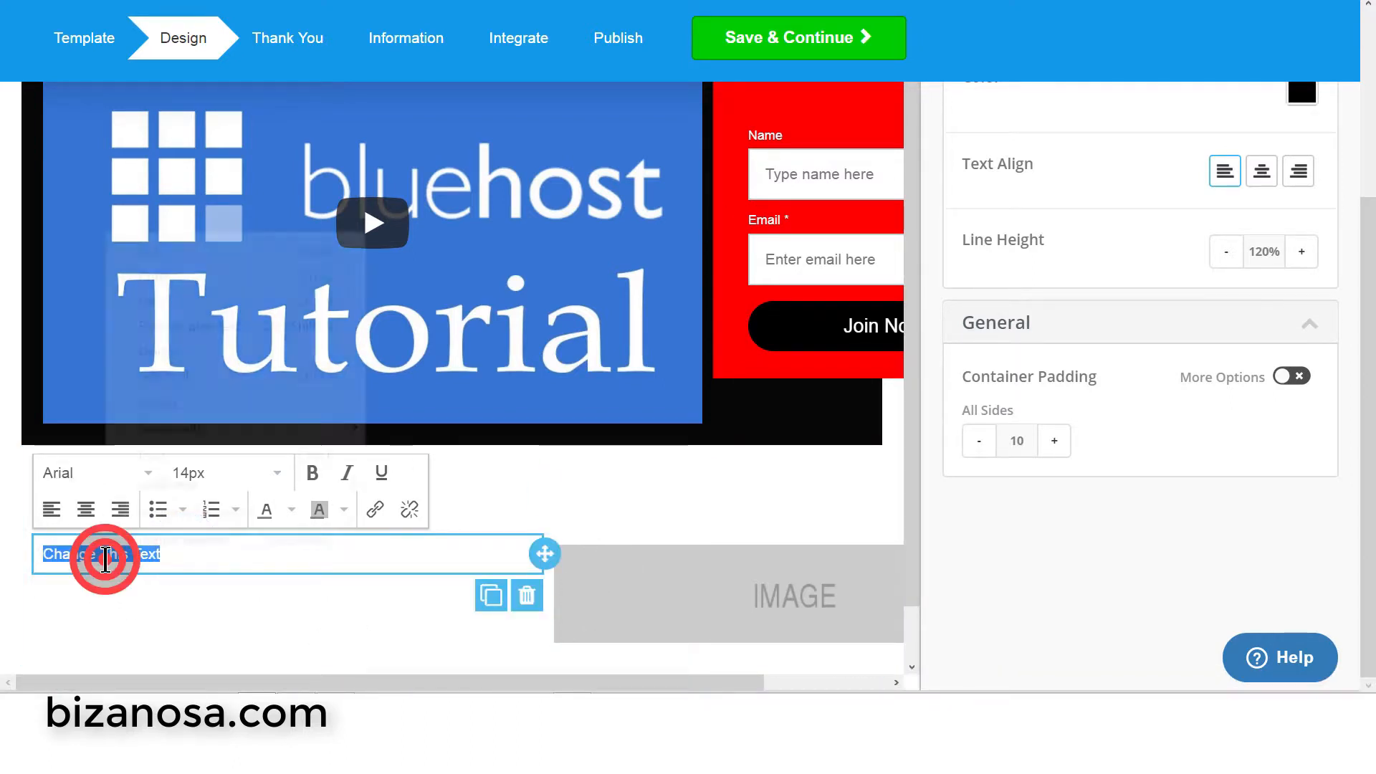
- Replace the placeholder text below the video with the copied list of Bluehost tutorial lessons
{"action": "left_click", "coordinate": [227, 326]}
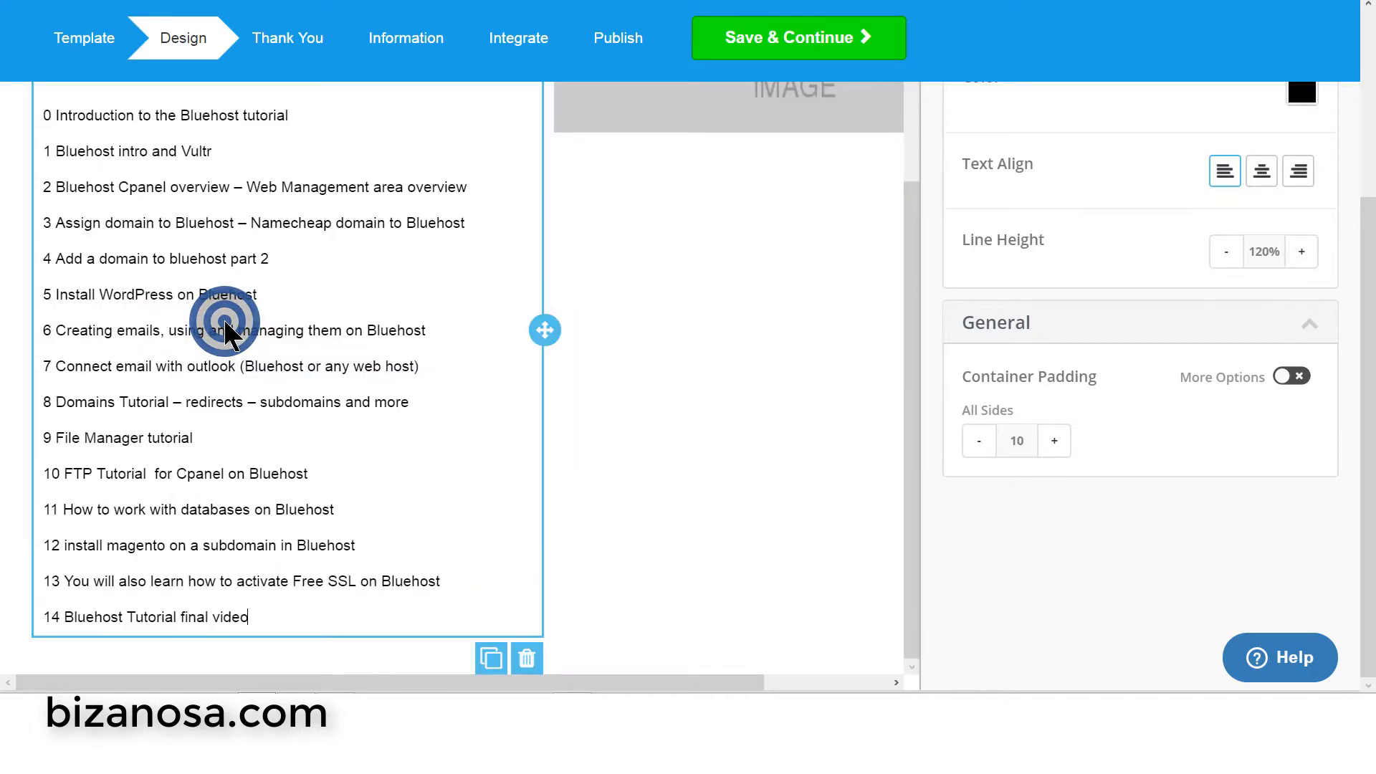
{"action": "scroll", "coordinate": [360, 431], "scroll_direction": "up", "scroll_amount": 5}
{"action": "scroll", "coordinate": [360, 431], "scroll_direction": "down", "scroll_amount": 5}
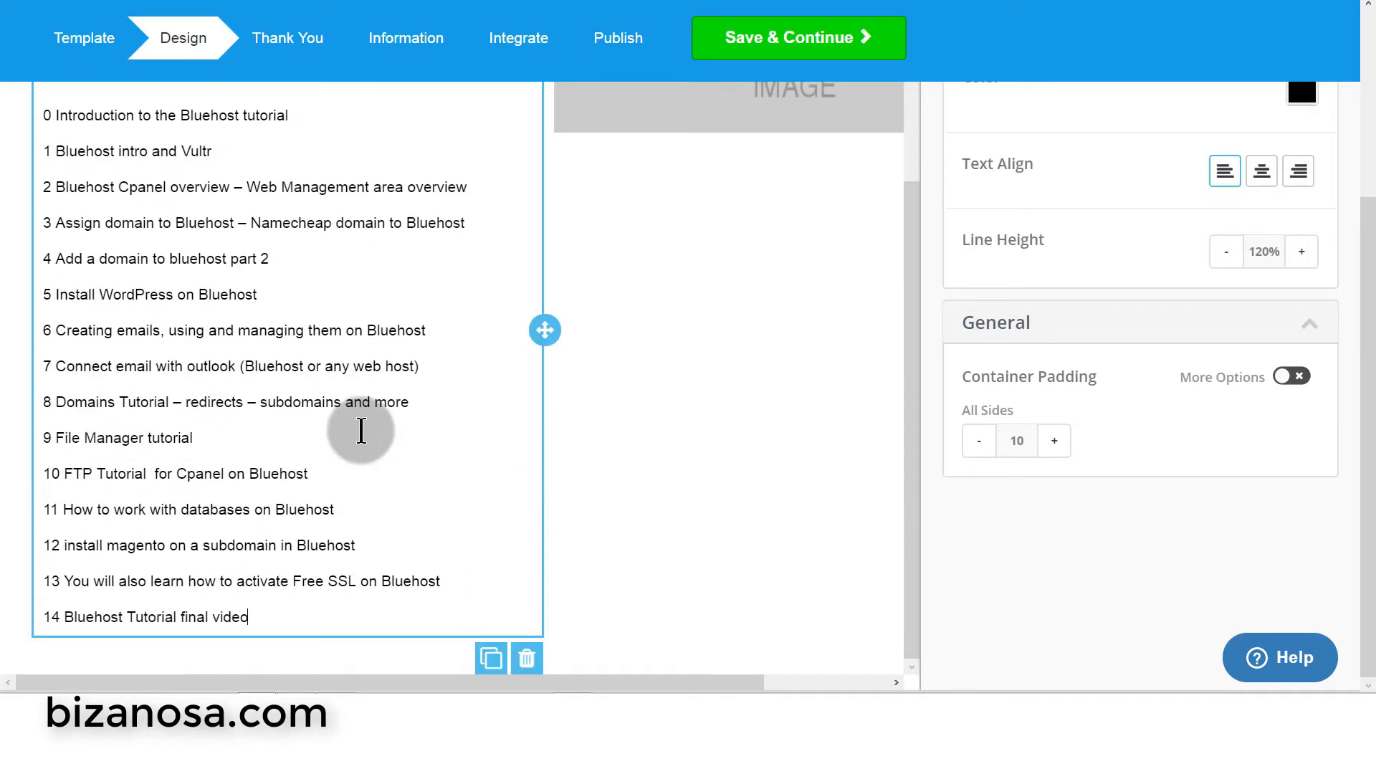
- Switch to Notepad, paste the lesson list as plain text, select all of it, and return to the landing page editor
{"action": "left_click", "coordinate": [575, 681]}
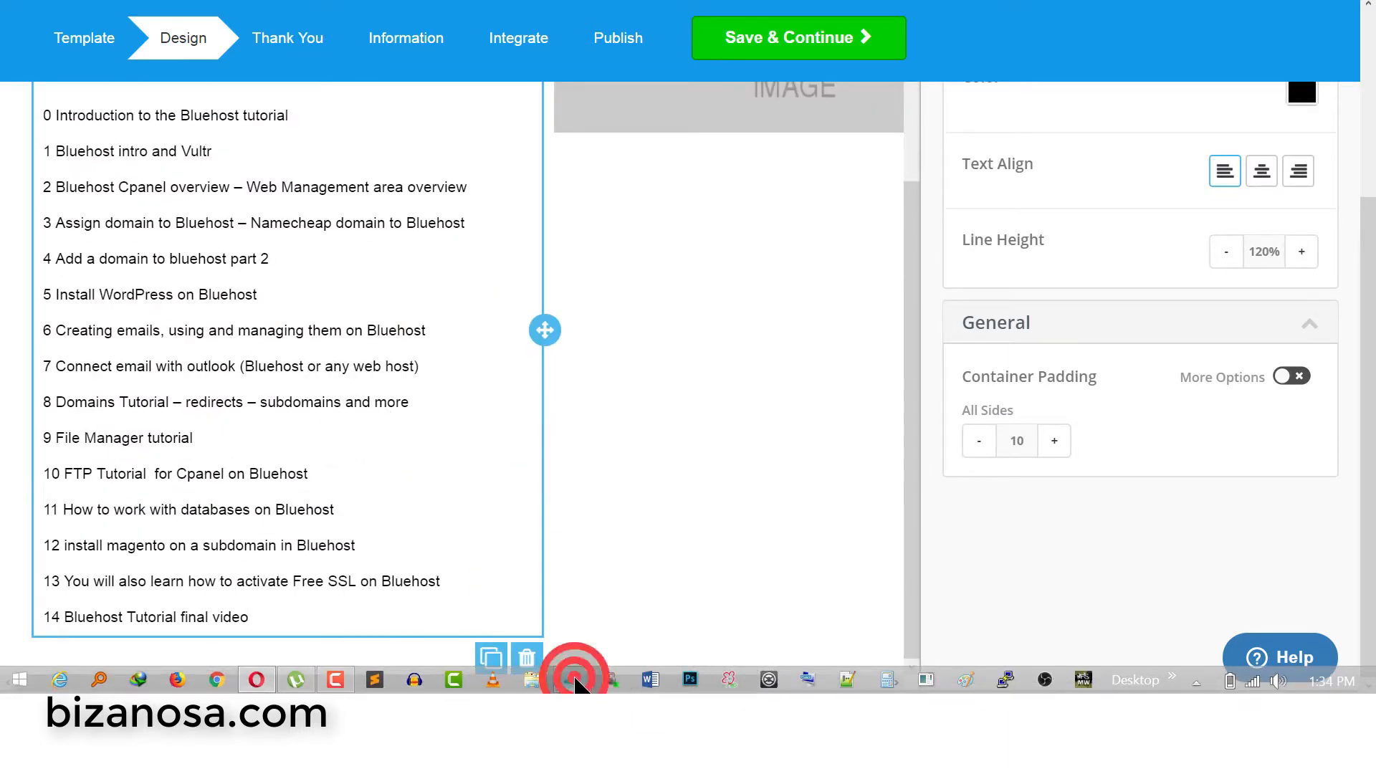
{"action": "left_click", "coordinate": [519, 592]}
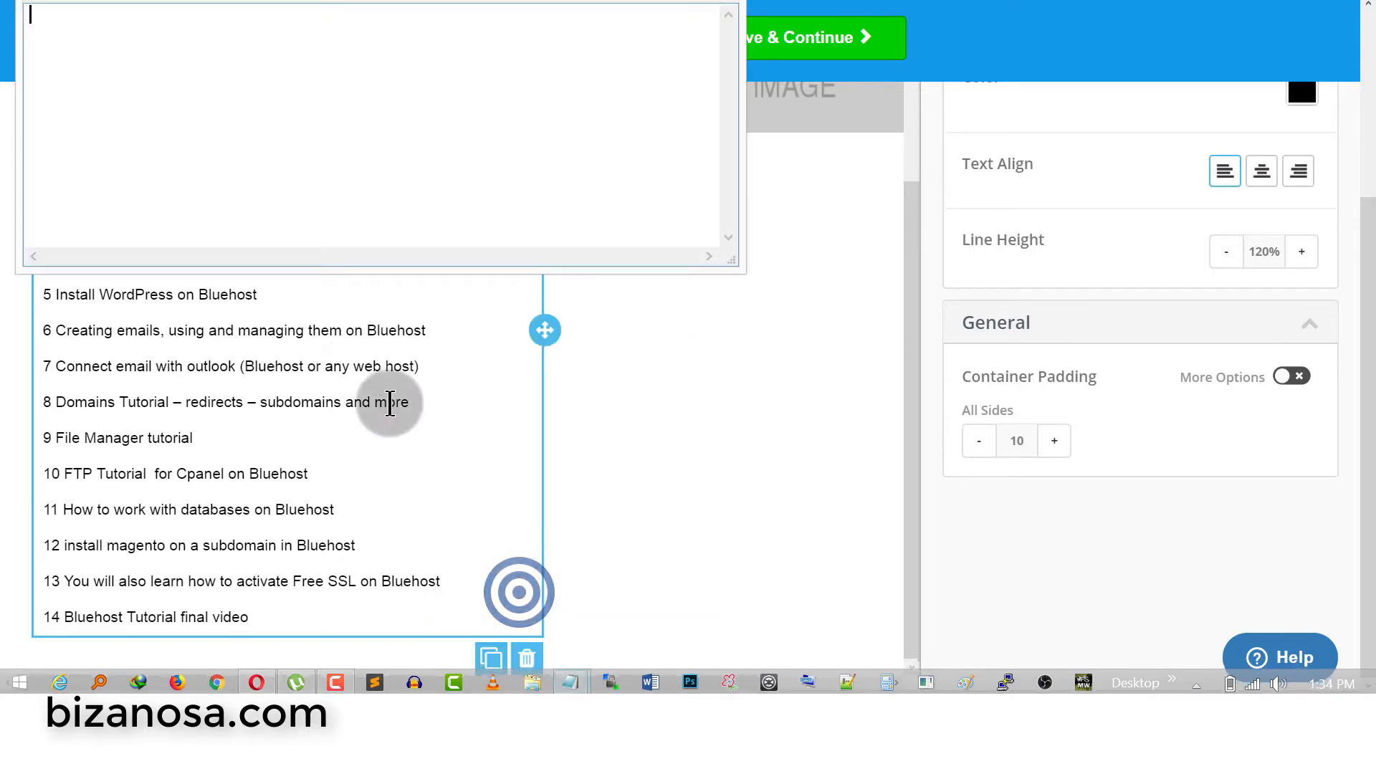
{"action": "key", "text": "ctrl+v"}
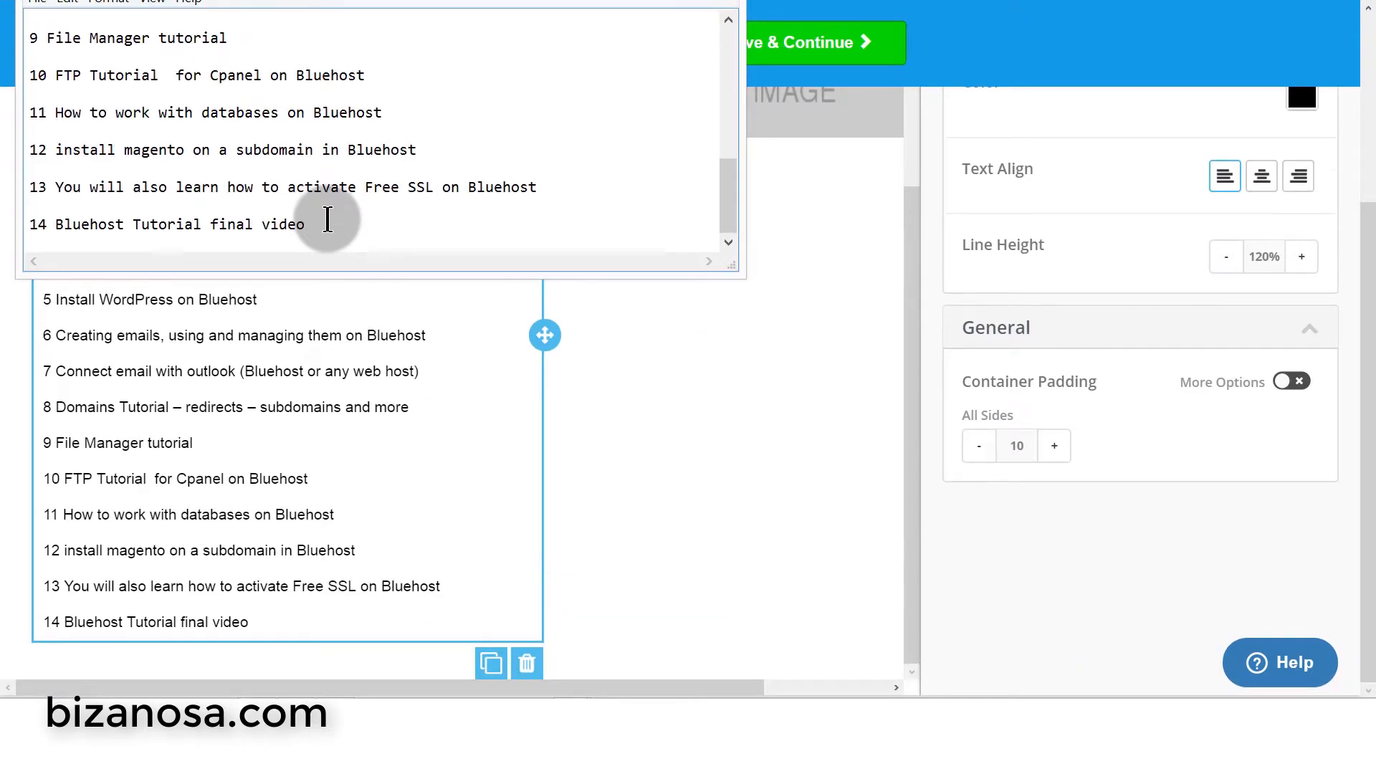
{"action": "left_click", "coordinate": [676, 41]}
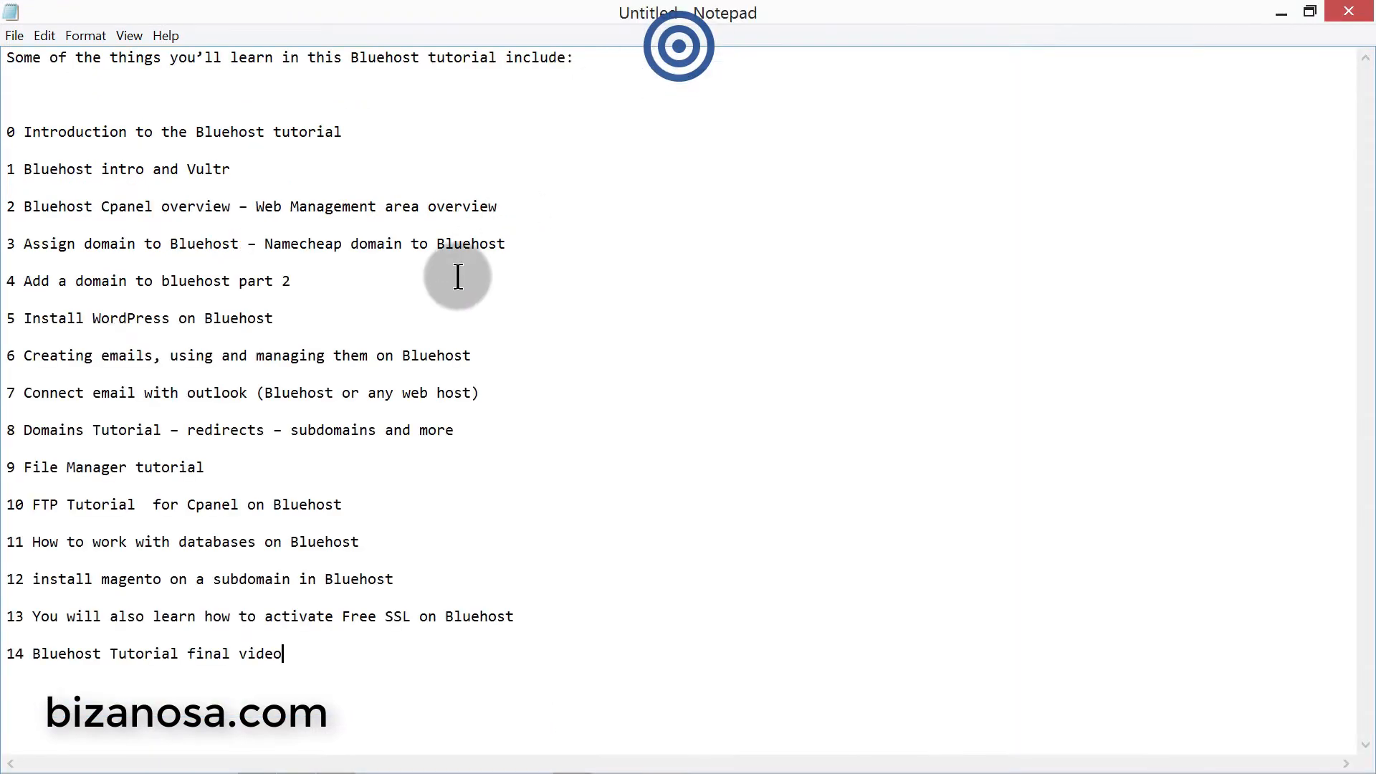
{"action": "key", "text": "ctrl+a"}
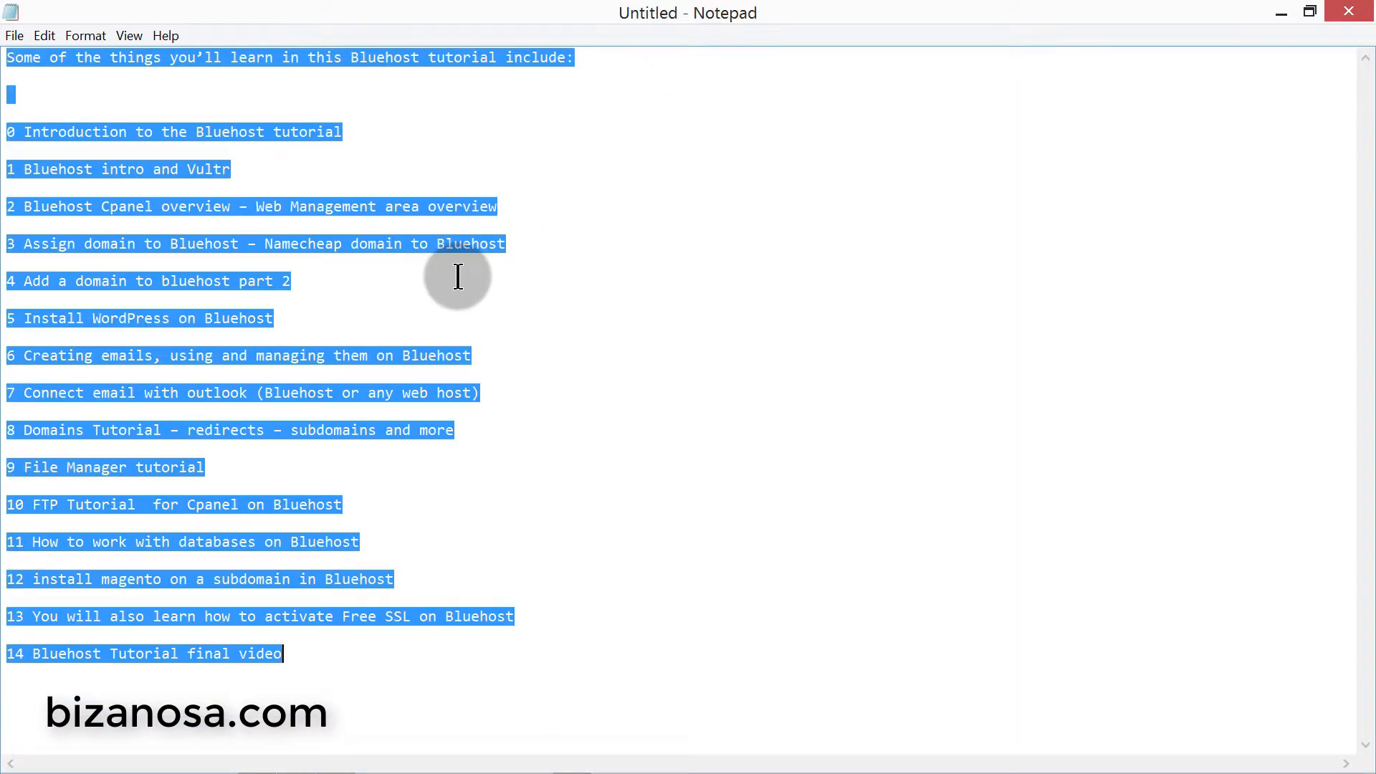
{"action": "left_click", "coordinate": [1281, 12]}
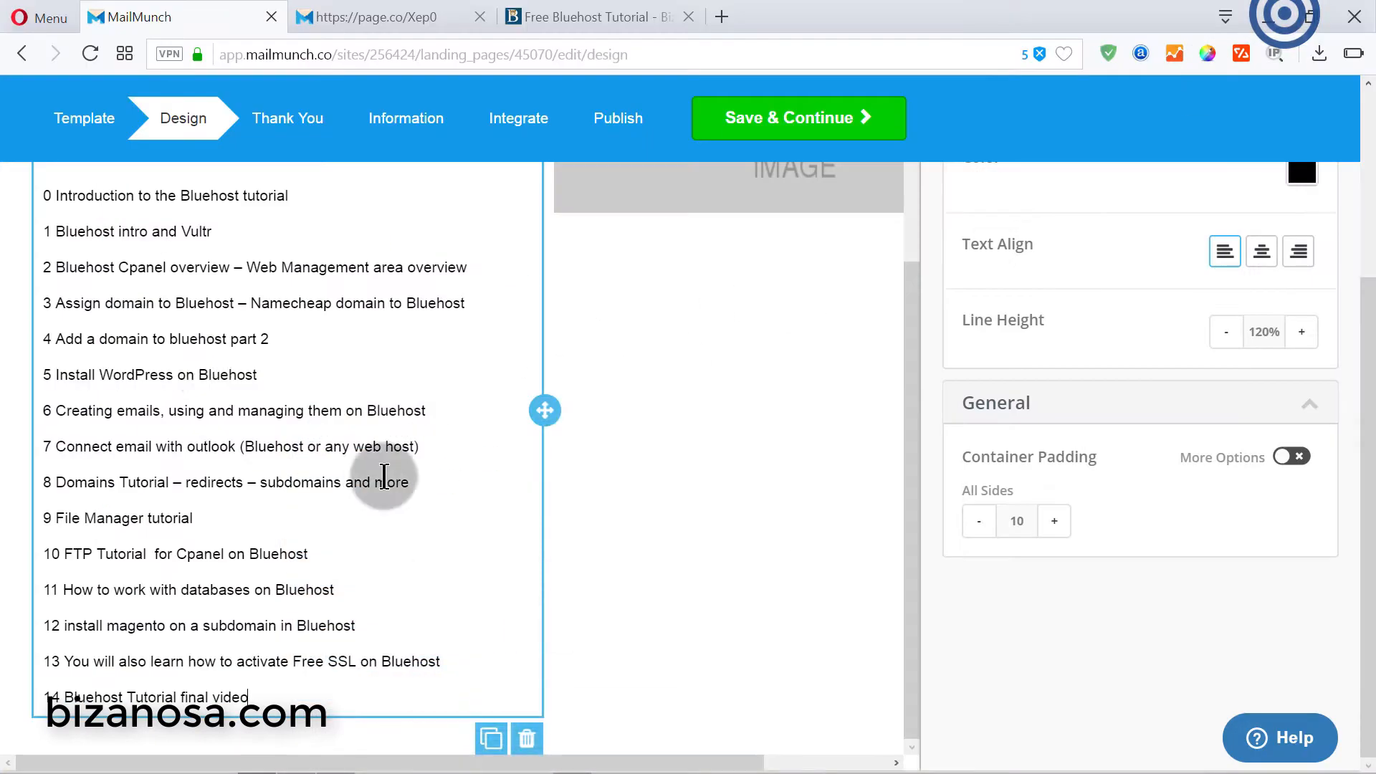
- Format the line "Some of the things you'll learn in this Bluehost tutorial include:" as bold 34px text
{"action": "scroll", "coordinate": [212, 339], "scroll_direction": "up", "scroll_amount": 1}
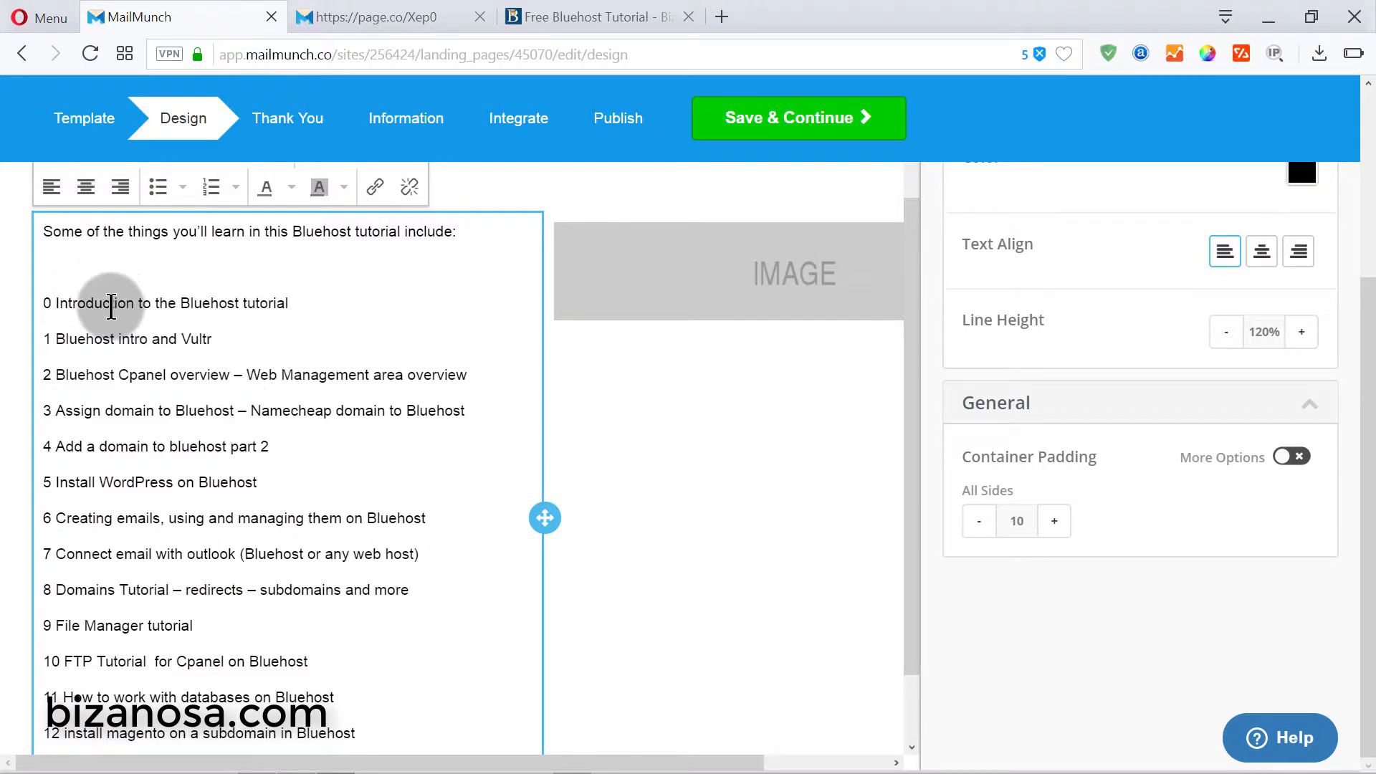
{"action": "left_click", "coordinate": [42, 238]}
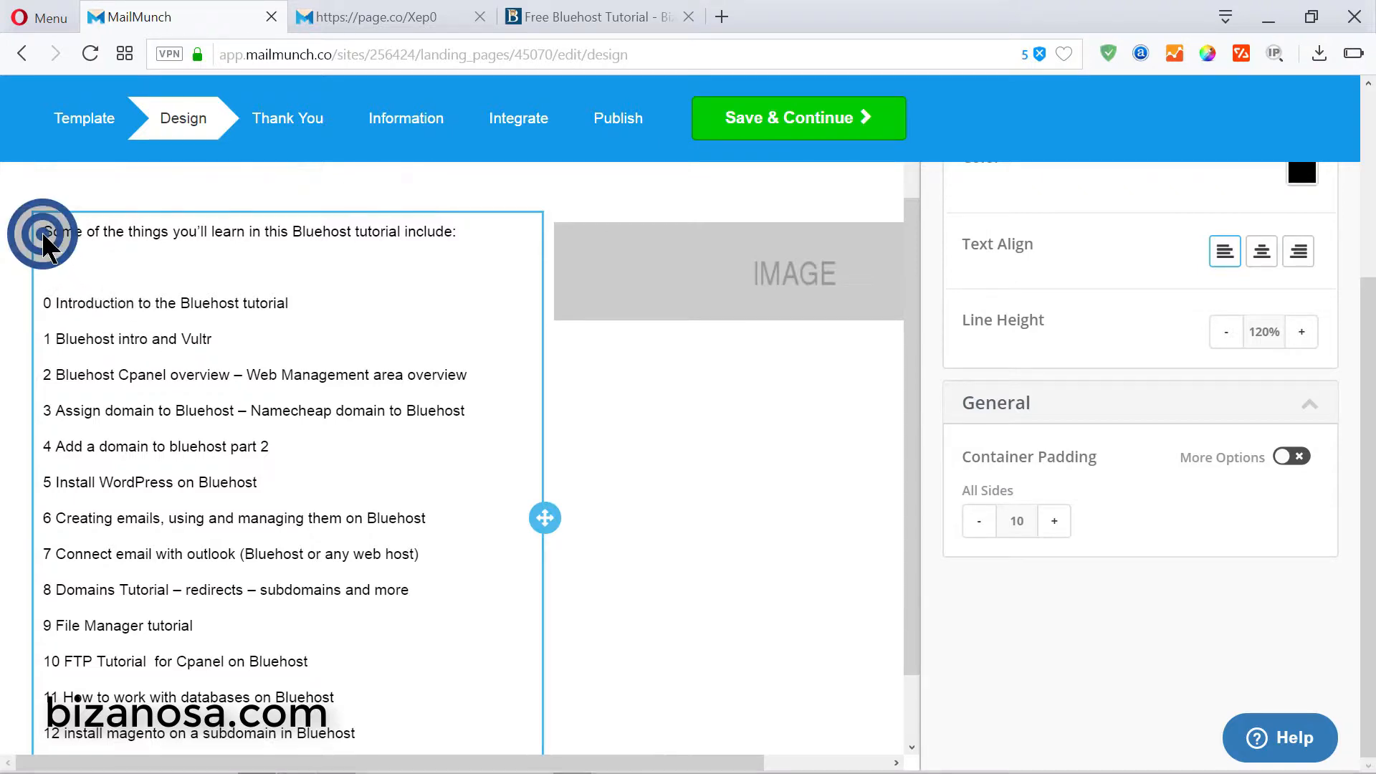
{"action": "left_click_drag", "start_coordinate": [46, 233], "coordinate": [463, 258]}
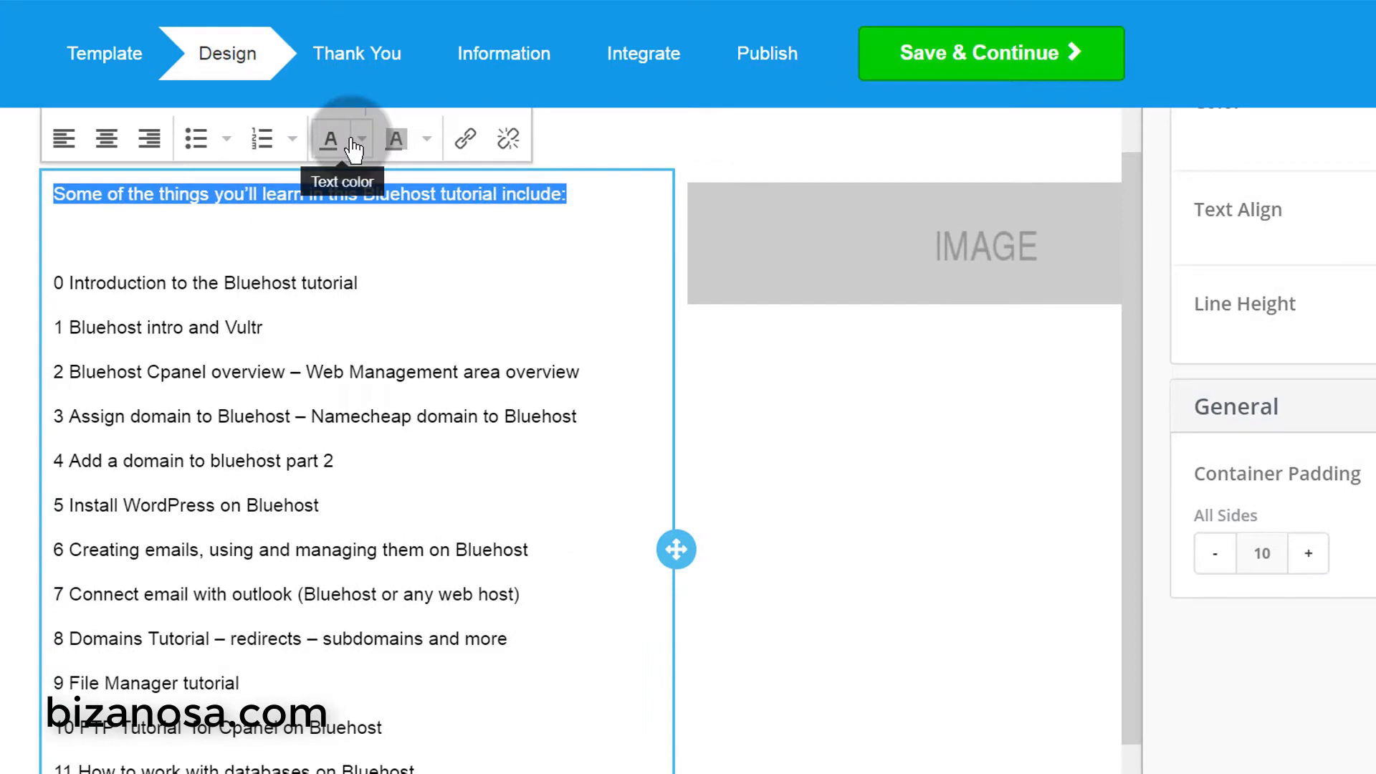
{"action": "scroll", "coordinate": [353, 150], "scroll_direction": "up", "scroll_amount": 2}
{"action": "left_click", "coordinate": [346, 225]}
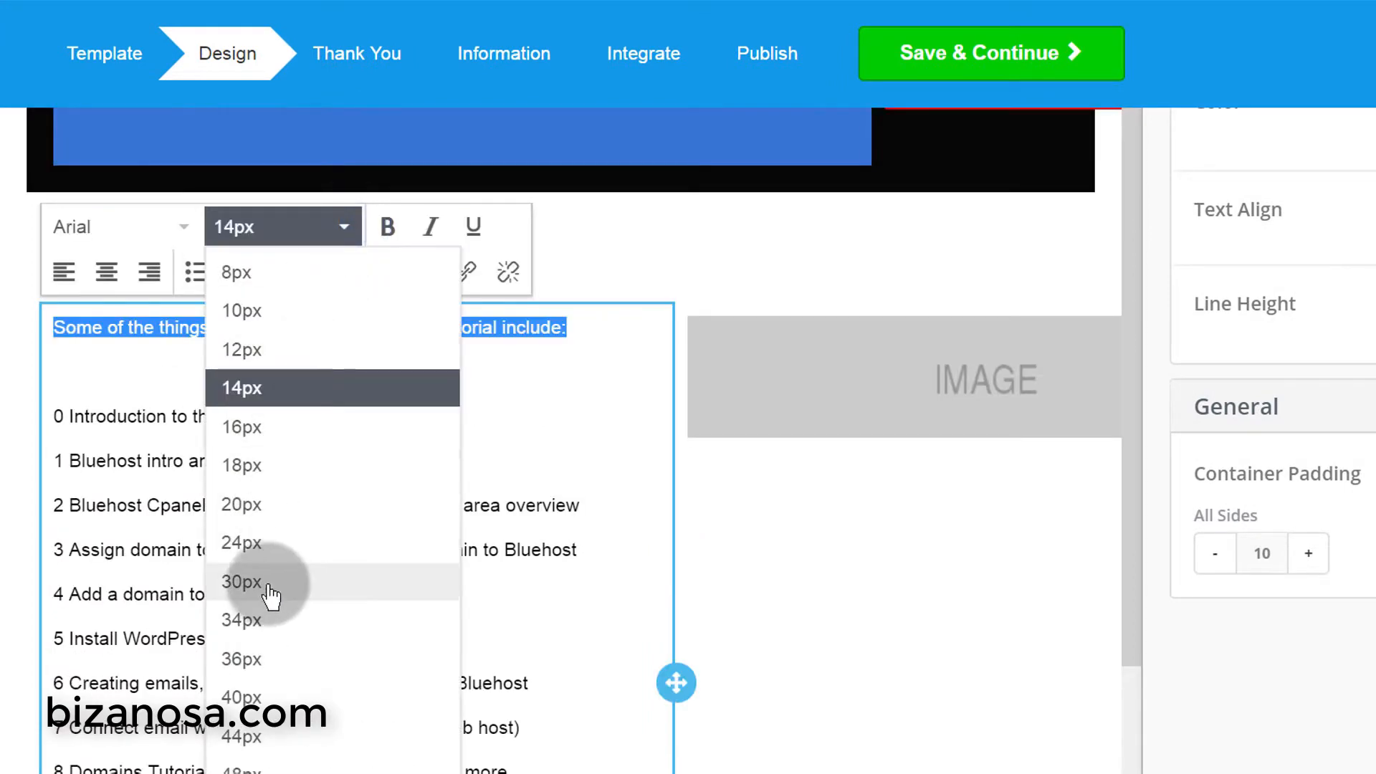
{"action": "left_click", "coordinate": [262, 620]}
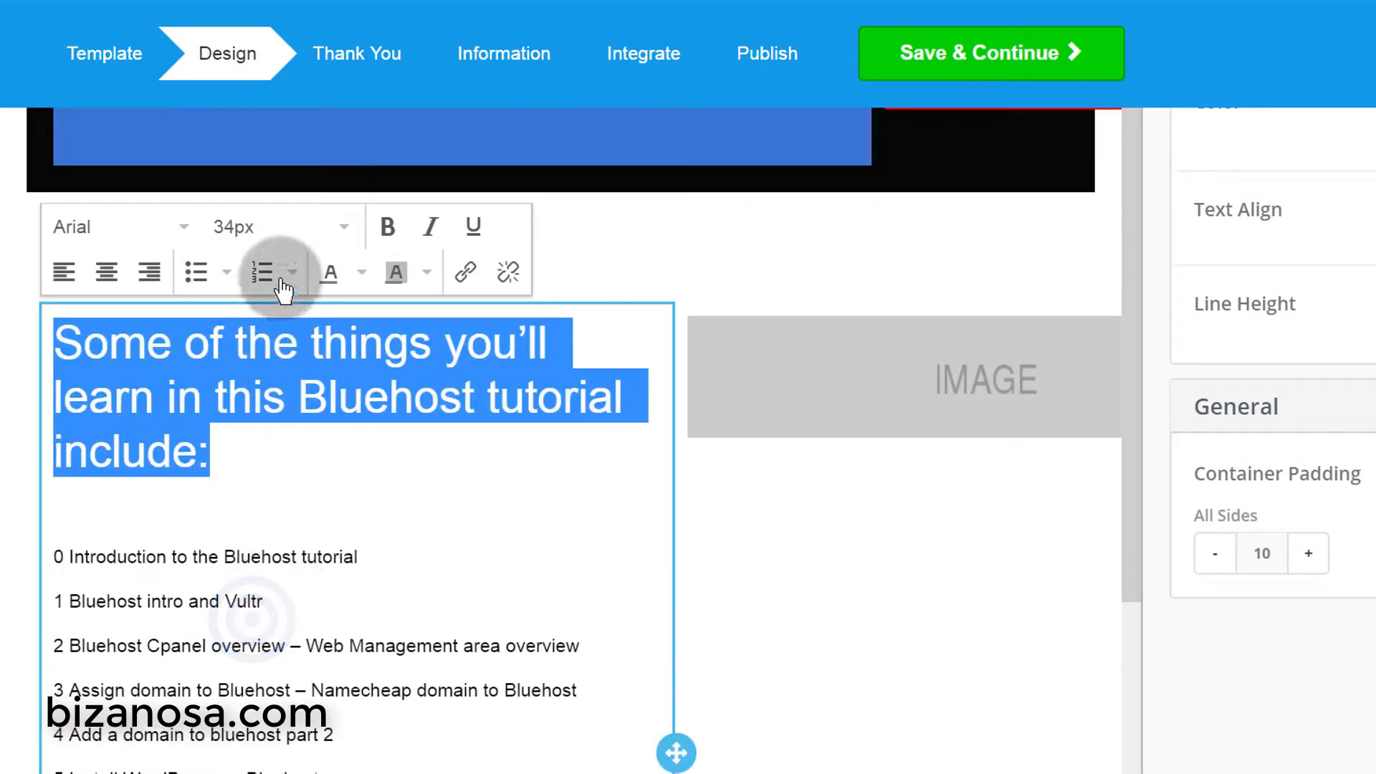
{"action": "left_click", "coordinate": [387, 227]}
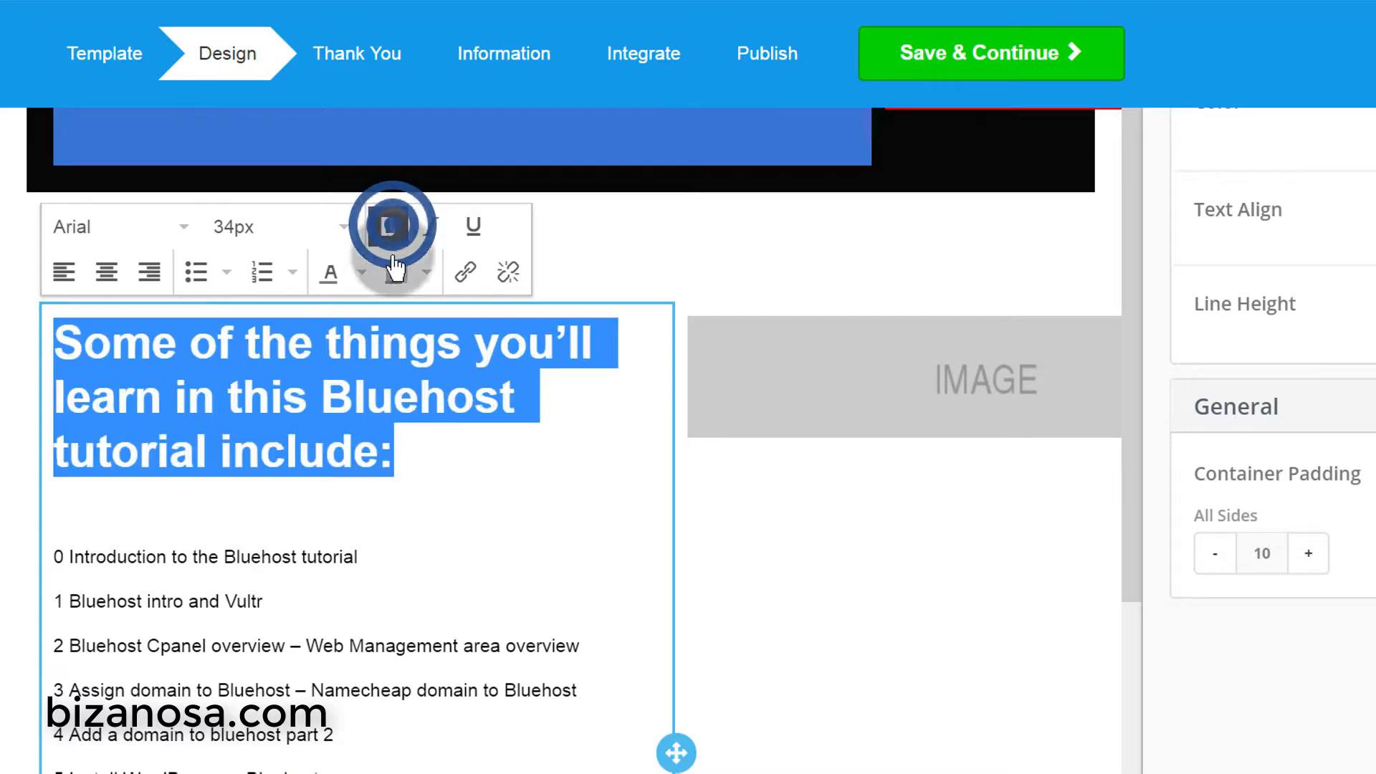
{"action": "left_click", "coordinate": [418, 471]}
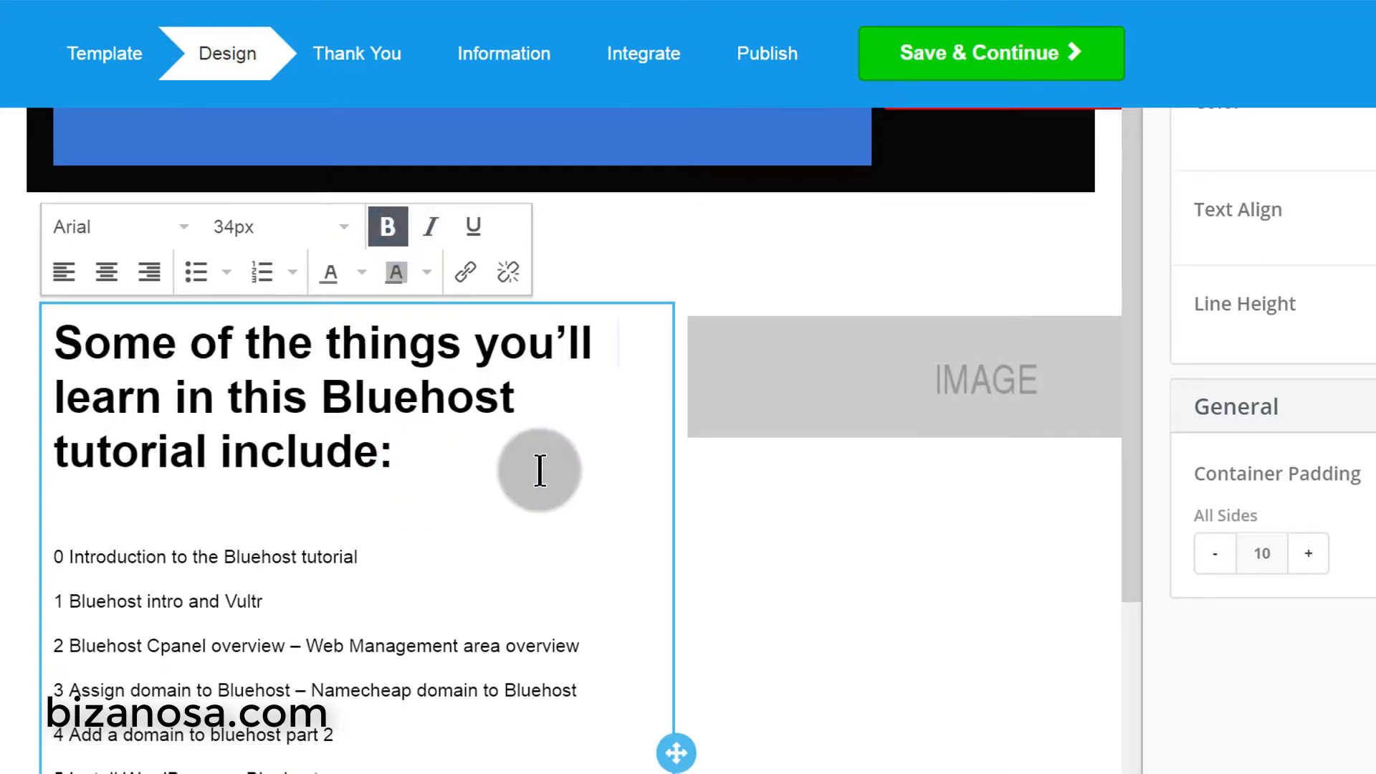
- Add an empty line after the last list item, "14 Bluehost Tutorial final video"
{"action": "scroll", "coordinate": [531, 467], "scroll_direction": "down", "scroll_amount": 7}
{"action": "scroll", "coordinate": [461, 473], "scroll_direction": "up", "scroll_amount": 12}
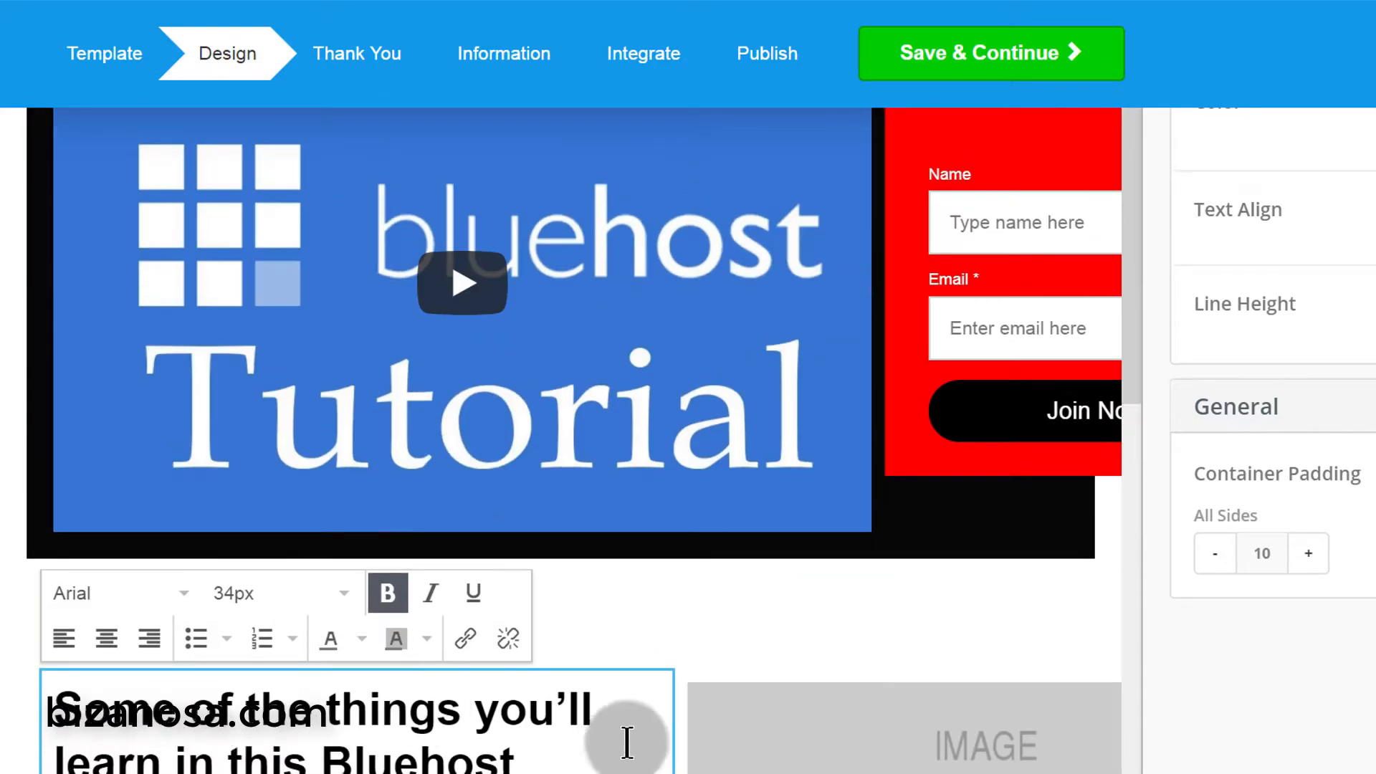
{"action": "scroll", "coordinate": [628, 742], "scroll_direction": "down", "scroll_amount": 5}
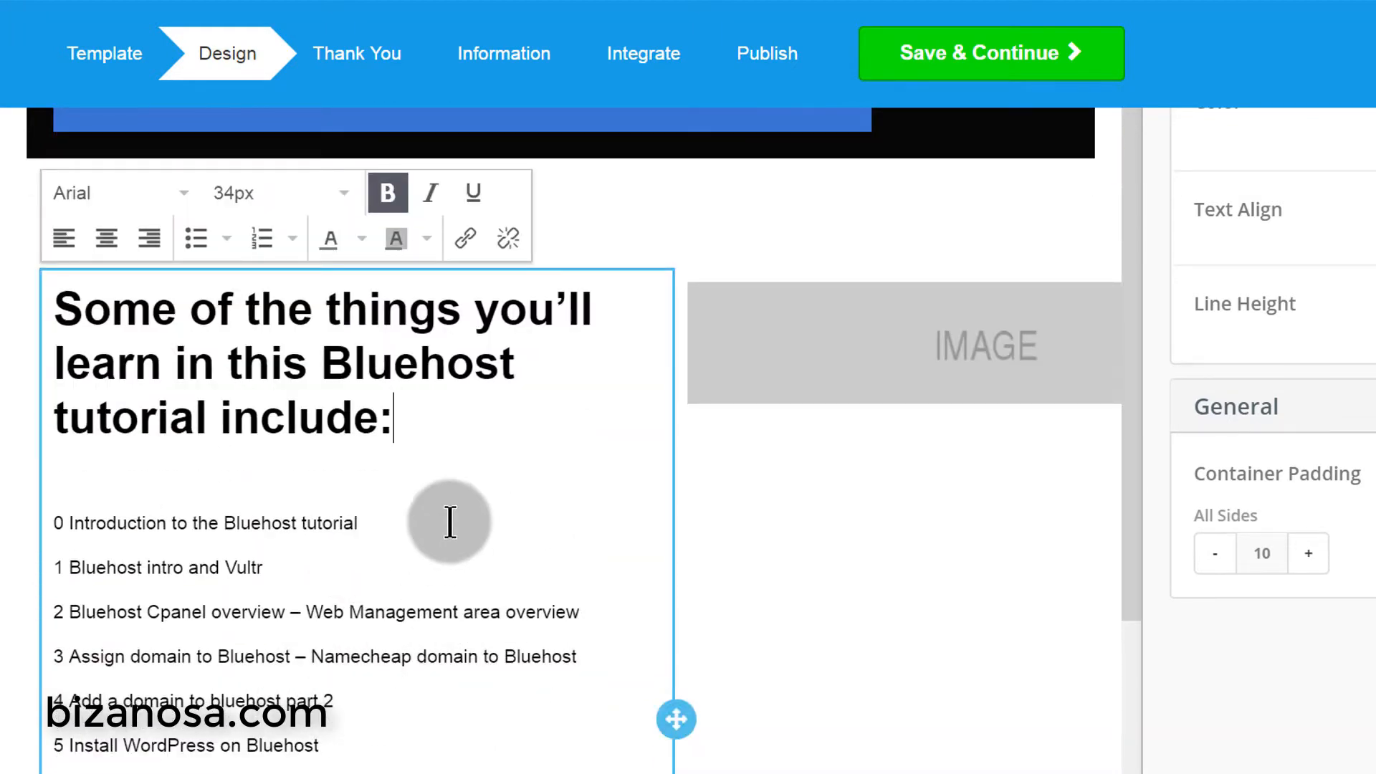
{"action": "scroll", "coordinate": [450, 522], "scroll_direction": "down", "scroll_amount": 5}
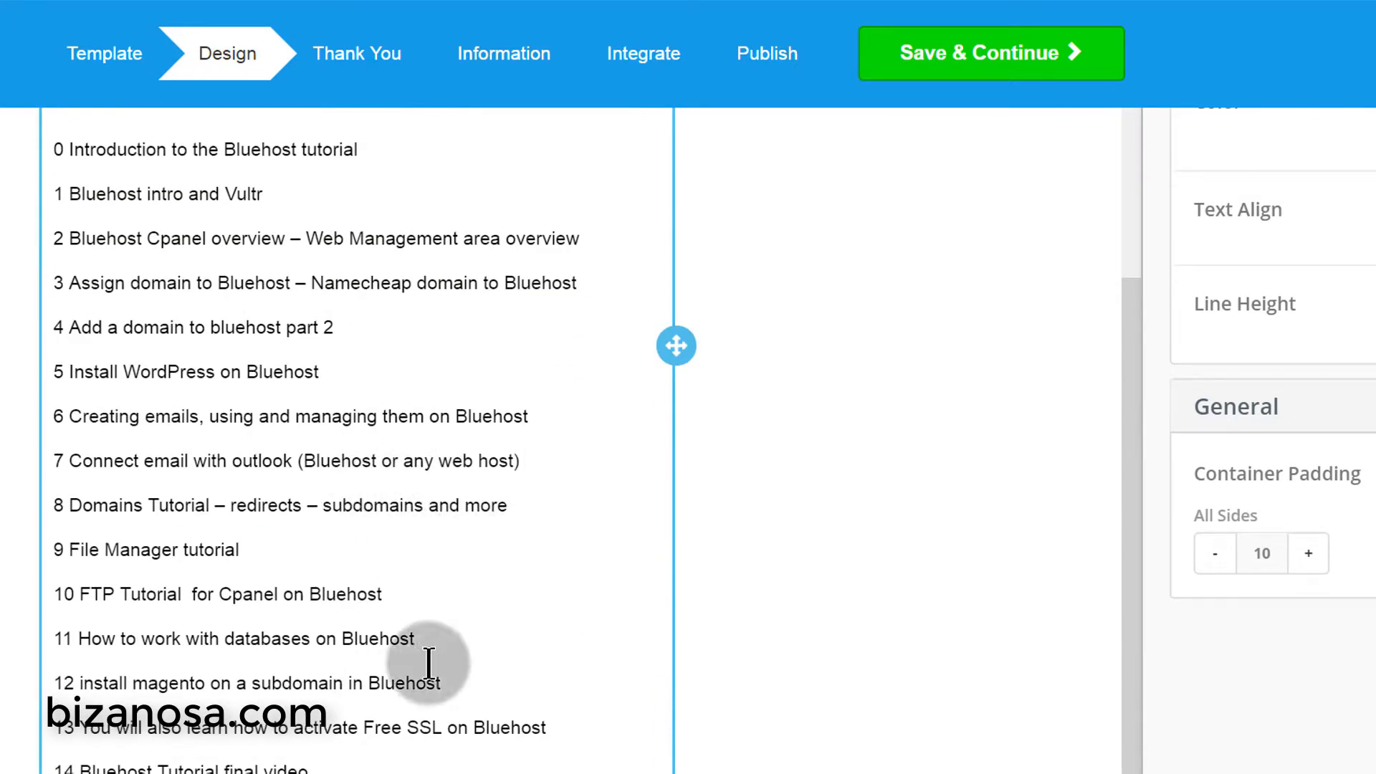
{"action": "left_click", "coordinate": [358, 766]}
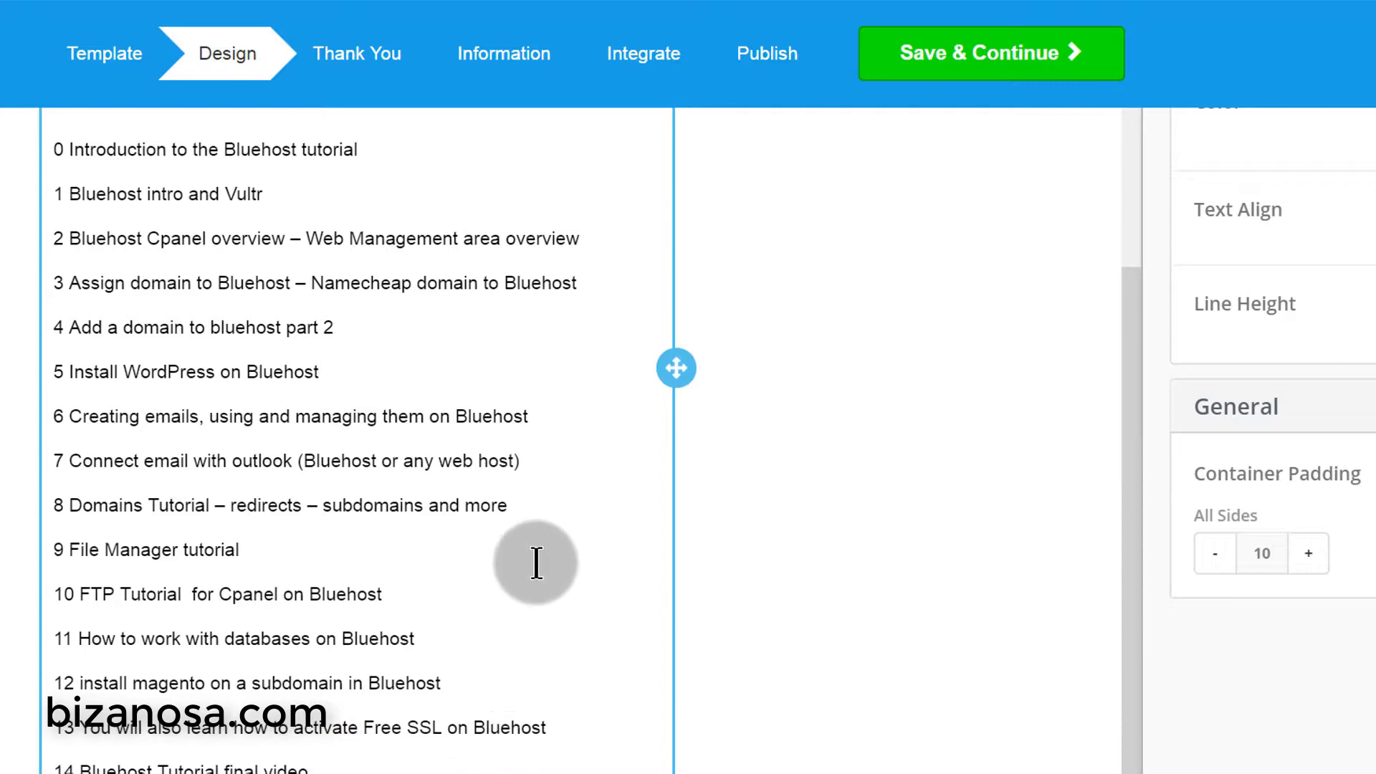
{"action": "key", "text": "Return"}
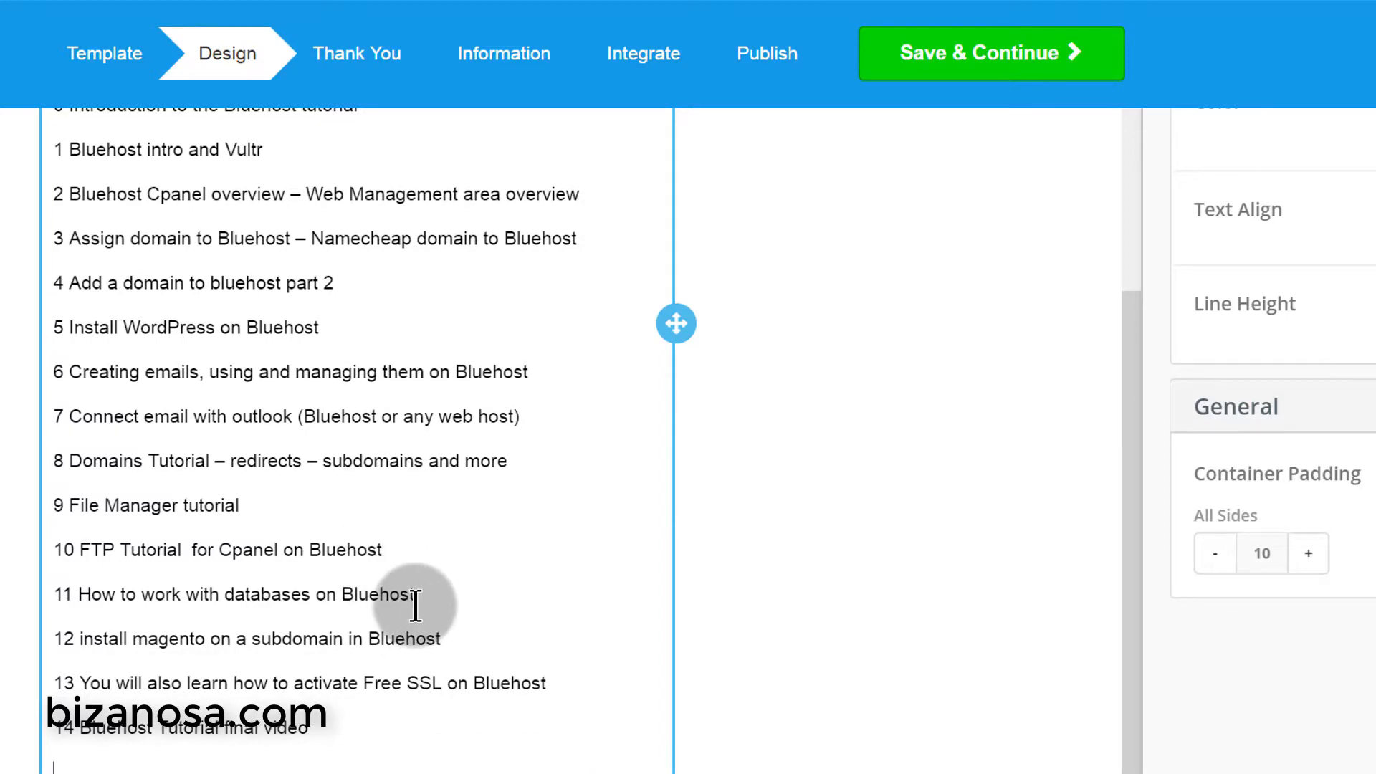
- Review the landing page design from the logo, video and signup form down to the lesson list
{"action": "scroll", "coordinate": [416, 606], "scroll_direction": "up", "scroll_amount": 10}
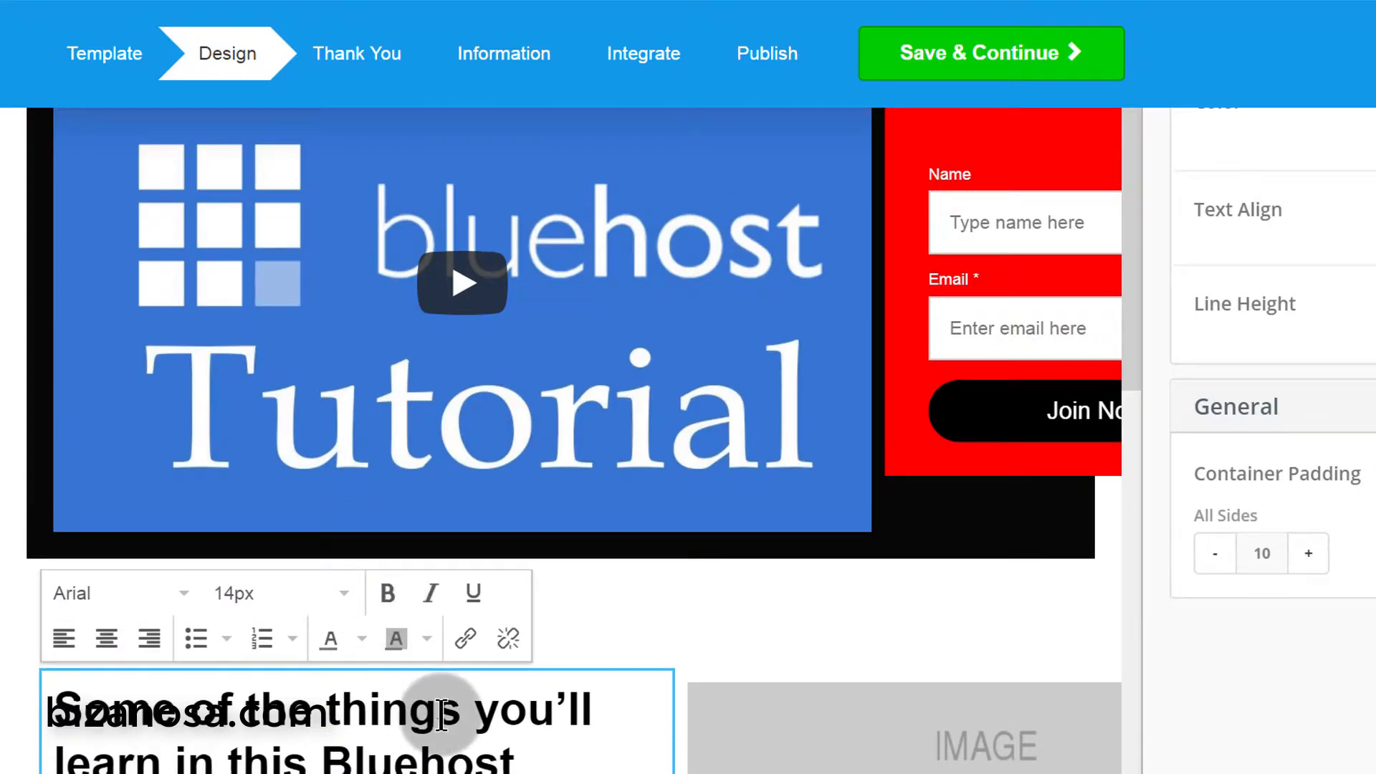
{"action": "scroll", "coordinate": [439, 706], "scroll_direction": "down", "scroll_amount": 6}
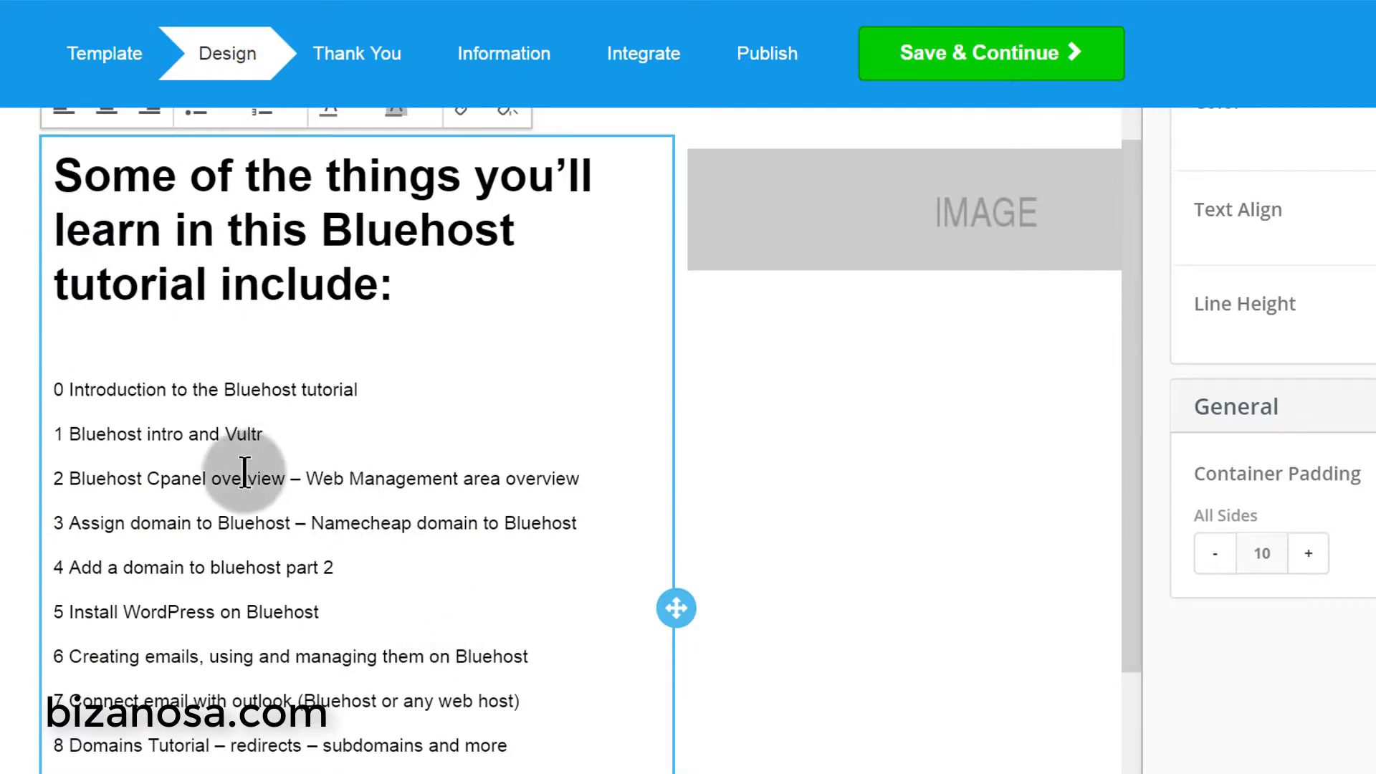
{"action": "scroll", "coordinate": [323, 531], "scroll_direction": "down", "scroll_amount": 3}
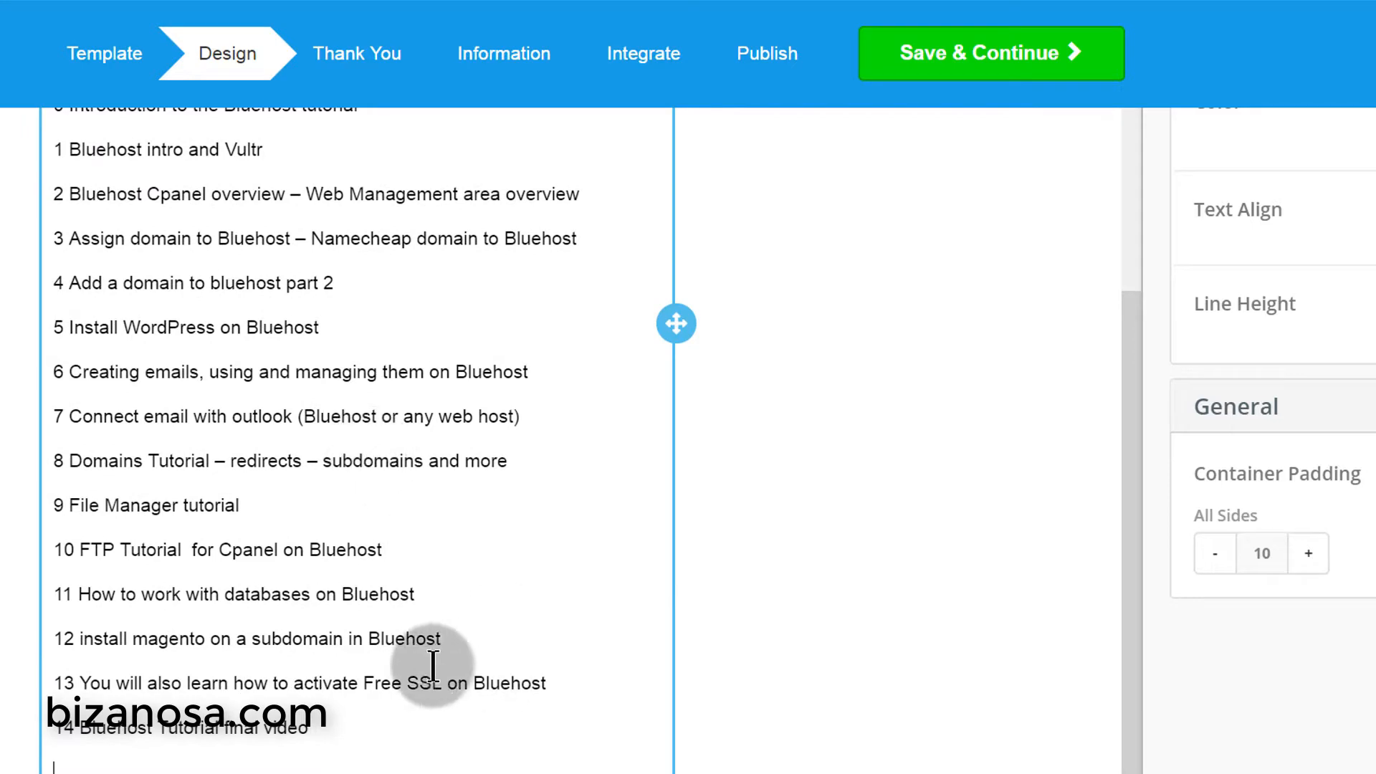
{"action": "scroll", "coordinate": [508, 703], "scroll_direction": "up", "scroll_amount": 8}
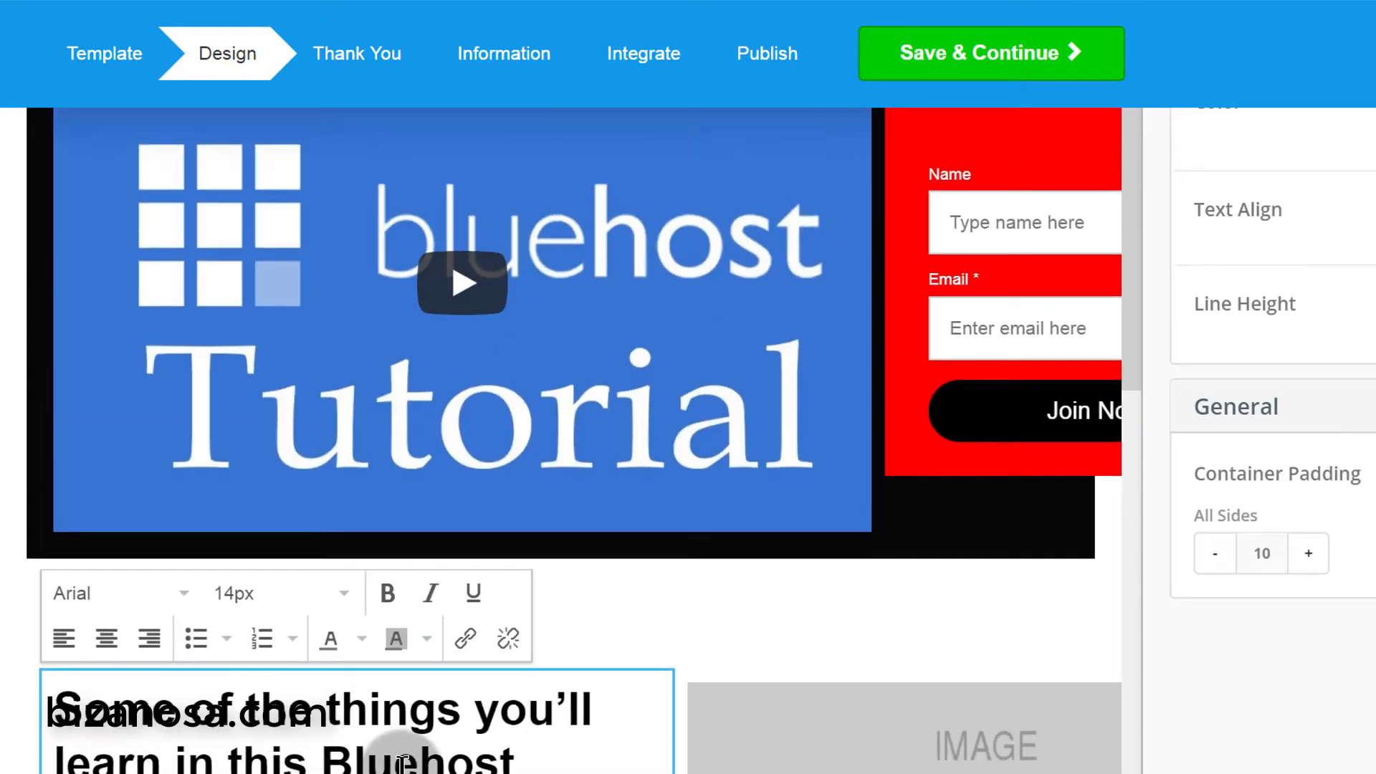
{"action": "scroll", "coordinate": [380, 745], "scroll_direction": "down", "scroll_amount": 6}
{"action": "scroll", "coordinate": [507, 556], "scroll_direction": "up", "scroll_amount": 6}
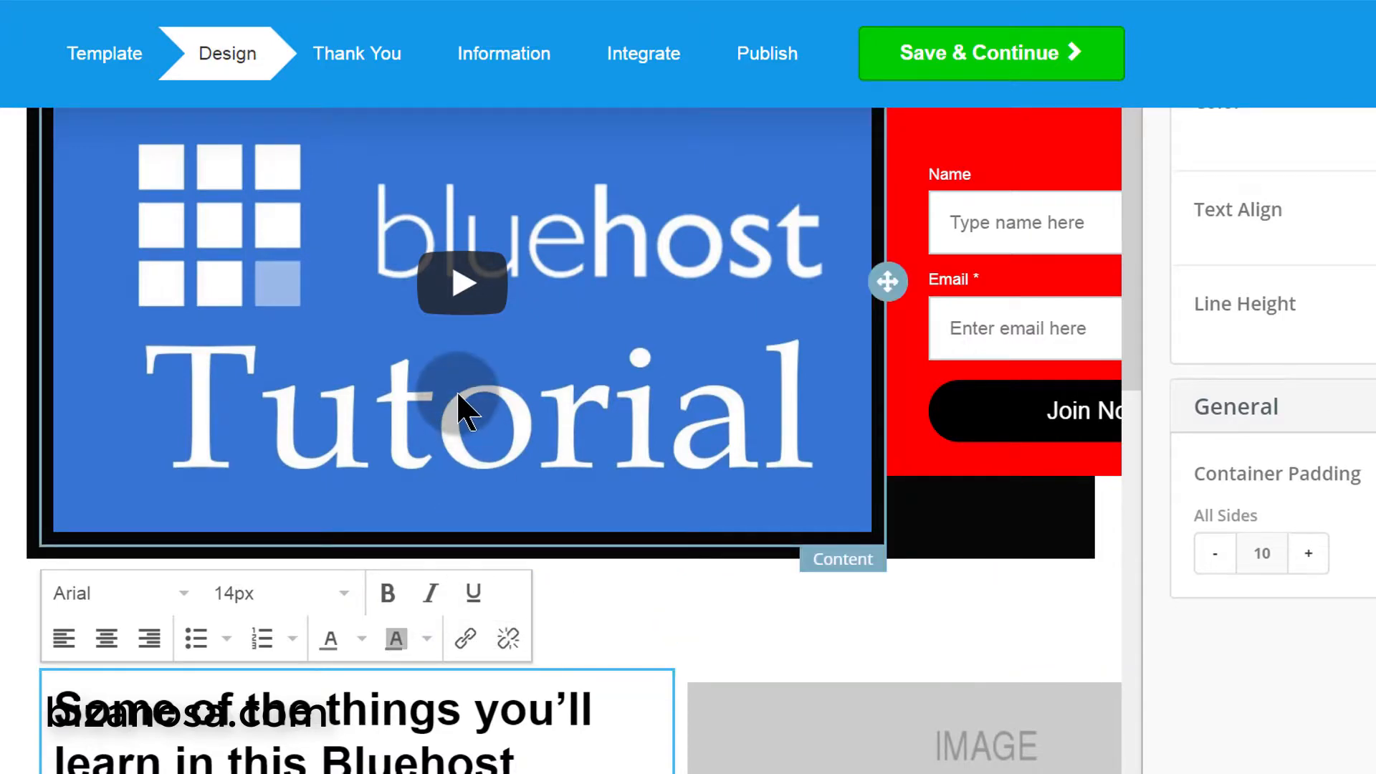
{"action": "scroll", "coordinate": [466, 423], "scroll_direction": "up", "scroll_amount": 4}
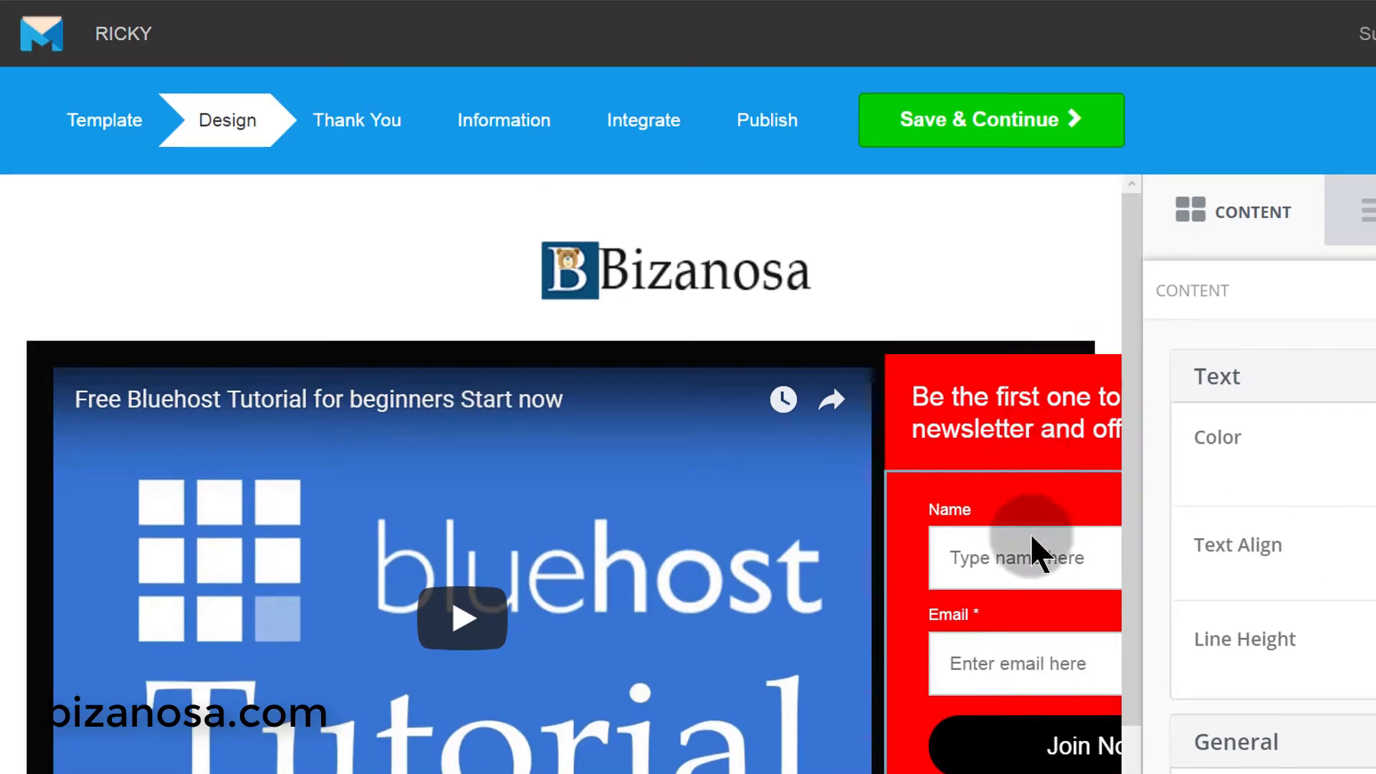
{"action": "scroll", "coordinate": [695, 609], "scroll_direction": "down", "scroll_amount": 5}
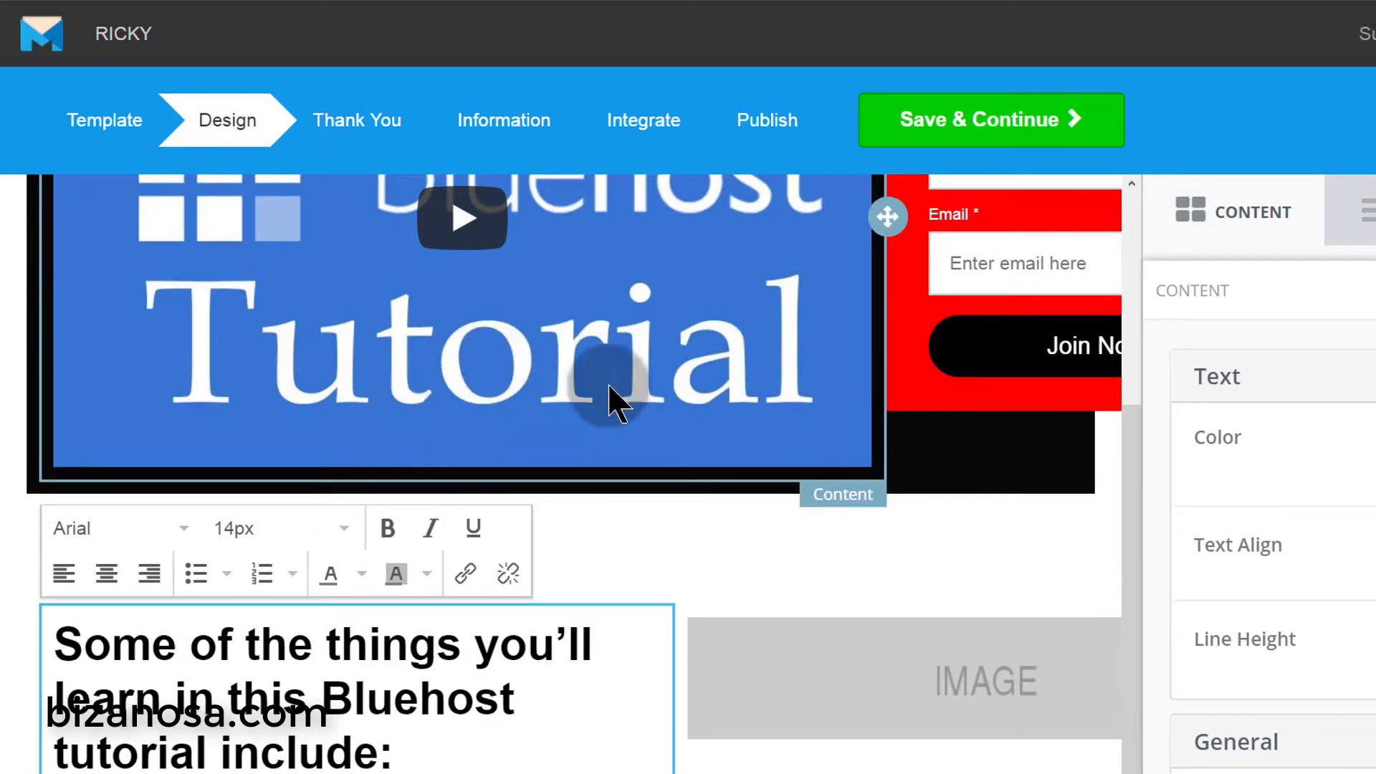
{"action": "scroll", "coordinate": [609, 402], "scroll_direction": "up", "scroll_amount": 3}
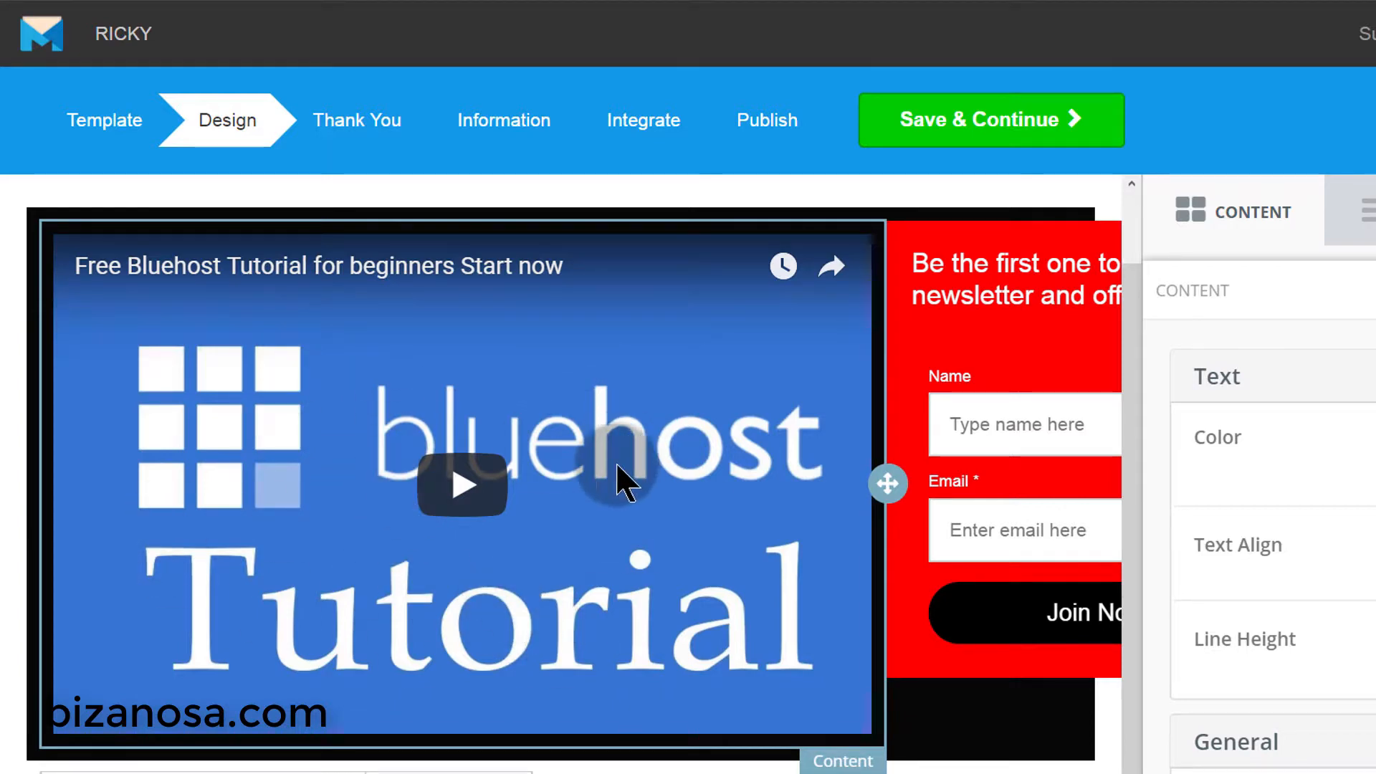
{"action": "scroll", "coordinate": [617, 482], "scroll_direction": "down", "scroll_amount": 3}
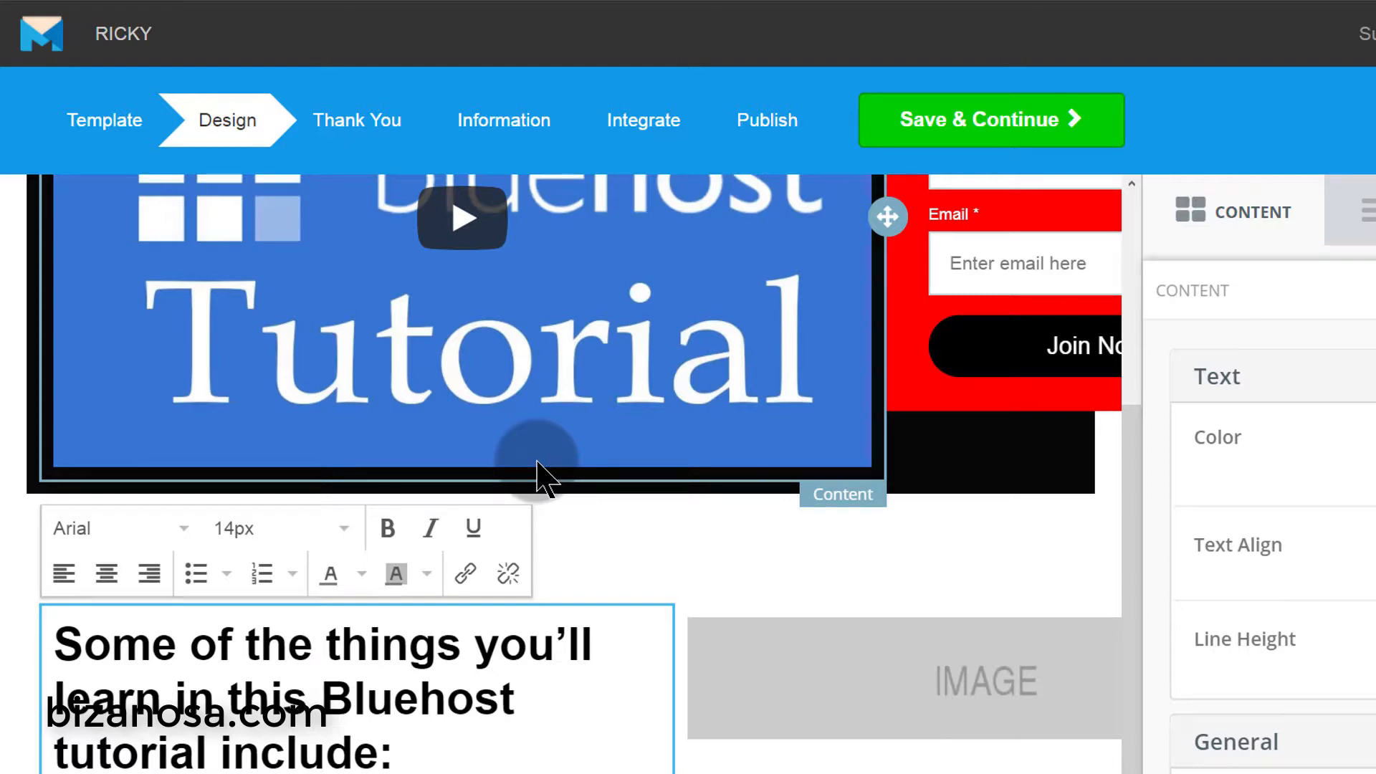
{"action": "scroll", "coordinate": [900, 528], "scroll_direction": "down", "scroll_amount": 4}
- Check the published landing page, then return to the editor and examine the lesson list and image placeholder
{"action": "left_click", "coordinate": [922, 277]}
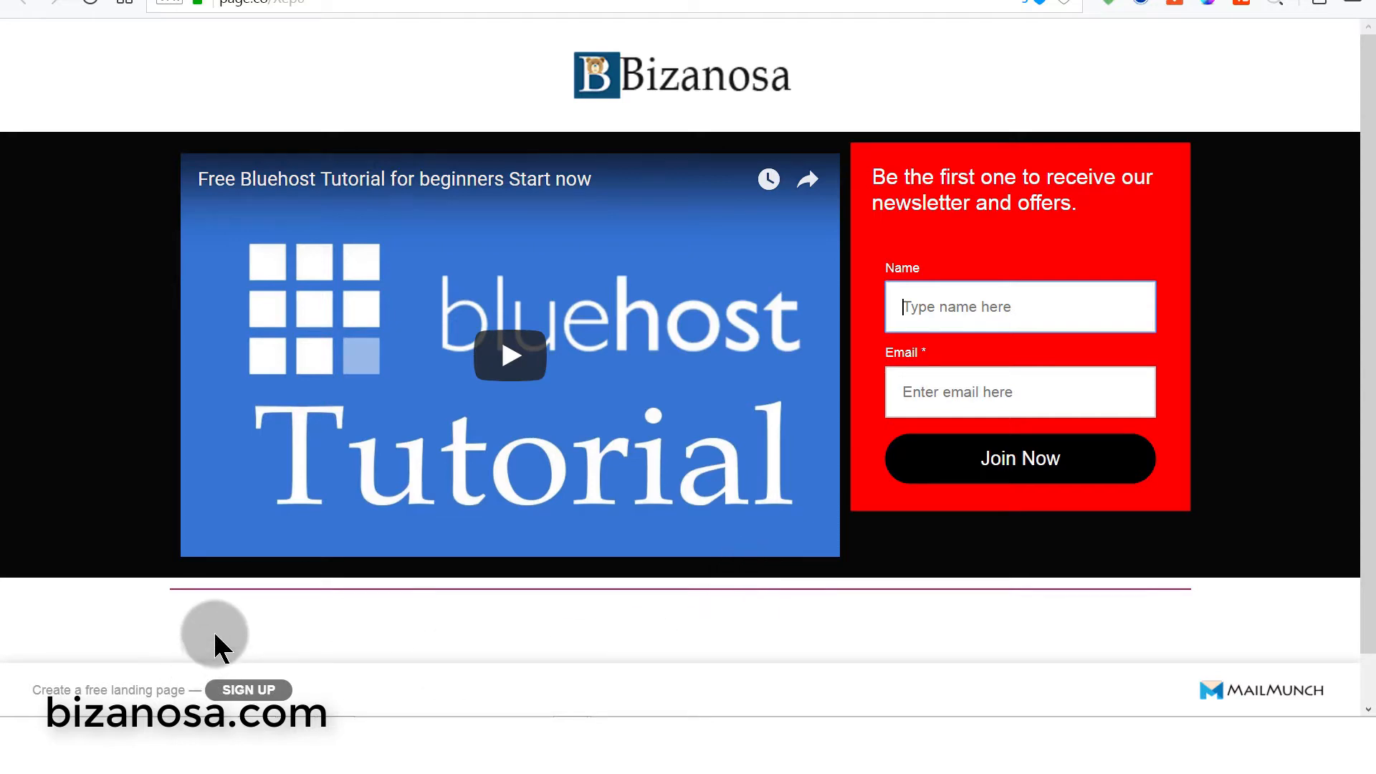
{"action": "left_click", "coordinate": [154, 2]}
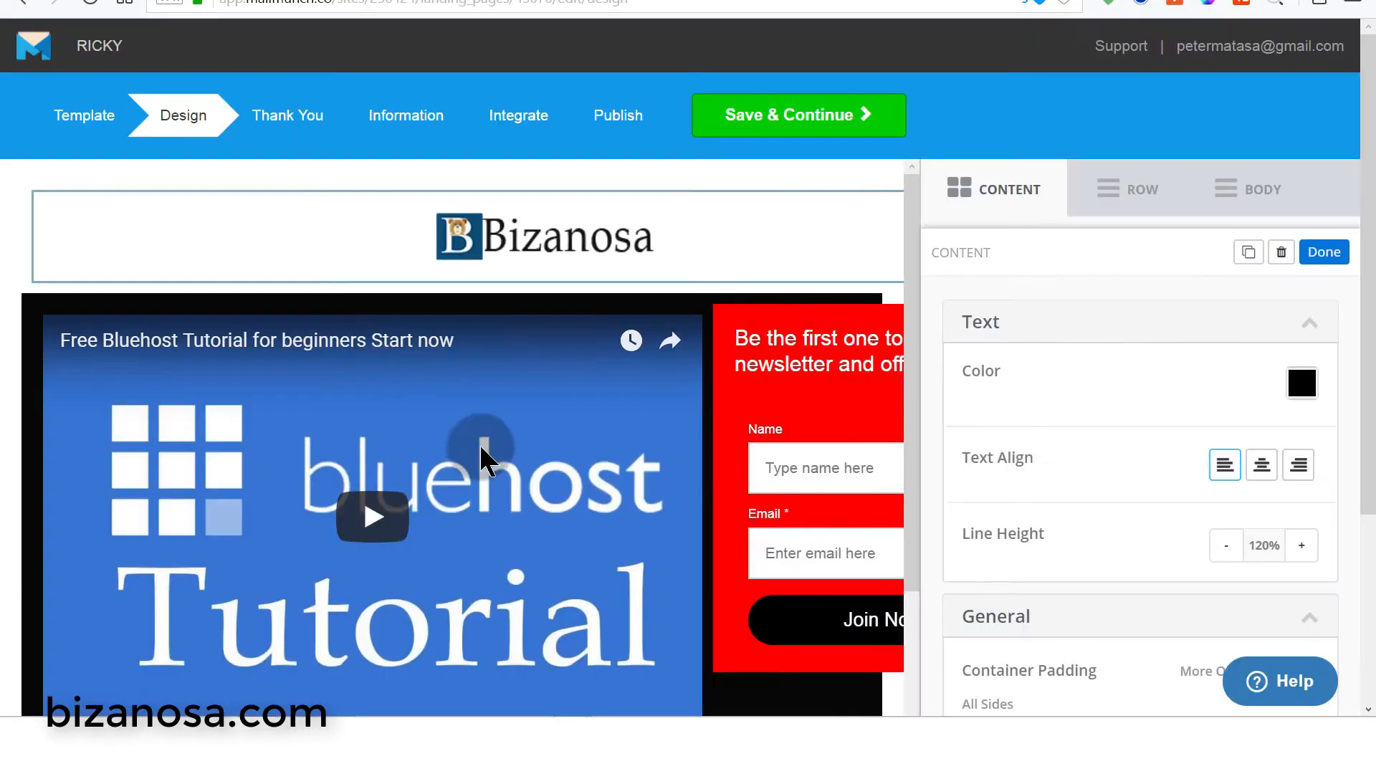
{"action": "scroll", "coordinate": [481, 488], "scroll_direction": "down", "scroll_amount": 7}
{"action": "left_click", "coordinate": [459, 428]}
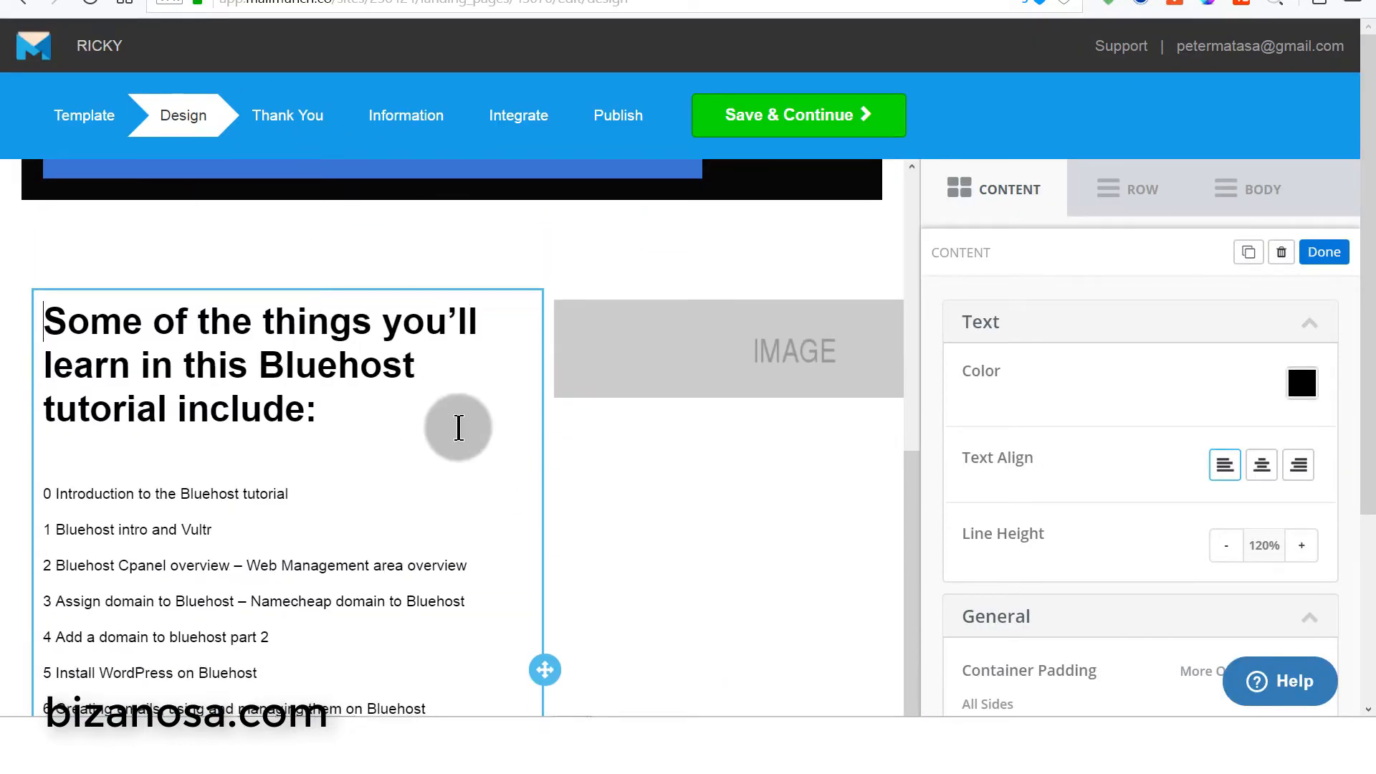
{"action": "scroll", "coordinate": [545, 415], "scroll_direction": "down", "scroll_amount": 4}
{"action": "scroll", "coordinate": [717, 372], "scroll_direction": "up", "scroll_amount": 6}
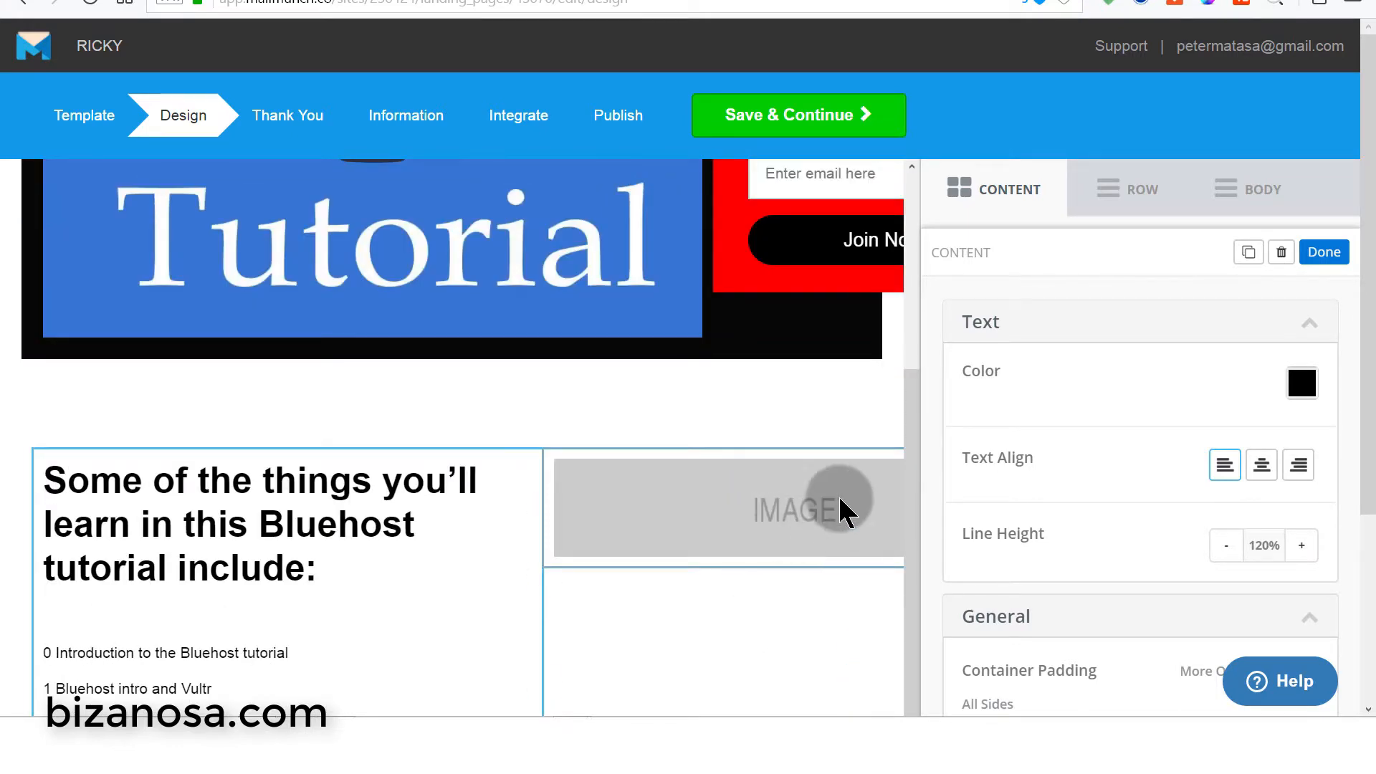
{"action": "left_click_drag", "start_coordinate": [906, 422], "coordinate": [923, 465]}
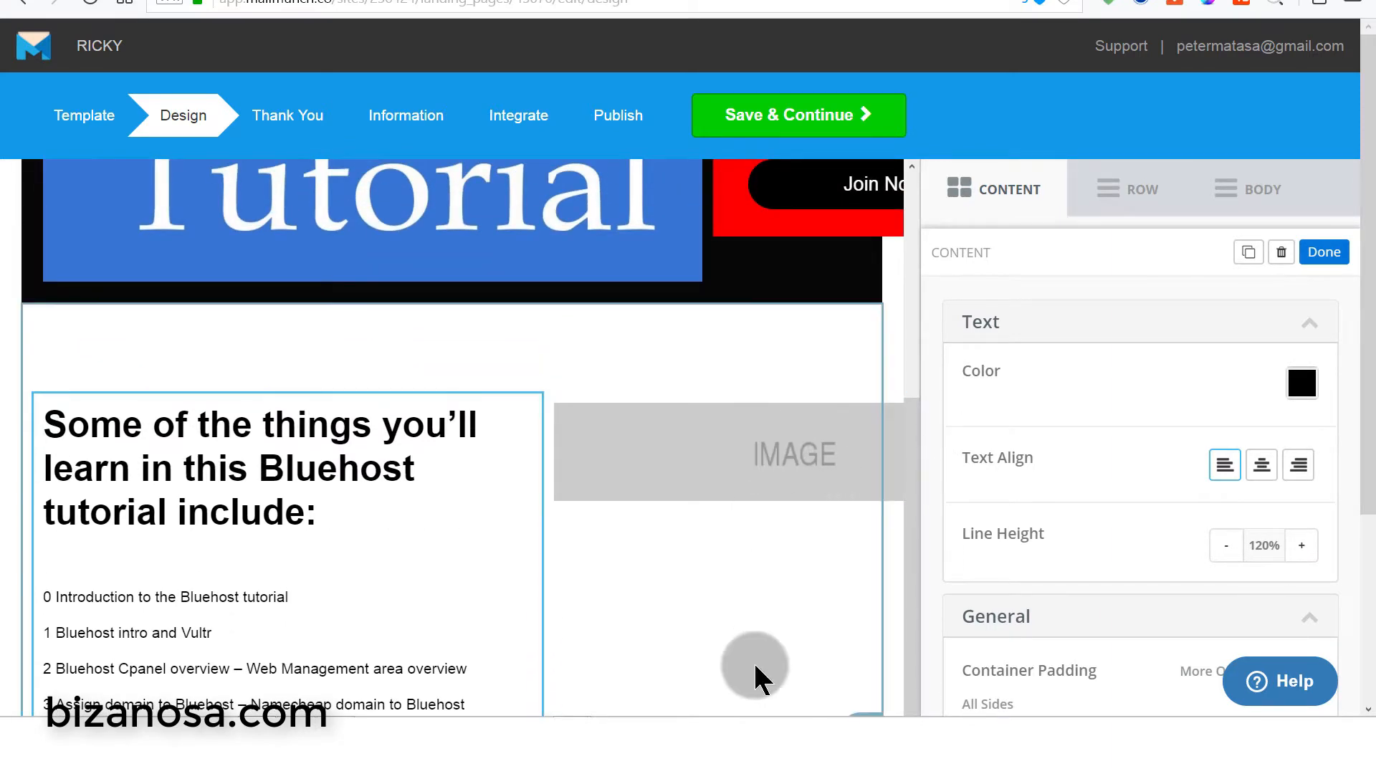
{"action": "left_click_drag", "start_coordinate": [917, 495], "coordinate": [916, 615]}
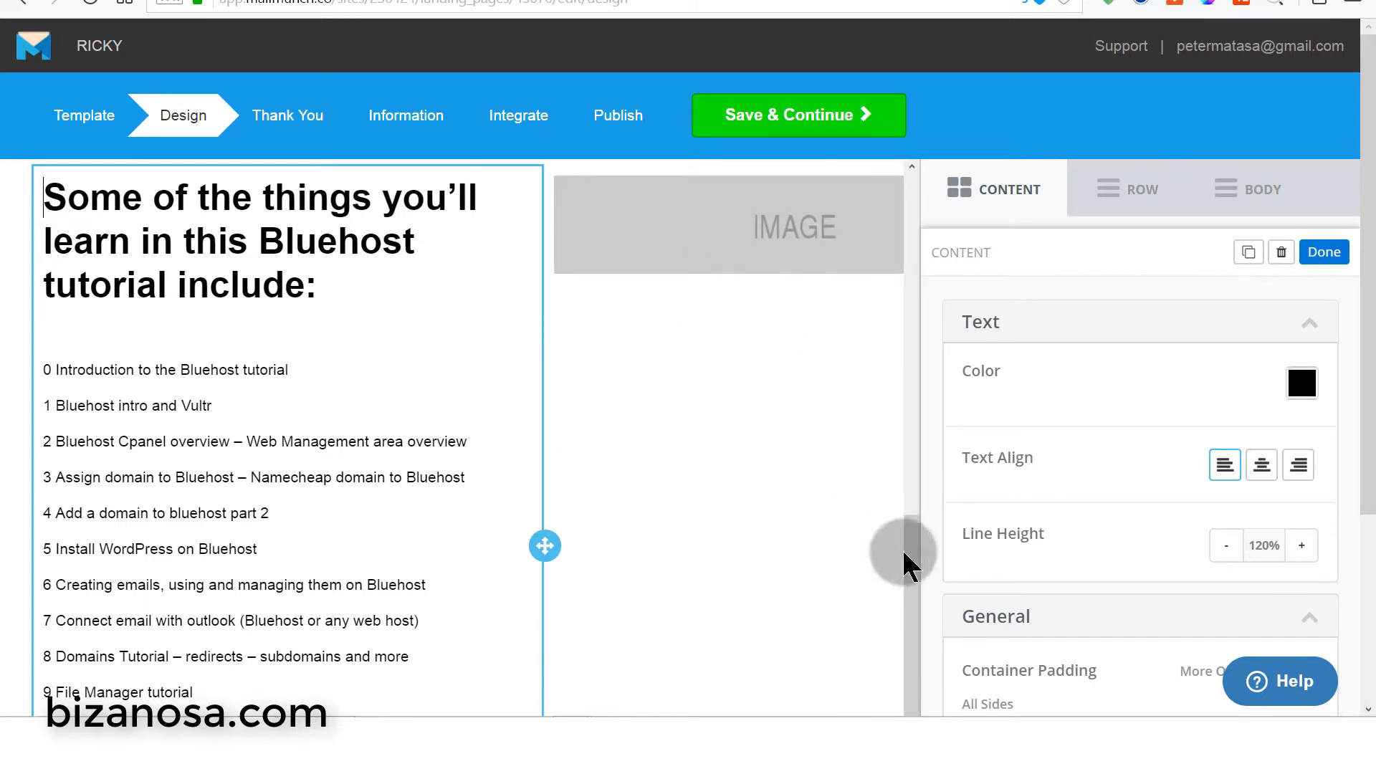
- Replace the image placeholder beside the lesson list with the uploaded picture 2-Mailmunch-course-for-leads.jpg
{"action": "left_click_drag", "start_coordinate": [909, 570], "coordinate": [891, 512]}
{"action": "left_click", "coordinate": [762, 352]}
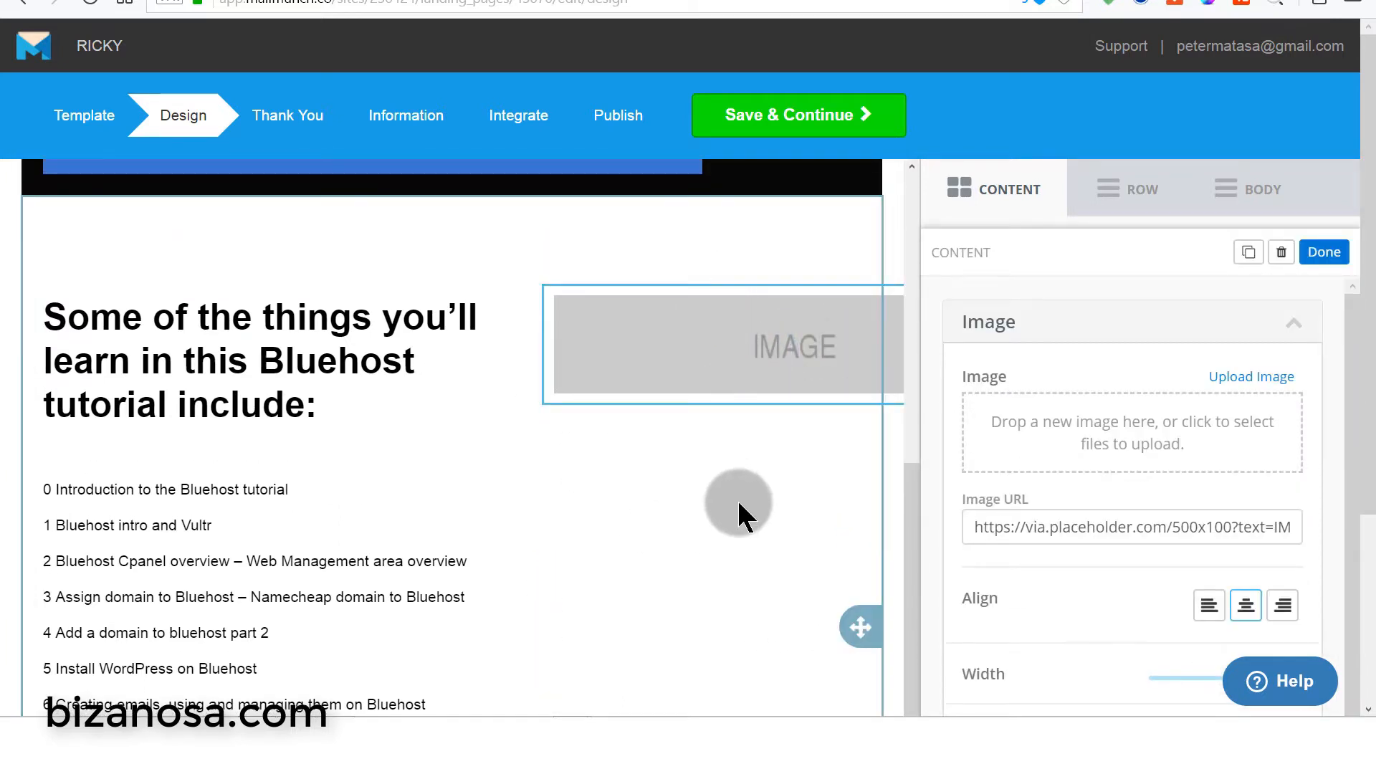
{"action": "scroll", "coordinate": [737, 498], "scroll_direction": "up", "scroll_amount": 3}
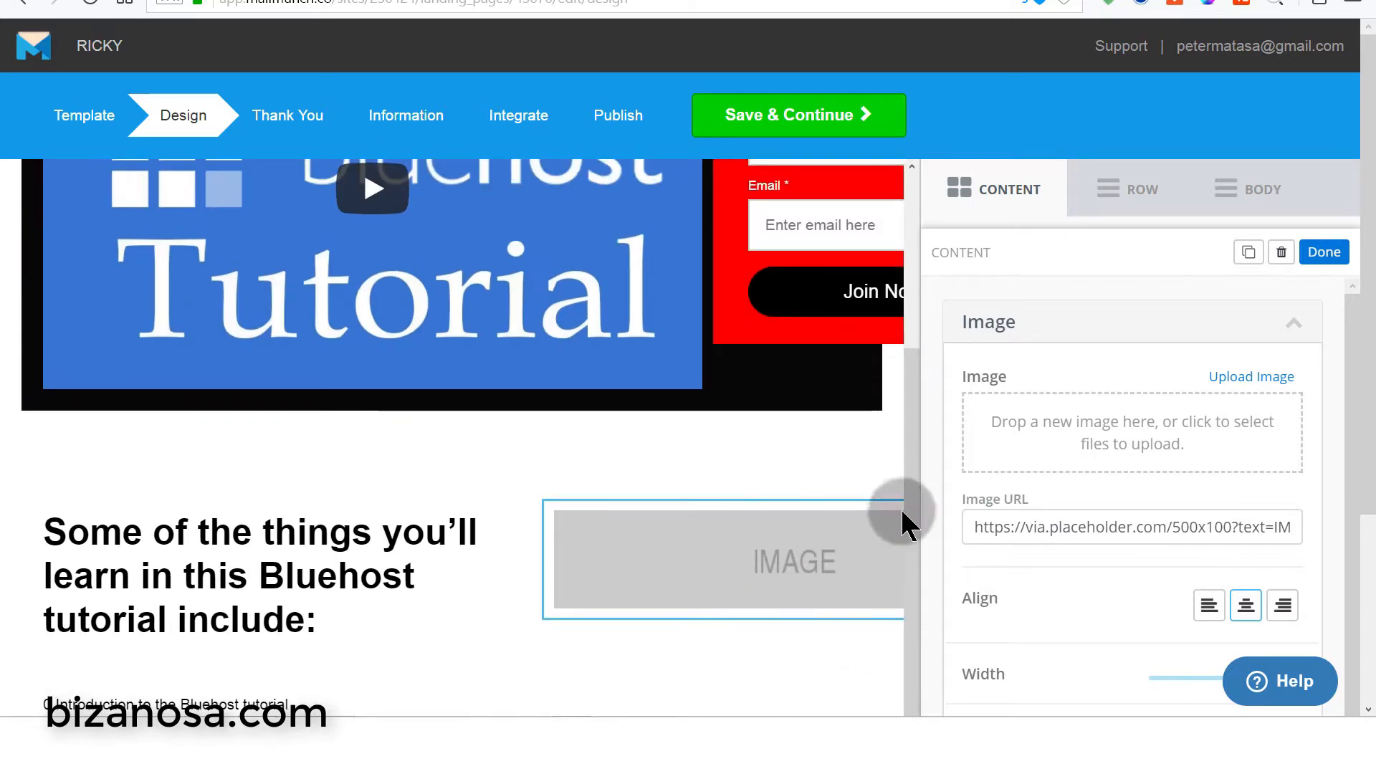
{"action": "scroll", "coordinate": [610, 549], "scroll_direction": "down", "scroll_amount": 3}
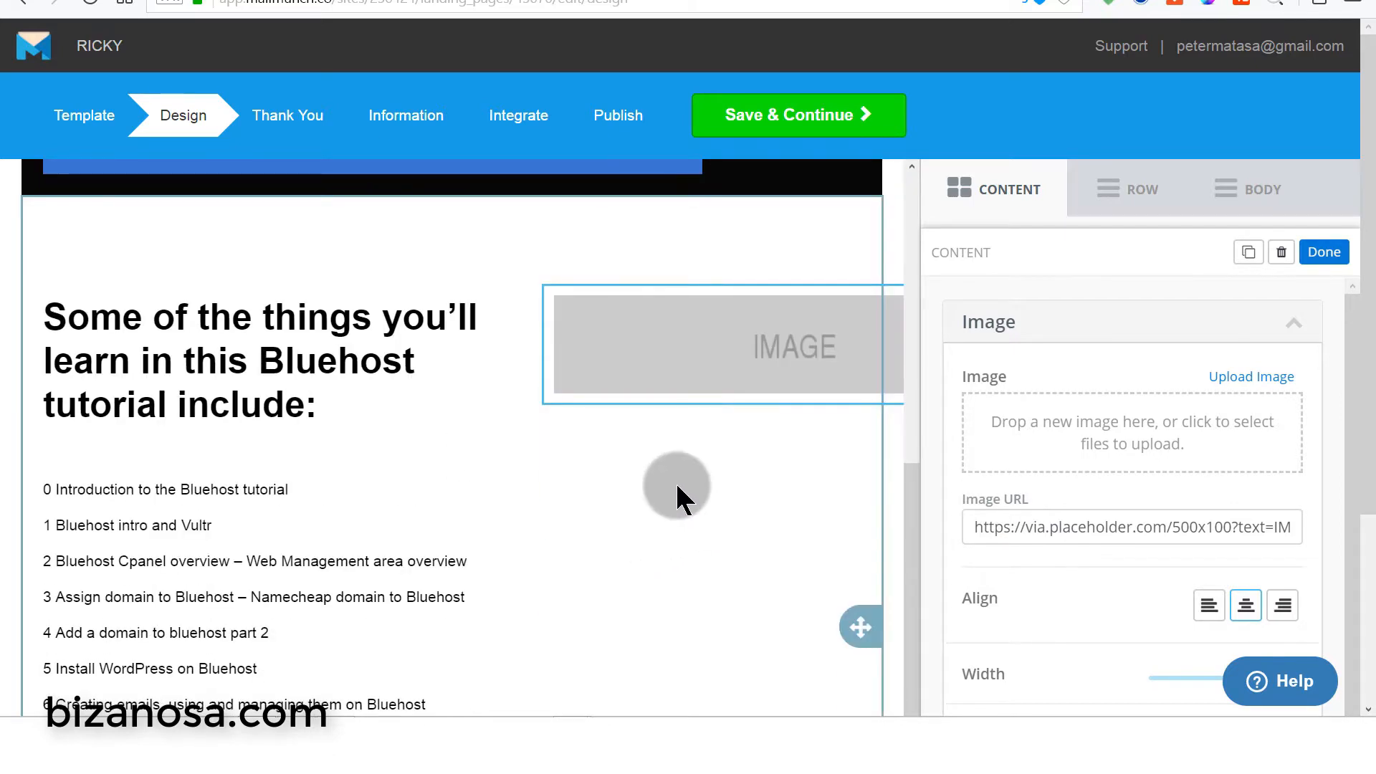
{"action": "scroll", "coordinate": [271, 645], "scroll_direction": "down", "scroll_amount": 5}
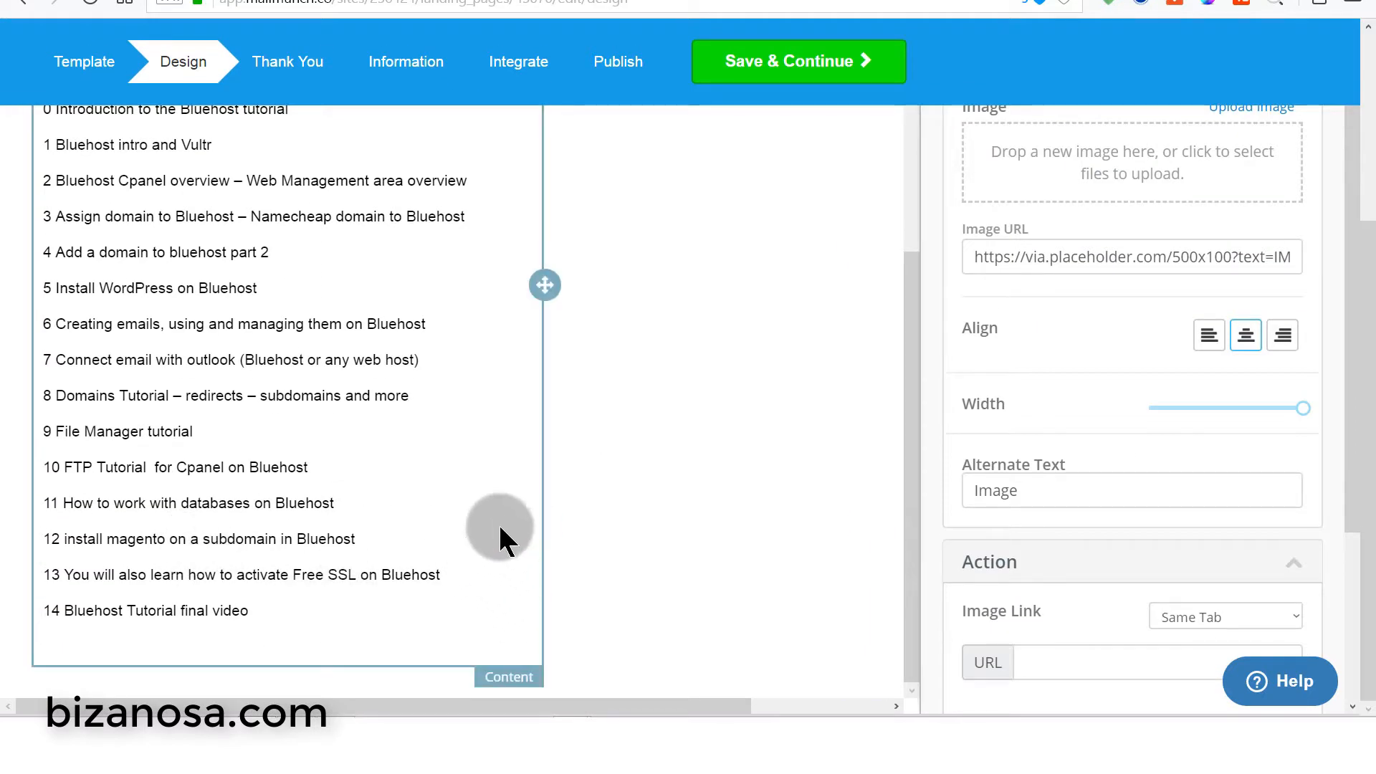
{"action": "scroll", "coordinate": [500, 528], "scroll_direction": "up", "scroll_amount": 6}
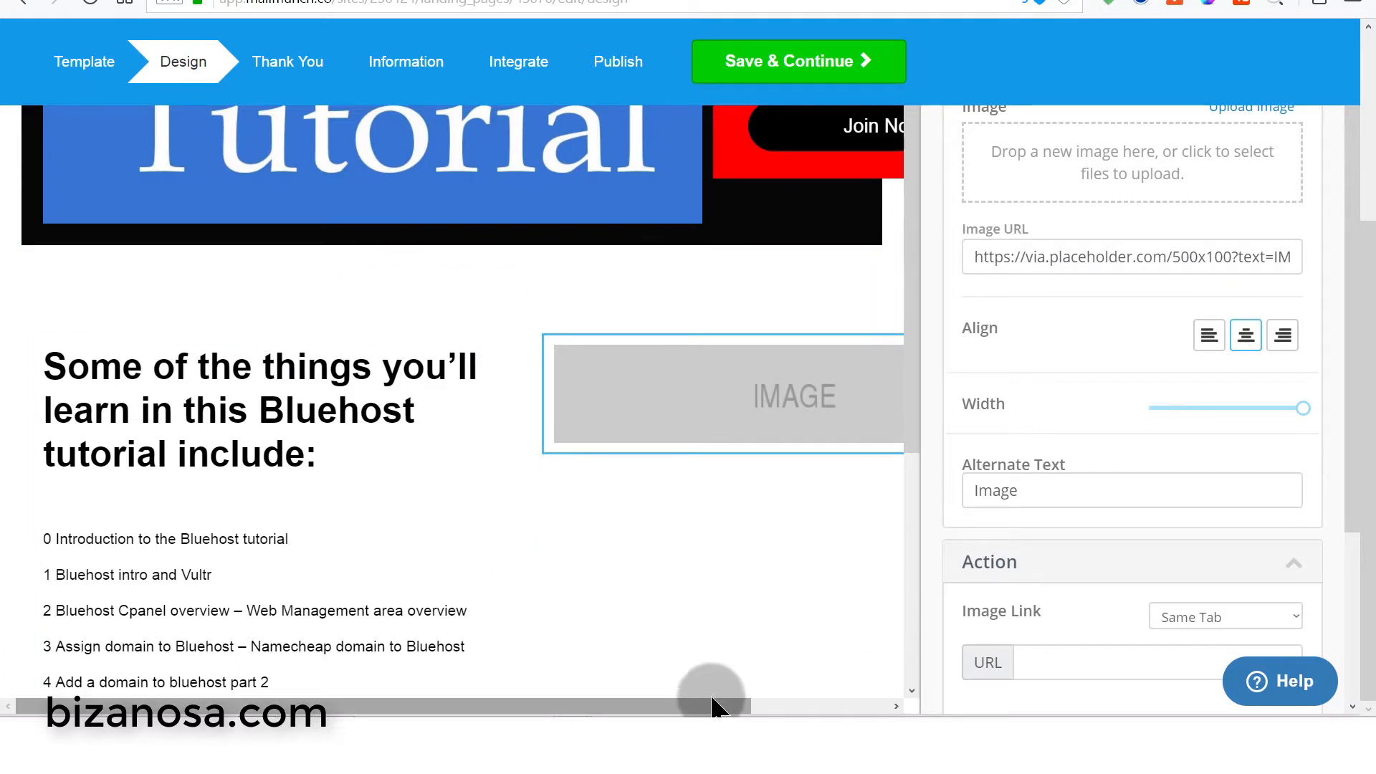
{"action": "scroll", "coordinate": [720, 566], "scroll_direction": "up", "scroll_amount": 3}
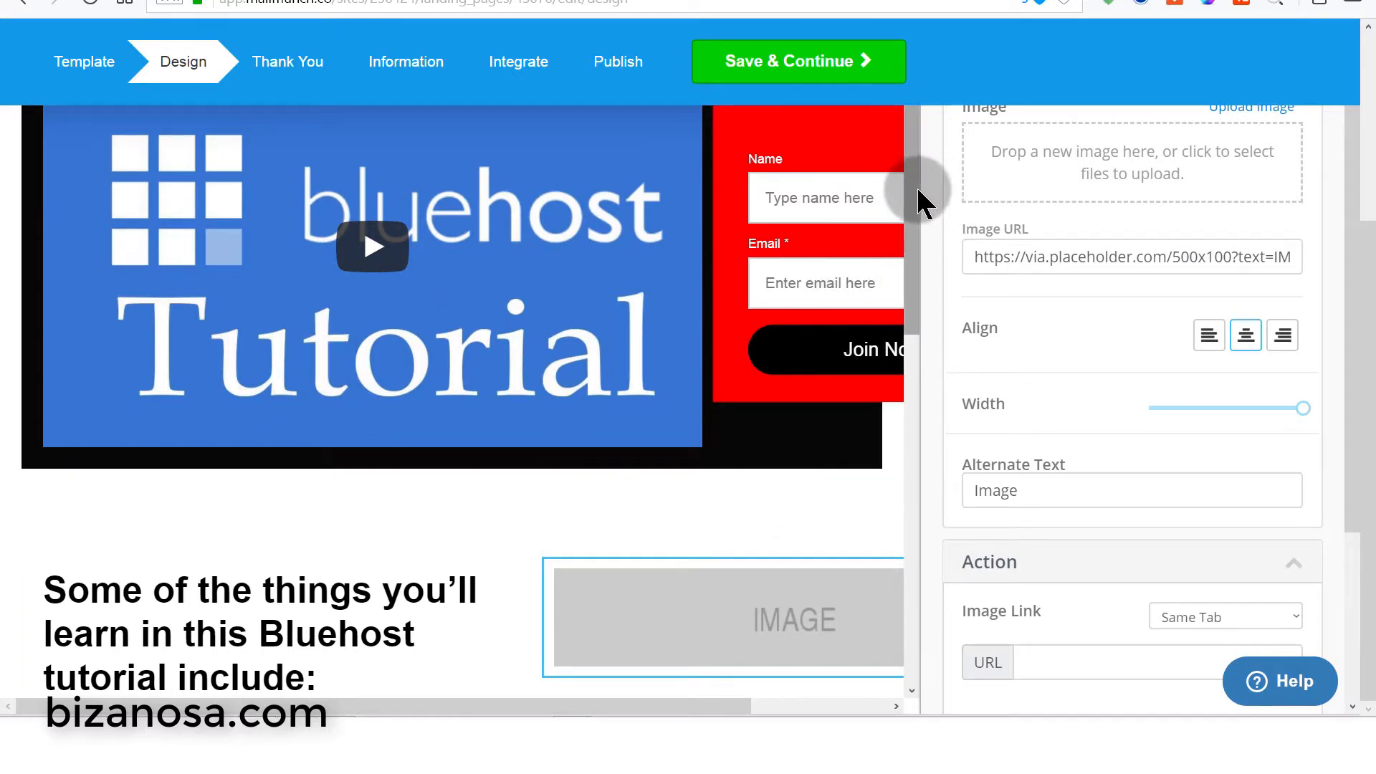
{"action": "left_click_drag", "start_coordinate": [912, 190], "coordinate": [921, 299]}
{"action": "left_click", "coordinate": [769, 495]}
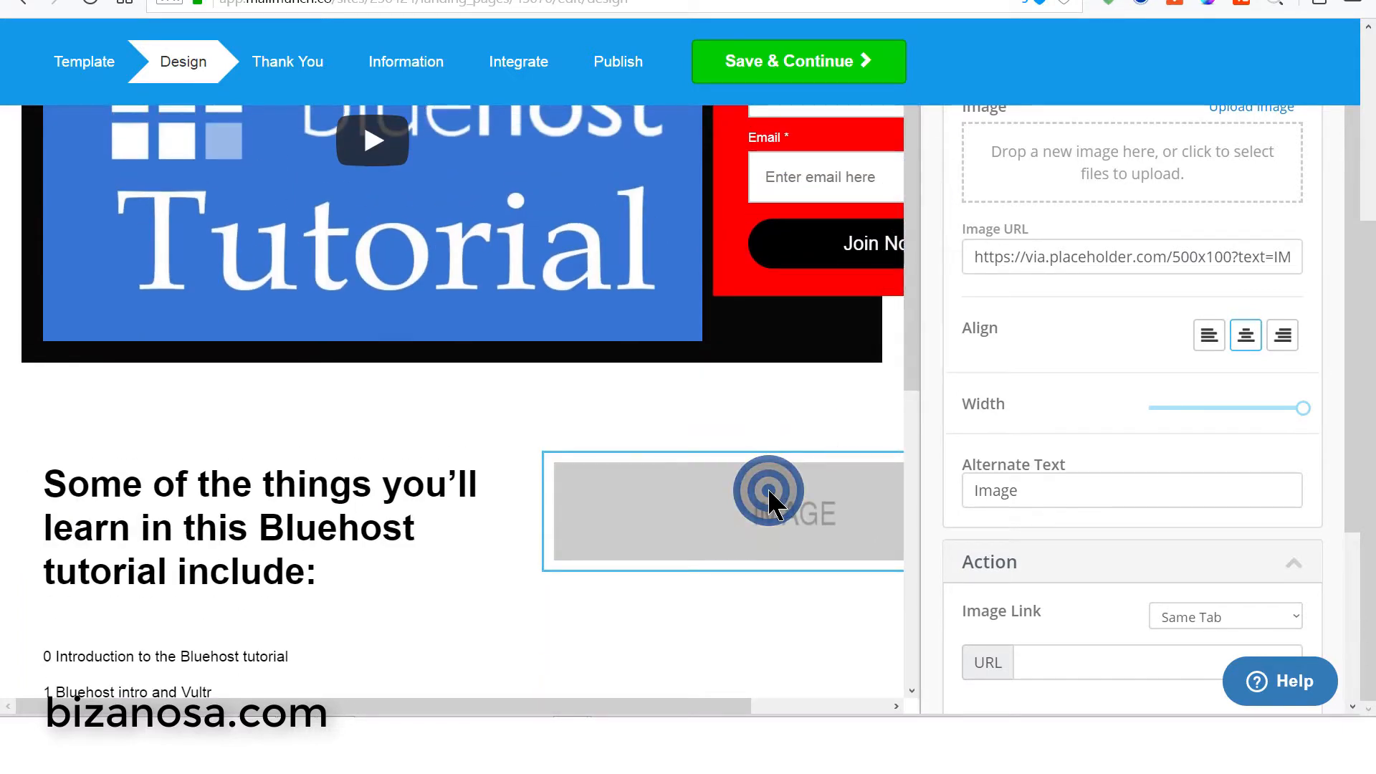
{"action": "scroll", "coordinate": [1104, 409], "scroll_direction": "up", "scroll_amount": 4}
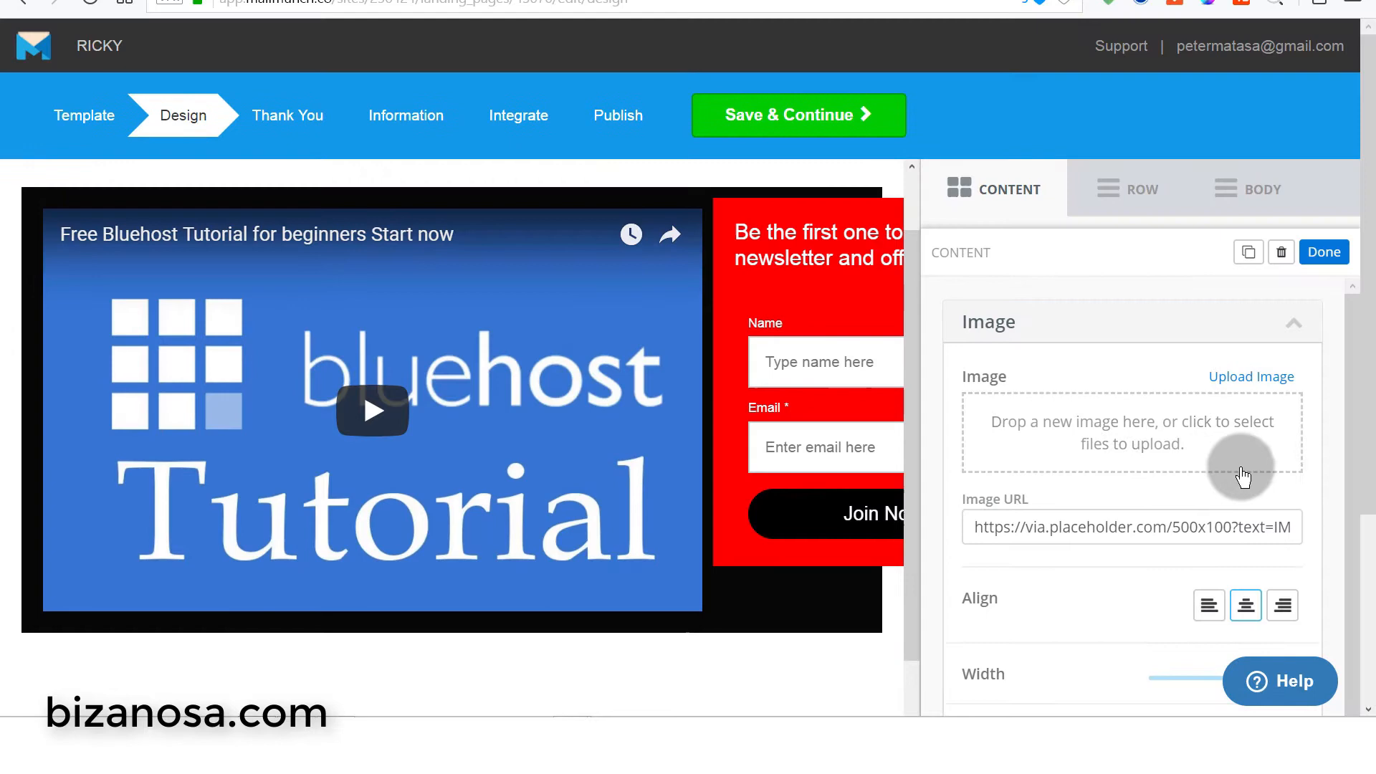
{"action": "left_click", "coordinate": [1256, 373]}
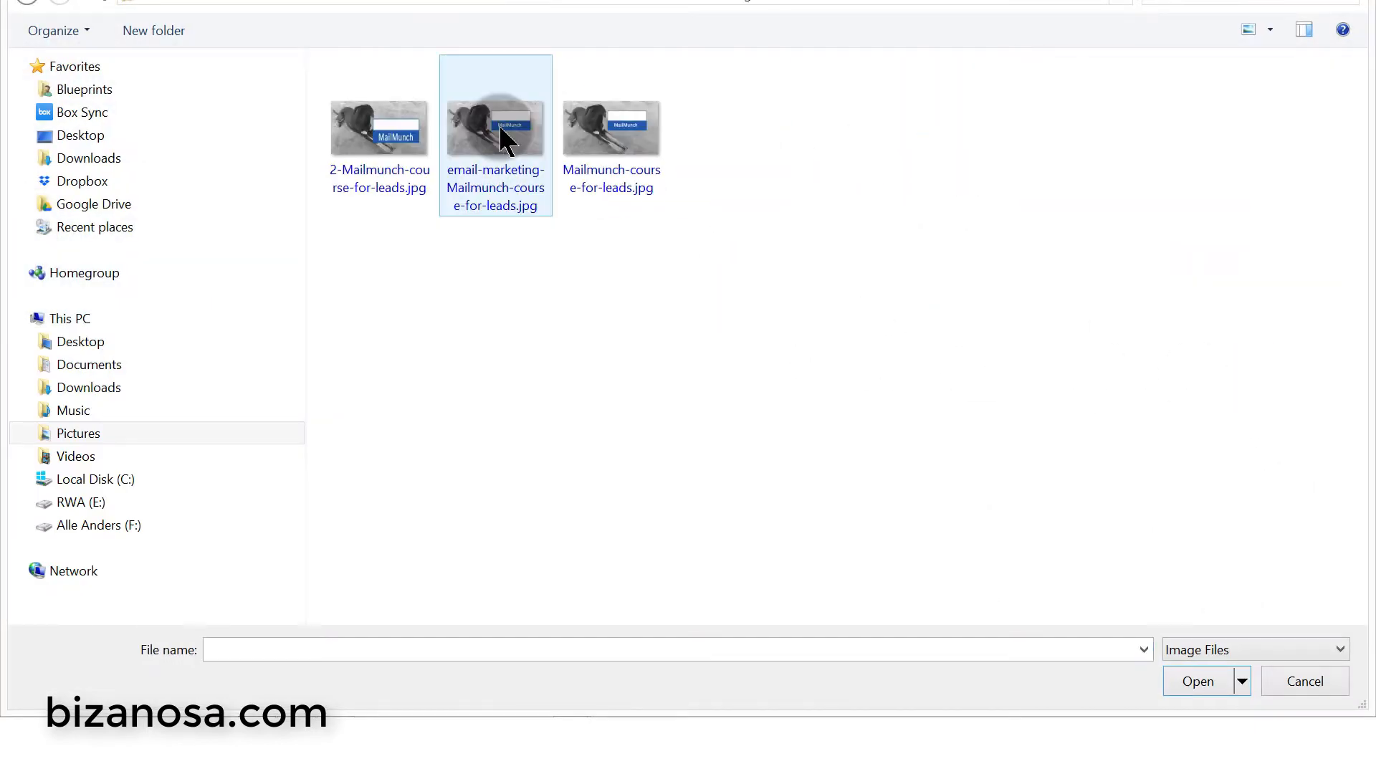
{"action": "double_click", "coordinate": [396, 138]}
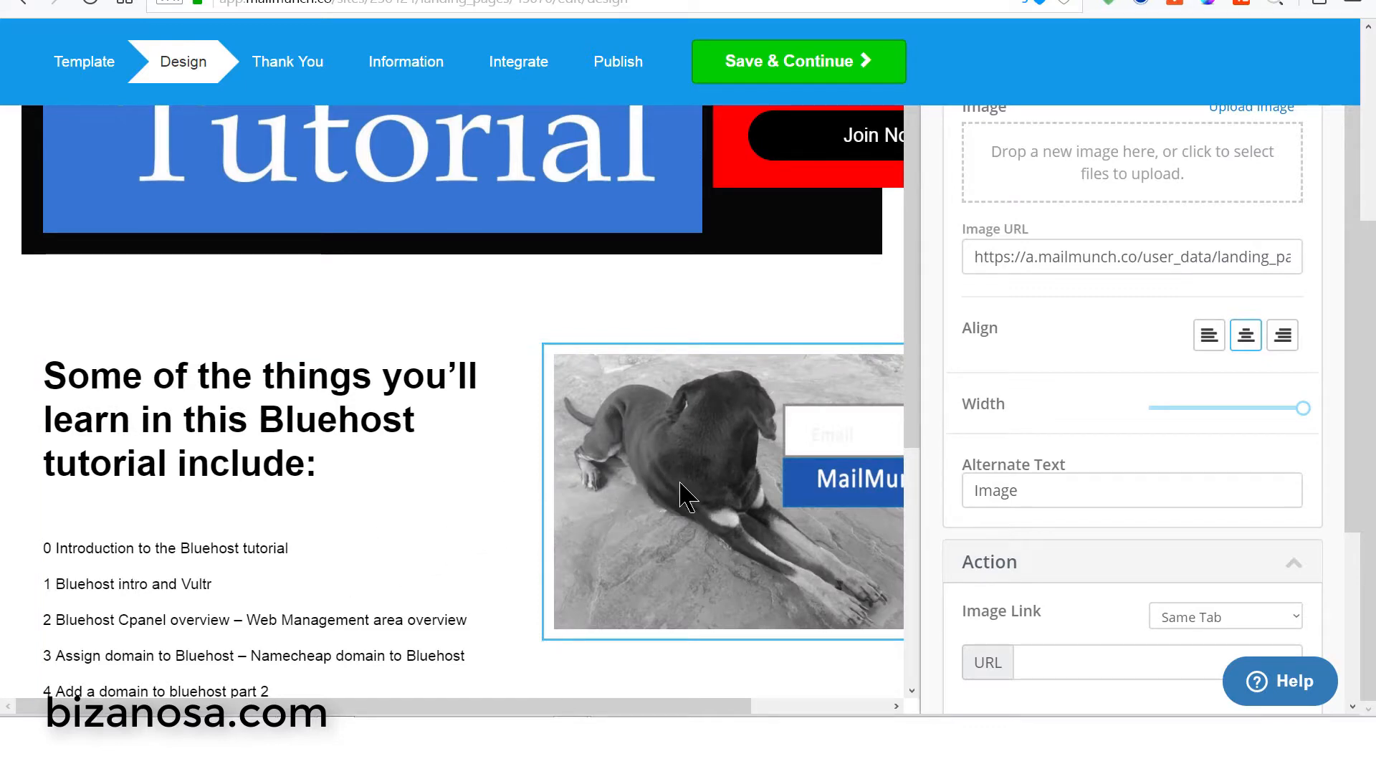
- Review the uploaded dog picture's placement against the heading, lesson list, video and signup form in the design preview
{"action": "left_click_drag", "start_coordinate": [913, 303], "coordinate": [922, 353]}
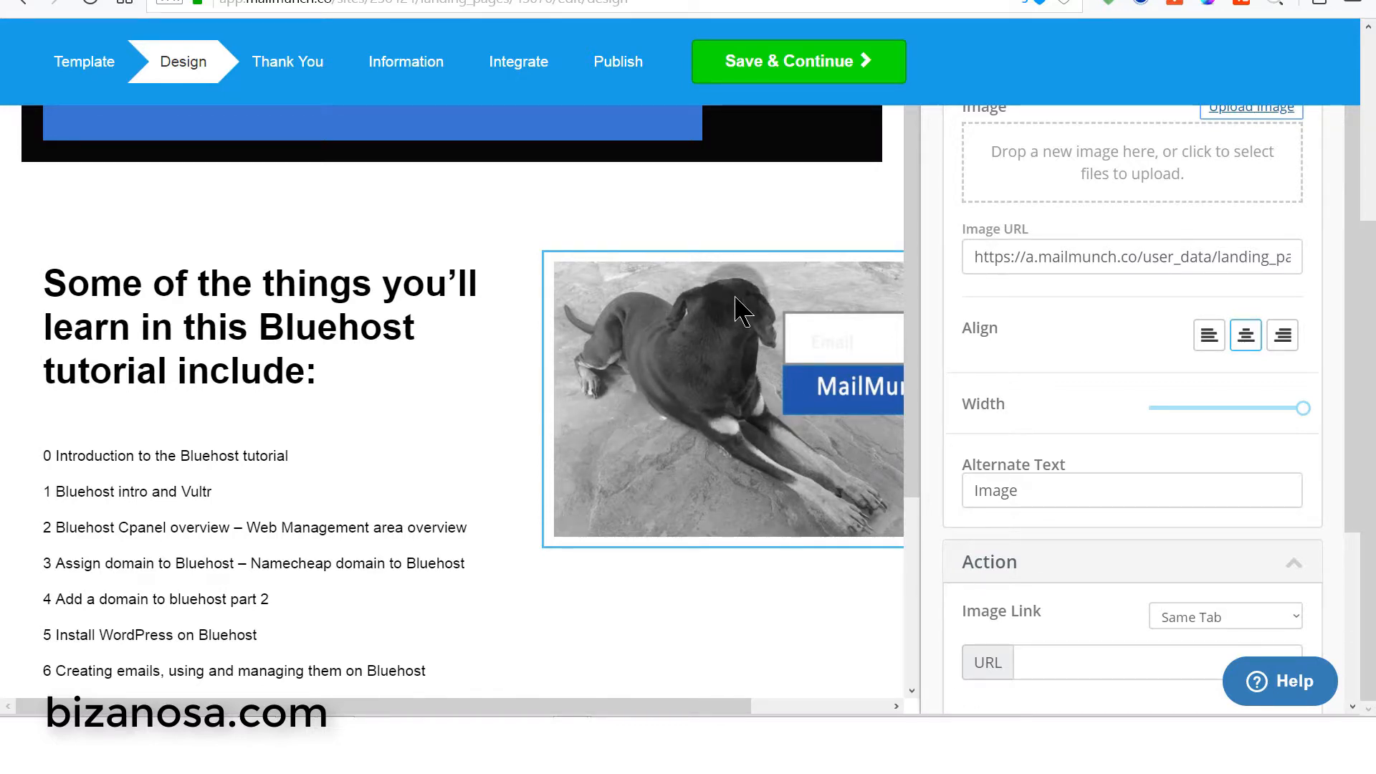
{"action": "left_click_drag", "start_coordinate": [915, 308], "coordinate": [878, 448]}
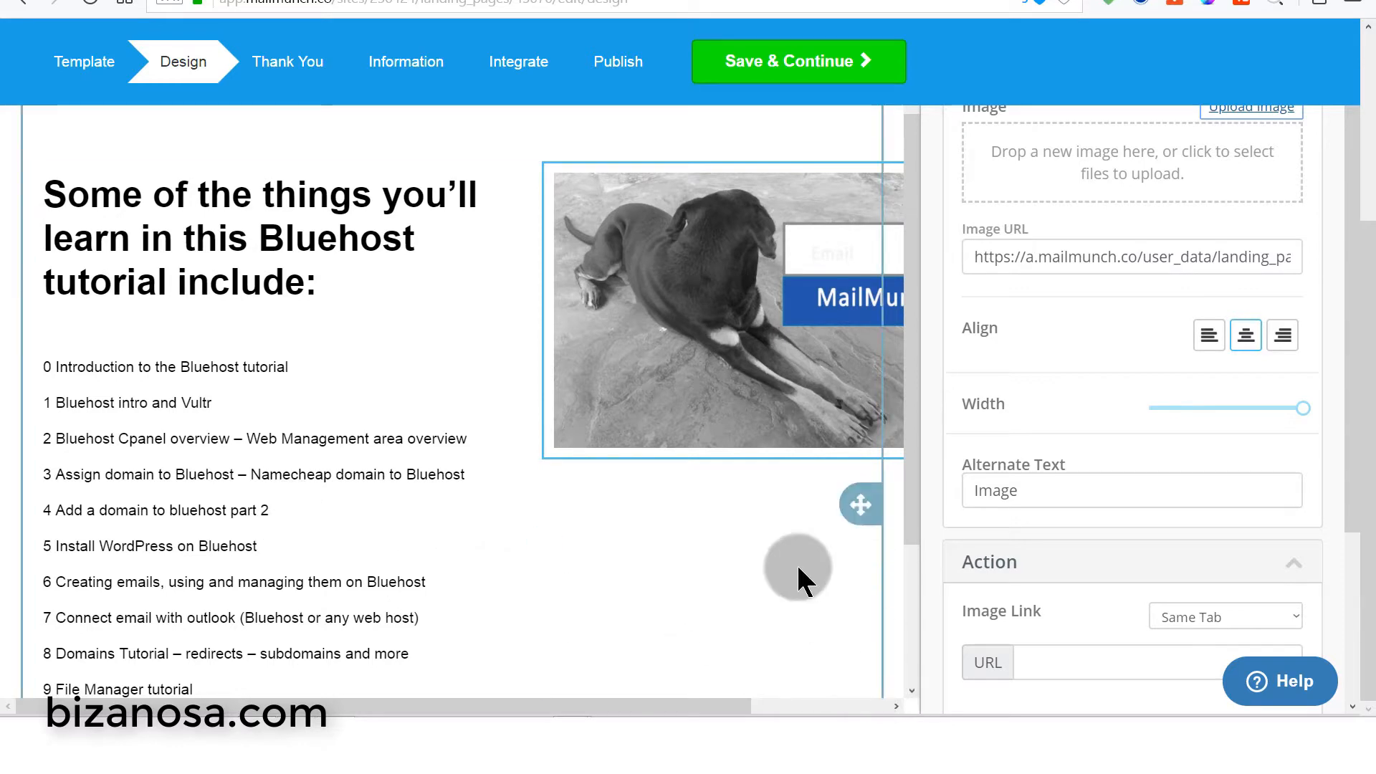
{"action": "left_click_drag", "start_coordinate": [911, 230], "coordinate": [931, 115]}
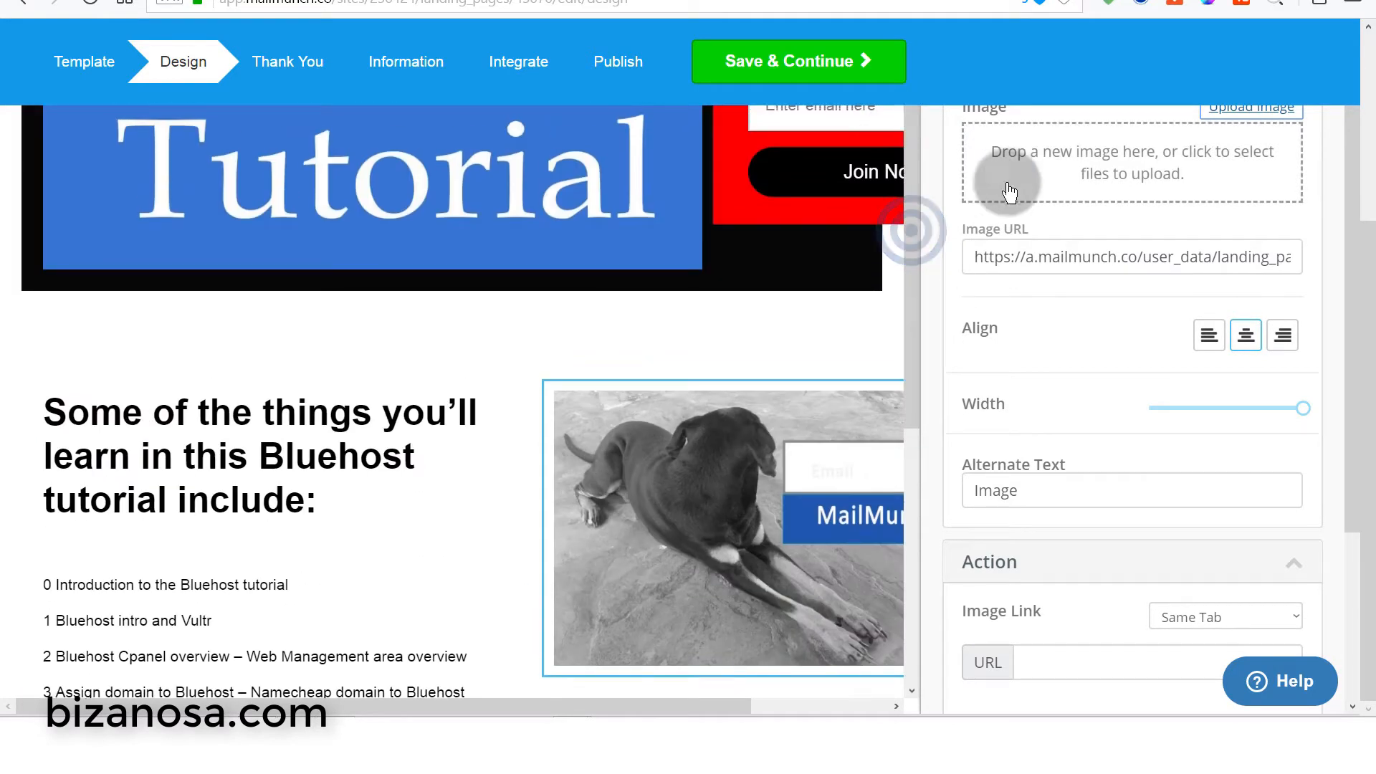
{"action": "left_click_drag", "start_coordinate": [910, 187], "coordinate": [929, 608]}
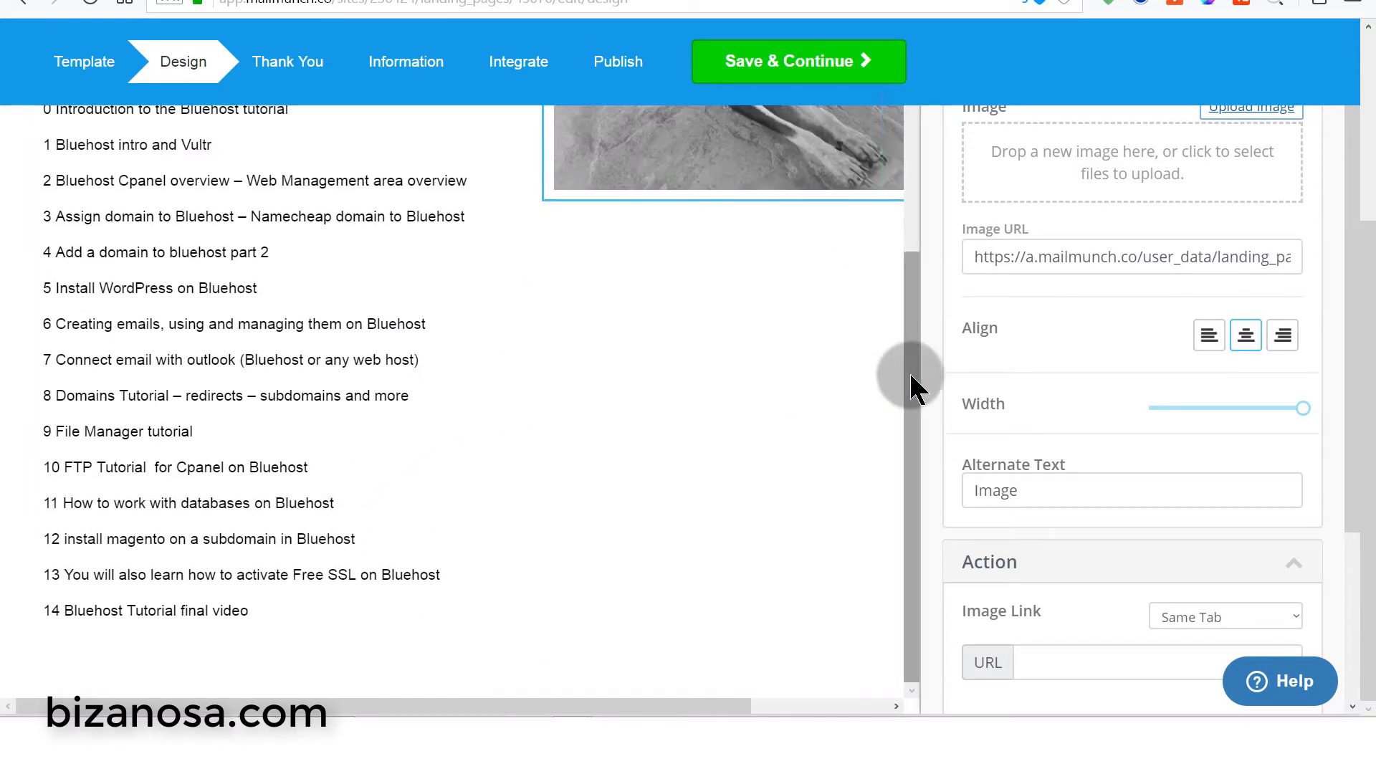
{"action": "scroll", "coordinate": [528, 424], "scroll_direction": "up", "scroll_amount": 6}
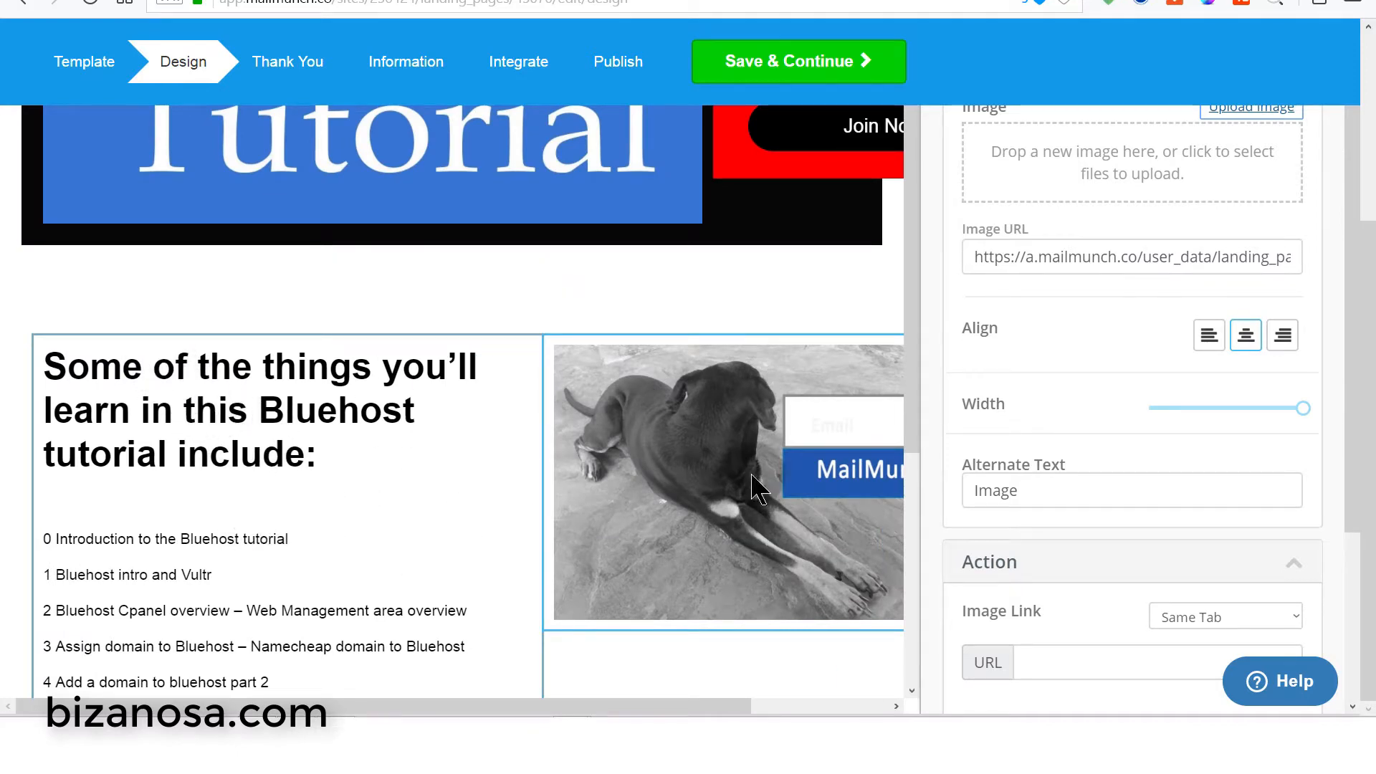
{"action": "left_click_drag", "start_coordinate": [910, 292], "coordinate": [914, 717]}
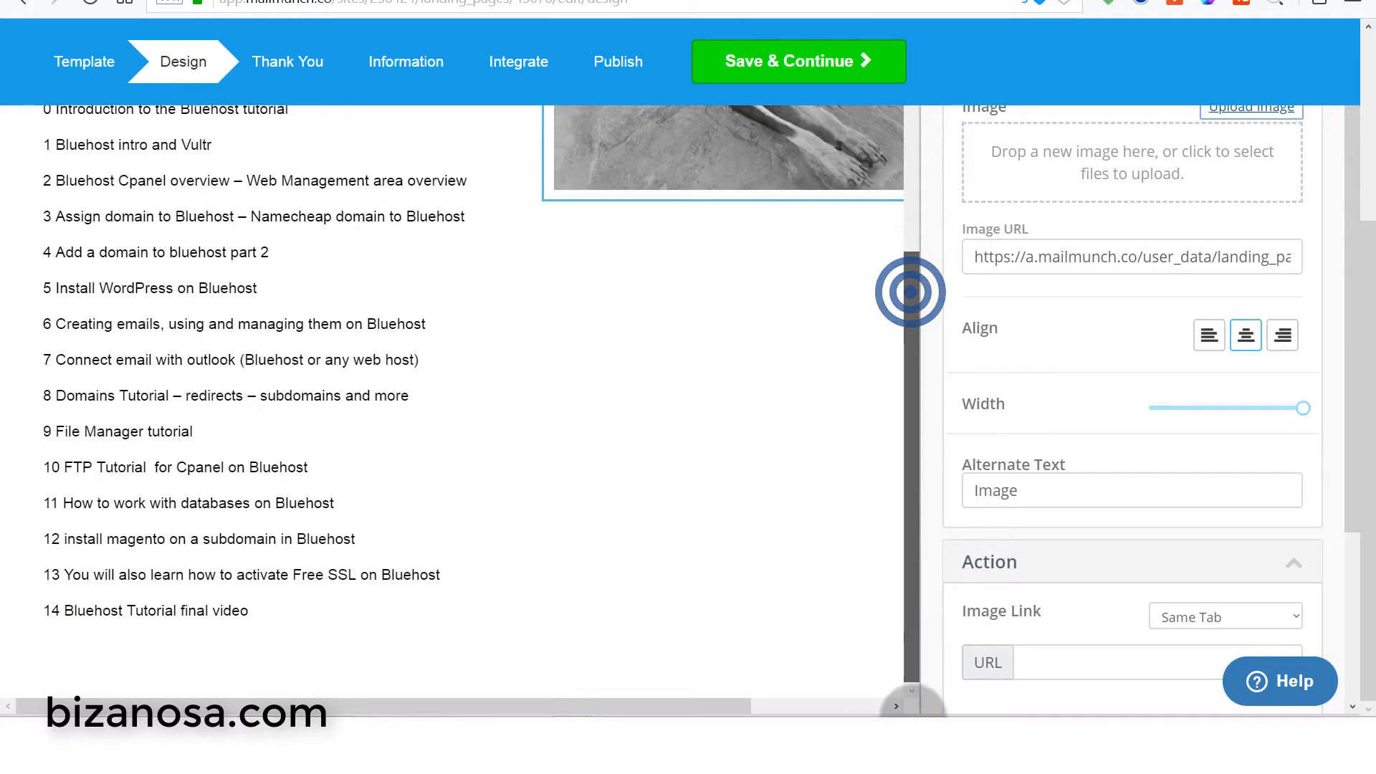
{"action": "scroll", "coordinate": [762, 368], "scroll_direction": "up", "scroll_amount": 9}
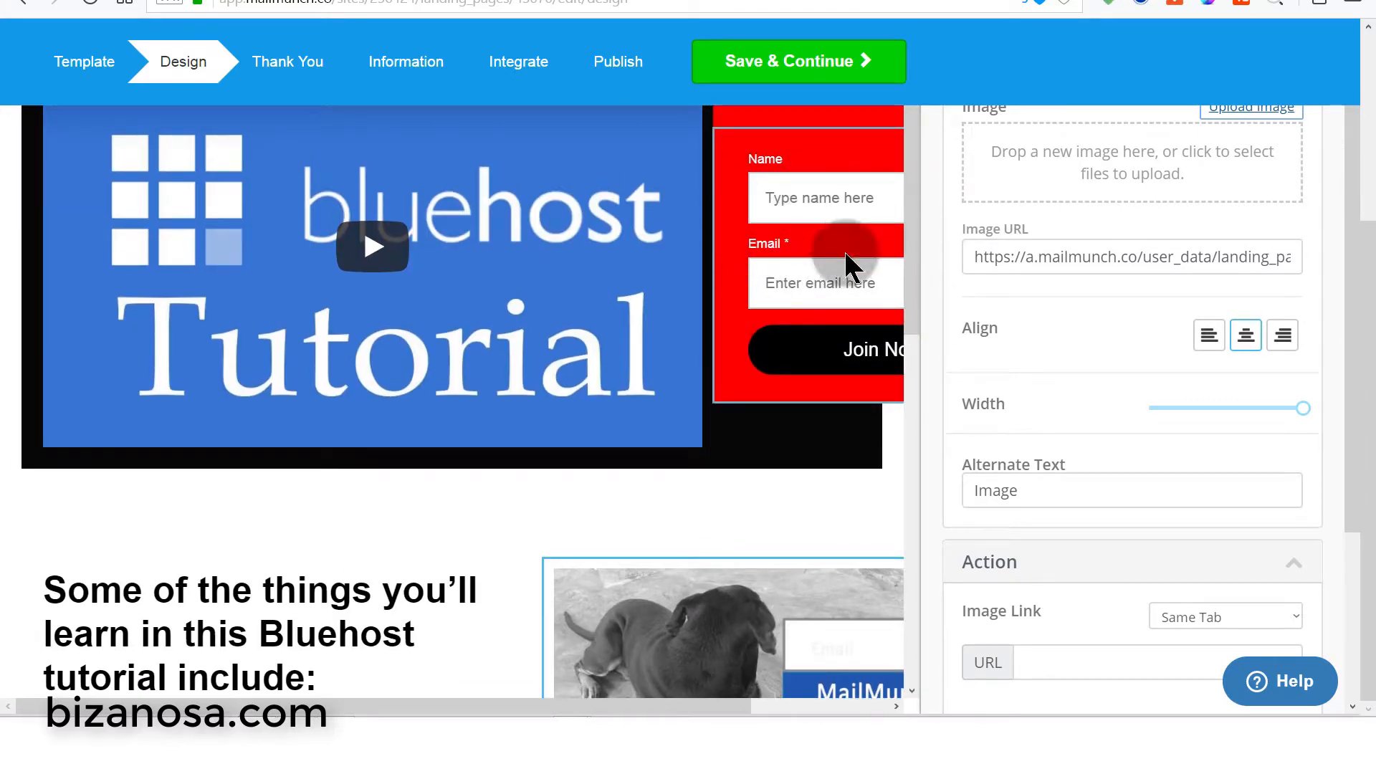
{"action": "scroll", "coordinate": [630, 655], "scroll_direction": "down", "scroll_amount": 10}
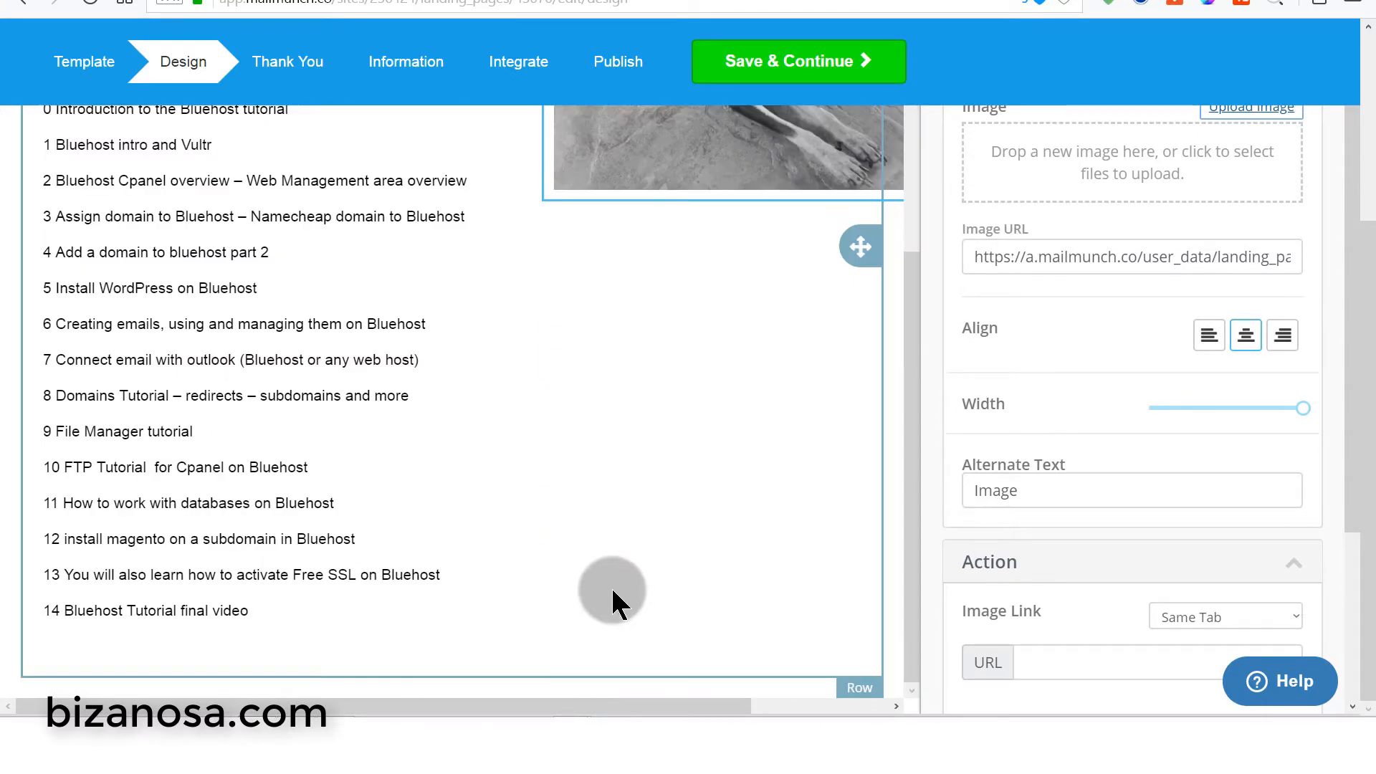
{"action": "scroll", "coordinate": [585, 624], "scroll_direction": "up", "scroll_amount": 10}
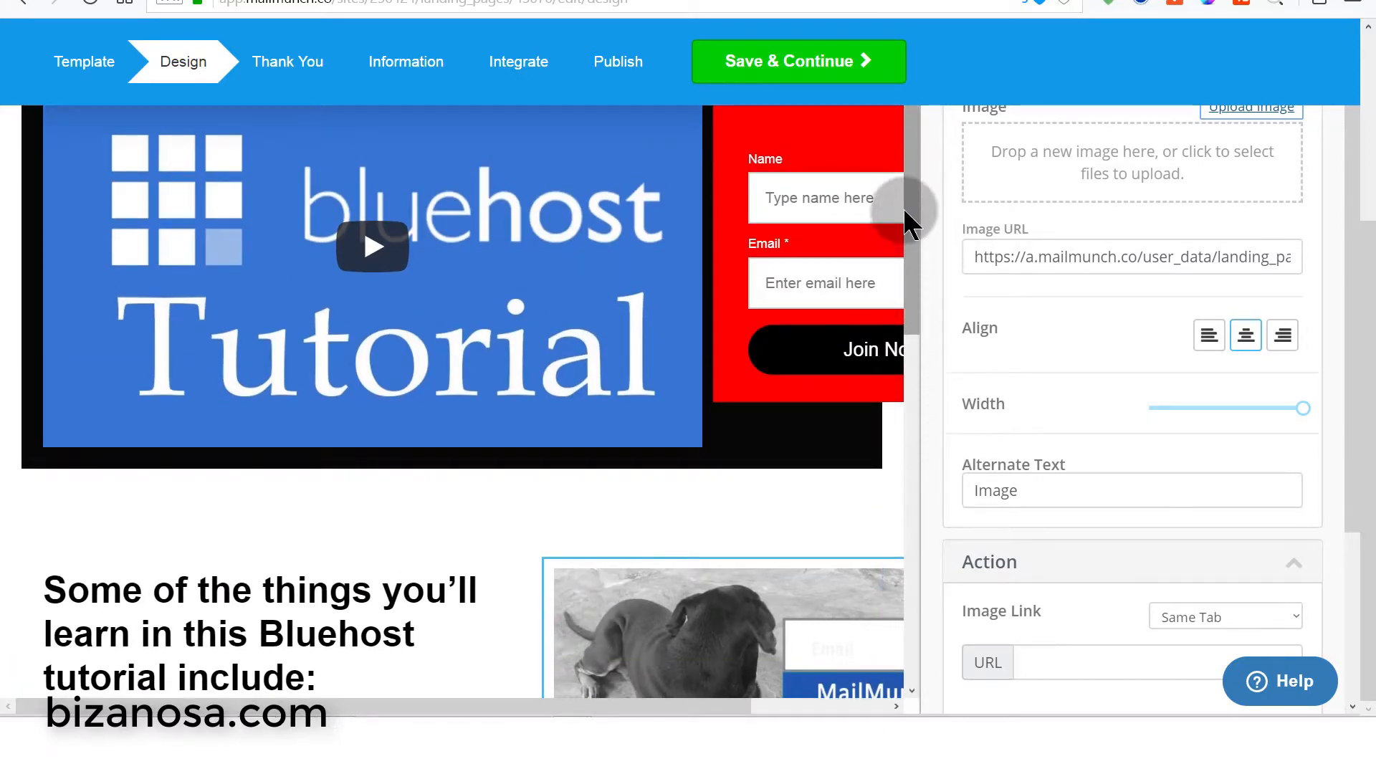
{"action": "left_click_drag", "start_coordinate": [915, 200], "coordinate": [910, 608]}
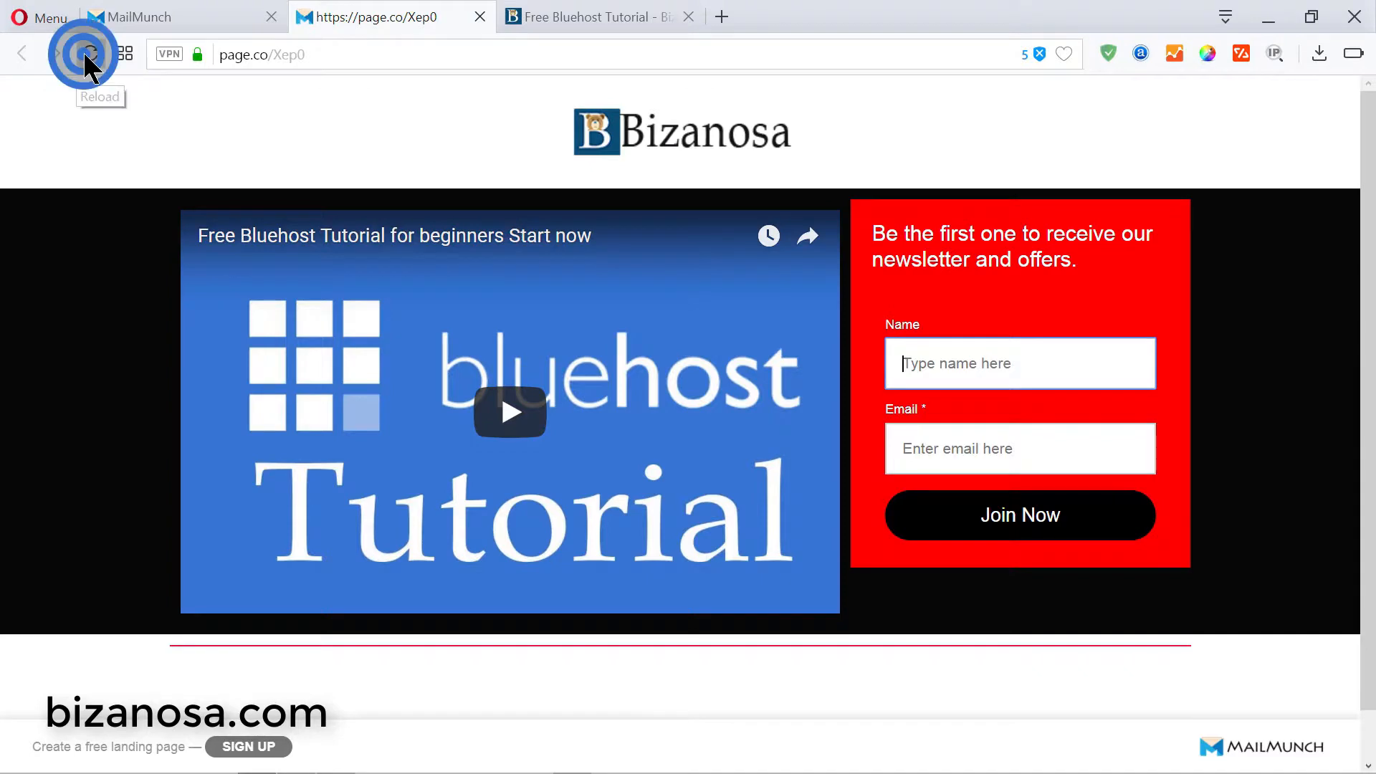
- Reload the published landing page and examine the lesson list, the picture beside it and the empty space below the picture
{"action": "left_click", "coordinate": [86, 58]}
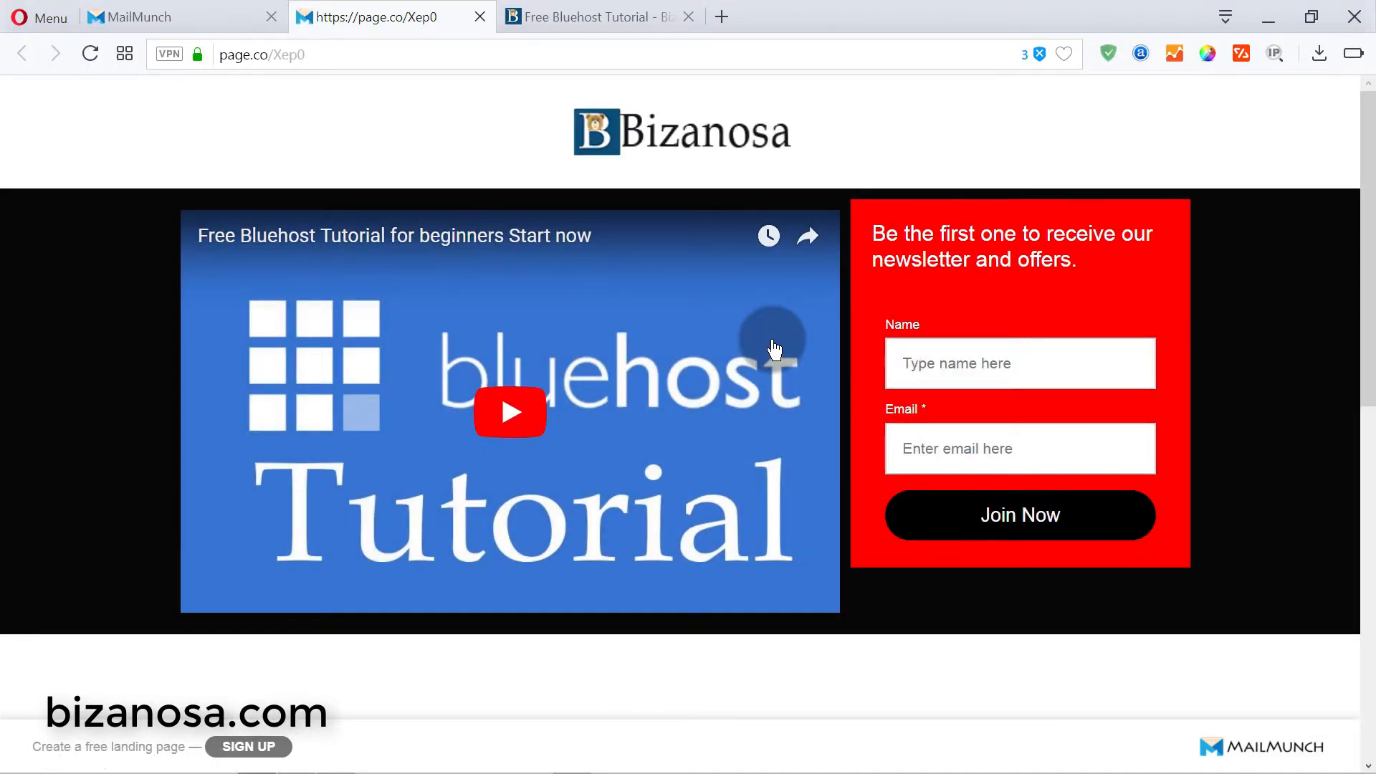
{"action": "scroll", "coordinate": [1041, 326], "scroll_direction": "down", "scroll_amount": 10}
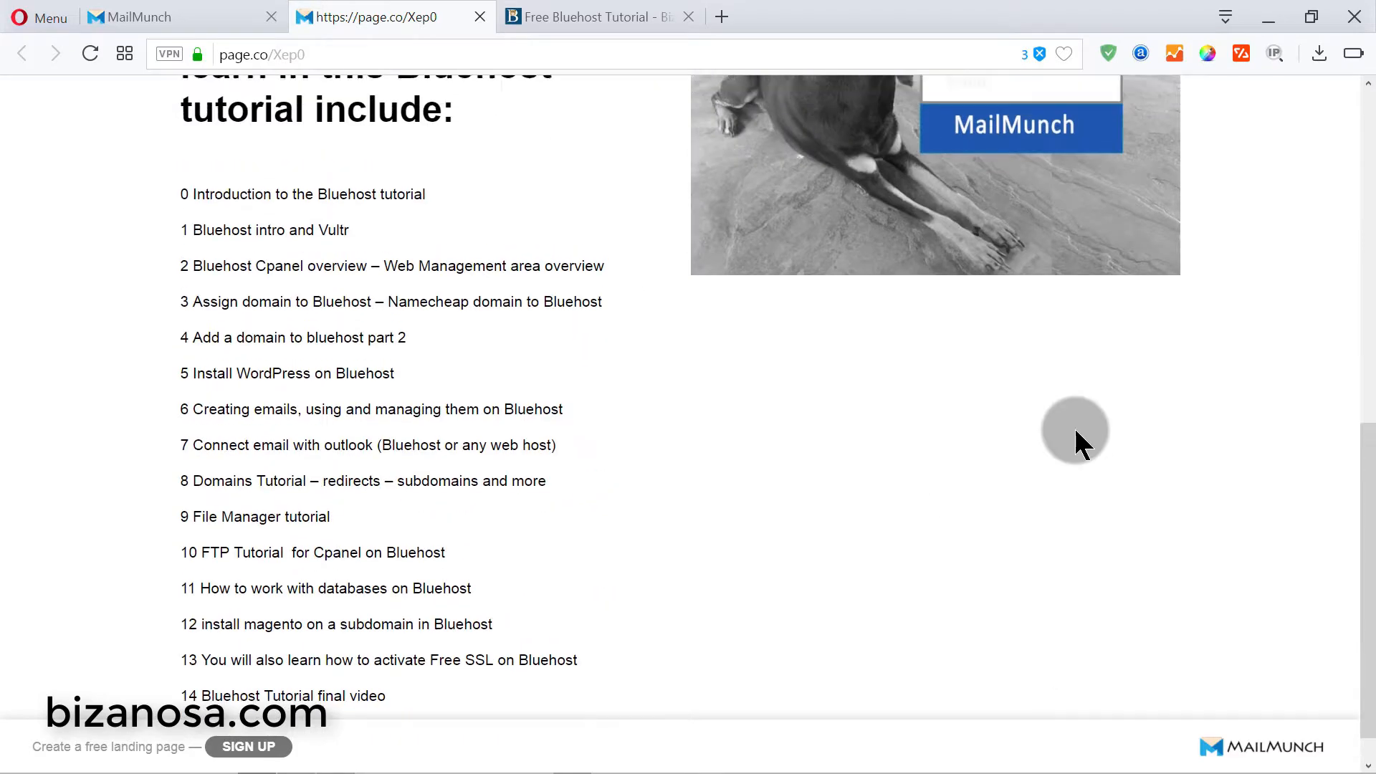
{"action": "scroll", "coordinate": [1076, 430], "scroll_direction": "up", "scroll_amount": 2}
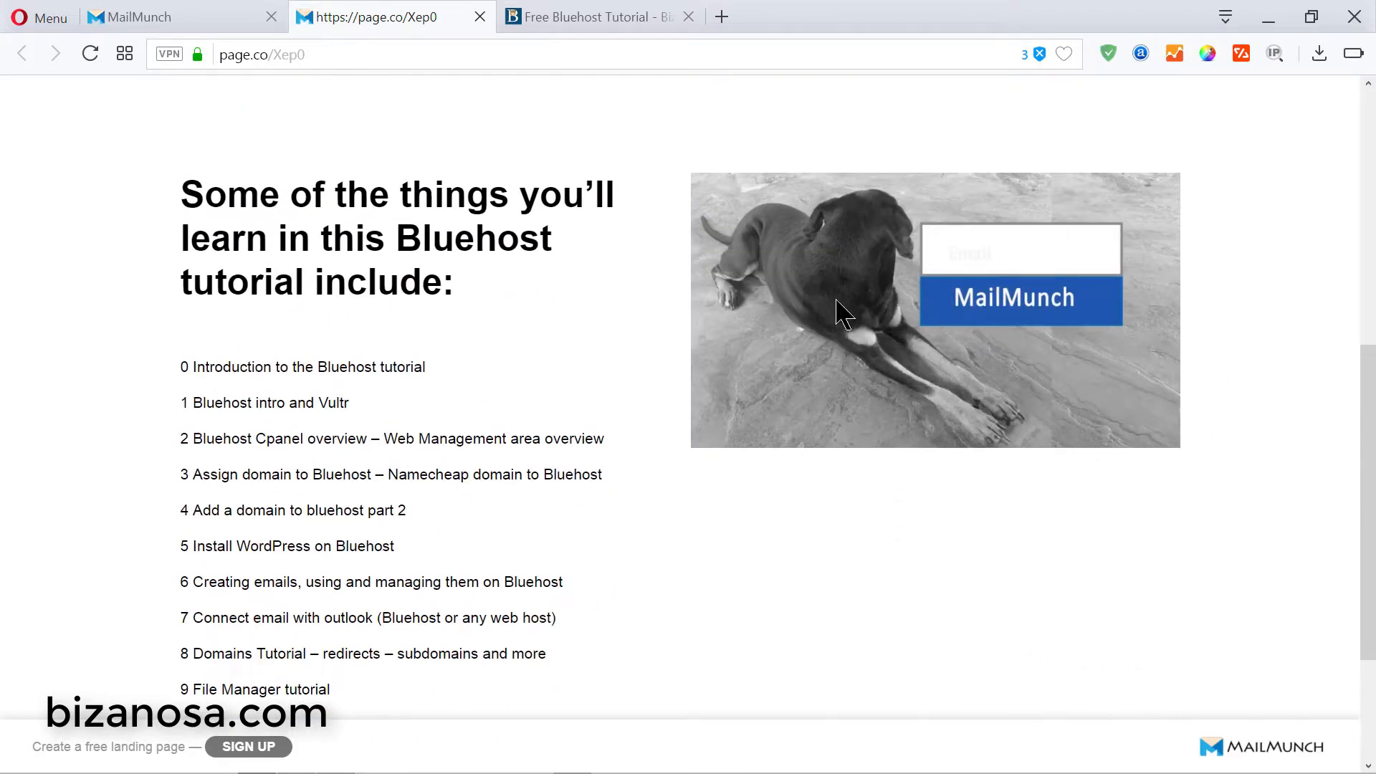
{"action": "left_click", "coordinate": [996, 399]}
{"action": "scroll", "coordinate": [1211, 322], "scroll_direction": "down", "scroll_amount": 1}
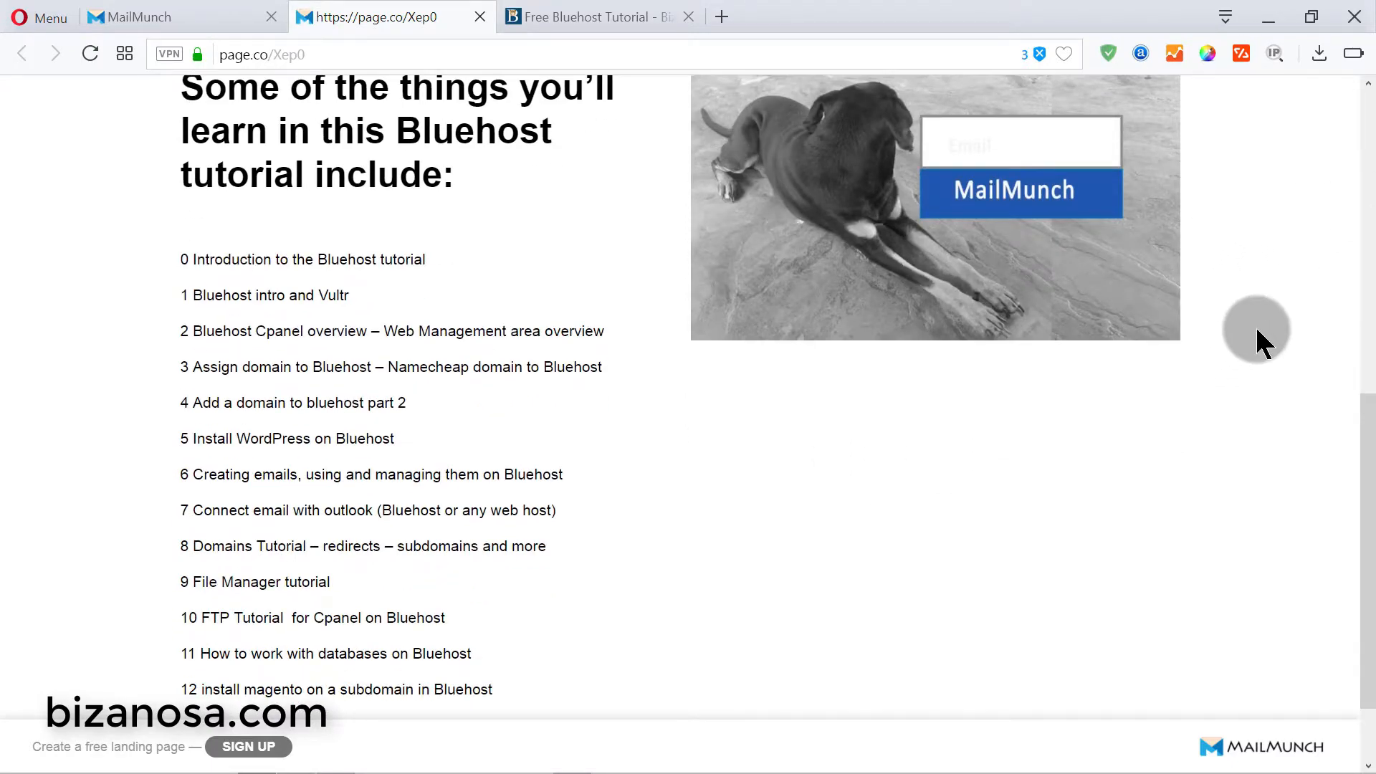
{"action": "left_click_drag", "start_coordinate": [1371, 487], "coordinate": [1368, 405]}
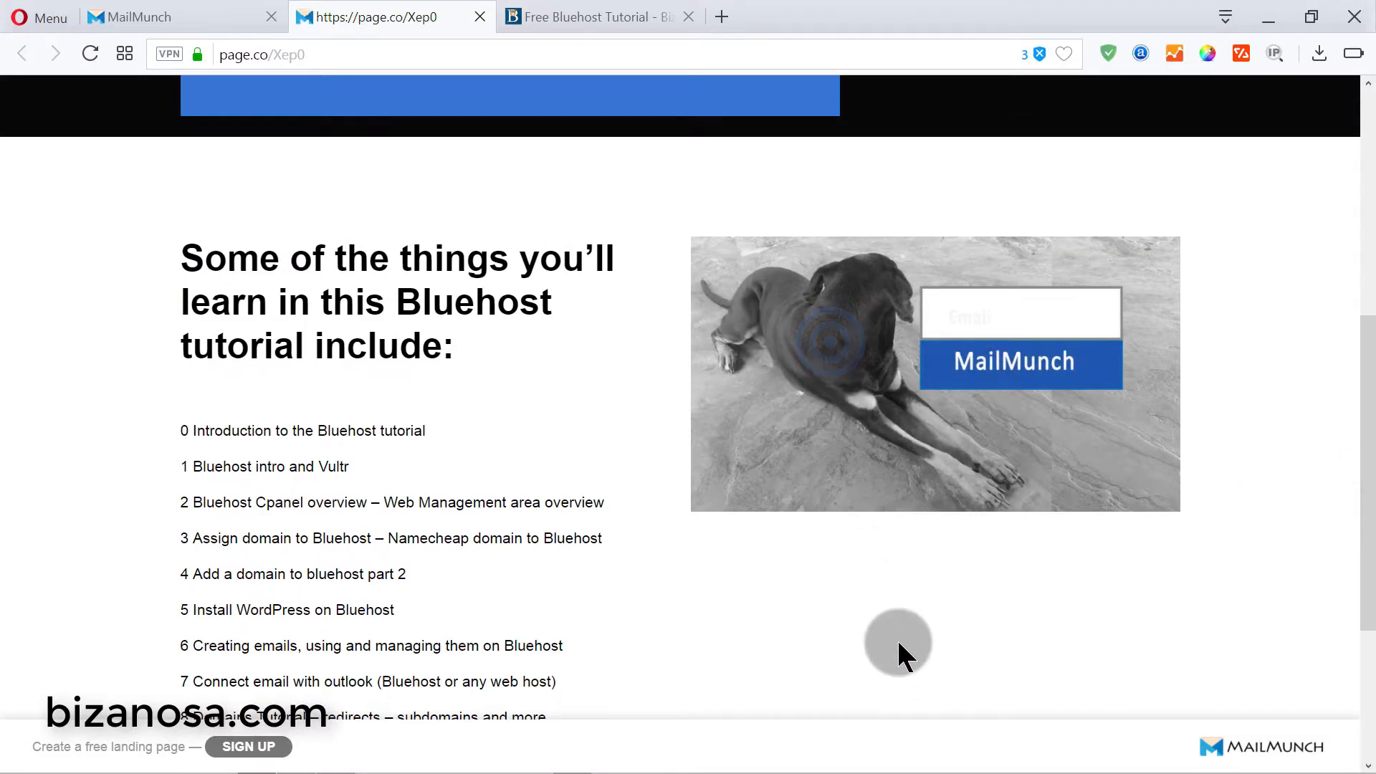
{"action": "scroll", "coordinate": [977, 605], "scroll_direction": "down", "scroll_amount": 3}
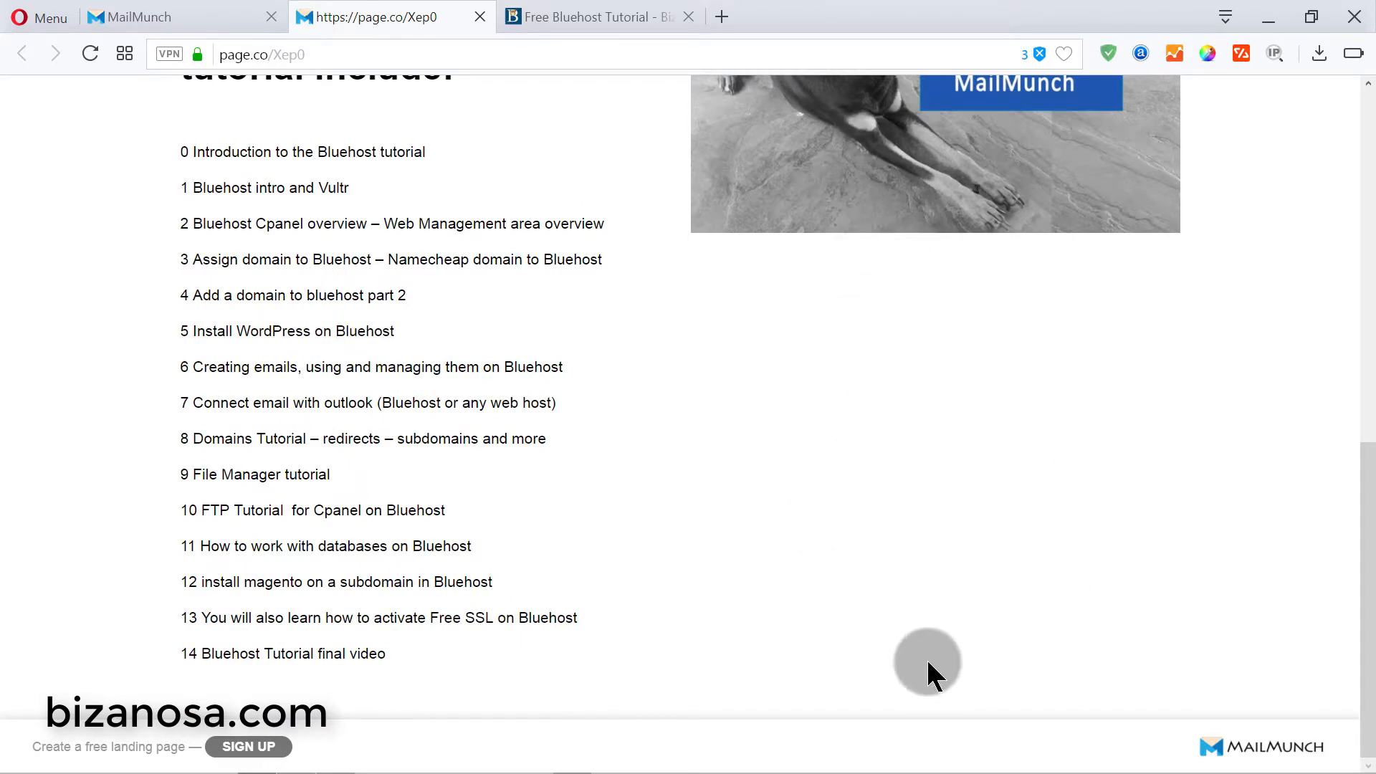
{"action": "scroll", "coordinate": [613, 674], "scroll_direction": "up", "scroll_amount": 3}
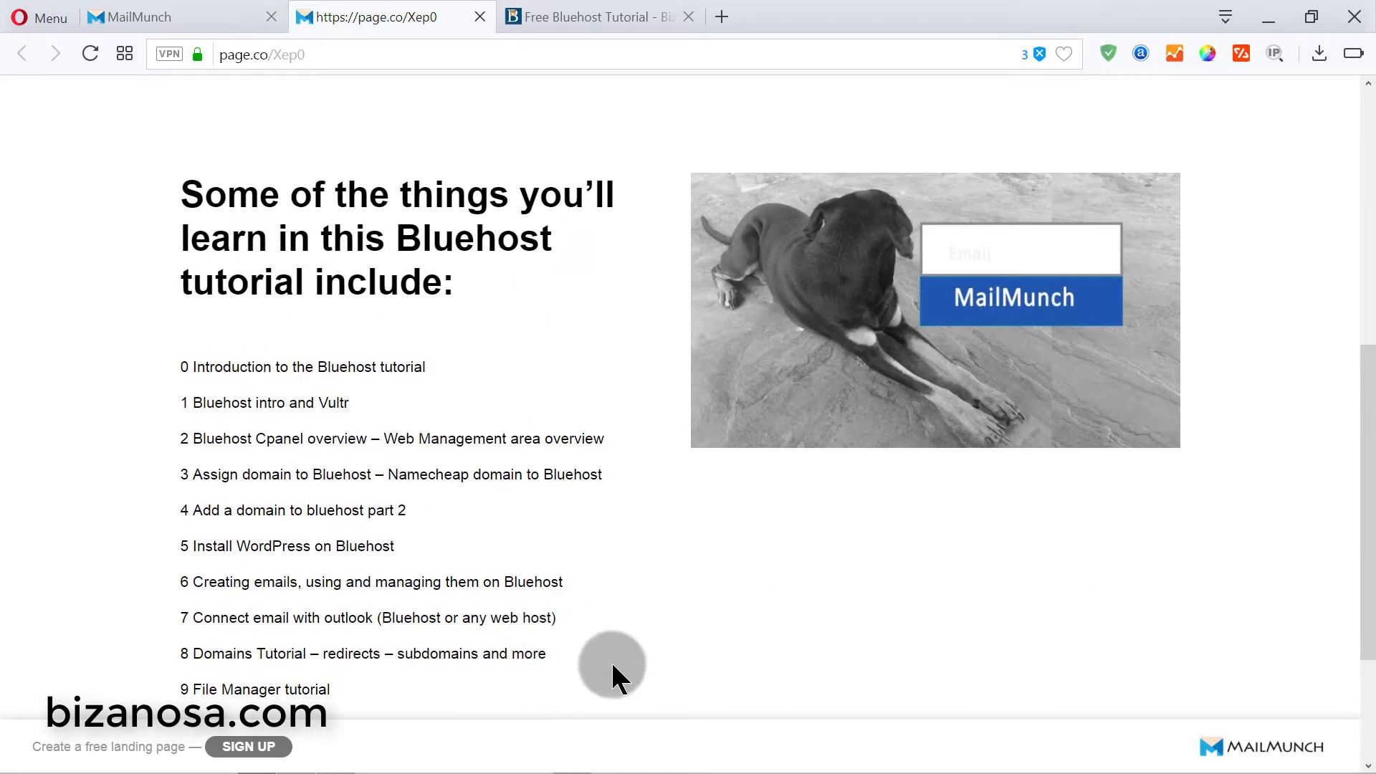
{"action": "scroll", "coordinate": [771, 573], "scroll_direction": "down", "scroll_amount": 2}
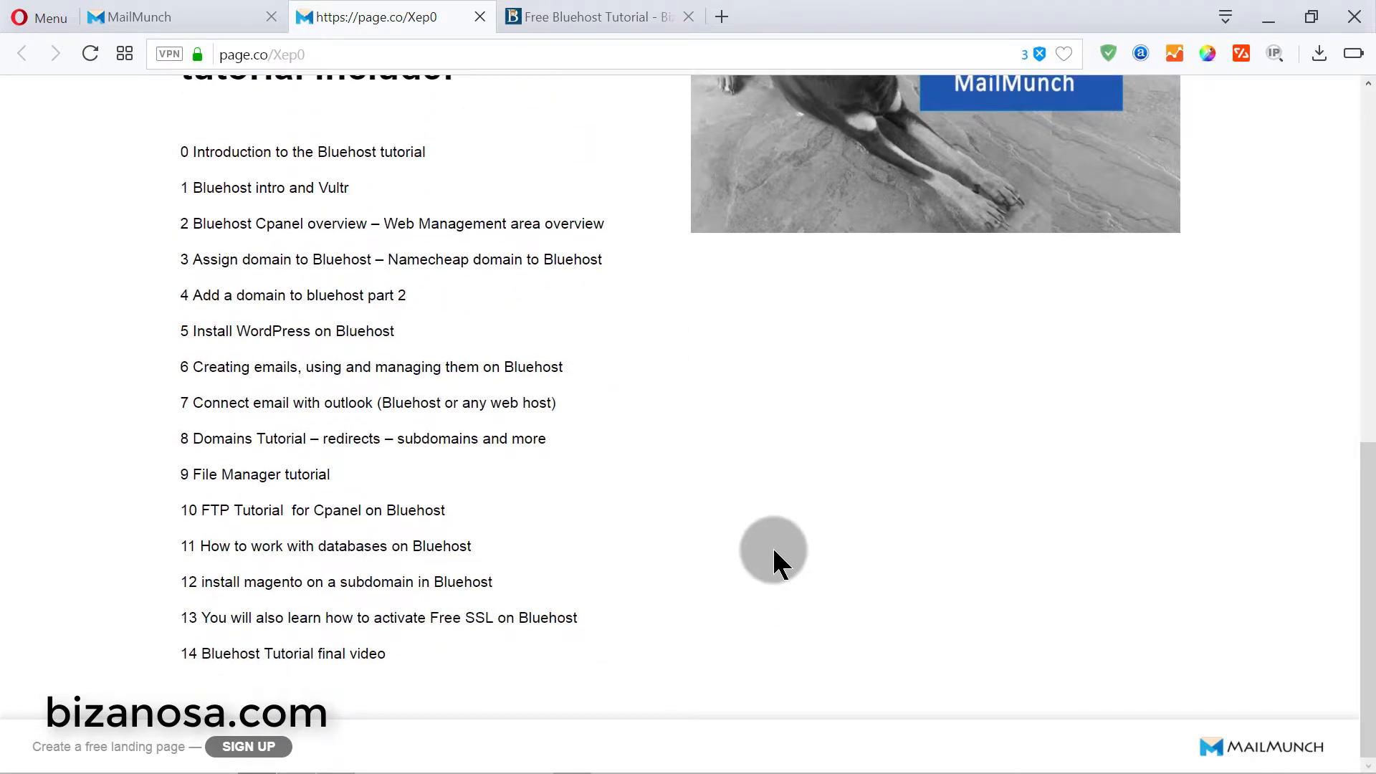
{"action": "scroll", "coordinate": [775, 551], "scroll_direction": "up", "scroll_amount": 3}
{"action": "scroll", "coordinate": [772, 545], "scroll_direction": "up", "scroll_amount": 2}
{"action": "scroll", "coordinate": [868, 583], "scroll_direction": "down", "scroll_amount": 3}
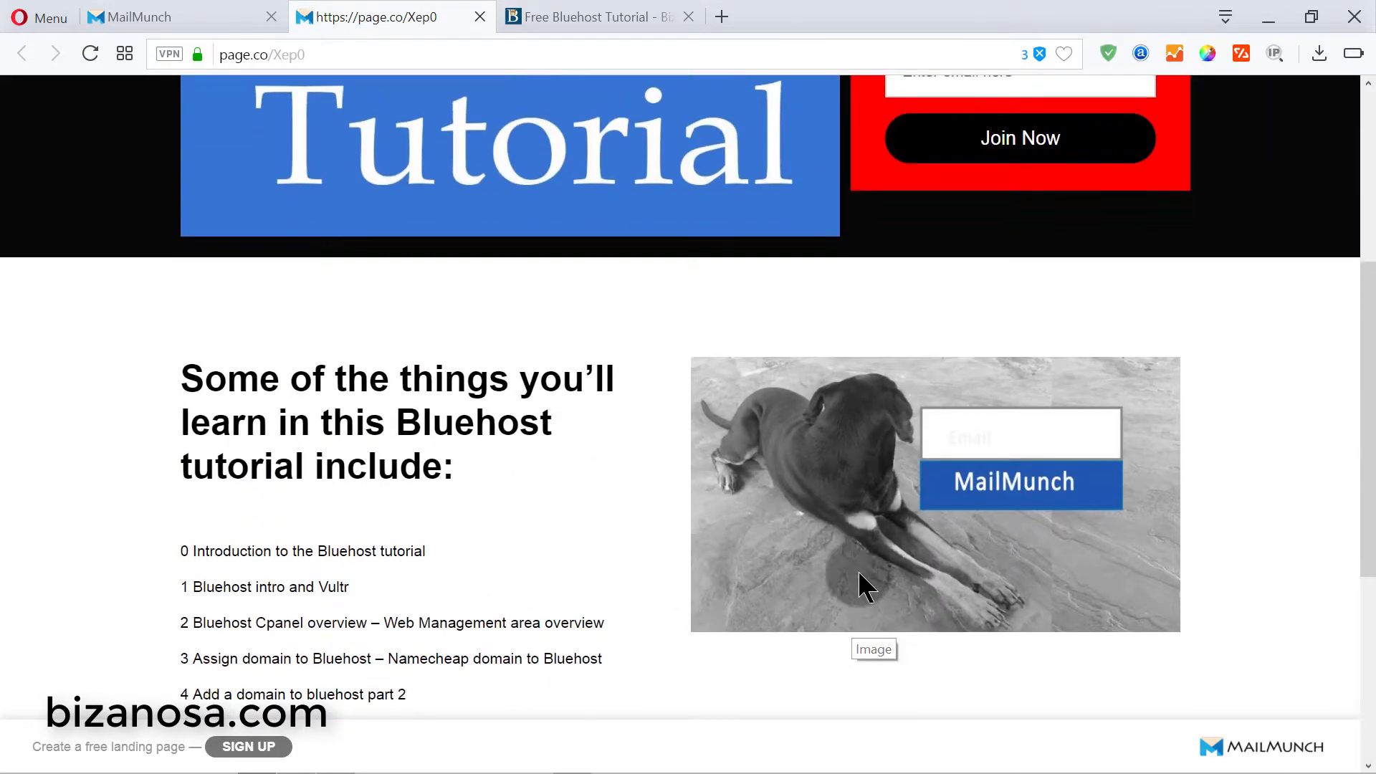
{"action": "scroll", "coordinate": [905, 566], "scroll_direction": "down", "scroll_amount": 3}
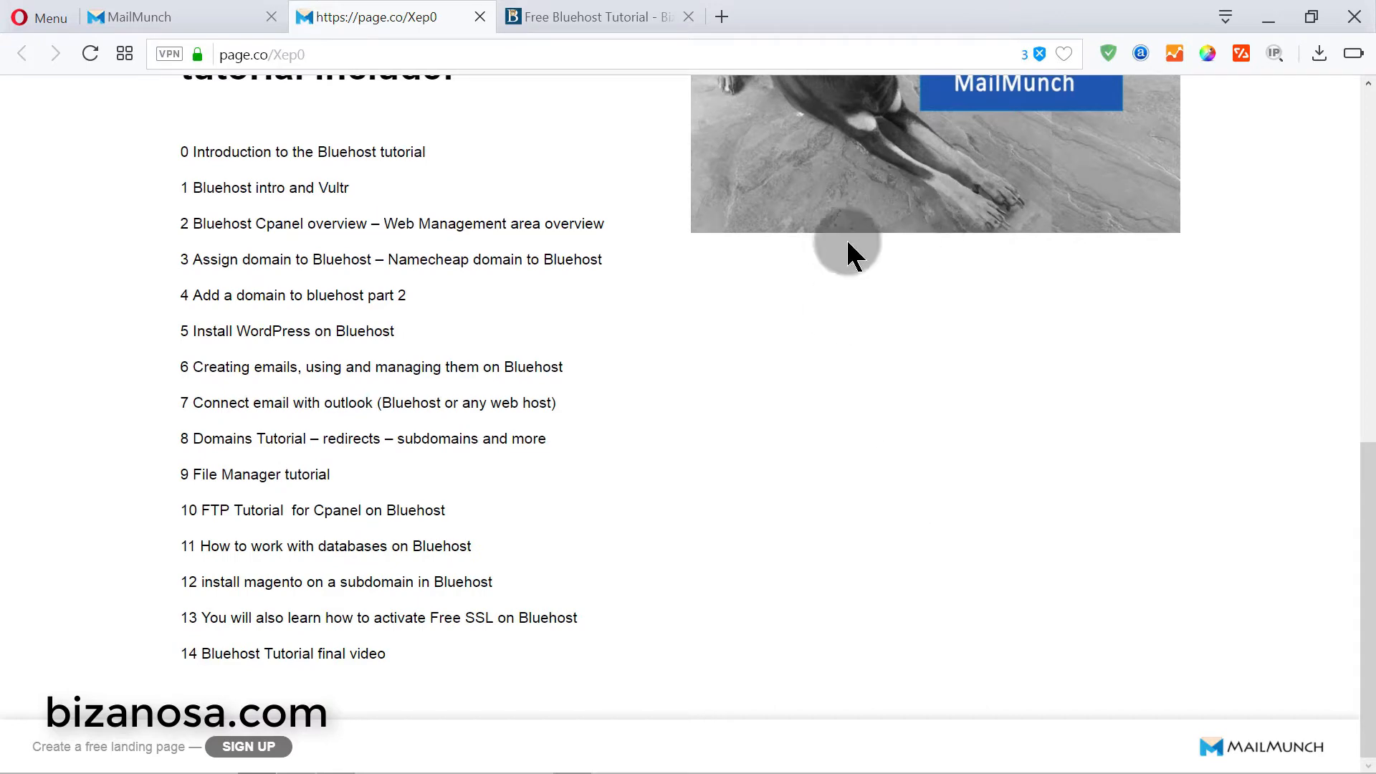
{"action": "scroll", "coordinate": [825, 266], "scroll_direction": "up", "scroll_amount": 3}
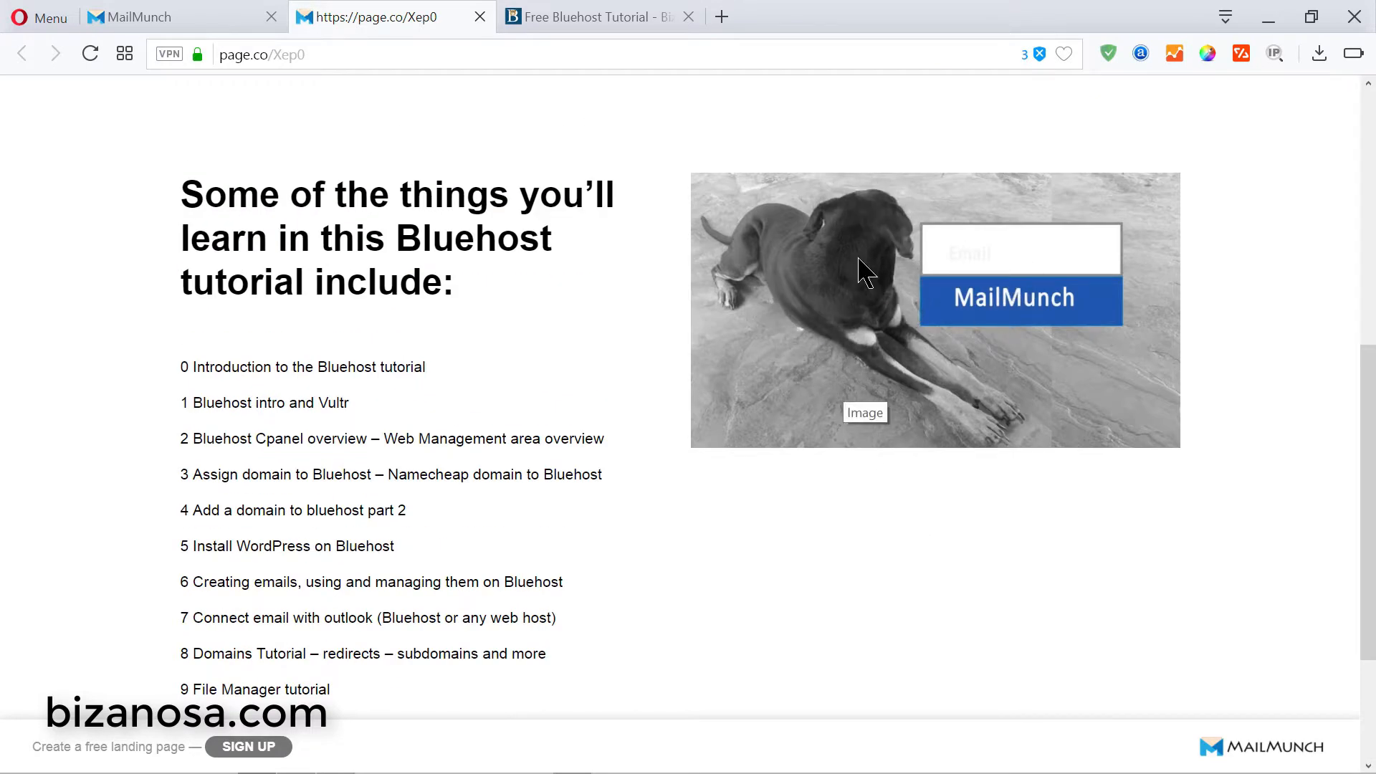
{"action": "left_click", "coordinate": [1144, 186]}
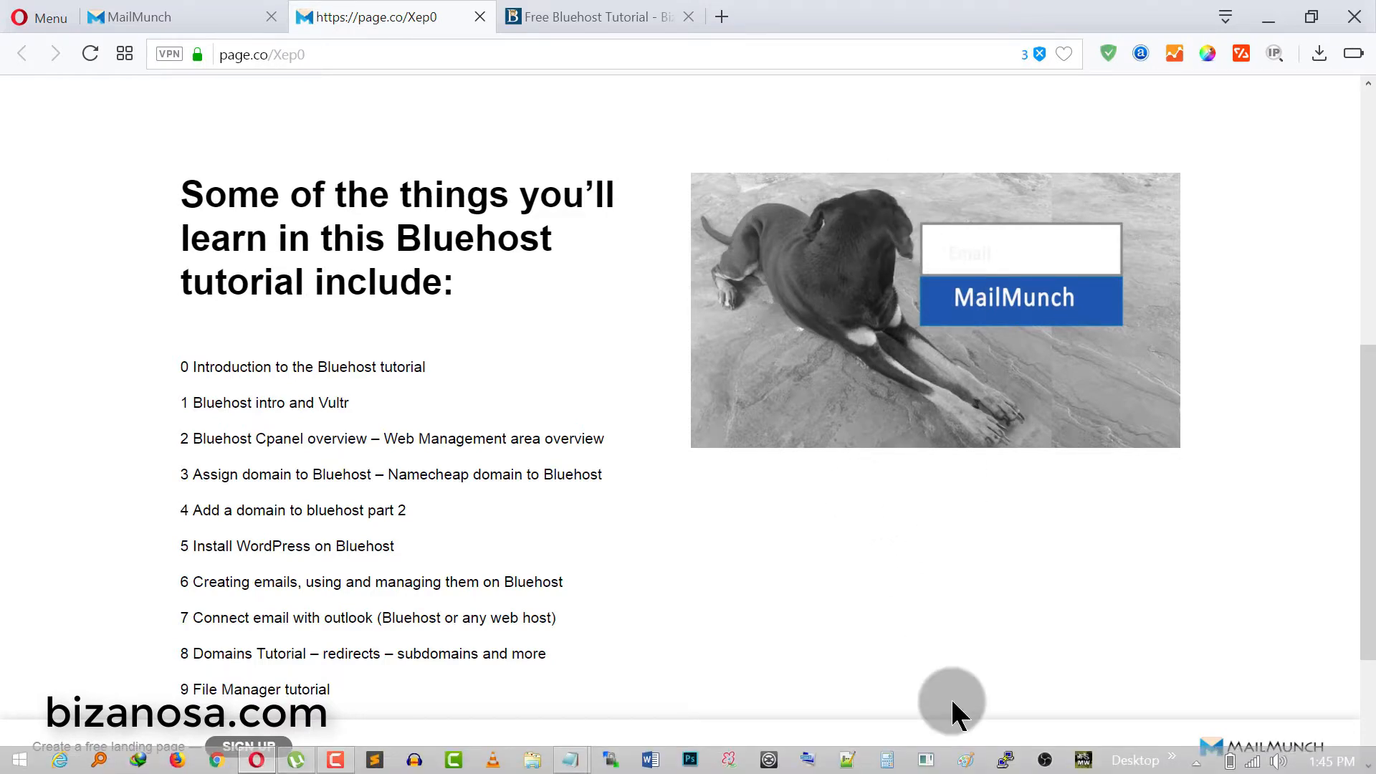
{"action": "scroll", "coordinate": [727, 286], "scroll_direction": "down", "scroll_amount": 3}
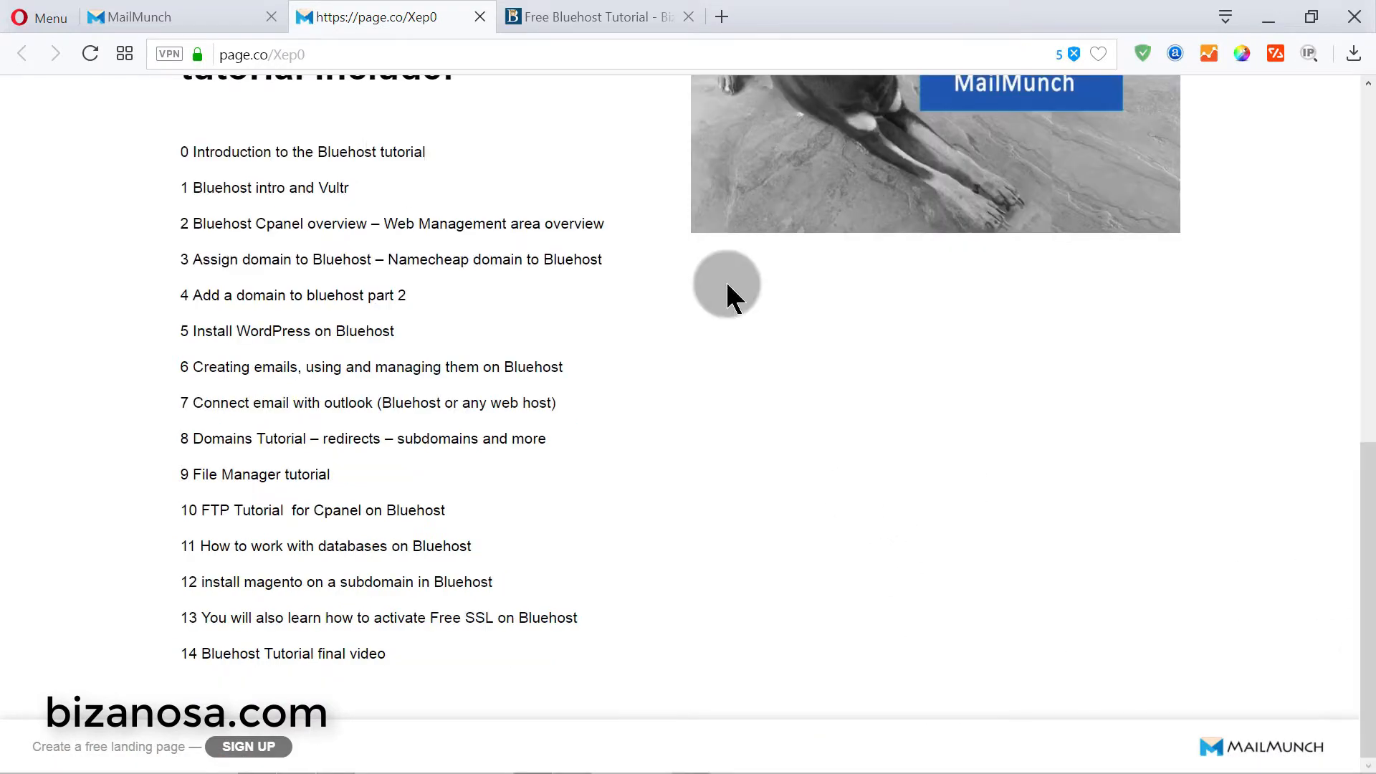
- Return to the landing page design, replace the dog picture beside the lesson list with combined-sample.jpg, and save the design
{"action": "left_click", "coordinate": [172, 14]}
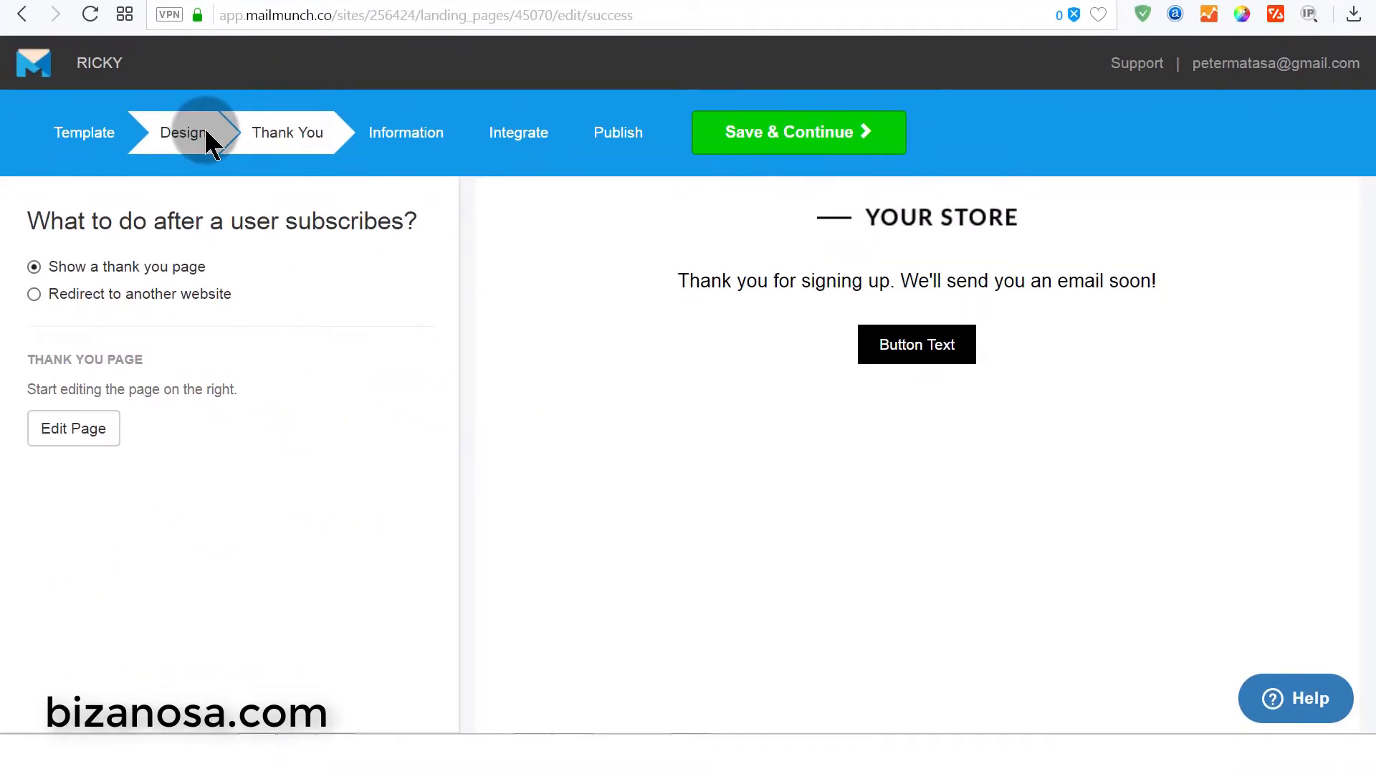
{"action": "left_click", "coordinate": [206, 156]}
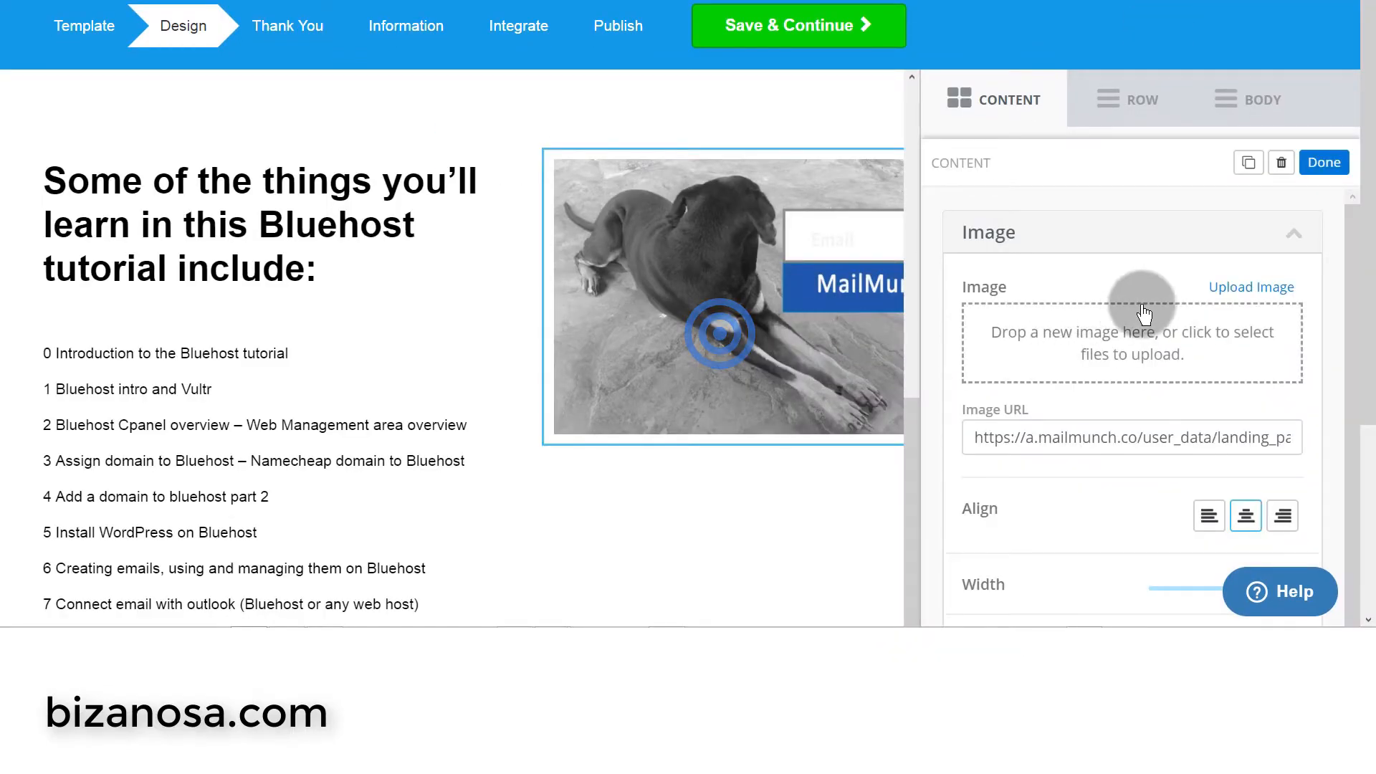
{"action": "left_click", "coordinate": [1252, 287]}
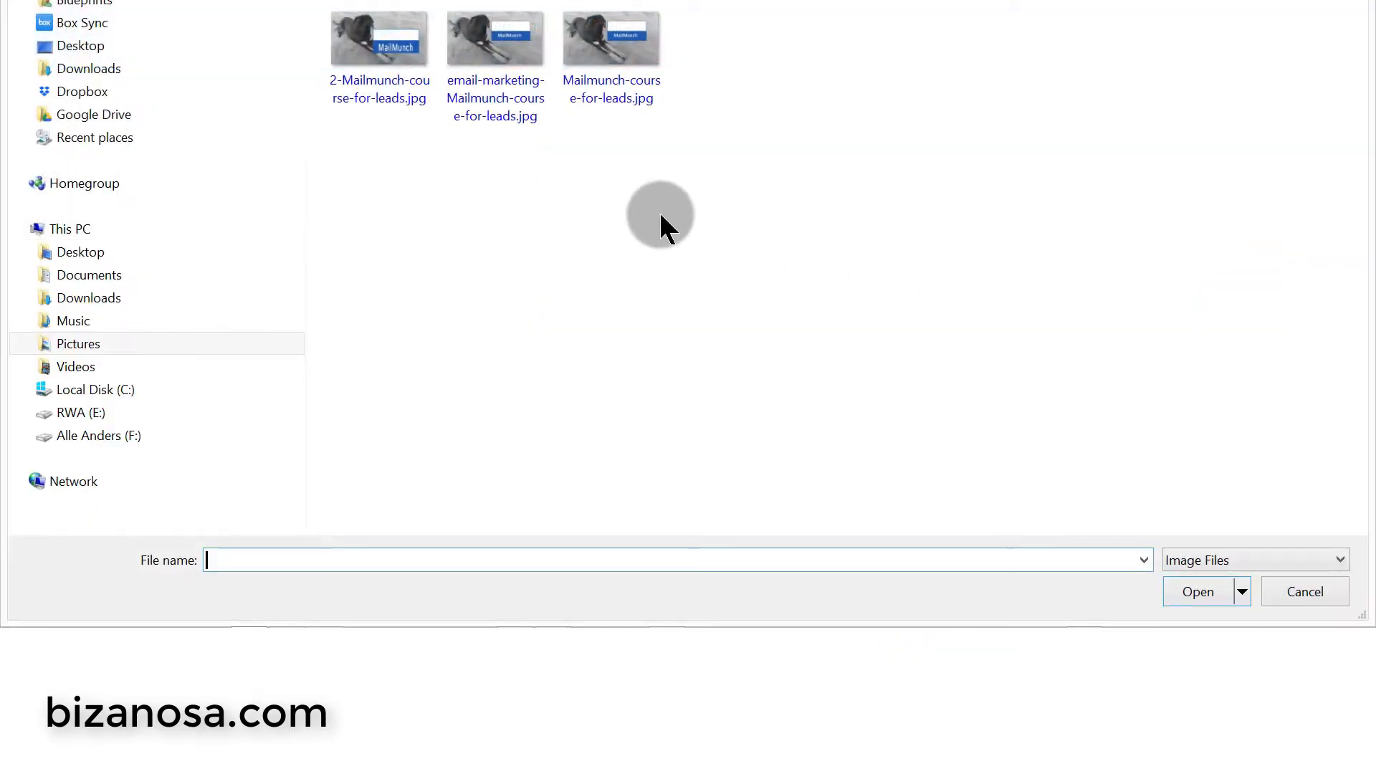
{"action": "left_click", "coordinate": [660, 0]}
{"action": "left_click", "coordinate": [574, 0]}
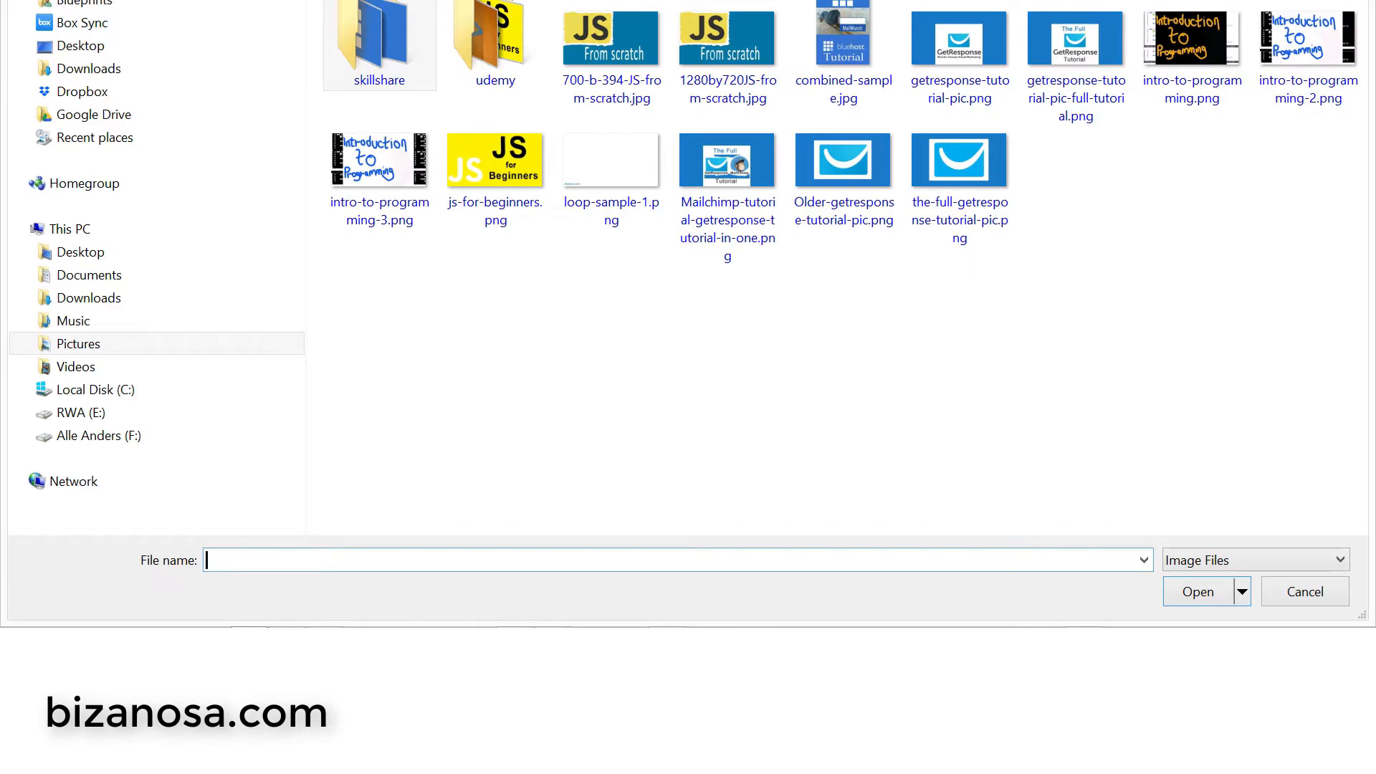
{"action": "double_click", "coordinate": [848, 33]}
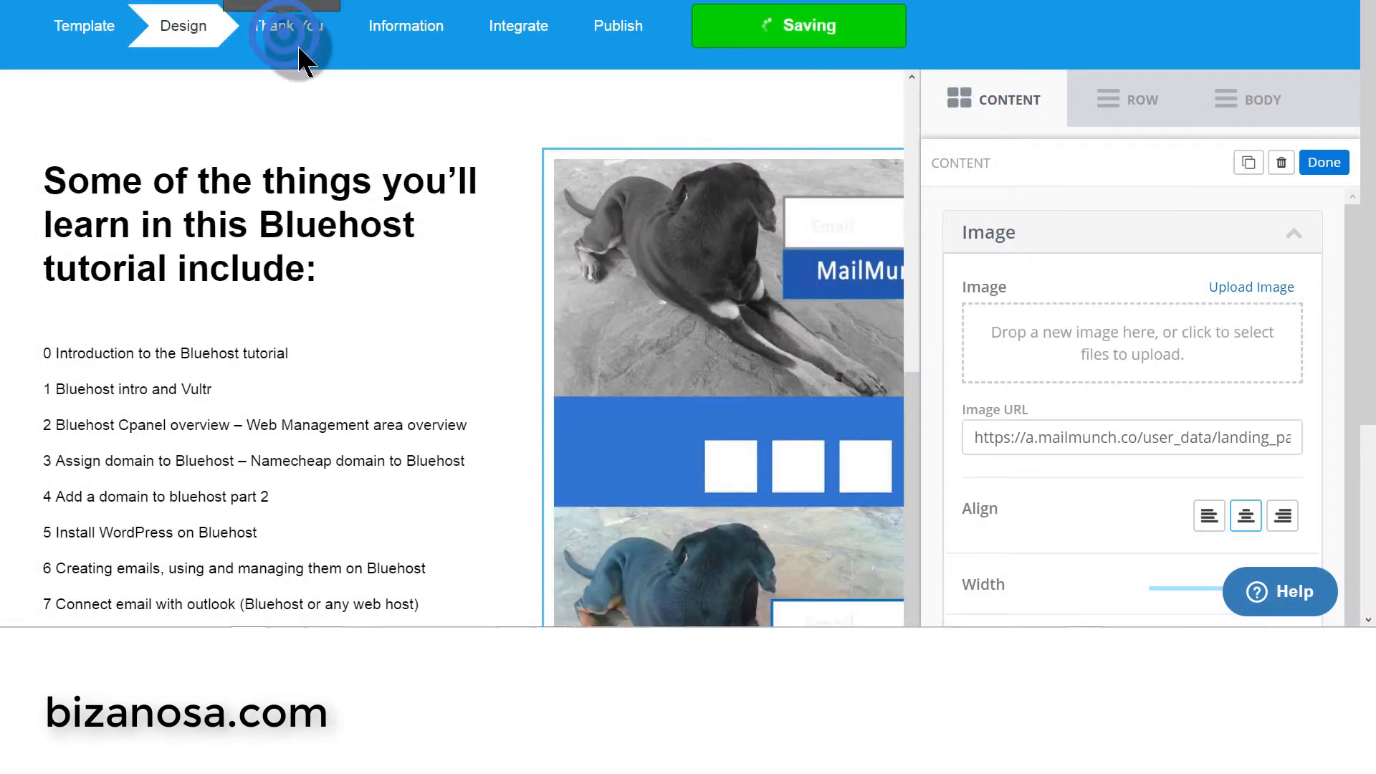
{"action": "left_click_drag", "start_coordinate": [1369, 143], "coordinate": [1371, 435]}
- Reload the published landing page and examine the tall combined picture against the lesson list, video and signup form
{"action": "left_click", "coordinate": [461, 60]}
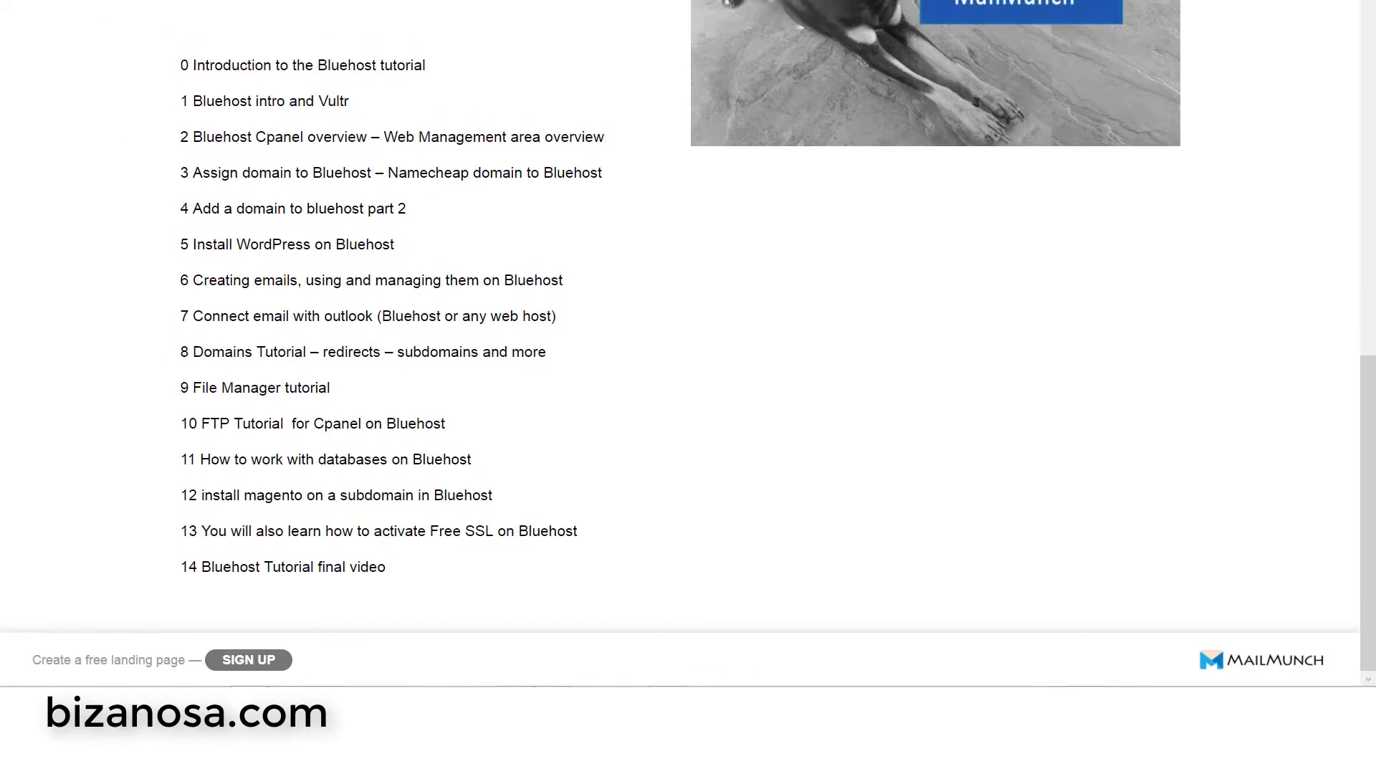
{"action": "left_click", "coordinate": [92, 3]}
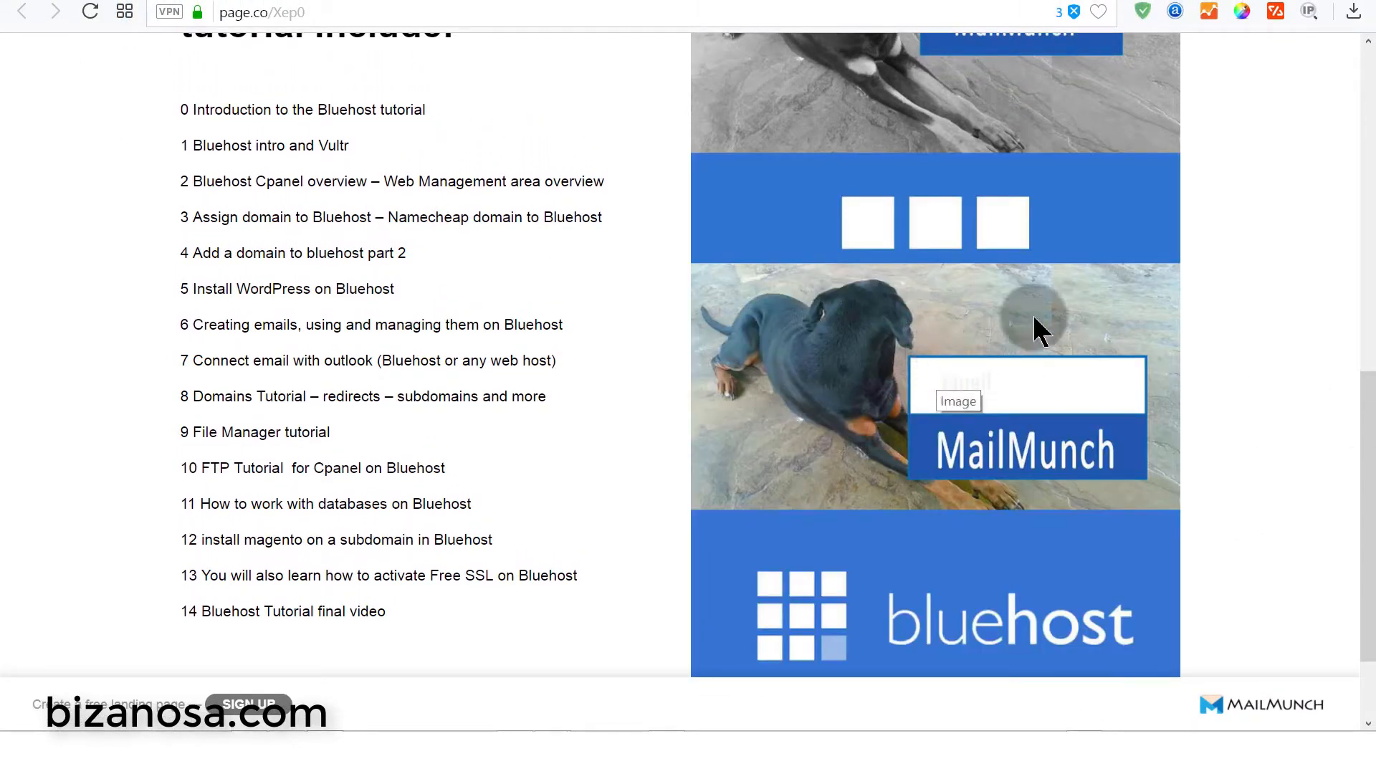
{"action": "scroll", "coordinate": [962, 301], "scroll_direction": "up", "scroll_amount": 6}
{"action": "scroll", "coordinate": [961, 301], "scroll_direction": "down", "scroll_amount": 2}
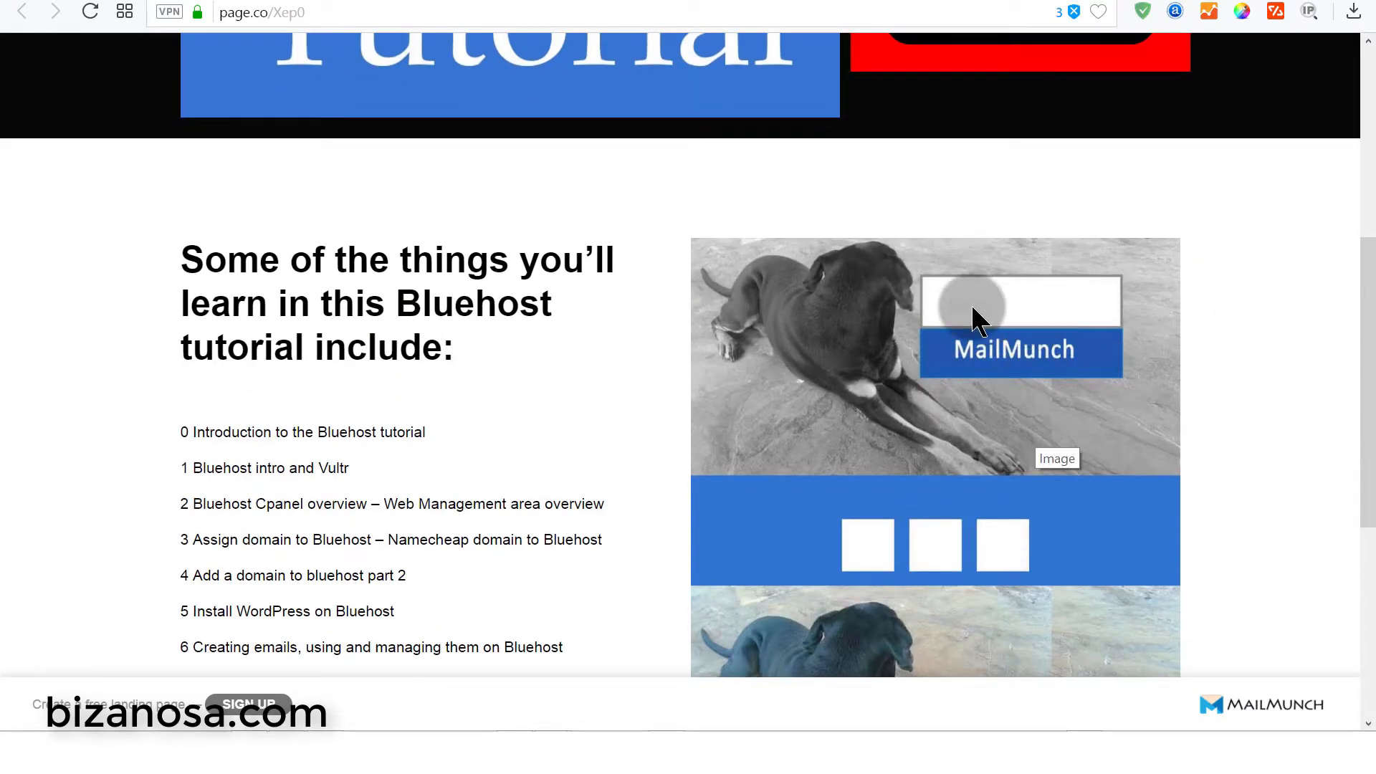
{"action": "scroll", "coordinate": [977, 609], "scroll_direction": "up", "scroll_amount": 6}
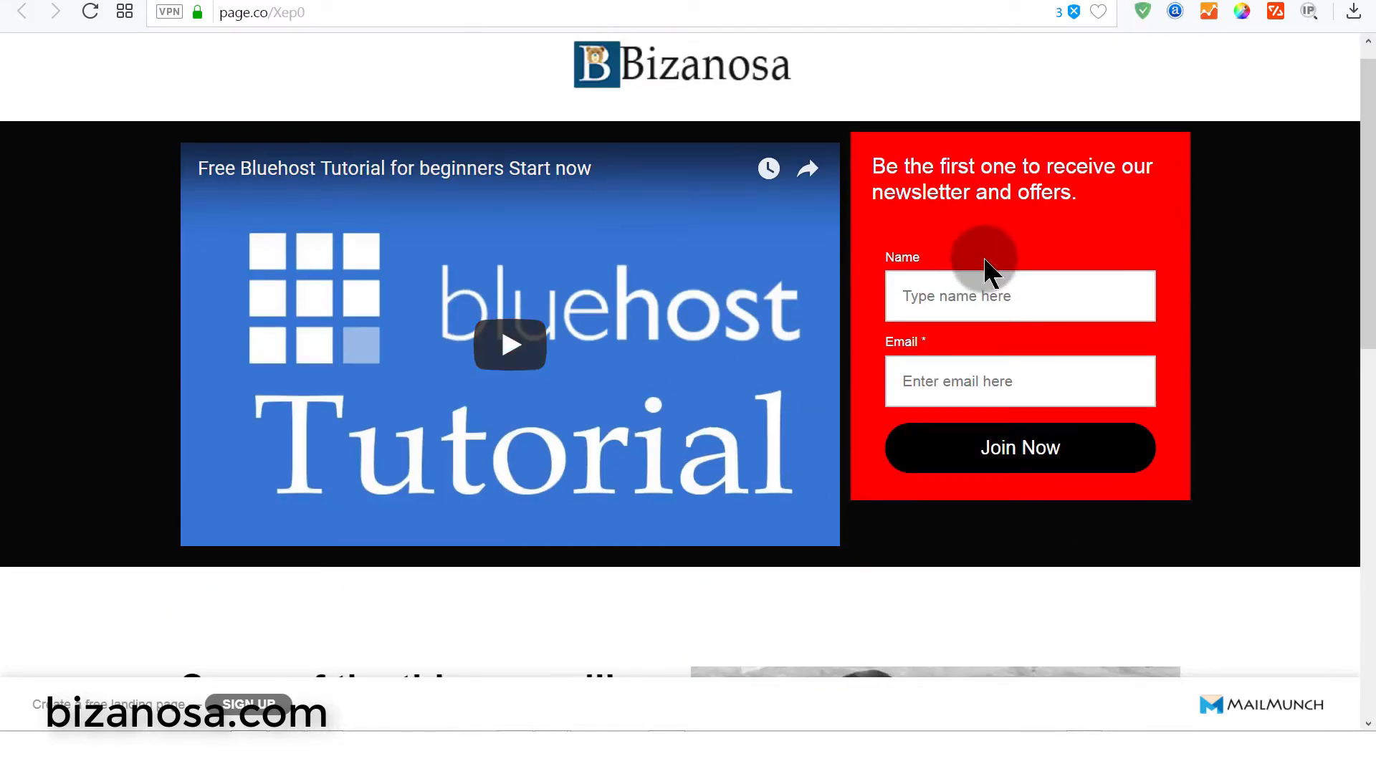
{"action": "scroll", "coordinate": [983, 270], "scroll_direction": "down", "scroll_amount": 9}
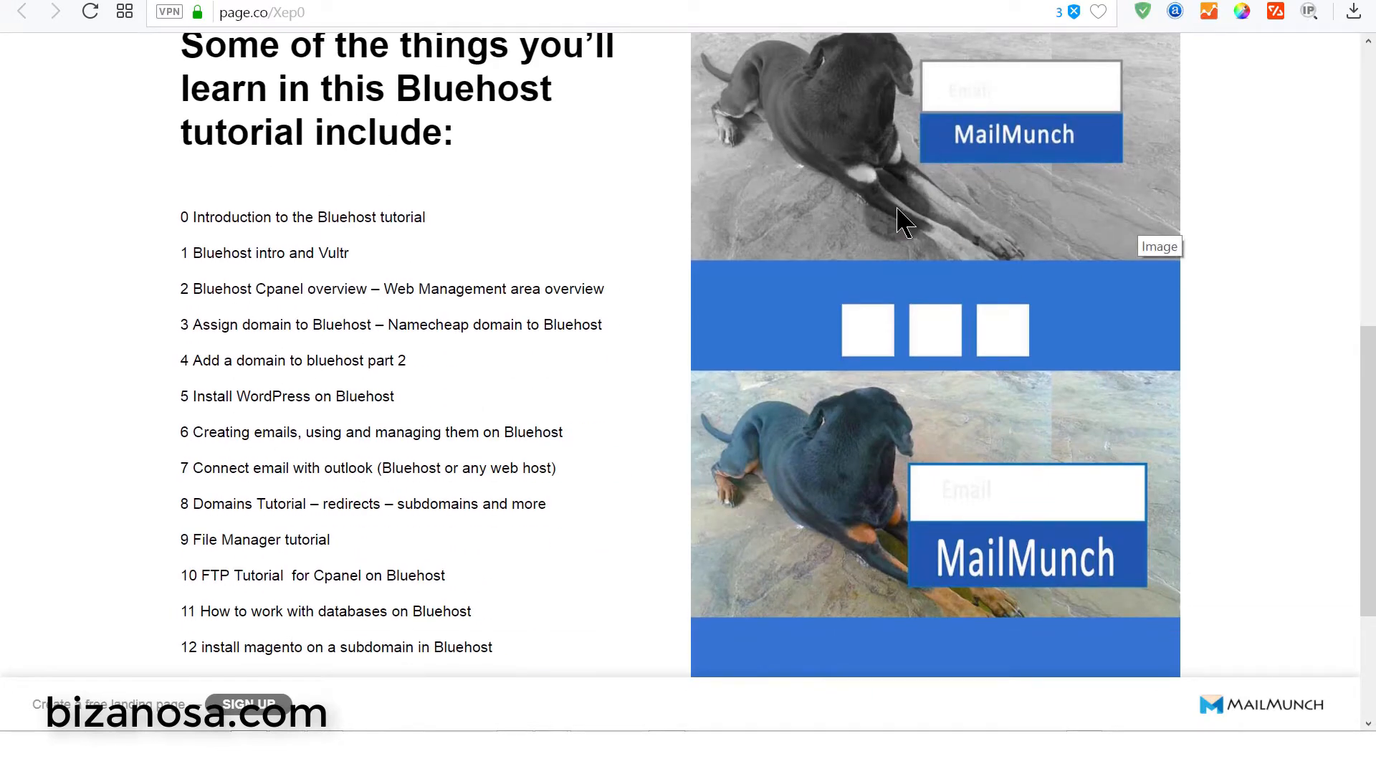
{"action": "scroll", "coordinate": [974, 221], "scroll_direction": "down", "scroll_amount": 3}
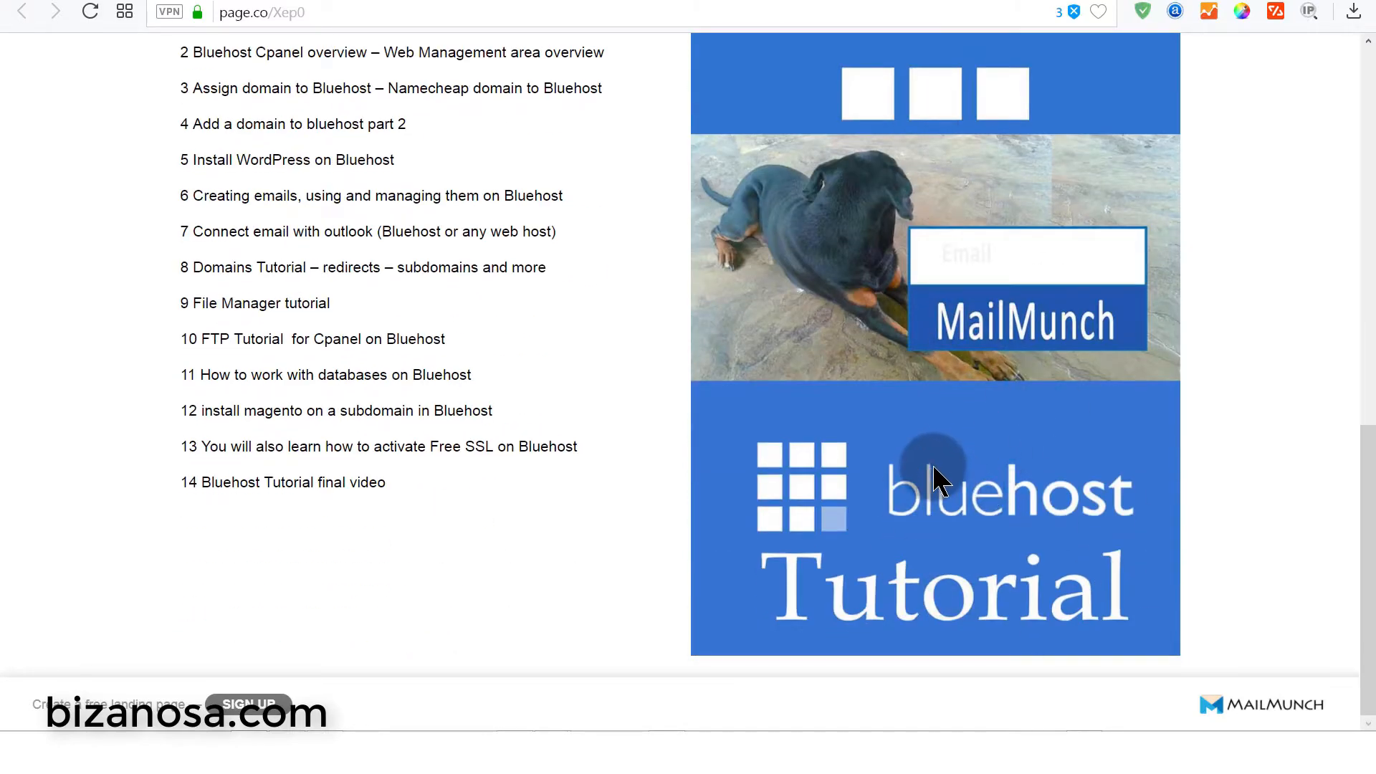
{"action": "scroll", "coordinate": [935, 477], "scroll_direction": "up", "scroll_amount": 10}
{"action": "scroll", "coordinate": [928, 456], "scroll_direction": "down", "scroll_amount": 10}
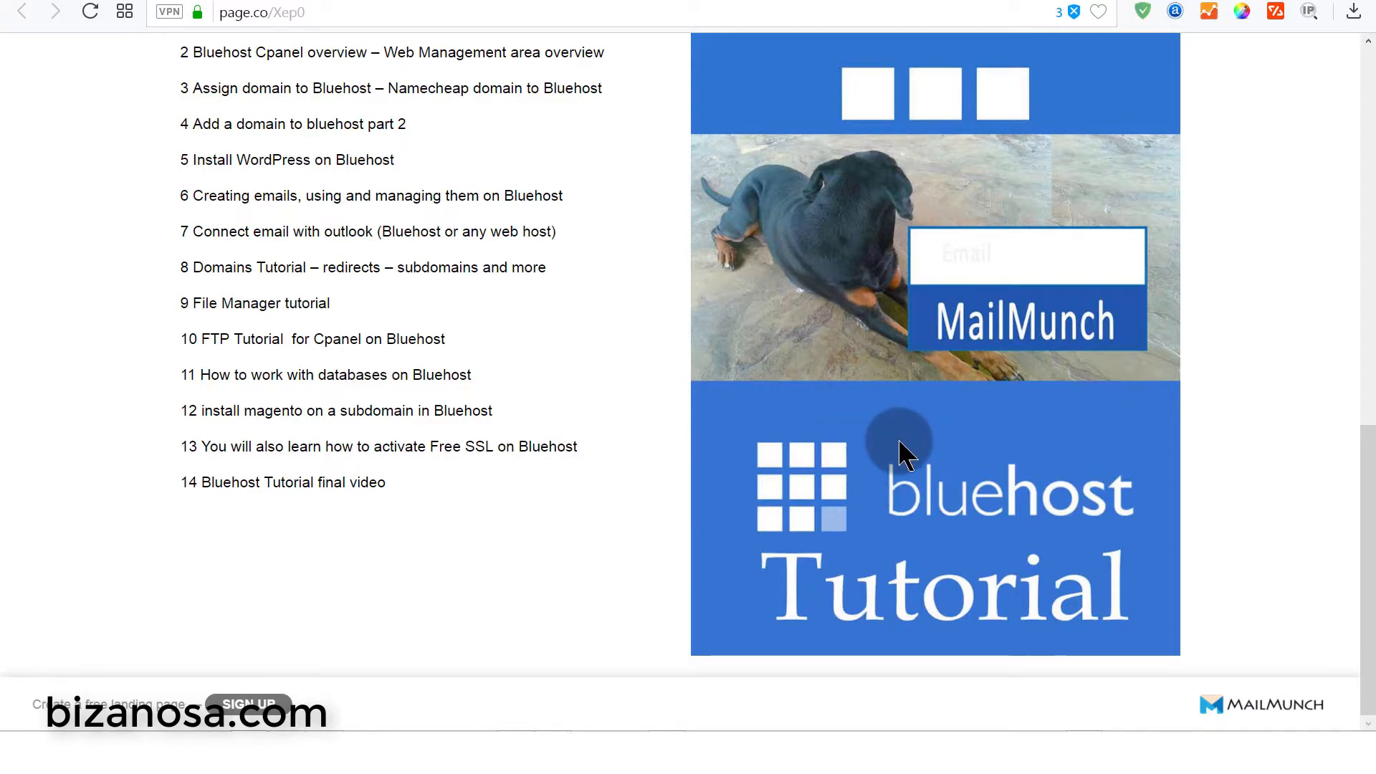
{"action": "scroll", "coordinate": [914, 430], "scroll_direction": "up", "scroll_amount": 4}
{"action": "scroll", "coordinate": [916, 402], "scroll_direction": "up", "scroll_amount": 4}
{"action": "scroll", "coordinate": [915, 399], "scroll_direction": "down", "scroll_amount": 4}
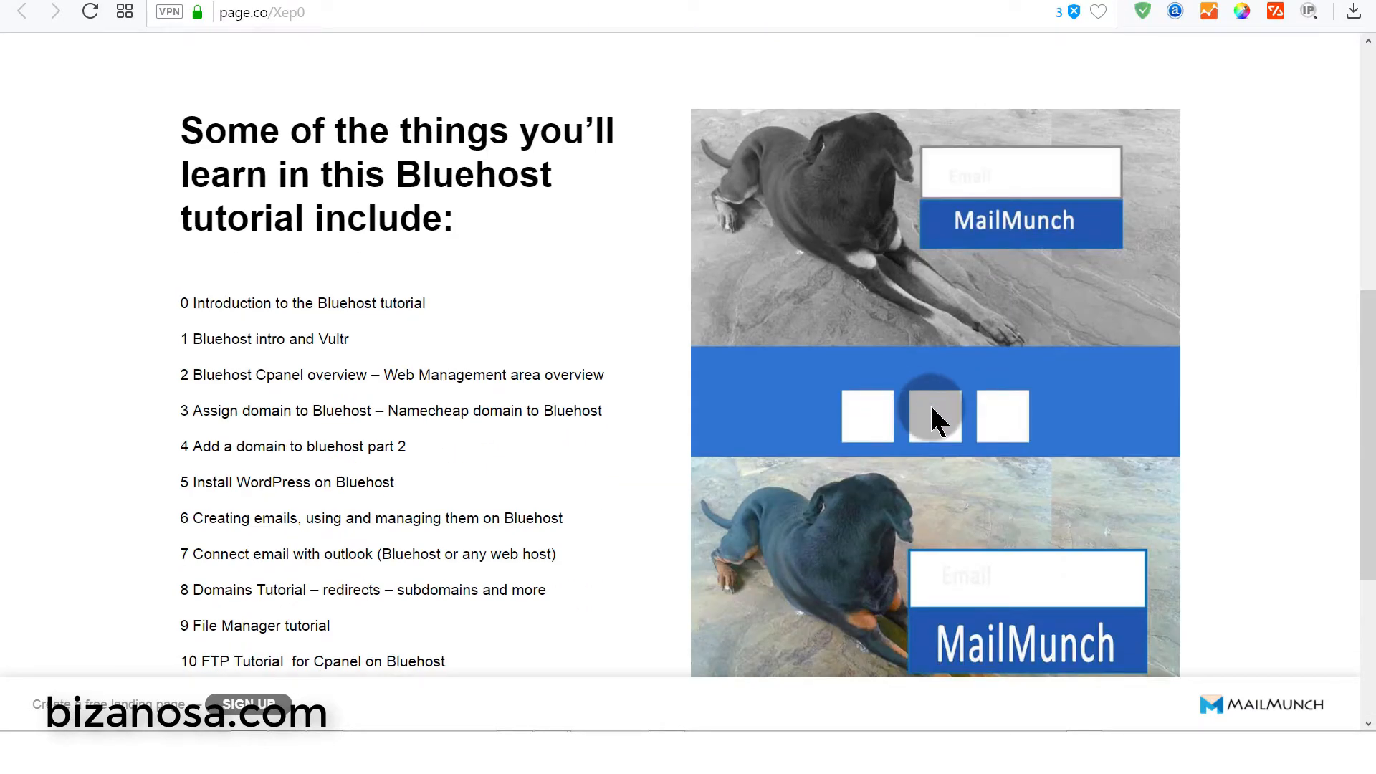
{"action": "scroll", "coordinate": [926, 367], "scroll_direction": "down", "scroll_amount": 4}
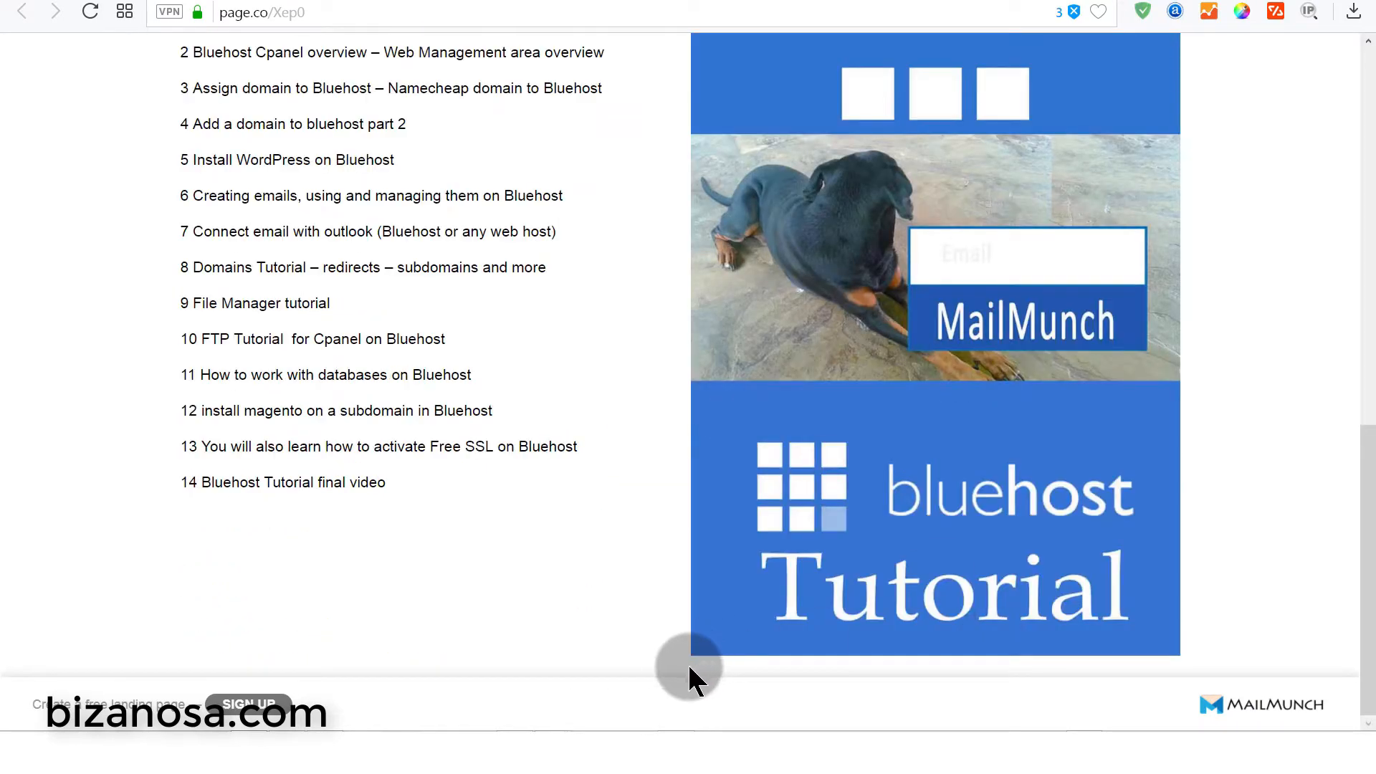
{"action": "scroll", "coordinate": [689, 667], "scroll_direction": "up", "scroll_amount": 10}
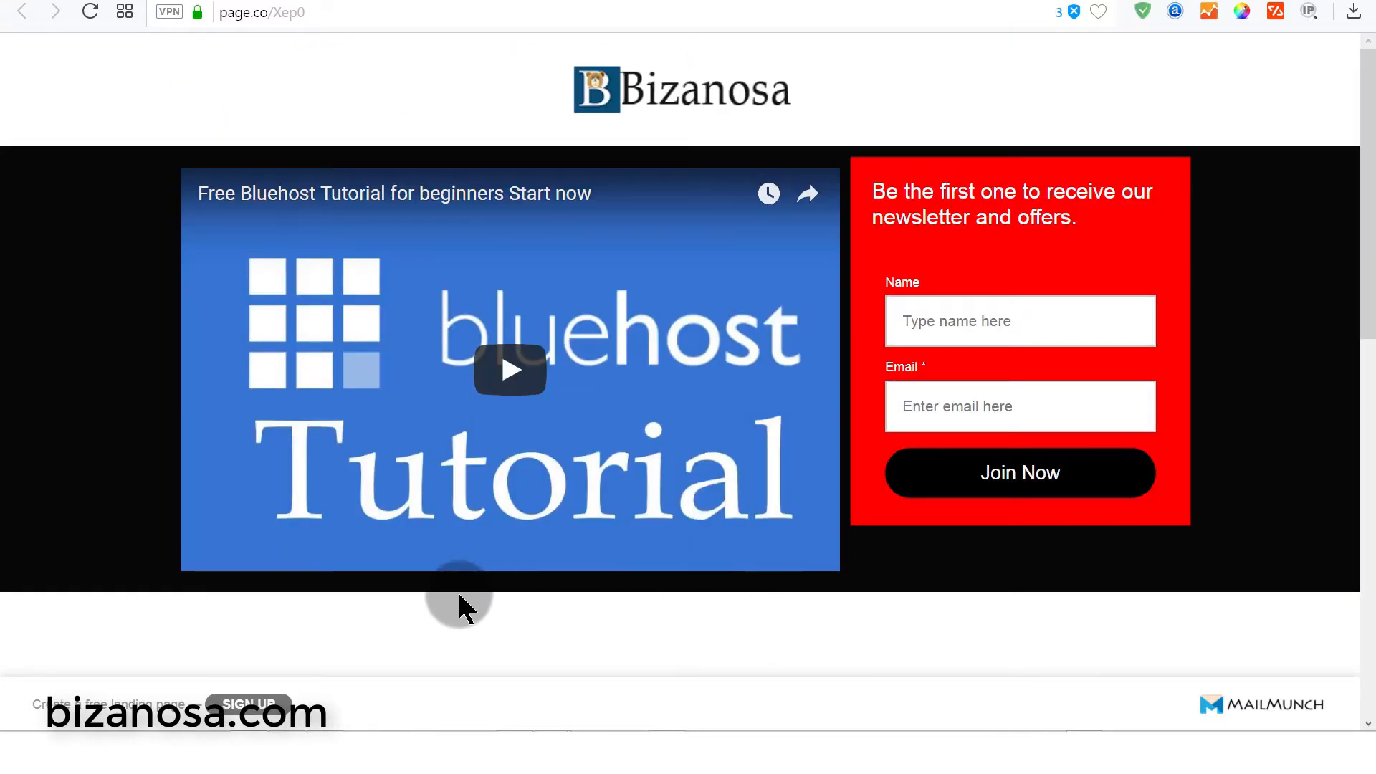
{"action": "scroll", "coordinate": [590, 606], "scroll_direction": "down", "scroll_amount": 5}
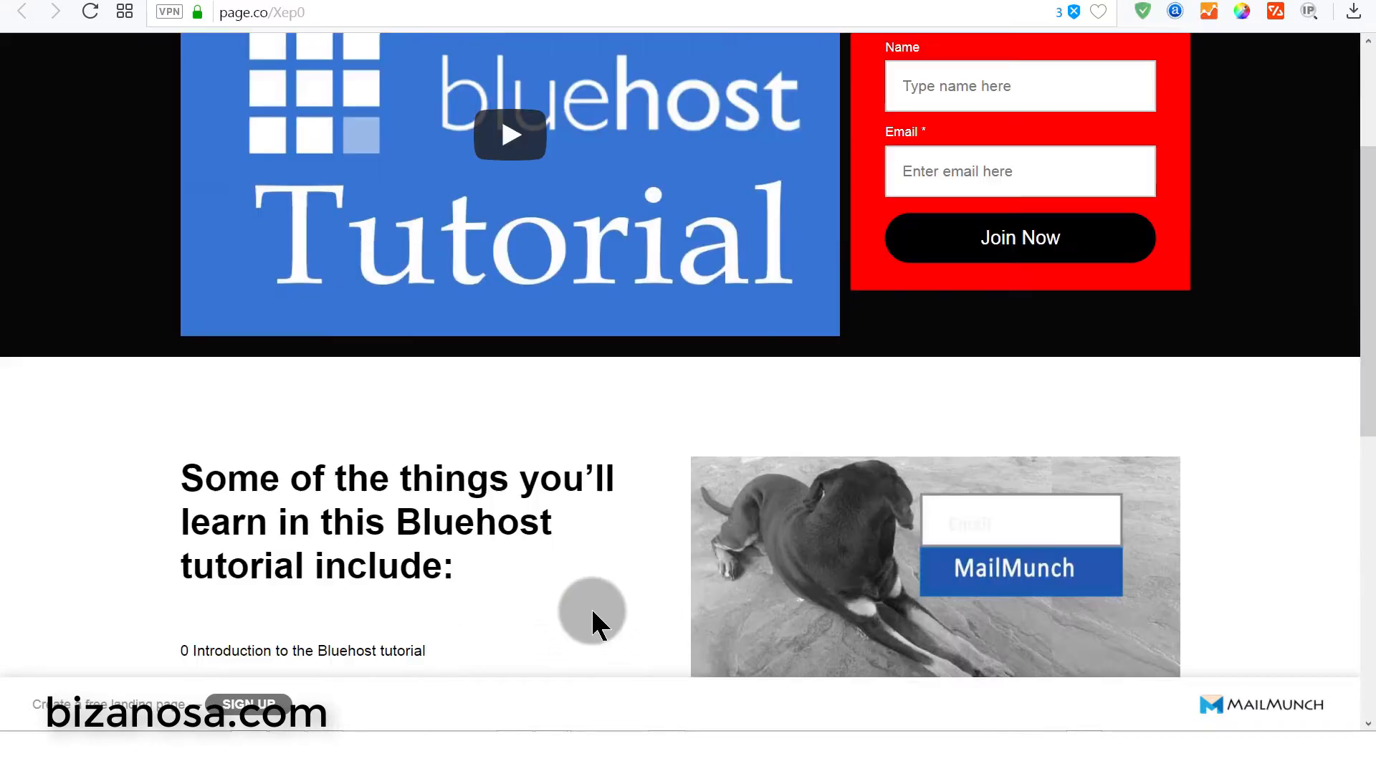
{"action": "scroll", "coordinate": [453, 315], "scroll_direction": "up", "scroll_amount": 3}
{"action": "scroll", "coordinate": [403, 380], "scroll_direction": "up", "scroll_amount": 3}
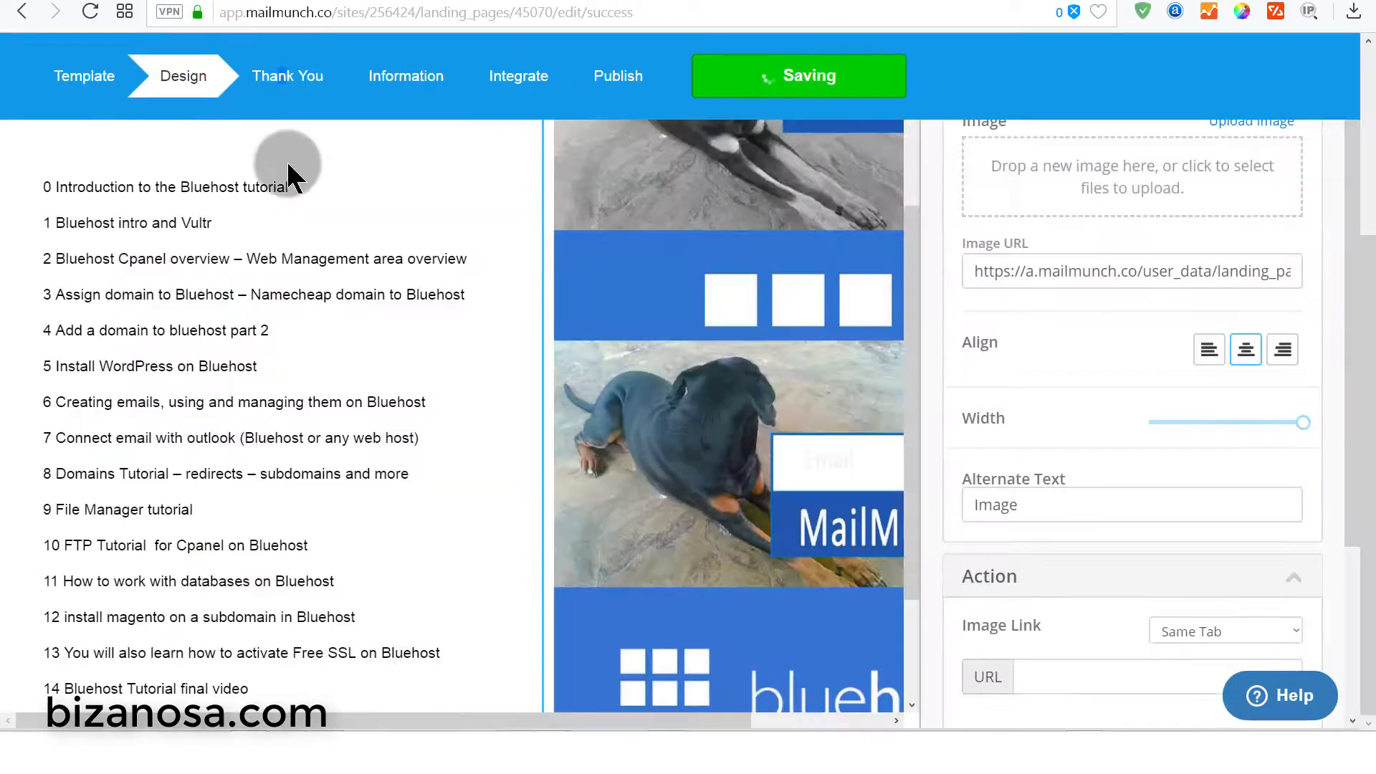
- Reopen the landing page design, and copy the title "Free Bluehost Tutorial" from the bizanosa.com tutorial page
{"action": "left_click", "coordinate": [288, 159]}
{"action": "left_click", "coordinate": [168, 132]}
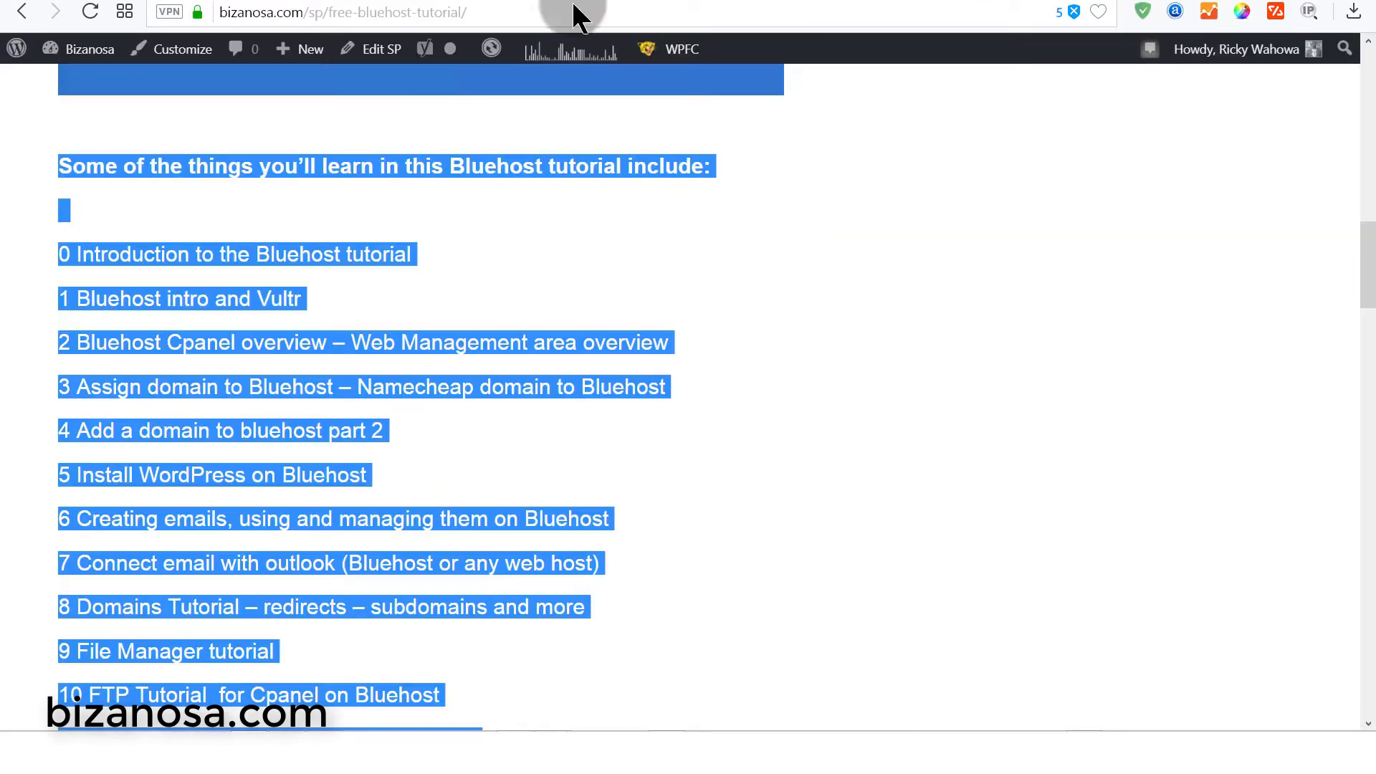
{"action": "left_click", "coordinate": [370, 257]}
{"action": "scroll", "coordinate": [459, 261], "scroll_direction": "up", "scroll_amount": 15}
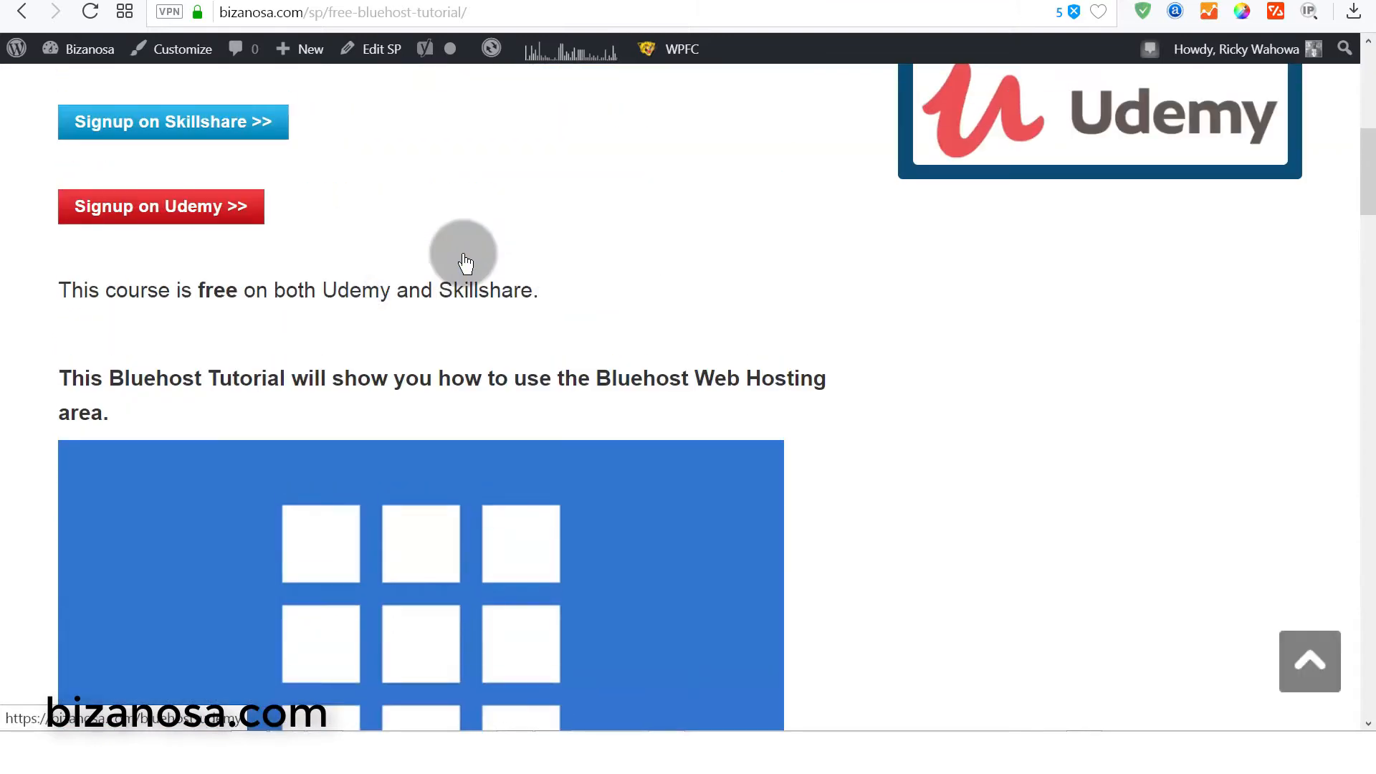
{"action": "scroll", "coordinate": [464, 263], "scroll_direction": "up", "scroll_amount": 3}
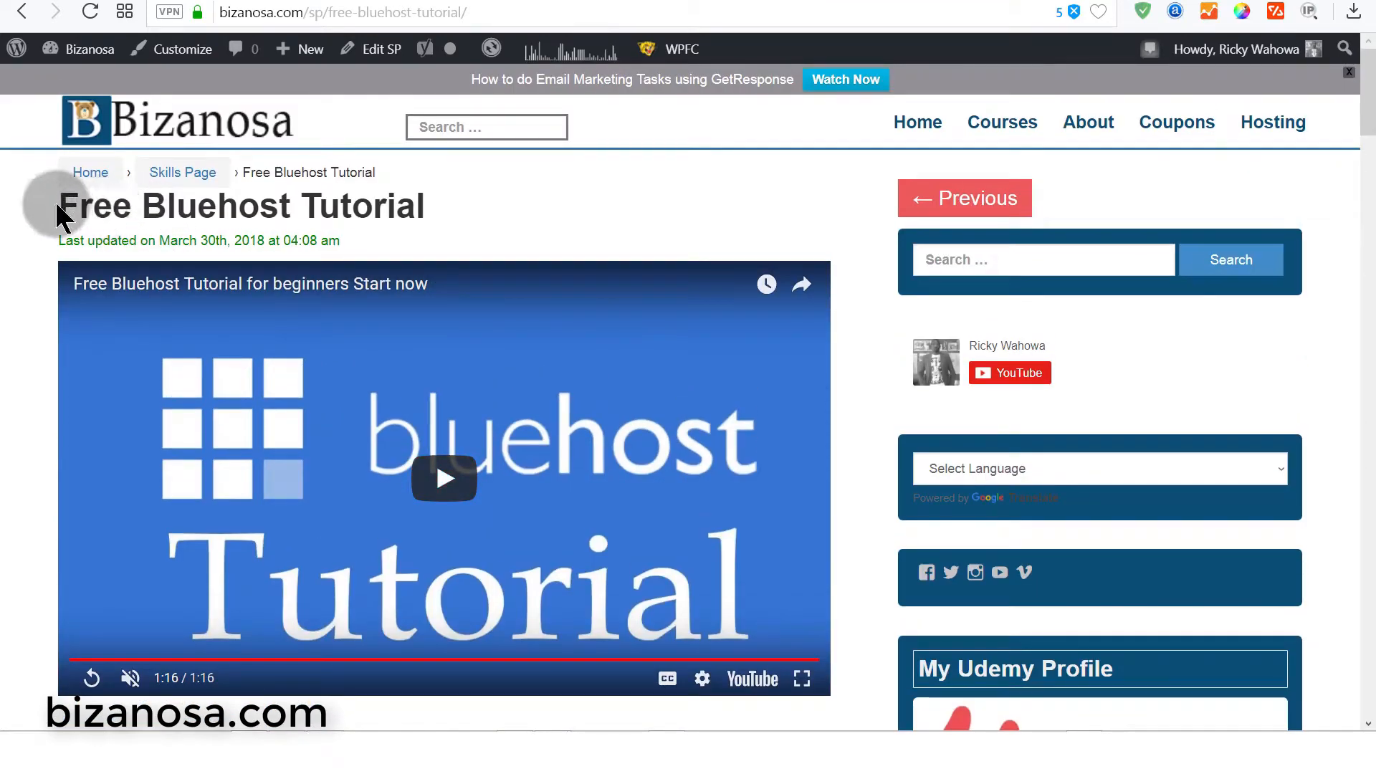
{"action": "left_click_drag", "start_coordinate": [61, 214], "coordinate": [393, 208]}
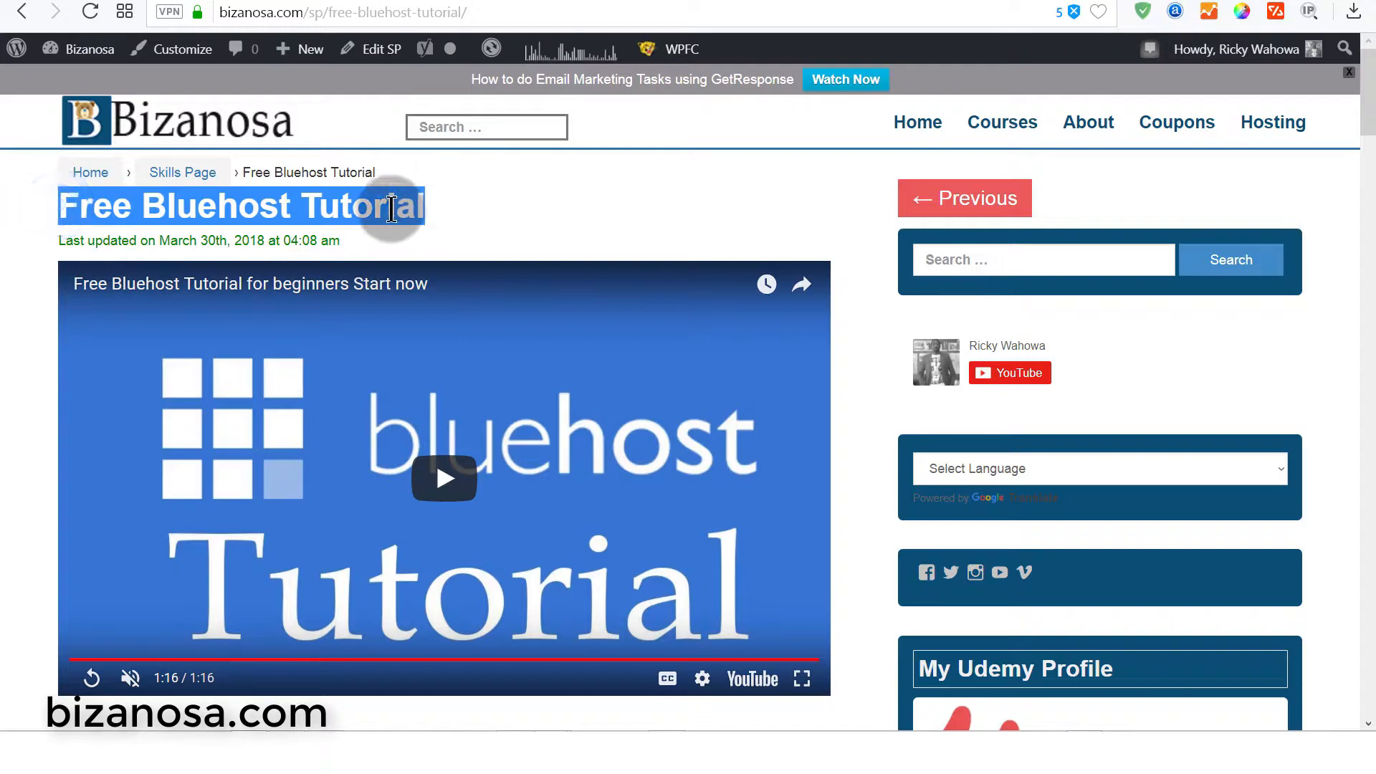
- Return to the MailMunch design and add a text block directly below the video in the black row
{"action": "left_click", "coordinate": [220, 0]}
{"action": "scroll", "coordinate": [508, 387], "scroll_direction": "down", "scroll_amount": 6}
{"action": "scroll", "coordinate": [475, 401], "scroll_direction": "up", "scroll_amount": 5}
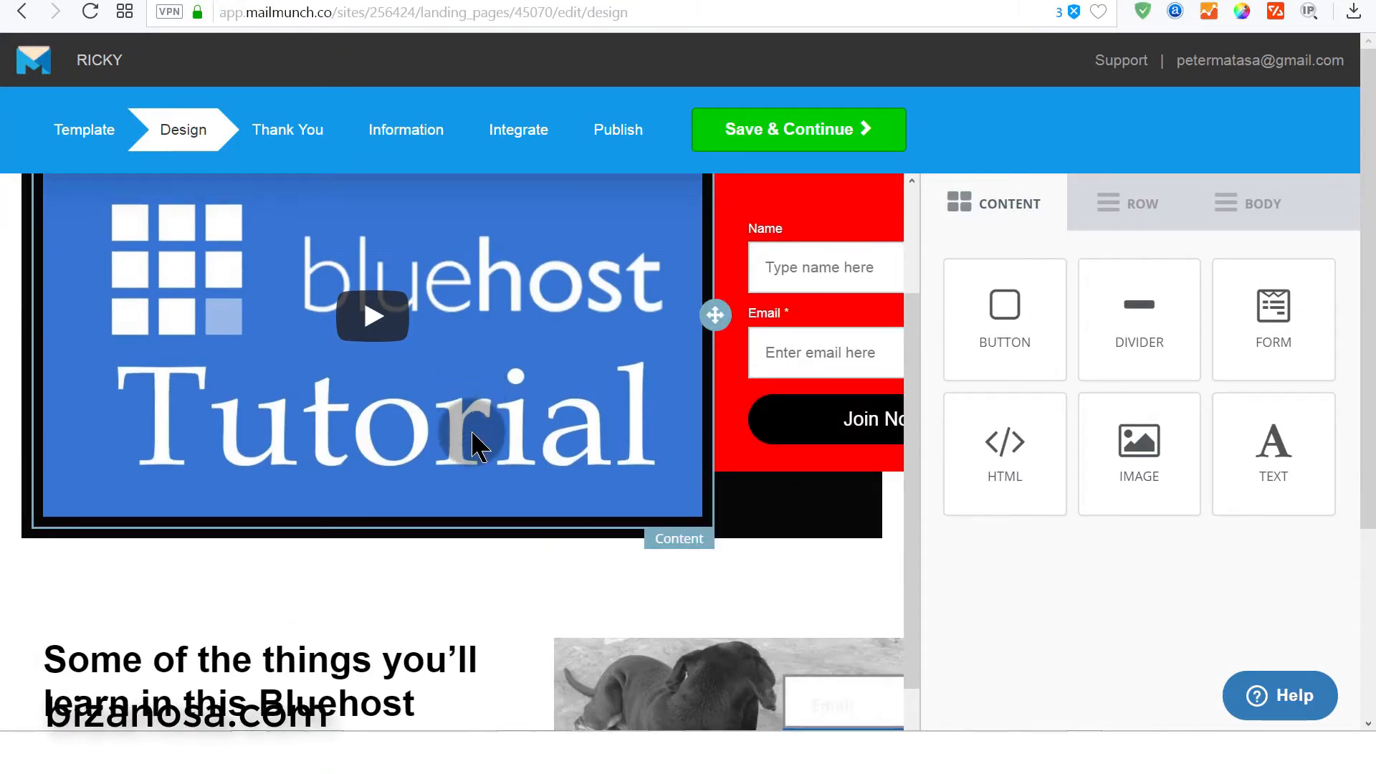
{"action": "left_click", "coordinate": [436, 531]}
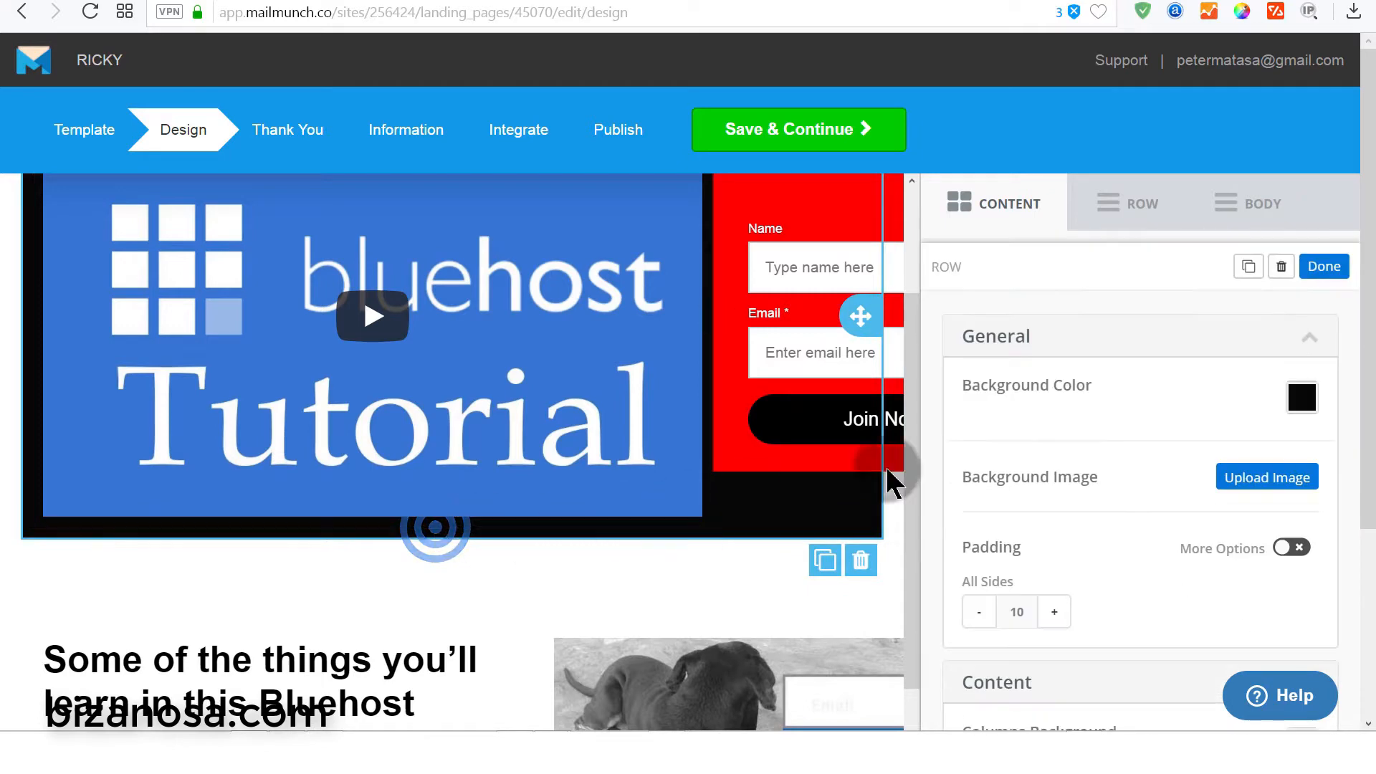
{"action": "left_click", "coordinate": [990, 191]}
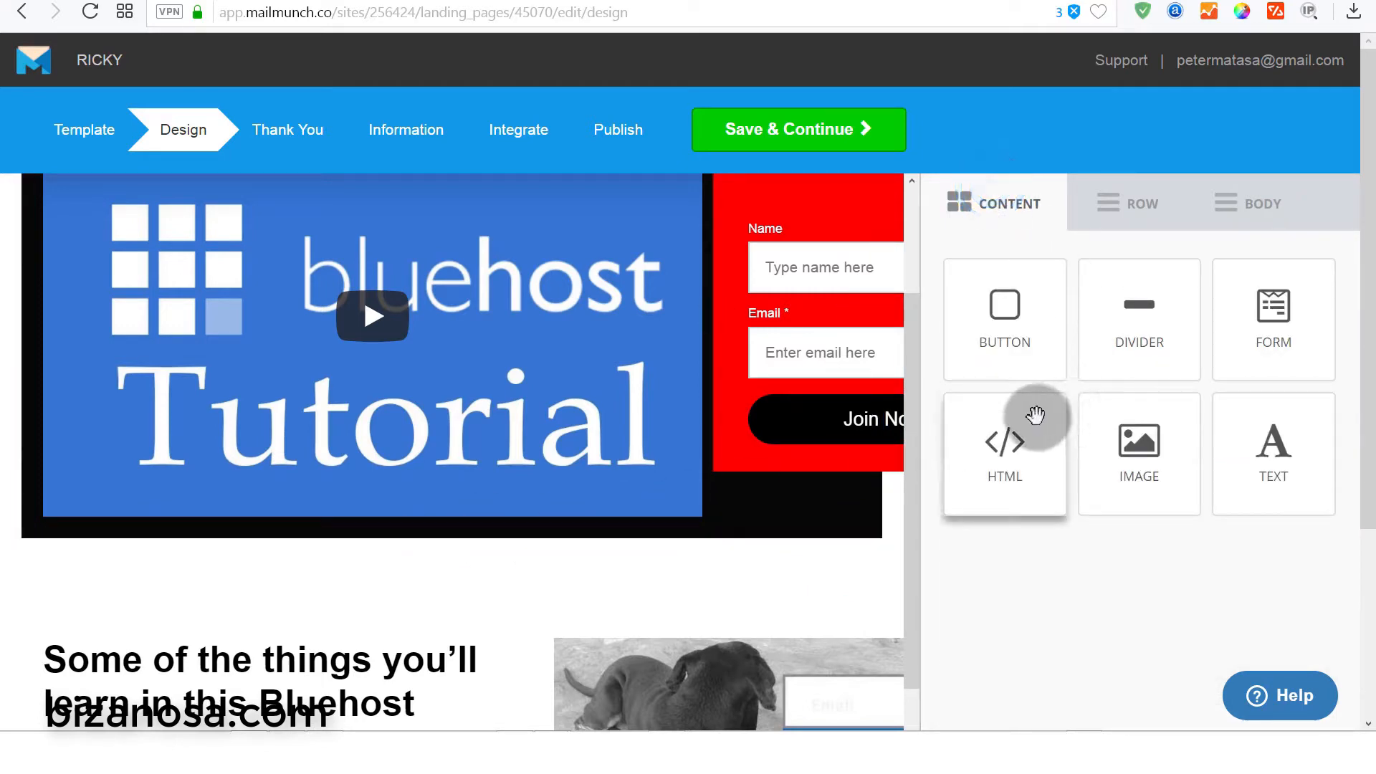
{"action": "left_click_drag", "start_coordinate": [1299, 466], "coordinate": [363, 545]}
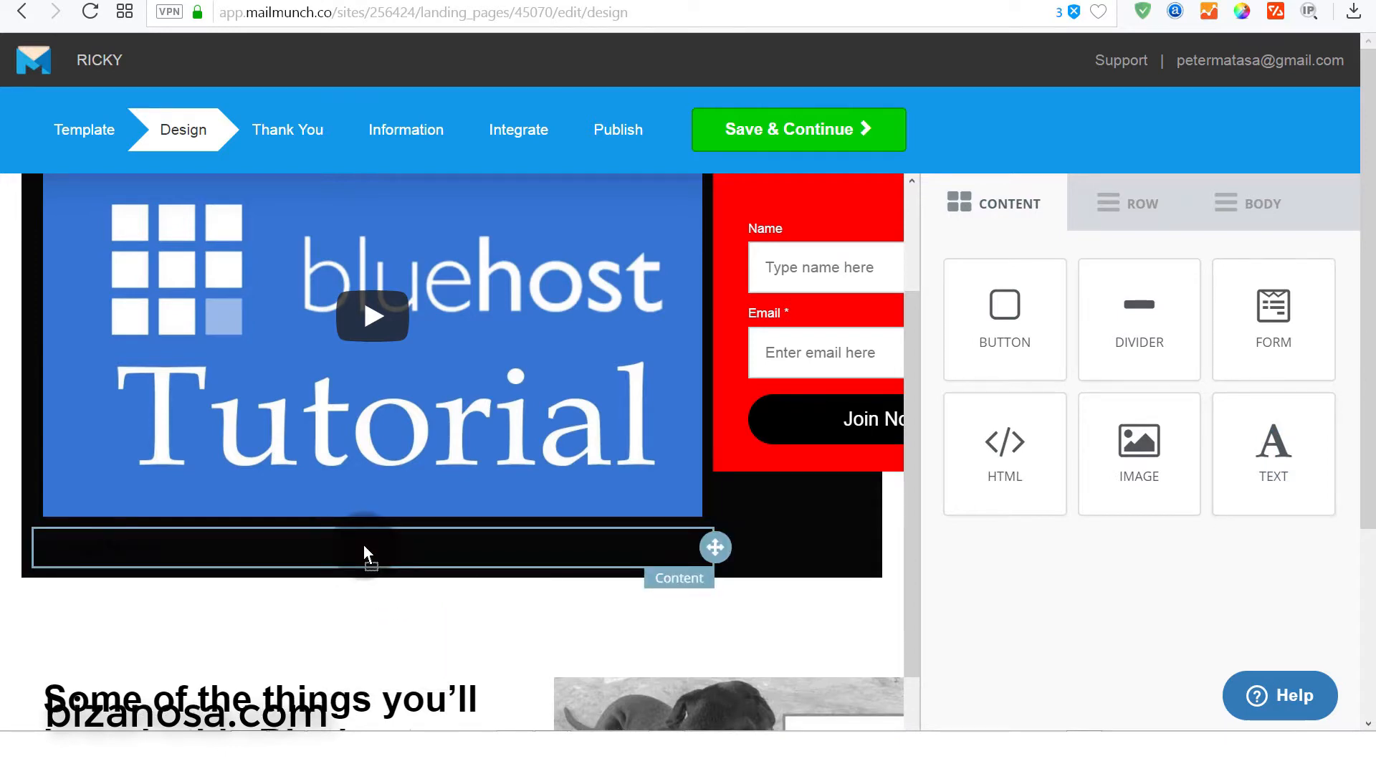
- Color the new text block's placeholder text white and replace it with "Free Bluehost Tutorial"
{"action": "left_click", "coordinate": [402, 543]}
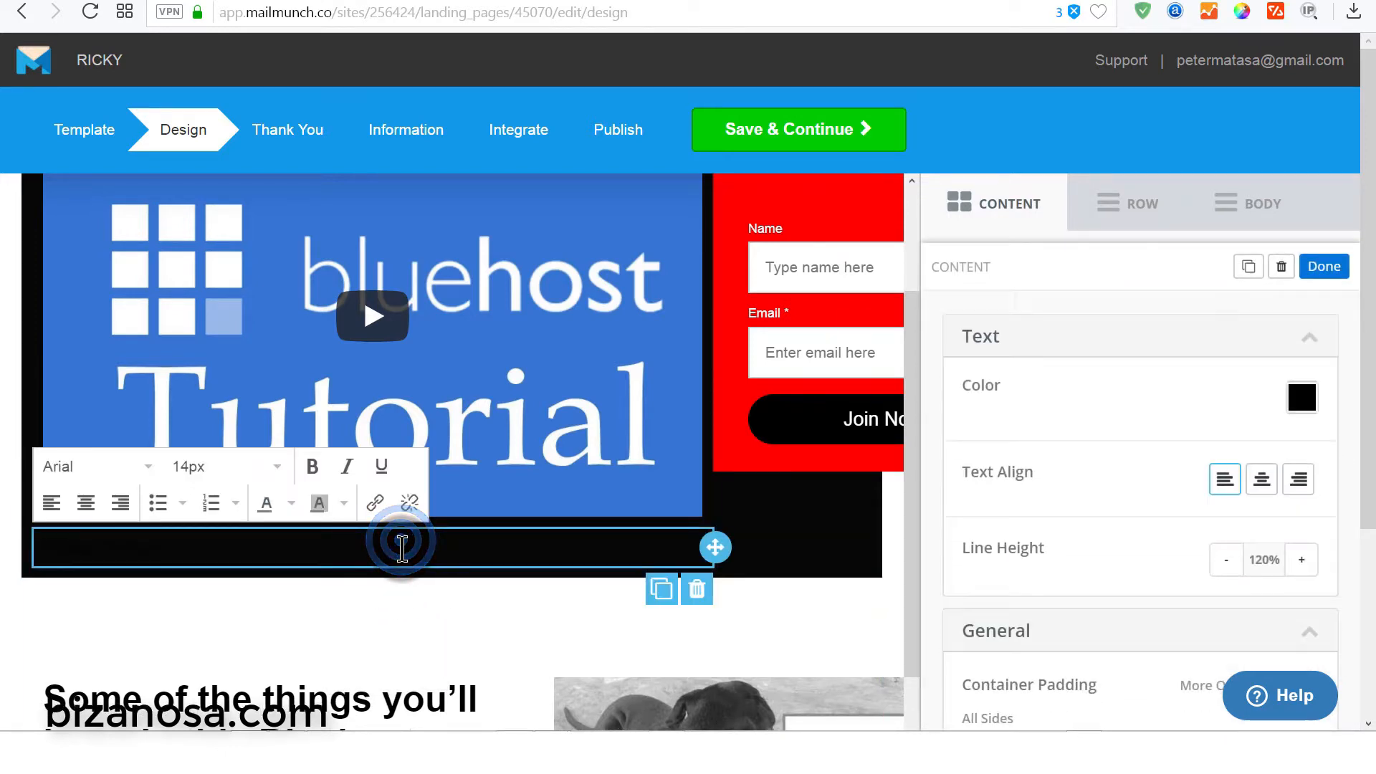
{"action": "left_click_drag", "start_coordinate": [275, 553], "coordinate": [43, 567]}
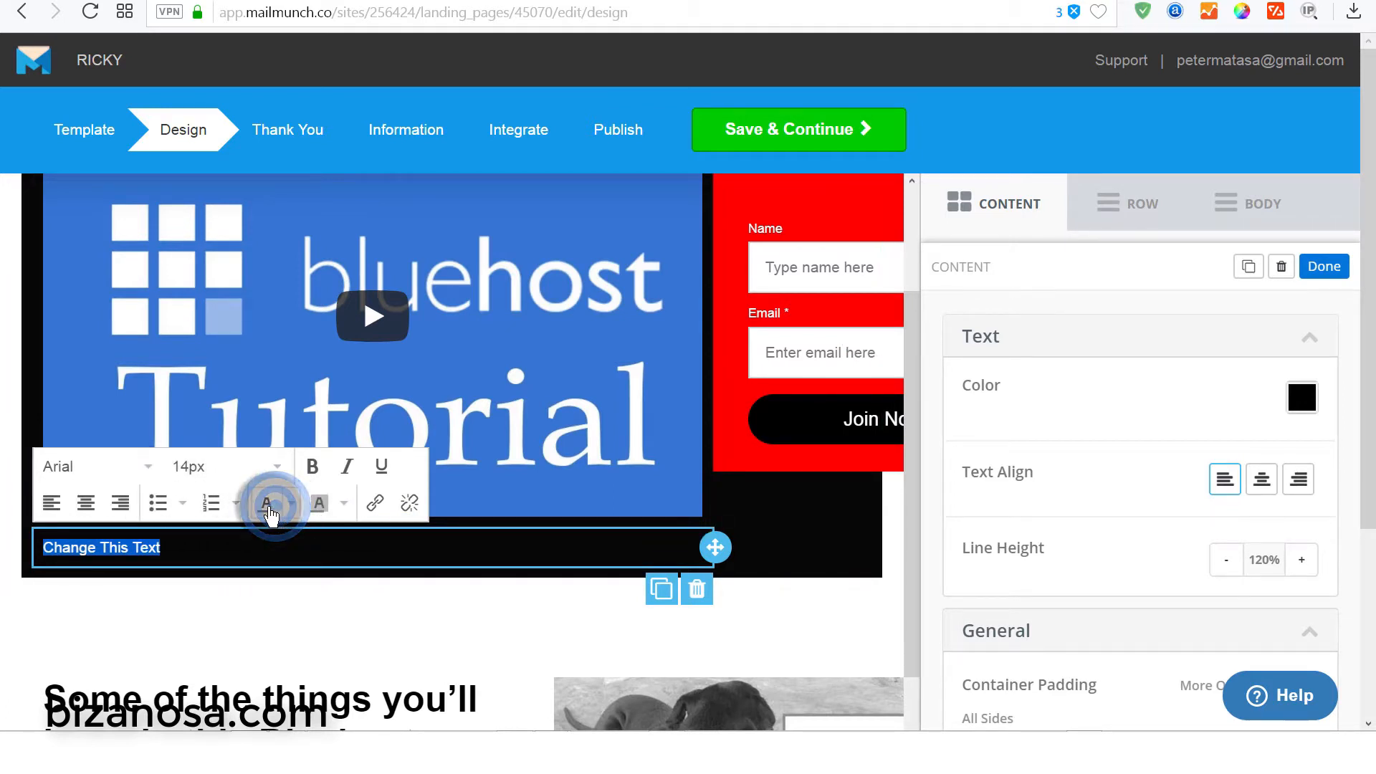
{"action": "left_click", "coordinate": [288, 507]}
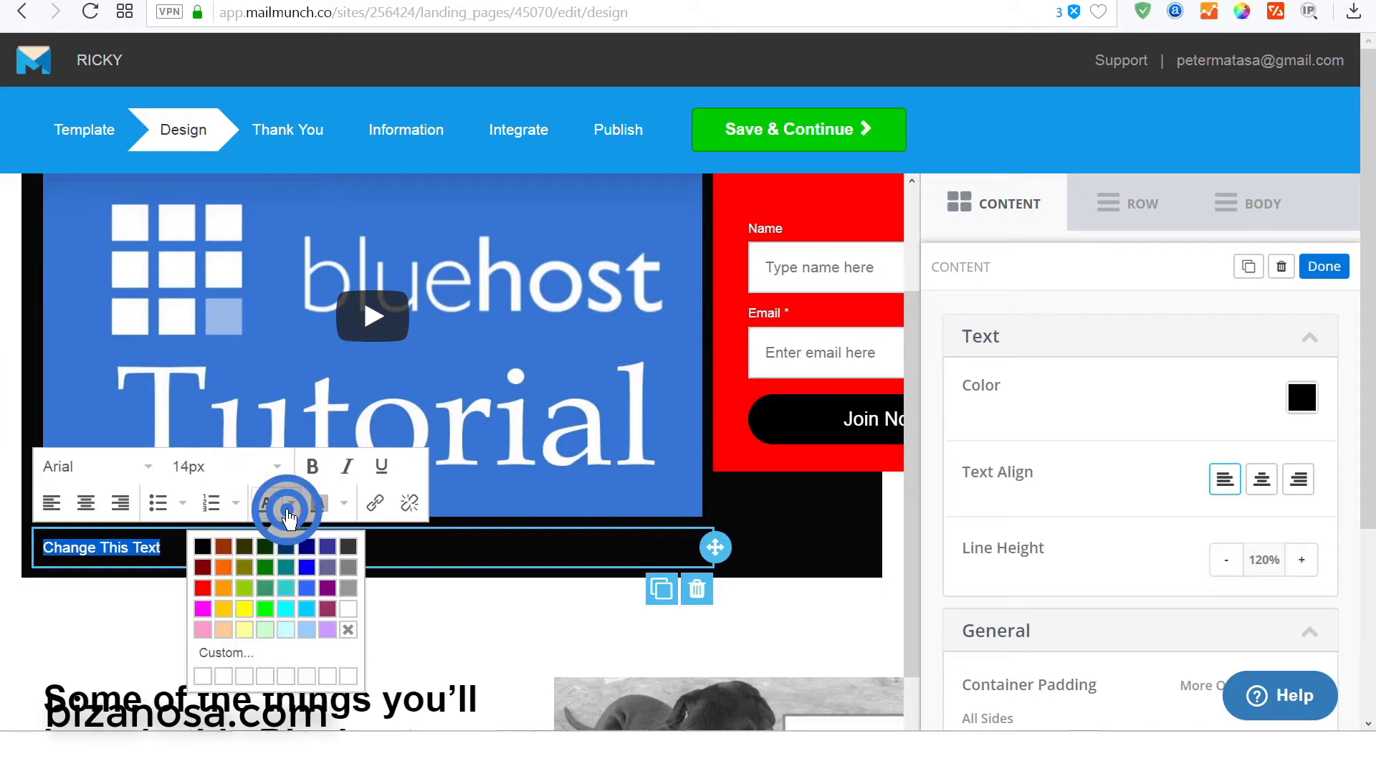
{"action": "left_click", "coordinate": [348, 609]}
{"action": "left_click", "coordinate": [184, 553]}
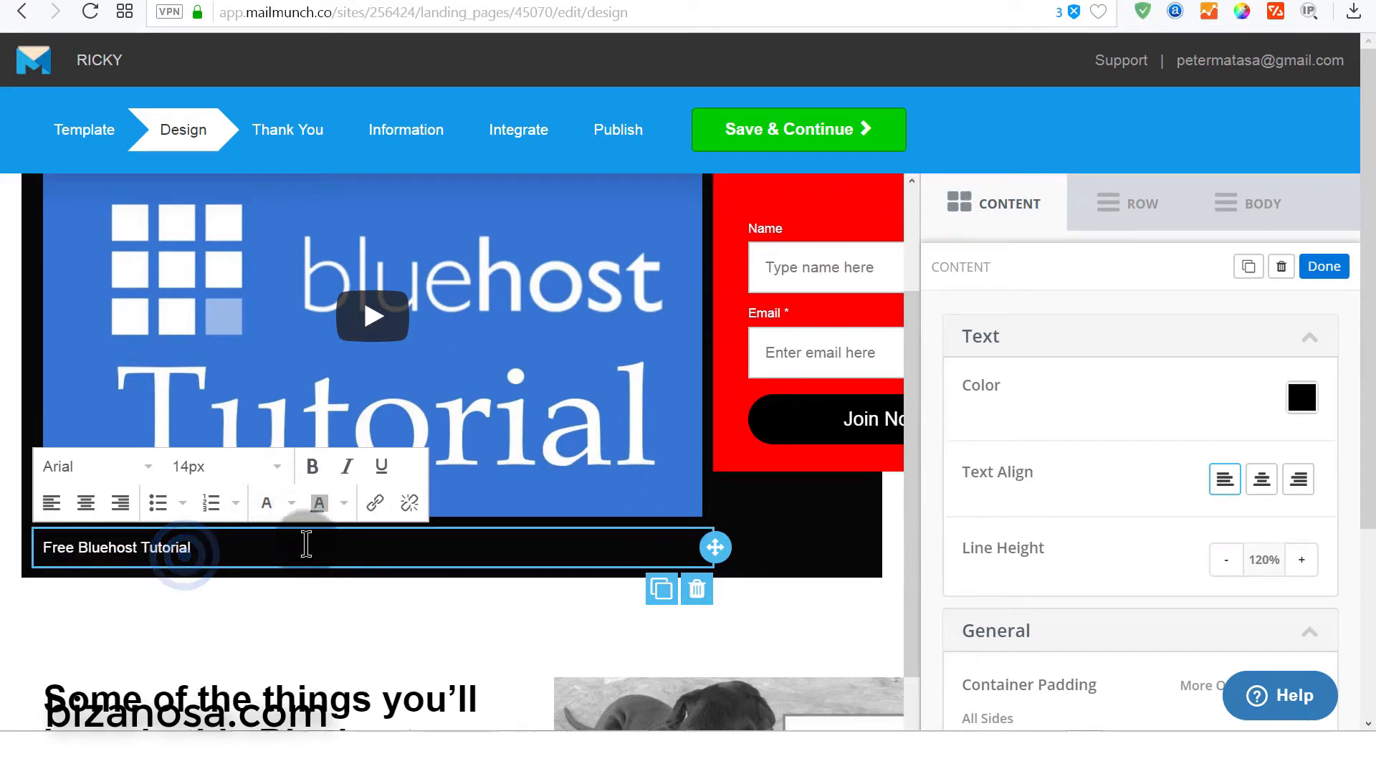
- Set the "Free Bluehost Tutorial" text below the video to 36px and make it bold
{"action": "left_click_drag", "start_coordinate": [211, 548], "coordinate": [56, 539]}
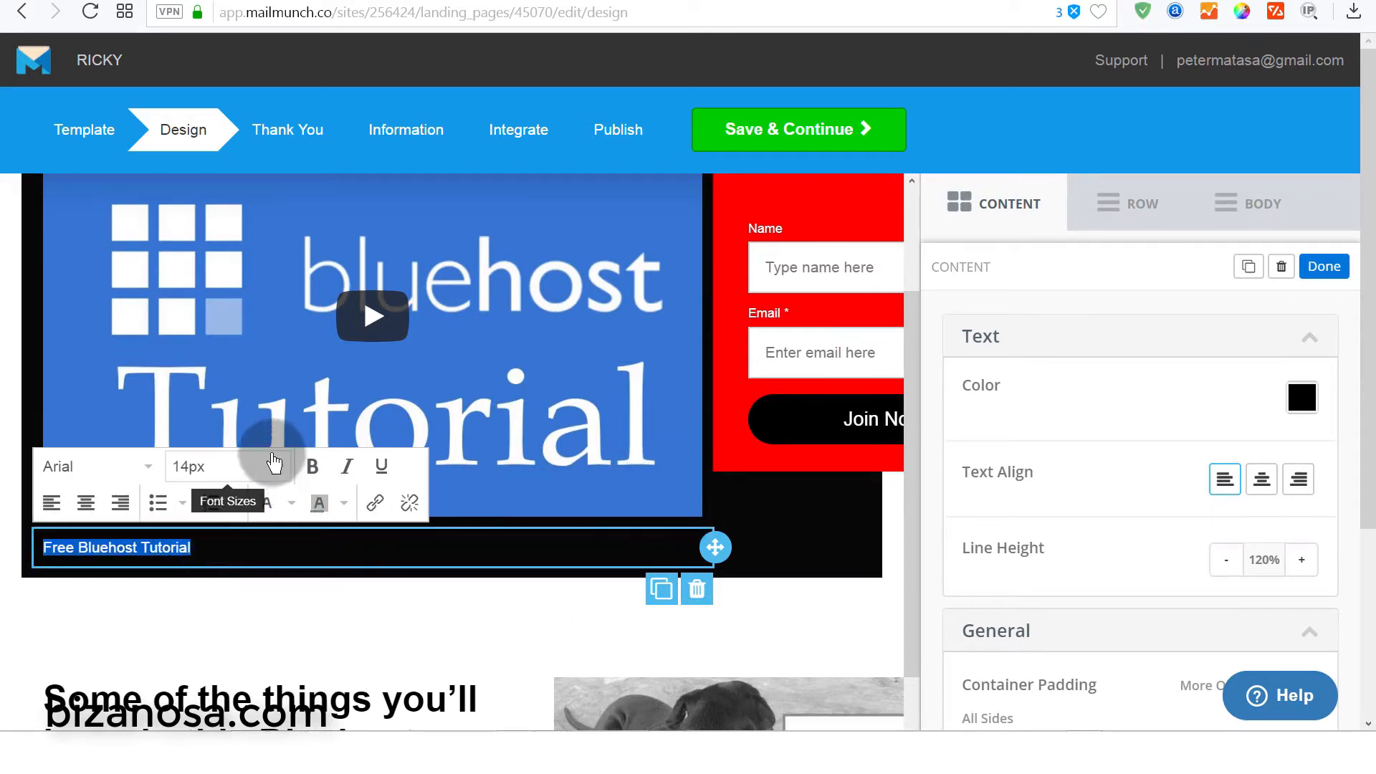
{"action": "left_click", "coordinate": [289, 473]}
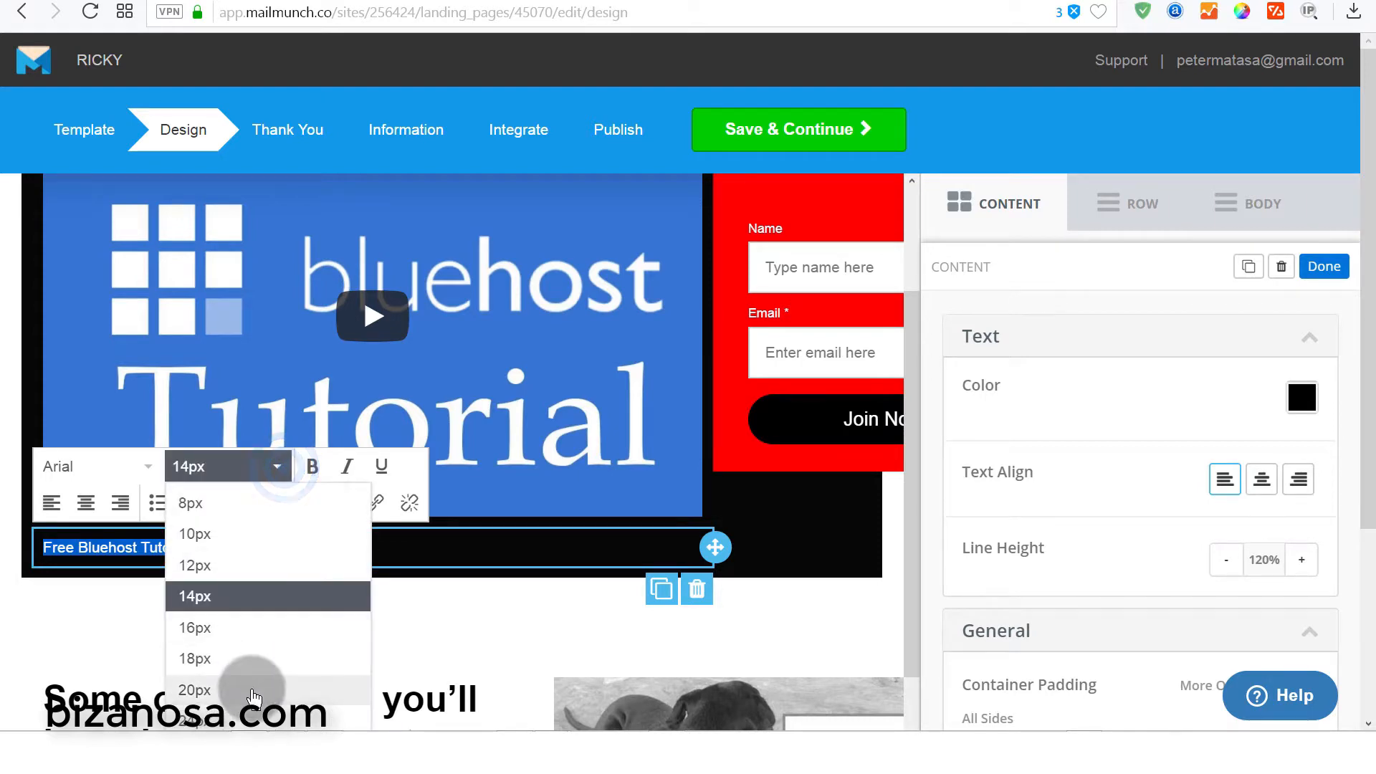
{"action": "scroll", "coordinate": [252, 695], "scroll_direction": "down", "scroll_amount": 4}
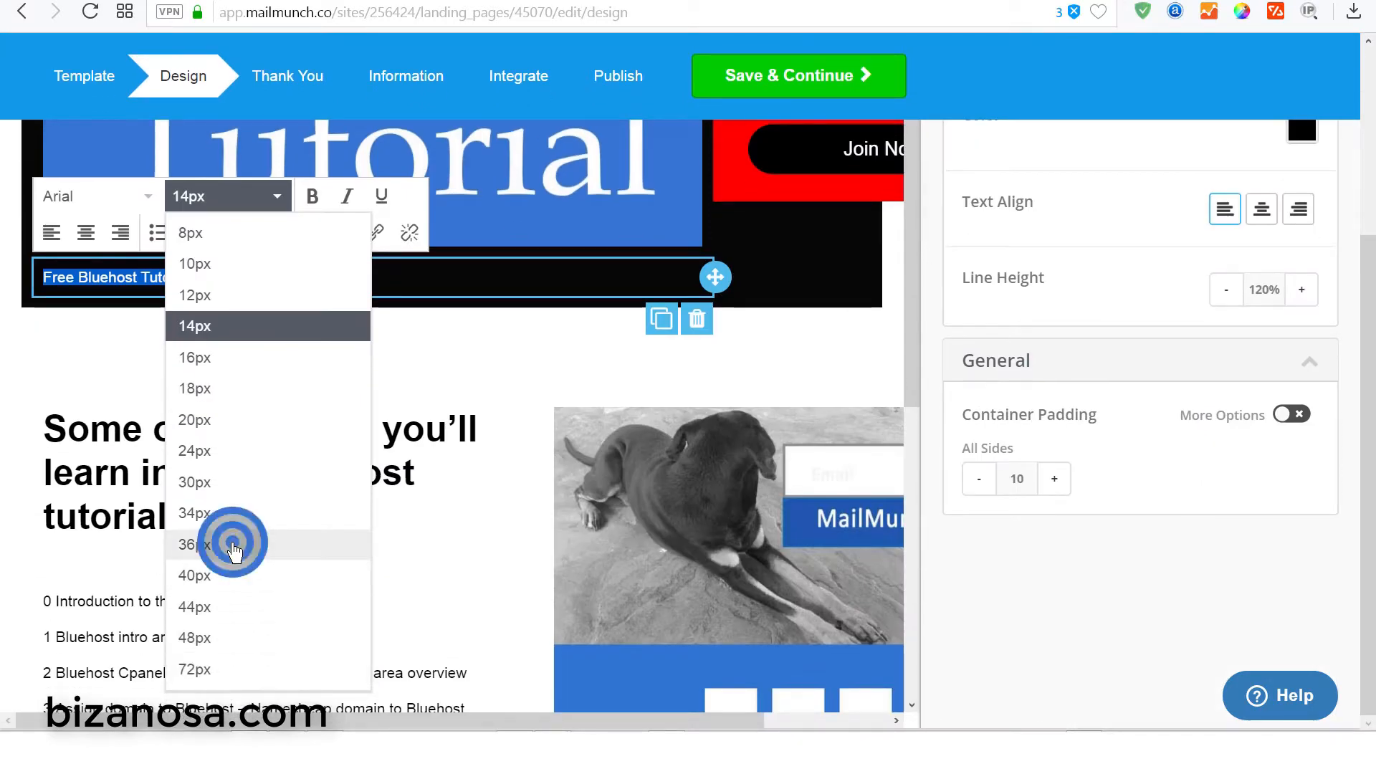
{"action": "left_click", "coordinate": [233, 547]}
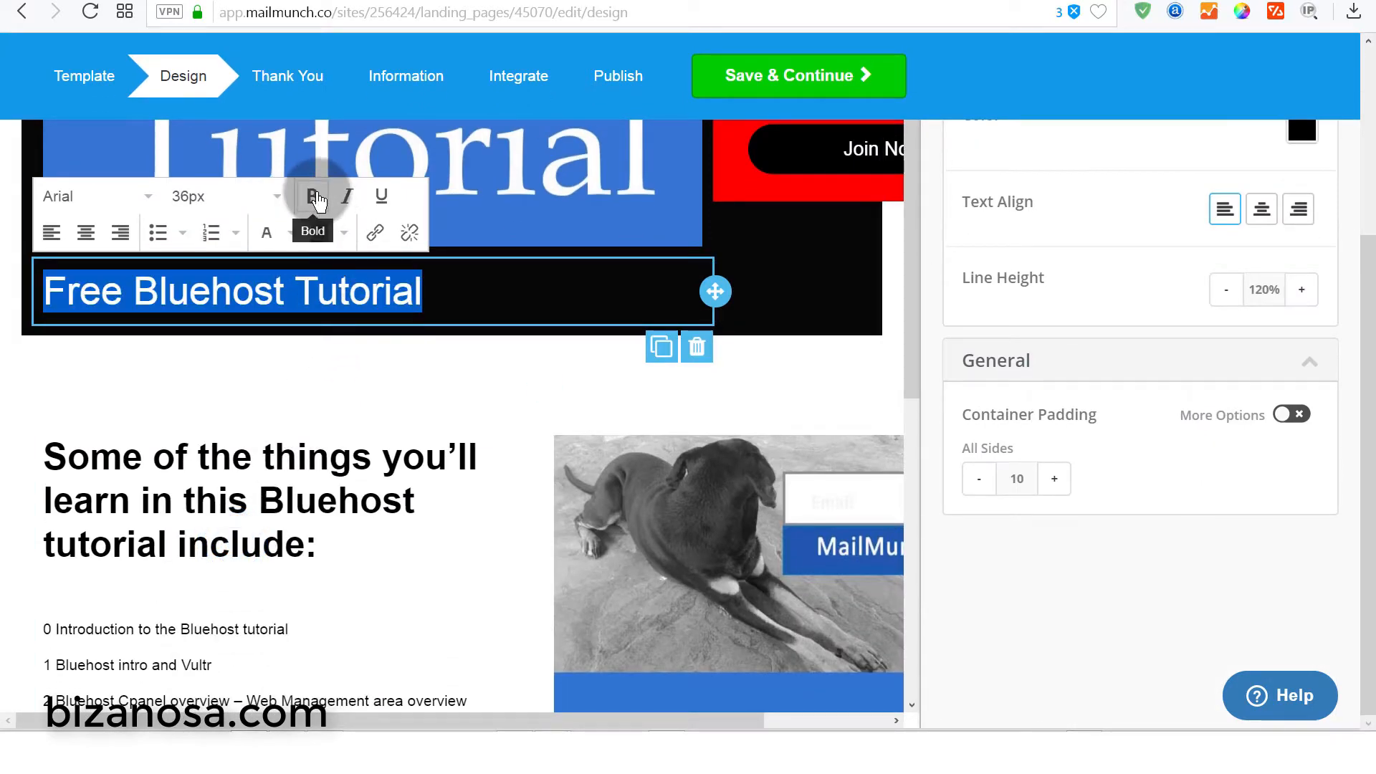
{"action": "left_click", "coordinate": [315, 197]}
{"action": "left_click", "coordinate": [498, 291]}
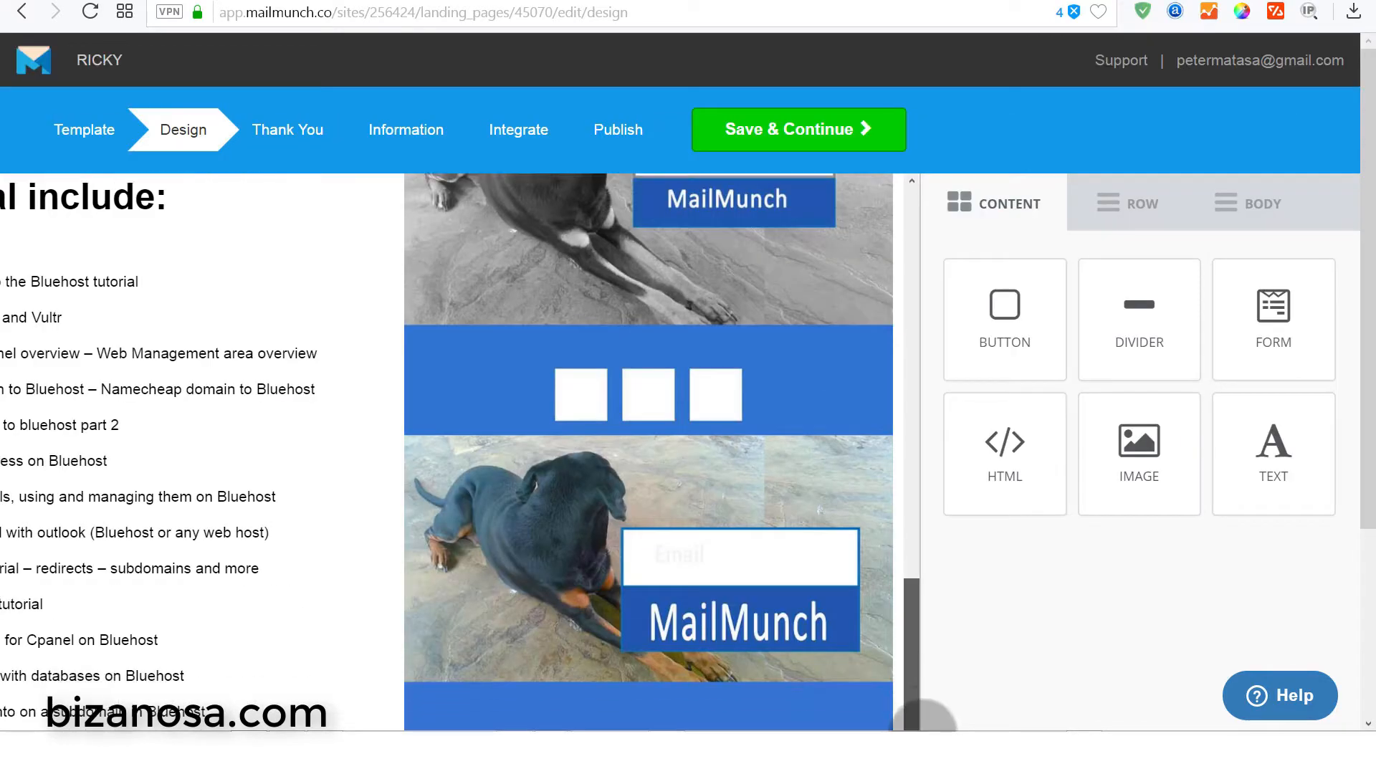
{"action": "left_click_drag", "start_coordinate": [920, 723], "coordinate": [793, 533]}
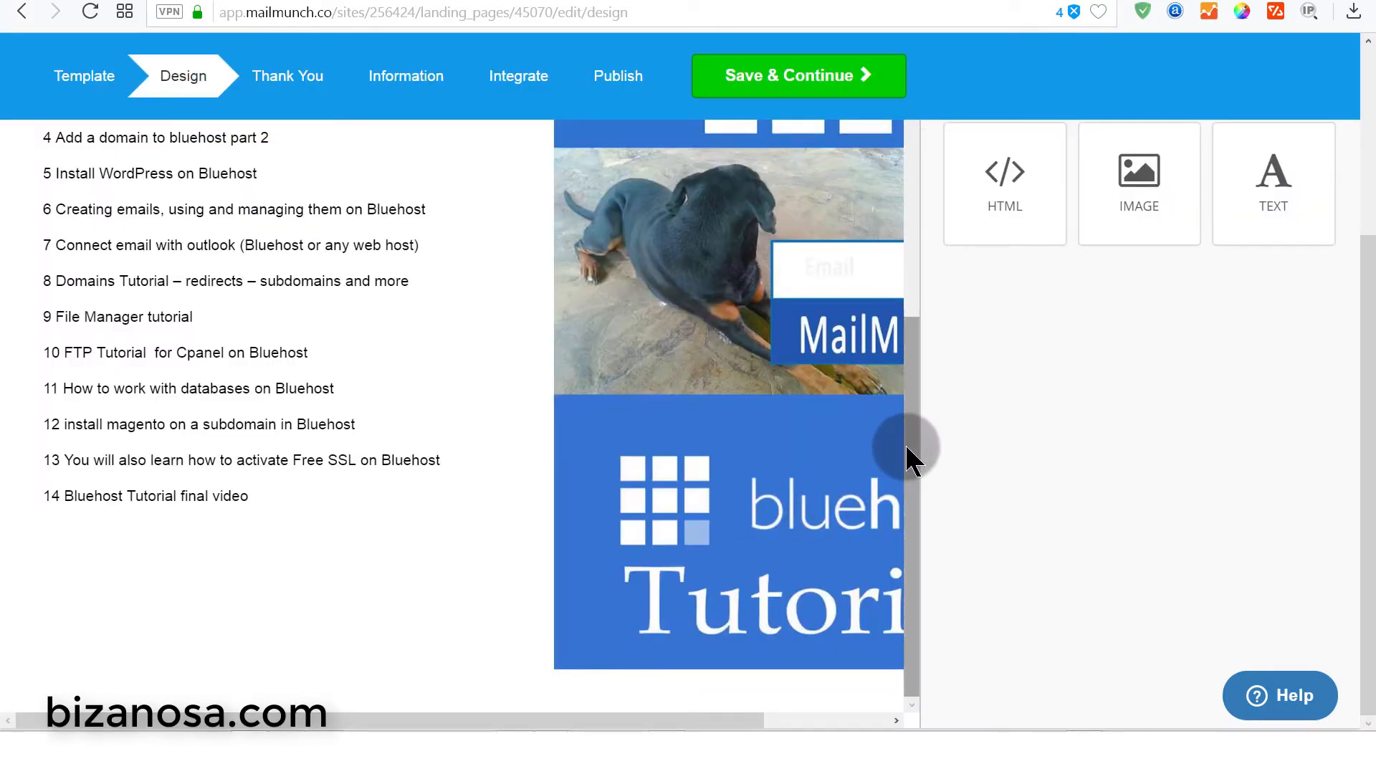
- Add a row with two equal columns below the lesson list and tall image at the end of the page
{"action": "left_click_drag", "start_coordinate": [911, 434], "coordinate": [908, 491]}
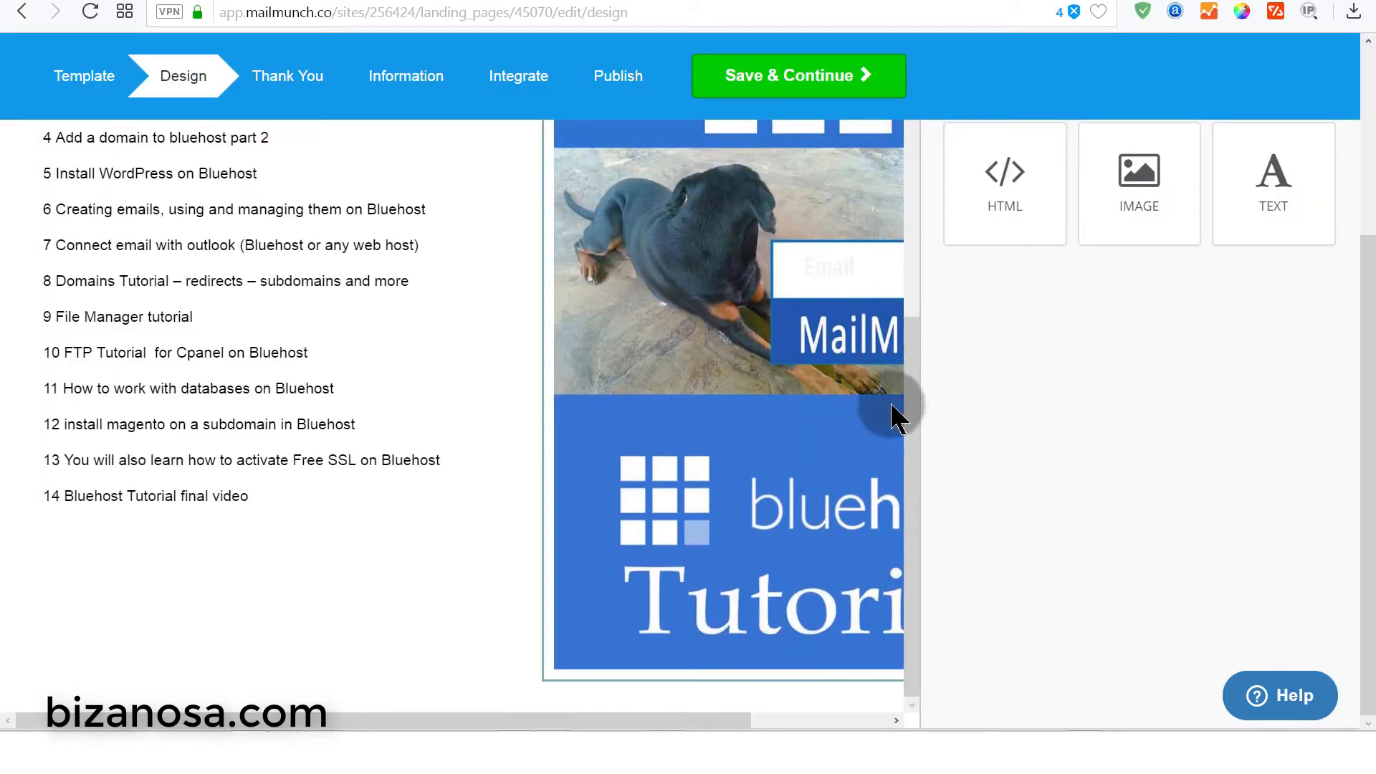
{"action": "left_click_drag", "start_coordinate": [914, 424], "coordinate": [921, 102]}
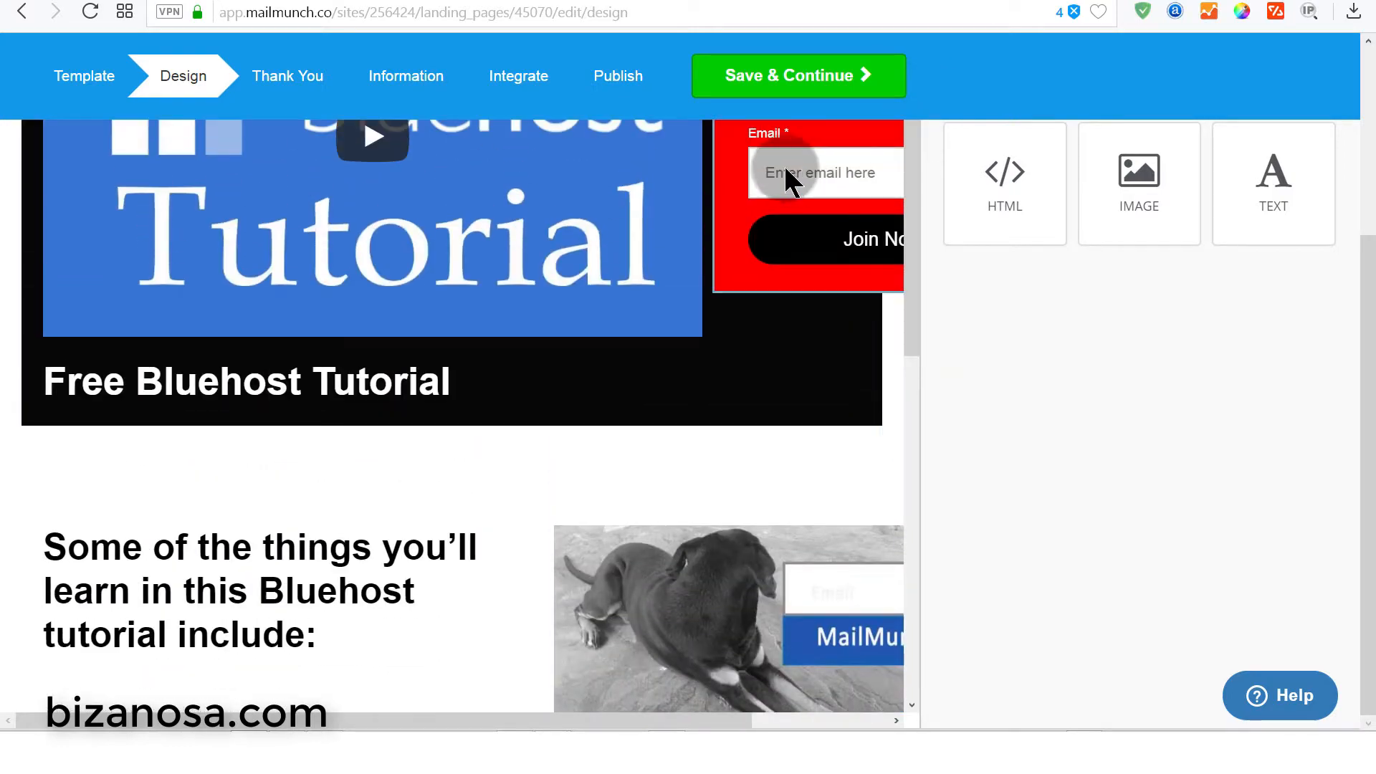
{"action": "left_click_drag", "start_coordinate": [915, 202], "coordinate": [918, 109]}
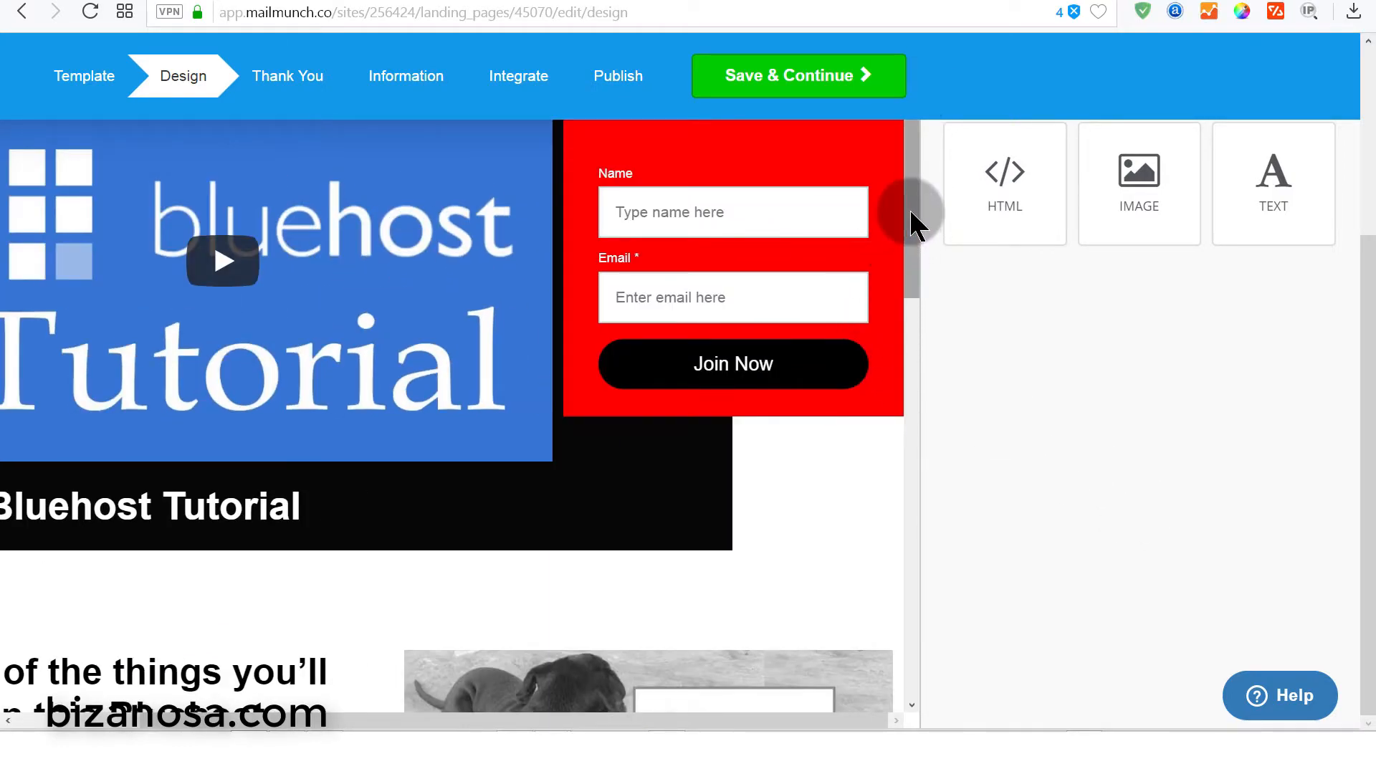
{"action": "left_click_drag", "start_coordinate": [910, 212], "coordinate": [912, 724]}
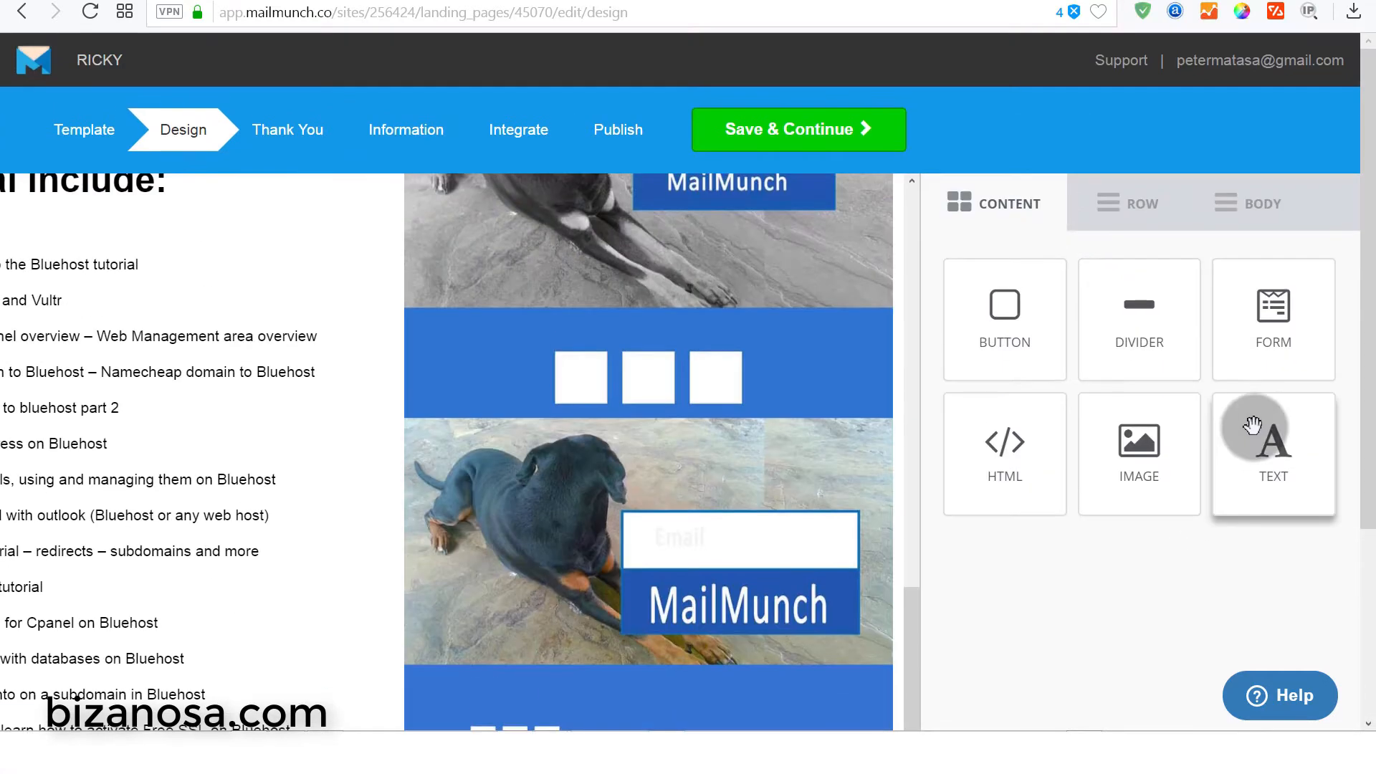
{"action": "left_click", "coordinate": [1017, 215]}
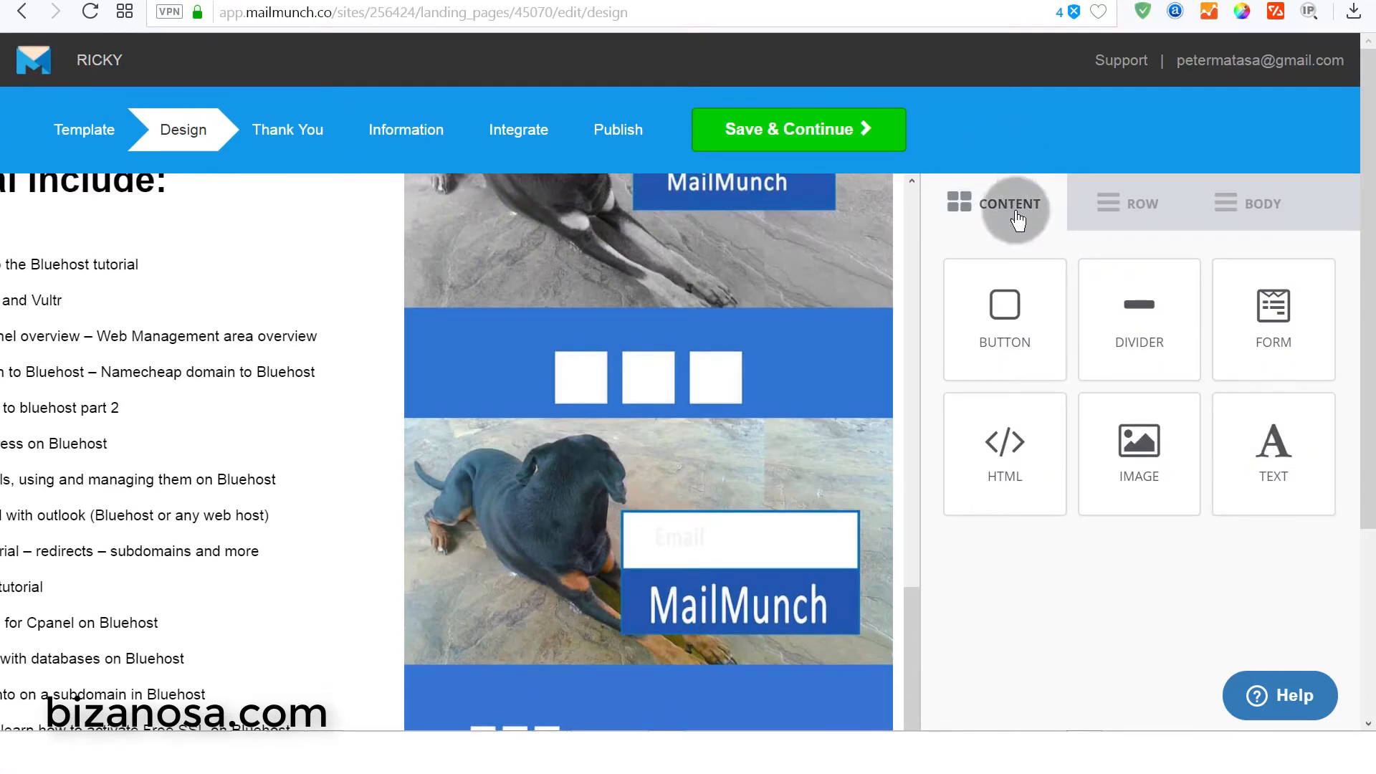
{"action": "left_click", "coordinate": [1113, 203]}
{"action": "scroll", "coordinate": [932, 532], "scroll_direction": "down", "scroll_amount": 3}
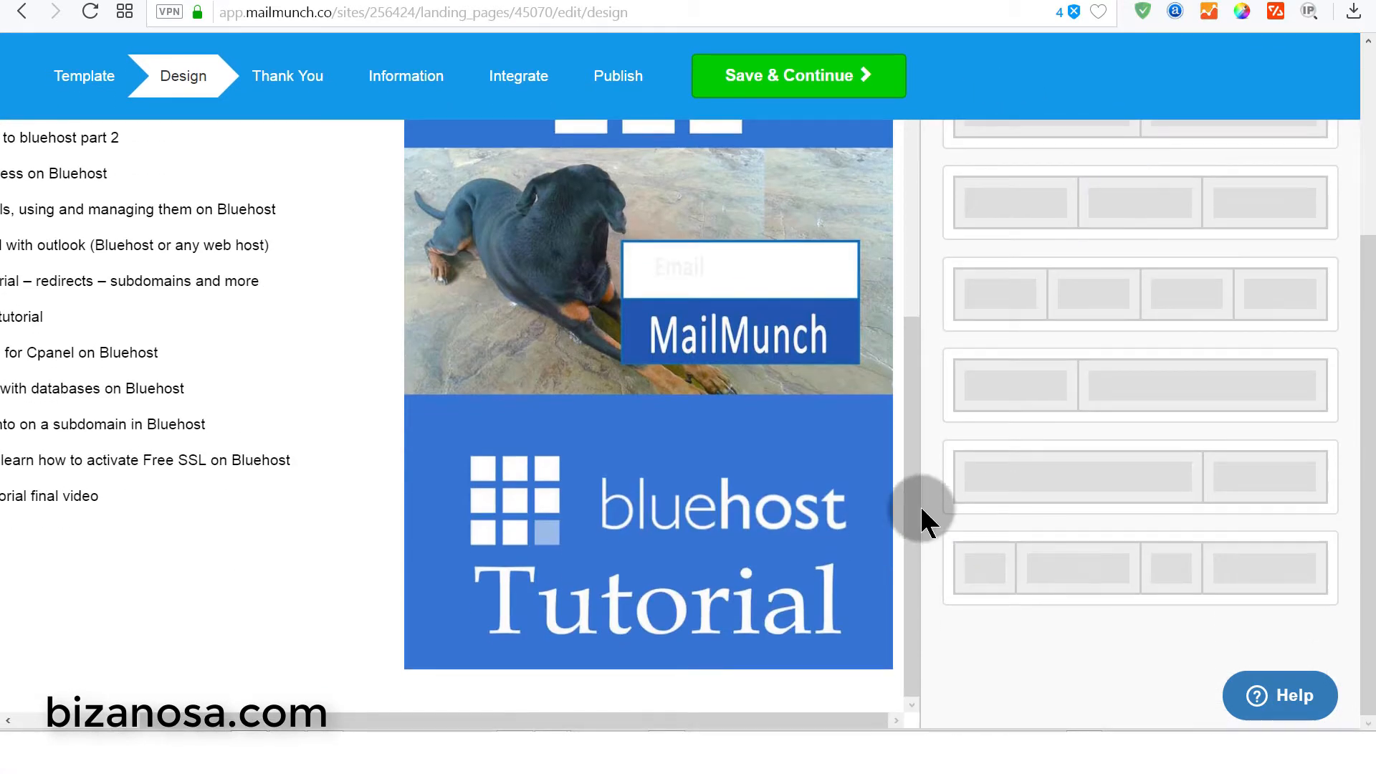
{"action": "left_click_drag", "start_coordinate": [1365, 385], "coordinate": [1365, 226]}
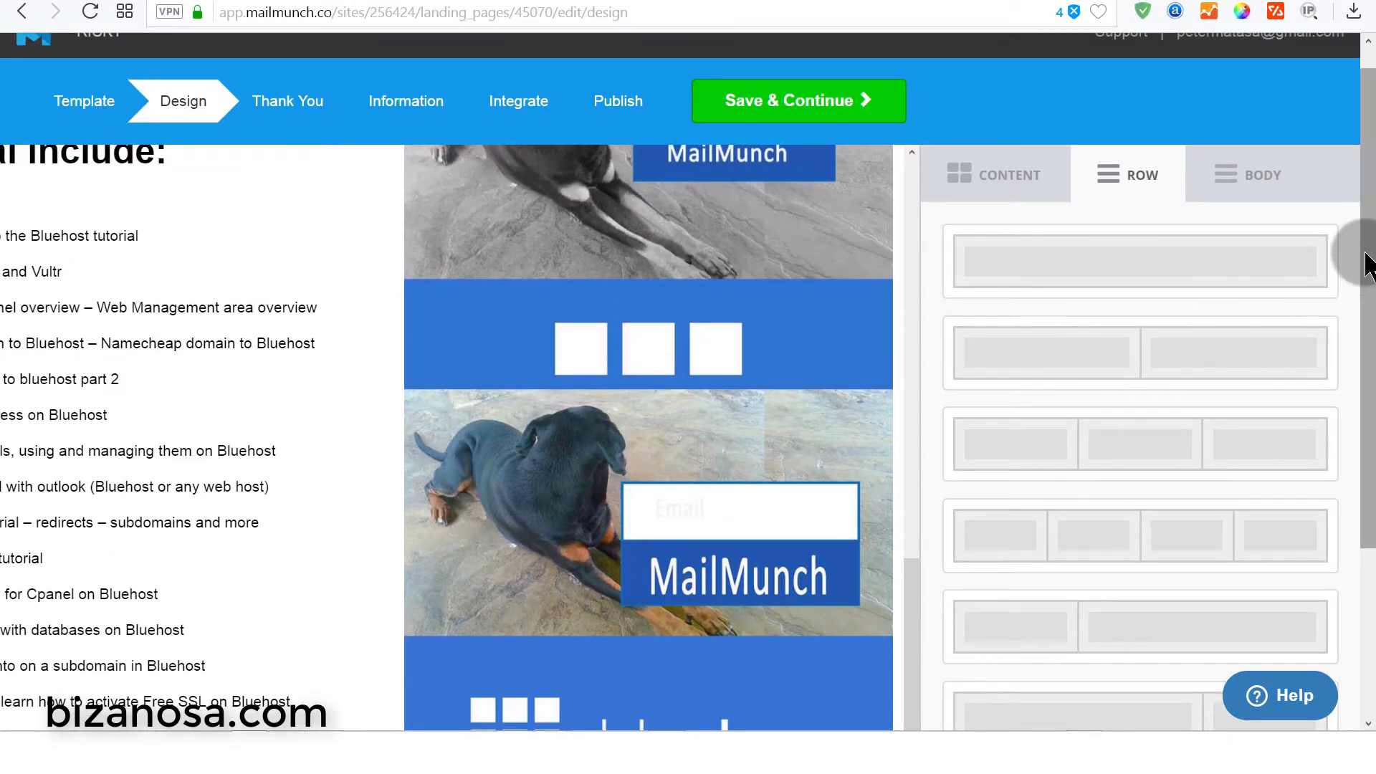
{"action": "left_click_drag", "start_coordinate": [1366, 262], "coordinate": [1366, 357]}
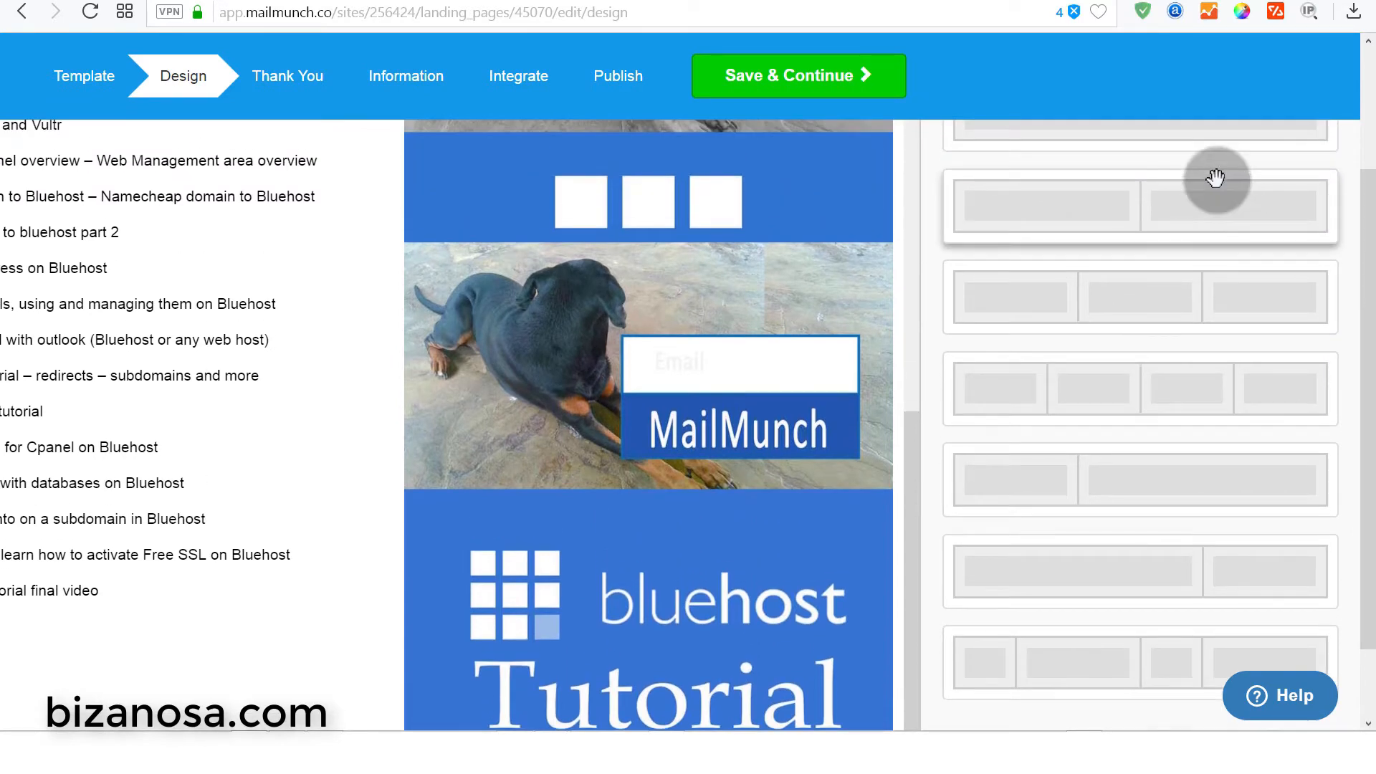
{"action": "left_click_drag", "start_coordinate": [1193, 205], "coordinate": [554, 696]}
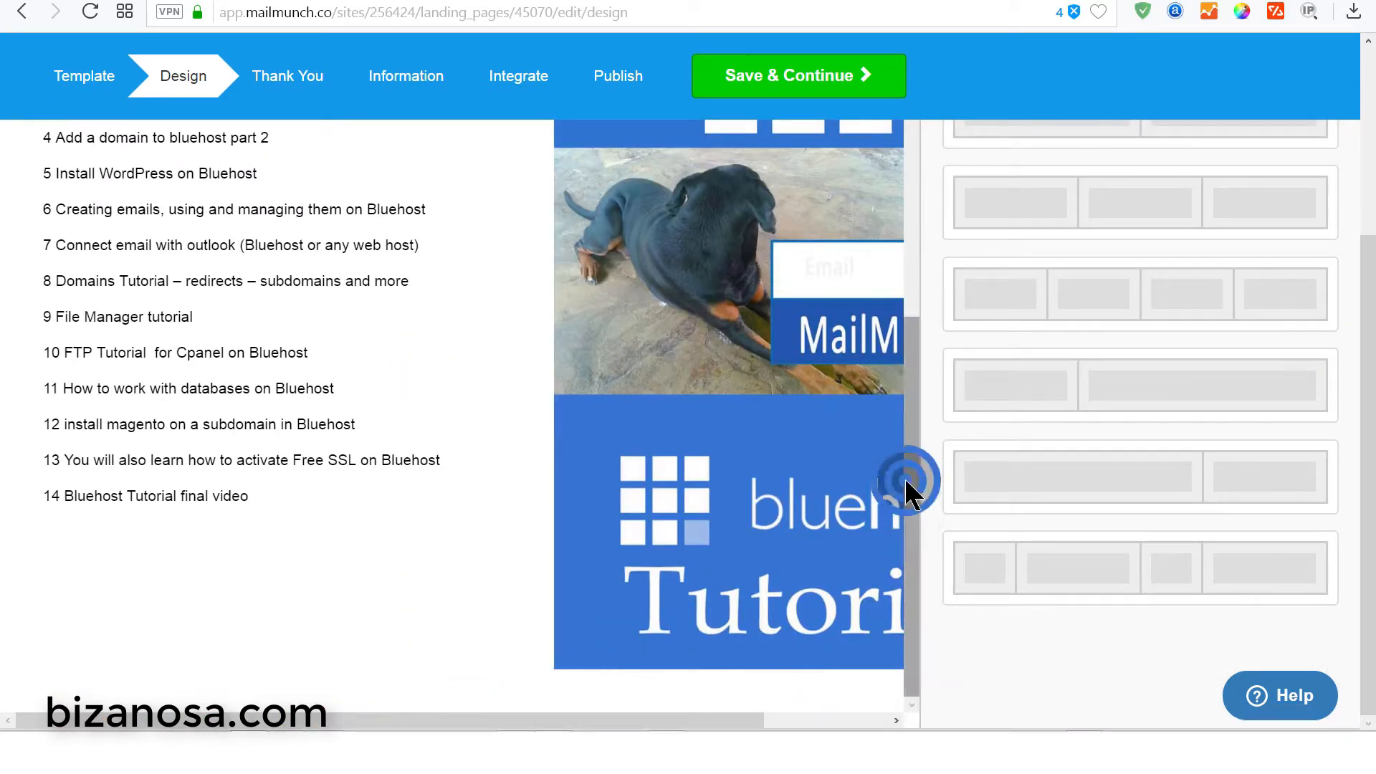
{"action": "left_click_drag", "start_coordinate": [906, 482], "coordinate": [905, 688]}
{"action": "left_click", "coordinate": [401, 649]}
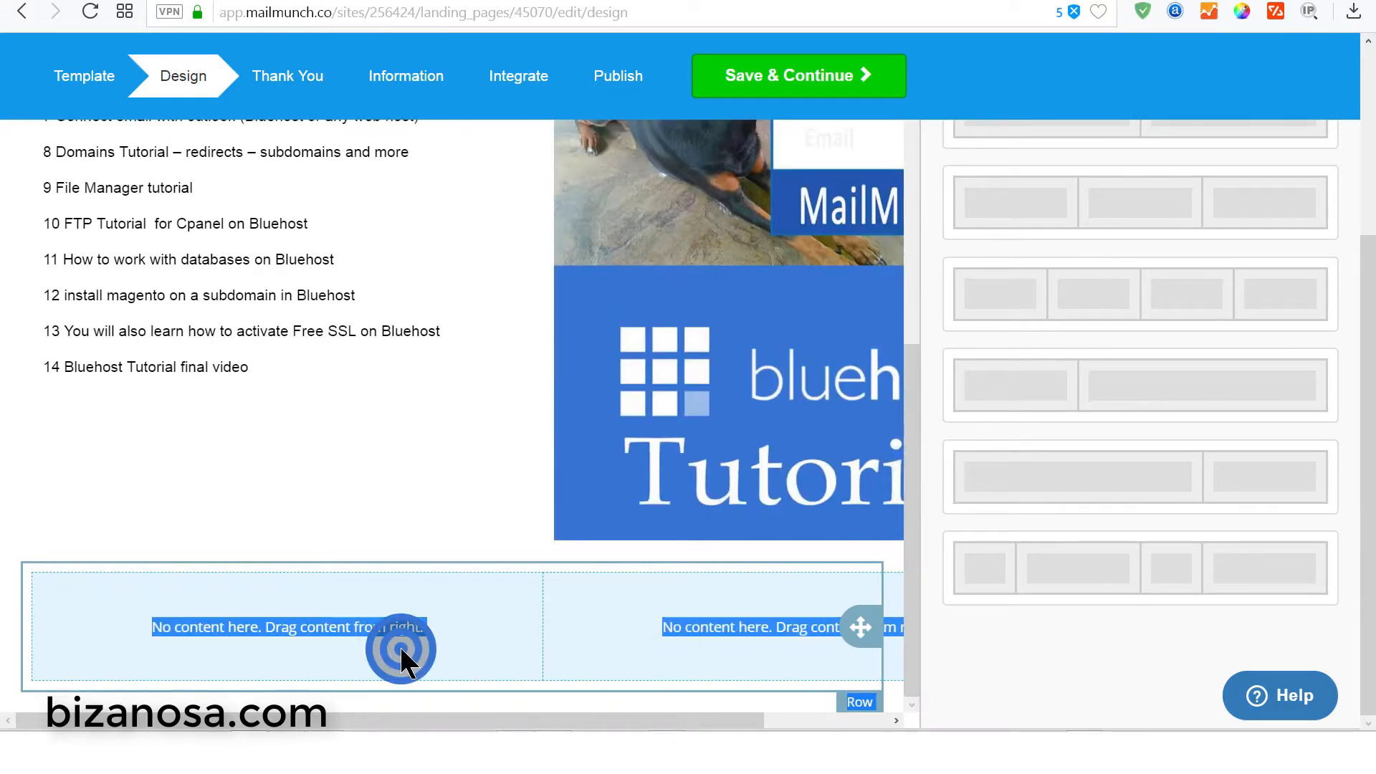
{"action": "left_click", "coordinate": [298, 625]}
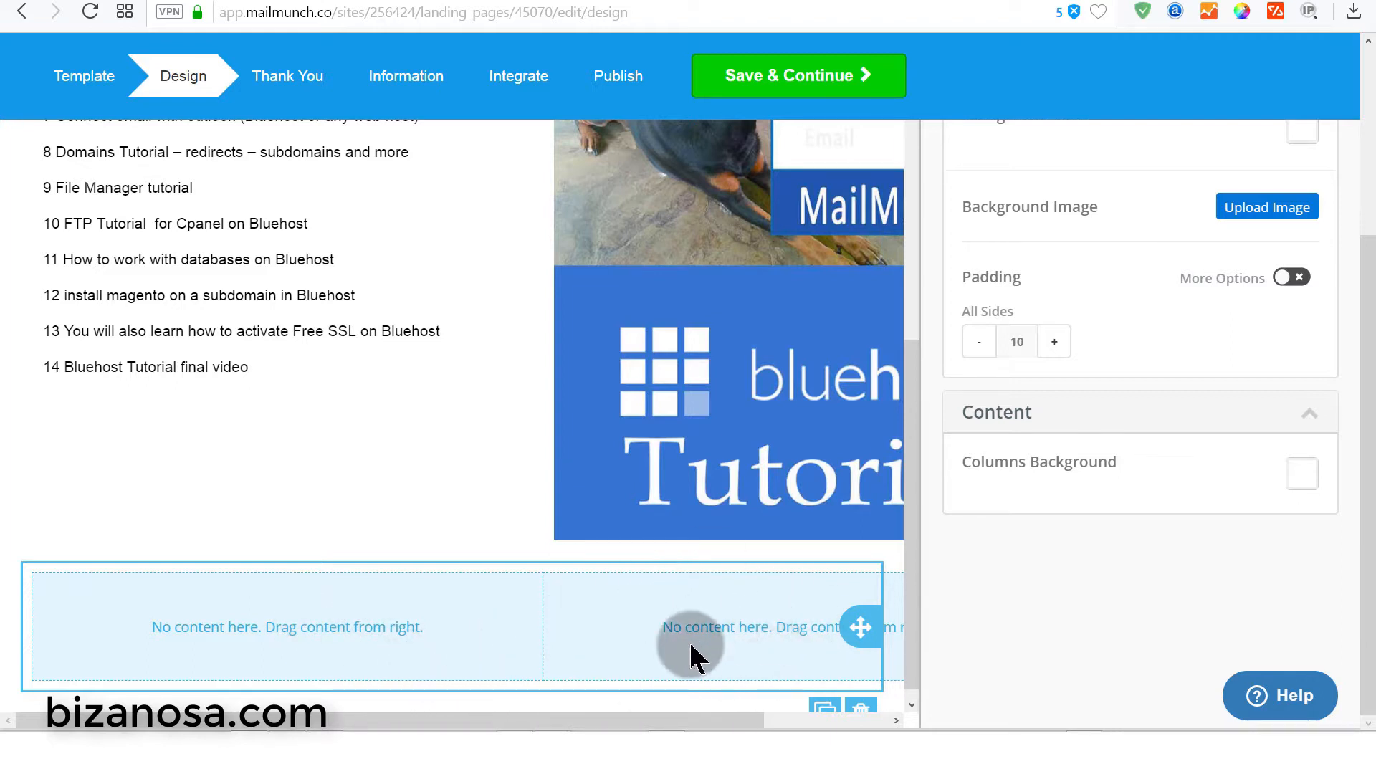
- Copy the title "Free Bluehost Tutorial" from below the video and add a text block to the second column of the new row
{"action": "left_click", "coordinate": [914, 501]}
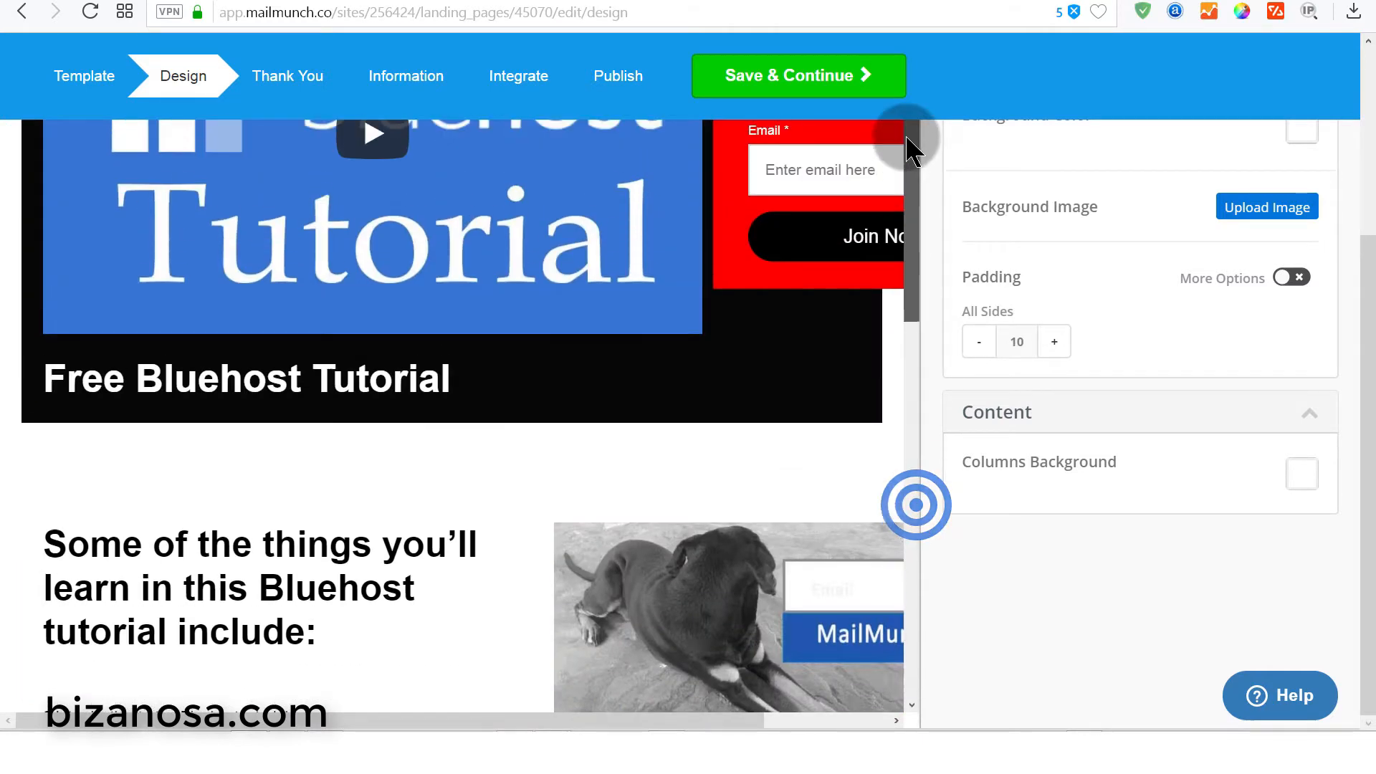
{"action": "left_click", "coordinate": [41, 385]}
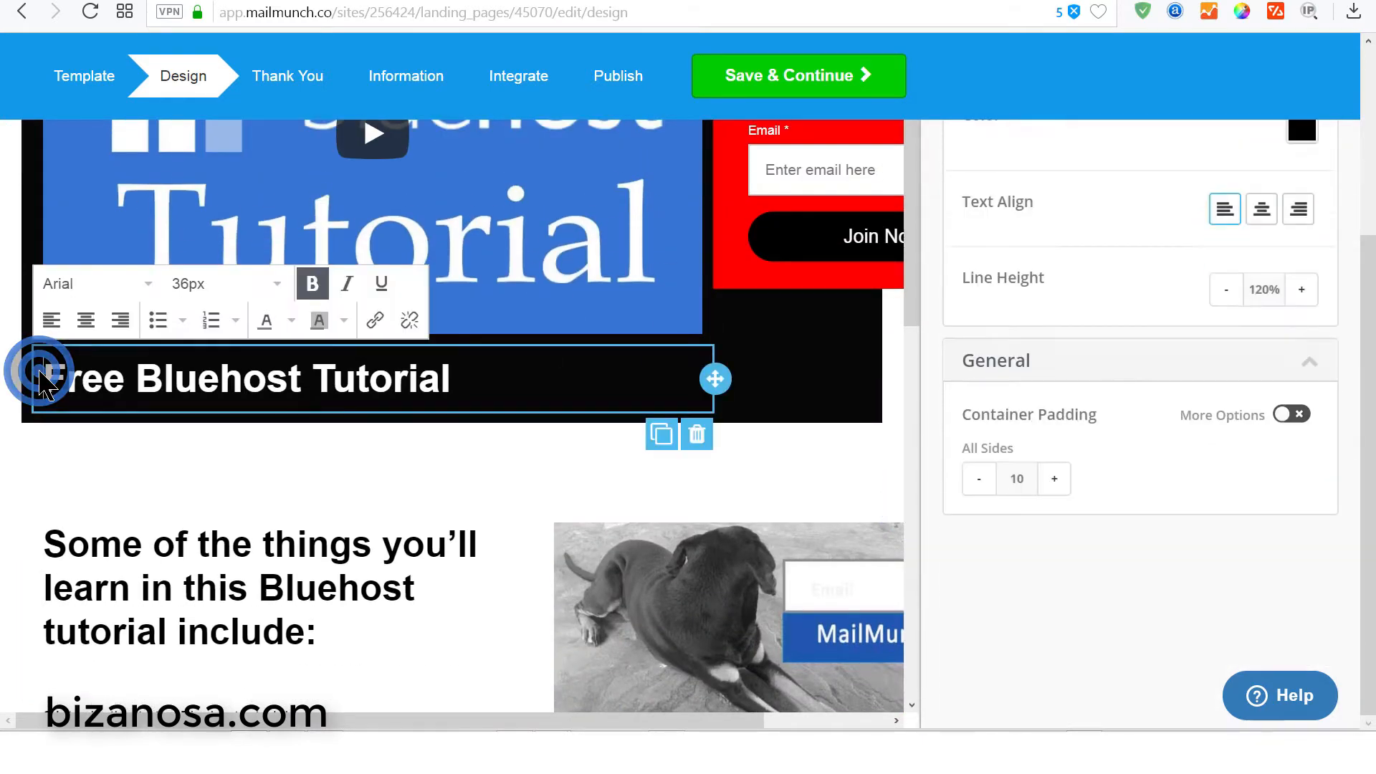
{"action": "left_click", "coordinate": [460, 380]}
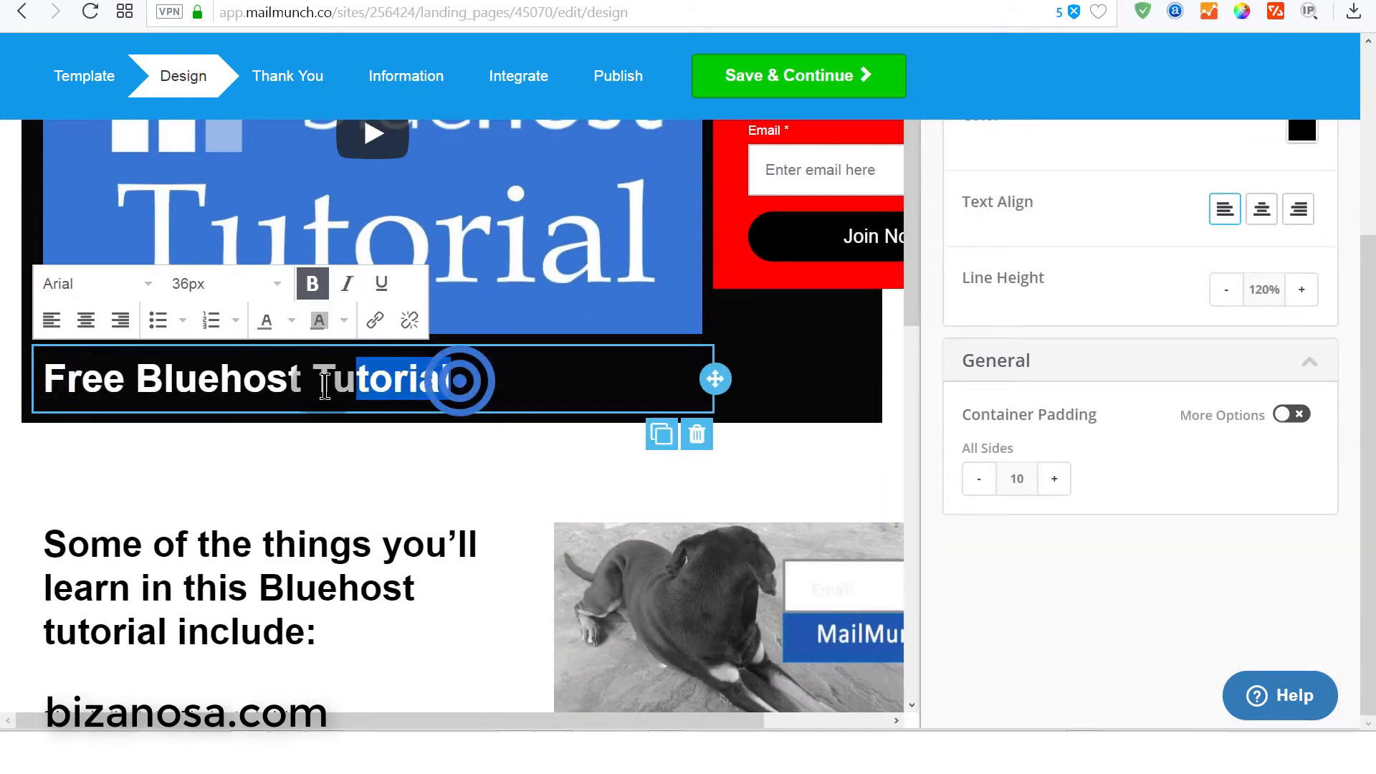
{"action": "left_click_drag", "start_coordinate": [1274, 183], "coordinate": [751, 615]}
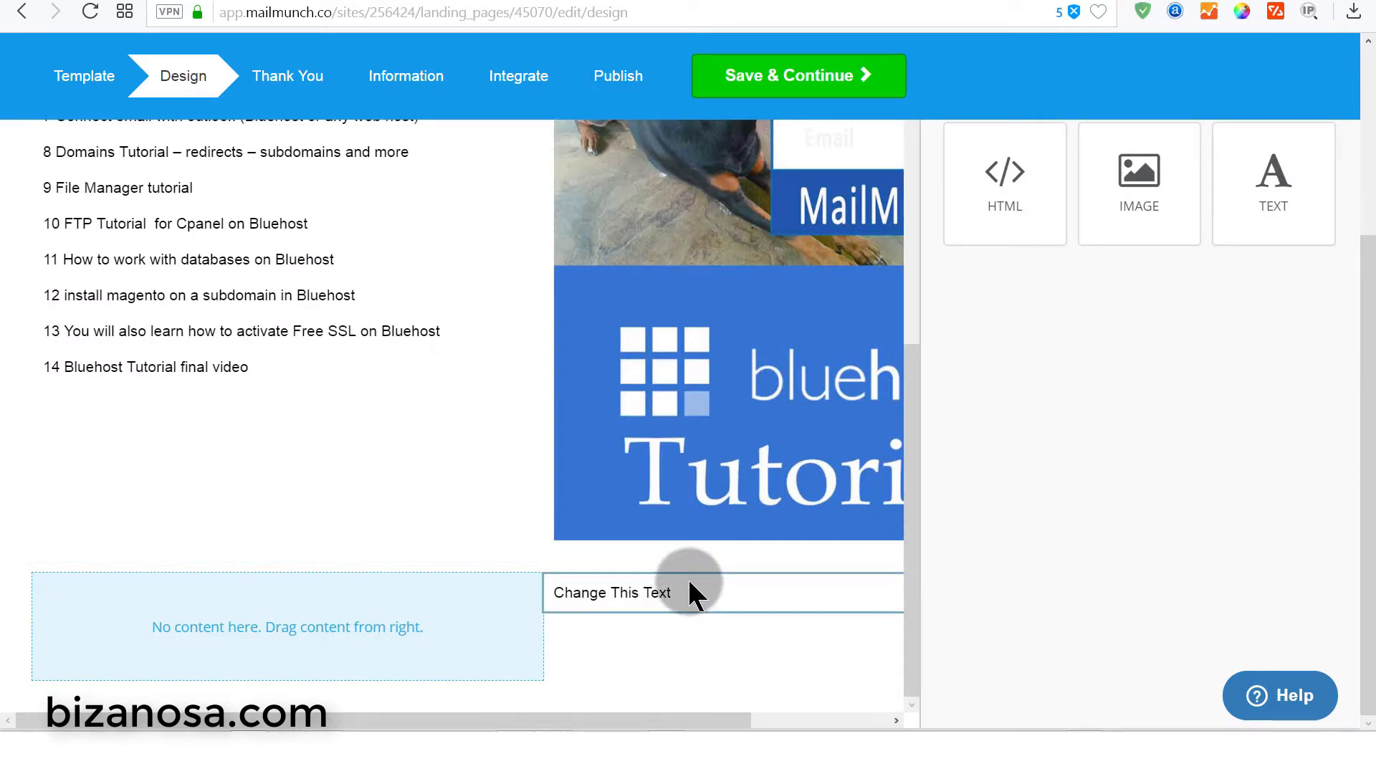
- Replace the new text block's placeholder with "Join this Free Bluehost Tutorial."
{"action": "left_click", "coordinate": [690, 597]}
{"action": "left_click", "coordinate": [717, 385]}
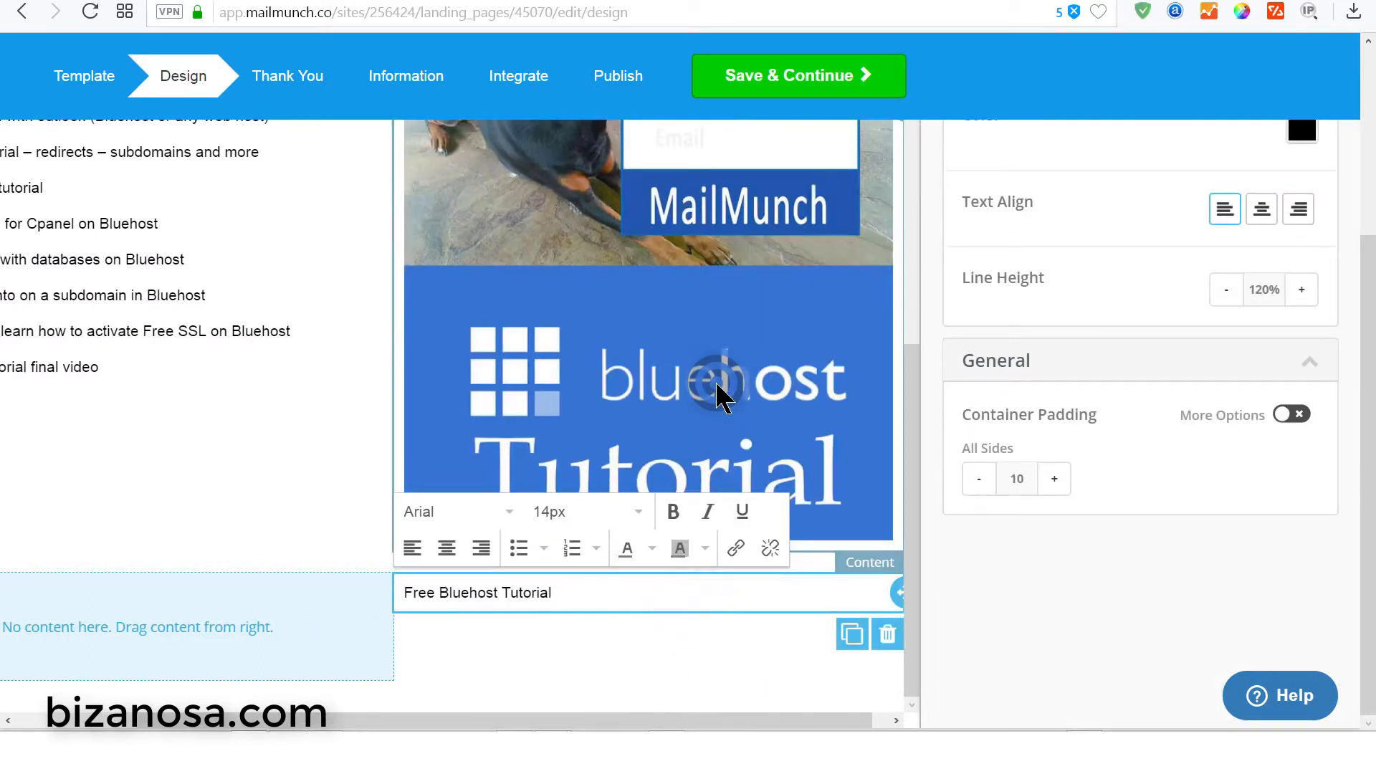
{"action": "left_click", "coordinate": [581, 593]}
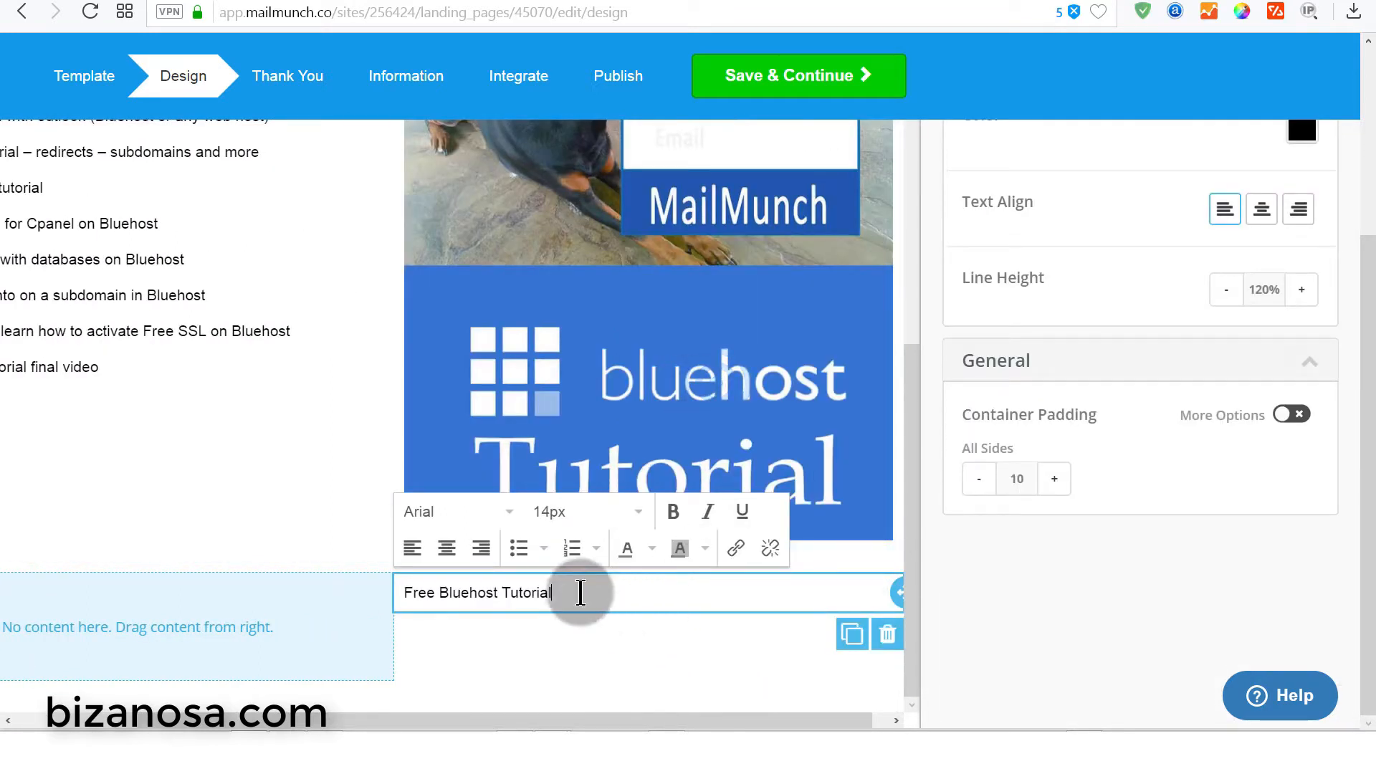
- Set the "Join this Free Bluehost Tutorial." text to 40px
{"action": "left_click_drag", "start_coordinate": [563, 592], "coordinate": [384, 605]}
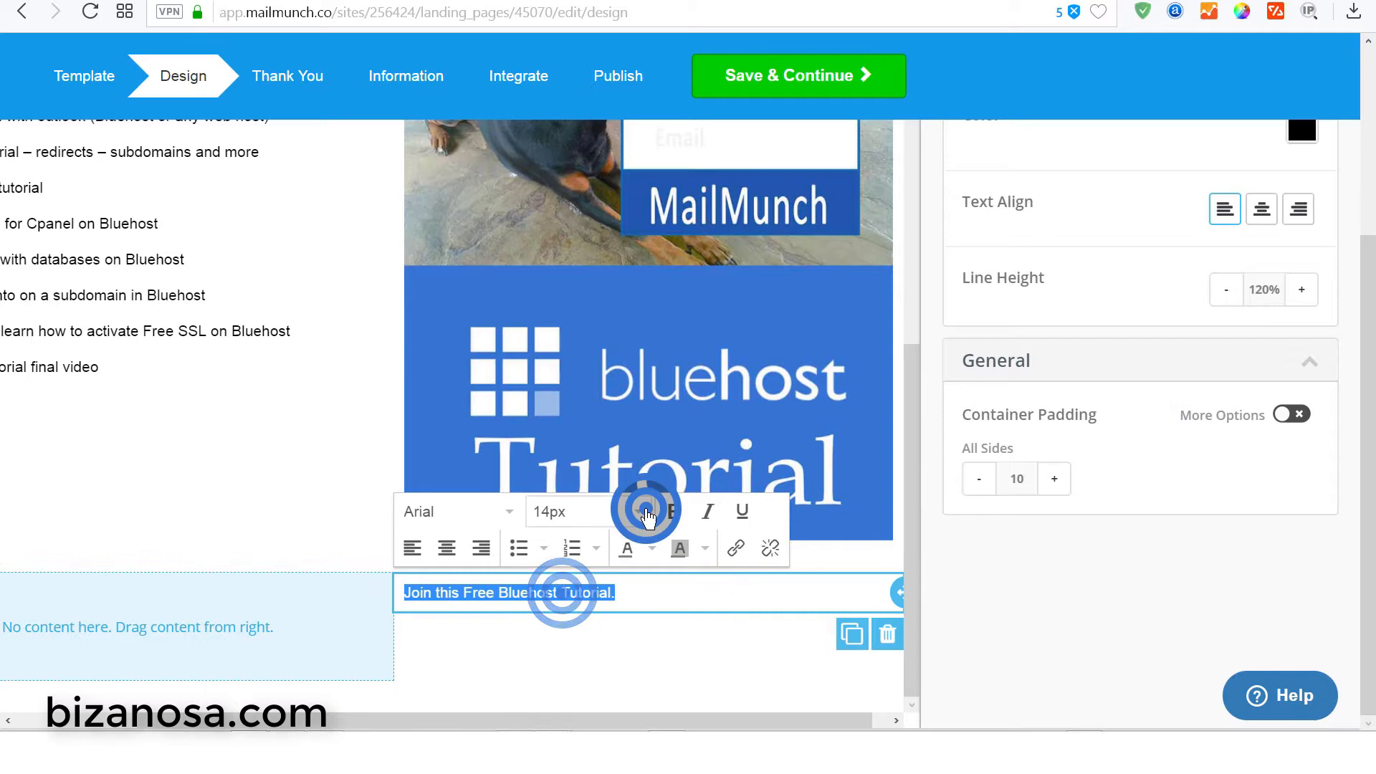
{"action": "left_click", "coordinate": [638, 511]}
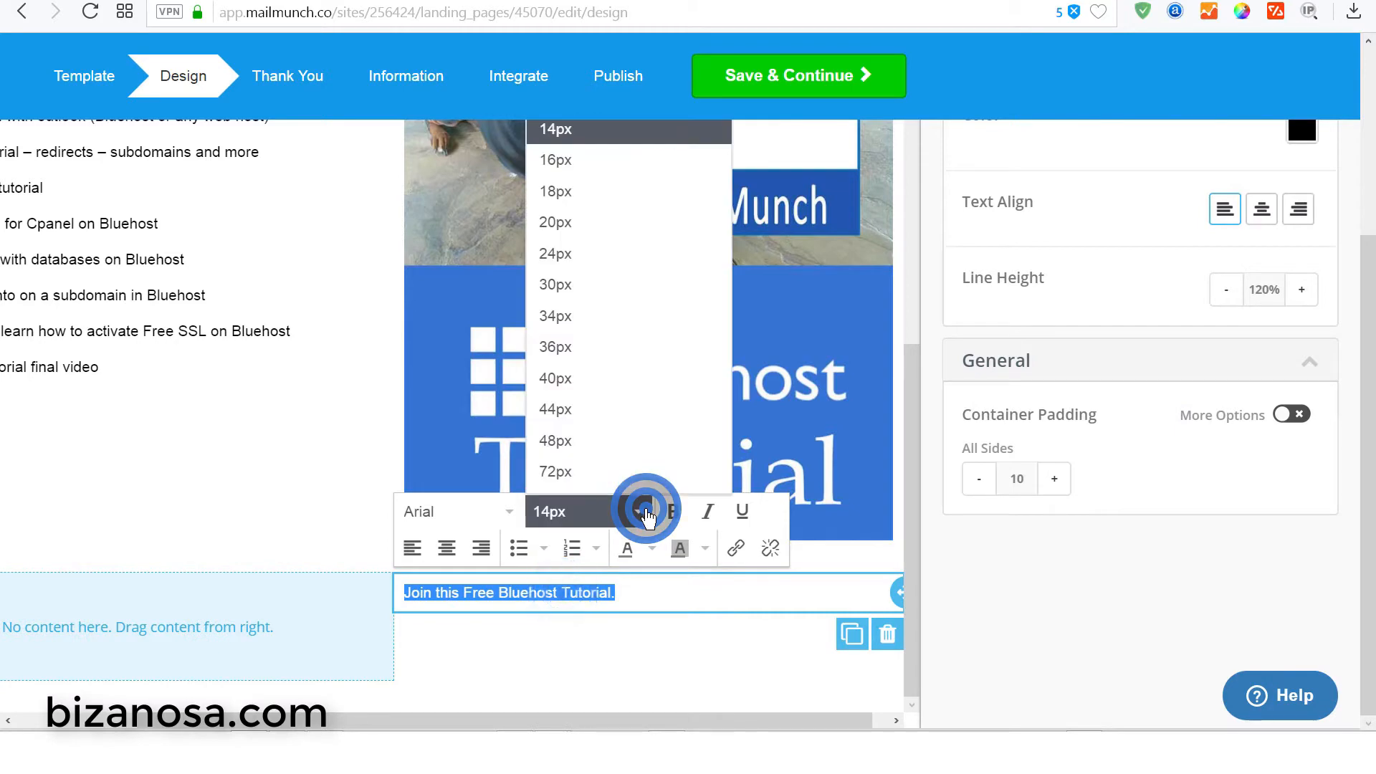
{"action": "left_click", "coordinate": [577, 378]}
{"action": "left_click", "coordinate": [910, 595]}
- Add a form to the empty first column beside the "Join this Free Bluehost Tutorial." text
{"action": "left_click", "coordinate": [223, 604]}
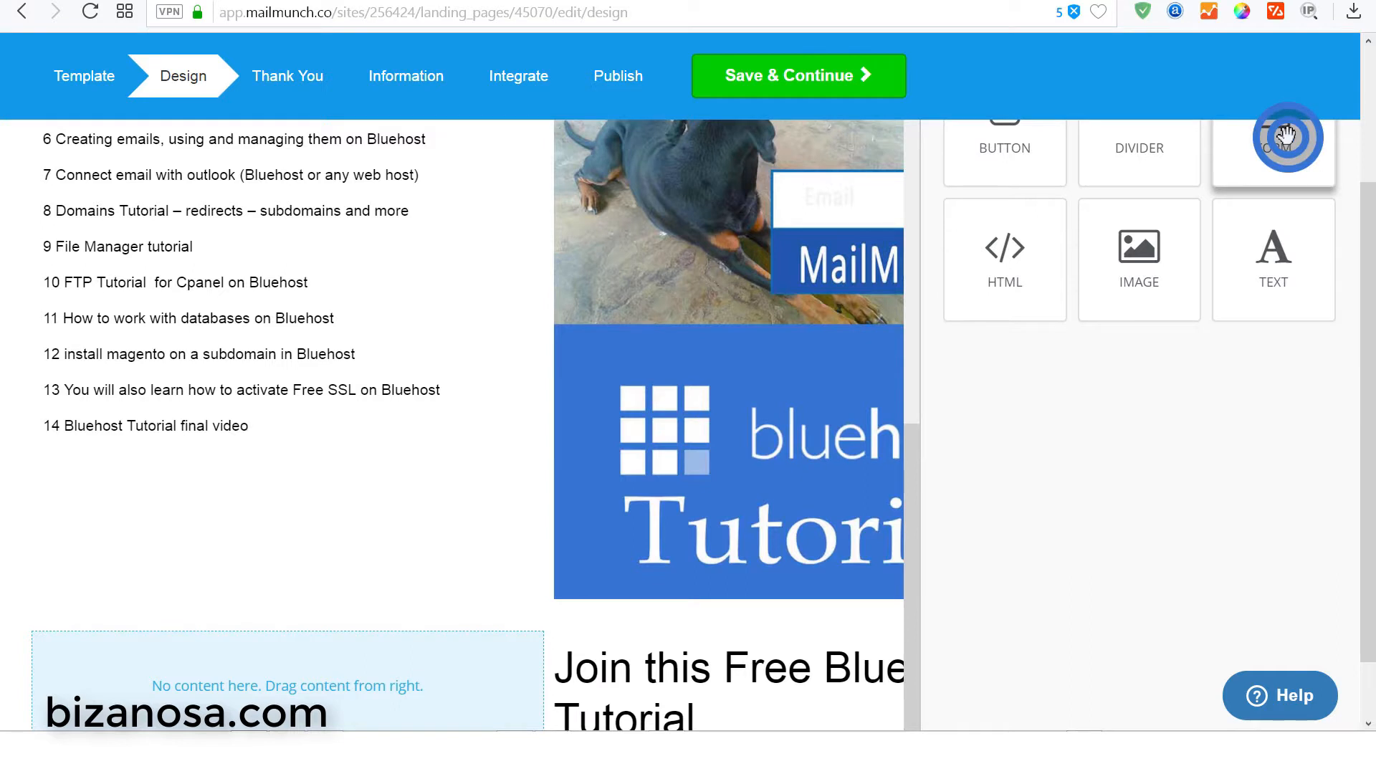
{"action": "left_click_drag", "start_coordinate": [1287, 136], "coordinate": [302, 647]}
{"action": "scroll", "coordinate": [1086, 551], "scroll_direction": "down", "scroll_amount": 1}
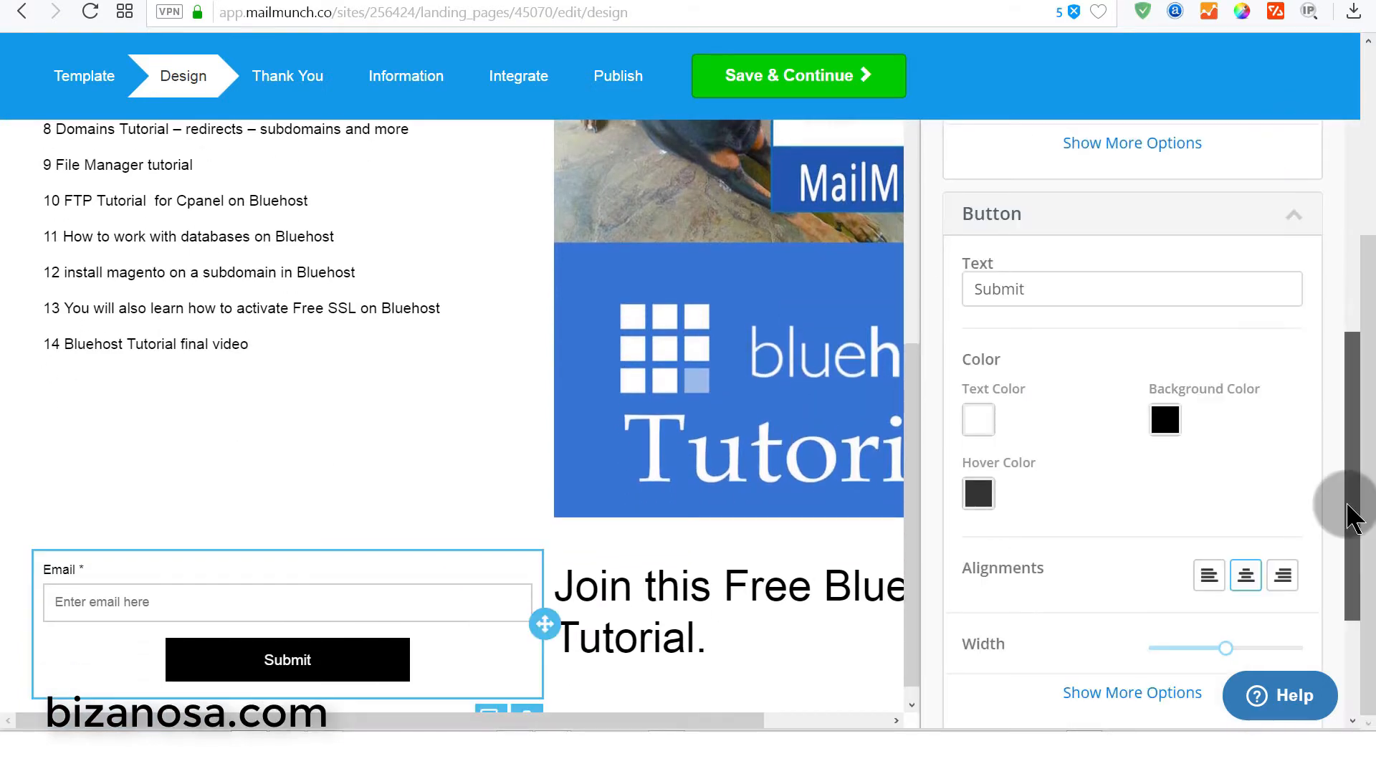
- Change the new form's button text to "Join Now" and set the button width to 100
{"action": "left_click_drag", "start_coordinate": [1346, 505], "coordinate": [1348, 524]}
{"action": "double_click", "coordinate": [1032, 246]}
{"action": "type", "text": "Join Now"}
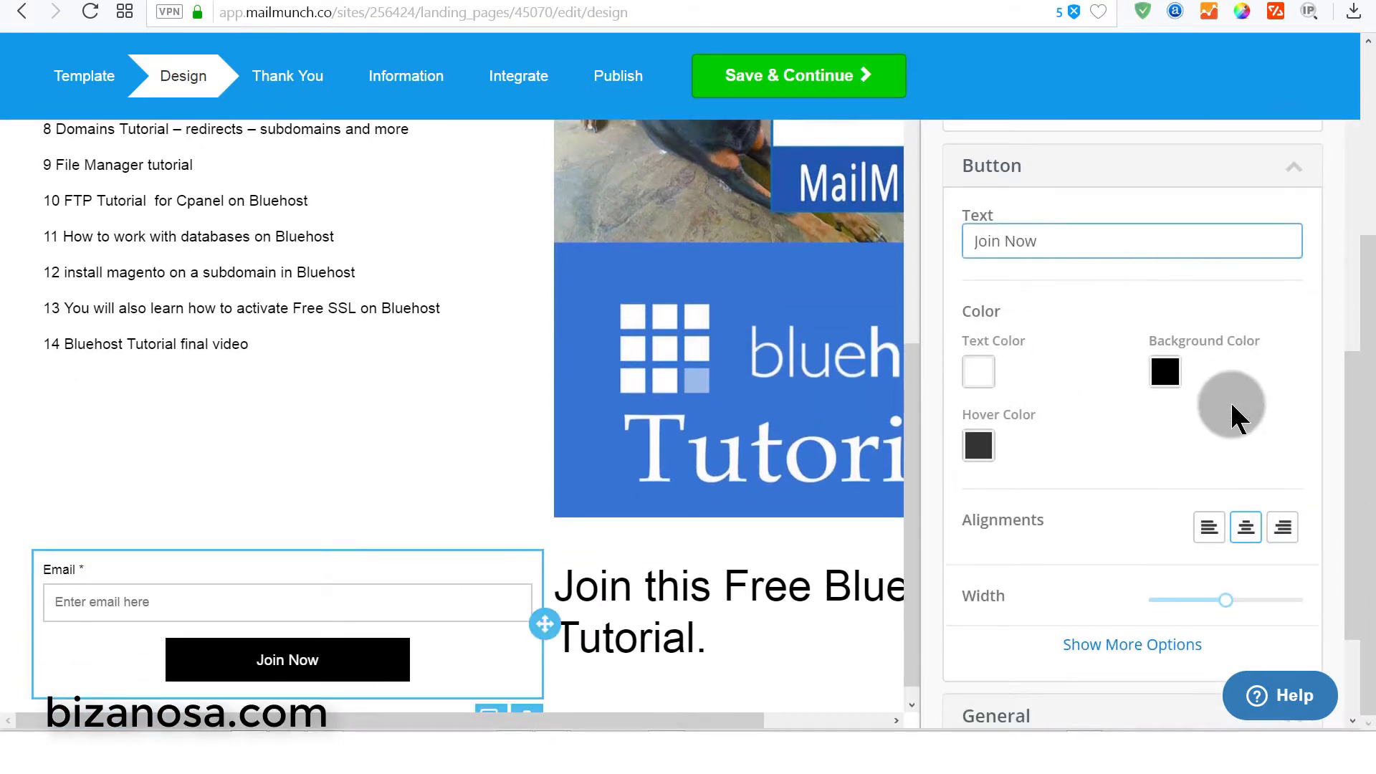
{"action": "left_click_drag", "start_coordinate": [1251, 609], "coordinate": [1319, 613]}
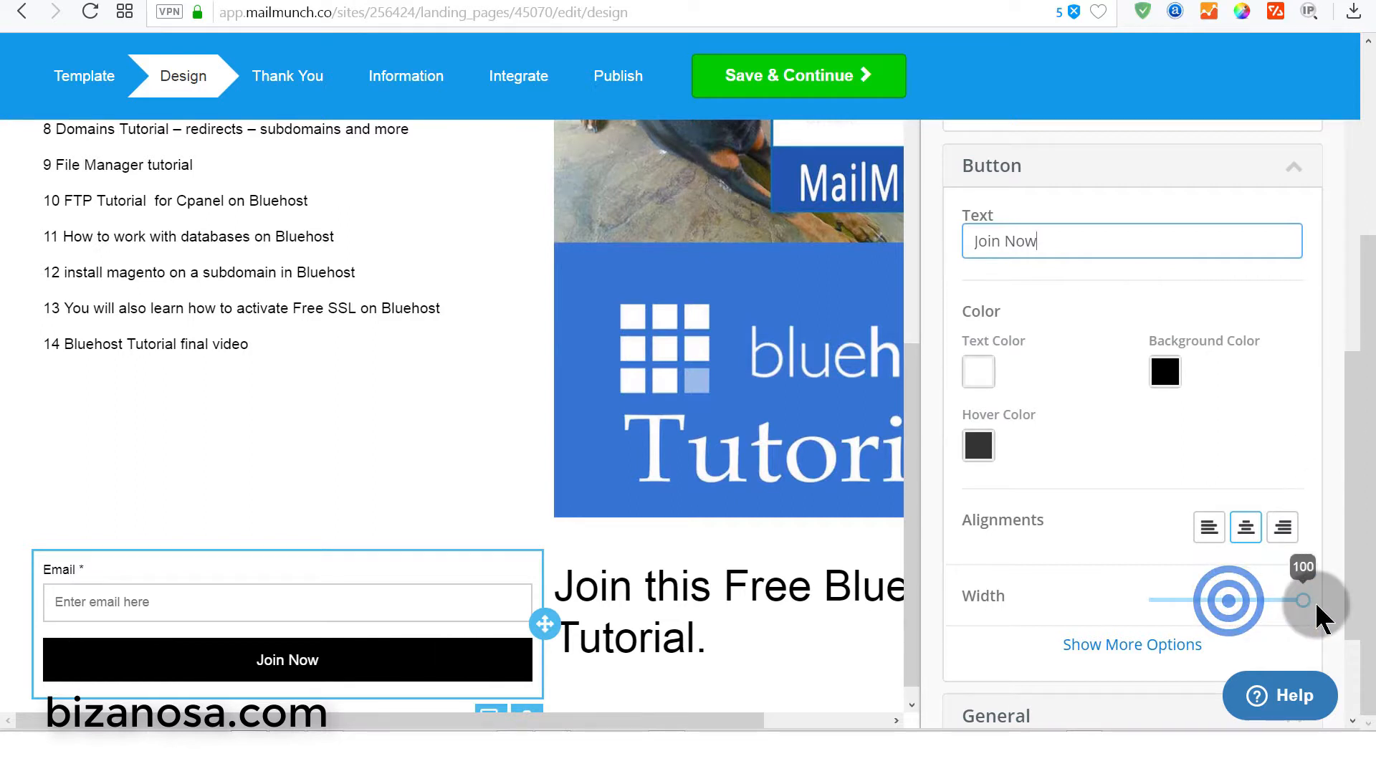
{"action": "left_click", "coordinate": [432, 597]}
{"action": "scroll", "coordinate": [432, 597], "scroll_direction": "down", "scroll_amount": 1}
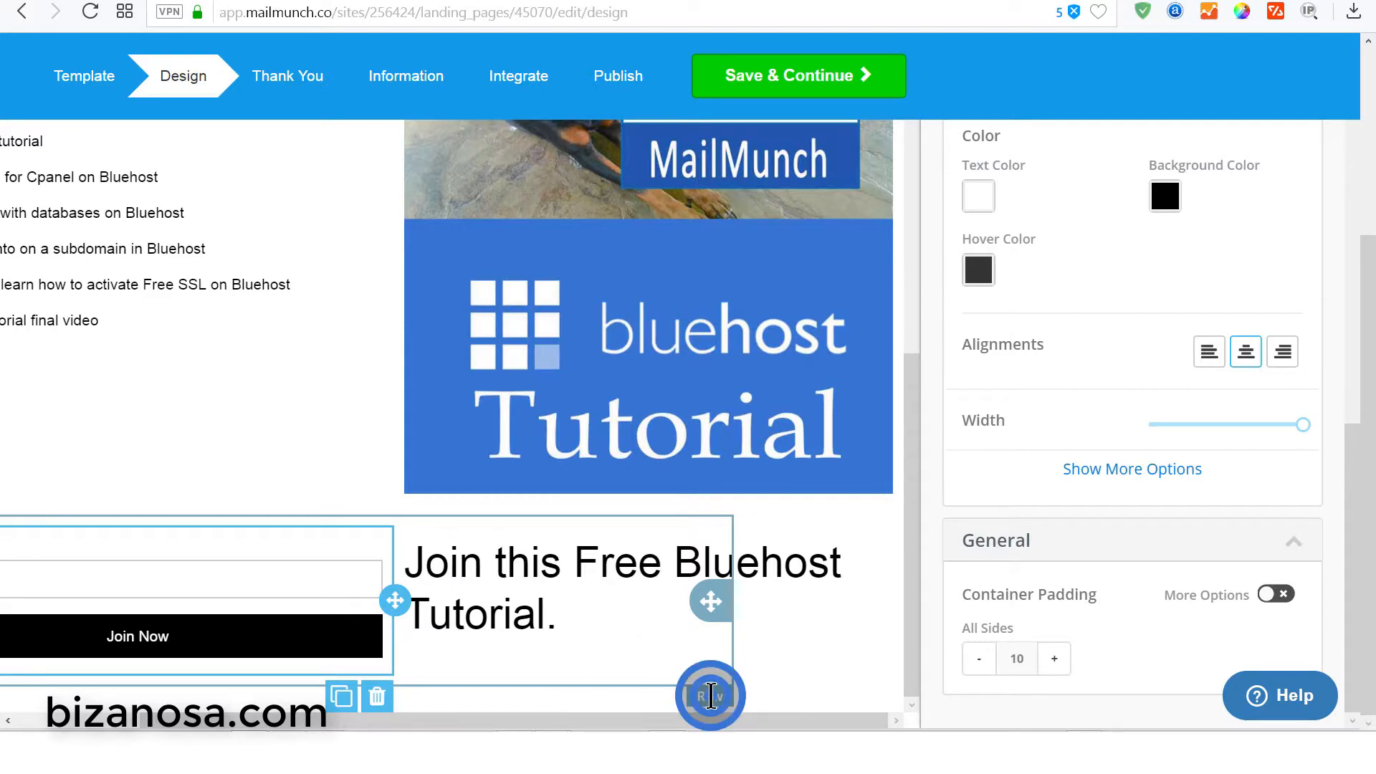
- Set the background color of the row holding the new form and text to red, D91818
{"action": "left_click", "coordinate": [711, 696]}
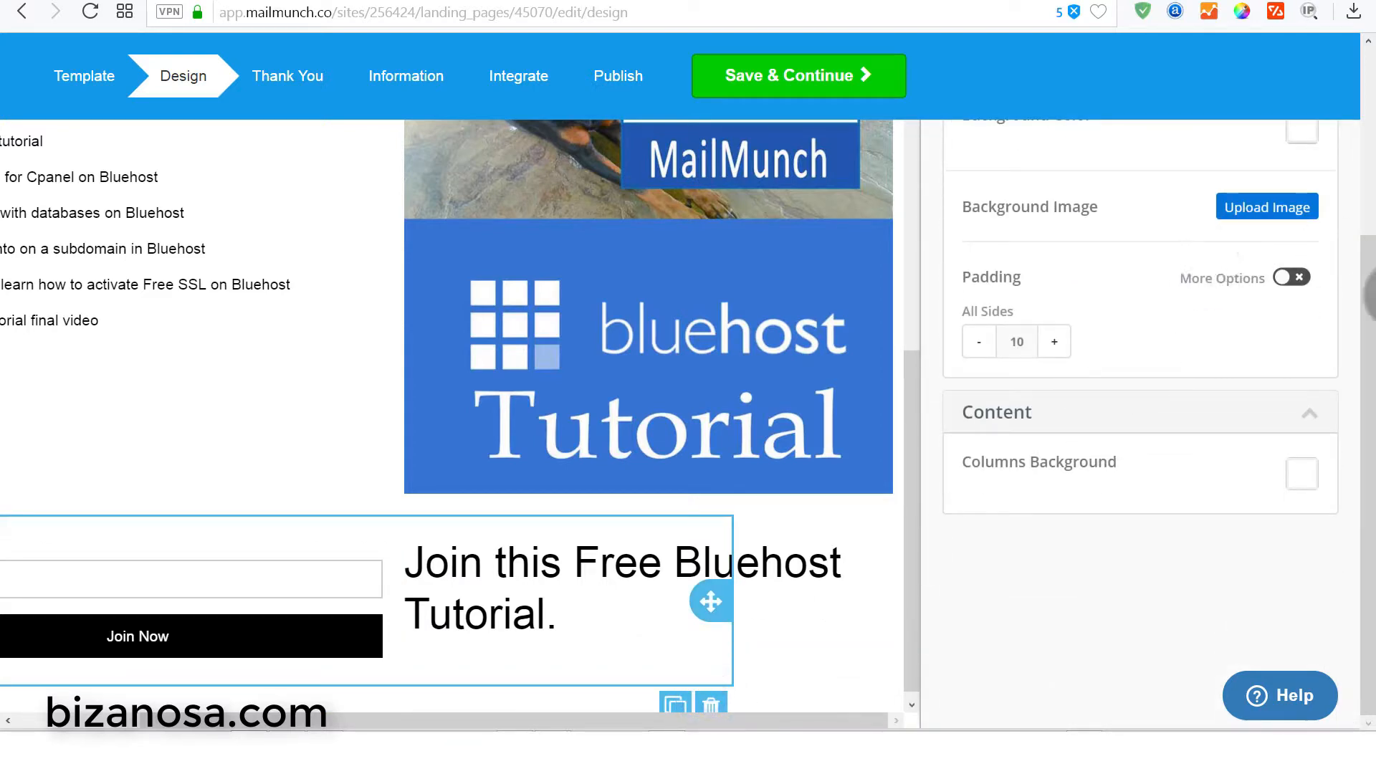
{"action": "left_click_drag", "start_coordinate": [1369, 294], "coordinate": [1343, 122]}
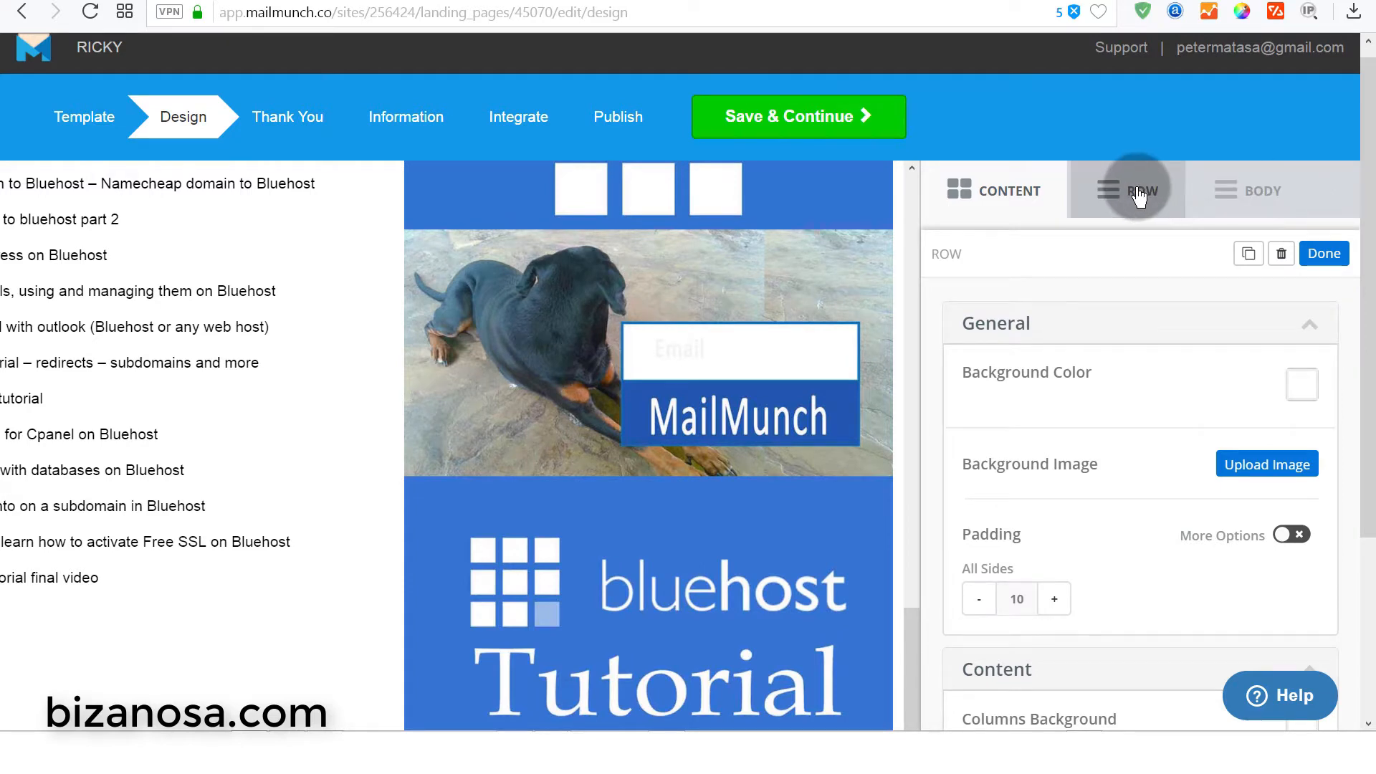
{"action": "left_click", "coordinate": [1303, 384]}
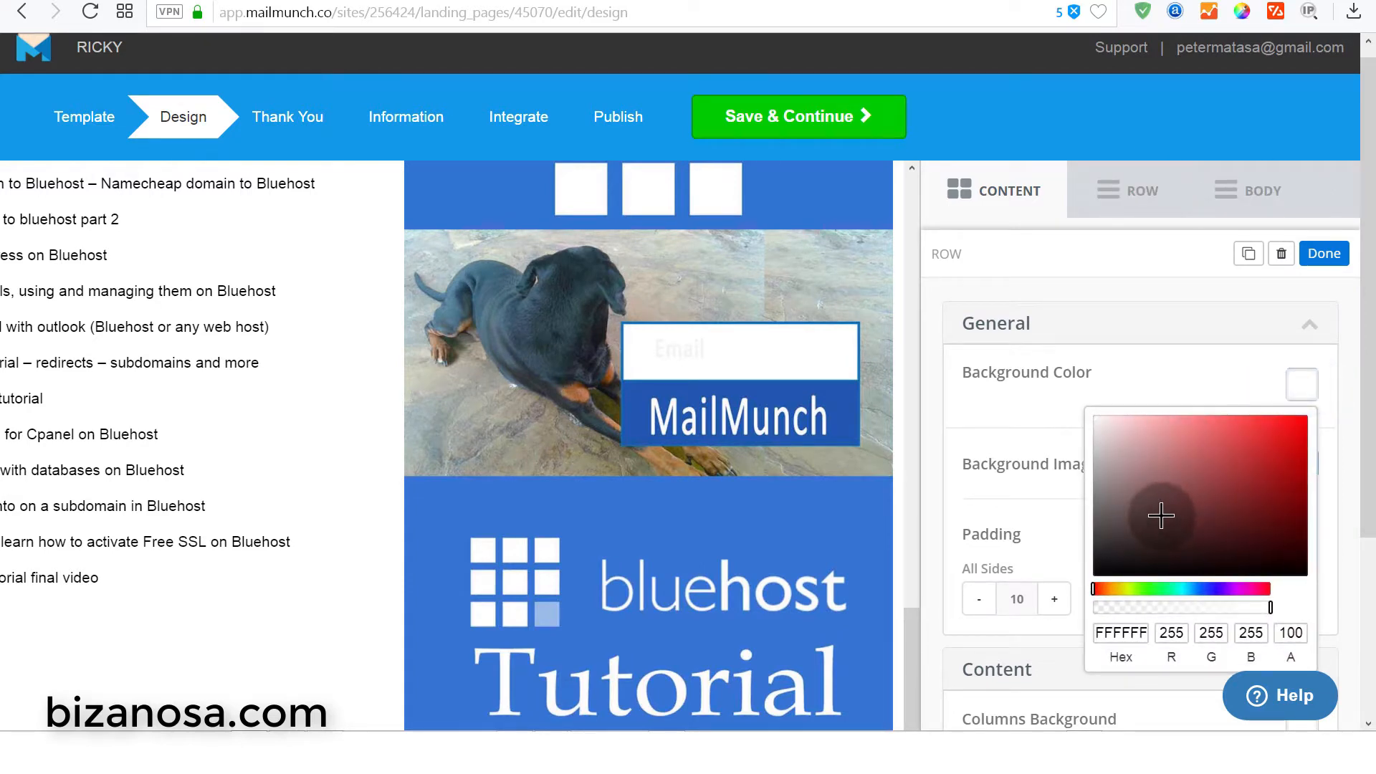
{"action": "left_click", "coordinate": [1278, 439]}
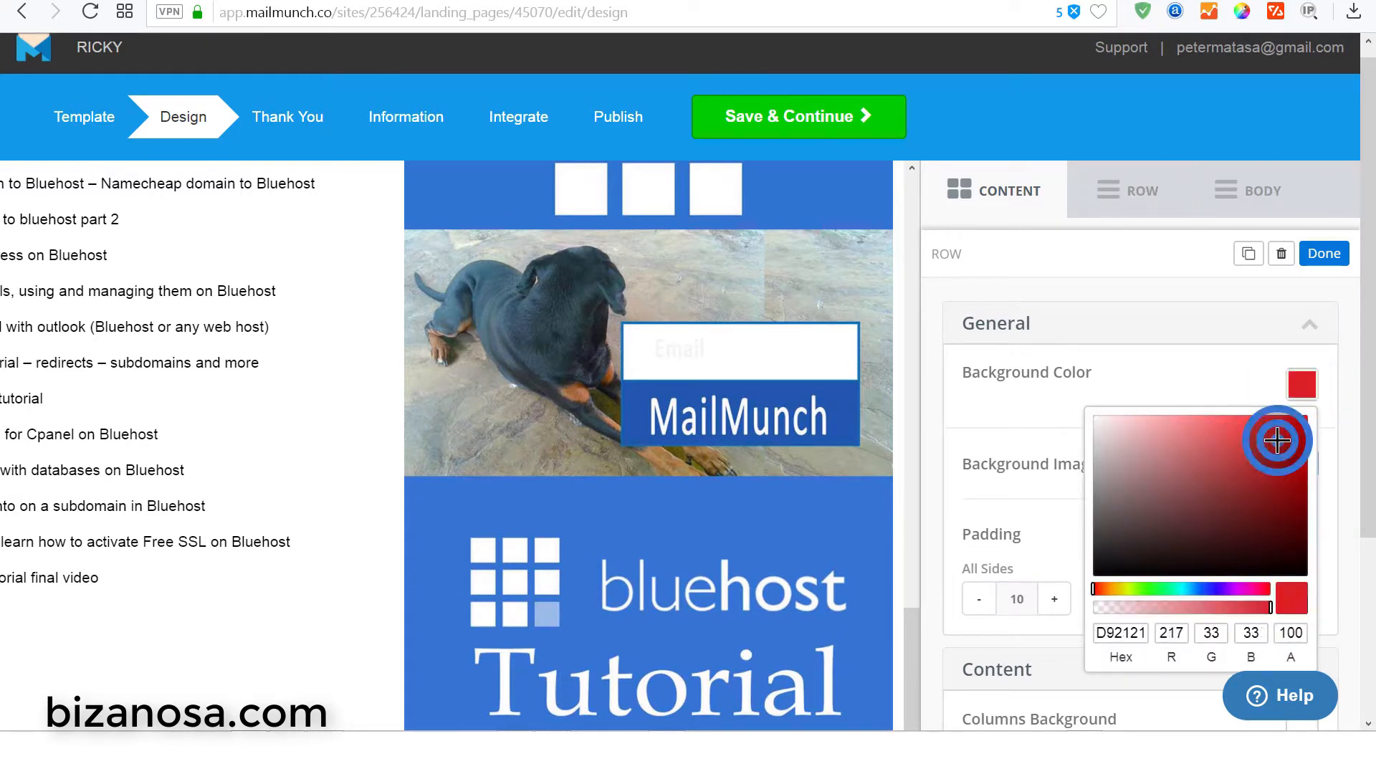
{"action": "left_click", "coordinate": [1299, 439]}
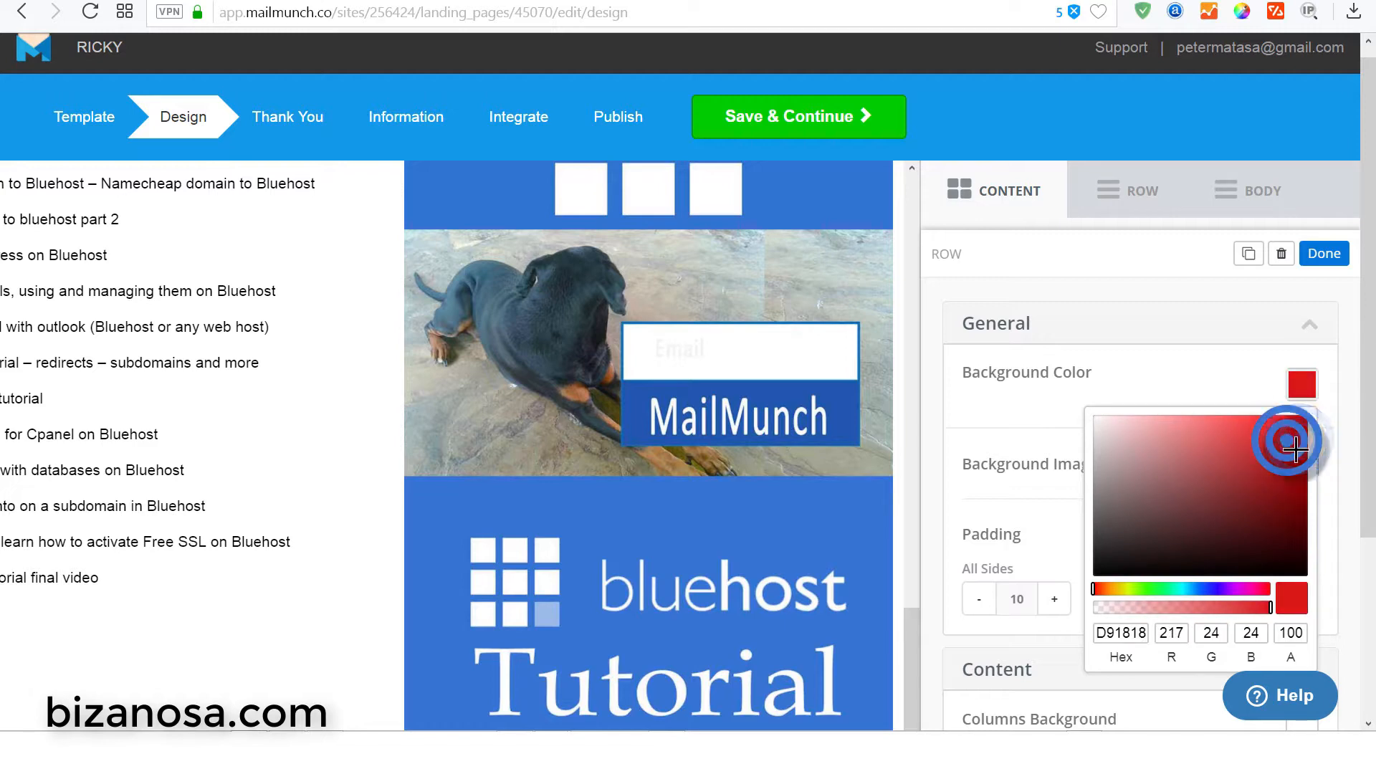
{"action": "left_click_drag", "start_coordinate": [1364, 347], "coordinate": [1362, 509]}
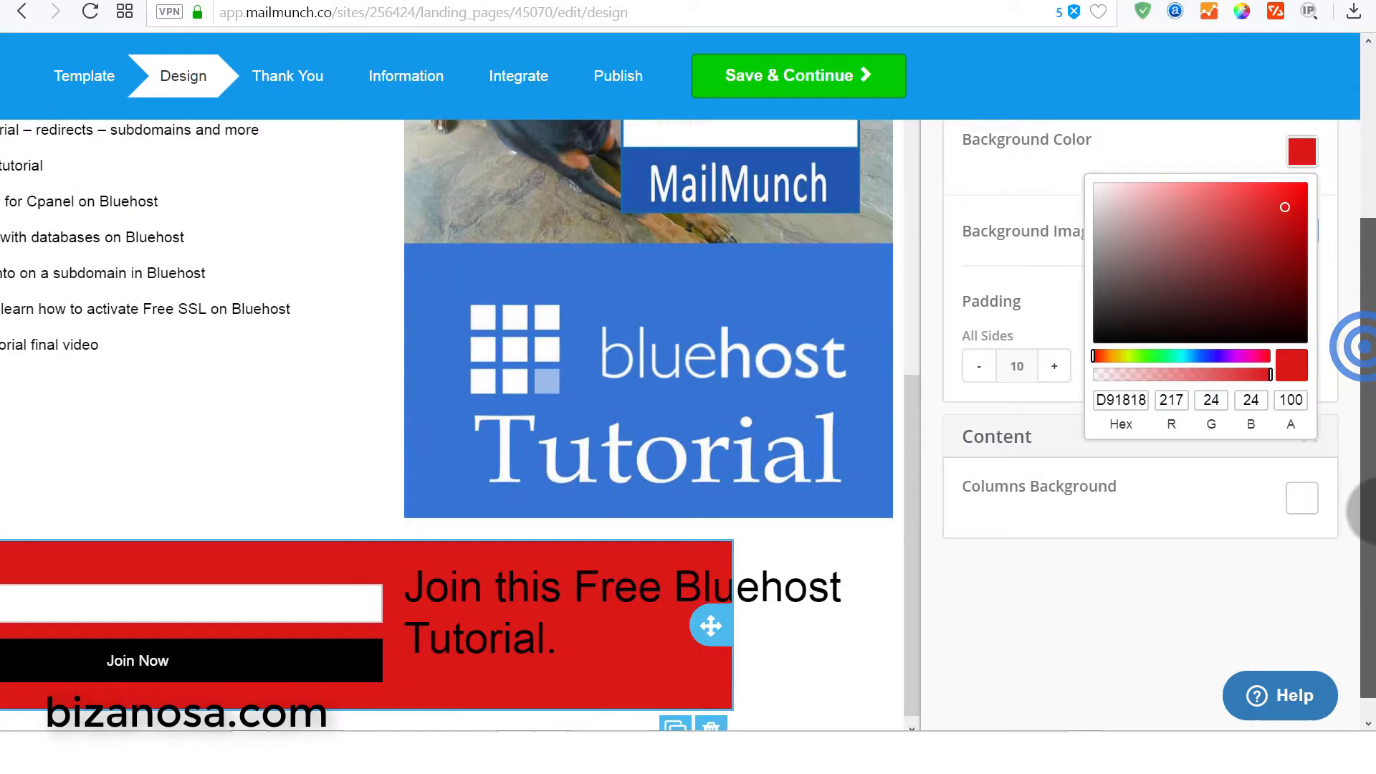
- Color the "Join this Free Bluehost Tutorial." text white
{"action": "left_click", "coordinate": [415, 577]}
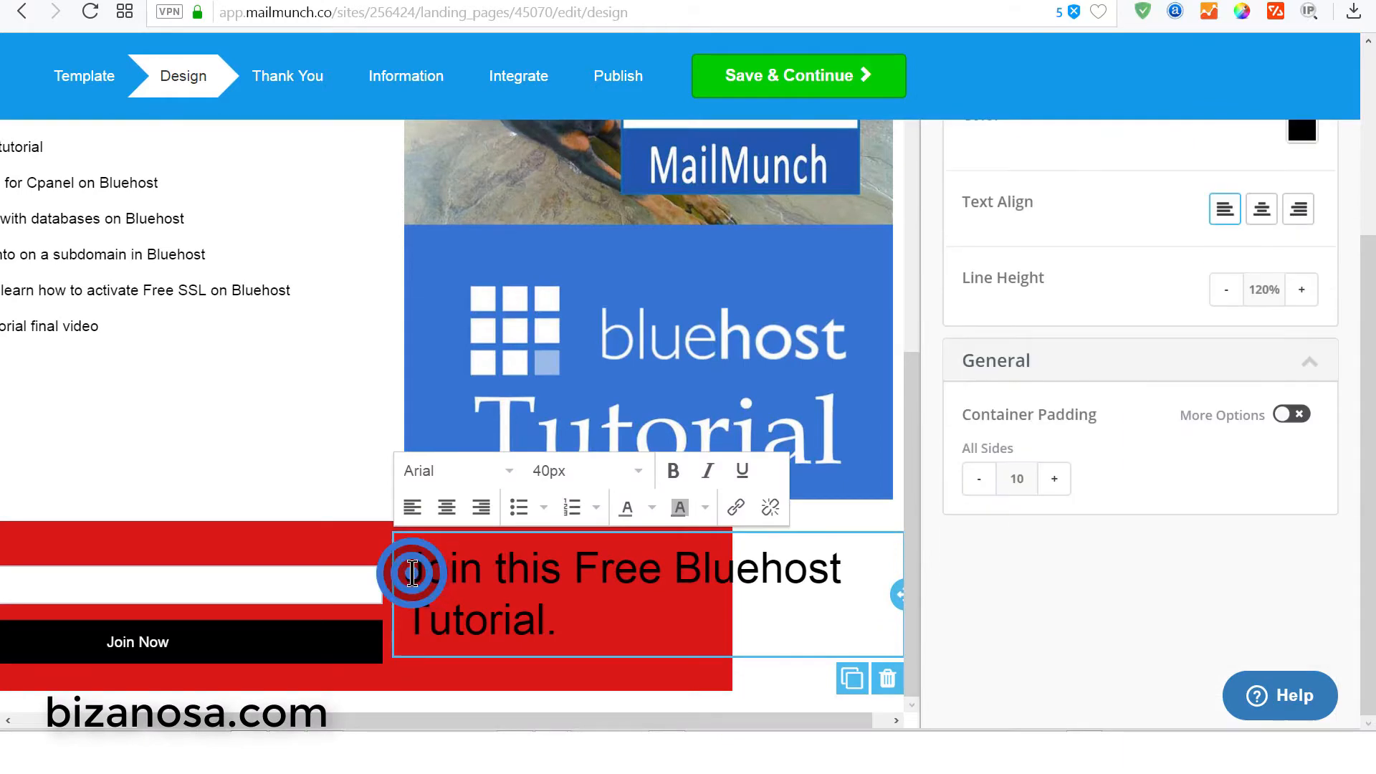
{"action": "left_click_drag", "start_coordinate": [408, 572], "coordinate": [568, 638]}
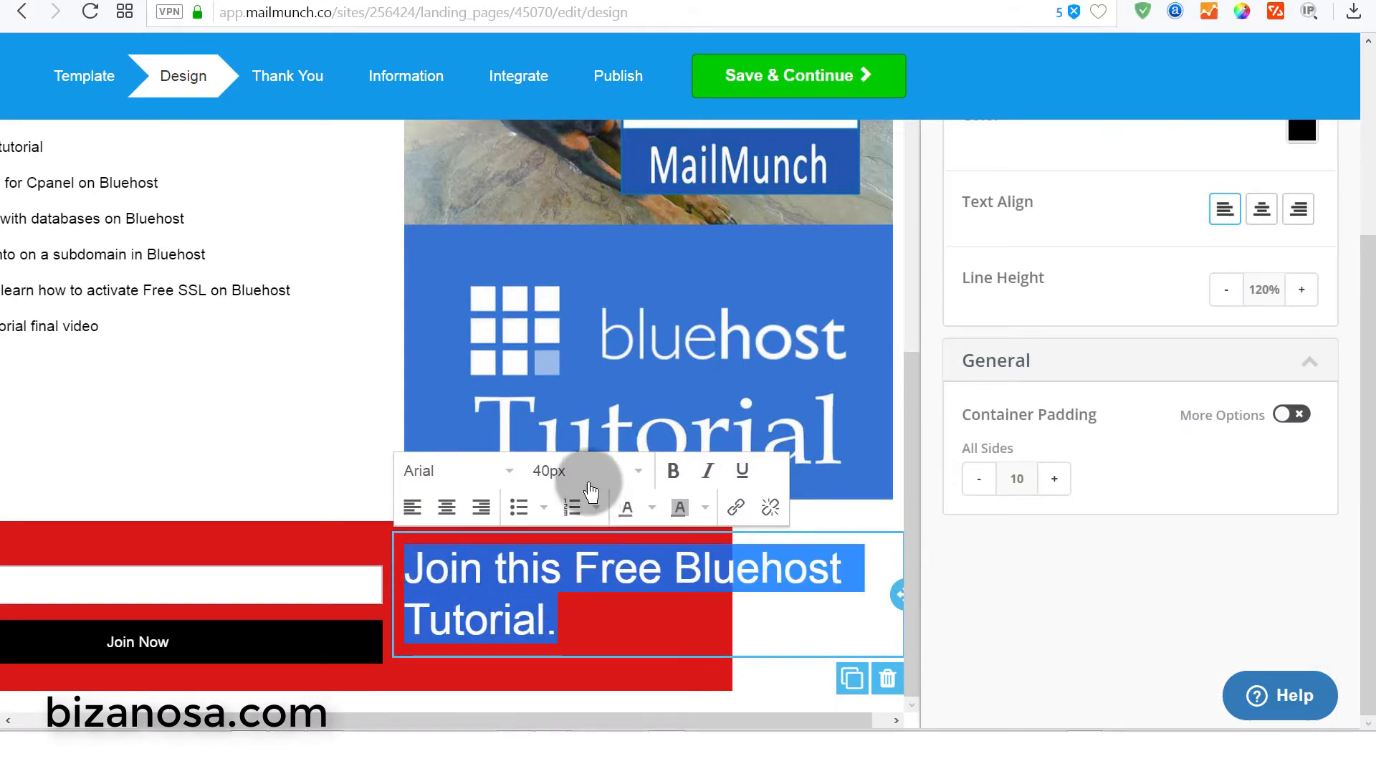
{"action": "left_click", "coordinate": [626, 508]}
{"action": "left_click", "coordinate": [709, 615]}
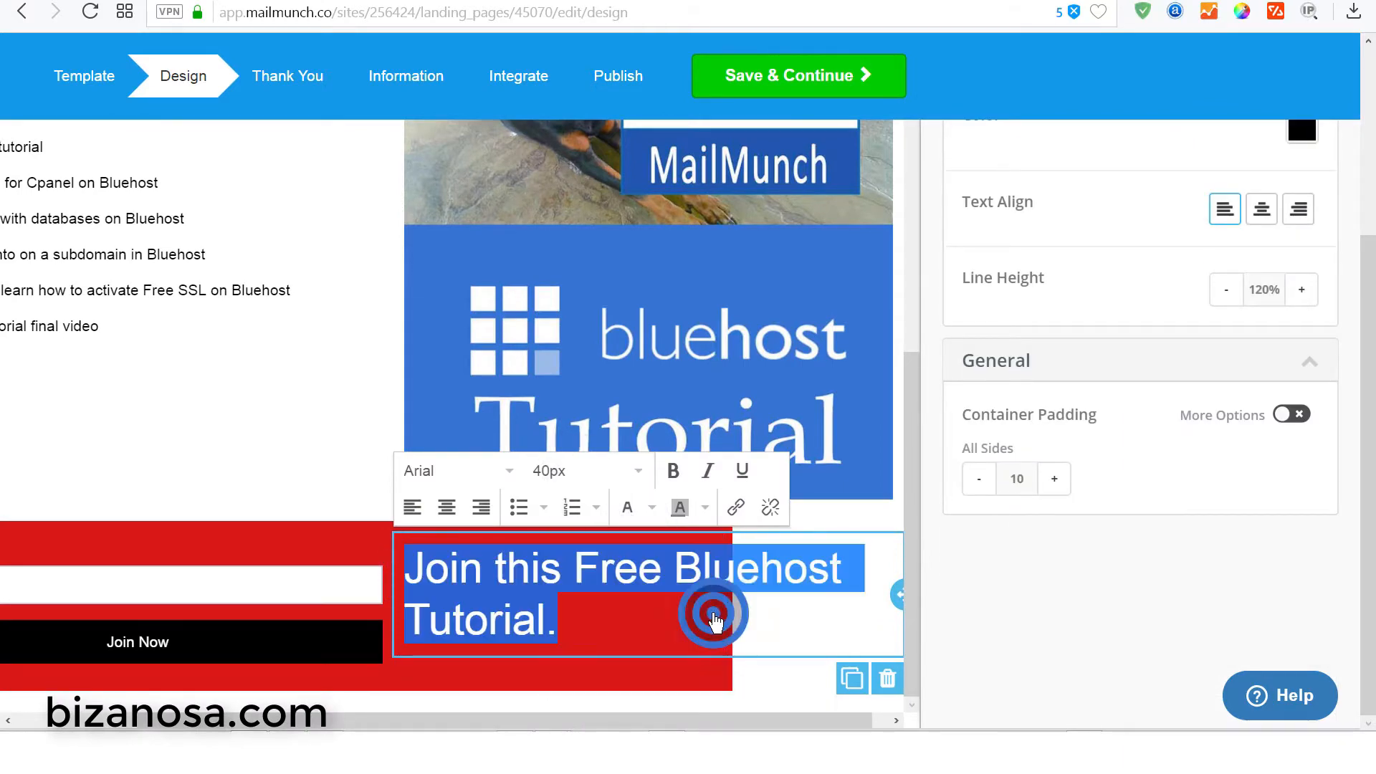
{"action": "left_click", "coordinate": [887, 527]}
- Hide the label of the Email field in the red signup row's form and update the field
{"action": "left_click", "coordinate": [484, 721]}
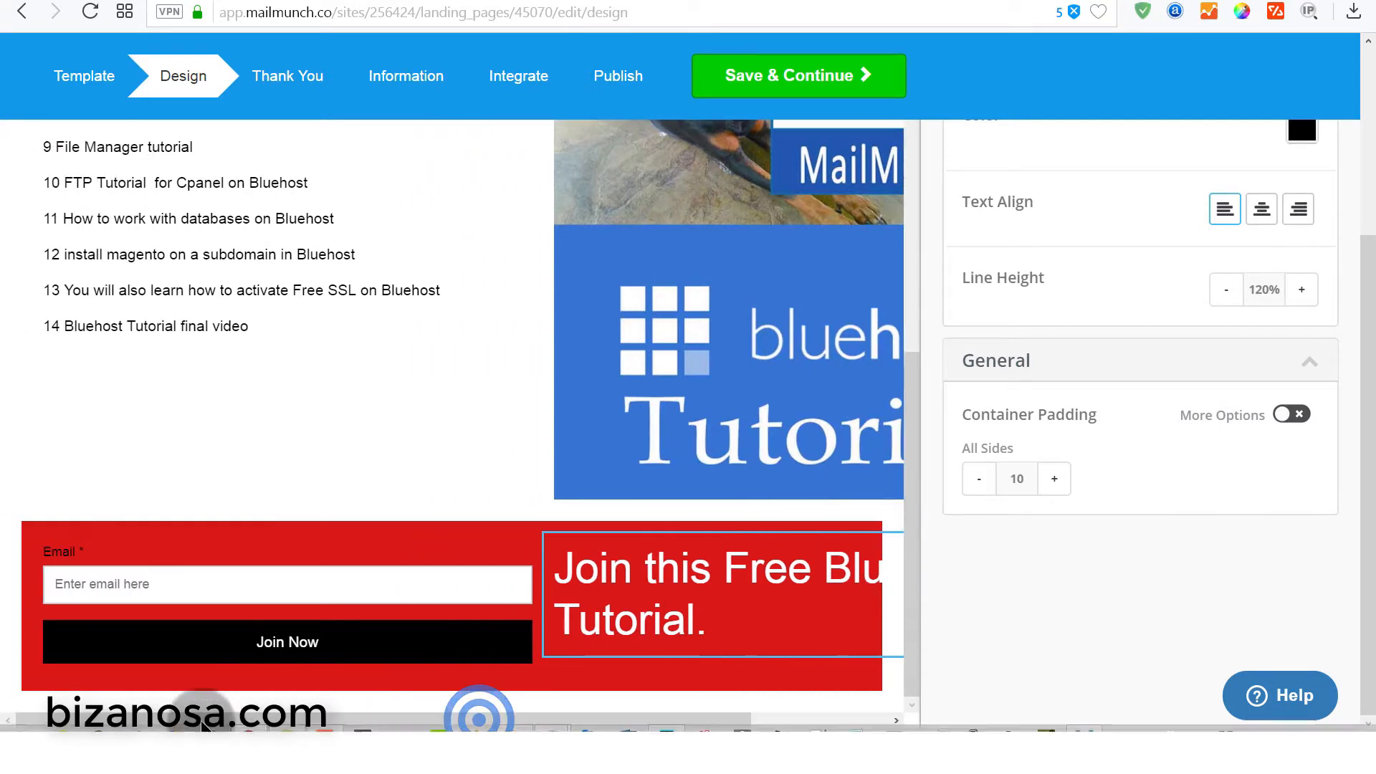
{"action": "left_click", "coordinate": [77, 552]}
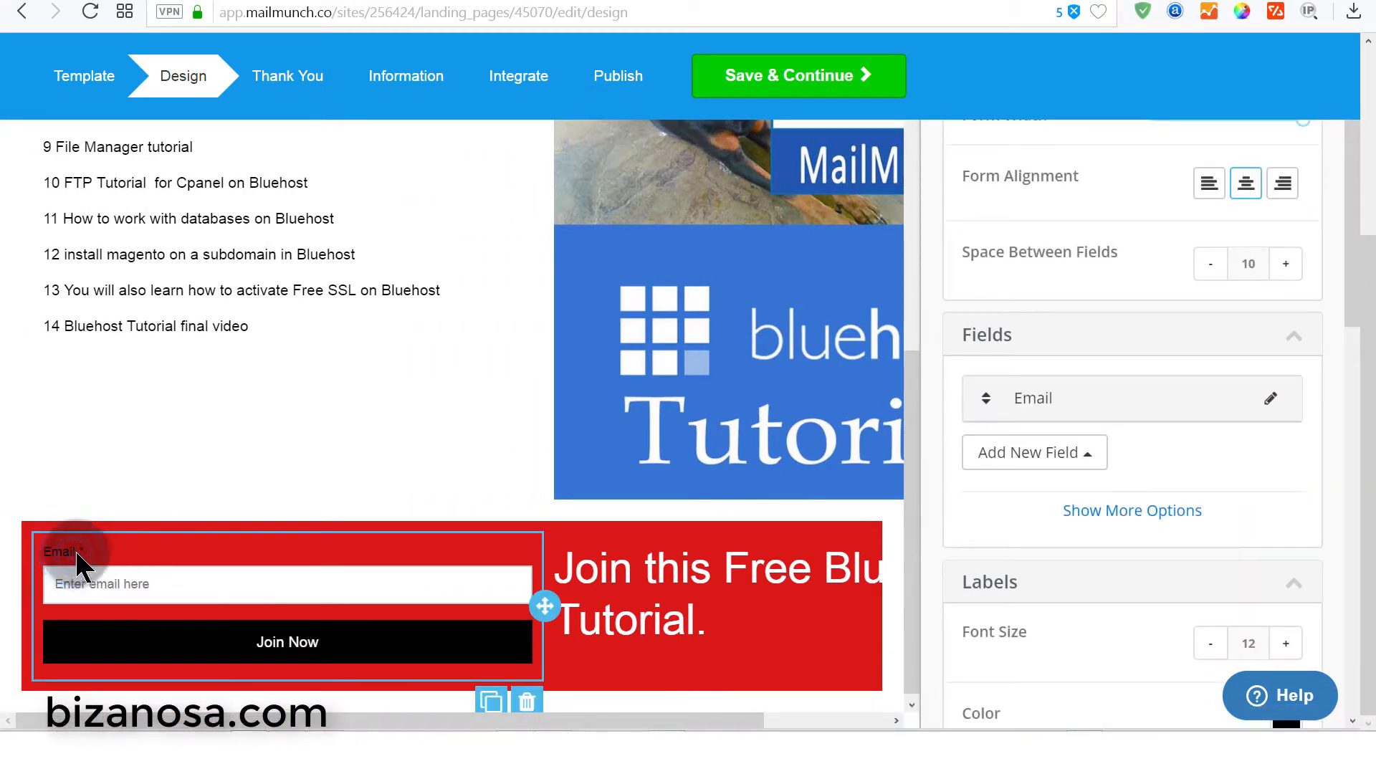
{"action": "left_click", "coordinate": [122, 593]}
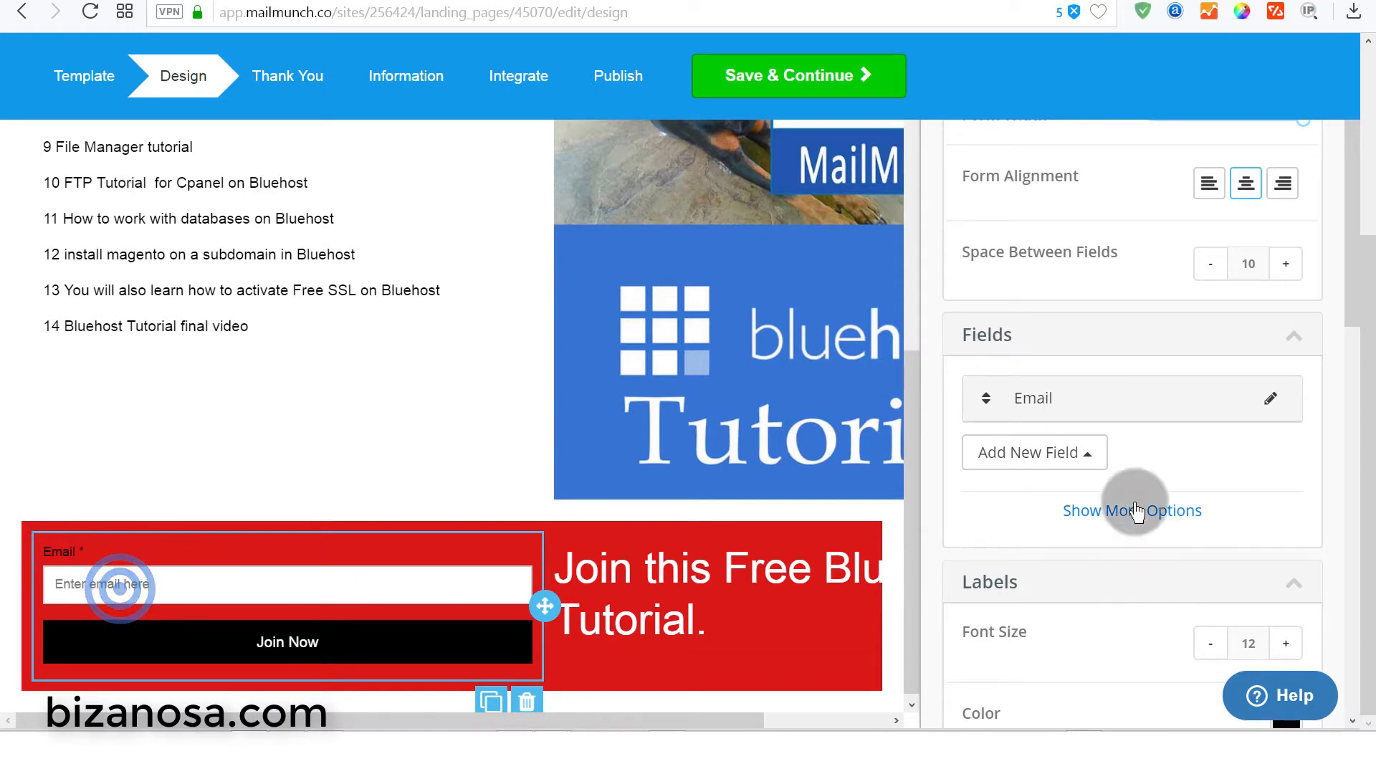
{"action": "left_click", "coordinate": [455, 553]}
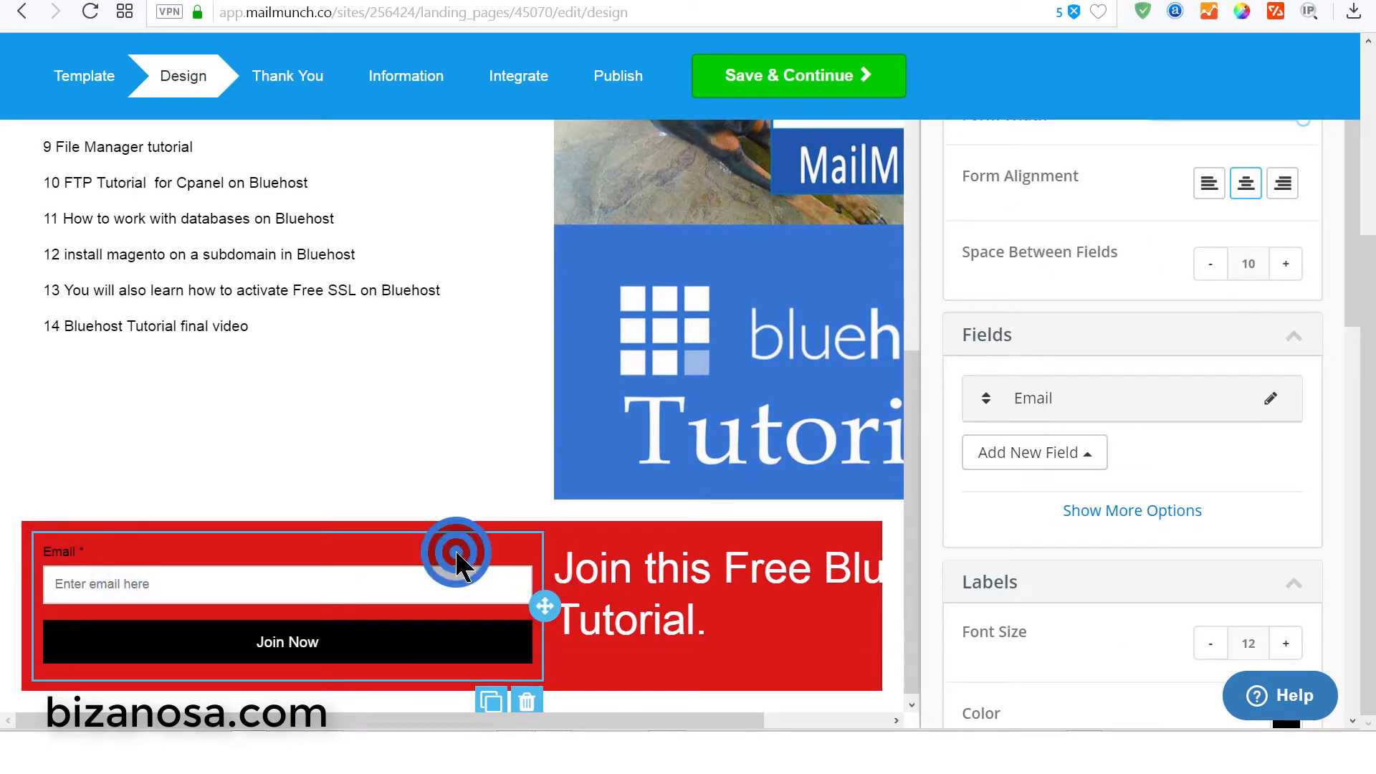
{"action": "scroll", "coordinate": [1352, 255], "scroll_direction": "up", "scroll_amount": 4}
{"action": "left_click", "coordinate": [1270, 313]}
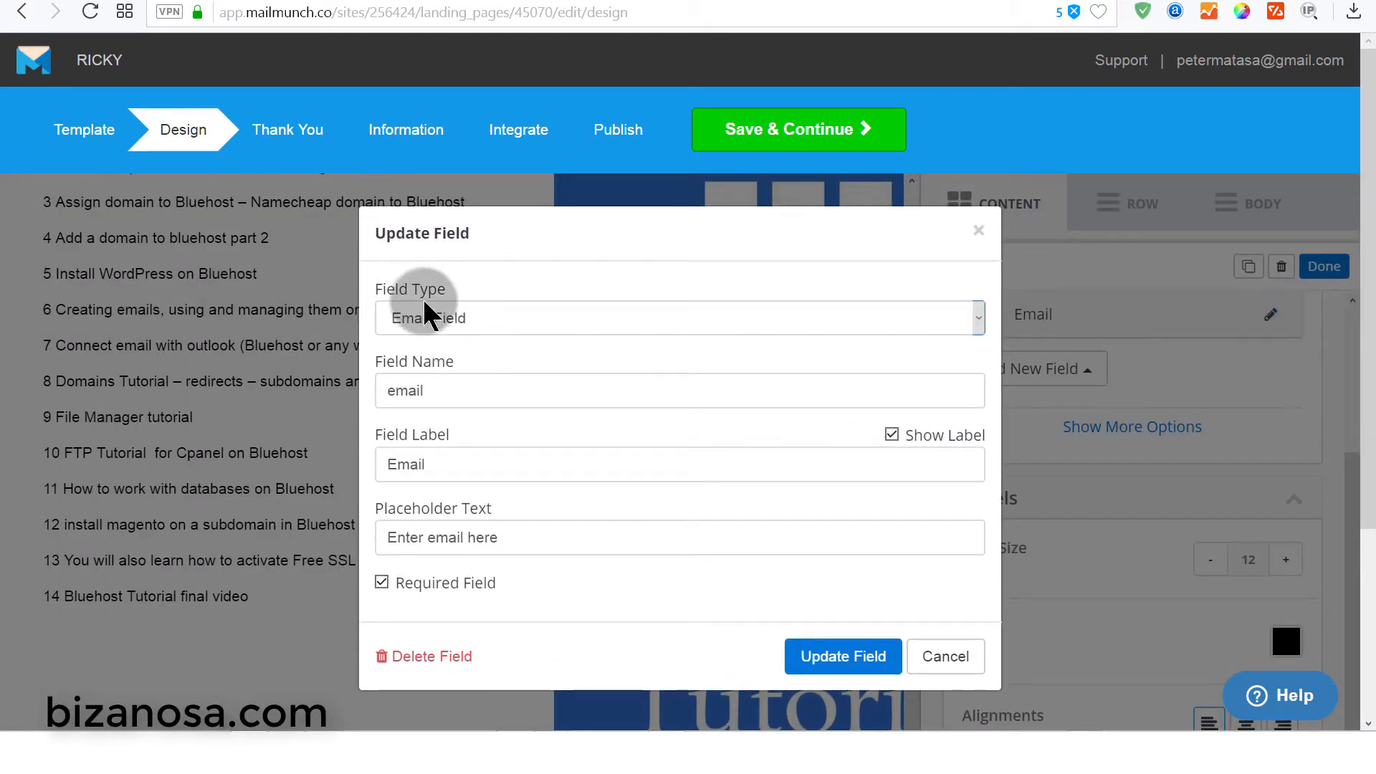
{"action": "left_click", "coordinate": [891, 434]}
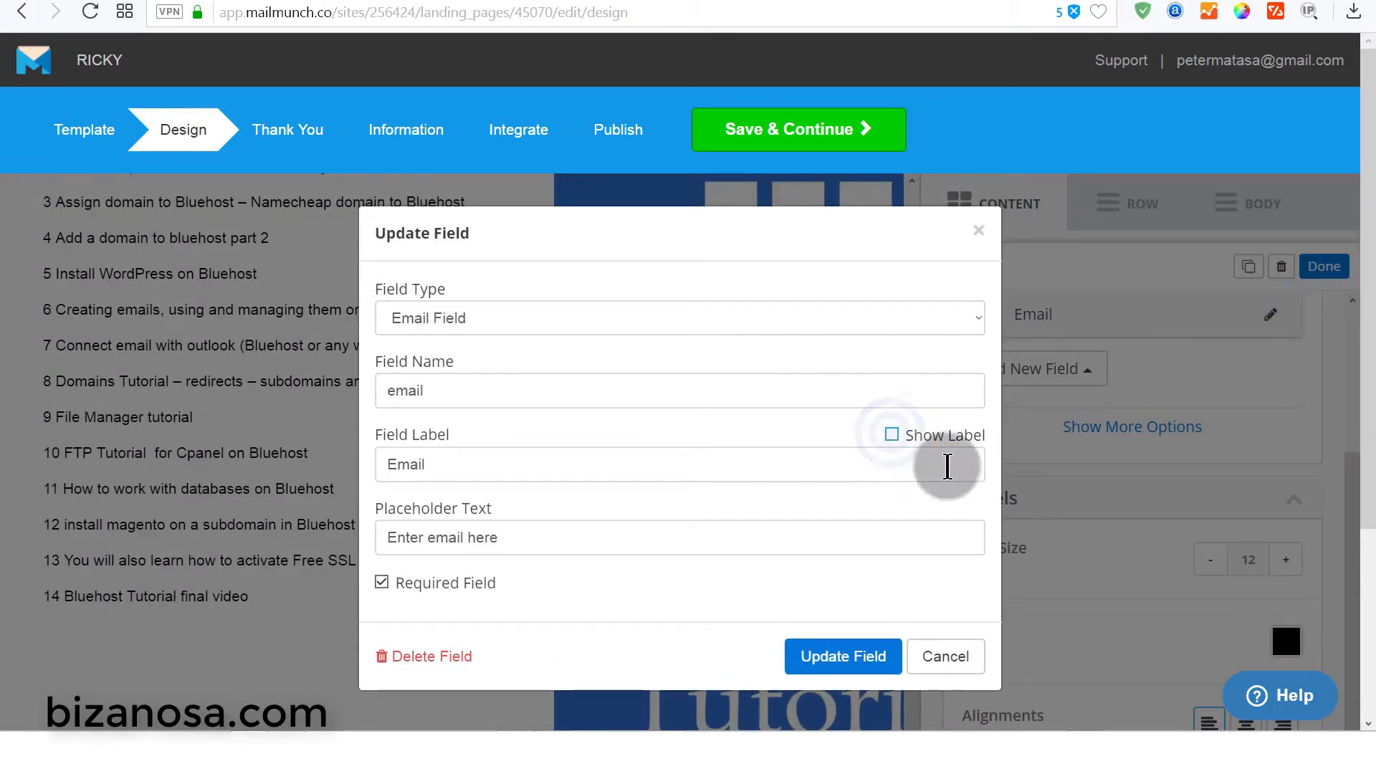
{"action": "left_click", "coordinate": [858, 657]}
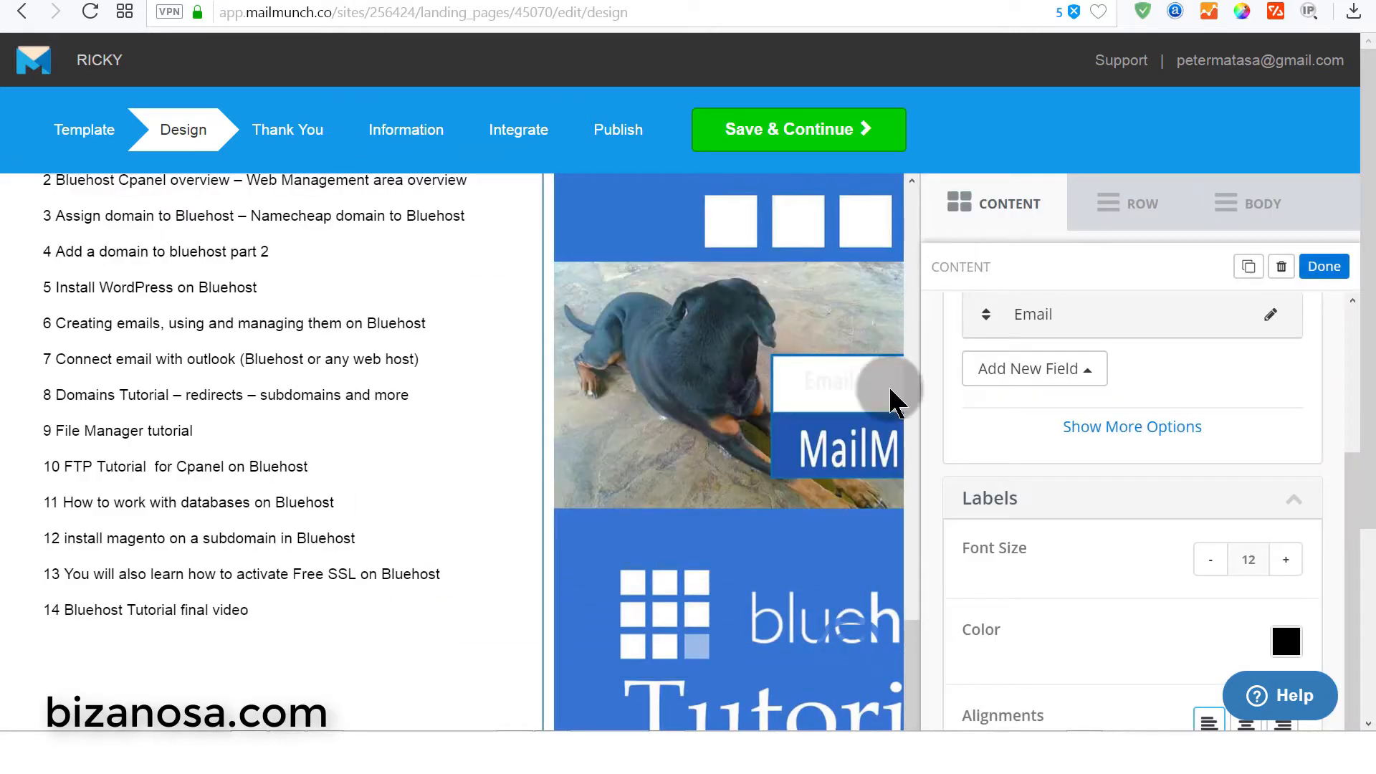
{"action": "scroll", "coordinate": [581, 491], "scroll_direction": "down", "scroll_amount": 4}
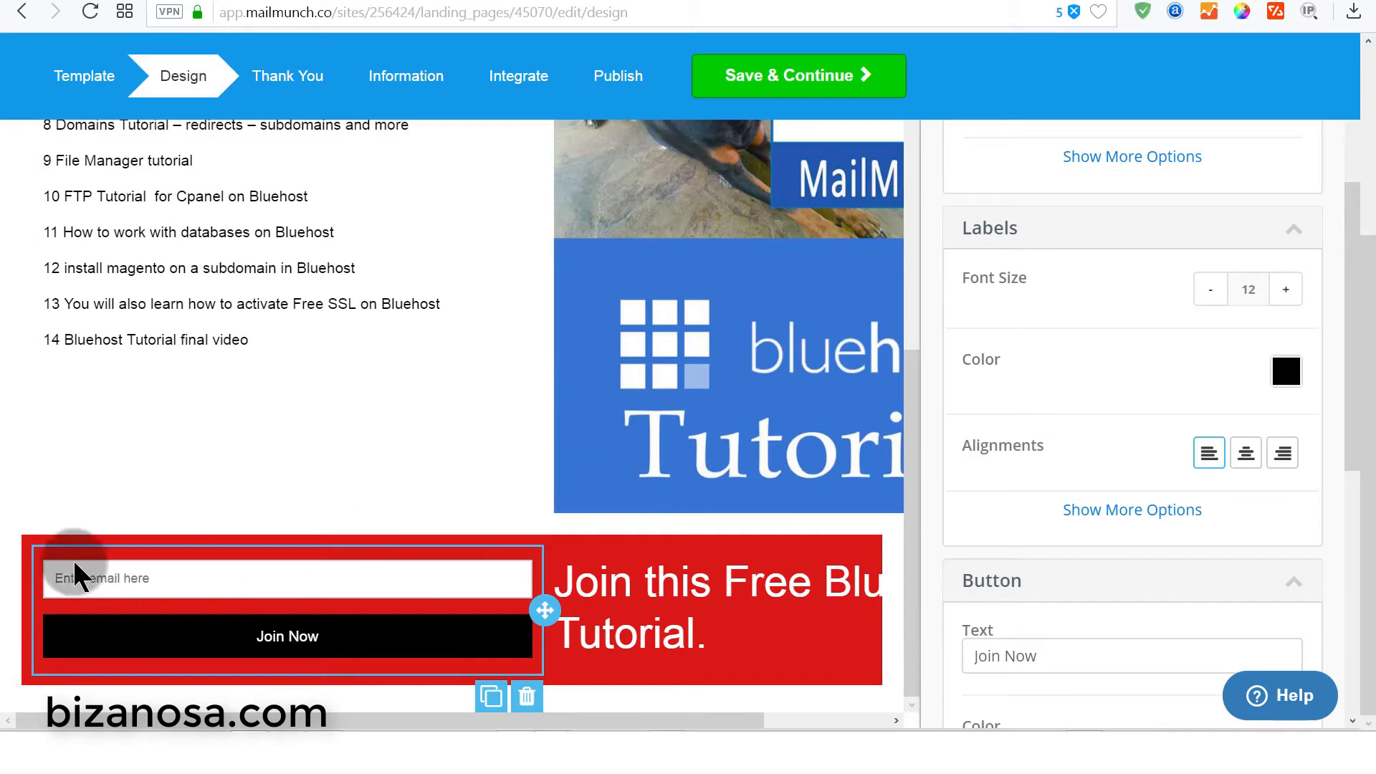
{"action": "left_click", "coordinate": [225, 566]}
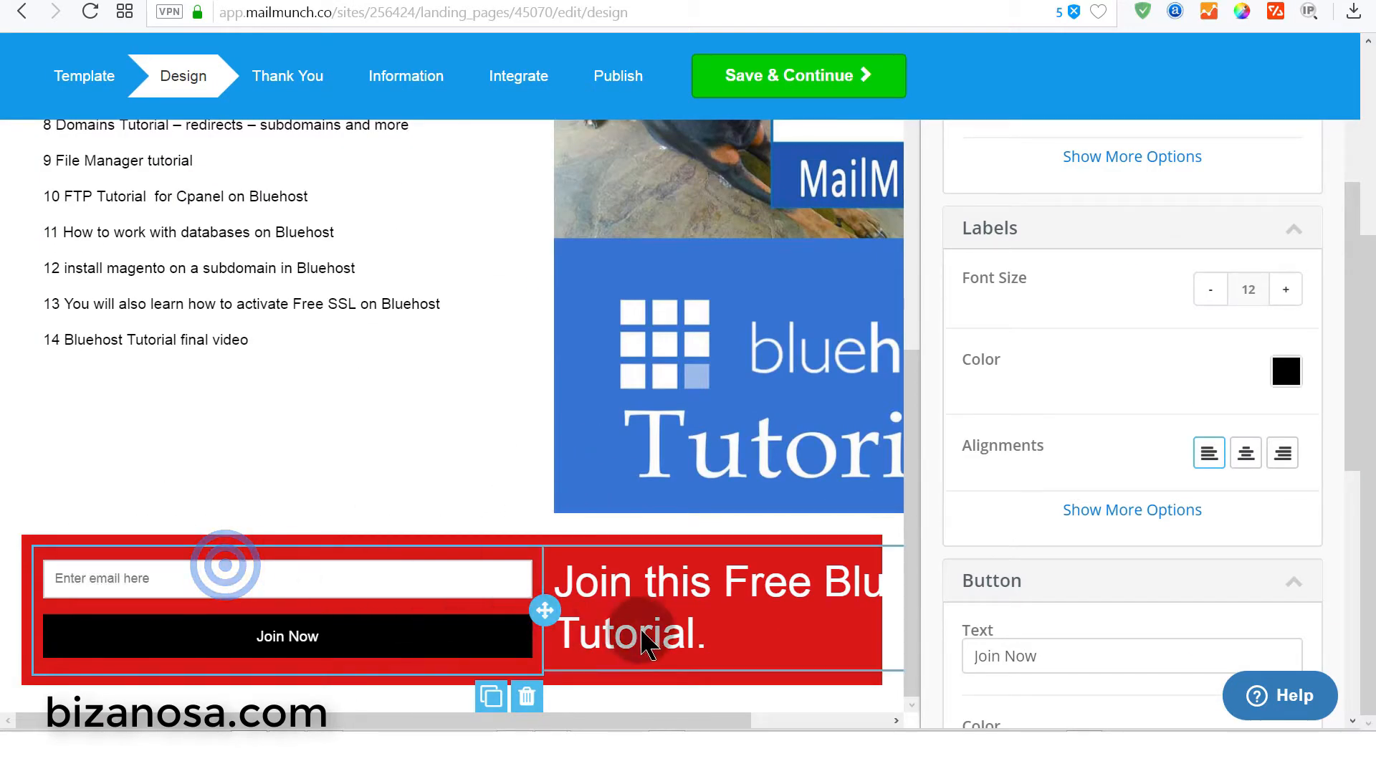
{"action": "left_click", "coordinate": [717, 636]}
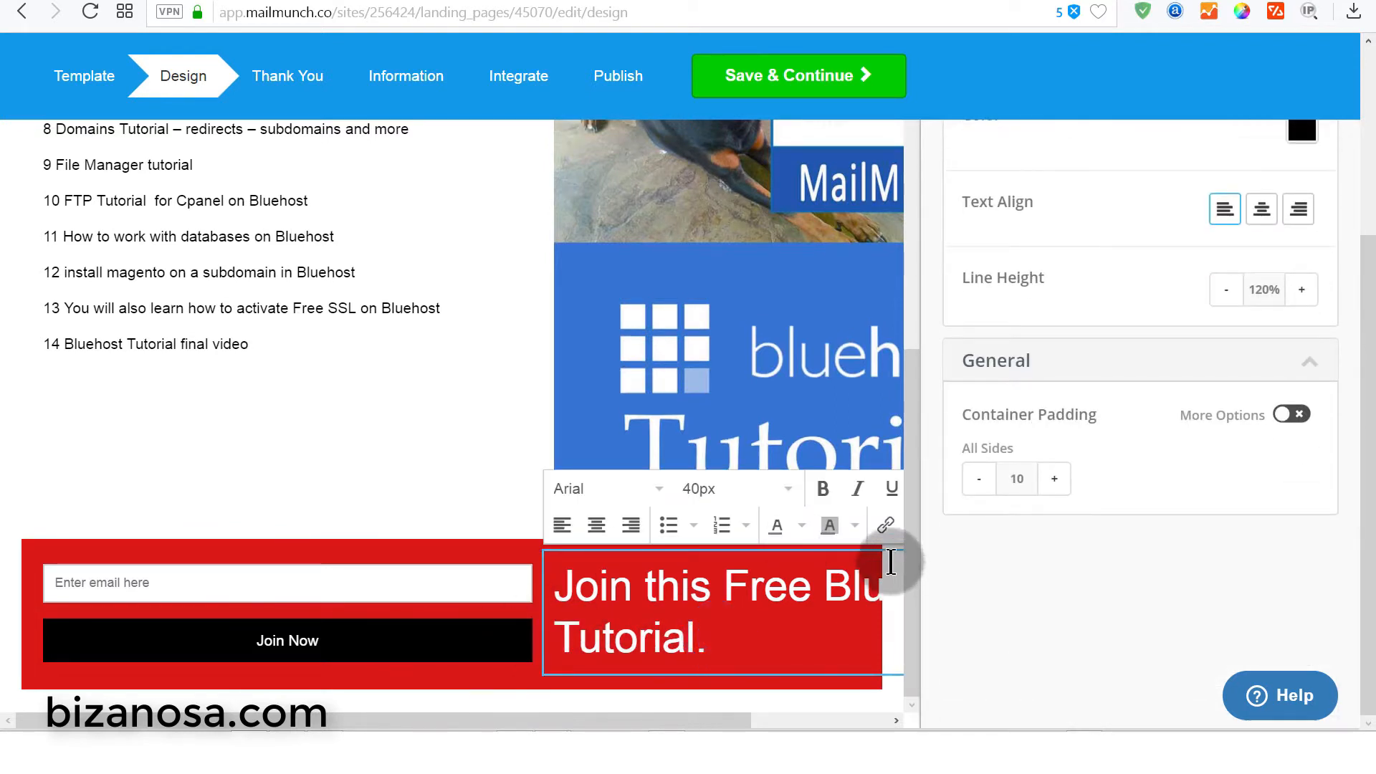
{"action": "left_click", "coordinate": [914, 501]}
{"action": "left_click", "coordinate": [642, 601]}
{"action": "left_click", "coordinate": [446, 521]}
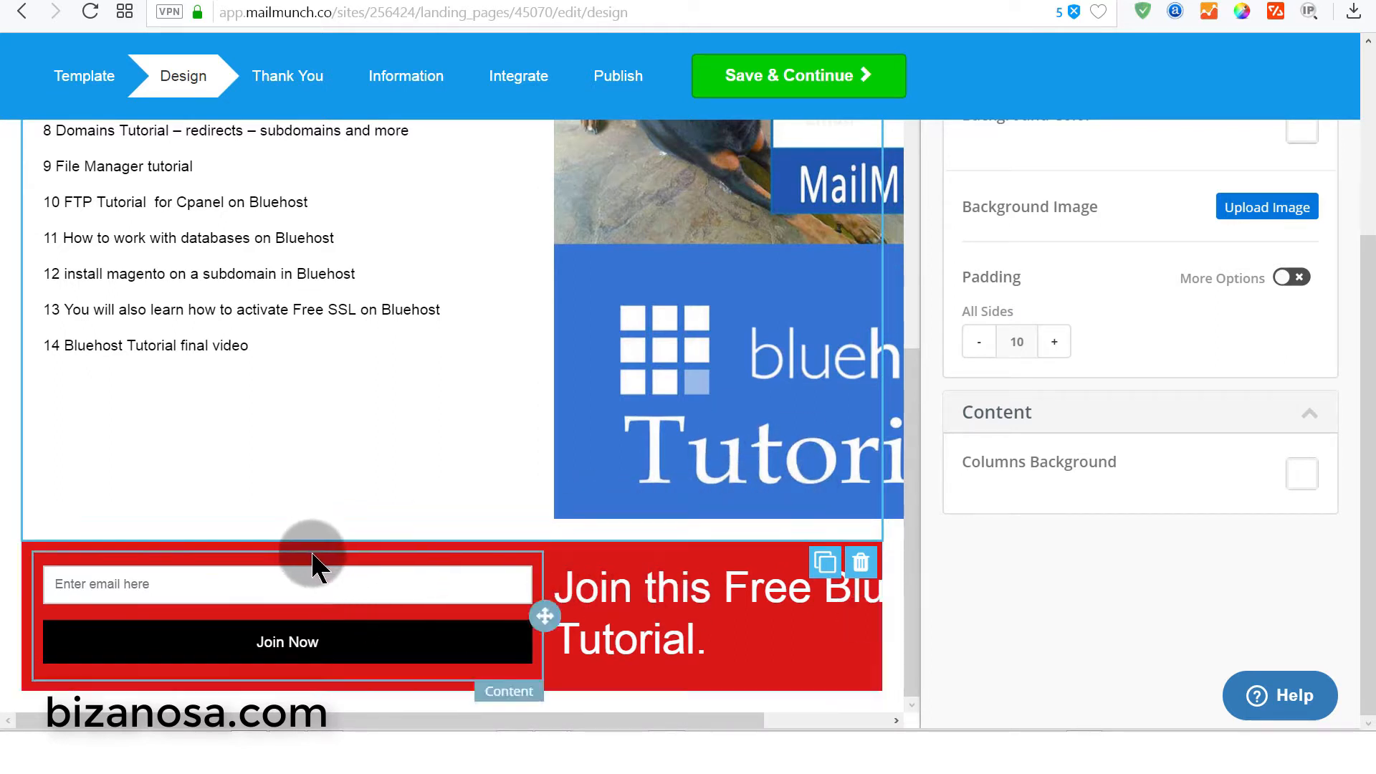
{"action": "left_click", "coordinate": [575, 582]}
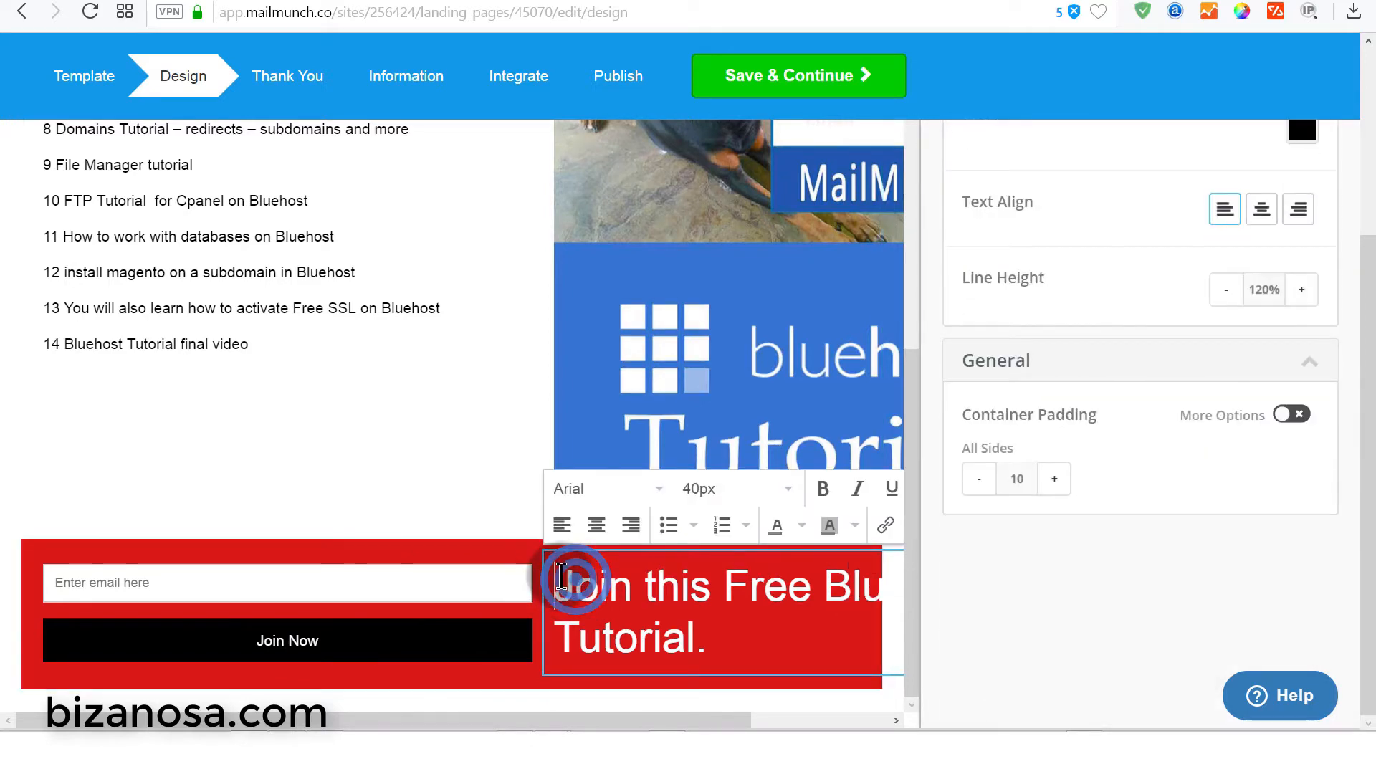
{"action": "left_click_drag", "start_coordinate": [588, 584], "coordinate": [761, 661]}
{"action": "left_click", "coordinate": [760, 651]}
{"action": "left_click_drag", "start_coordinate": [1368, 438], "coordinate": [1337, 186]}
{"action": "left_click", "coordinate": [1147, 206]}
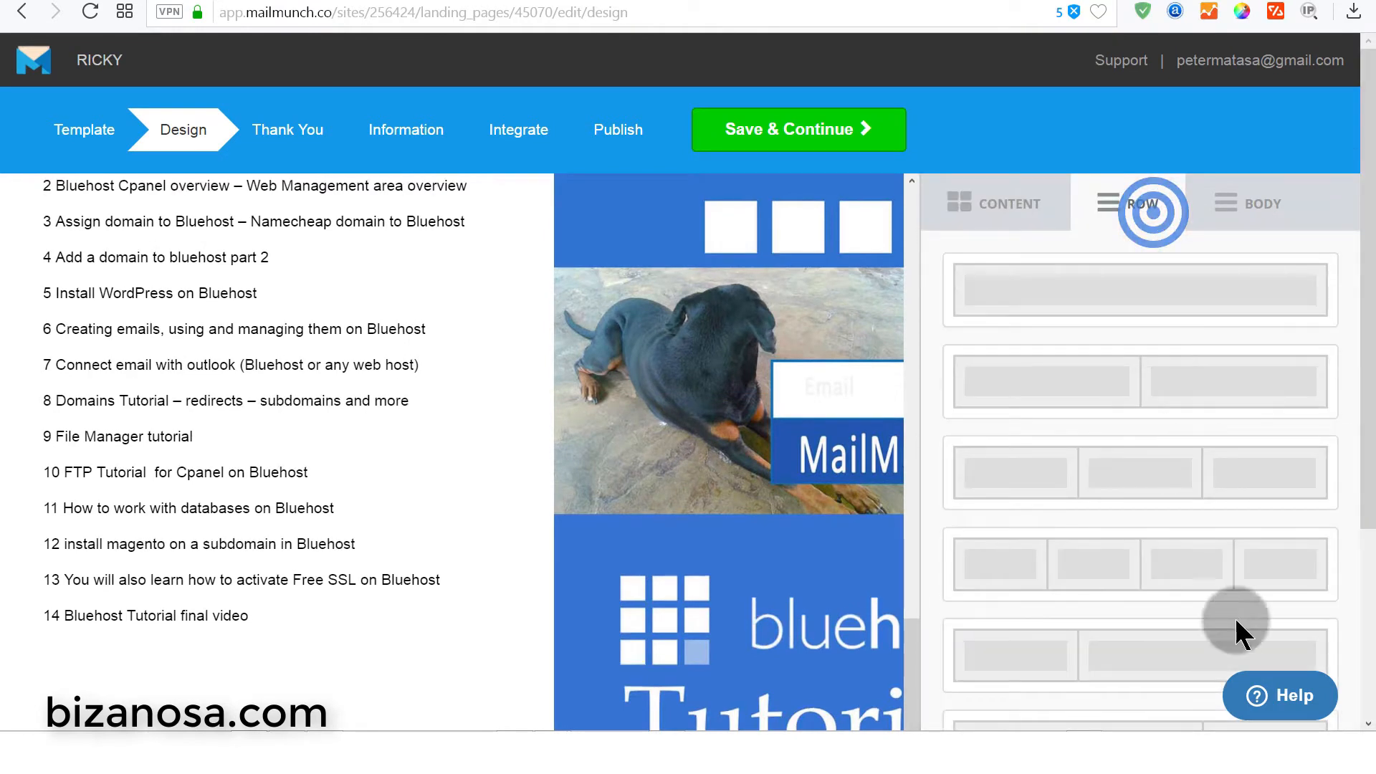
{"action": "scroll", "coordinate": [581, 531], "scroll_direction": "down", "scroll_amount": 1}
{"action": "scroll", "coordinate": [552, 501], "scroll_direction": "down", "scroll_amount": 3}
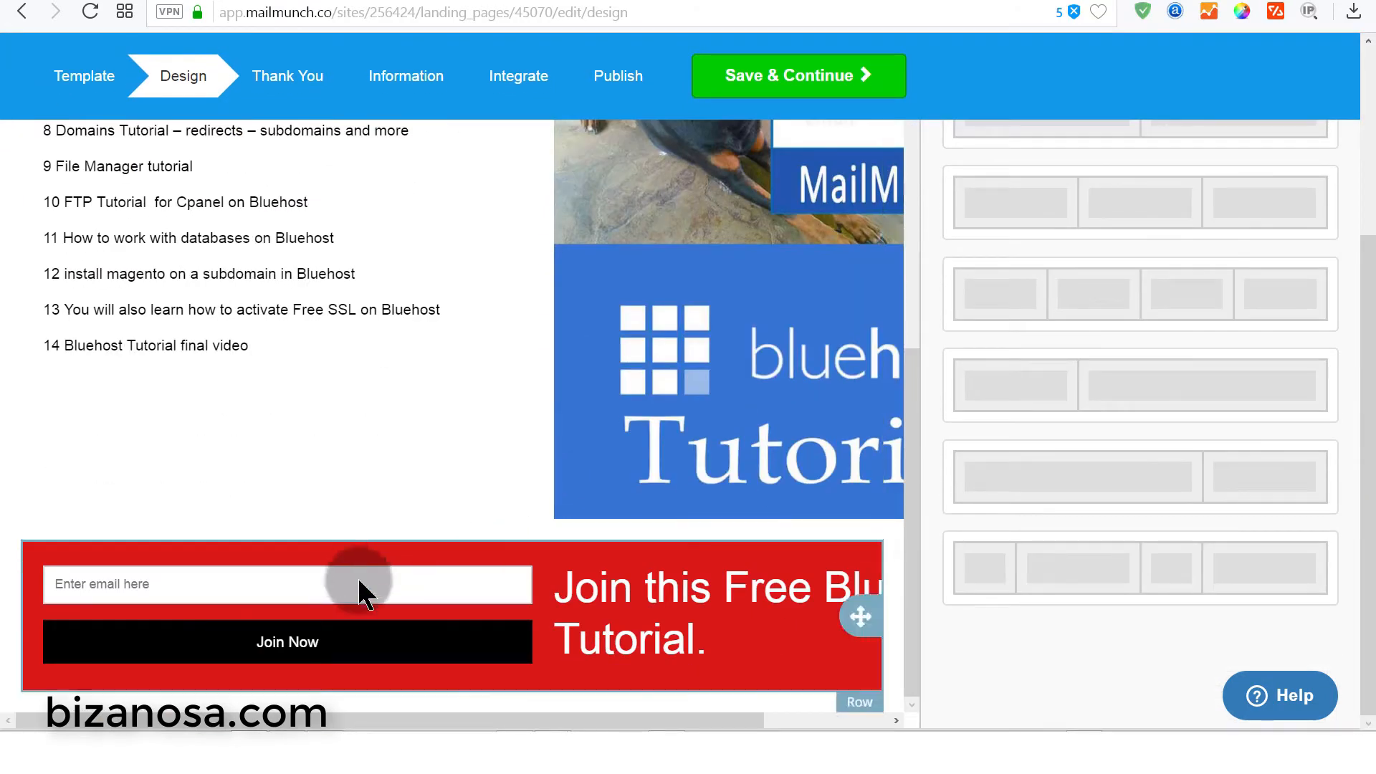
- Reload the published landing page and review the video title, lesson list, tall image and closing red signup row
{"action": "left_click", "coordinate": [288, 69]}
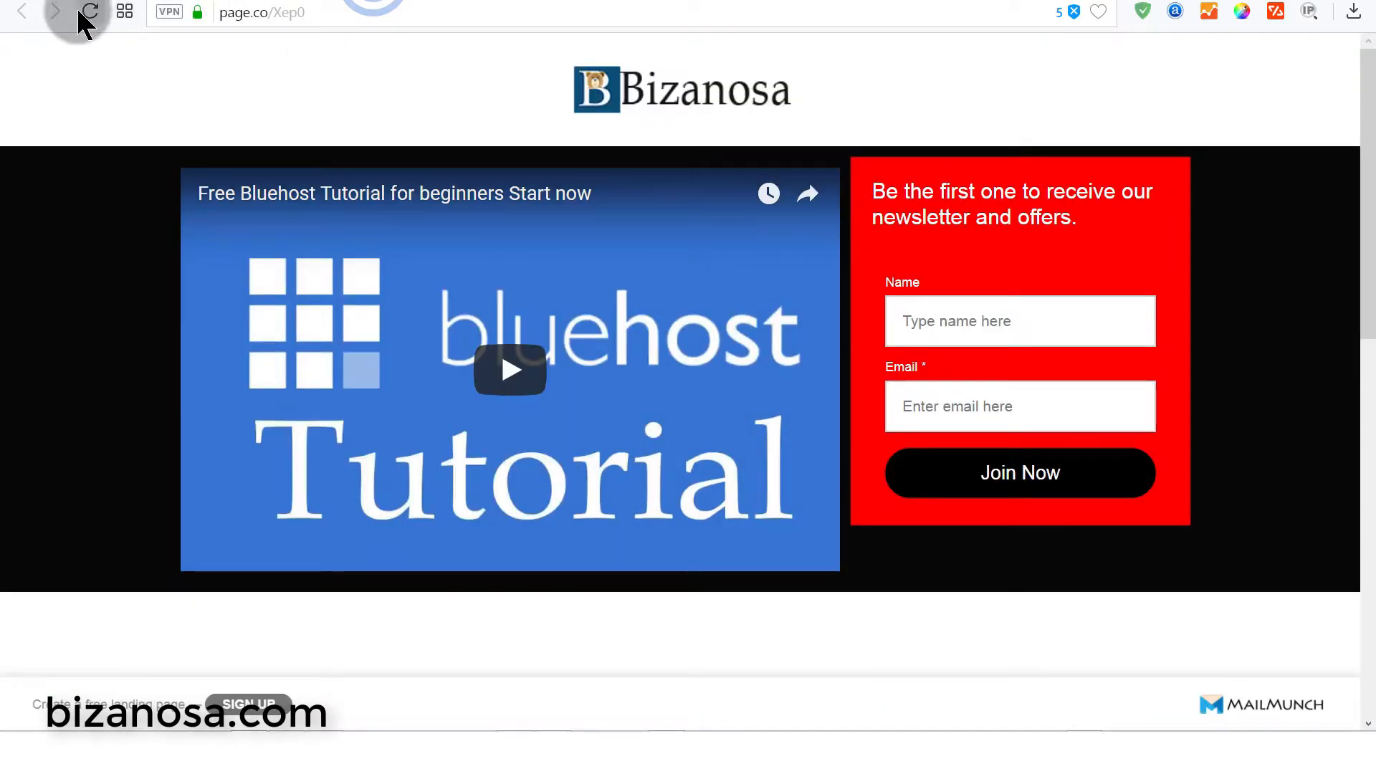
{"action": "left_click", "coordinate": [89, 12]}
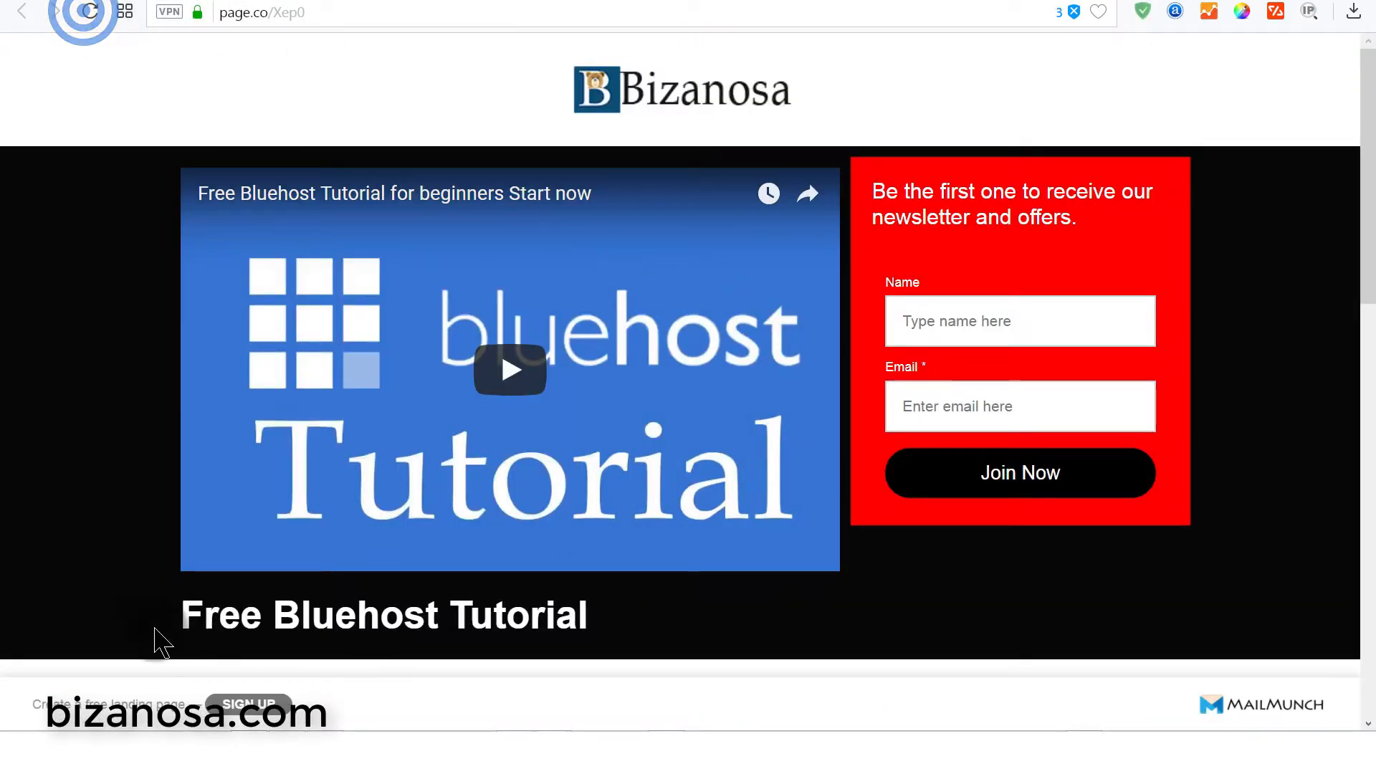
{"action": "left_click_drag", "start_coordinate": [1362, 154], "coordinate": [1362, 505]}
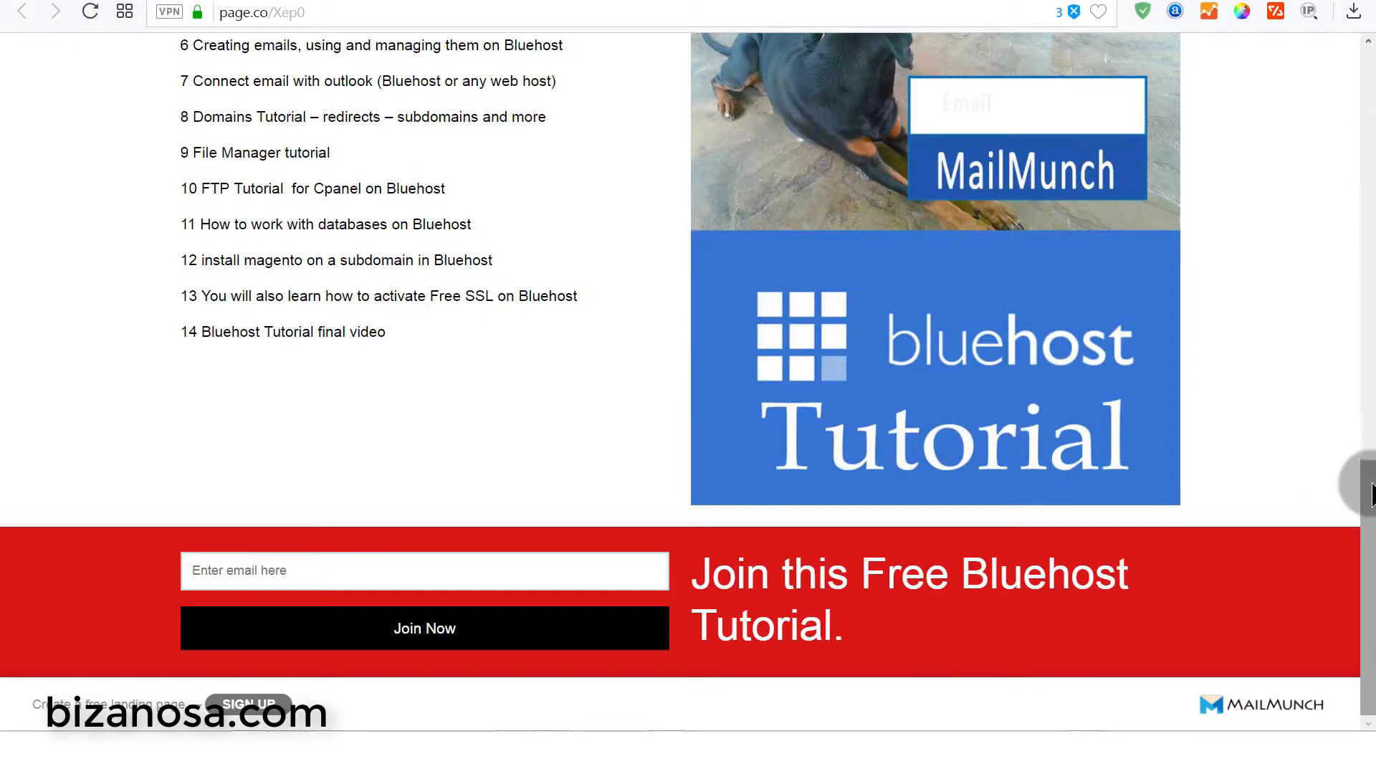
{"action": "mouse_move", "coordinate": [1367, 529]}
{"action": "left_mouse_down"}
{"action": "mouse_move", "coordinate": [1369, 154]}
{"action": "mouse_move", "coordinate": [1369, 509]}
{"action": "left_mouse_up"}
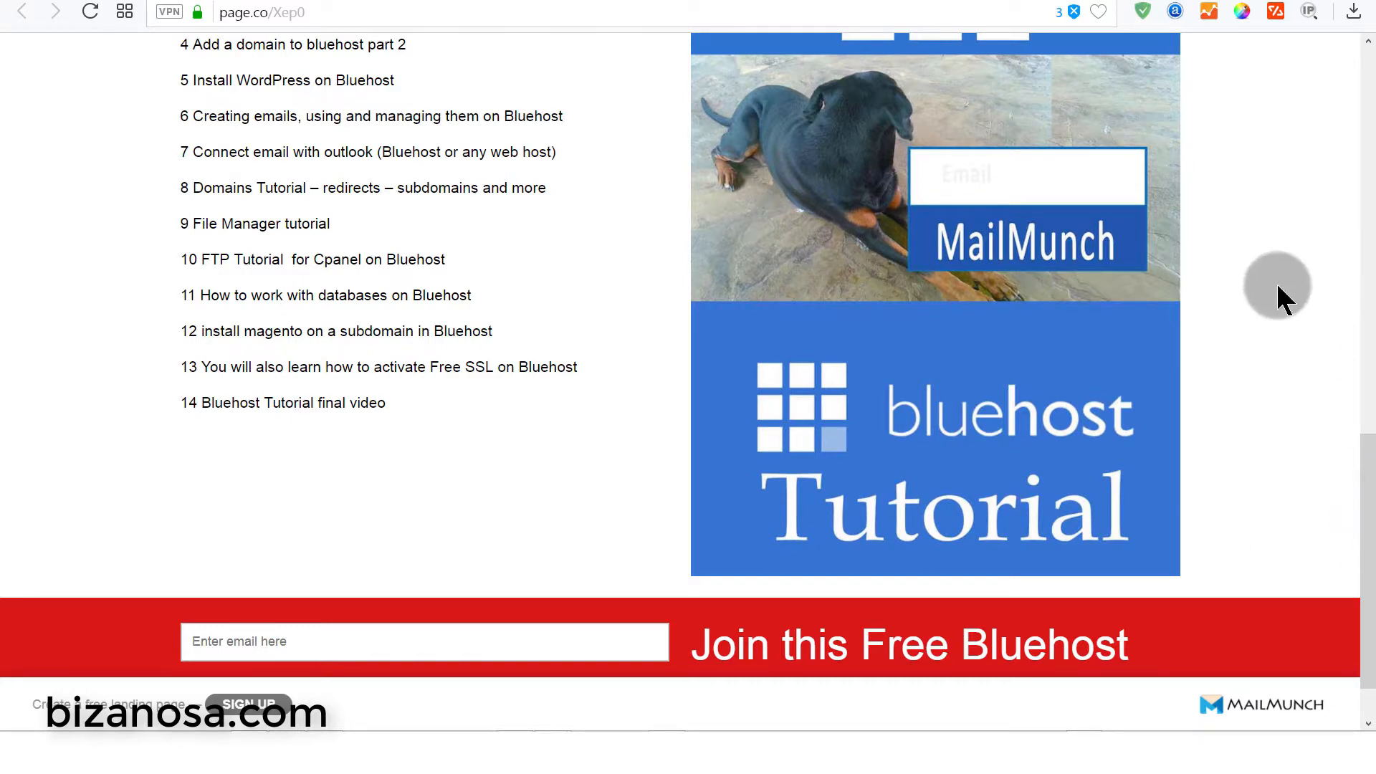
{"action": "mouse_move", "coordinate": [1367, 485]}
{"action": "left_mouse_down"}
{"action": "mouse_move", "coordinate": [1367, 384]}
{"action": "mouse_move", "coordinate": [1367, 489]}
{"action": "left_mouse_up"}
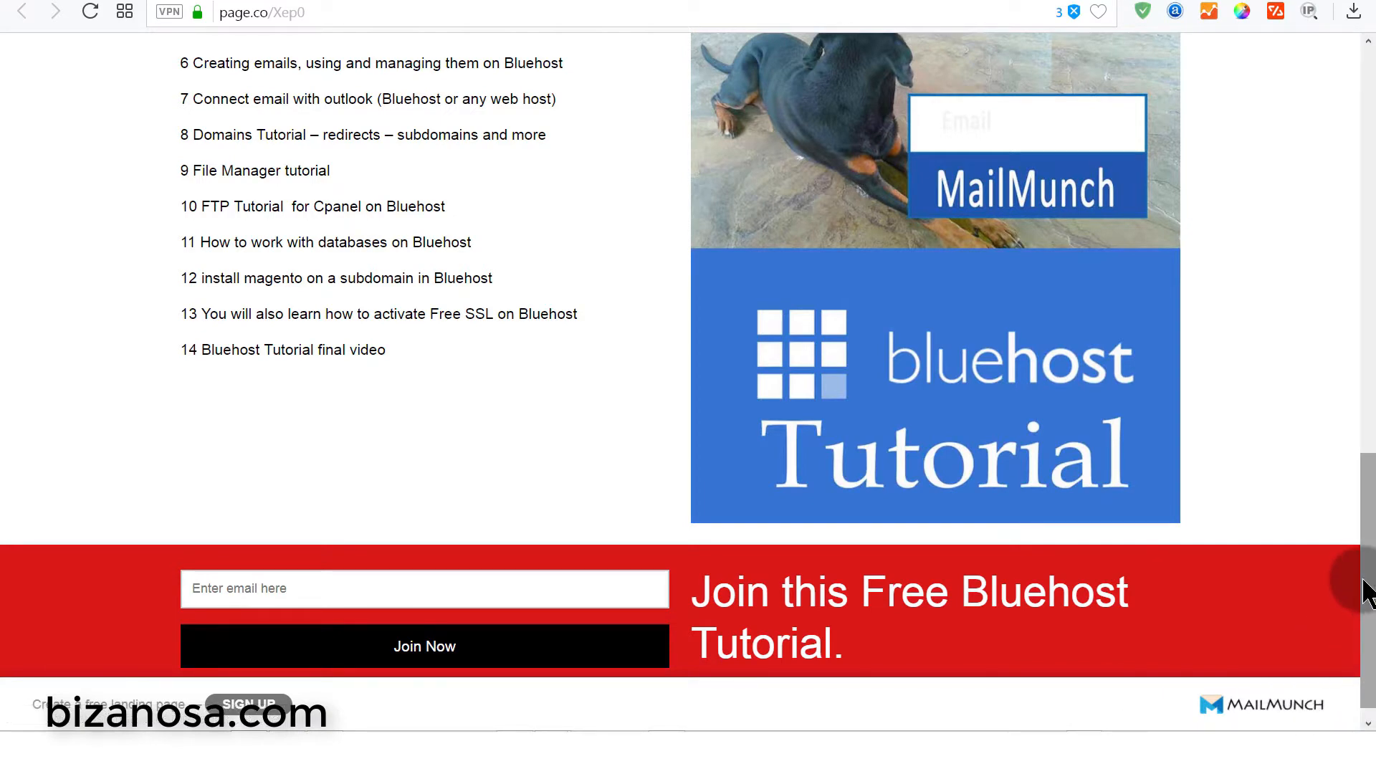
{"action": "left_click_drag", "start_coordinate": [1366, 593], "coordinate": [1361, 701]}
- Return to the page editor and try to add a single-column row between the lesson list row and the red signup row
{"action": "left_click", "coordinate": [909, 656]}
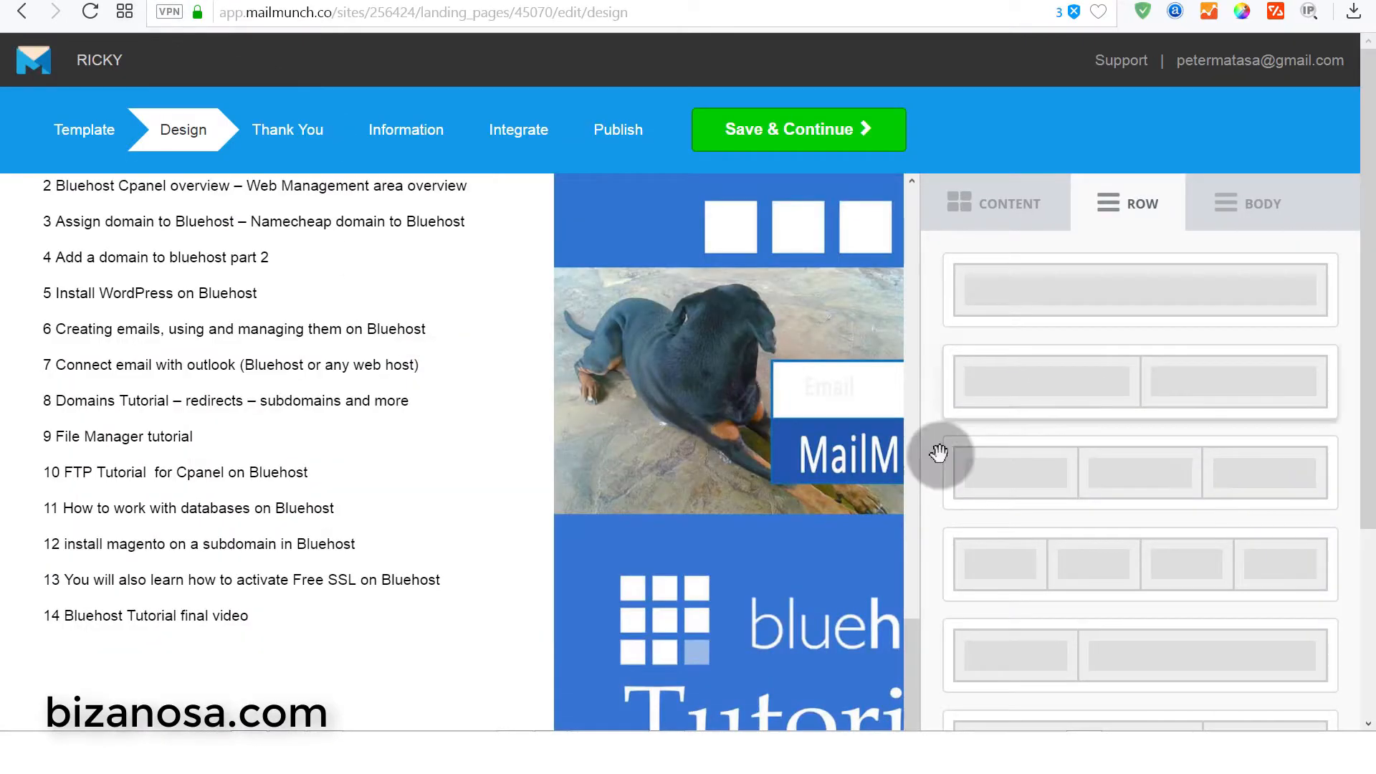
{"action": "scroll", "coordinate": [888, 416], "scroll_direction": "down", "scroll_amount": 3}
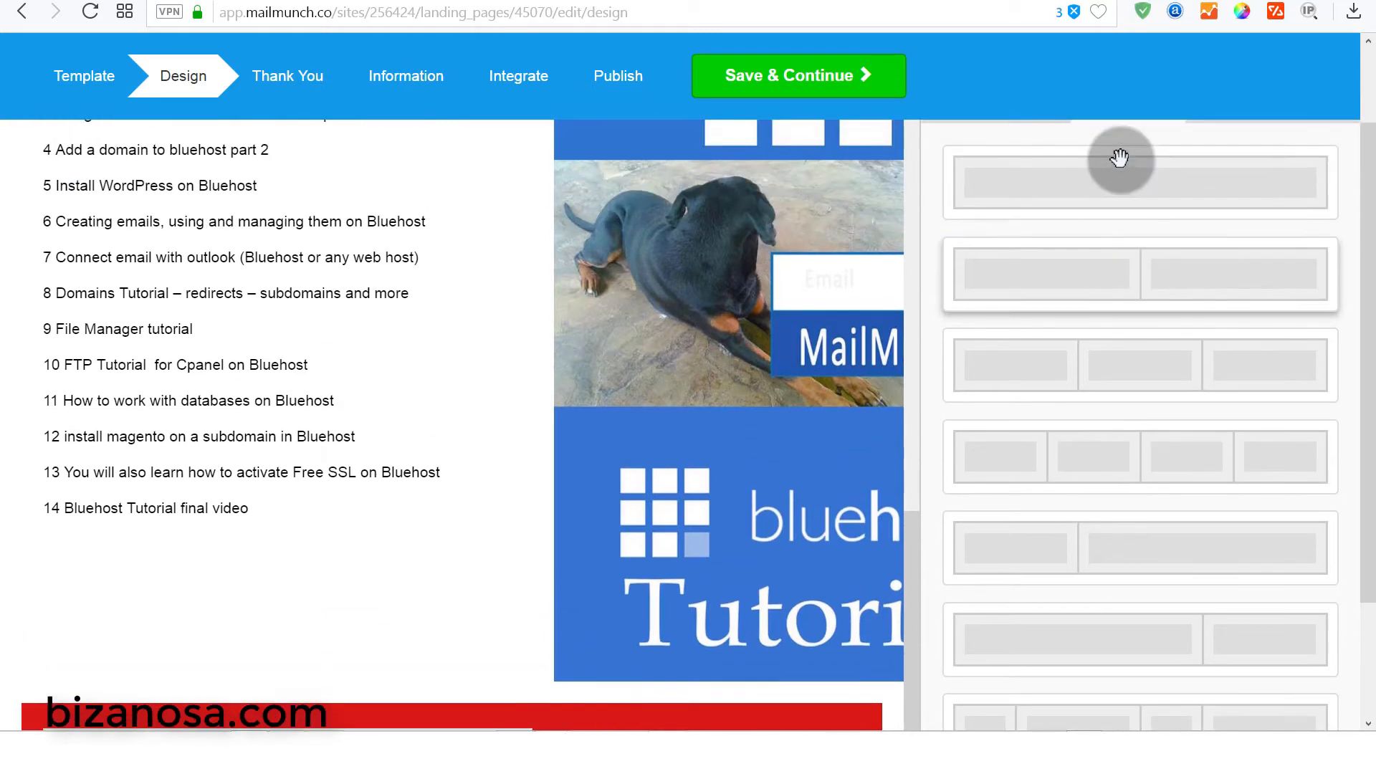
{"action": "left_click_drag", "start_coordinate": [1118, 162], "coordinate": [578, 690]}
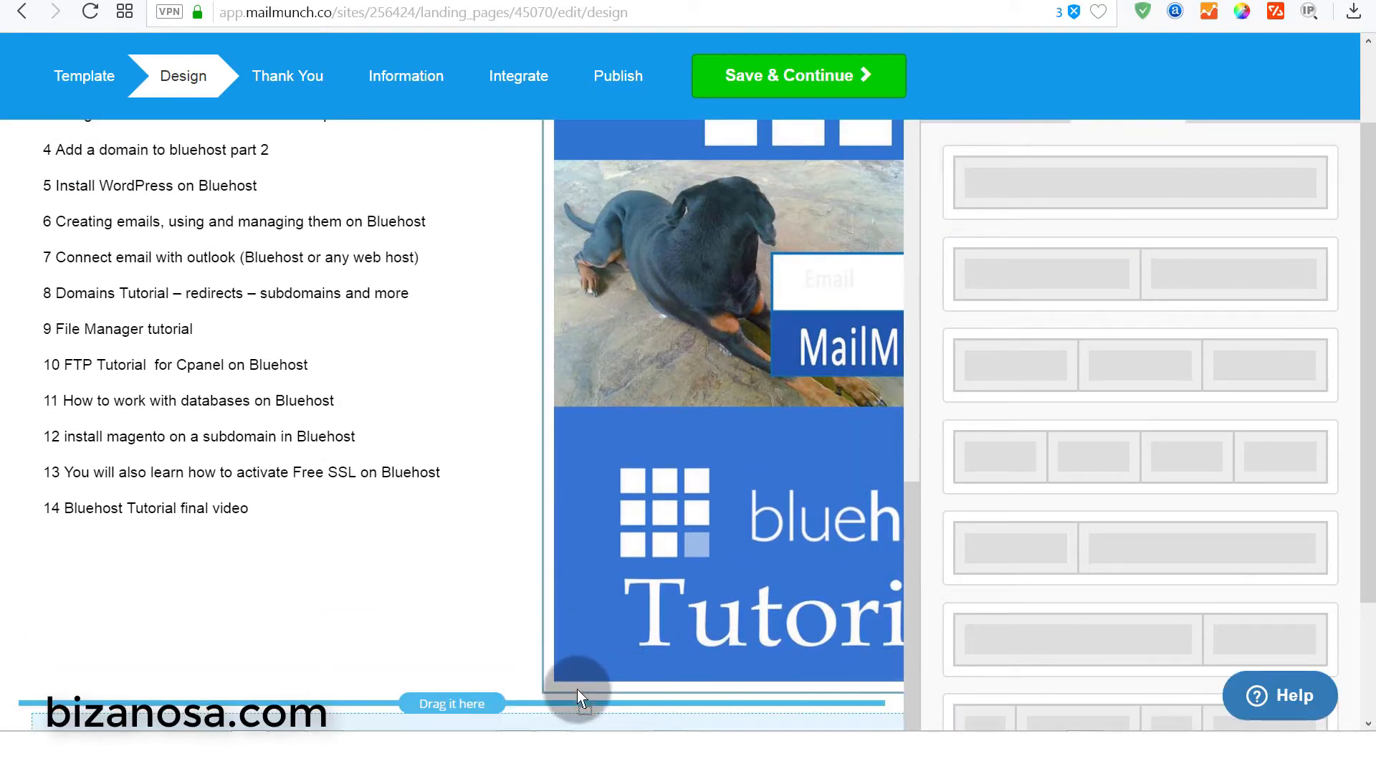
{"action": "left_click_drag", "start_coordinate": [915, 524], "coordinate": [900, 652]}
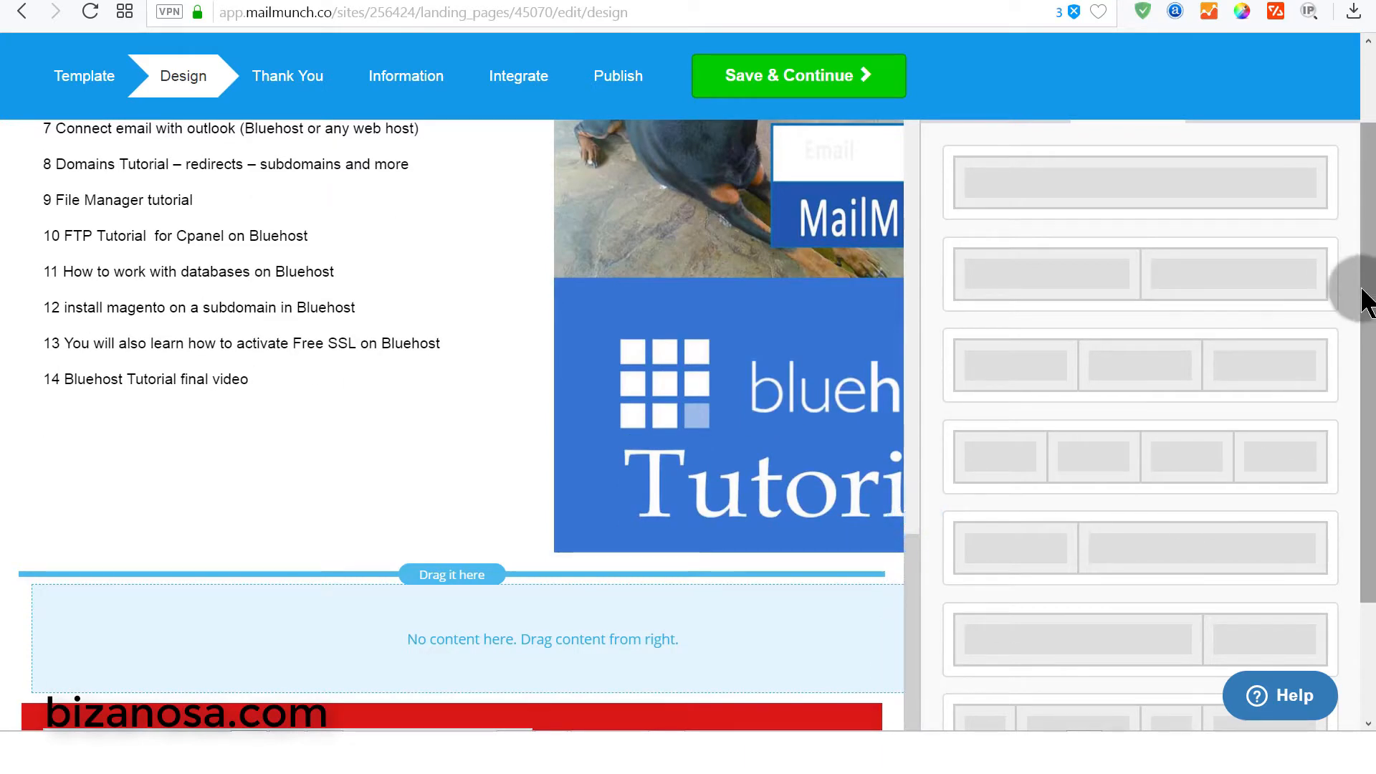
{"action": "scroll", "coordinate": [1355, 287], "scroll_direction": "down", "scroll_amount": 2}
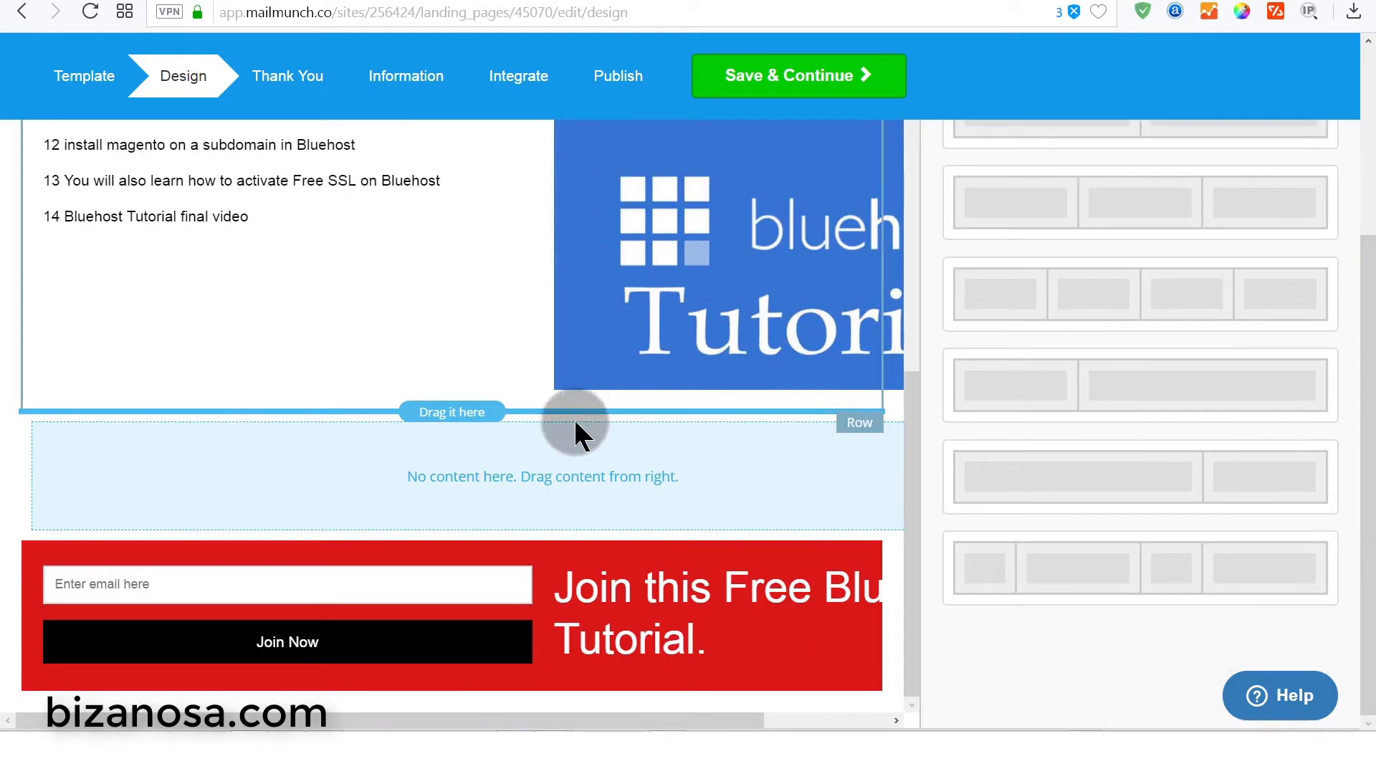
{"action": "left_click_drag", "start_coordinate": [866, 470], "coordinate": [788, 698]}
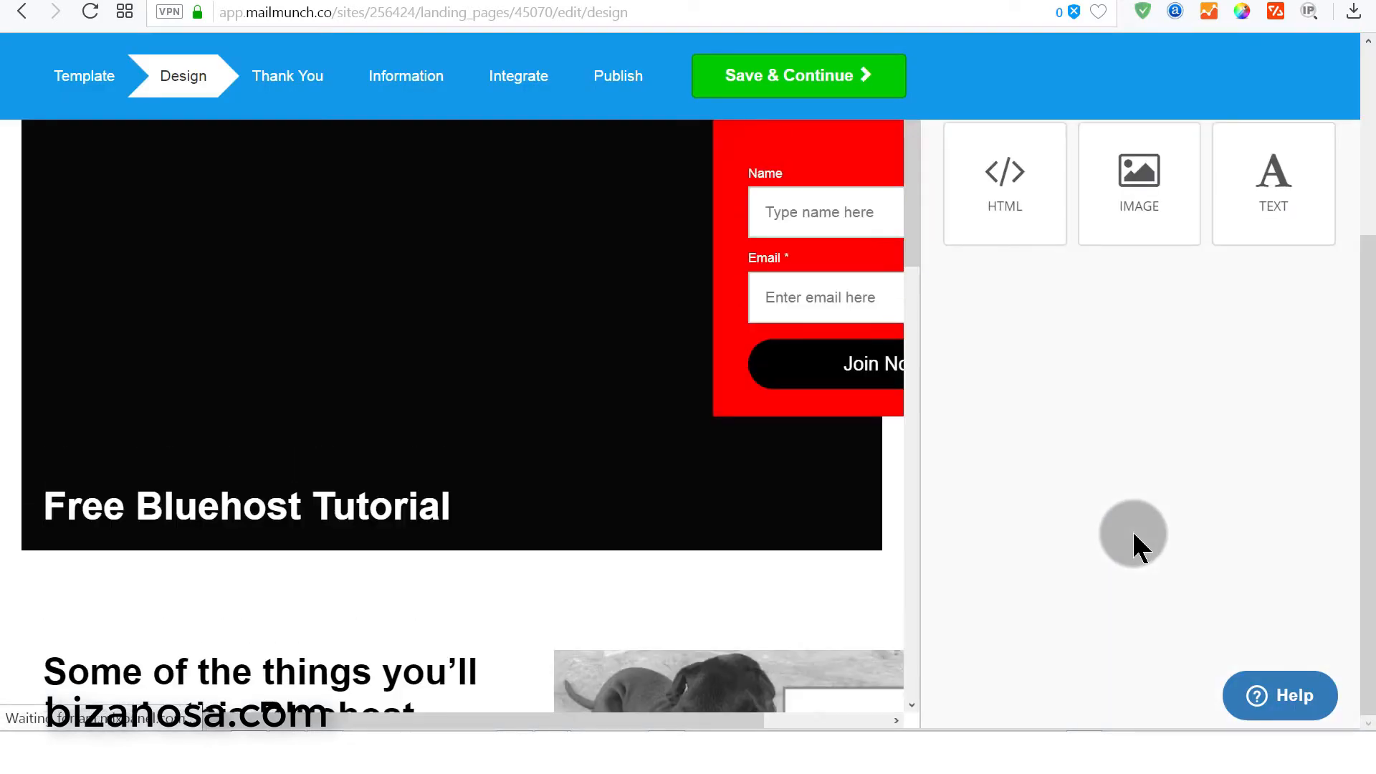
- Open the video block's HTML code and select the end of its #u_column_4 background-color rule
{"action": "left_click_drag", "start_coordinate": [913, 189], "coordinate": [345, 698]}
{"action": "left_click_drag", "start_coordinate": [480, 702], "coordinate": [520, 714]}
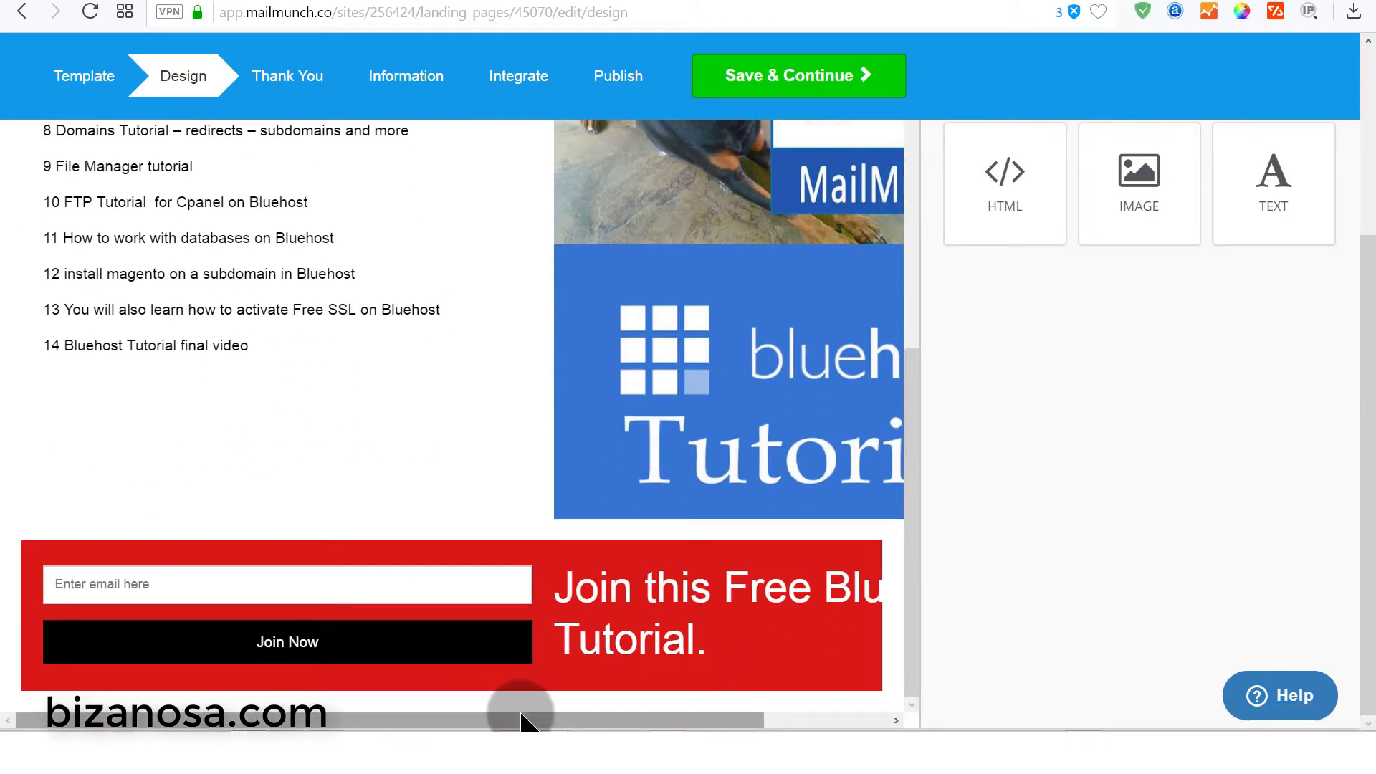
{"action": "left_click_drag", "start_coordinate": [912, 464], "coordinate": [890, 58]}
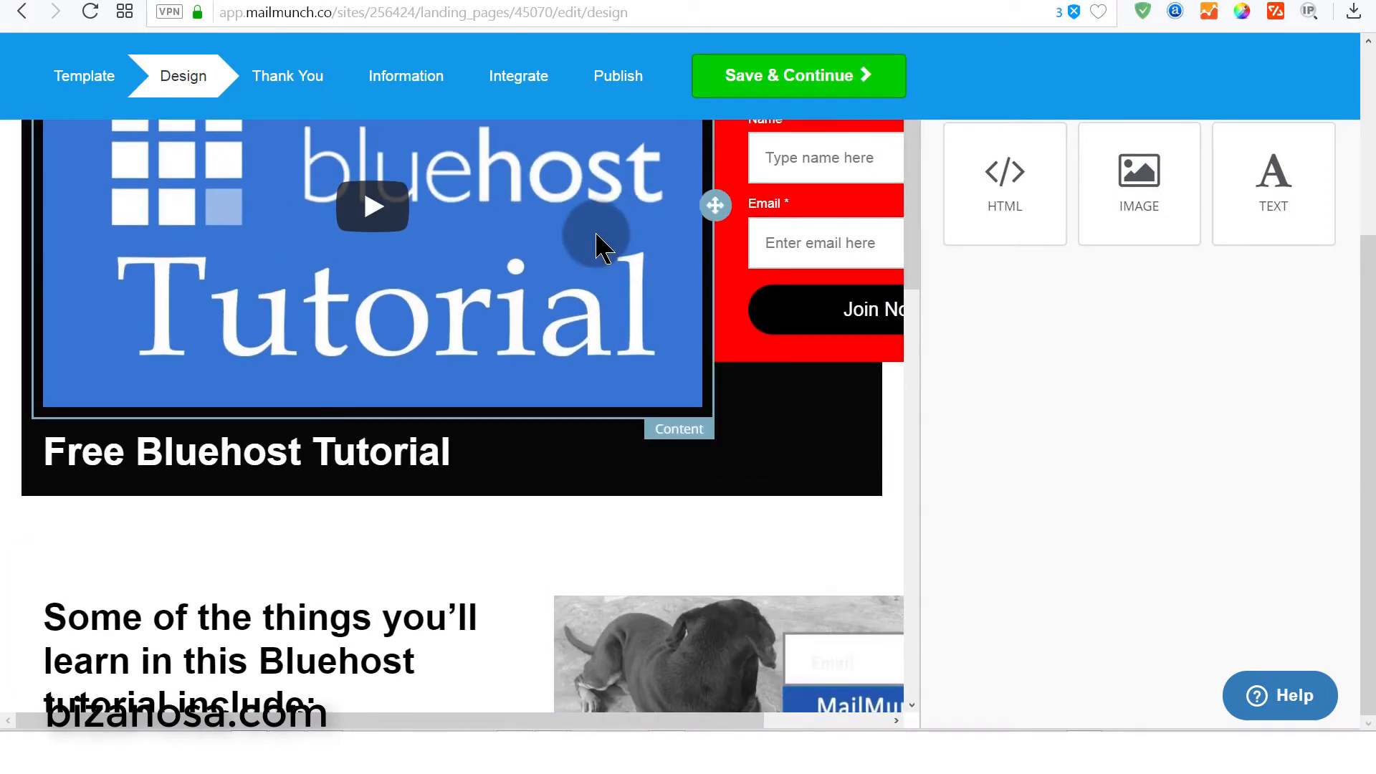
{"action": "left_click", "coordinate": [605, 282]}
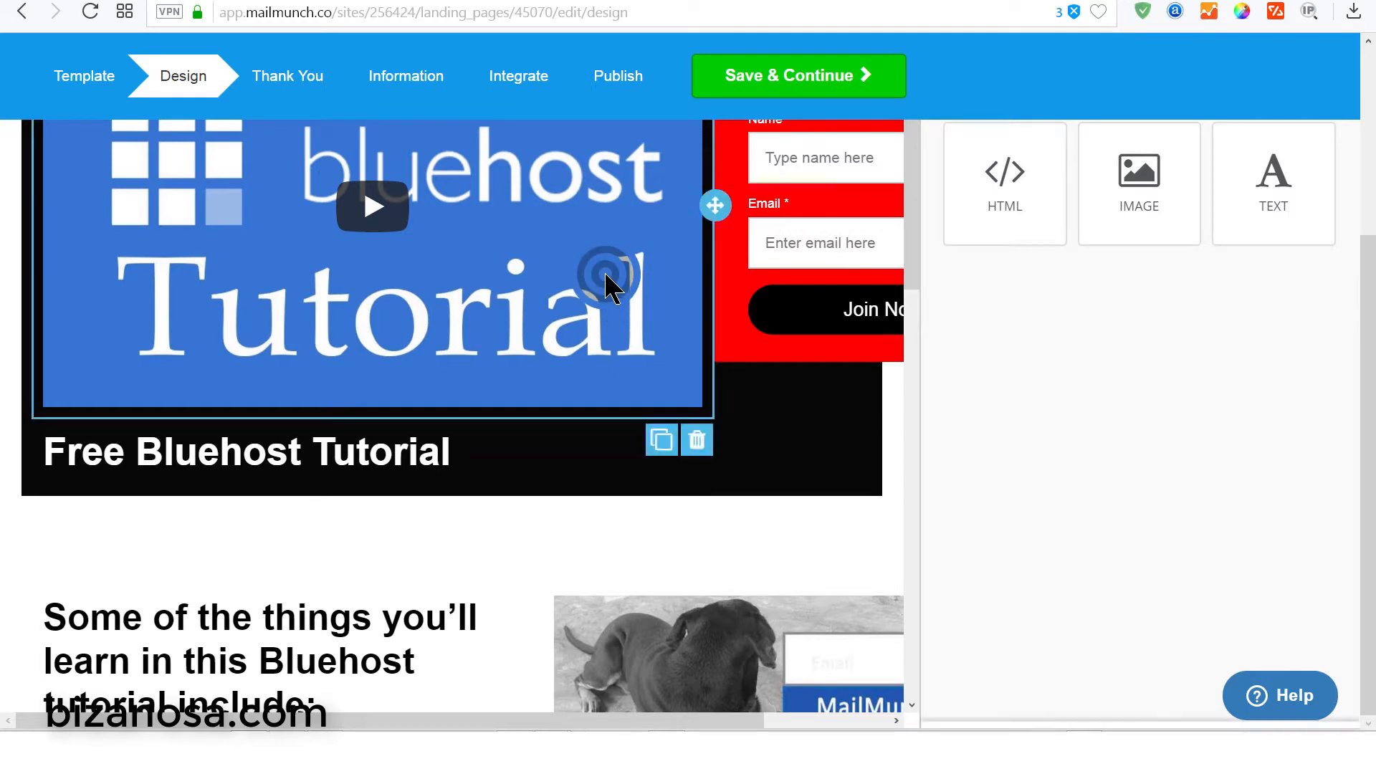
{"action": "left_click_drag", "start_coordinate": [1330, 201], "coordinate": [1318, 359]}
{"action": "left_click", "coordinate": [1002, 356]}
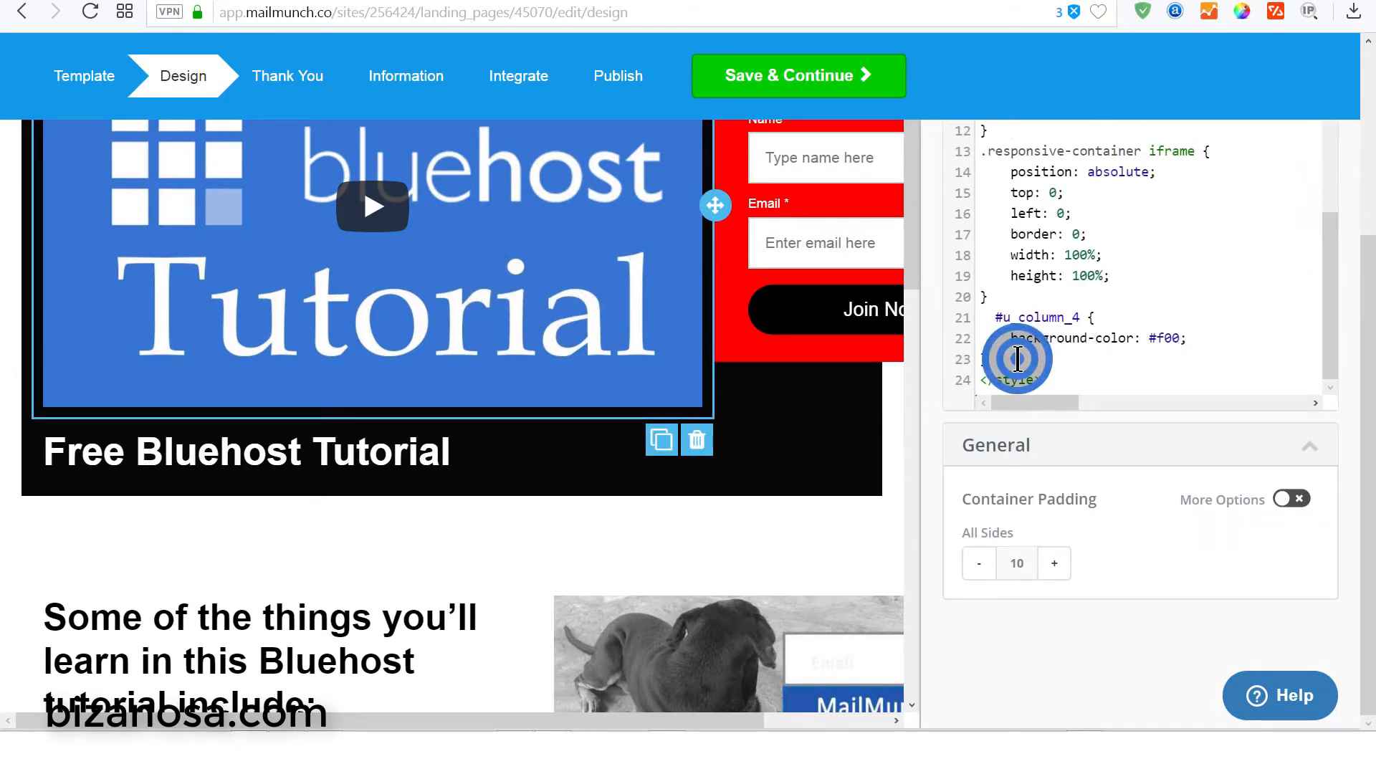
{"action": "left_click_drag", "start_coordinate": [1018, 359], "coordinate": [977, 332]}
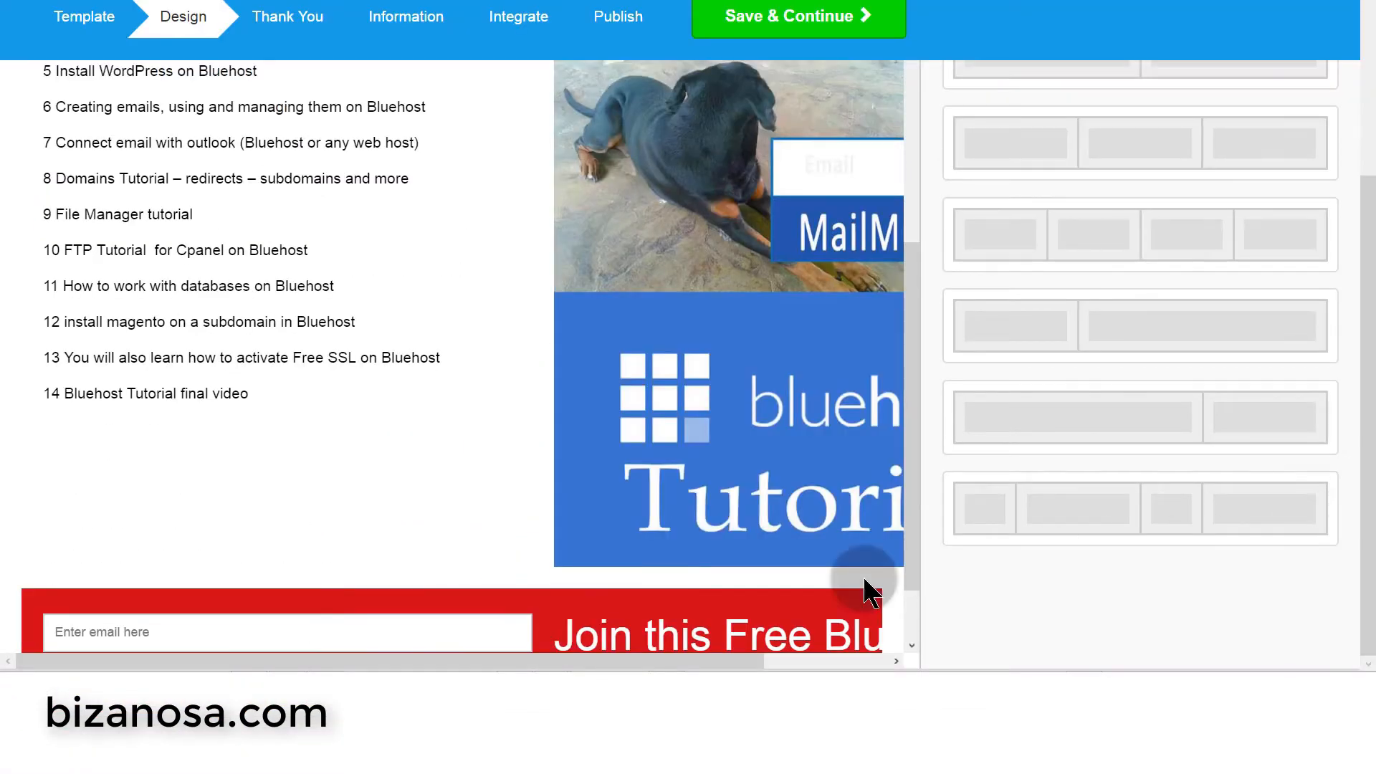
- Add a two-column row with a wide first column and a narrow second column below the red signup row
{"action": "scroll", "coordinate": [870, 591], "scroll_direction": "down", "scroll_amount": 2}
{"action": "left_click_drag", "start_coordinate": [1143, 424], "coordinate": [487, 624]}
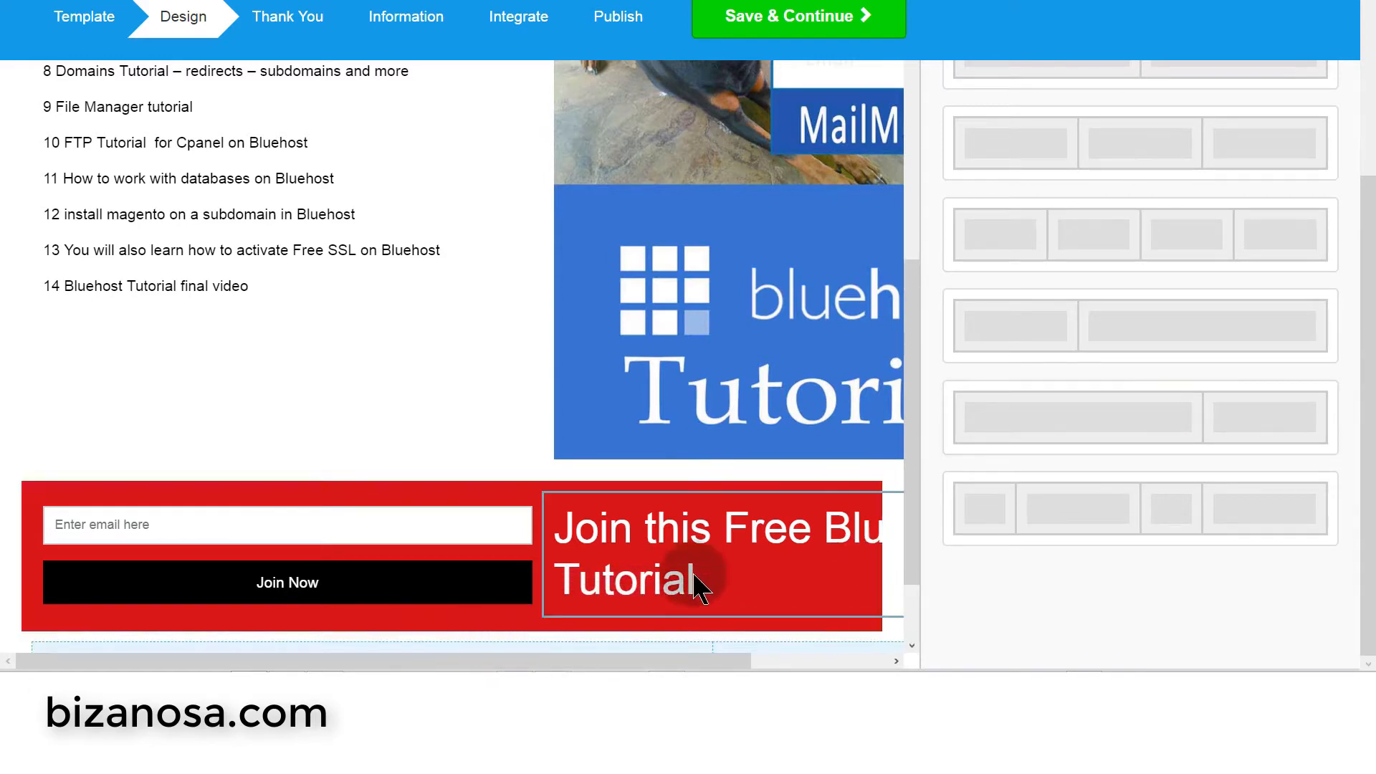
{"action": "scroll", "coordinate": [875, 502], "scroll_direction": "down", "scroll_amount": 2}
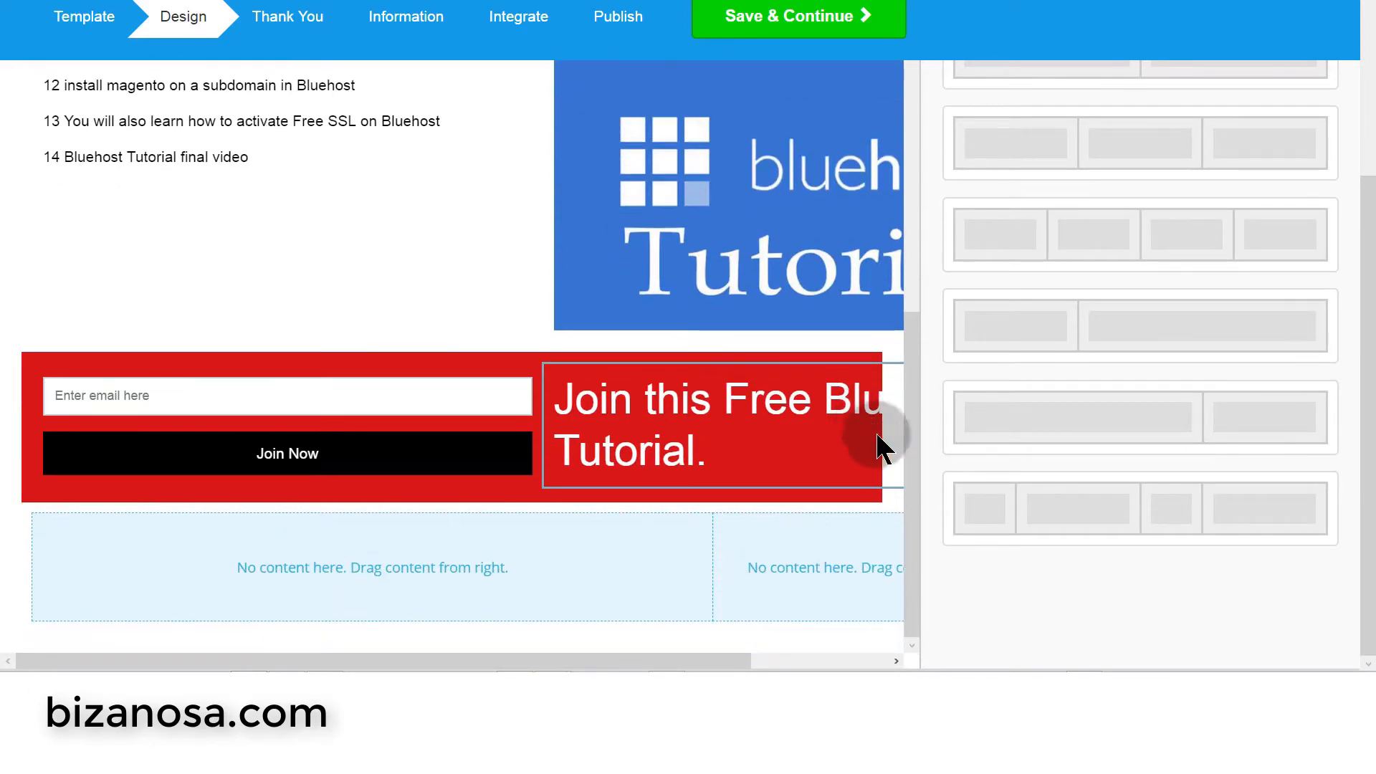
{"action": "left_click", "coordinate": [914, 410]}
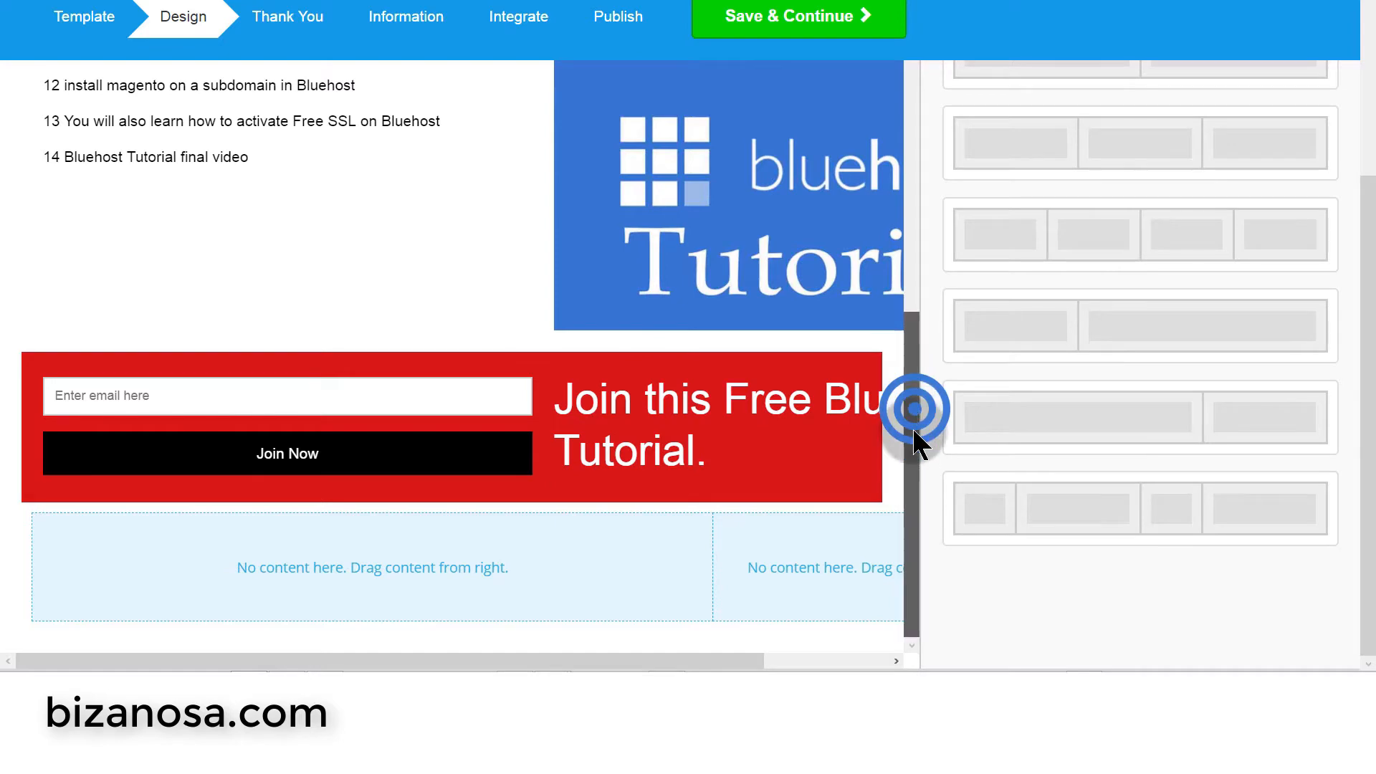
- Add a divider to the wide first column of the row below the red signup row and open its settings
{"action": "left_click", "coordinate": [549, 574]}
{"action": "scroll", "coordinate": [1099, 262], "scroll_direction": "up", "scroll_amount": 4}
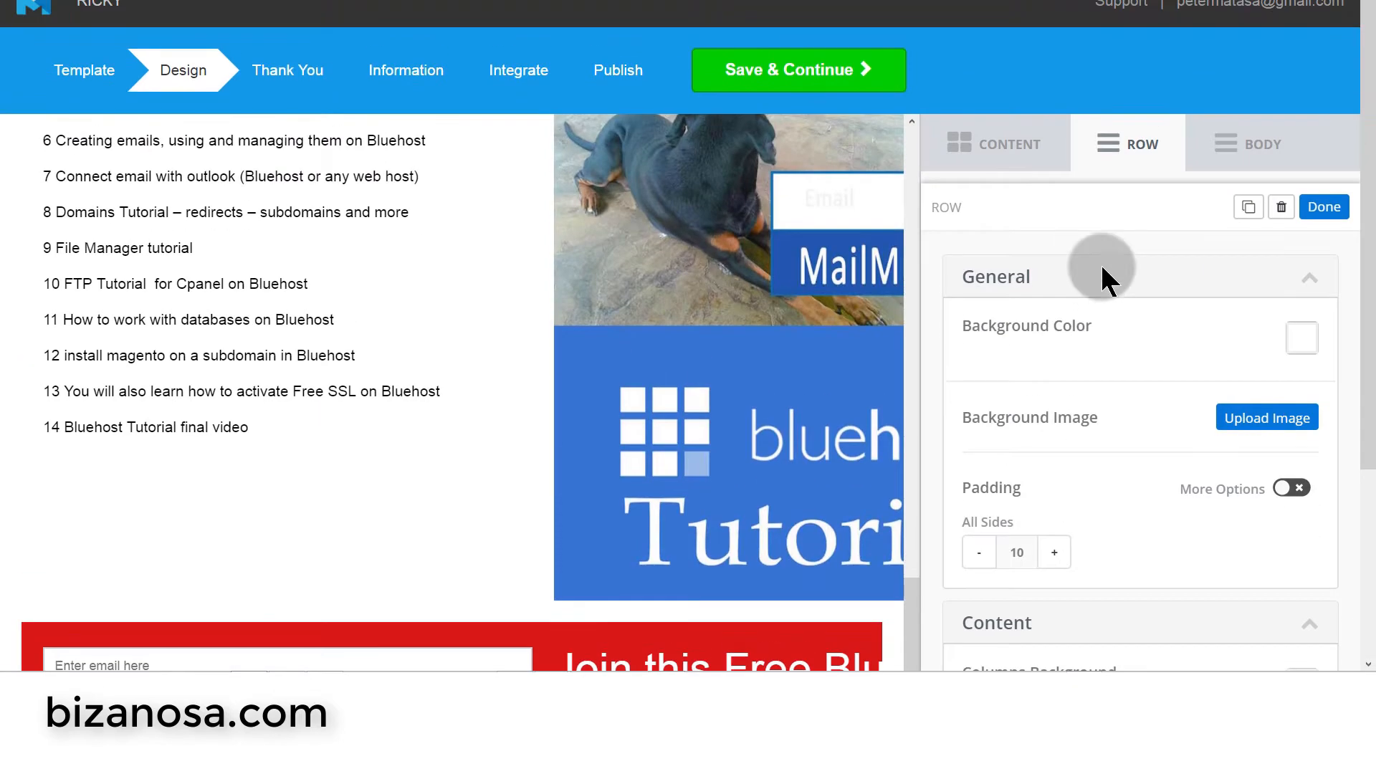
{"action": "left_click", "coordinate": [1009, 170]}
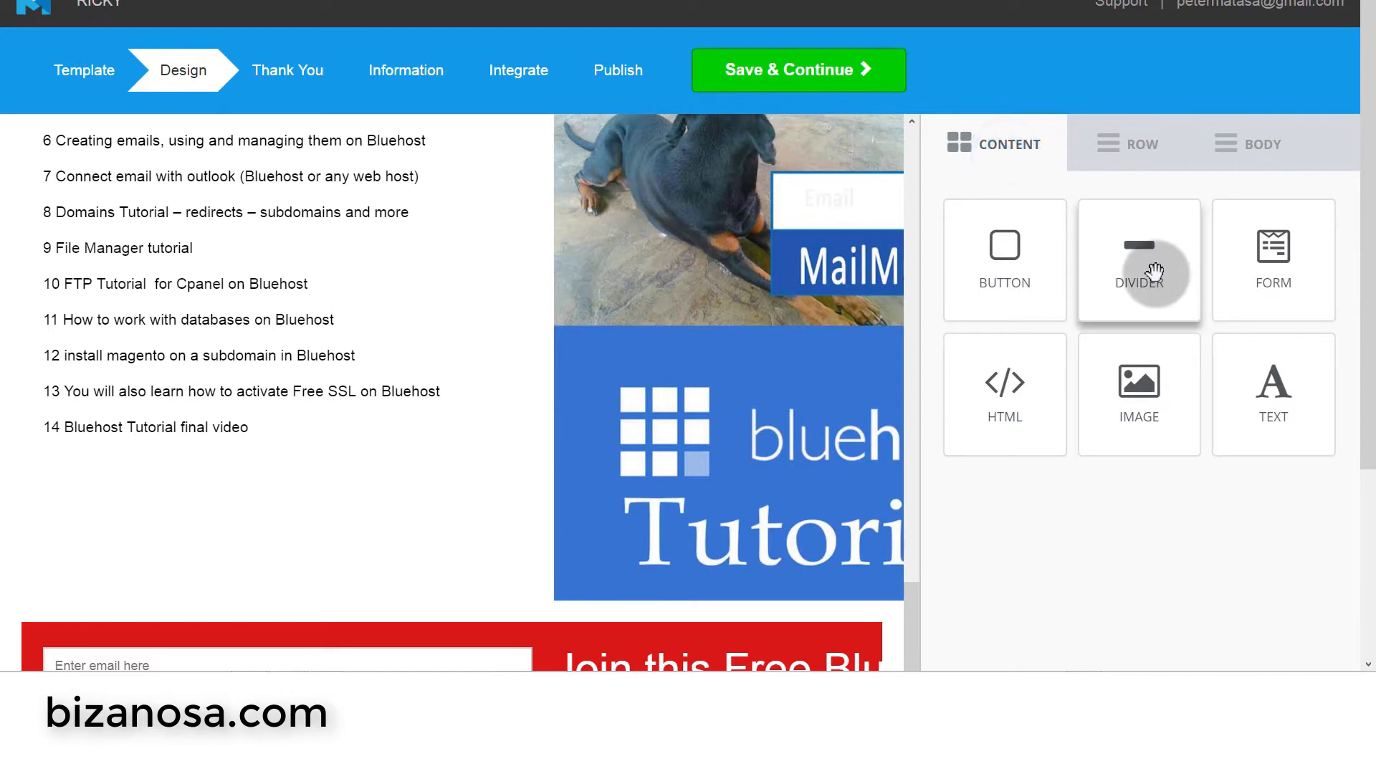
{"action": "scroll", "coordinate": [960, 530], "scroll_direction": "down", "scroll_amount": 4}
{"action": "scroll", "coordinate": [1103, 385], "scroll_direction": "up", "scroll_amount": 2}
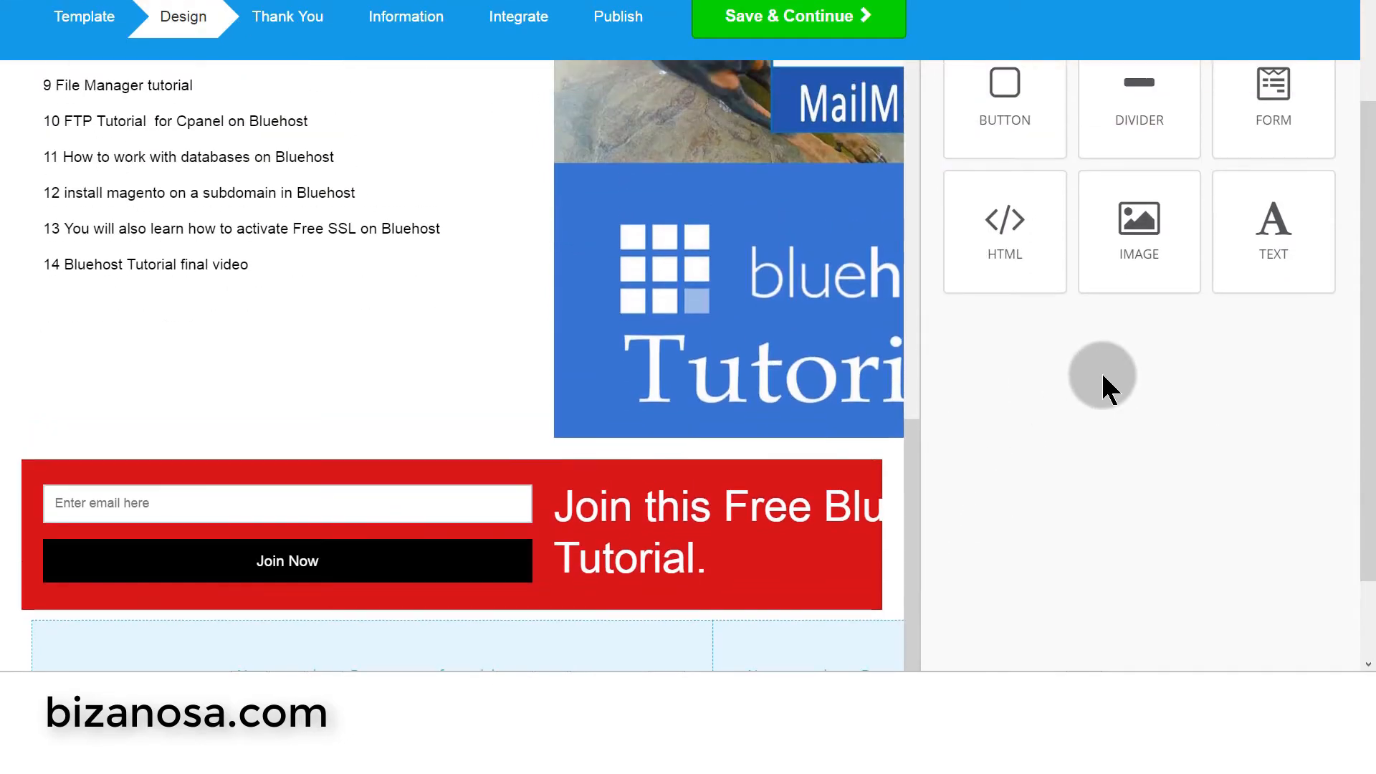
{"action": "left_click_drag", "start_coordinate": [1150, 154], "coordinate": [513, 631]}
{"action": "left_click_drag", "start_coordinate": [630, 431], "coordinate": [402, 524]}
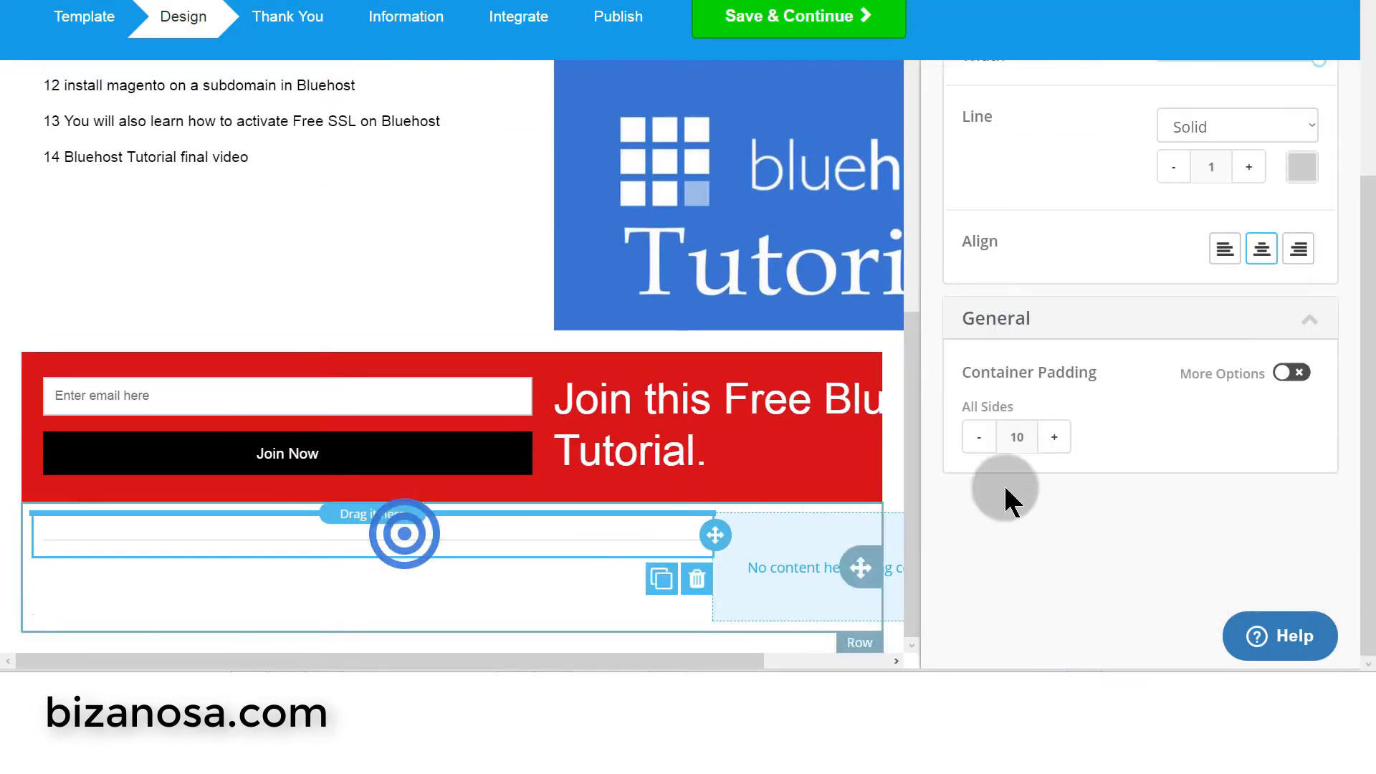
- Set the divider's container padding to 50 on all sides
{"action": "left_click", "coordinate": [1054, 437]}
{"action": "left_click", "coordinate": [1054, 437]}
{"action": "left_click", "coordinate": [1055, 437]}
{"action": "left_click", "coordinate": [1055, 438]}
{"action": "left_click", "coordinate": [1054, 437]}
{"action": "left_click", "coordinate": [1055, 438]}
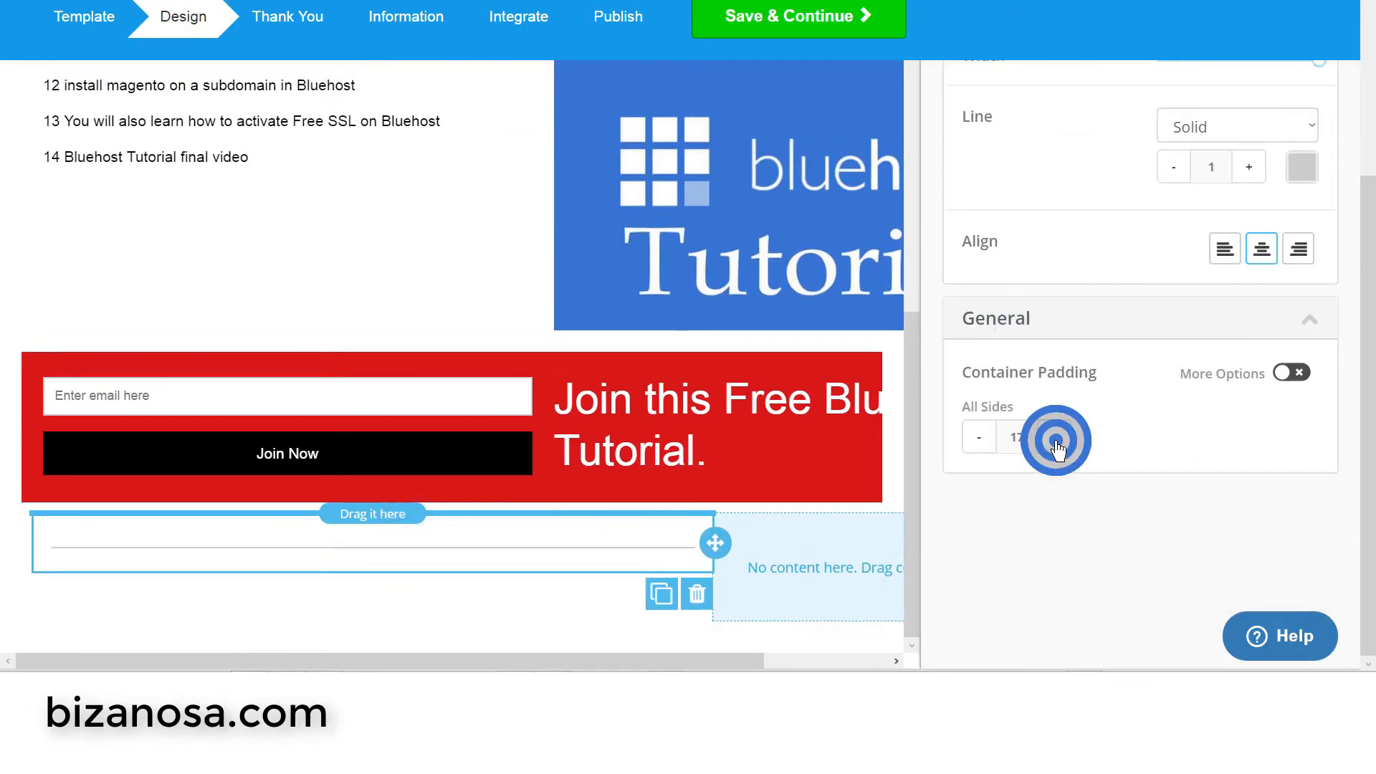
{"action": "left_click", "coordinate": [1055, 437]}
{"action": "left_click", "coordinate": [1054, 438]}
{"action": "left_click", "coordinate": [1055, 437]}
{"action": "left_click", "coordinate": [1054, 437]}
{"action": "left_click", "coordinate": [1054, 437]}
{"action": "left_click", "coordinate": [1054, 437]}
{"action": "left_click", "coordinate": [1054, 437]}
{"action": "left_click", "coordinate": [1054, 437]}
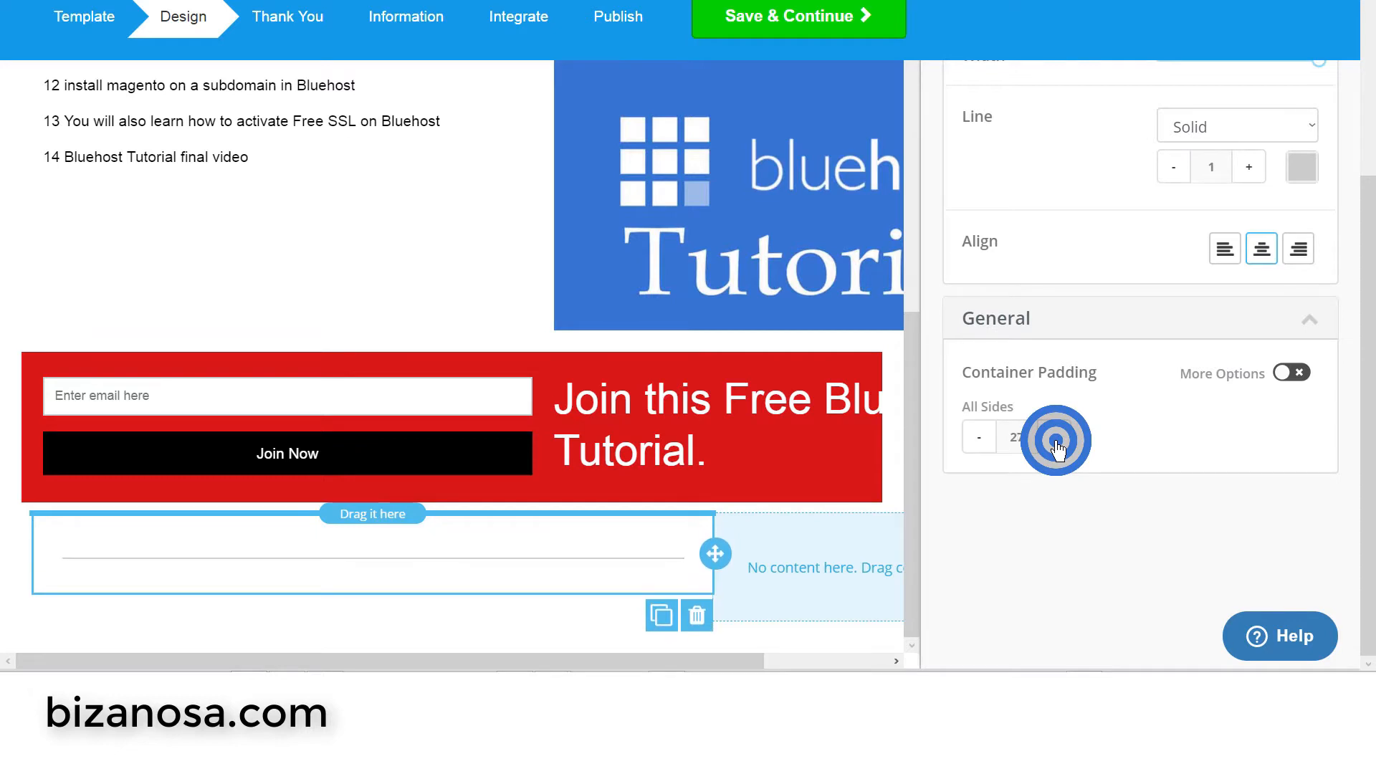
{"action": "left_click", "coordinate": [1054, 437]}
{"action": "left_click", "coordinate": [1055, 437]}
{"action": "left_click", "coordinate": [1055, 437]}
{"action": "left_click", "coordinate": [1054, 437]}
{"action": "left_click", "coordinate": [1054, 437]}
{"action": "left_click", "coordinate": [1055, 437]}
{"action": "left_click", "coordinate": [1055, 437]}
{"action": "left_click", "coordinate": [1054, 438]}
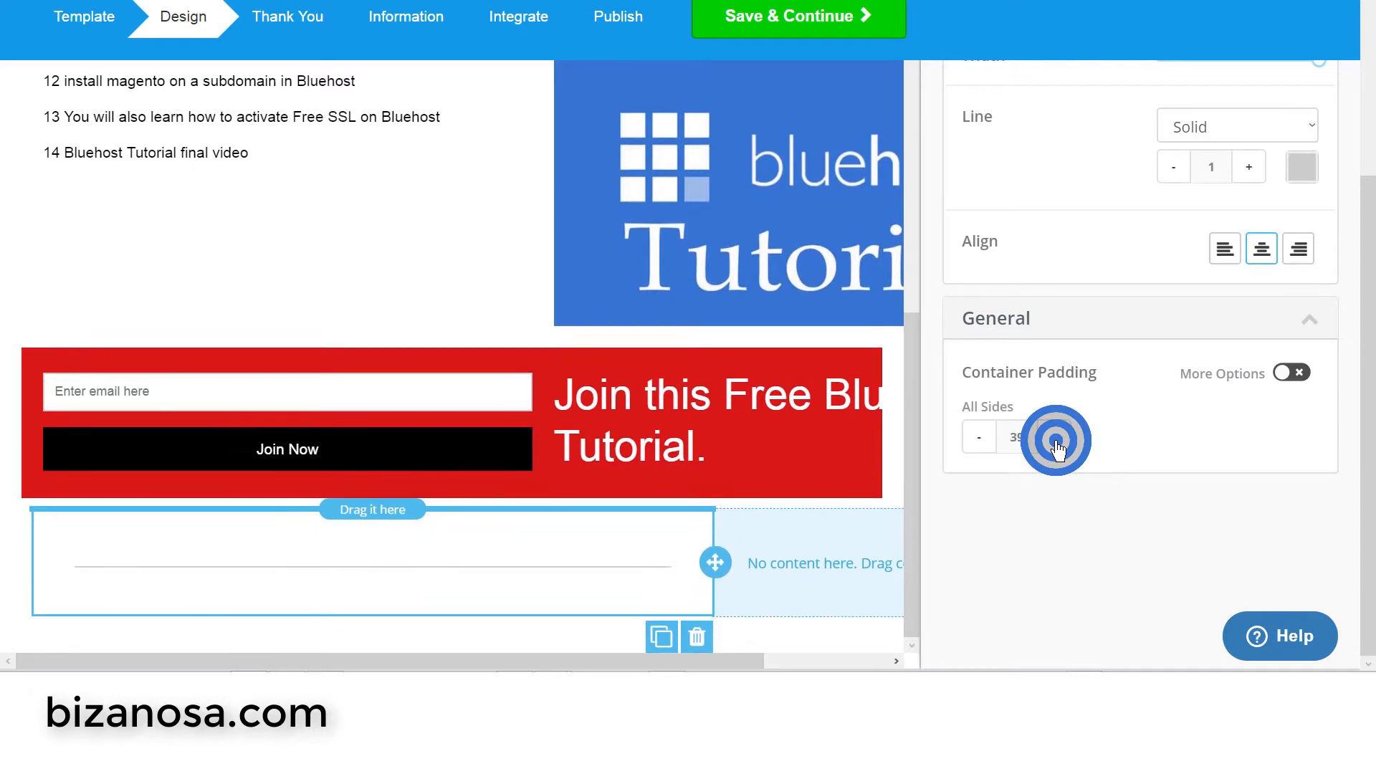
{"action": "left_click", "coordinate": [1055, 437]}
{"action": "left_click", "coordinate": [1054, 437]}
{"action": "left_click", "coordinate": [1055, 438]}
{"action": "left_click", "coordinate": [1054, 437]}
{"action": "left_click", "coordinate": [1055, 437]}
{"action": "left_click", "coordinate": [1054, 437]}
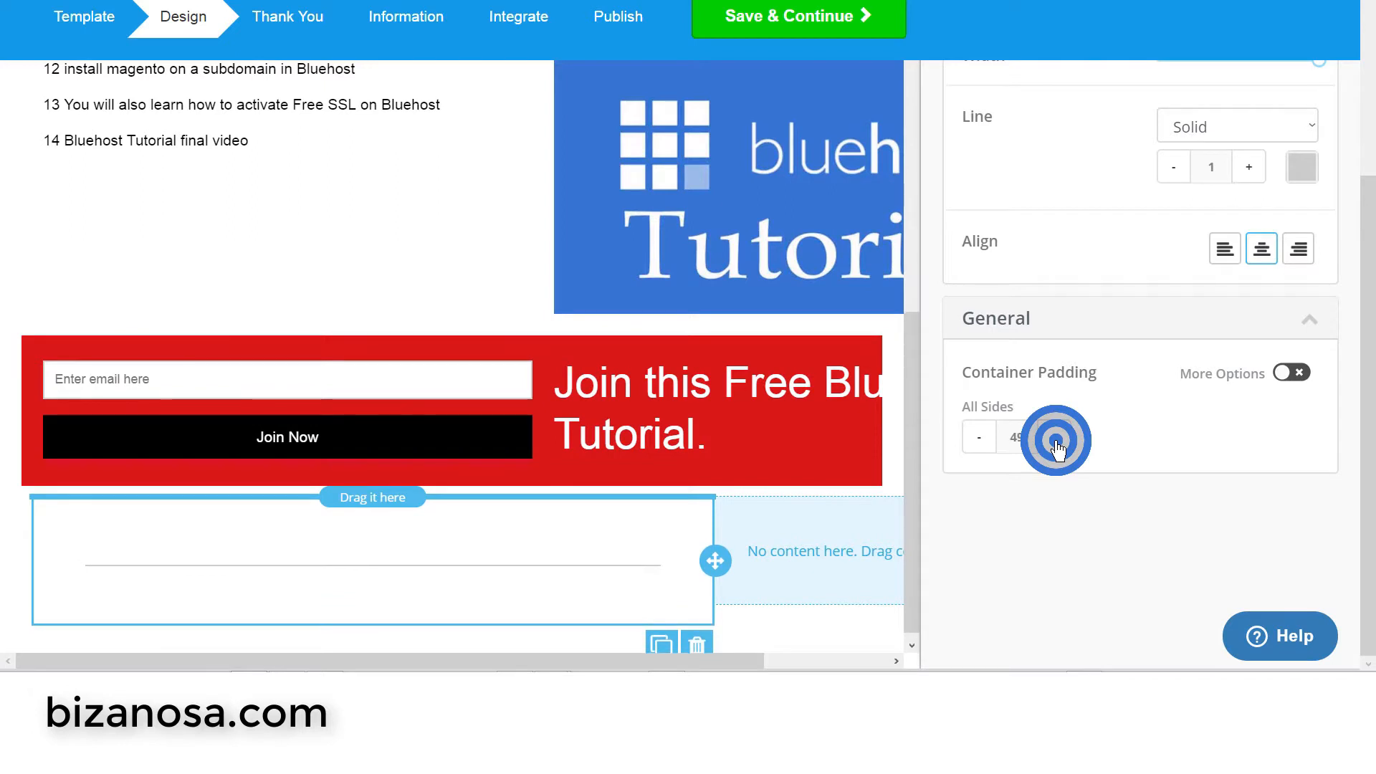
- Duplicate the padded divider and try to move one copy into the narrow second column
{"action": "left_click", "coordinate": [666, 649]}
{"action": "scroll", "coordinate": [867, 530], "scroll_direction": "down", "scroll_amount": 2}
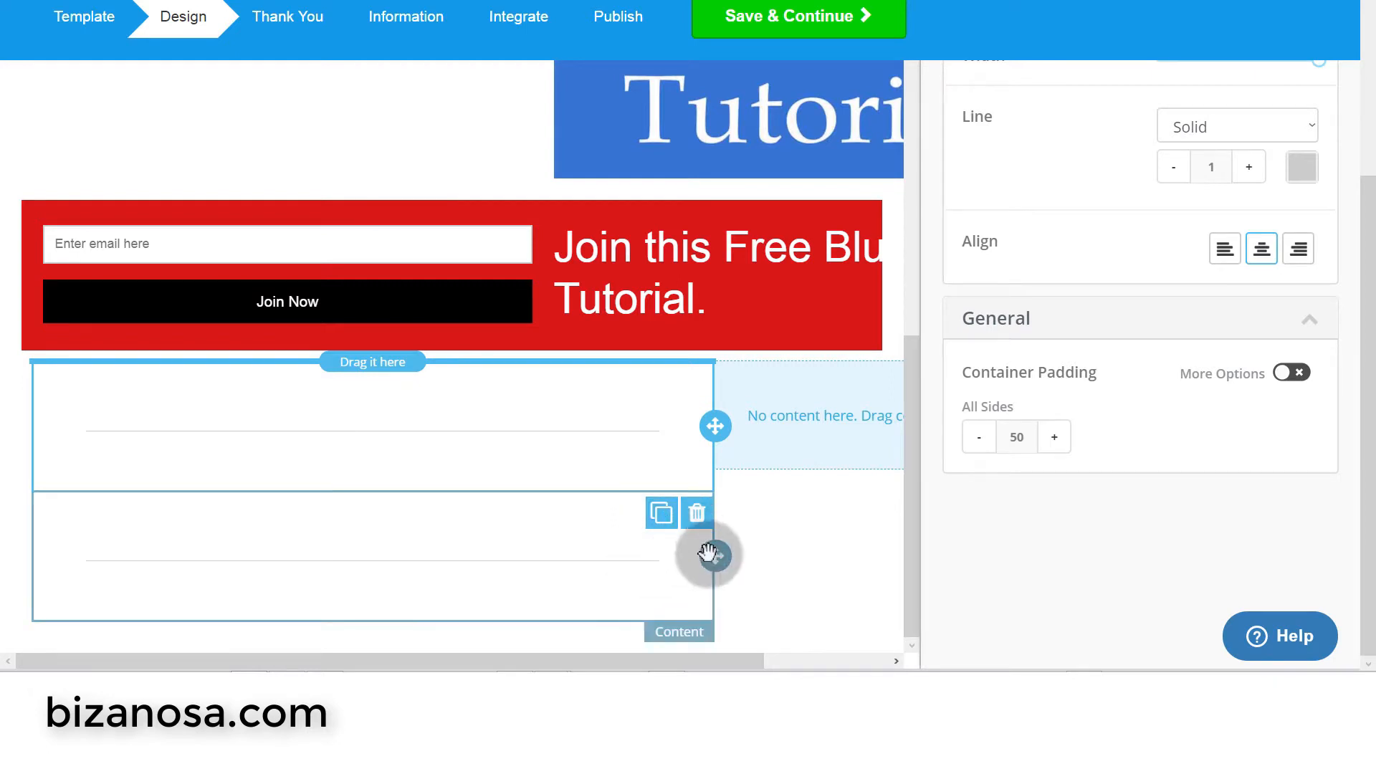
{"action": "left_click_drag", "start_coordinate": [711, 421], "coordinate": [813, 429]}
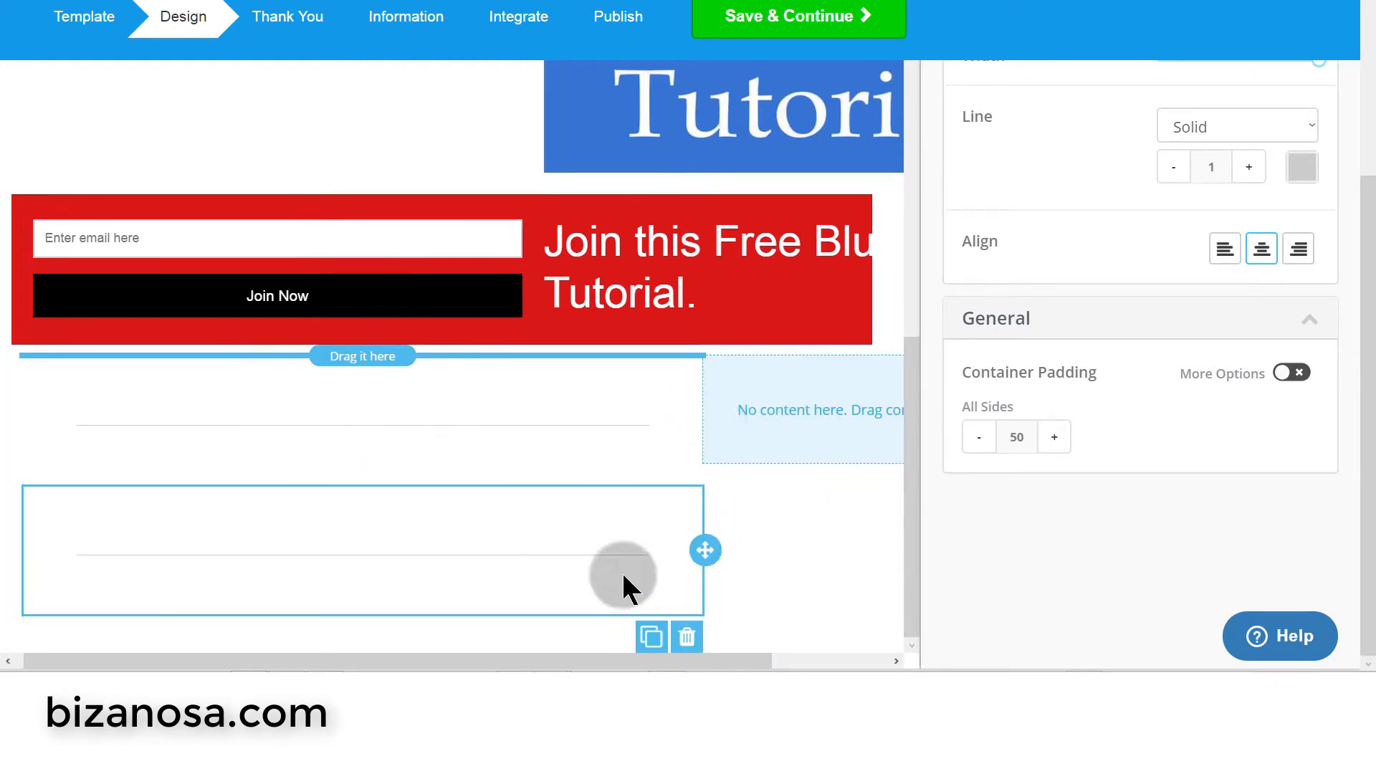
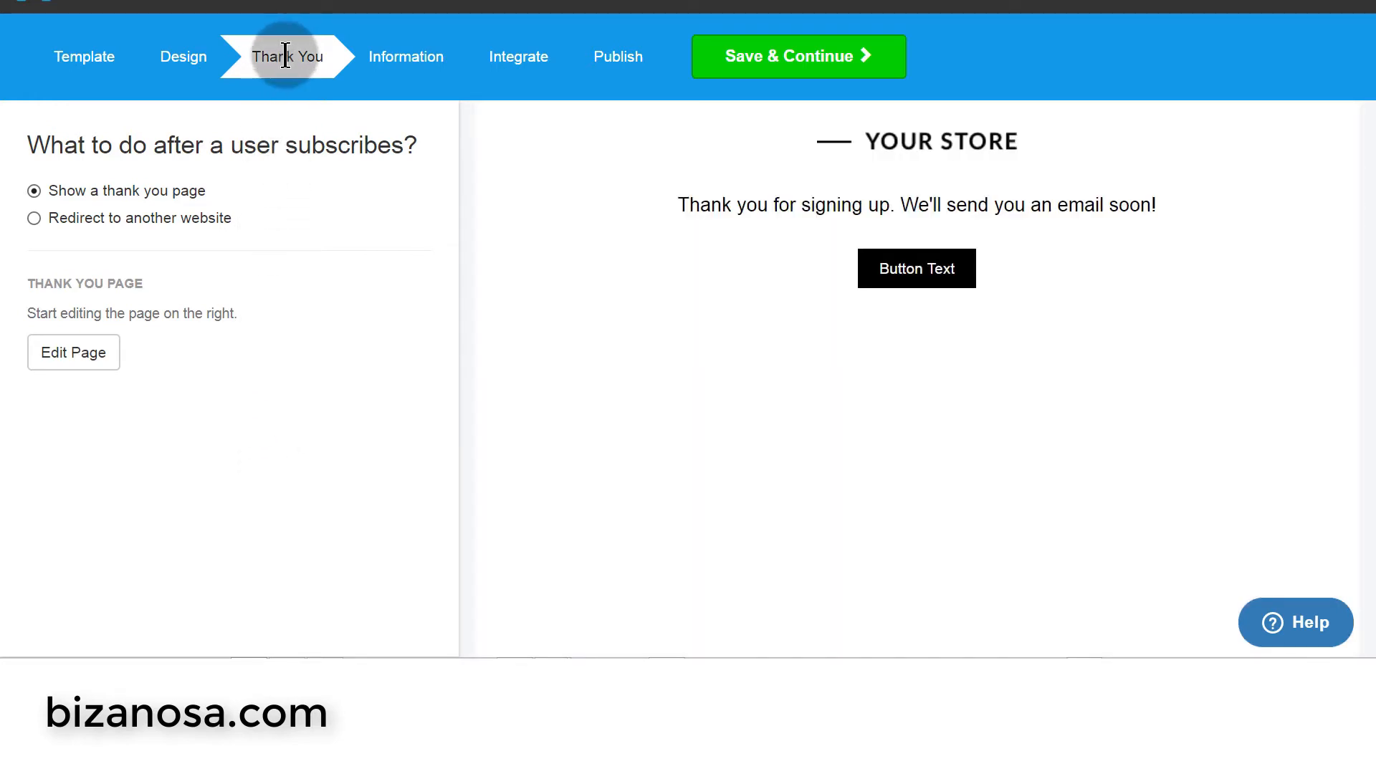
- Check the Free Bluehost Tutorial page for the course signup buttons below its video
{"action": "mouse_move", "coordinate": [953, 319]}
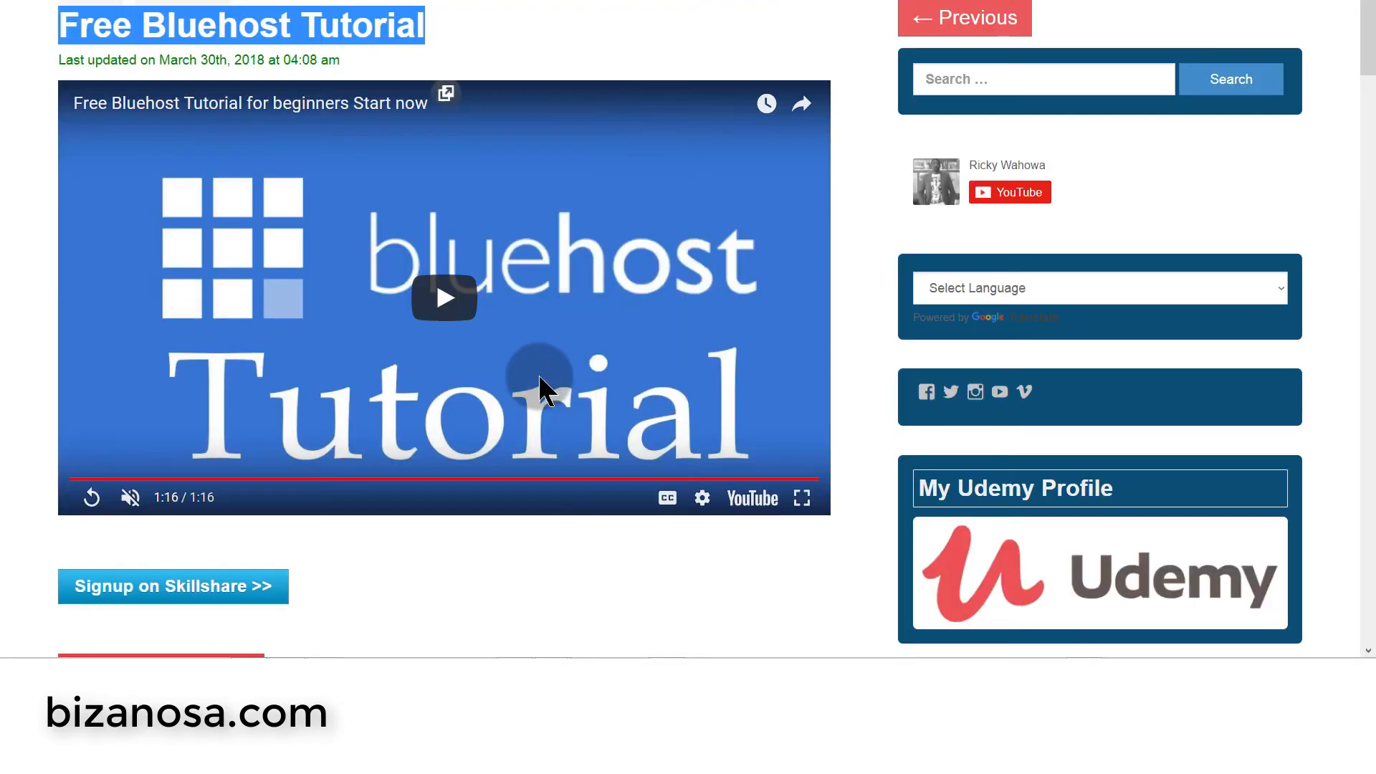
{"action": "scroll", "coordinate": [252, 332], "scroll_direction": "down", "scroll_amount": 5}
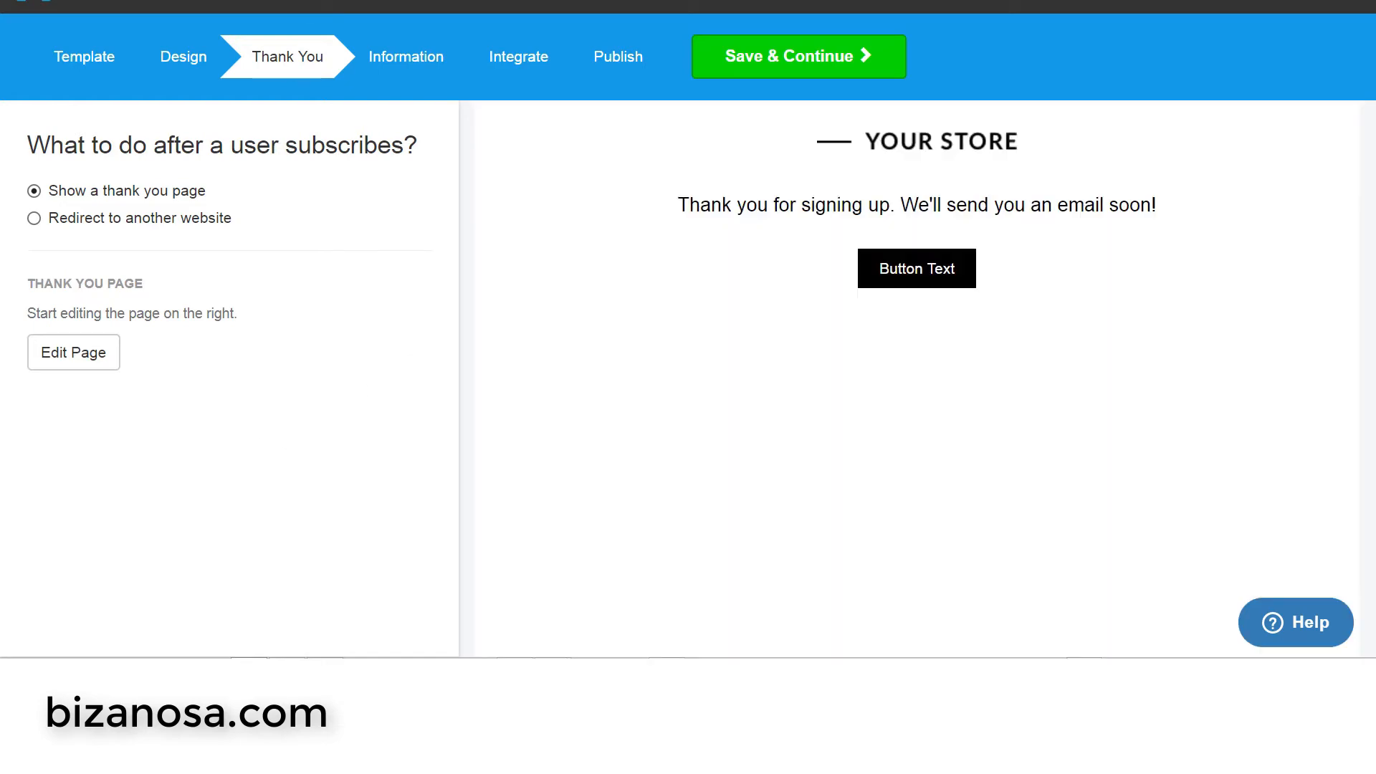
- Try the option that redirects subscribers to another website, and switch back to showing a thank you page
{"action": "mouse_move", "coordinate": [770, 282]}
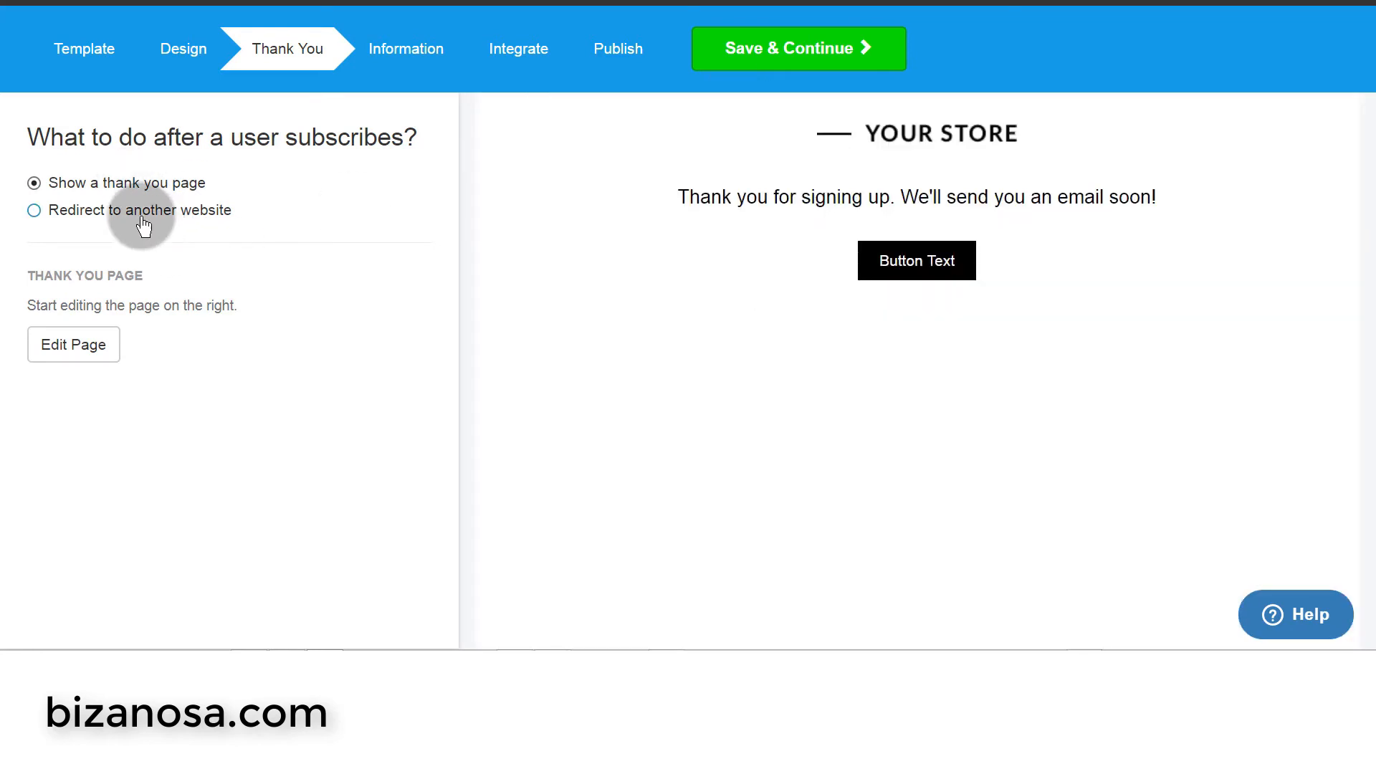
{"action": "left_click", "coordinate": [137, 215]}
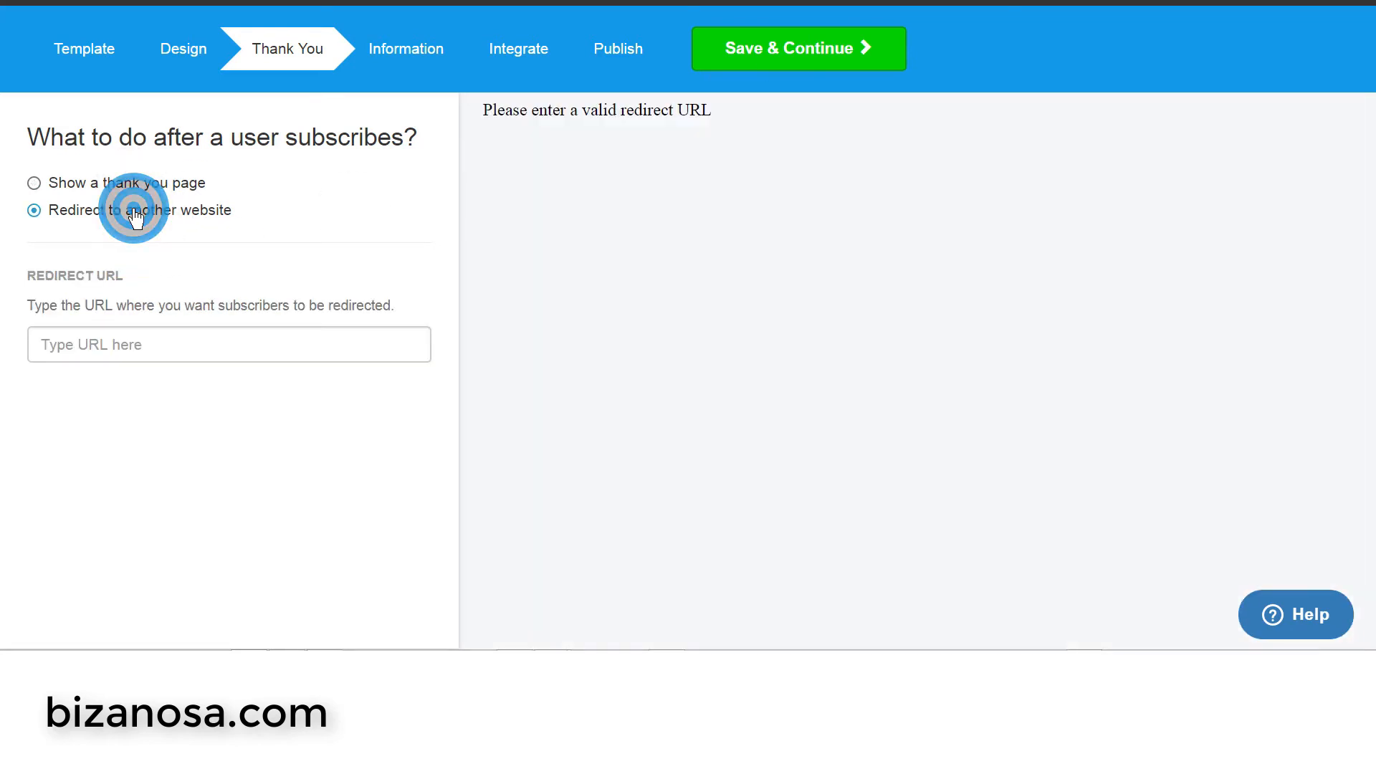
{"action": "left_click", "coordinate": [184, 343]}
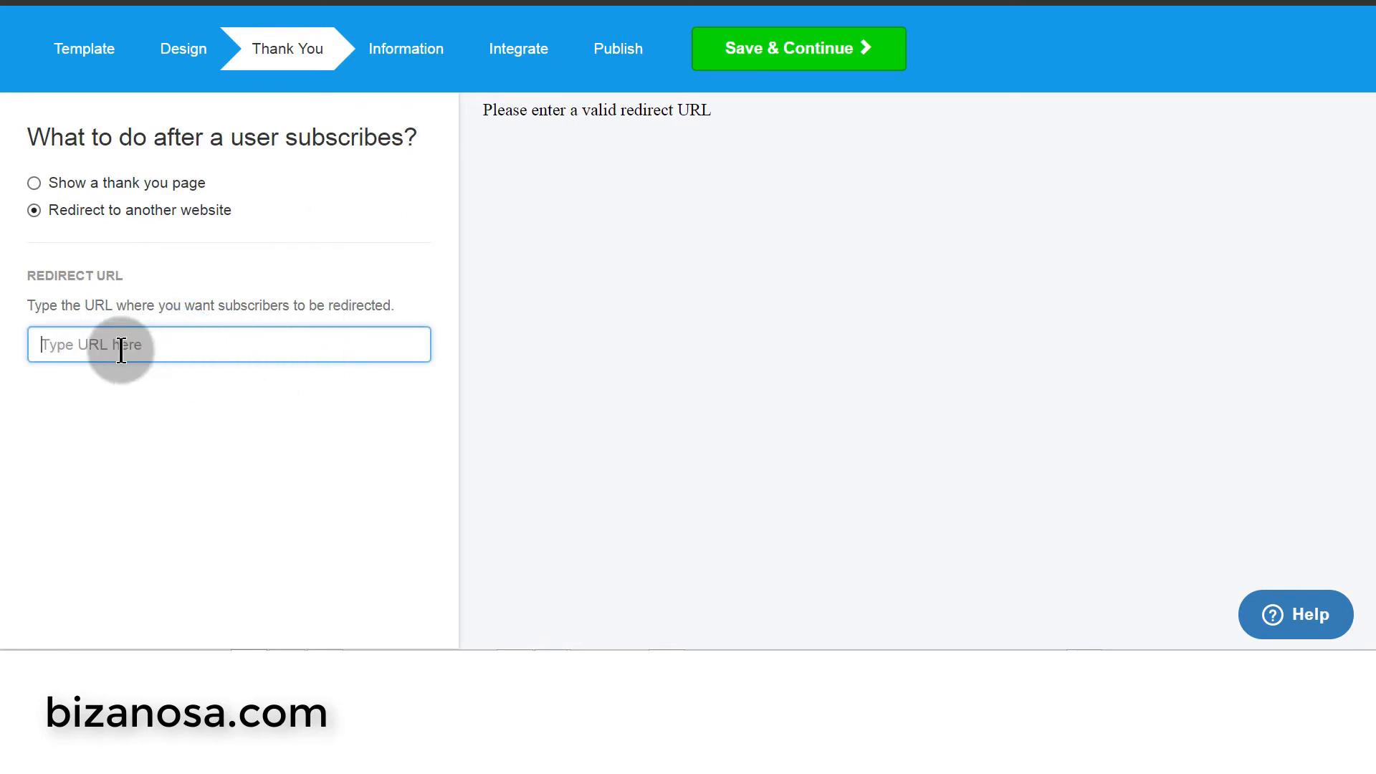
{"action": "left_click", "coordinate": [128, 184]}
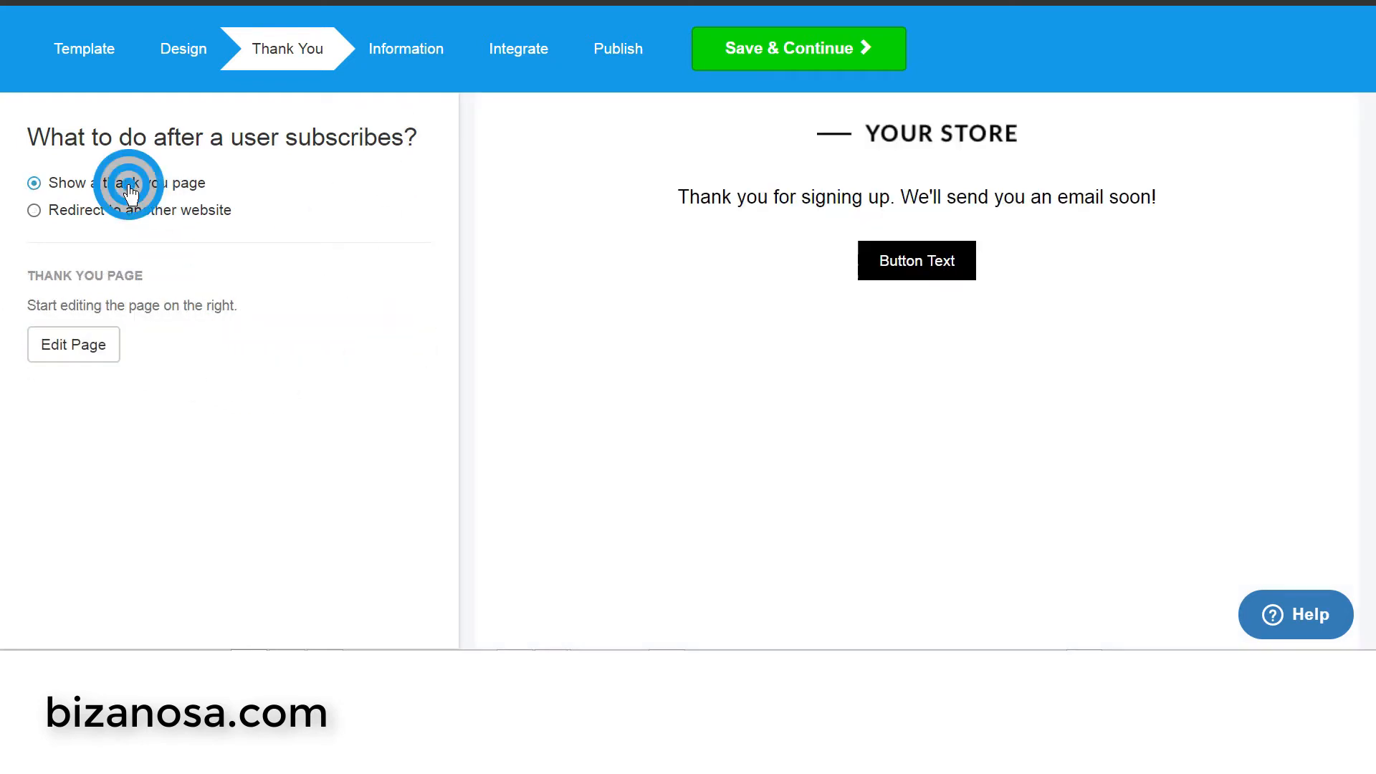
- Open the thank you page for editing and try to replace its YOUR STORE image with the Bizanosa header logo from the "new blue logo" folder
{"action": "mouse_move", "coordinate": [900, 331]}
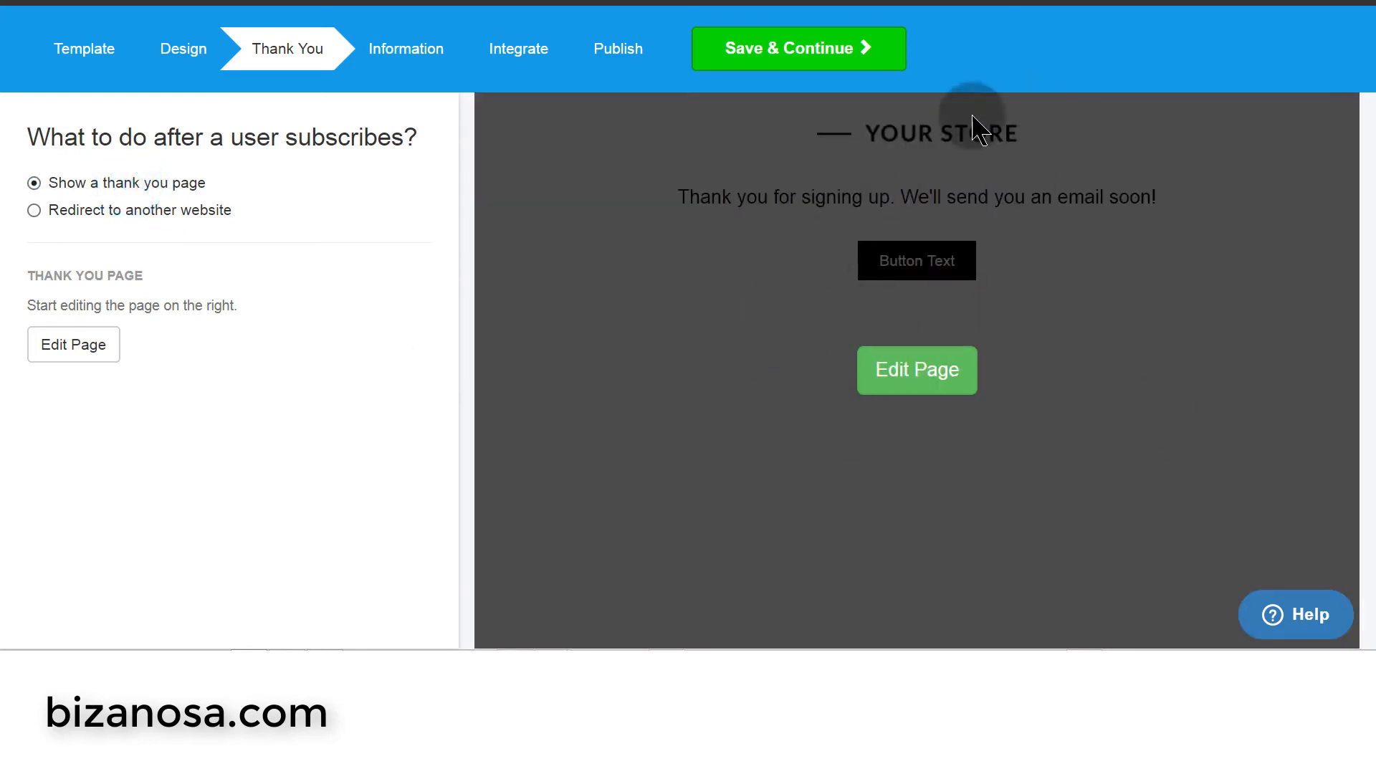
{"action": "left_click", "coordinate": [921, 373]}
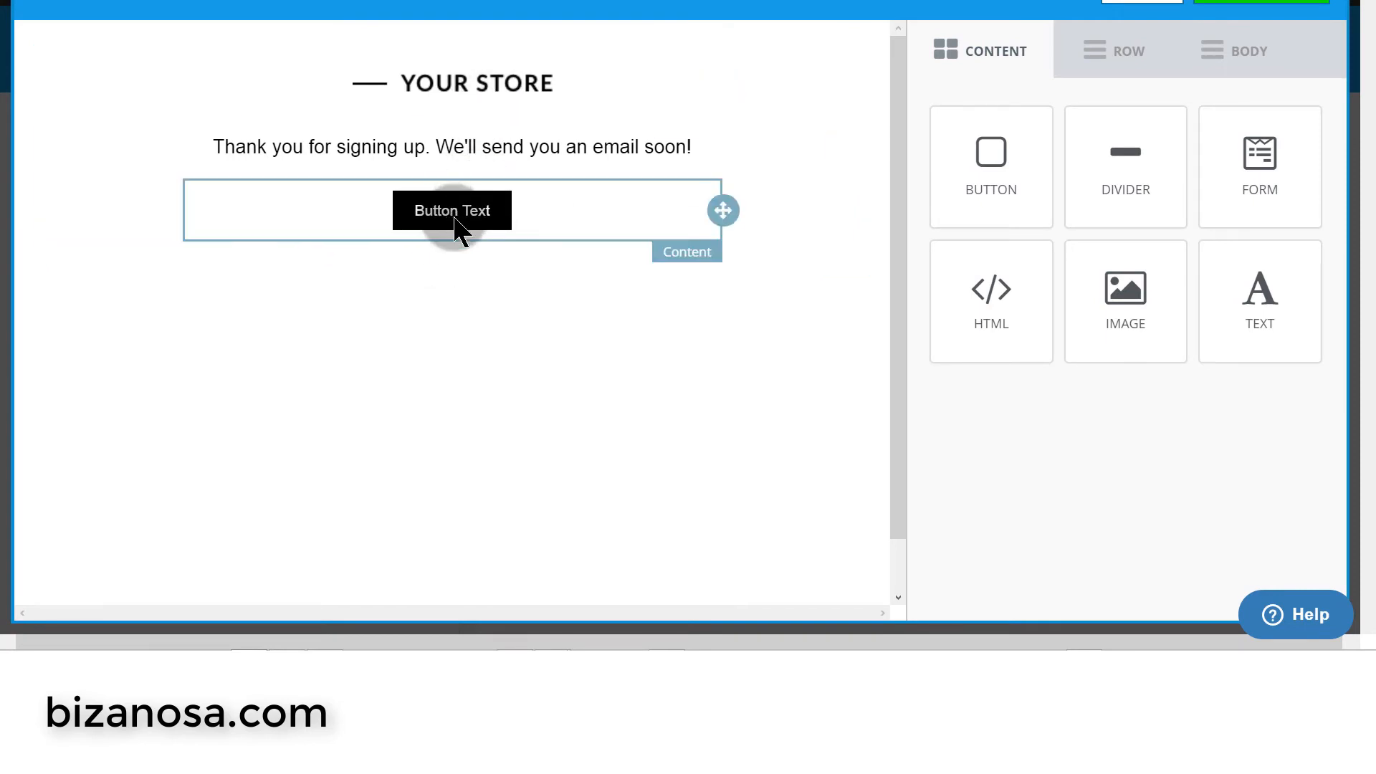
{"action": "left_click", "coordinate": [508, 84]}
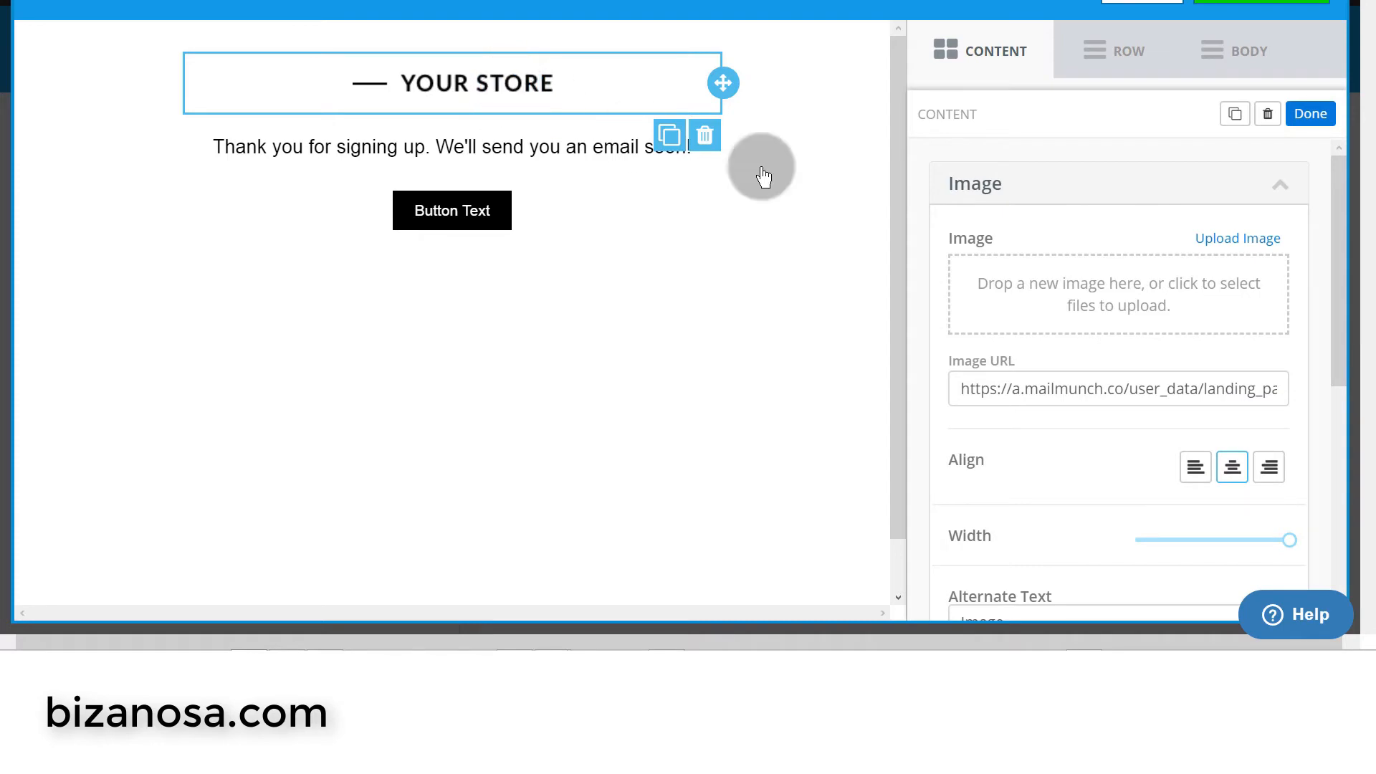
{"action": "left_click", "coordinate": [1240, 240]}
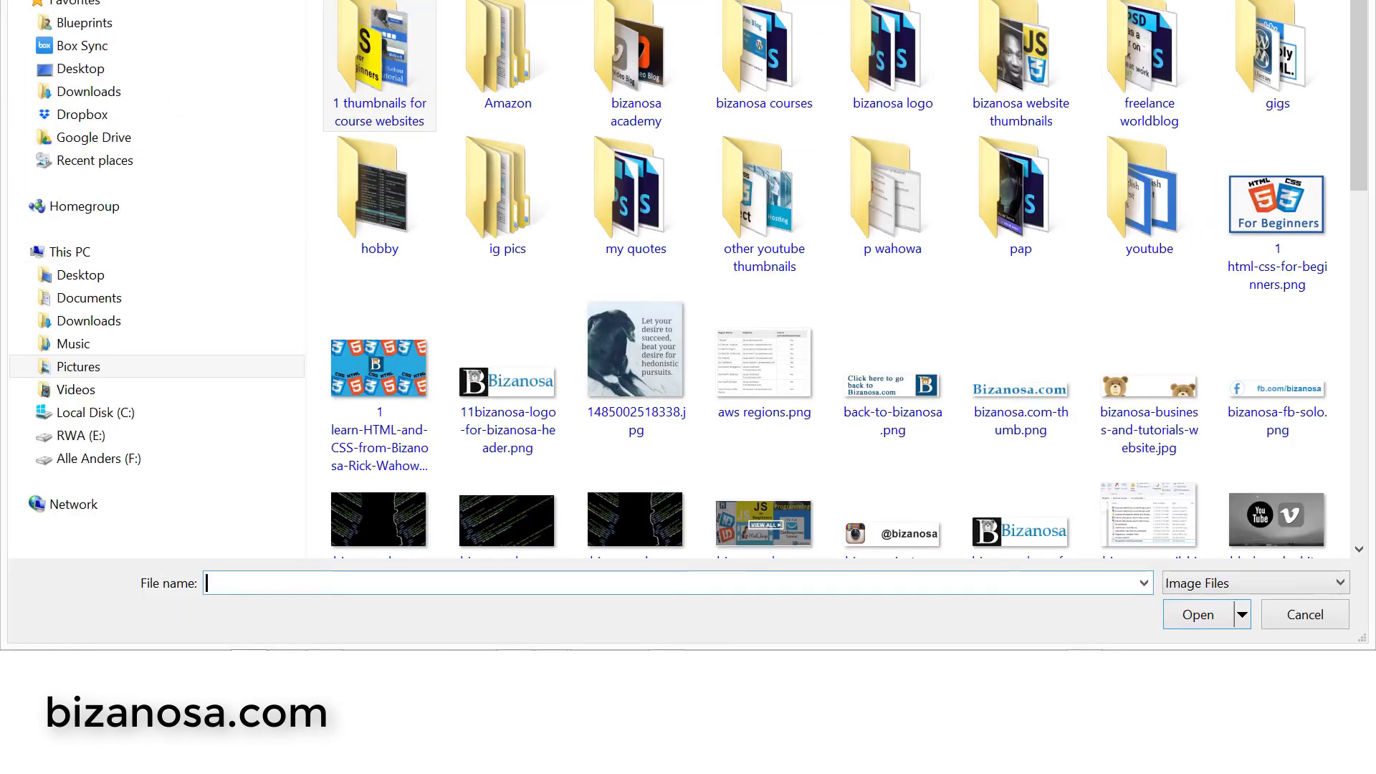
{"action": "double_click", "coordinate": [859, 58]}
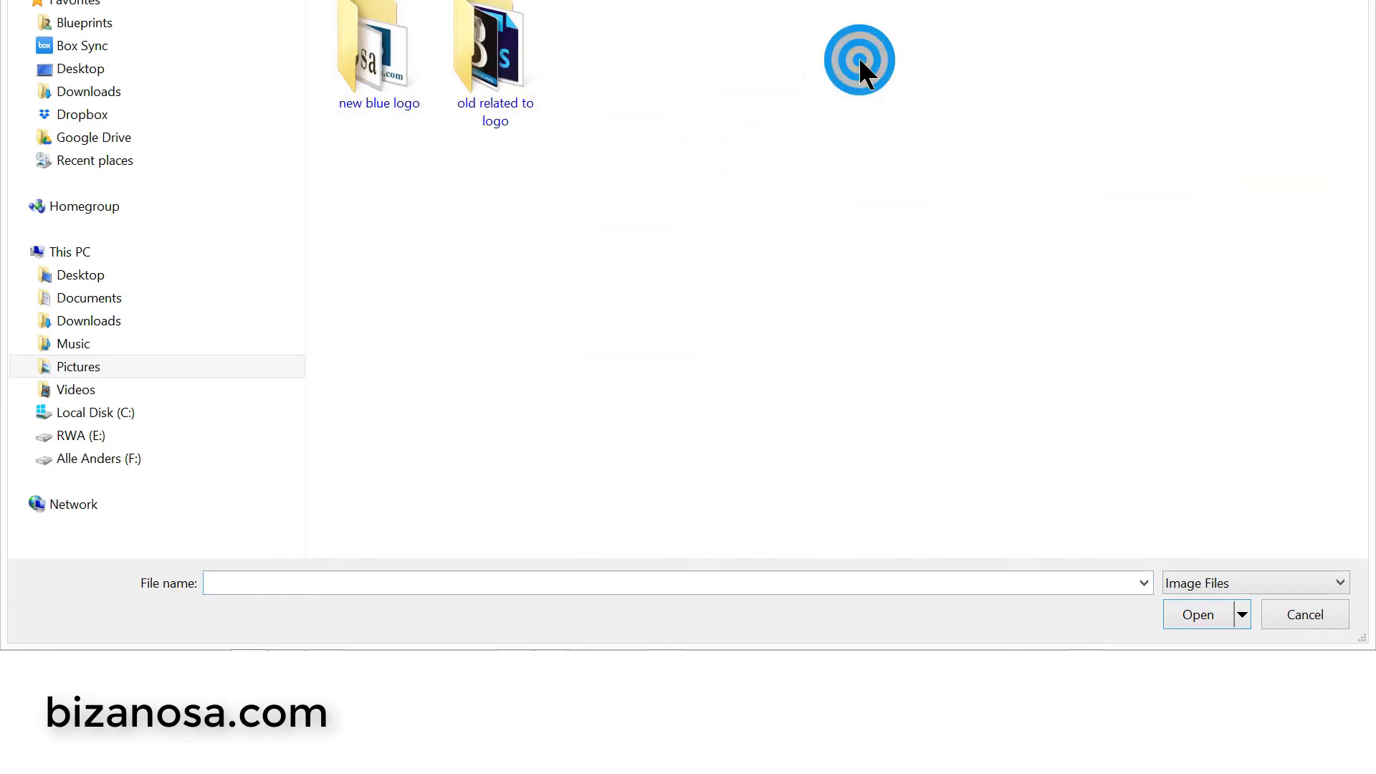
{"action": "double_click", "coordinate": [407, 46]}
{"action": "double_click", "coordinate": [724, 125]}
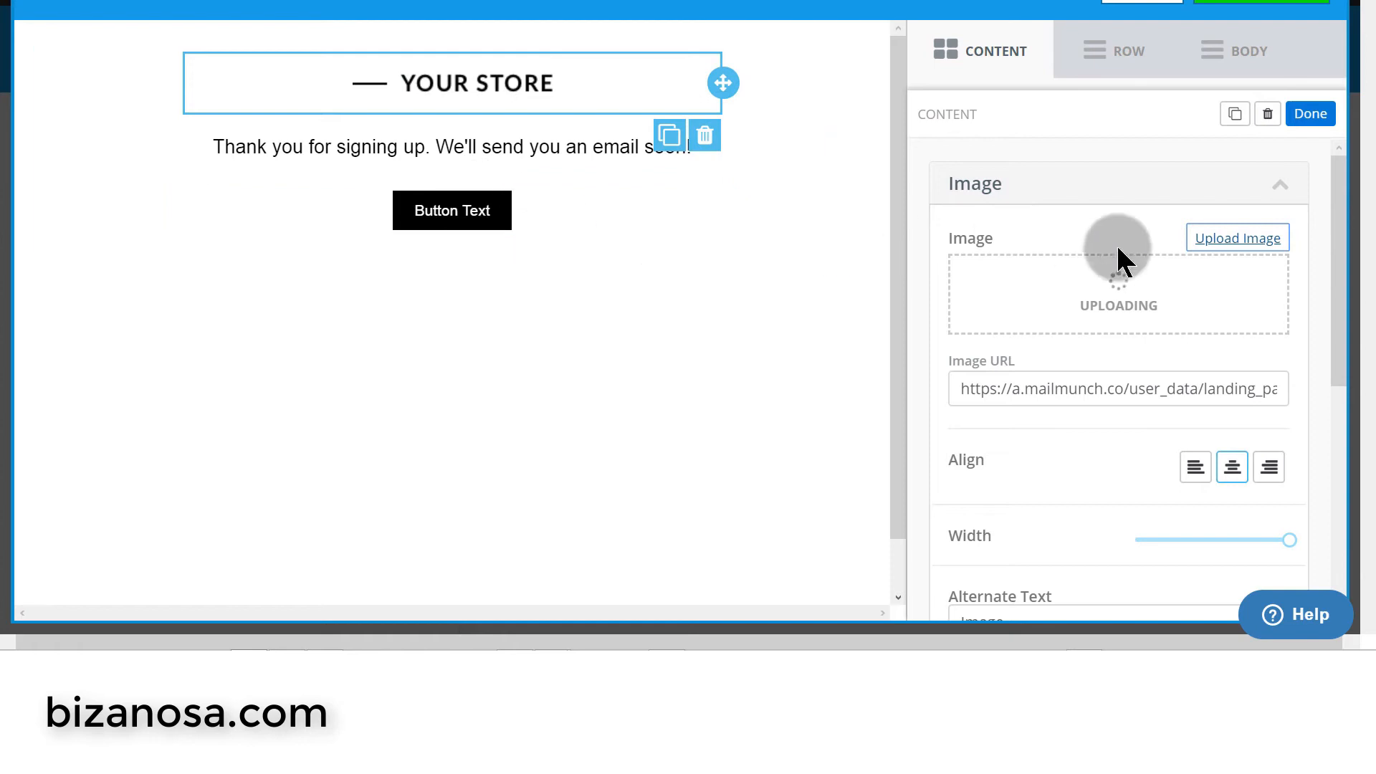
- Copy the "Signup on Skillshare >>" label from the Bluehost tutorial page for the thank you page's button
{"action": "left_click", "coordinate": [534, 215]}
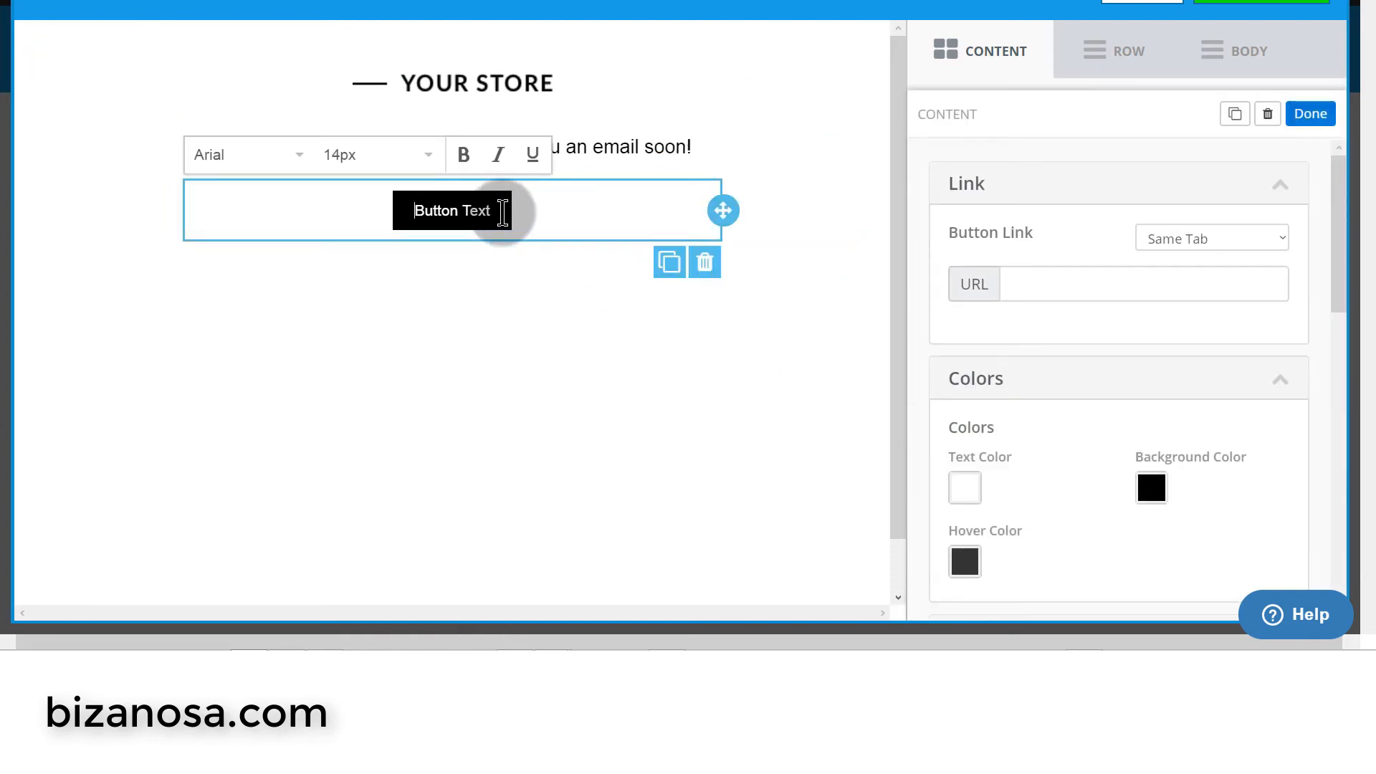
{"action": "double_click", "coordinate": [503, 212]}
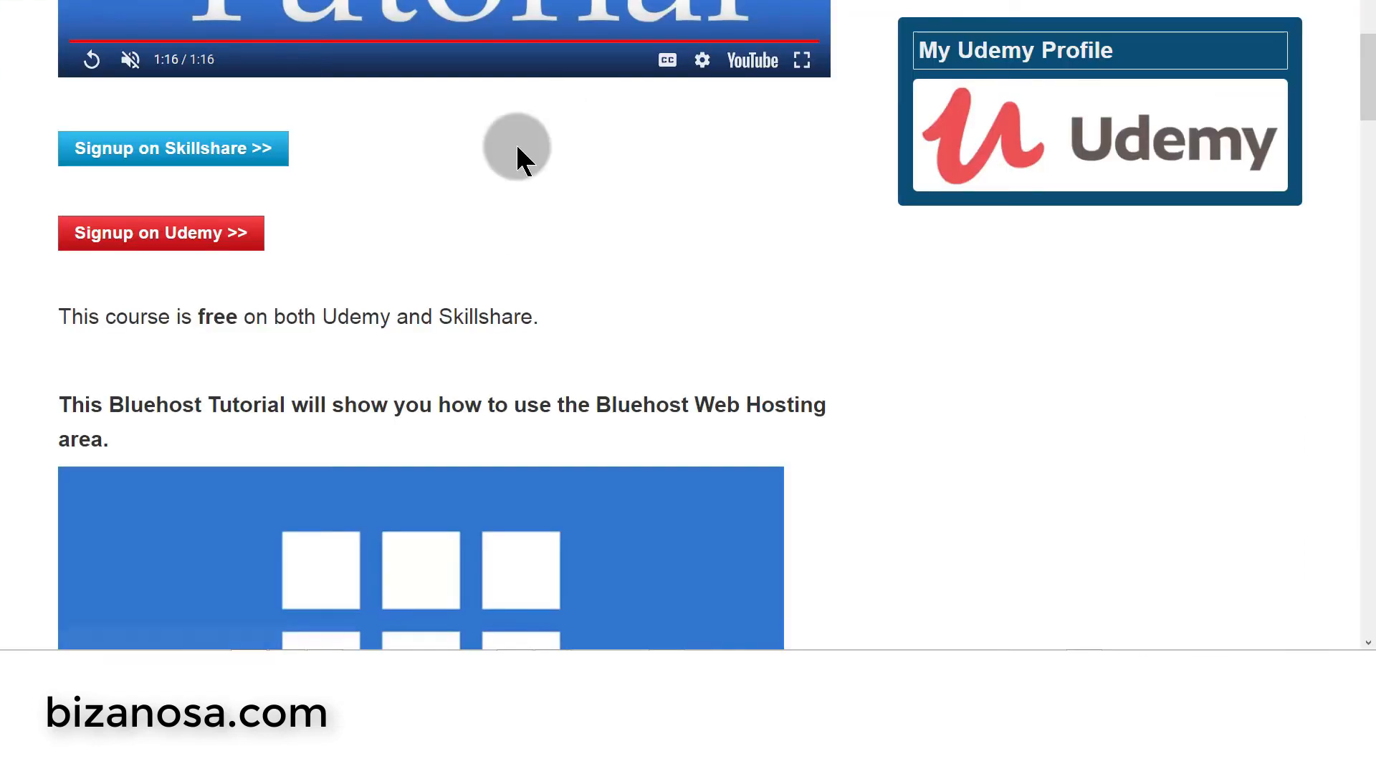
{"action": "left_click", "coordinate": [74, 145]}
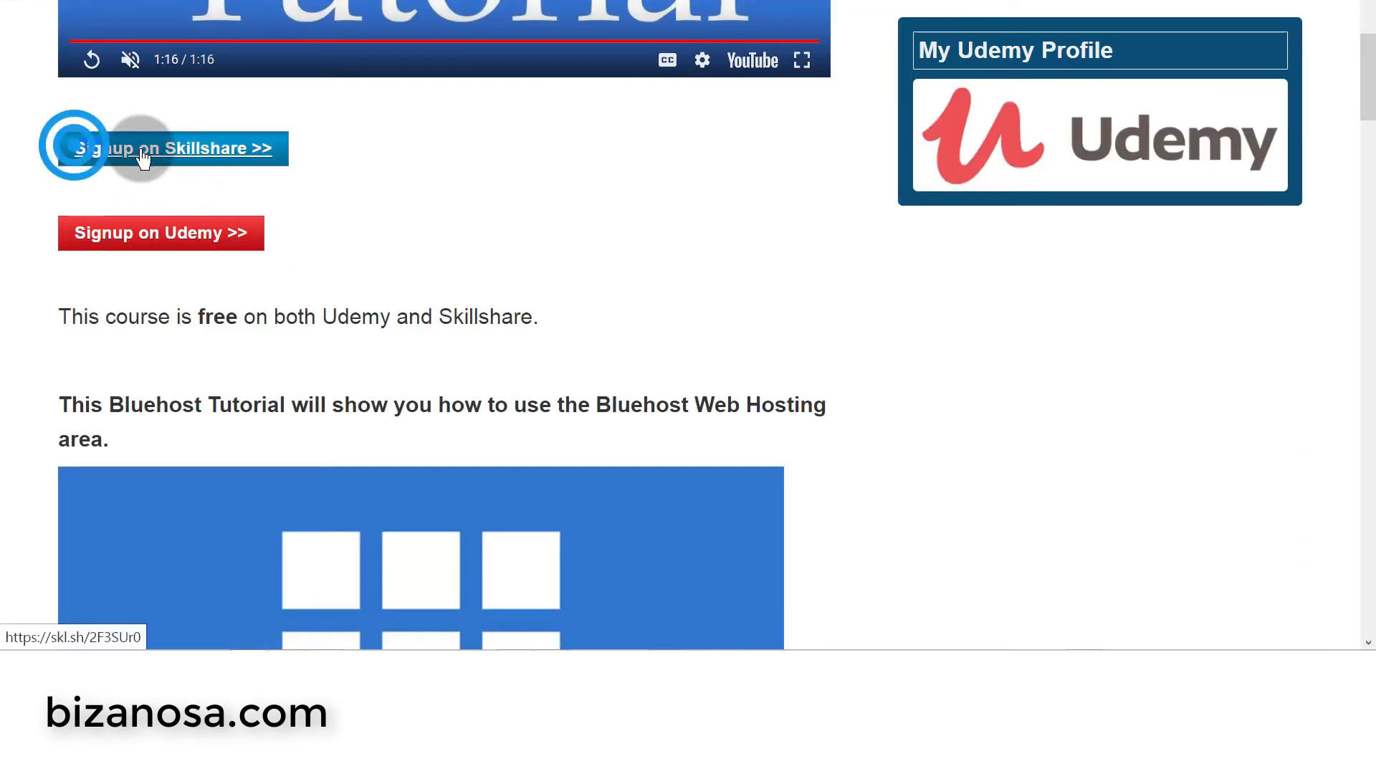
{"action": "left_click_drag", "start_coordinate": [277, 167], "coordinate": [276, 166]}
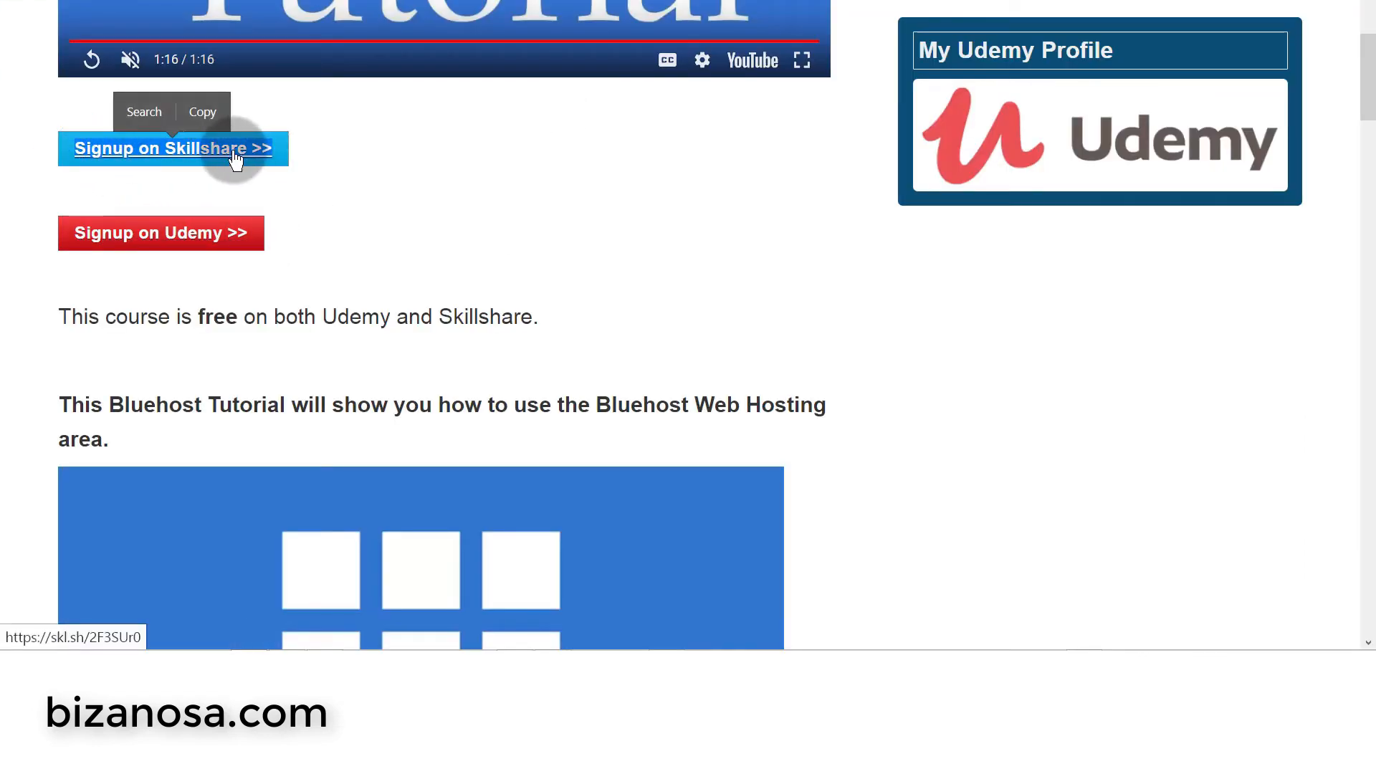
{"action": "left_click", "coordinate": [202, 113]}
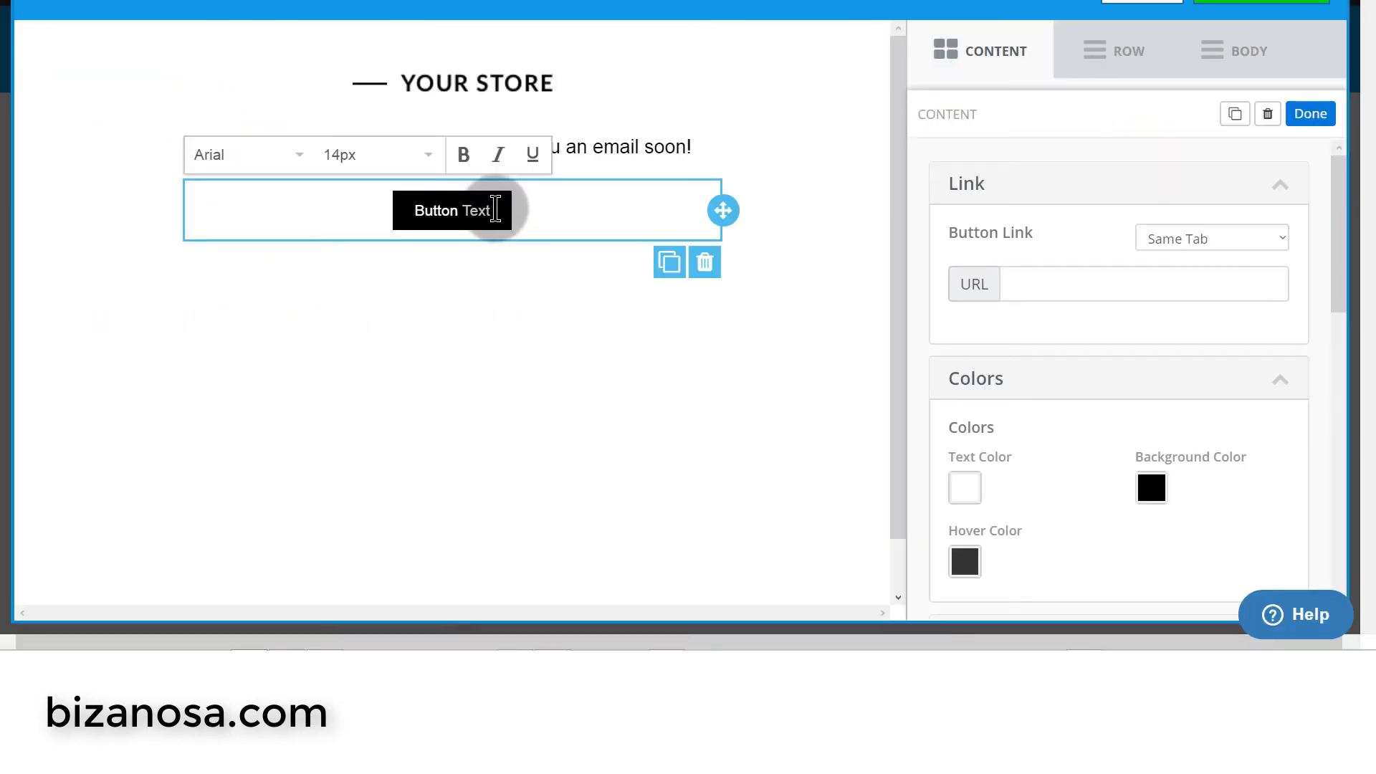
- Try pasting "Signup on Skillshare >>" over the thank you page's button text, and undo the paste
{"action": "left_click_drag", "start_coordinate": [466, 210], "coordinate": [416, 210]}
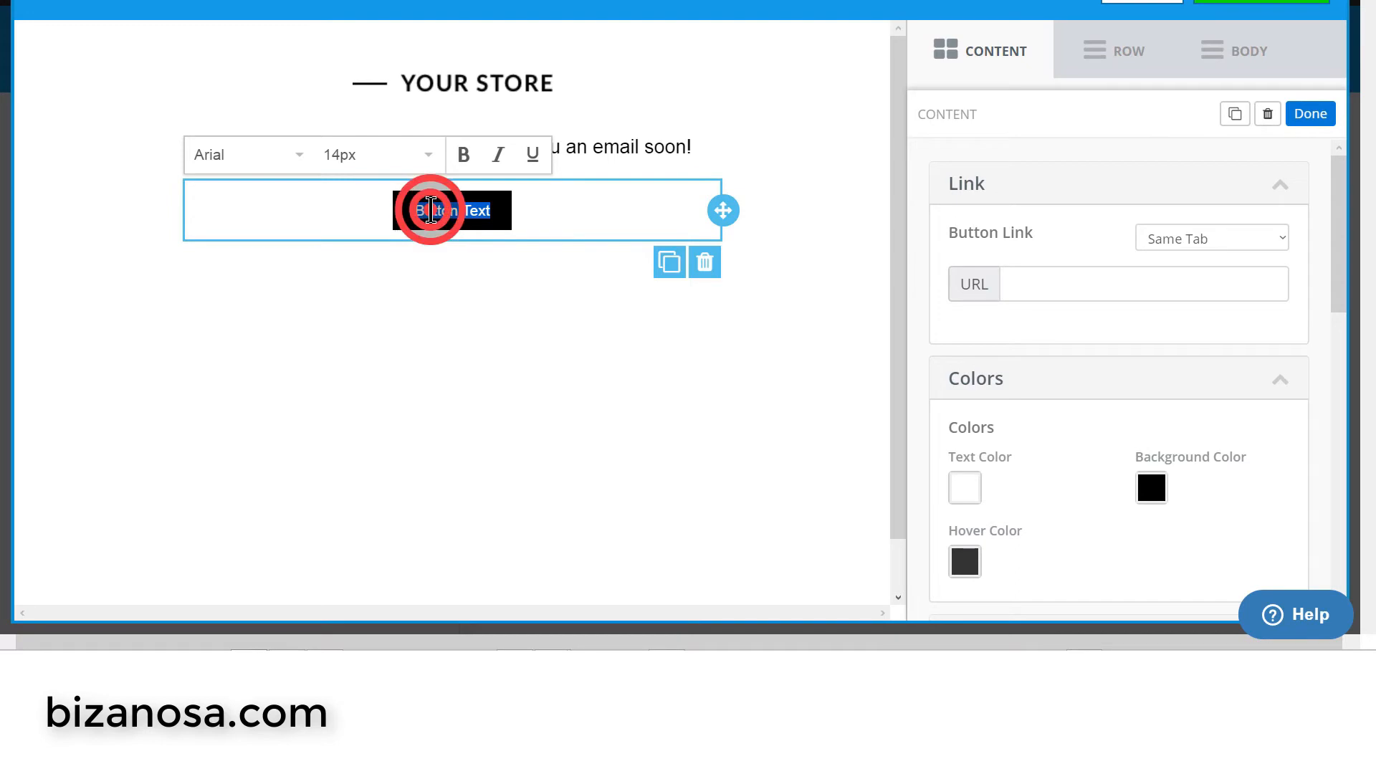
{"action": "right_click", "coordinate": [431, 210]}
{"action": "left_click", "coordinate": [492, 280]}
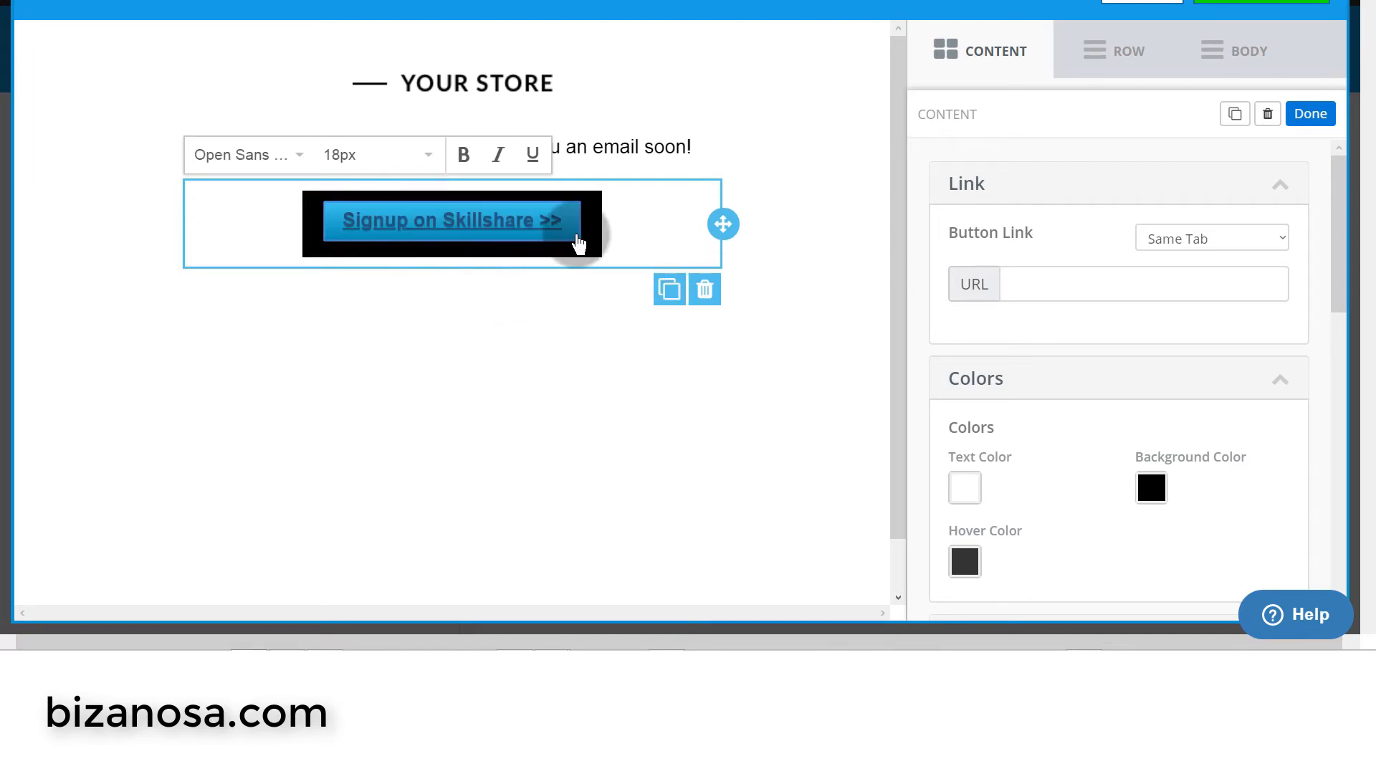
{"action": "key", "text": "ctrl+z"}
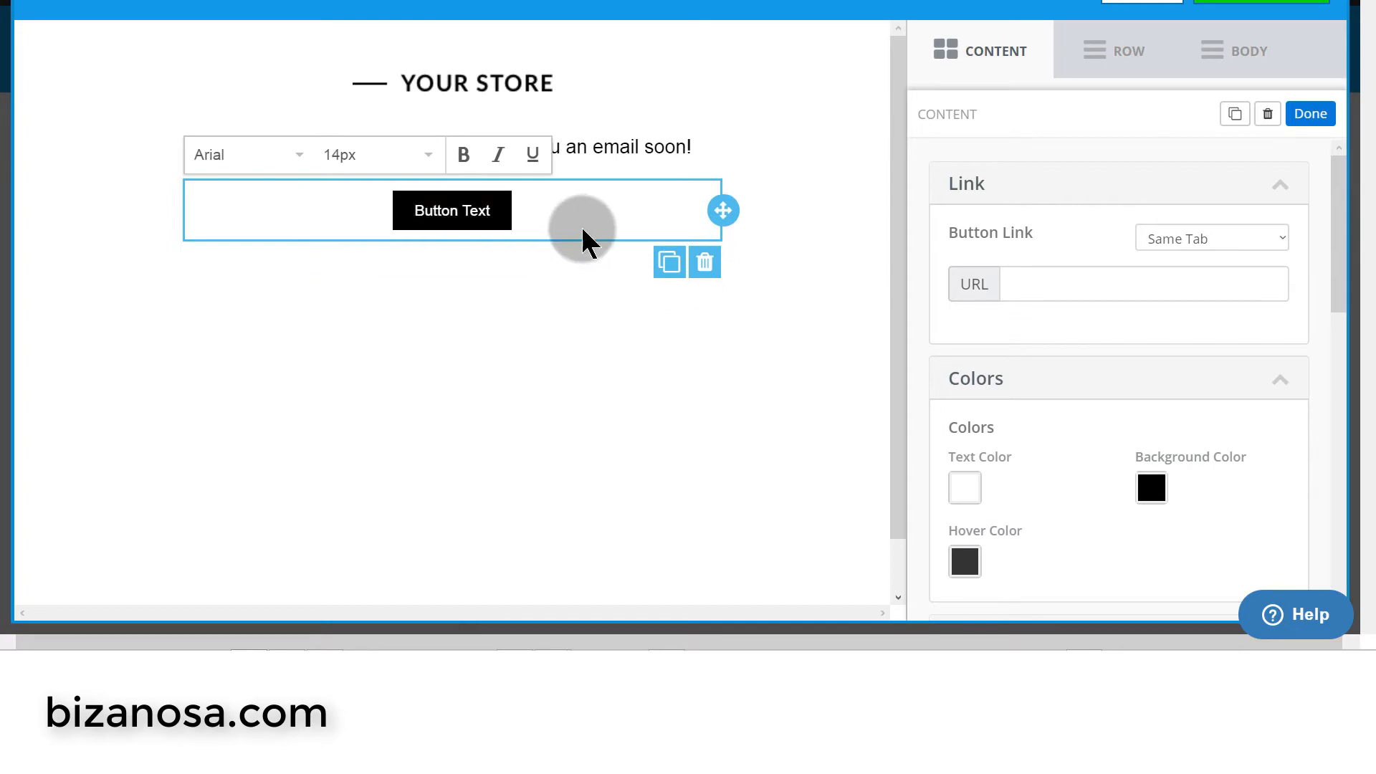
- Replace the YOUR STORE image with bizanosa-logo-website-top-header.png and select the button below the thank you message
{"action": "left_click", "coordinate": [537, 88]}
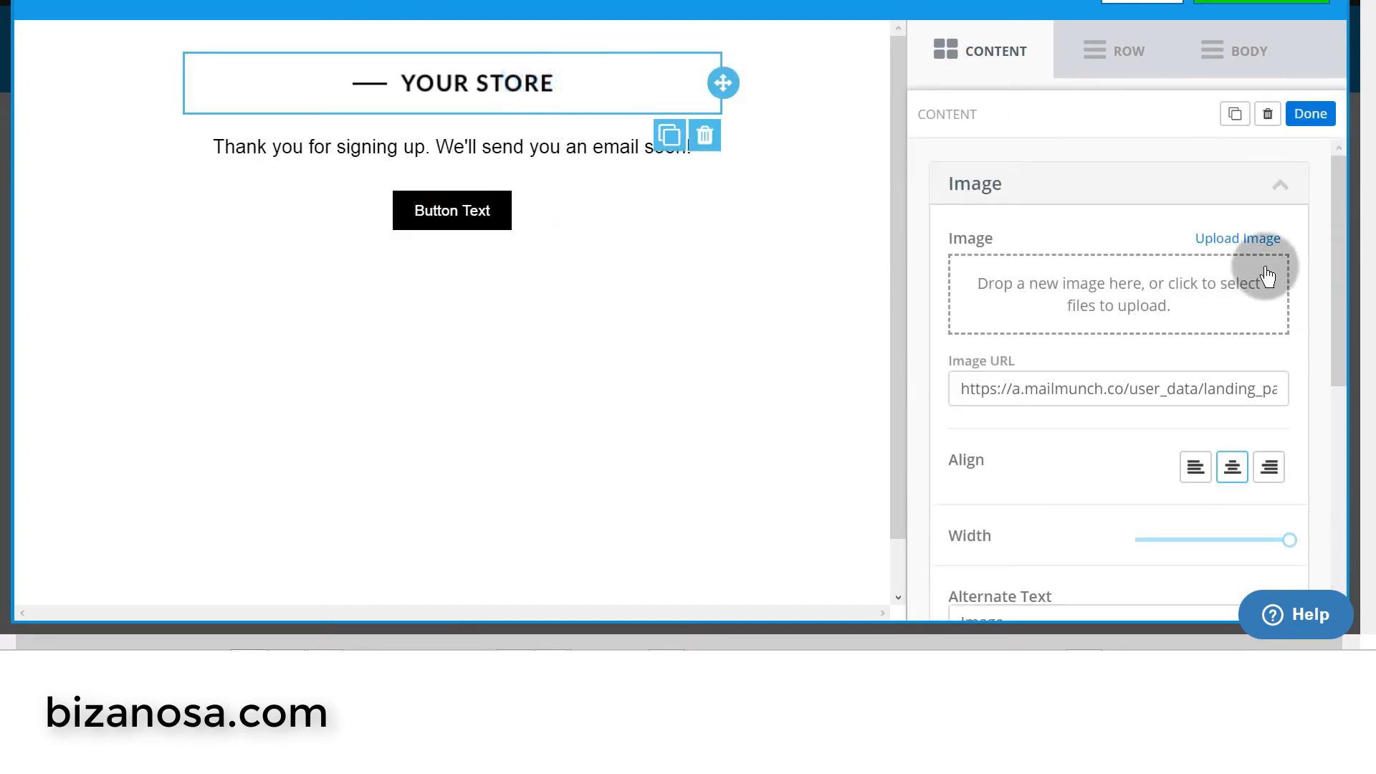
{"action": "left_click", "coordinate": [1240, 242]}
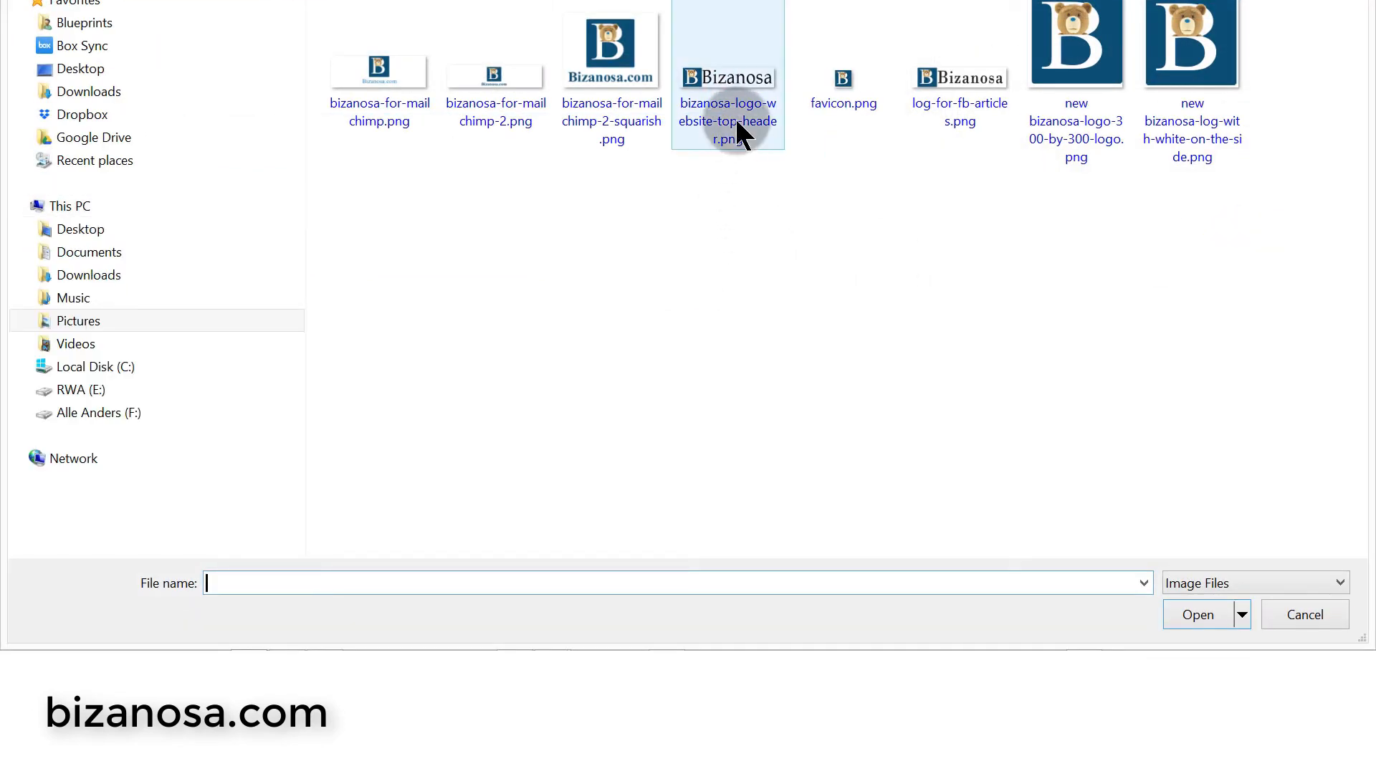
{"action": "double_click", "coordinate": [736, 129]}
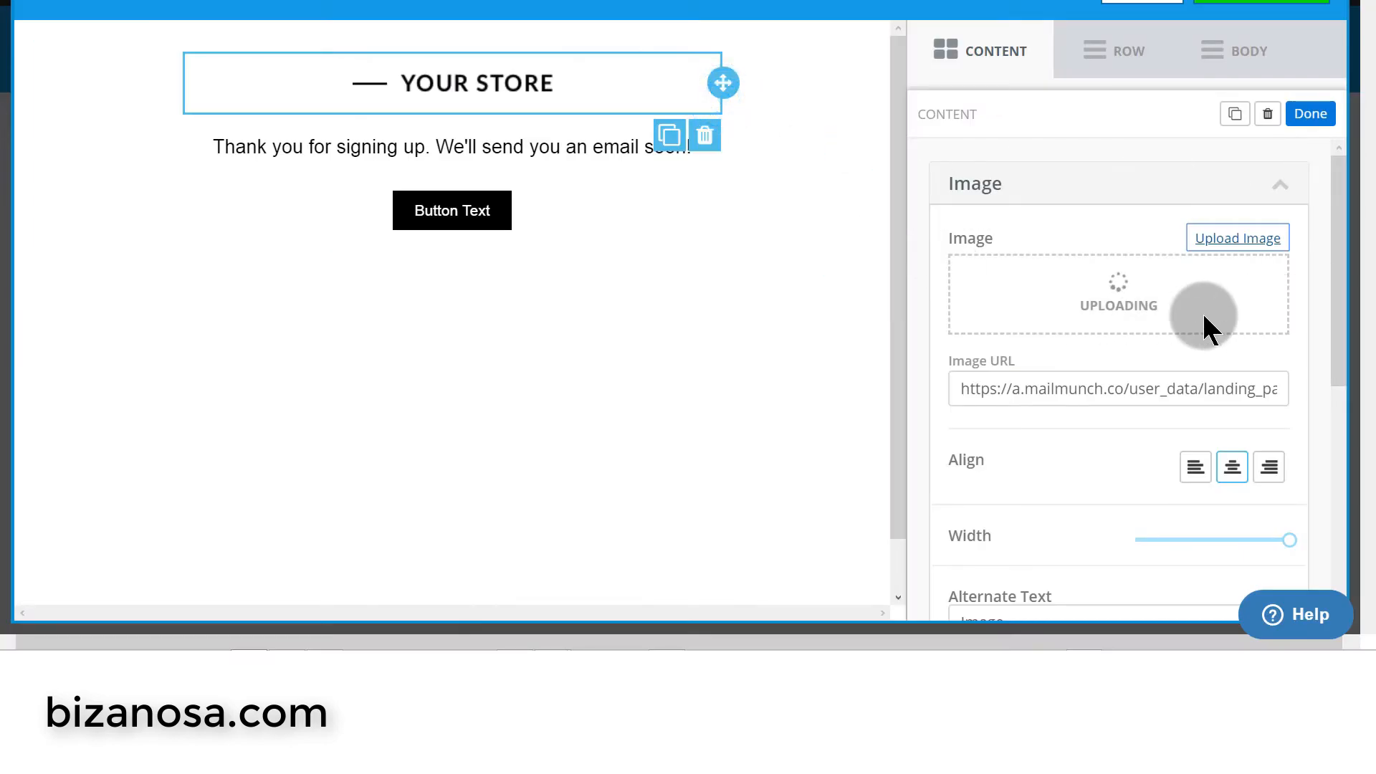
{"action": "left_click", "coordinate": [470, 236]}
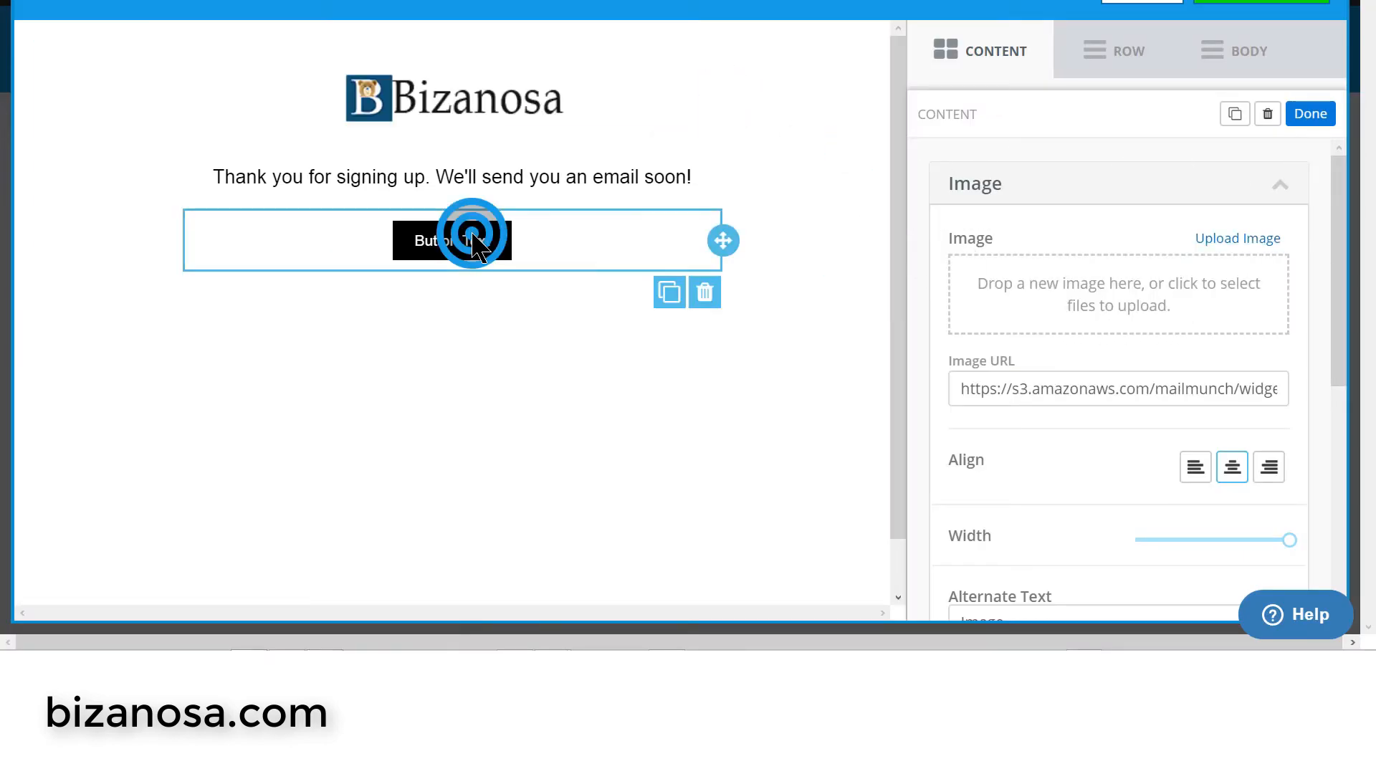
- Replace the button text below the thank you message with the copied label "Signup on Skillshare >>" as plain text
{"action": "left_click_drag", "start_coordinate": [414, 240], "coordinate": [491, 246]}
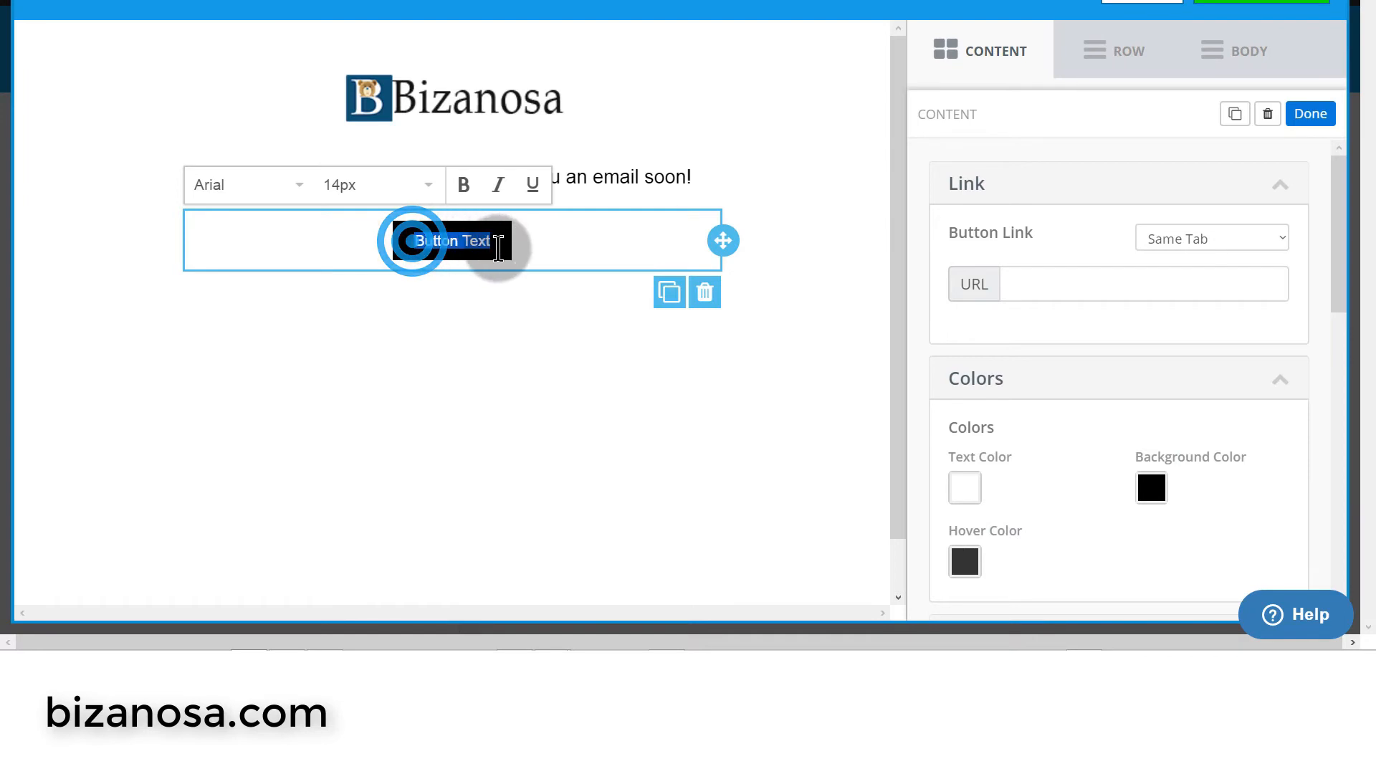
{"action": "right_click", "coordinate": [461, 239]}
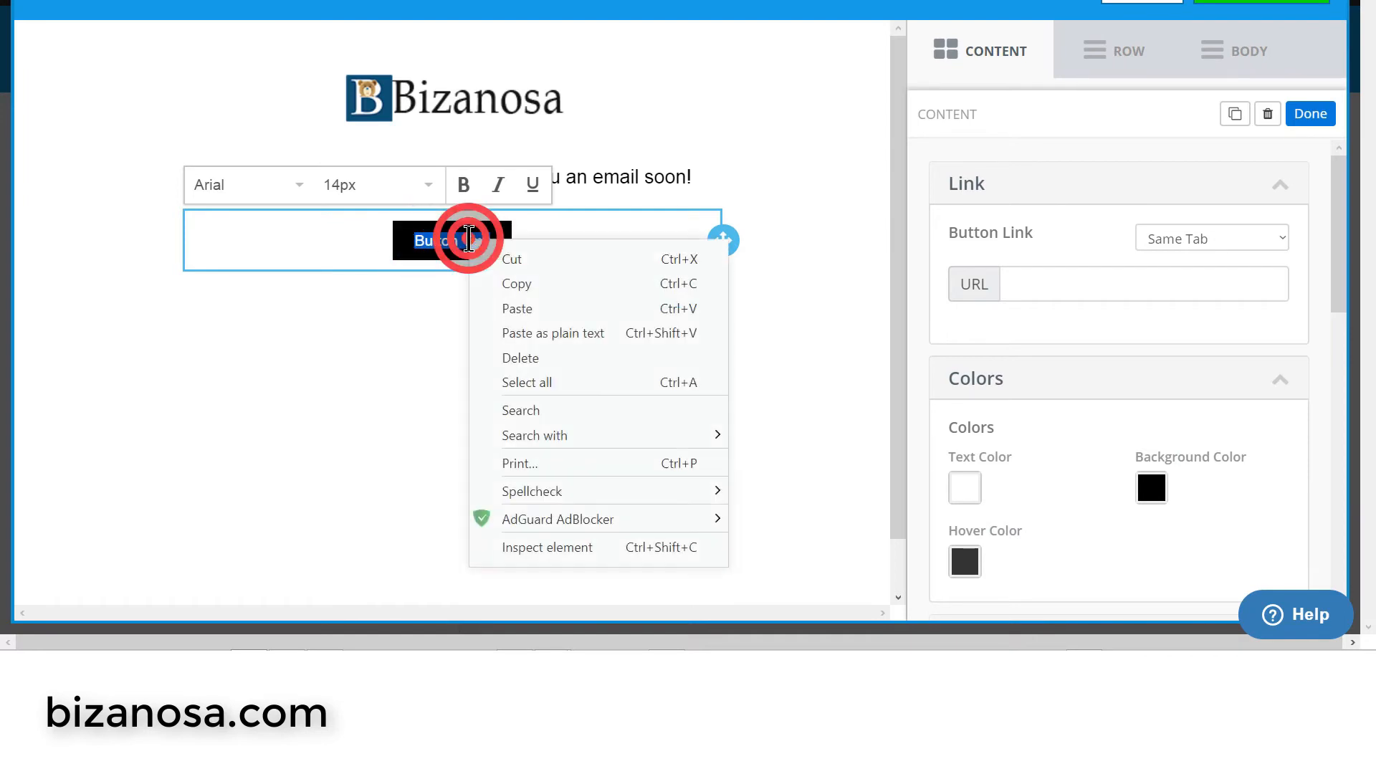
{"action": "left_click", "coordinate": [548, 336]}
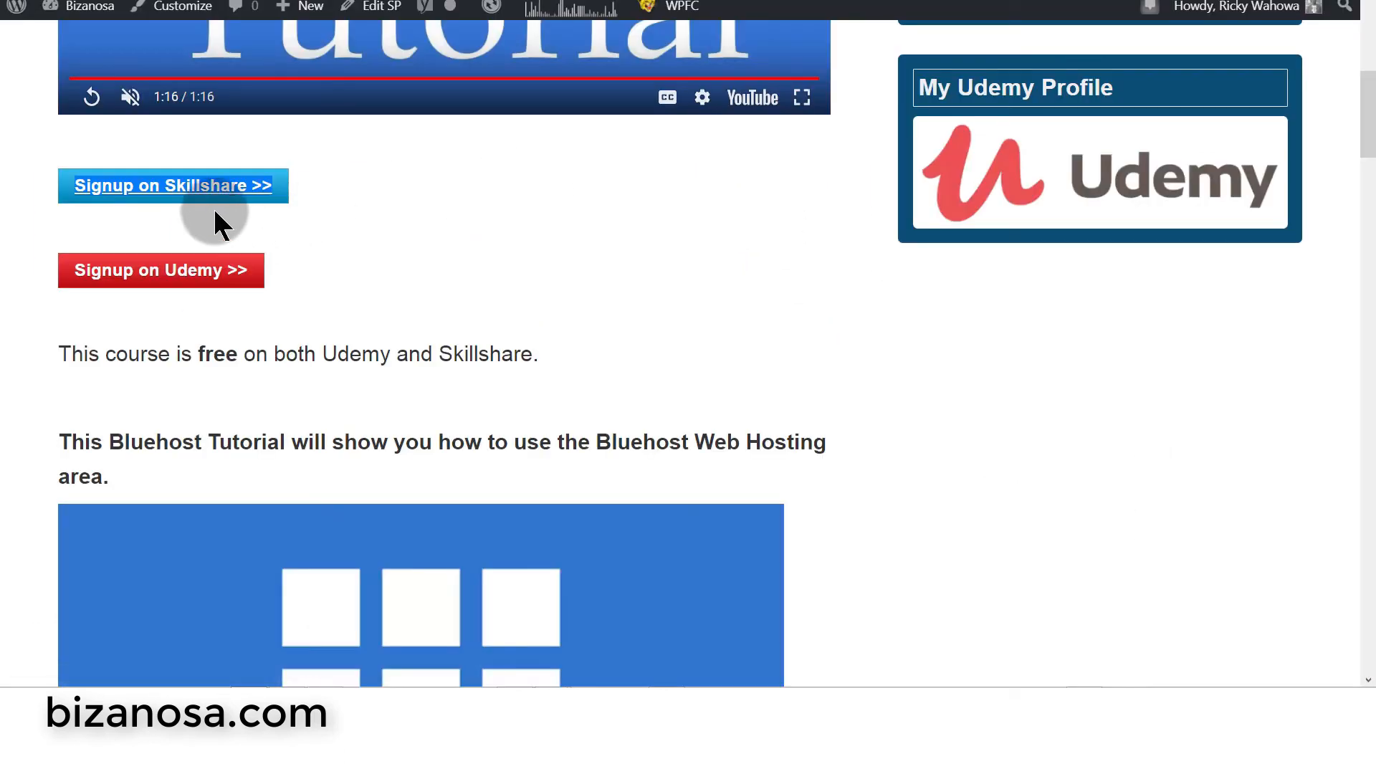
{"action": "right_click", "coordinate": [206, 184]}
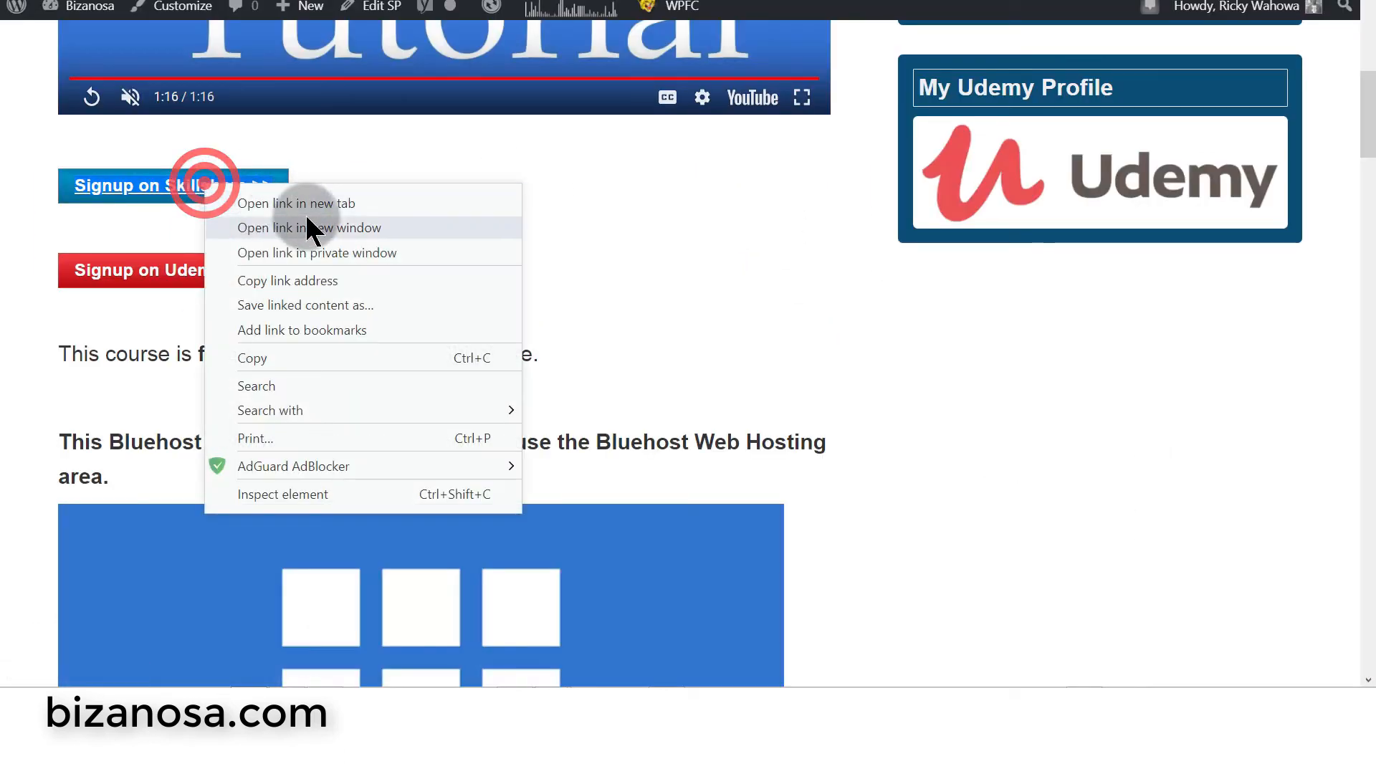
{"action": "left_click", "coordinate": [292, 280]}
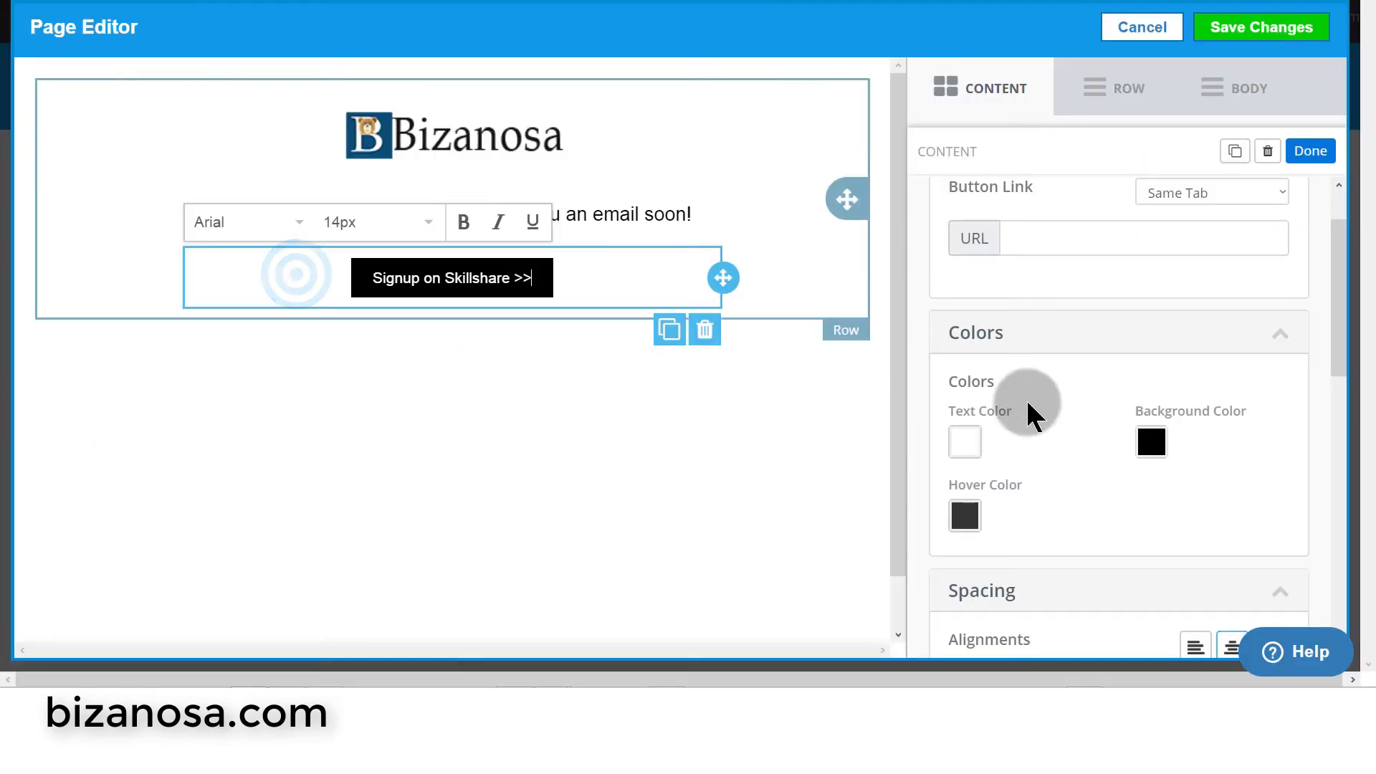
{"action": "right_click", "coordinate": [1028, 238]}
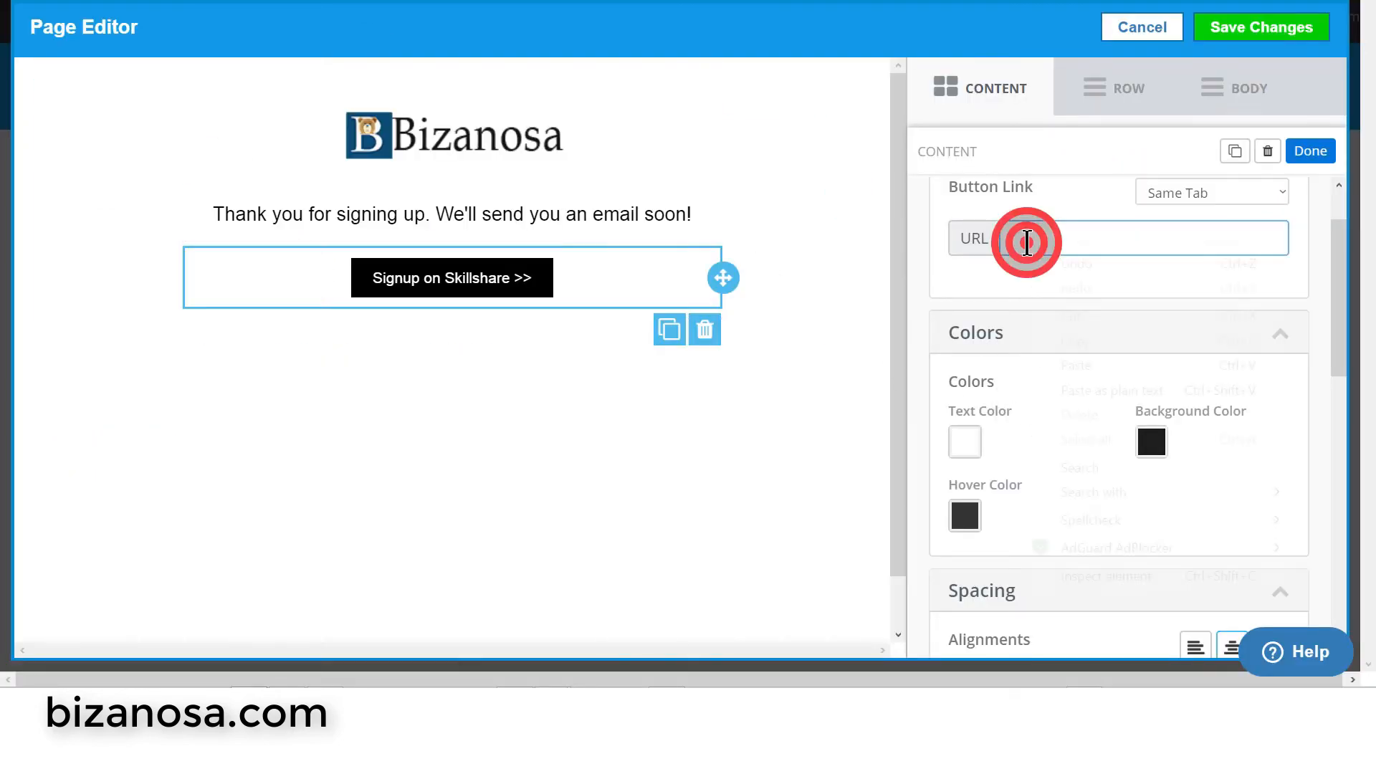
{"action": "left_click", "coordinate": [1084, 367]}
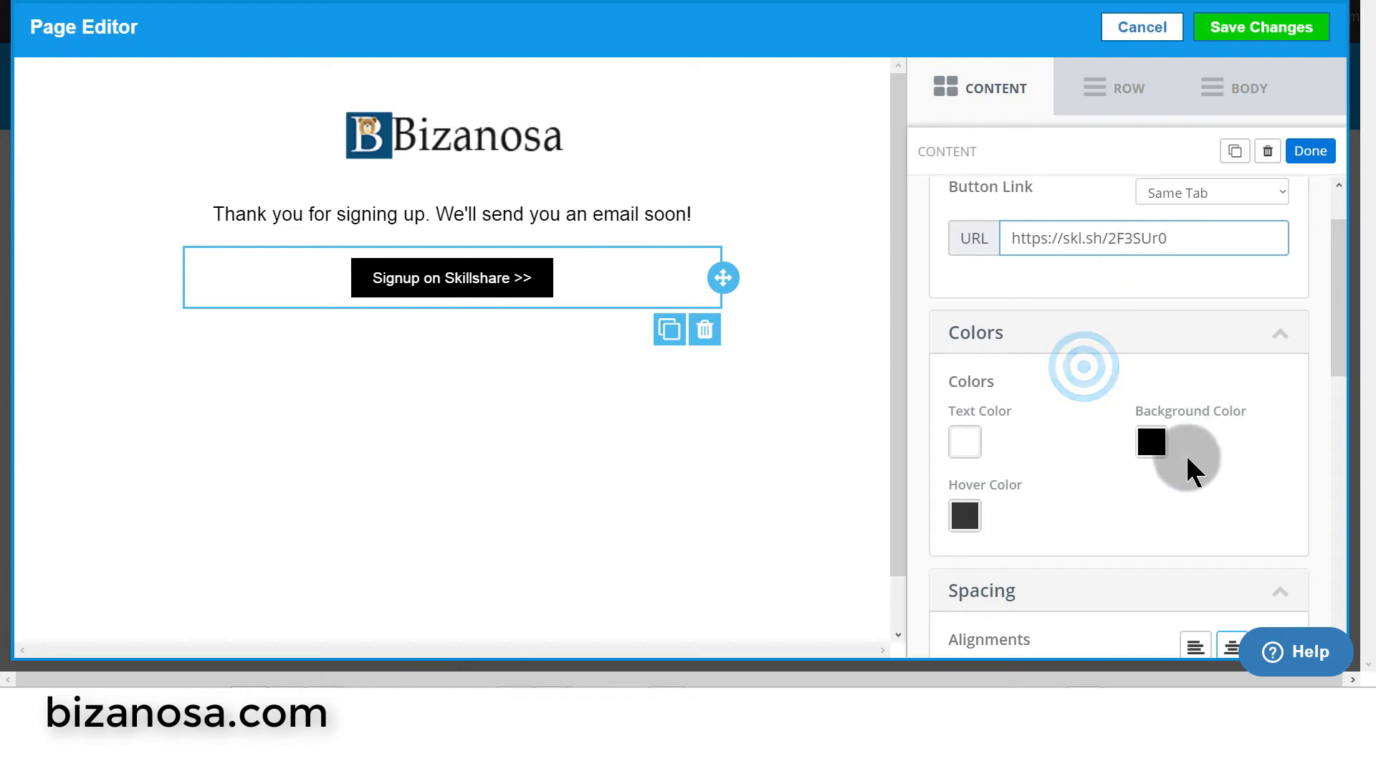
- Set the Skillshare button's background color to a dark green and its hover color to a brighter green (0DD448)
{"action": "left_click", "coordinate": [1152, 441]}
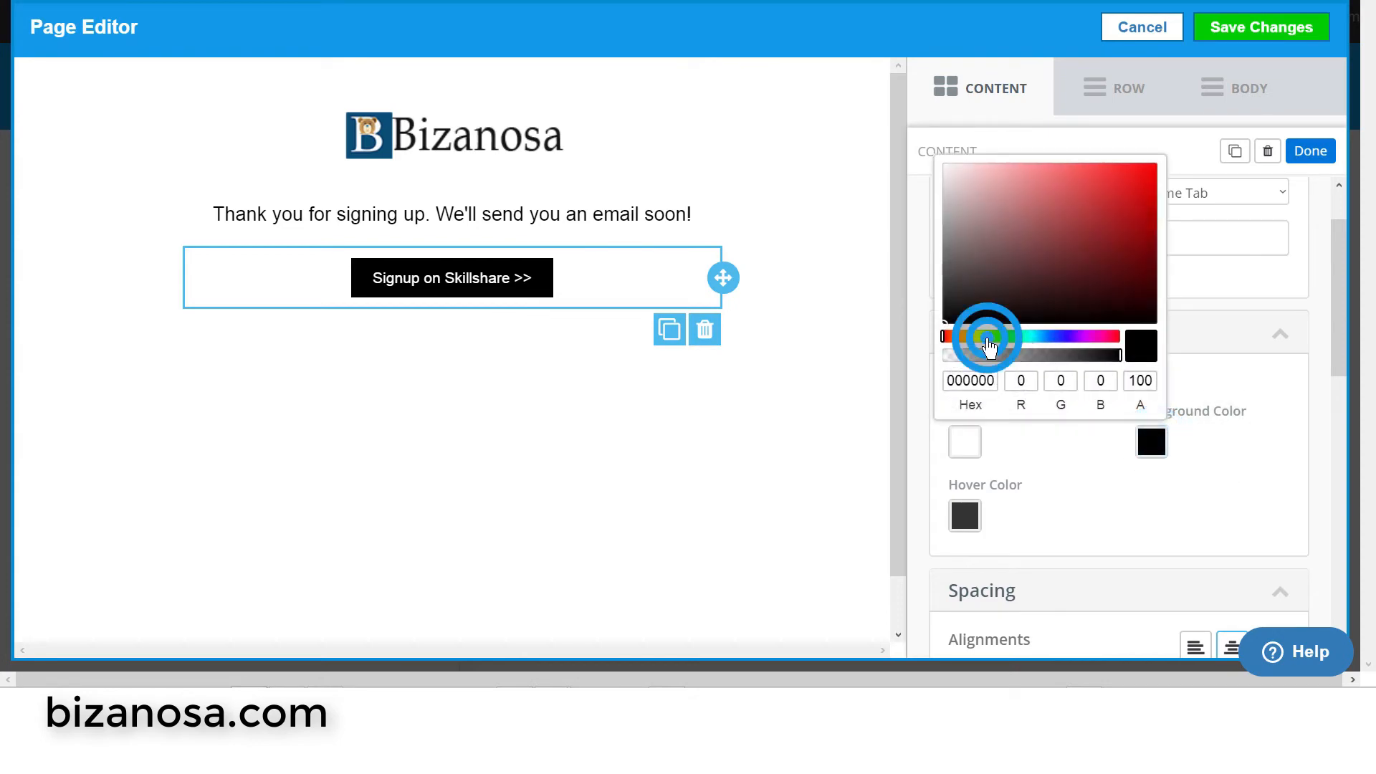
{"action": "left_click", "coordinate": [987, 338]}
{"action": "left_click", "coordinate": [1118, 228]}
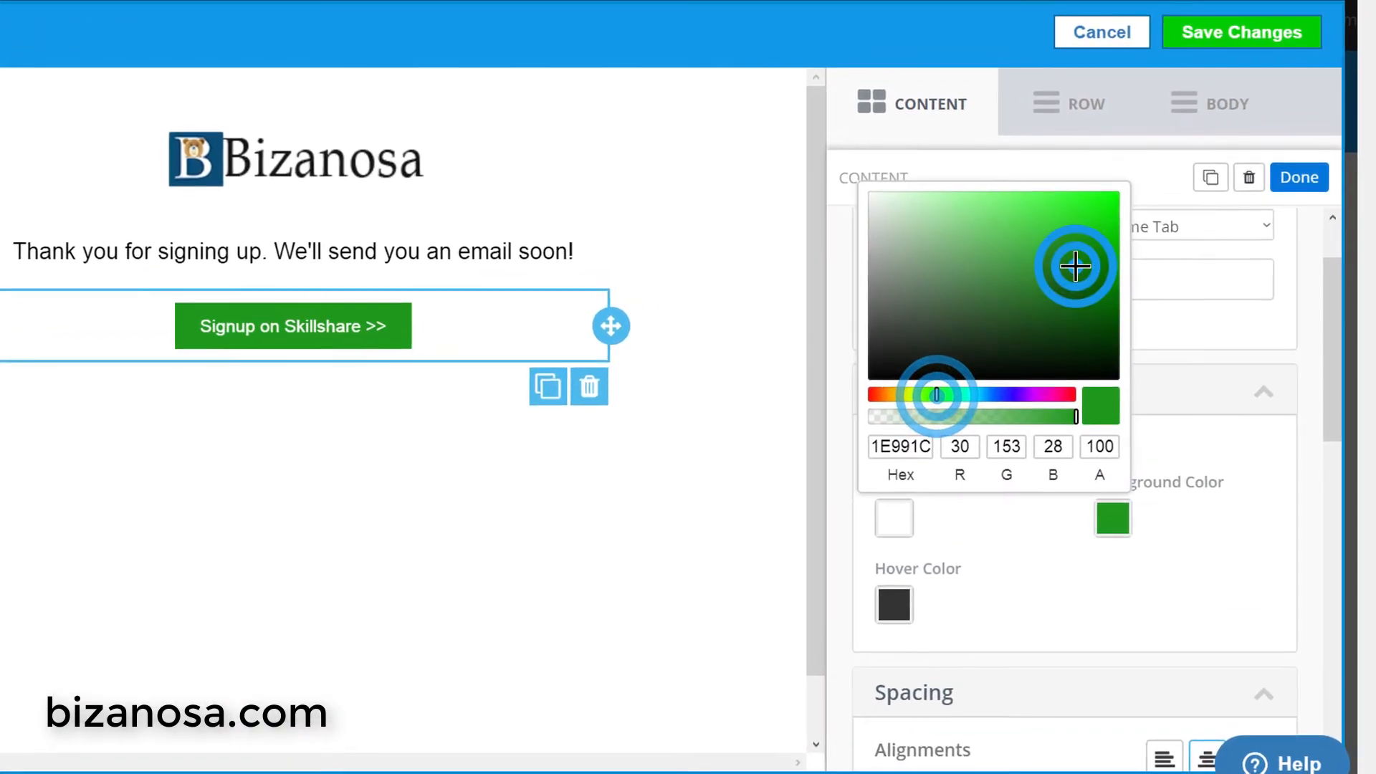
{"action": "left_click", "coordinate": [1030, 618]}
{"action": "left_click", "coordinate": [893, 606]}
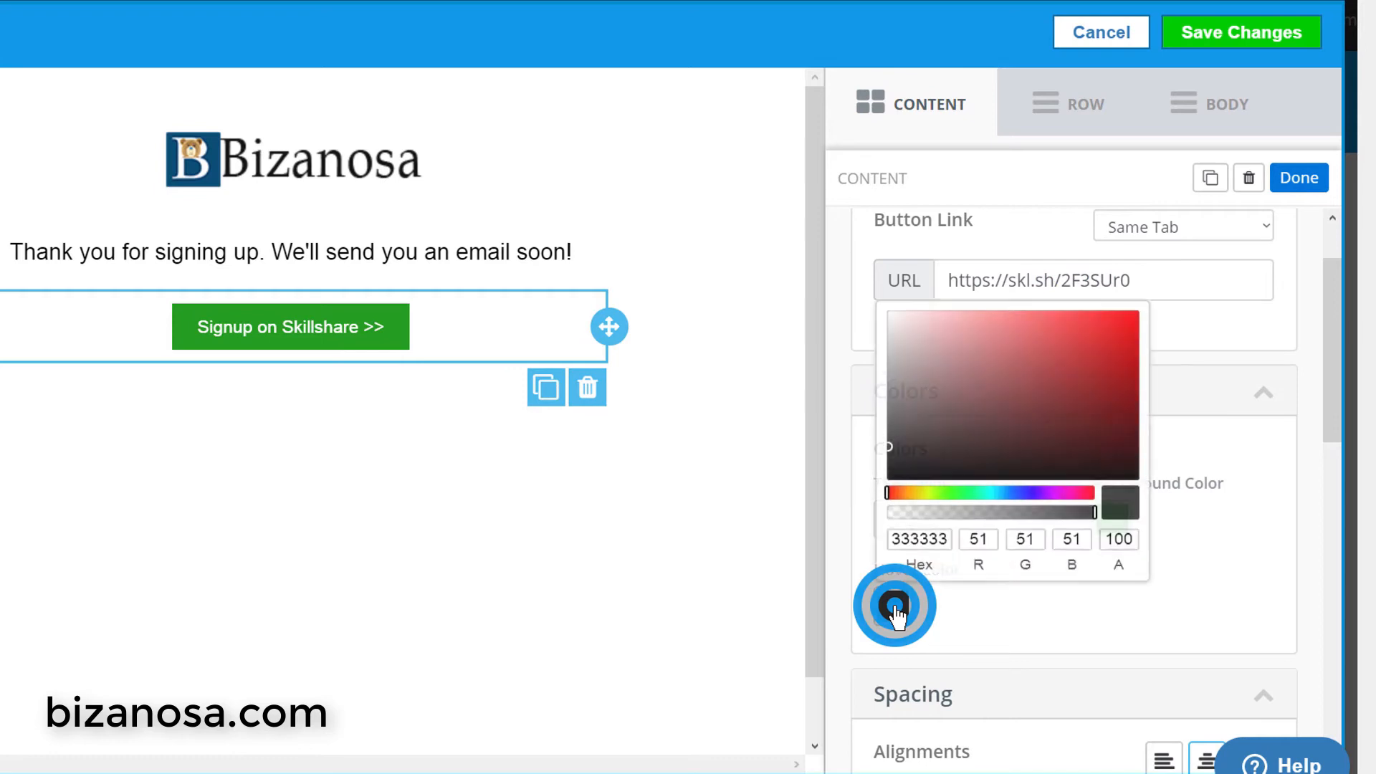
{"action": "left_click", "coordinate": [968, 482]}
{"action": "left_click", "coordinate": [1124, 314]}
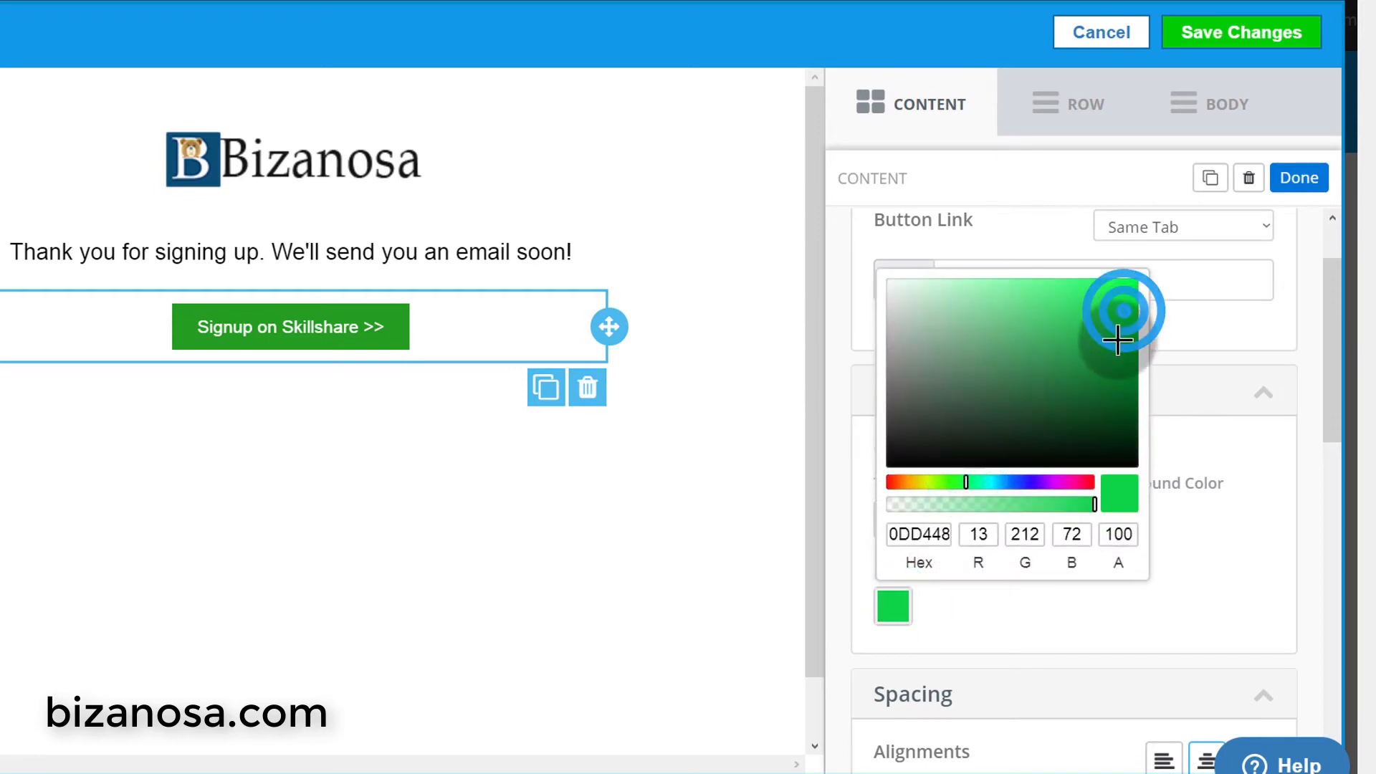
{"action": "left_click", "coordinate": [1053, 617]}
- Set the "Signup on Skillshare >>" text size to 20px and duplicate the button
{"action": "left_click_drag", "start_coordinate": [1331, 359], "coordinate": [1332, 544]}
{"action": "left_click", "coordinate": [396, 327]}
{"action": "left_click_drag", "start_coordinate": [390, 323], "coordinate": [169, 307]}
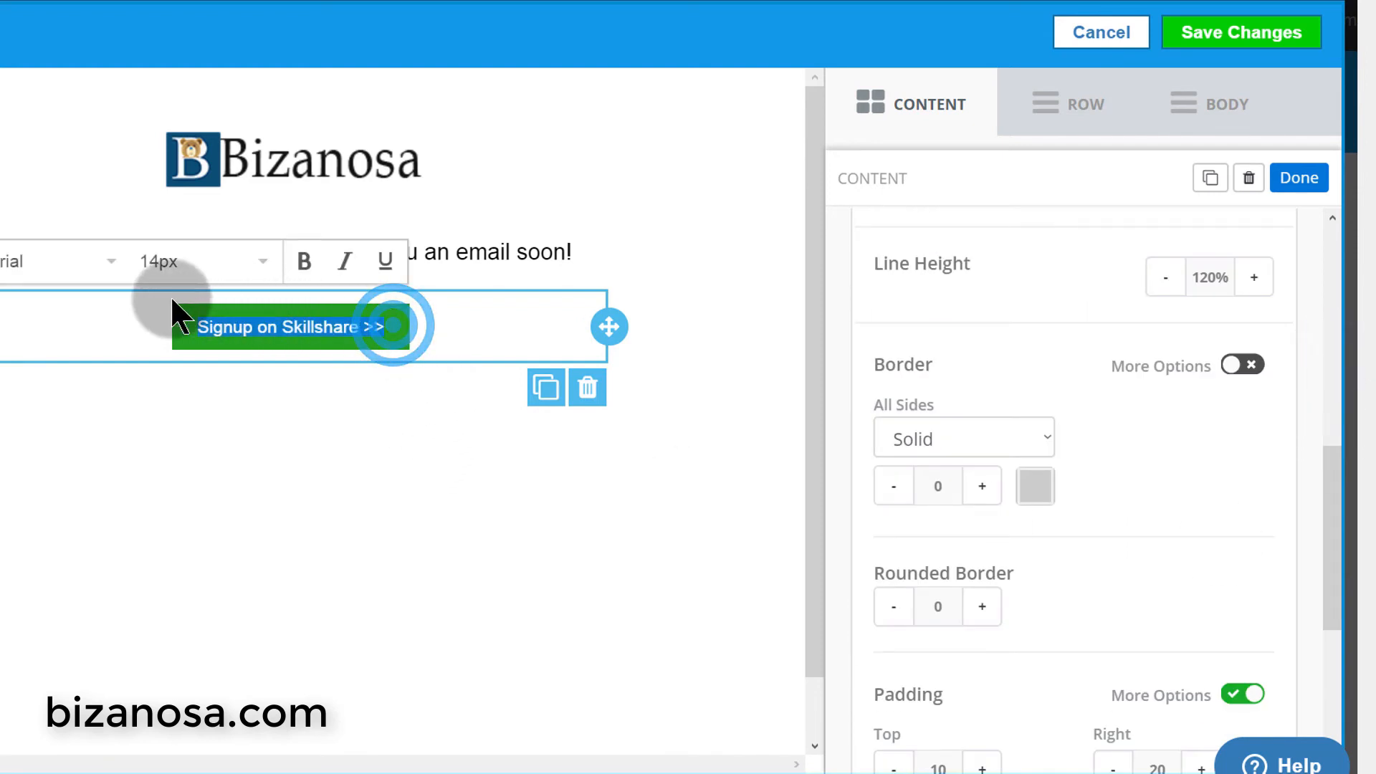
{"action": "left_click", "coordinate": [270, 260]}
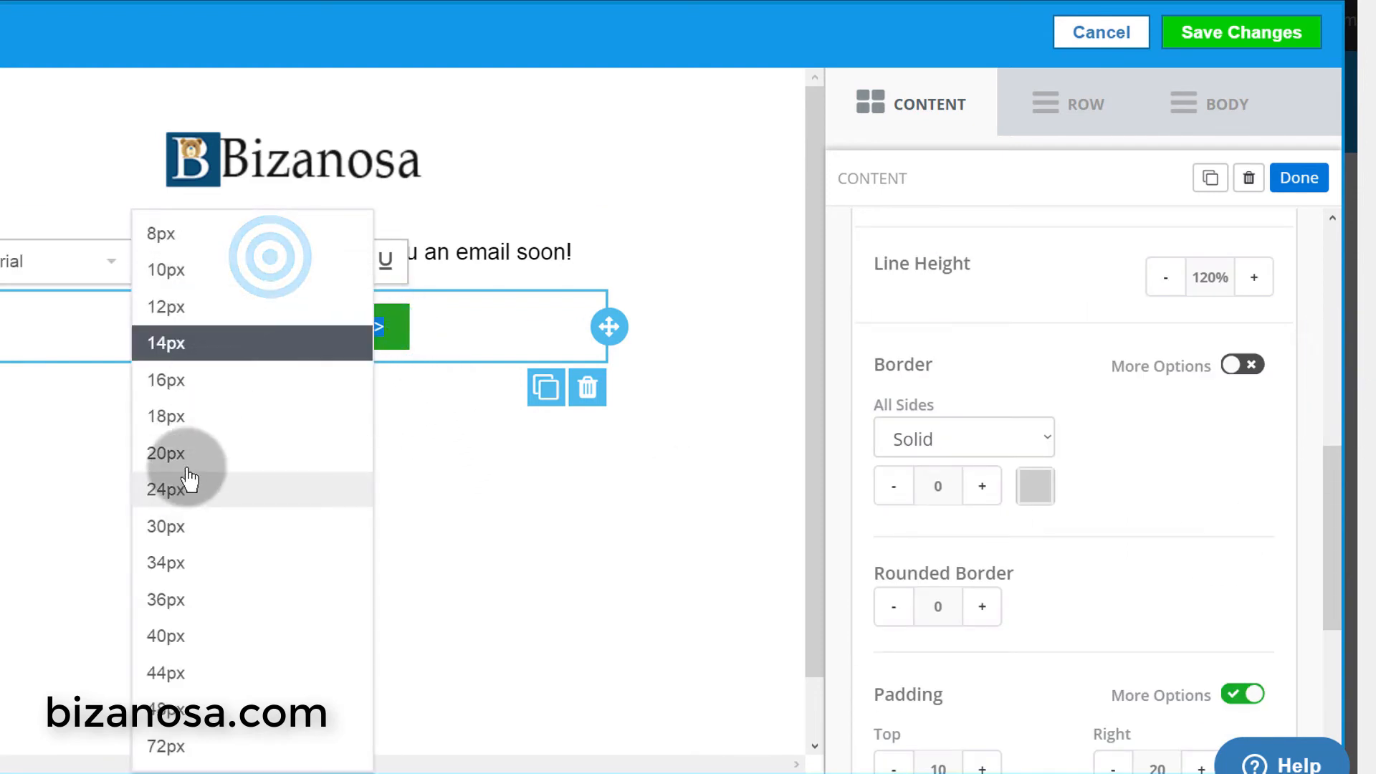
{"action": "left_click", "coordinate": [189, 443]}
{"action": "left_click", "coordinate": [407, 452]}
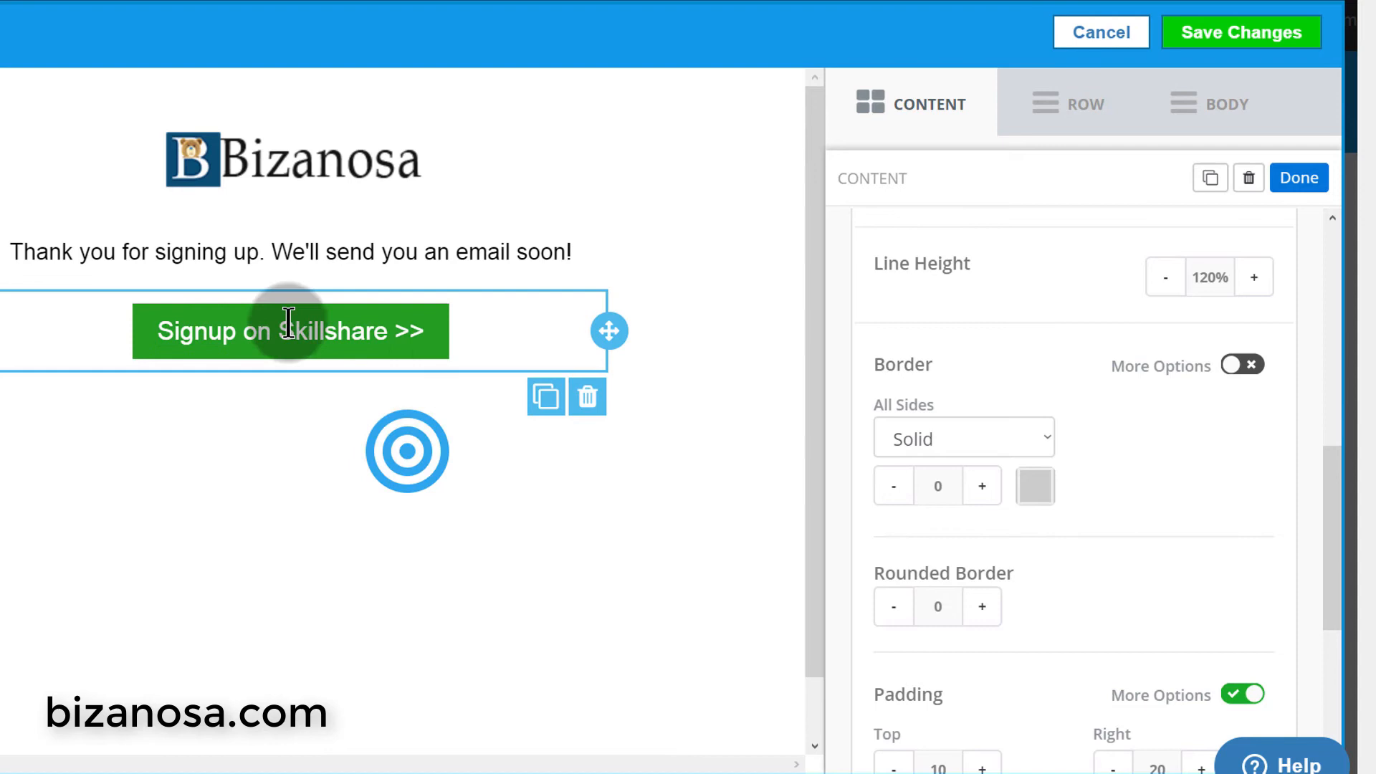
{"action": "left_click", "coordinate": [546, 396]}
{"action": "left_click", "coordinate": [387, 576]}
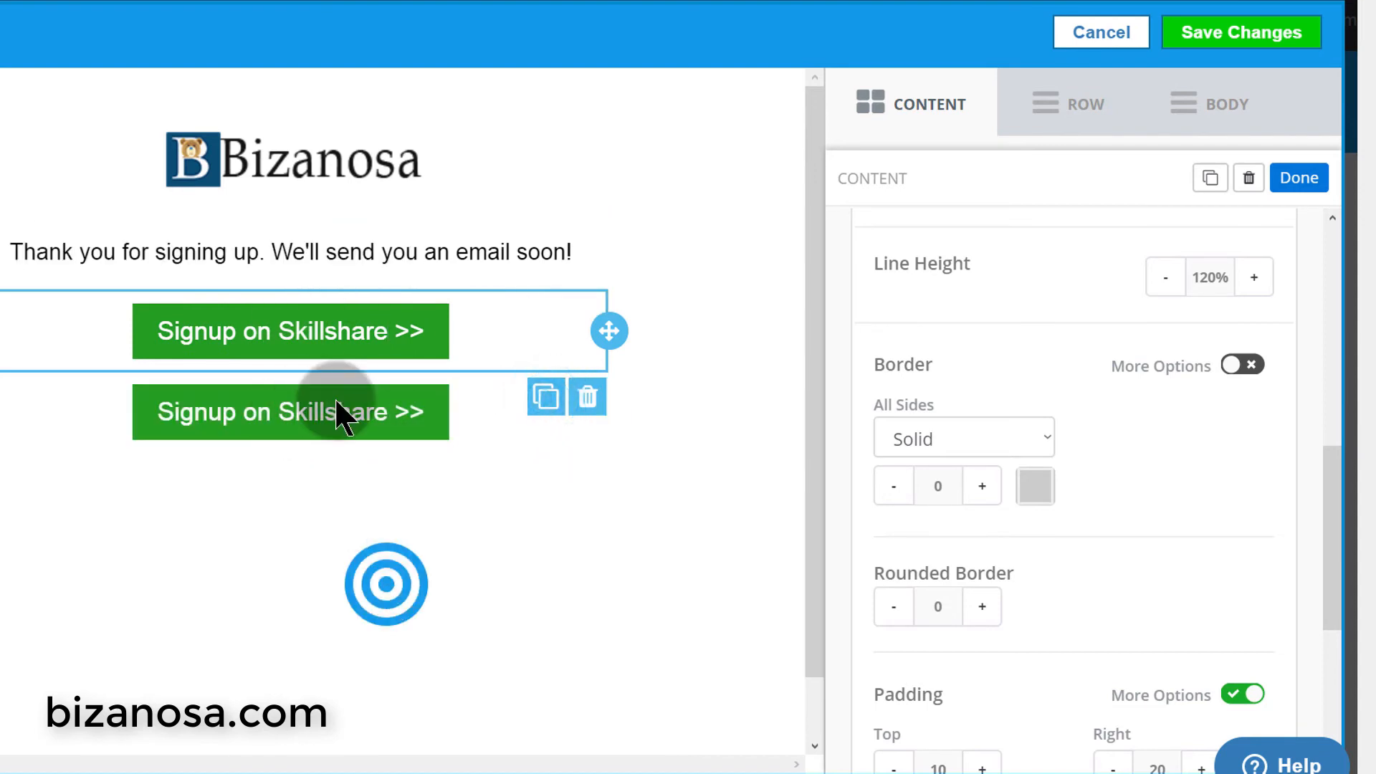
- Copy the sentence "You may watch it for free on Skillshare or Udemy using the buttons below." from the Bluehost tutorial page
{"action": "left_click", "coordinate": [330, 233]}
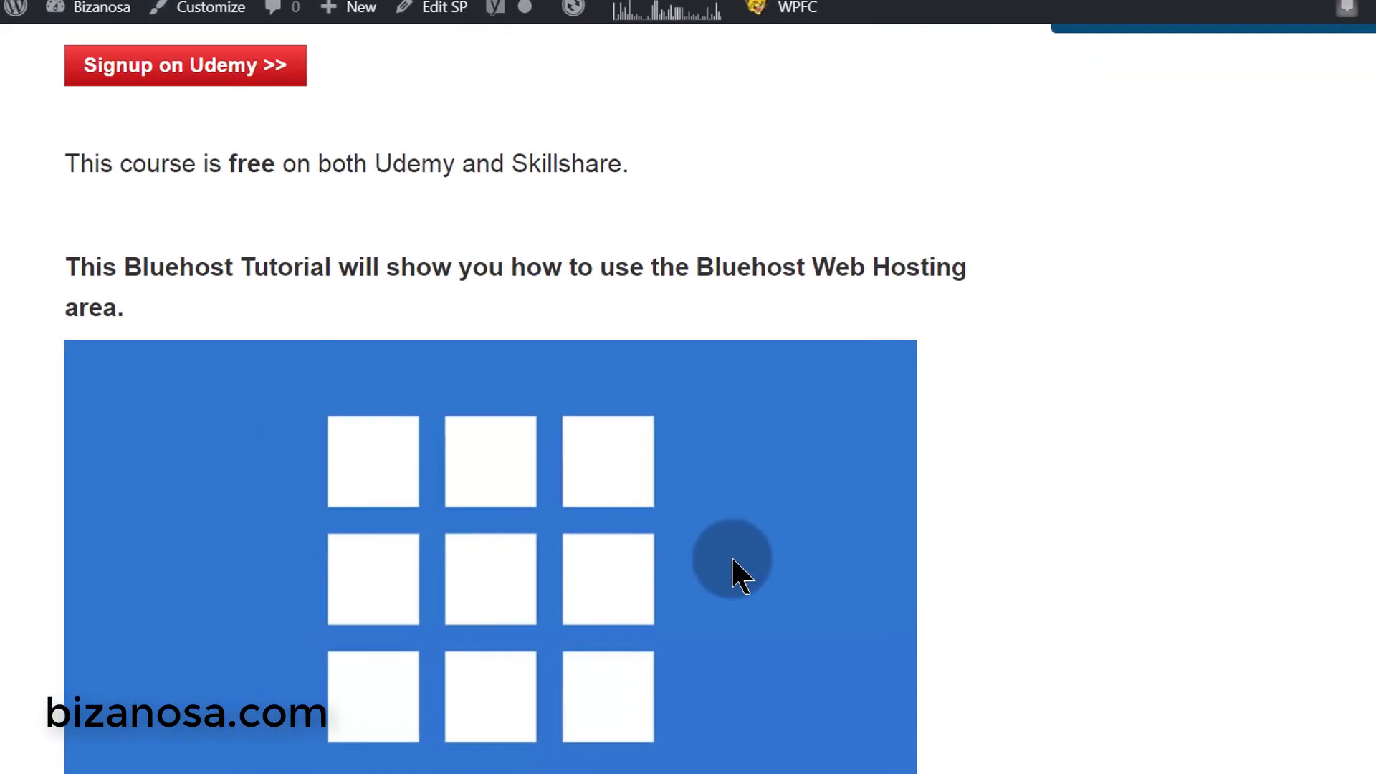
{"action": "scroll", "coordinate": [738, 573], "scroll_direction": "down", "scroll_amount": 5}
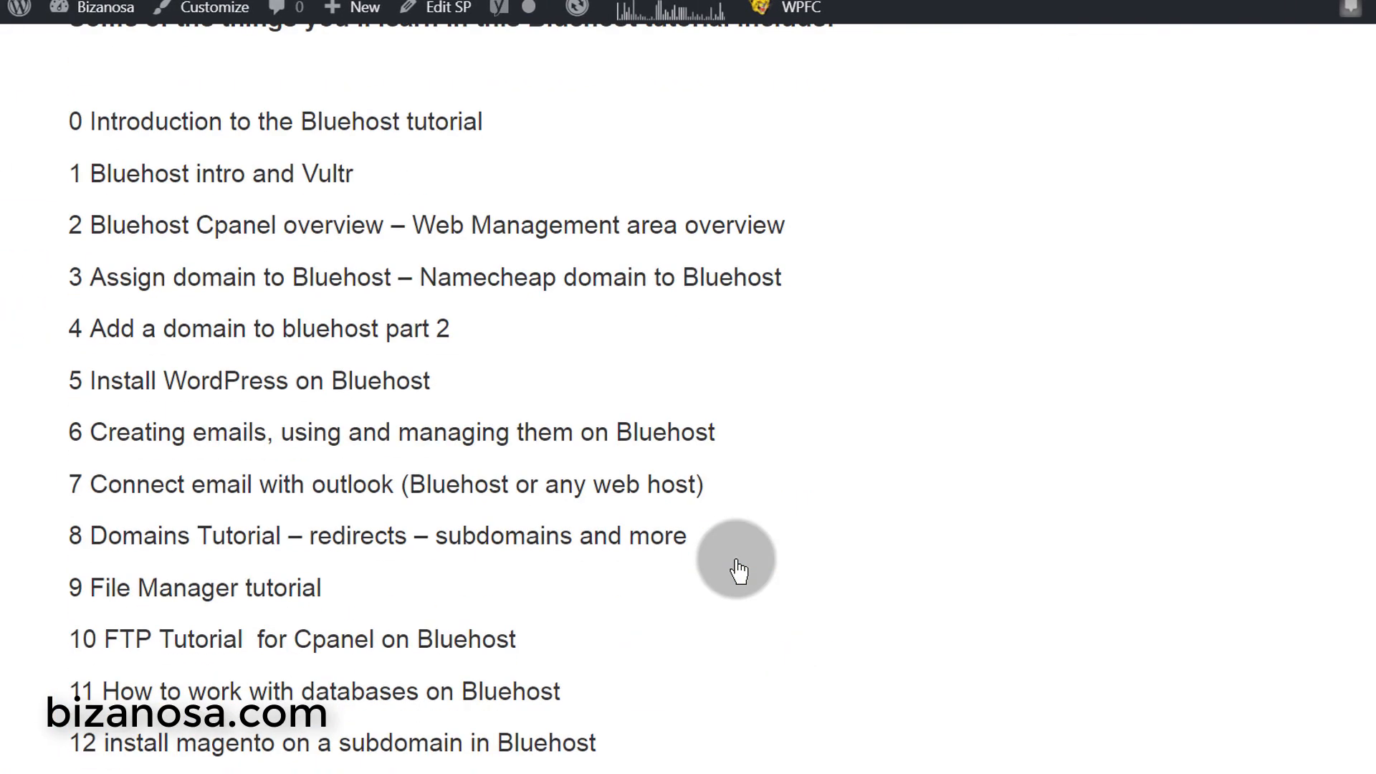
{"action": "scroll", "coordinate": [737, 566], "scroll_direction": "down", "scroll_amount": 10}
{"action": "scroll", "coordinate": [737, 562], "scroll_direction": "up", "scroll_amount": 3}
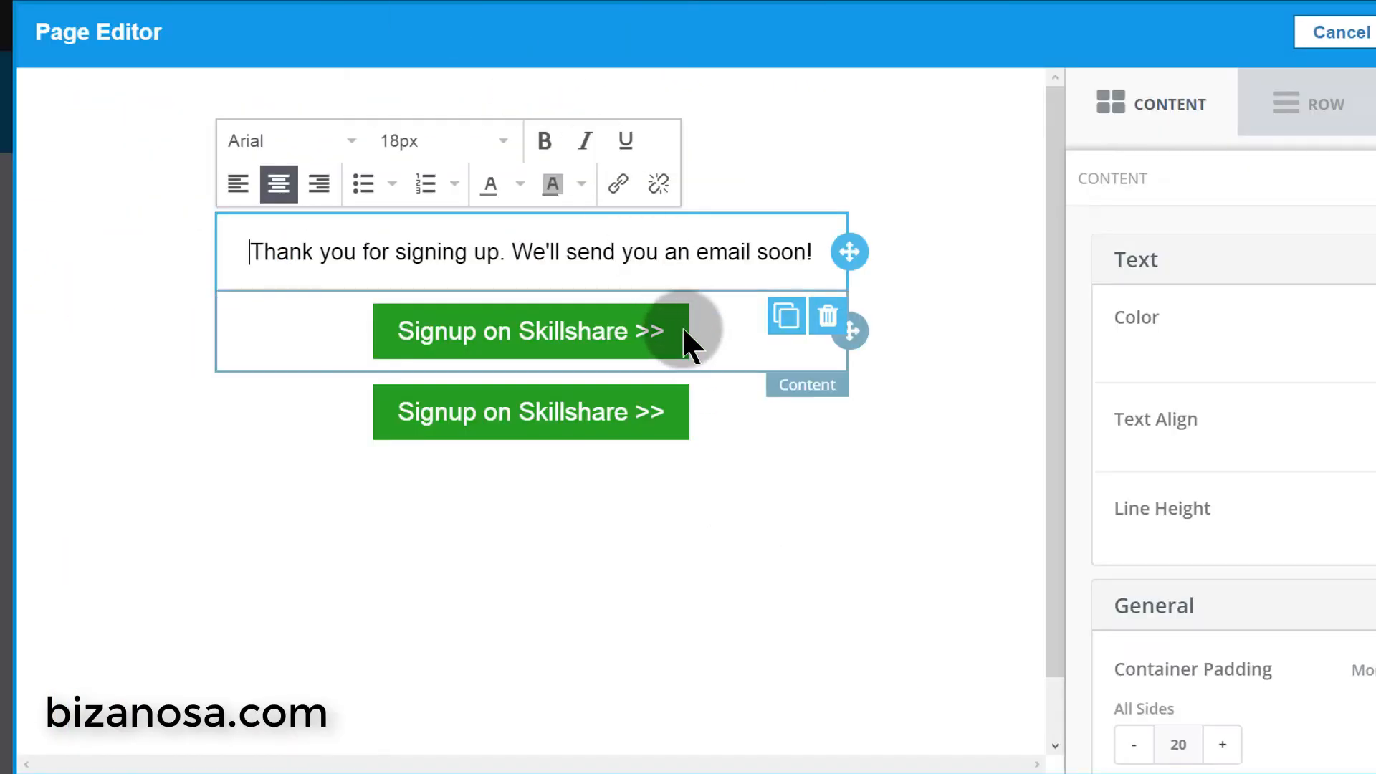
- Replace the thank you message with "You may watch it for free on Skillshare or Udemy using the buttons below."
{"action": "left_click", "coordinate": [685, 268]}
{"action": "left_click_drag", "start_coordinate": [812, 251], "coordinate": [217, 215]}
{"action": "left_click", "coordinate": [215, 212]}
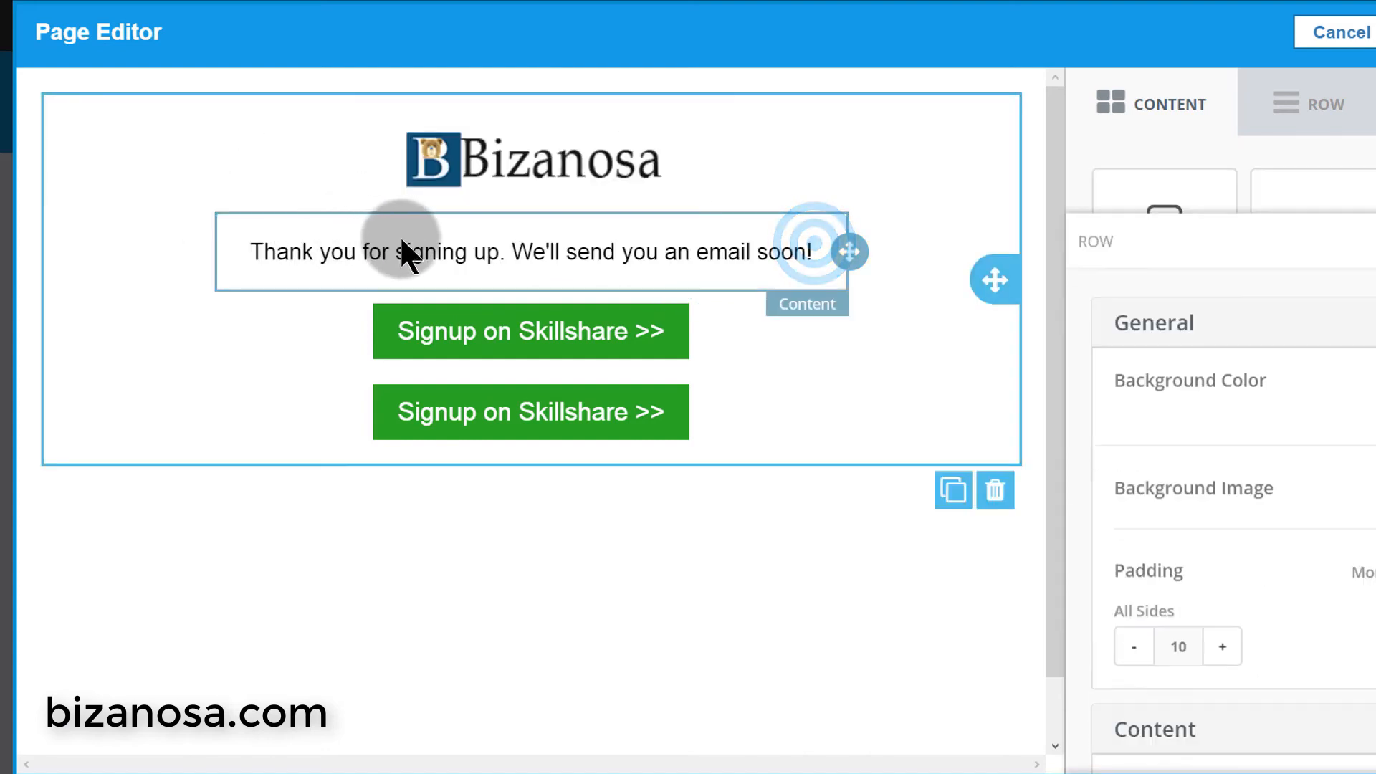
{"action": "left_click", "coordinate": [754, 244]}
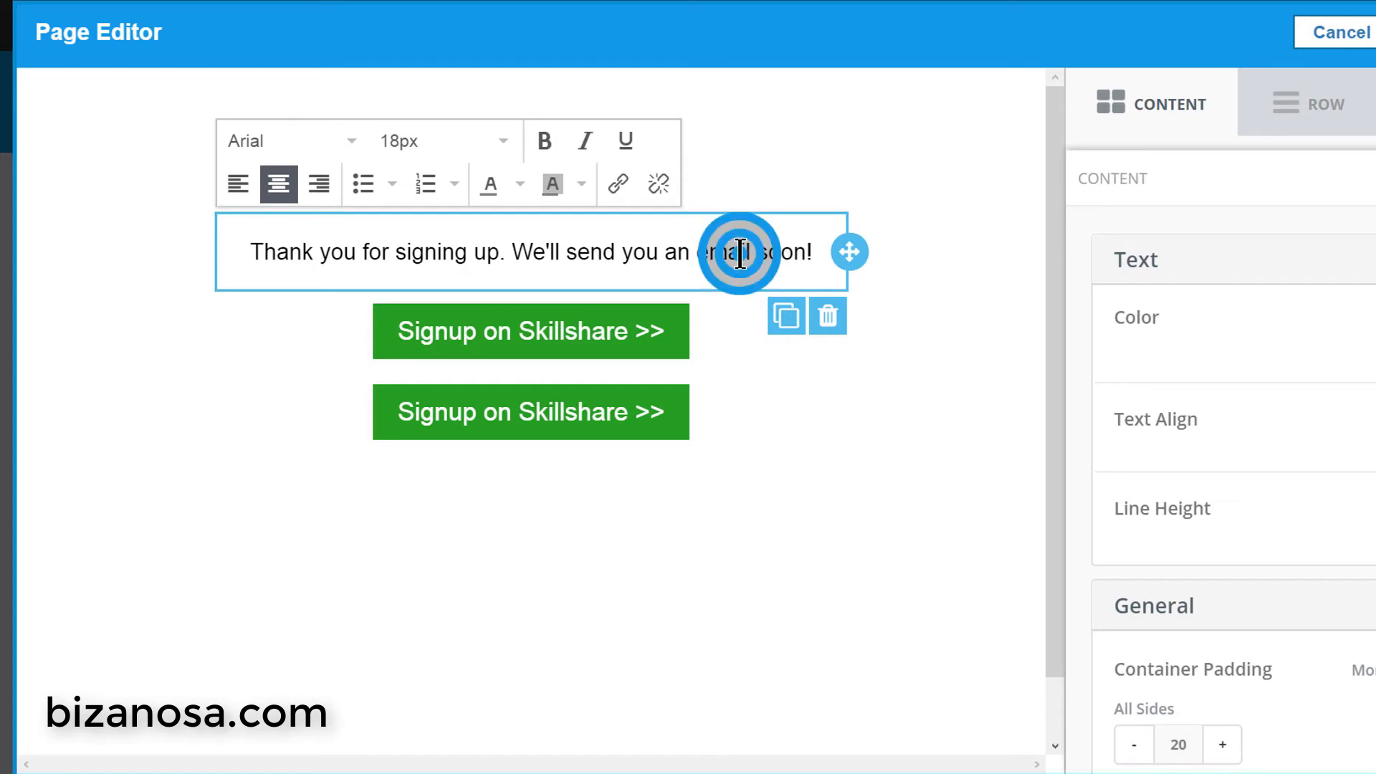
{"action": "triple_click", "coordinate": [741, 253]}
{"action": "right_click", "coordinate": [741, 253]}
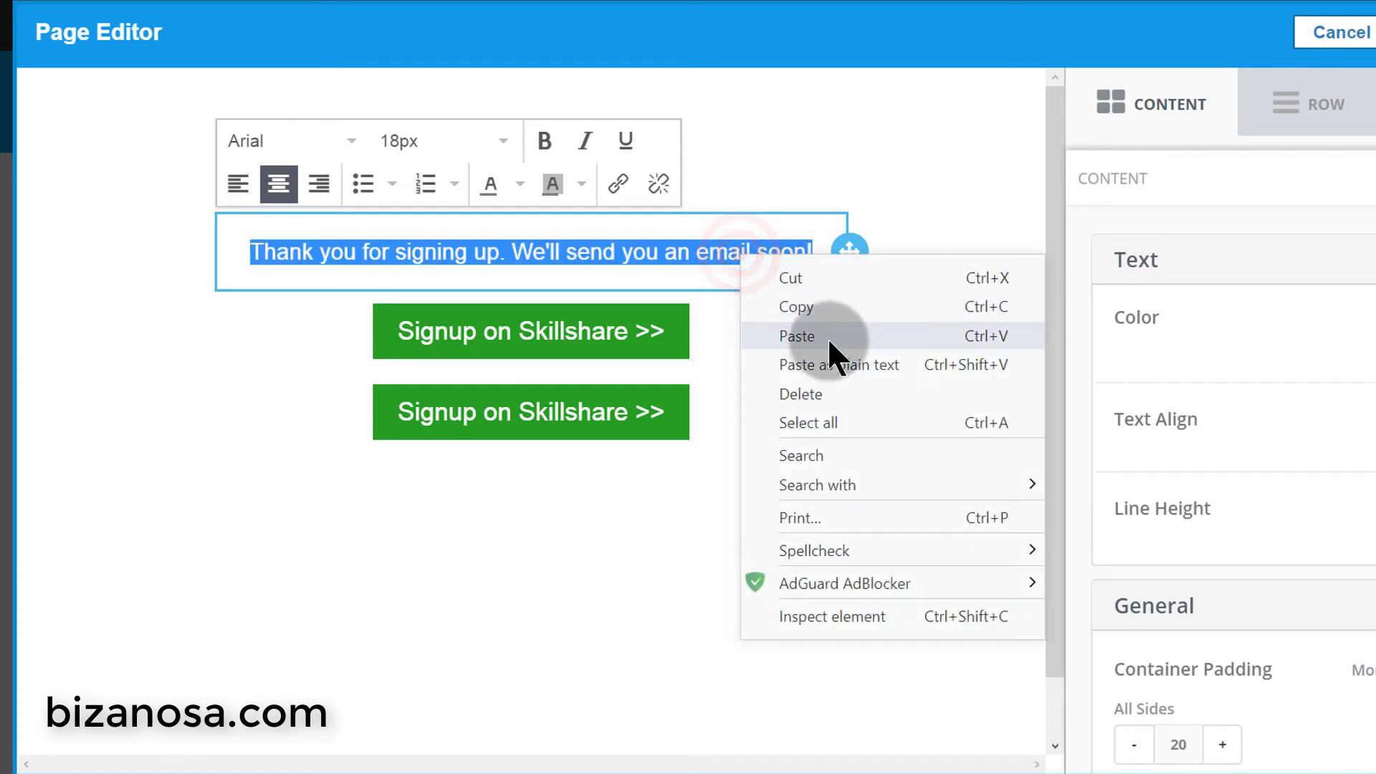
{"action": "left_click", "coordinate": [839, 358]}
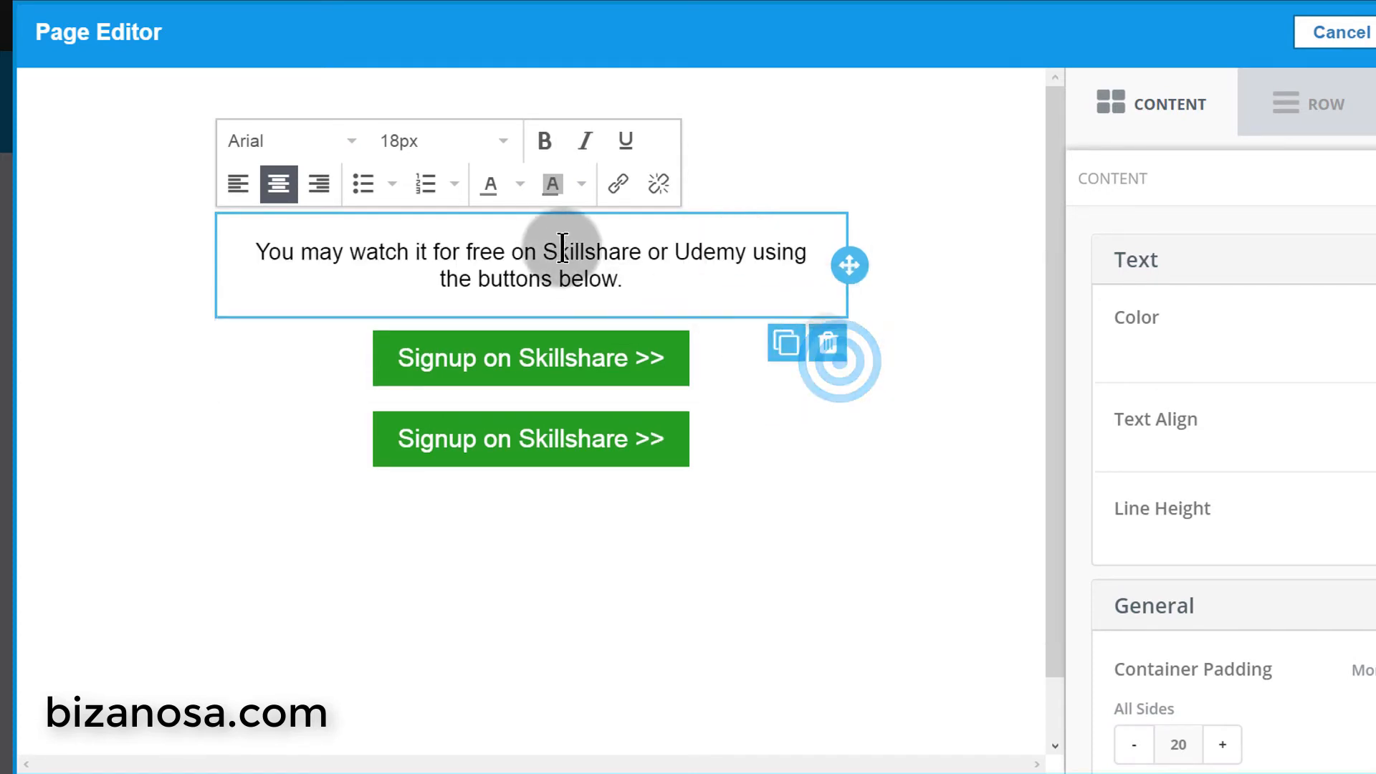
{"action": "left_click", "coordinate": [681, 553]}
- Replace the duplicated lower button's text with "Signup on Udemy >>" copied from the Bluehost tutorial page
{"action": "left_click", "coordinate": [587, 450]}
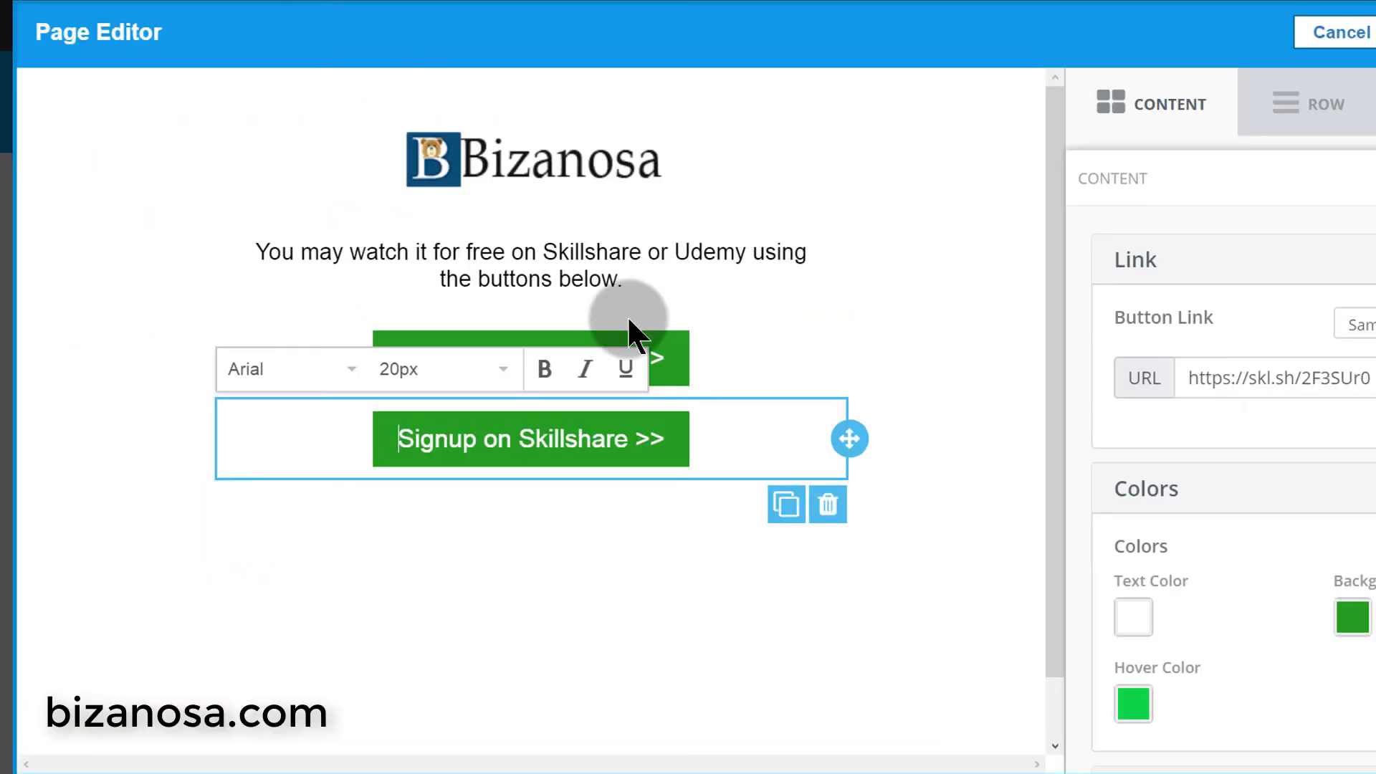
{"action": "left_click", "coordinate": [645, 452]}
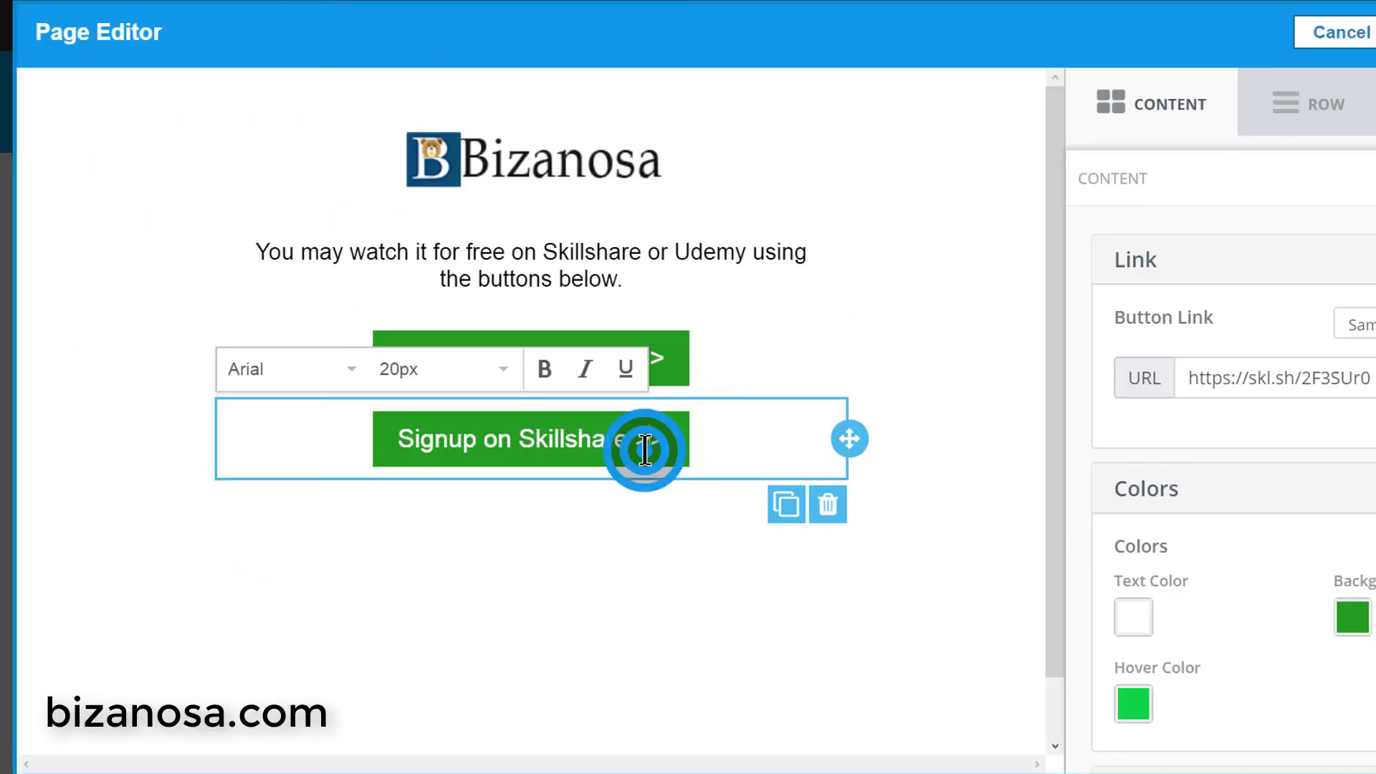
{"action": "left_click_drag", "start_coordinate": [664, 437], "coordinate": [393, 436]}
{"action": "right_click", "coordinate": [437, 443]}
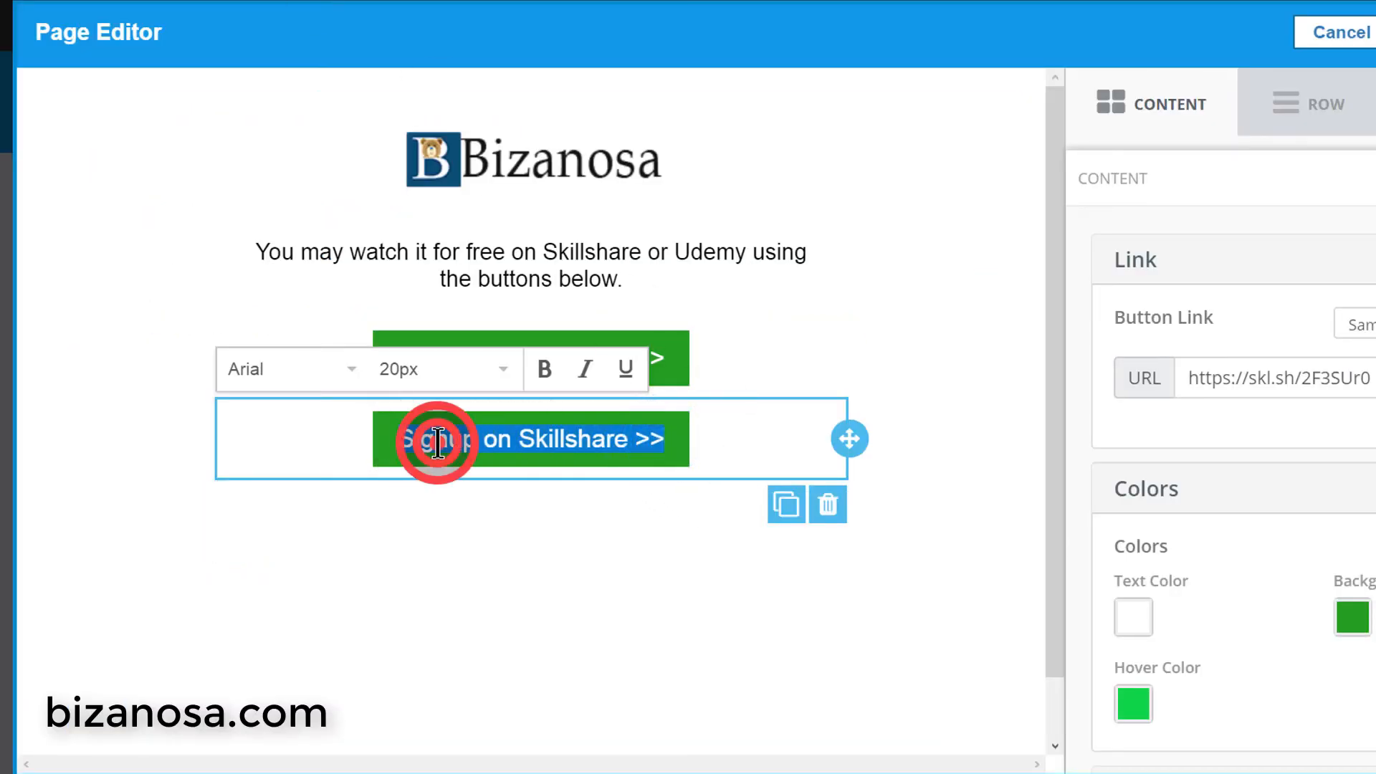
{"action": "left_click", "coordinate": [592, 536]}
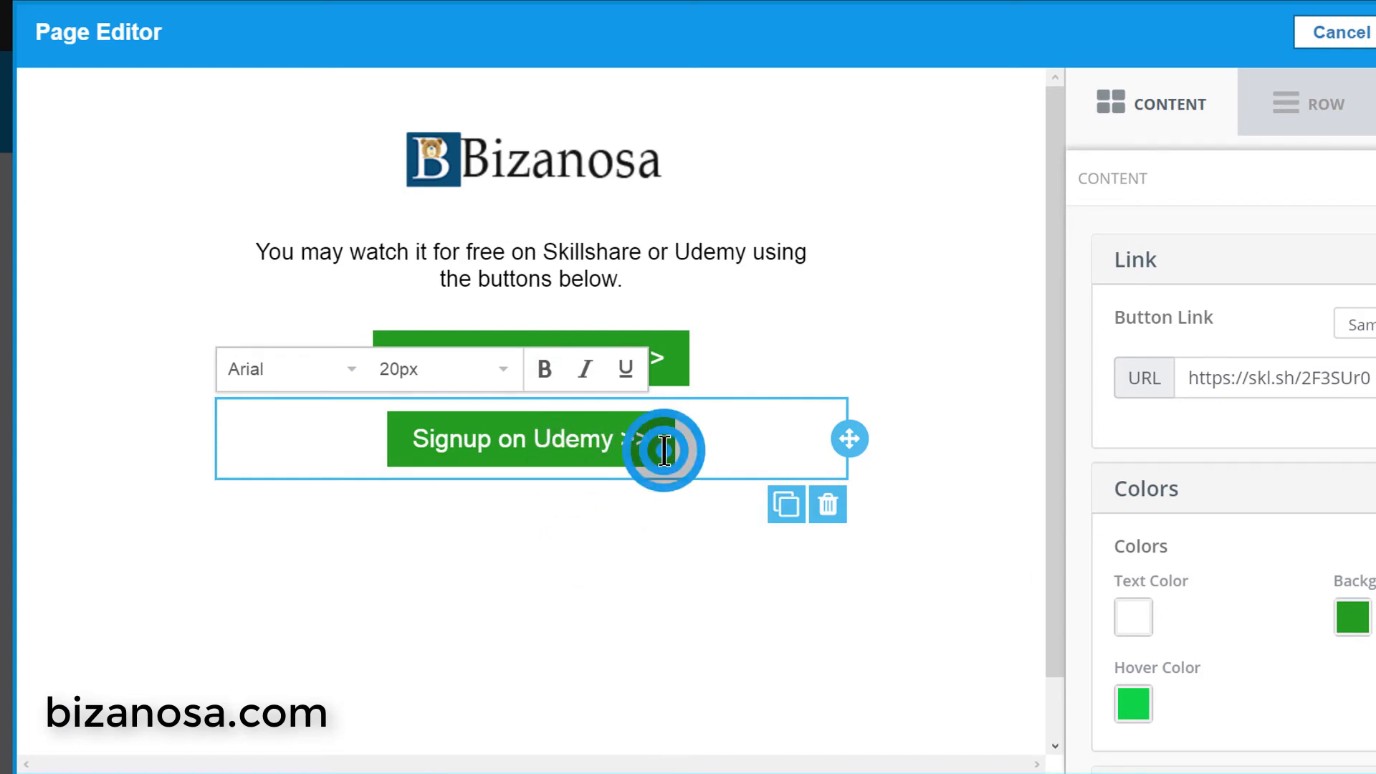
- Set the Udemy button's background color to bright red and its hover color to a dark red, and finish editing it
{"action": "left_click", "coordinate": [1344, 623]}
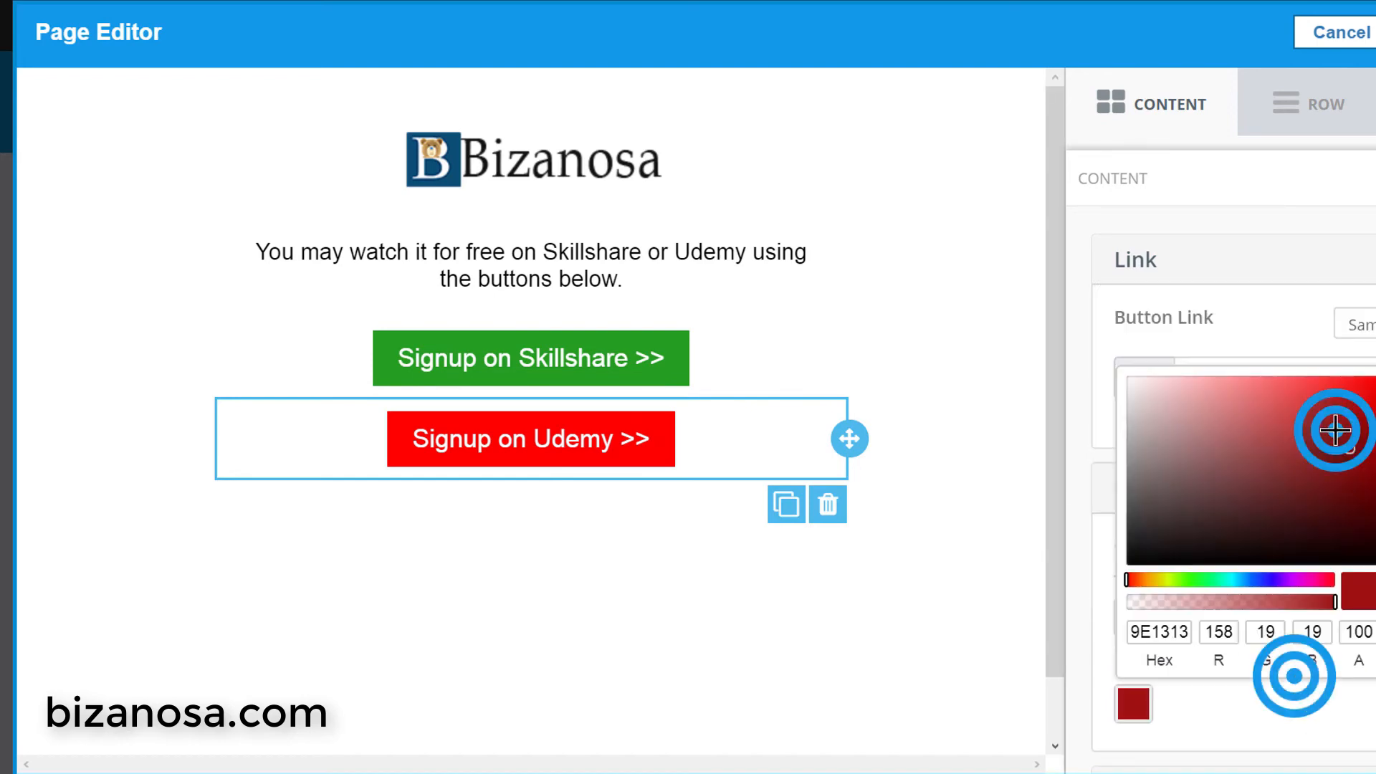
{"action": "left_click", "coordinate": [1332, 429]}
{"action": "left_click", "coordinate": [1349, 459]}
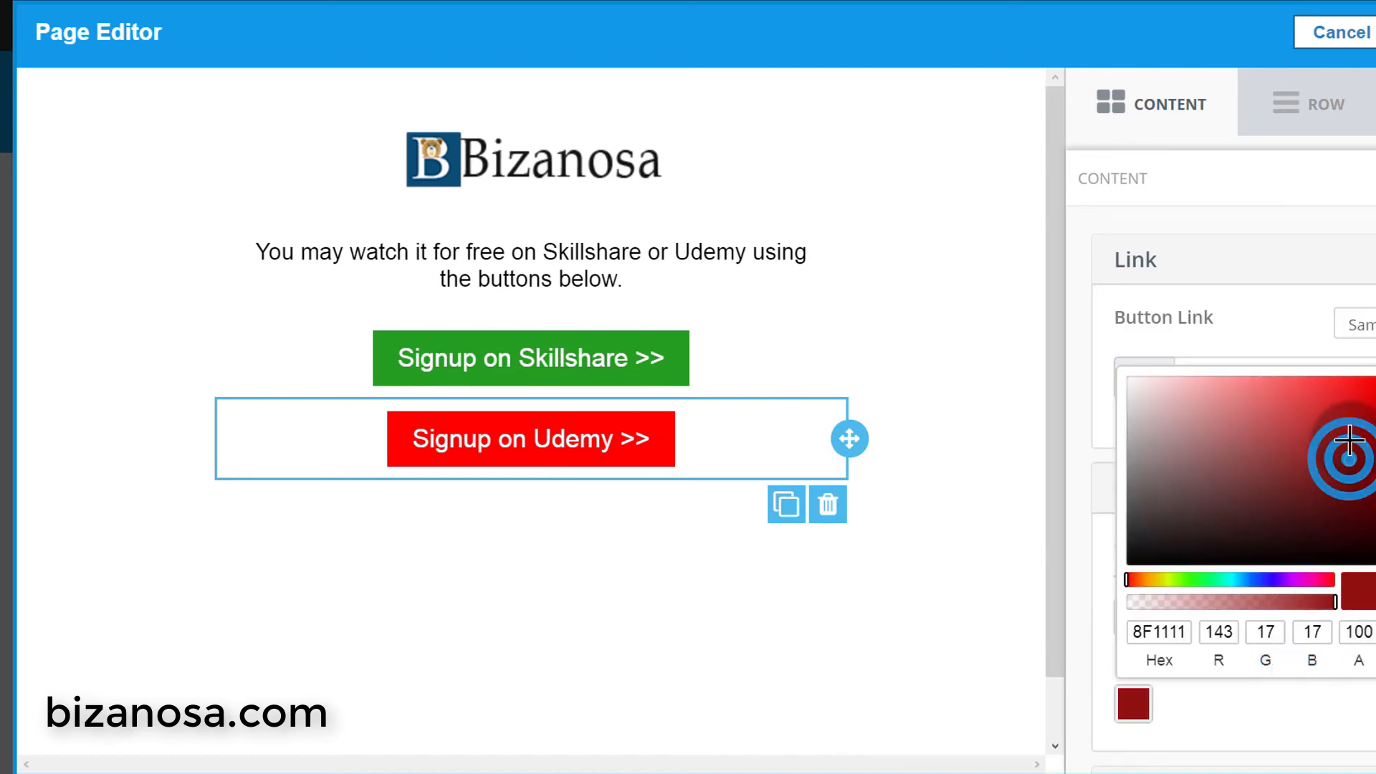
{"action": "left_click", "coordinate": [1343, 440]}
{"action": "left_click", "coordinate": [1342, 721]}
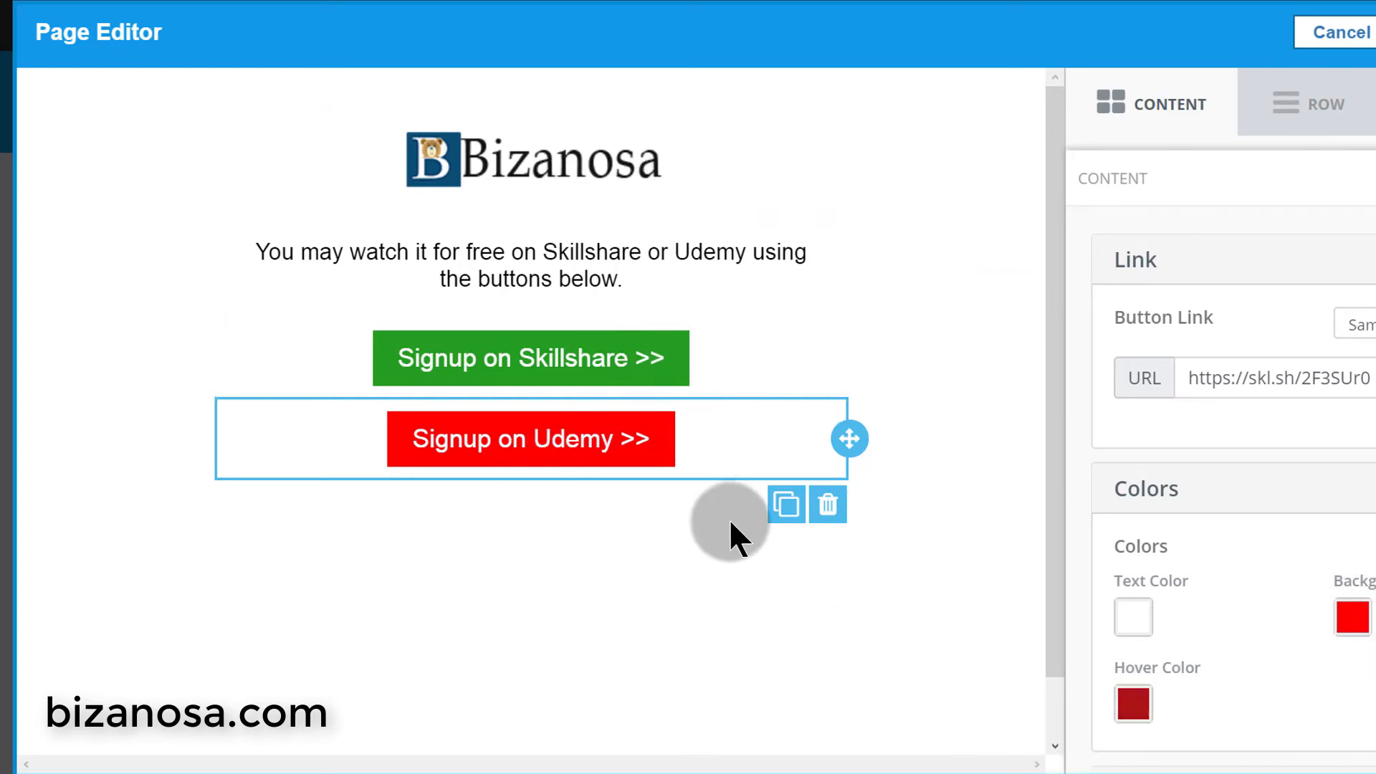
{"action": "left_click", "coordinate": [687, 556]}
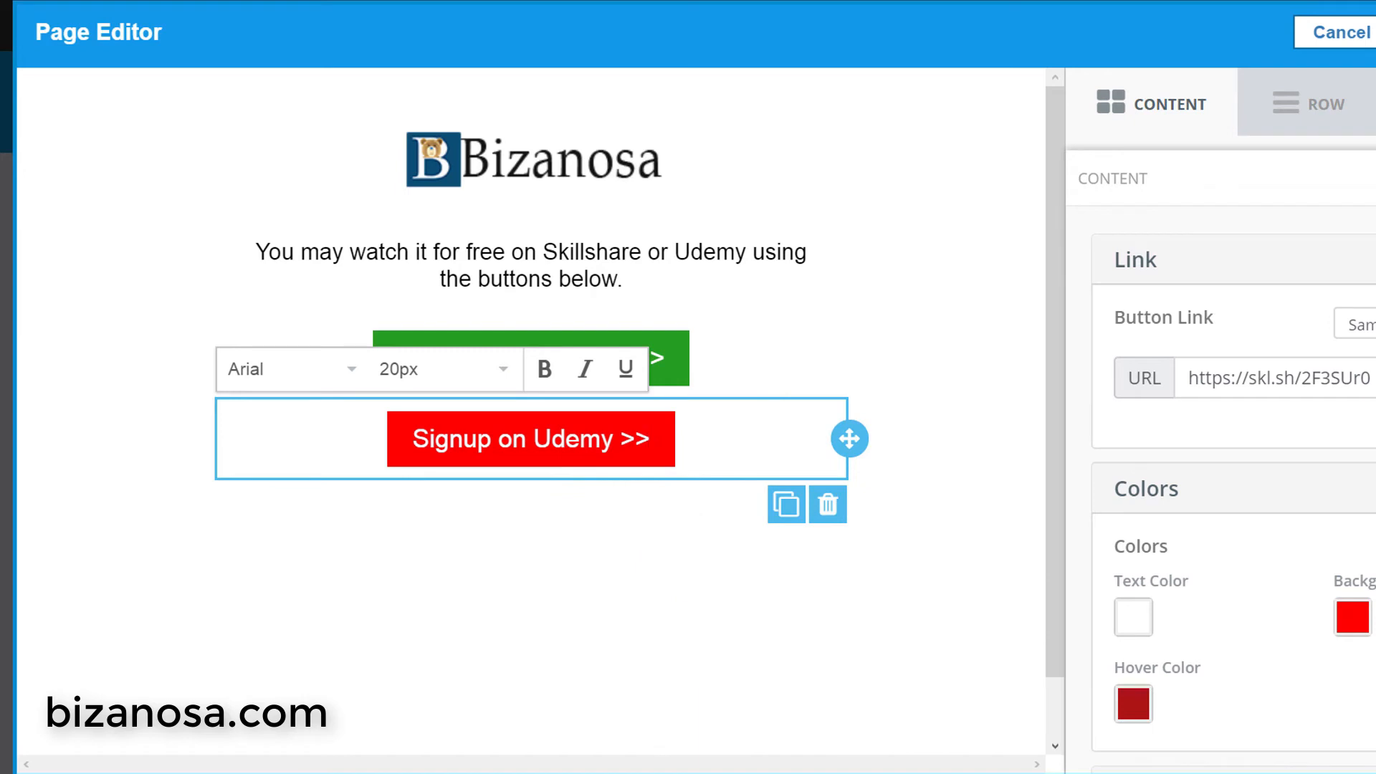
{"action": "left_click", "coordinate": [1375, 178]}
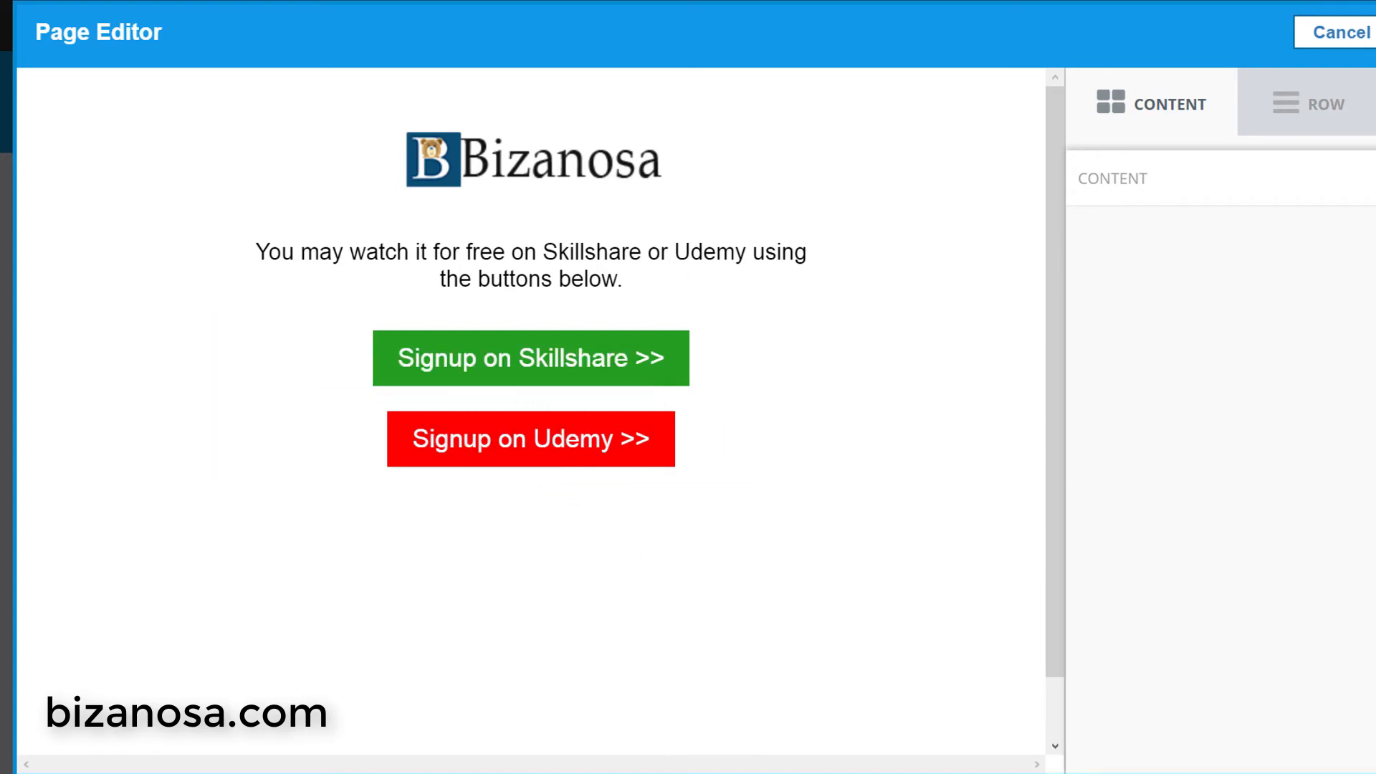
- Replace the Udemy button's link with the link address copied from the tutorial page's Udemy signup button, and save the thank you page
{"action": "left_click", "coordinate": [575, 445]}
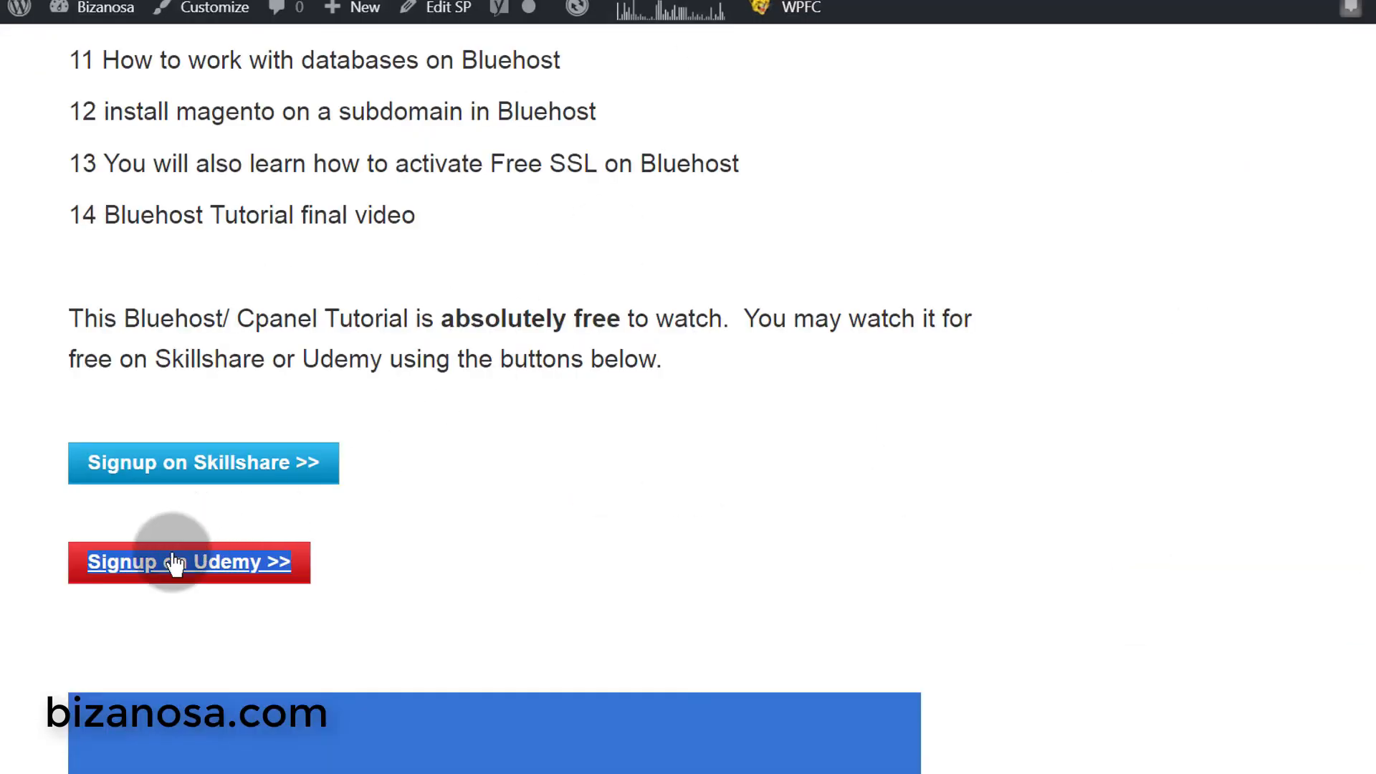
{"action": "right_click", "coordinate": [181, 564]}
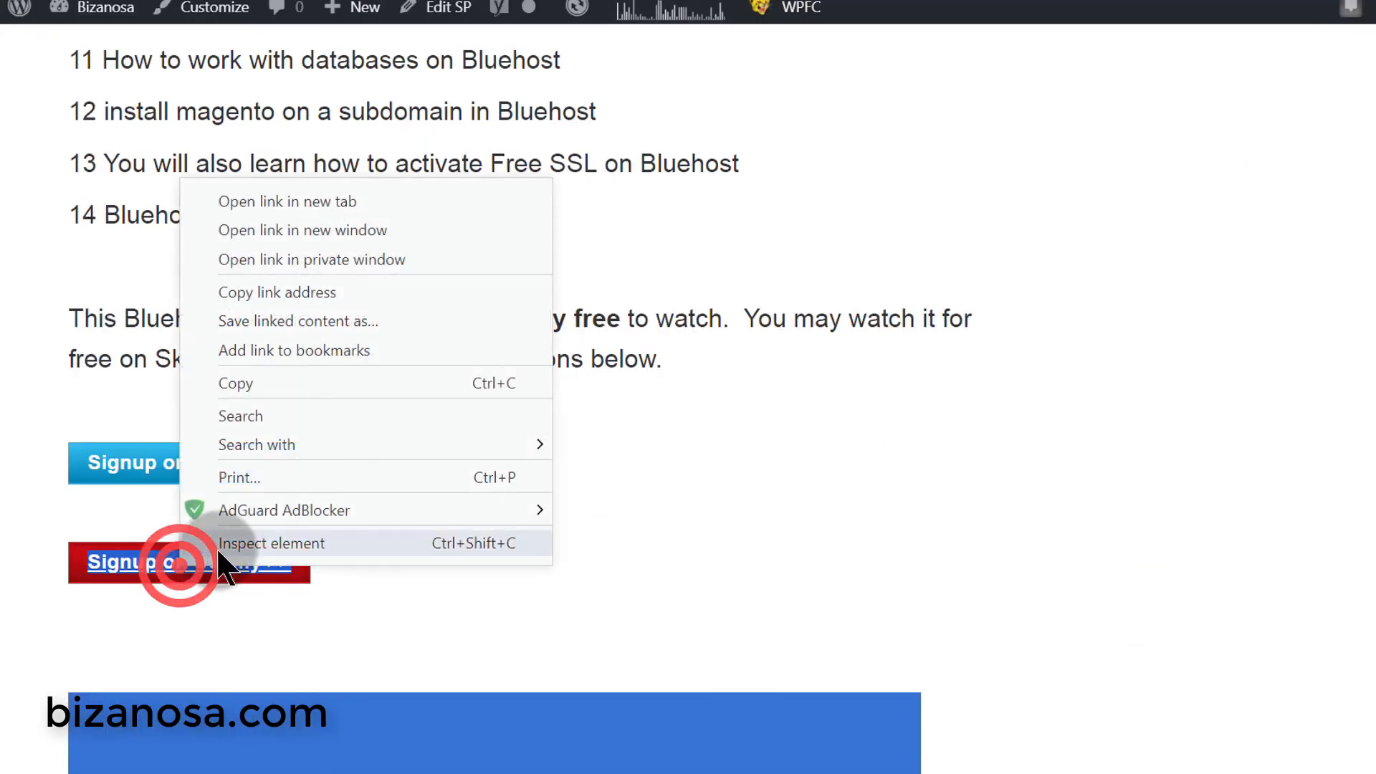
{"action": "left_click", "coordinate": [281, 292]}
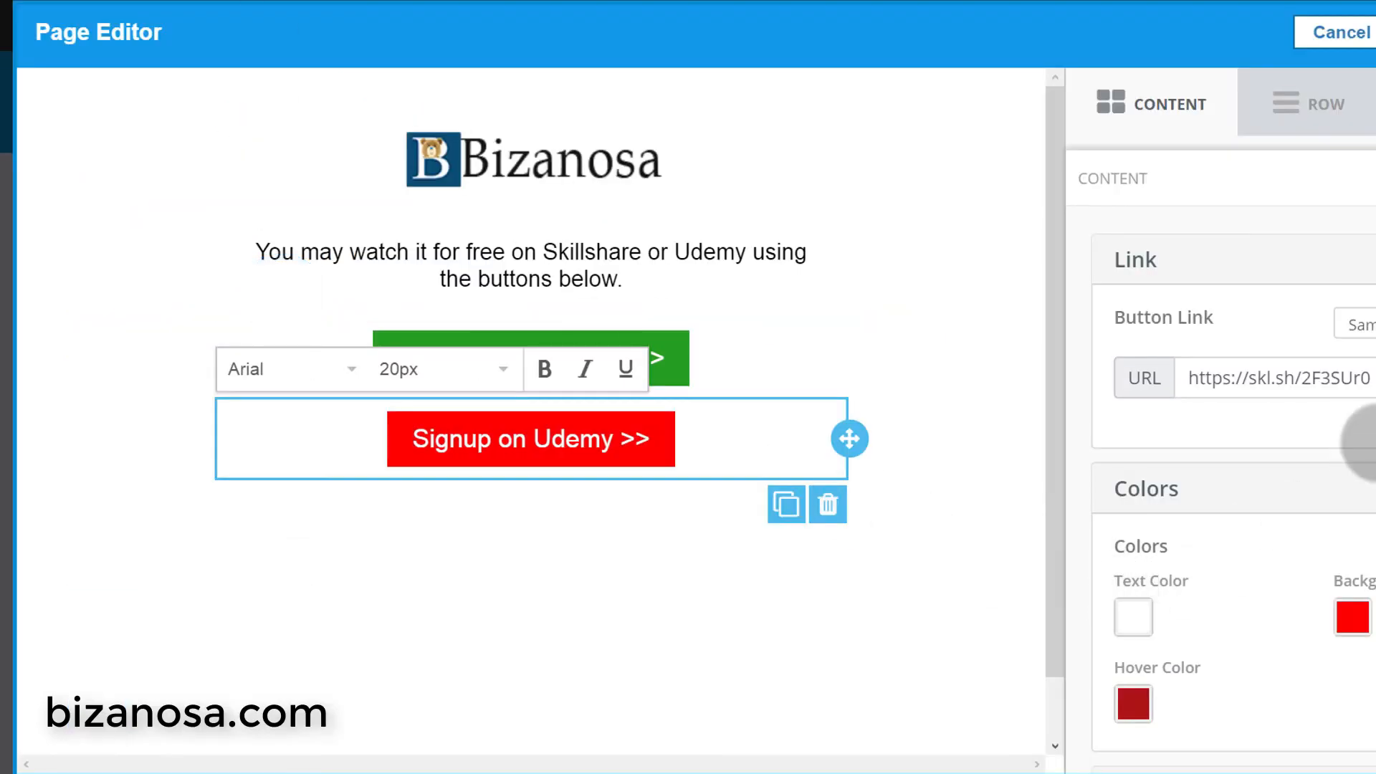
{"action": "left_click_drag", "start_coordinate": [1372, 378], "coordinate": [1139, 376]}
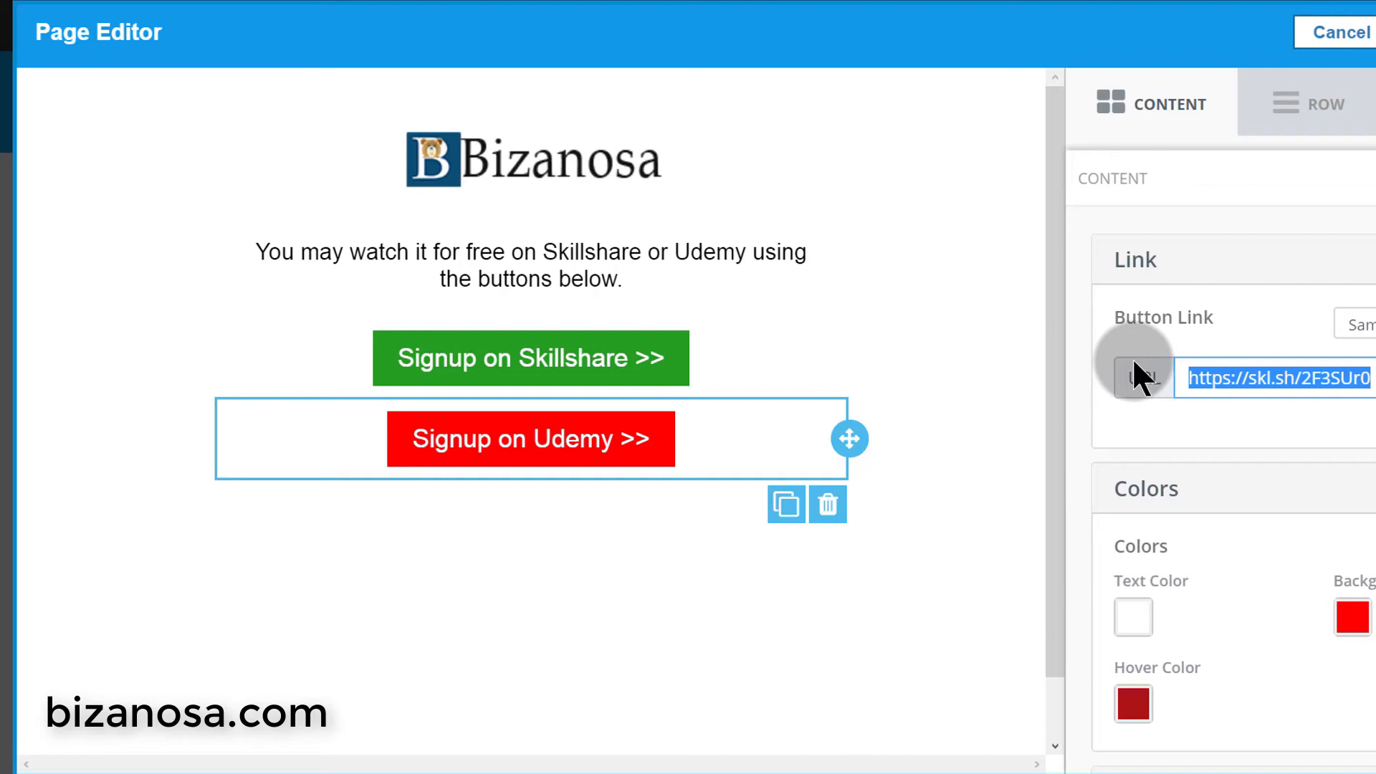
{"action": "key", "text": "ctrl+v"}
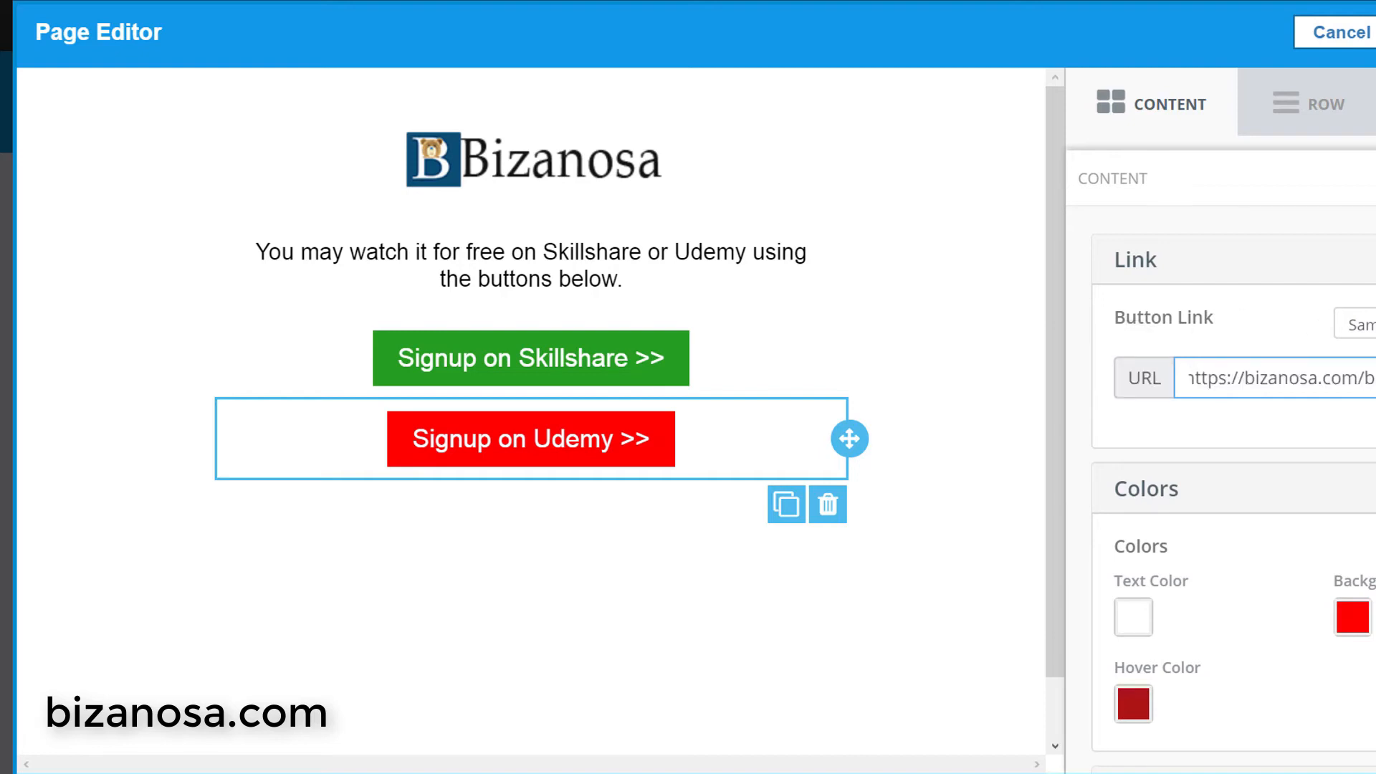
{"action": "left_click", "coordinate": [1375, 178]}
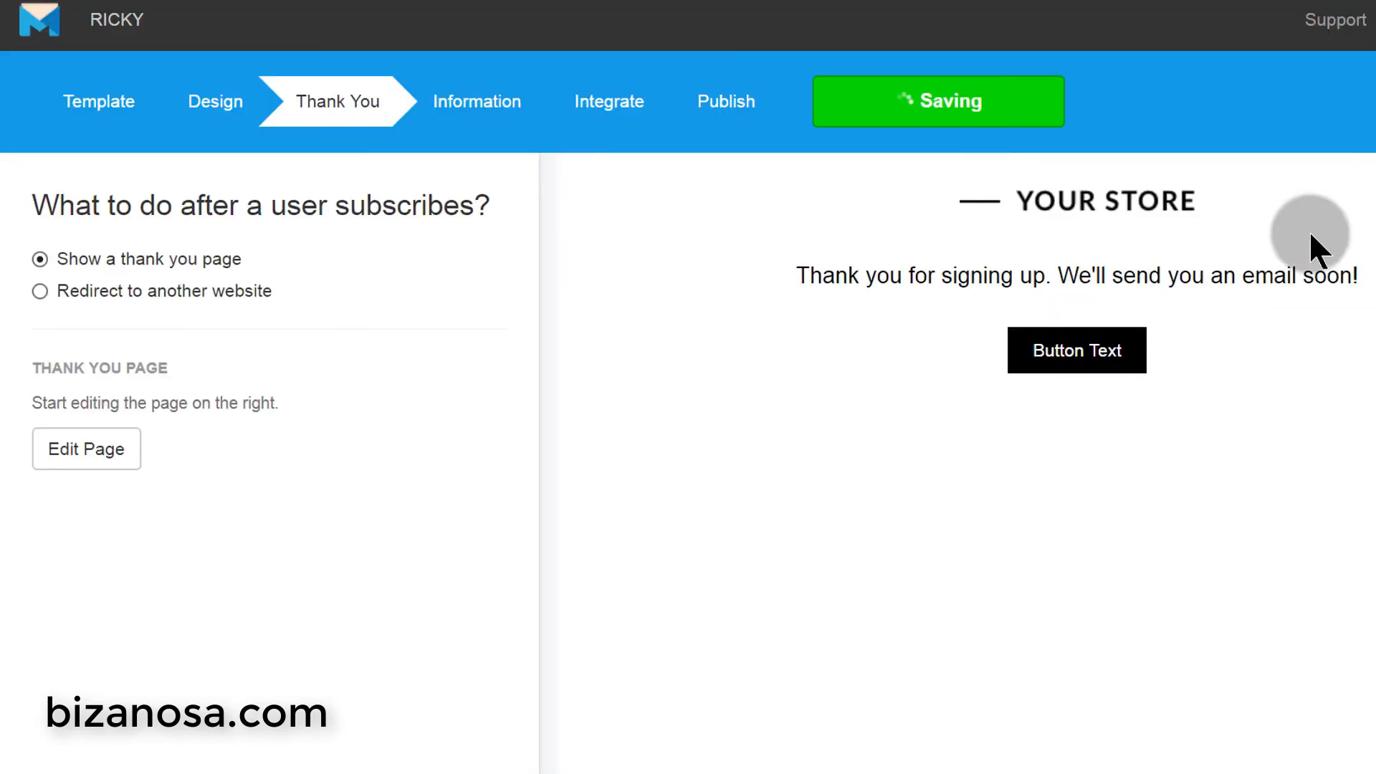
- Check the option to redirect subscribers to another website, restore showing the thank you page, and save and continue to the page information
{"action": "mouse_move", "coordinate": [1038, 385]}
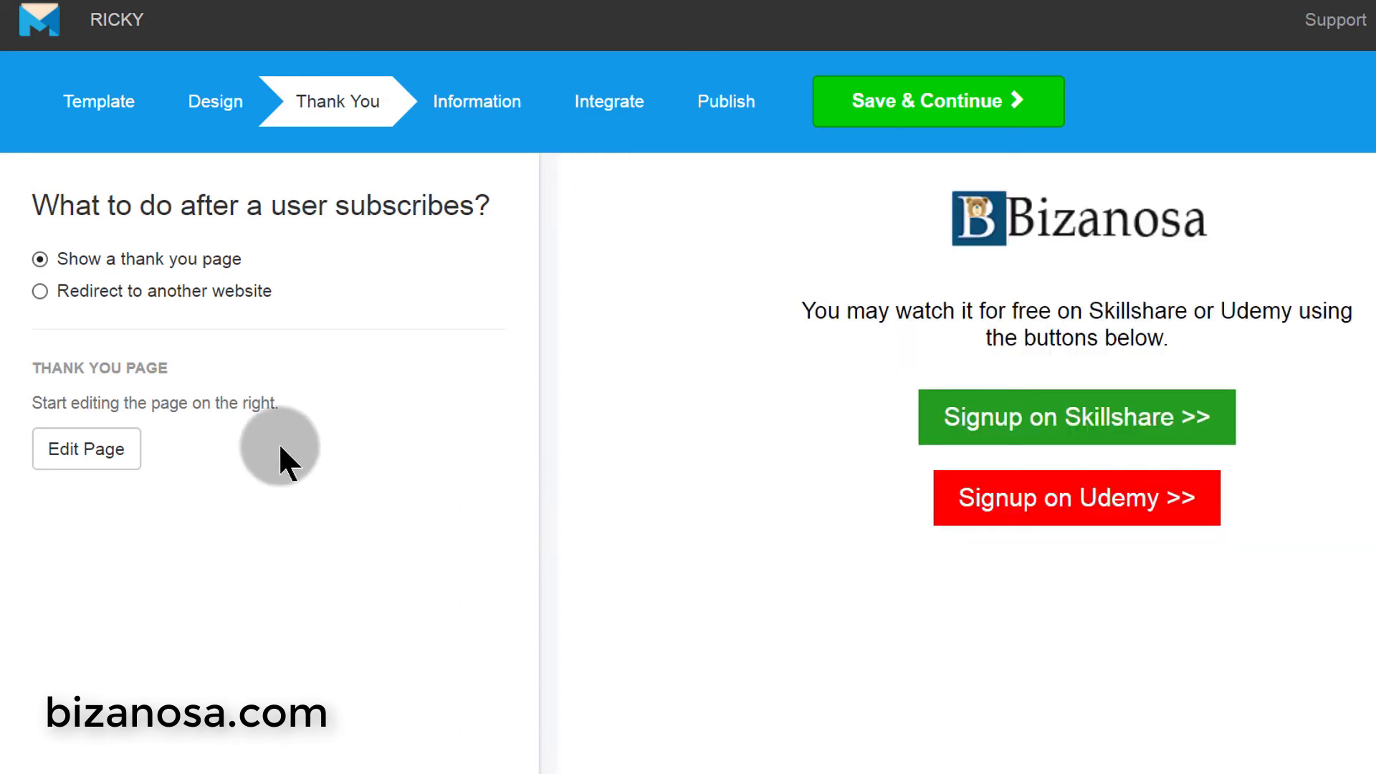
{"action": "left_click", "coordinate": [115, 294]}
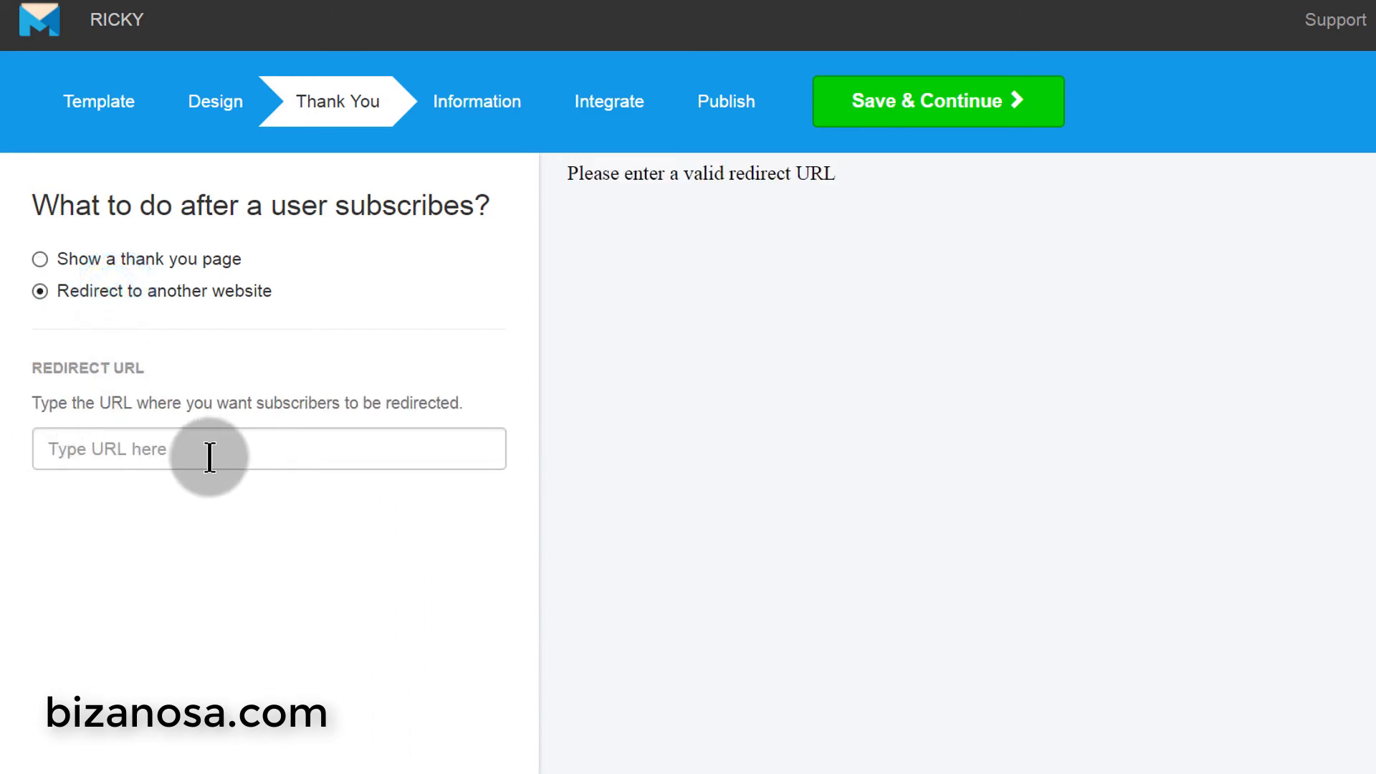
{"action": "left_click", "coordinate": [126, 263]}
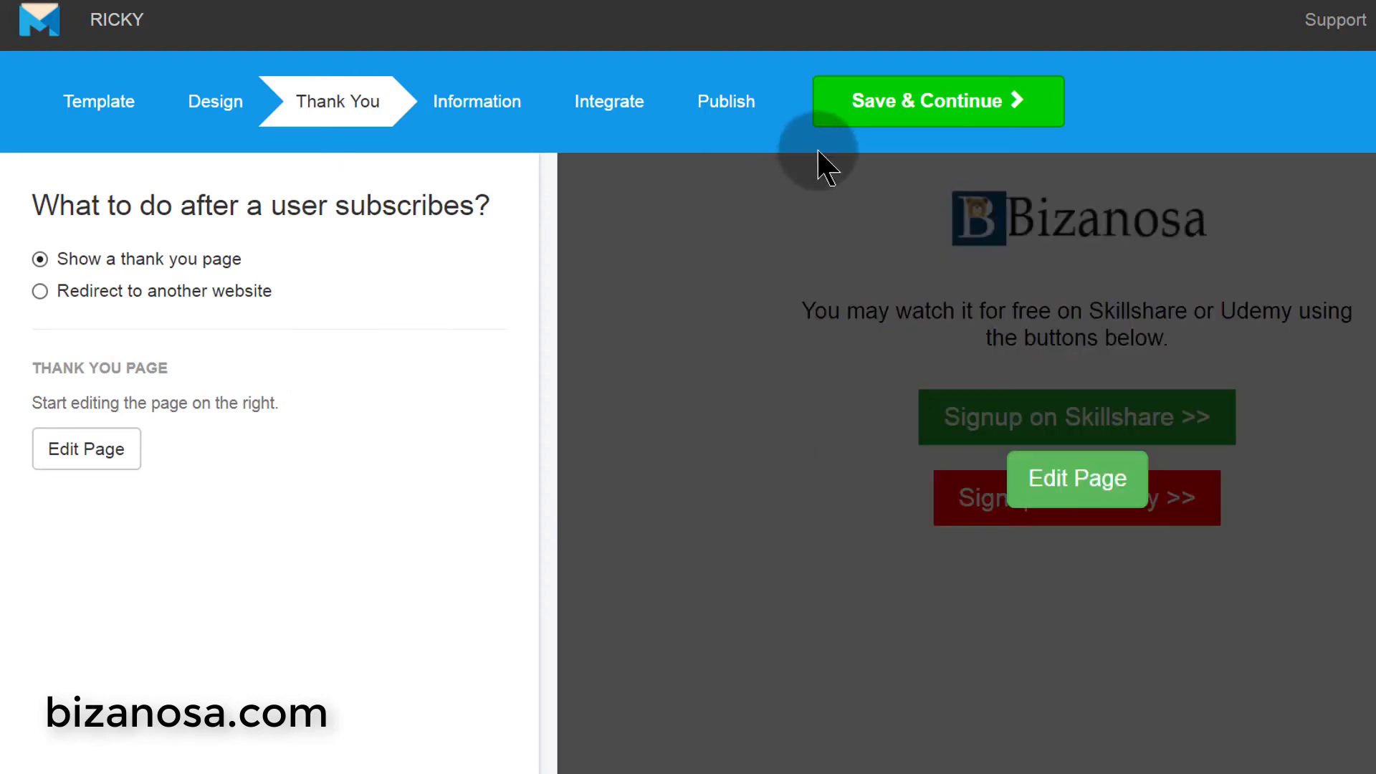
{"action": "left_click", "coordinate": [921, 101]}
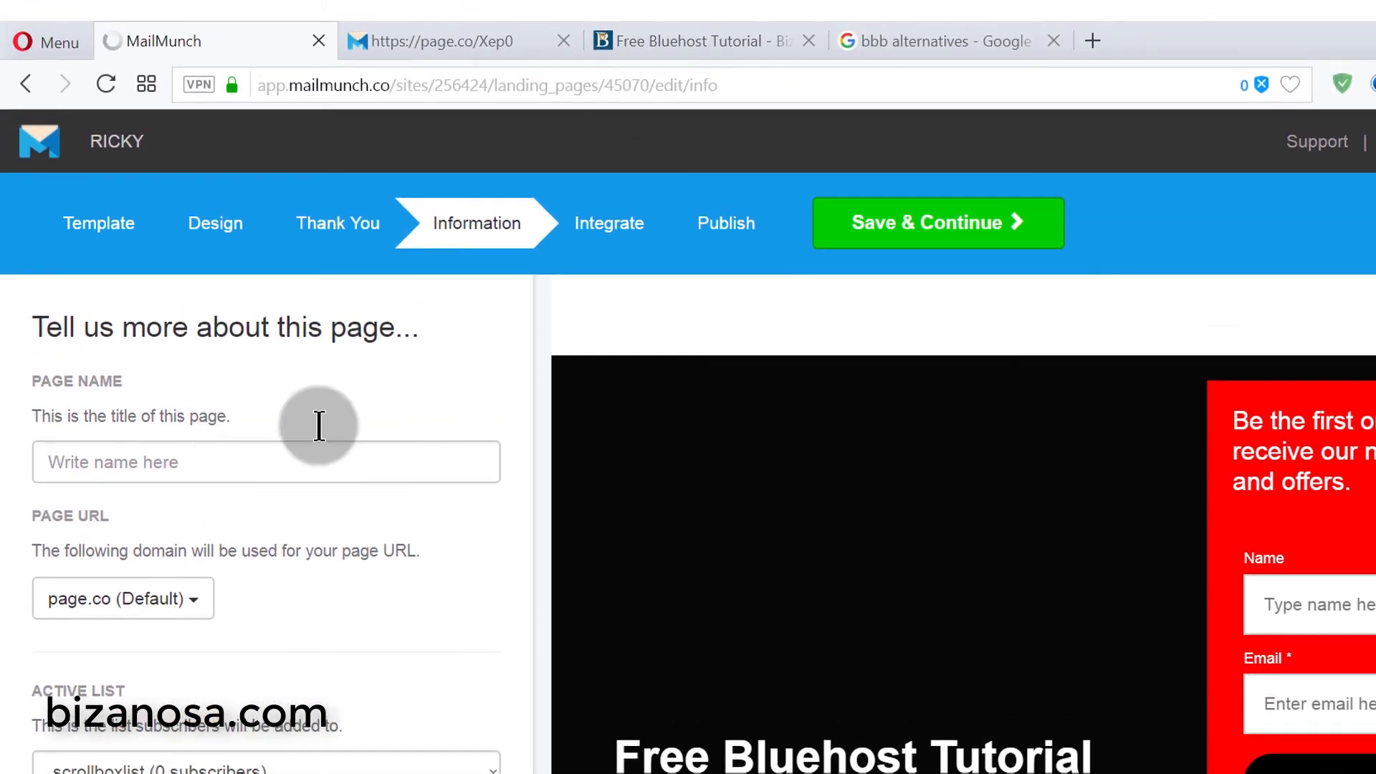
- Set the page name to "Free Bluehost Tutorial", copied from the heading of the published landing page
{"action": "left_click", "coordinate": [494, 40]}
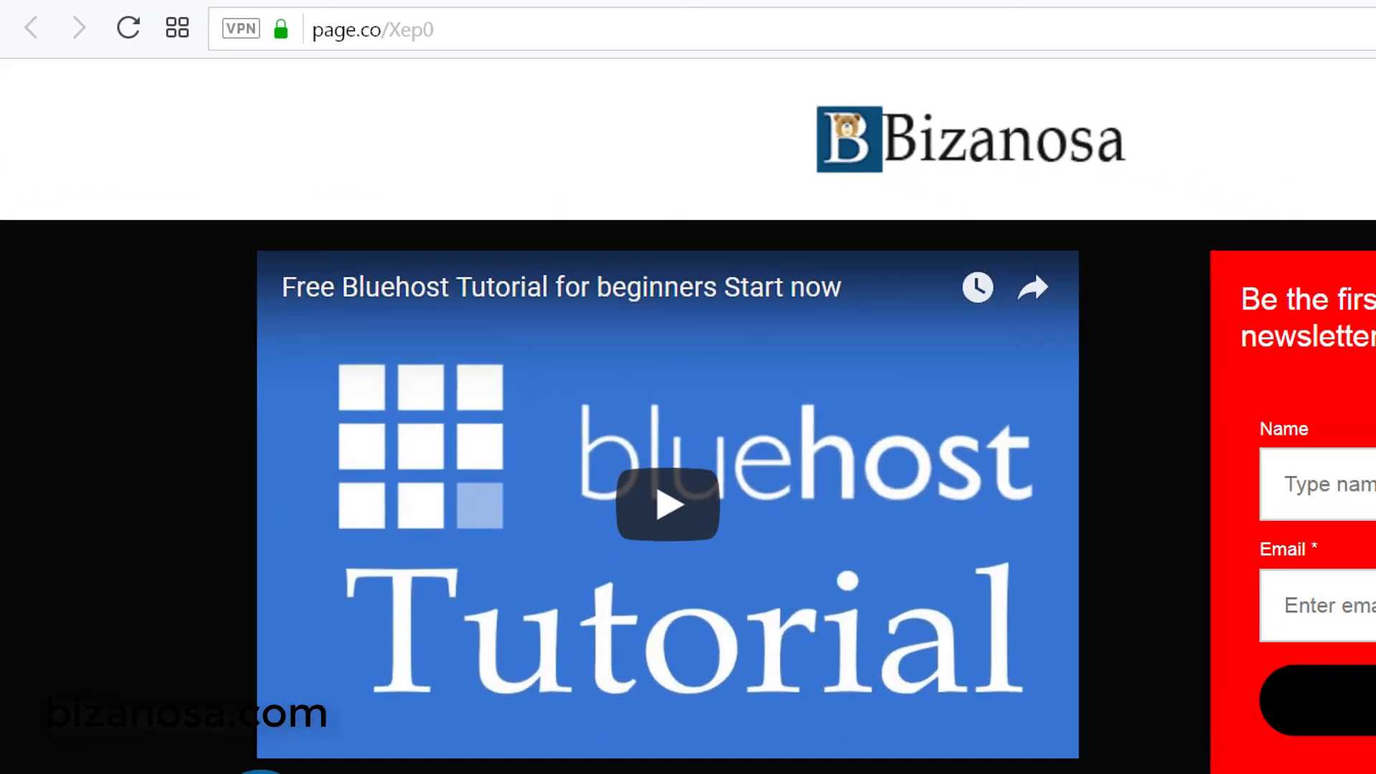
{"action": "left_click_drag", "start_coordinate": [206, 616], "coordinate": [666, 642]}
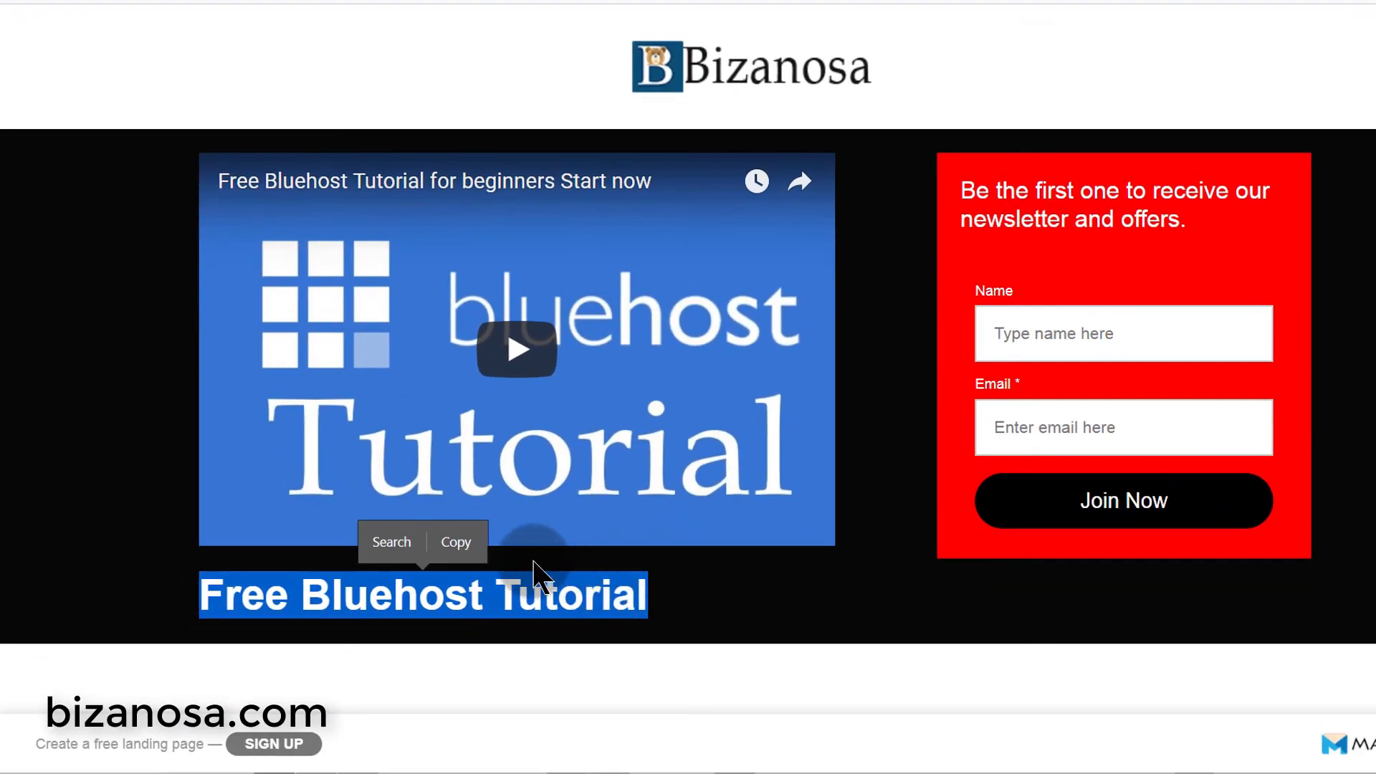
{"action": "left_click", "coordinate": [459, 543]}
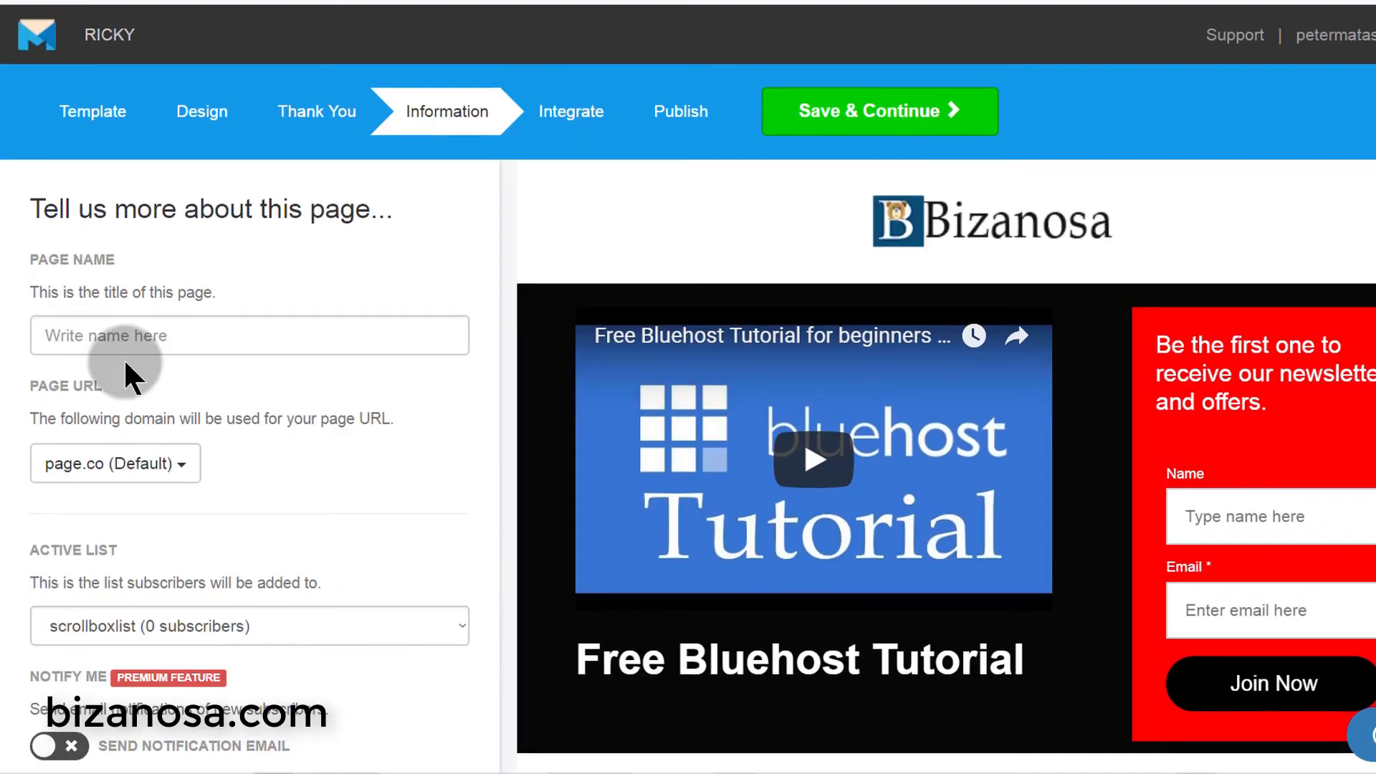
{"action": "left_click", "coordinate": [122, 334]}
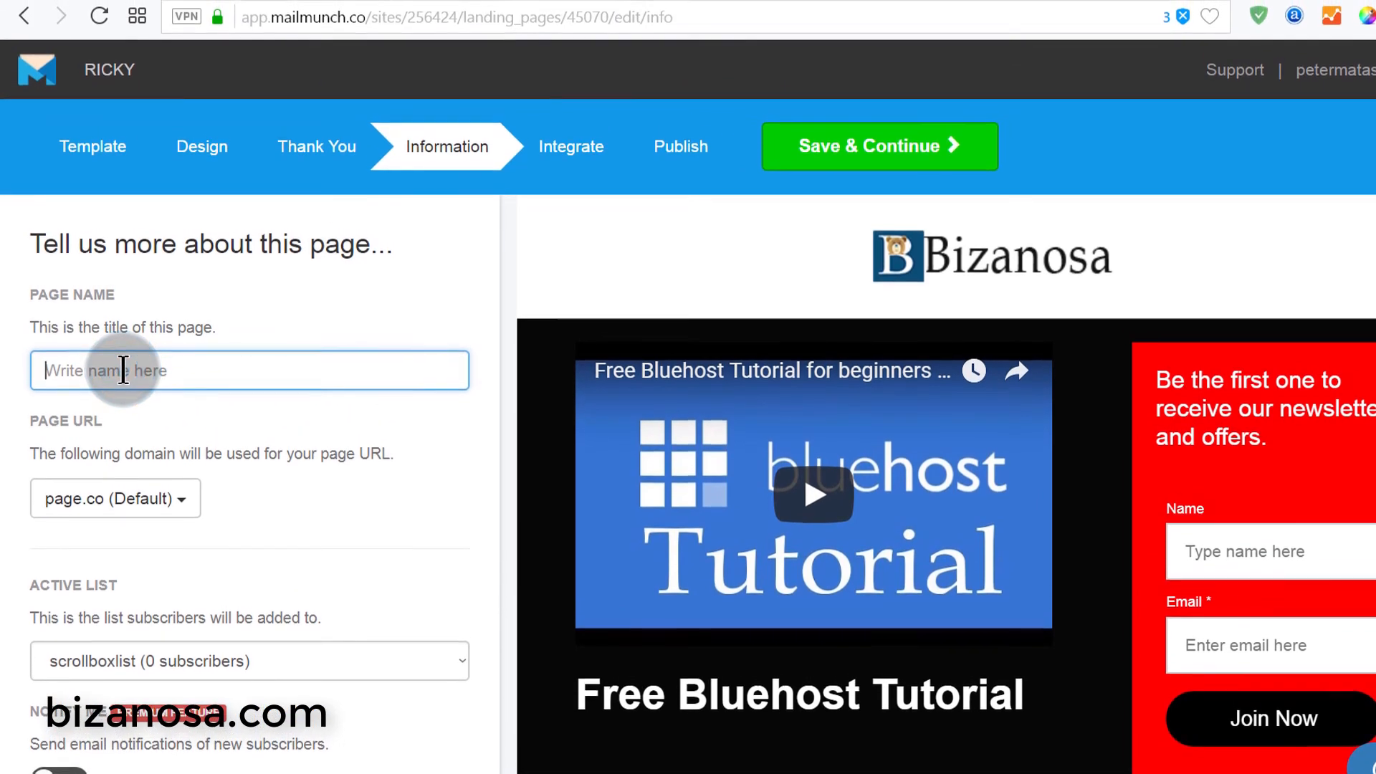
{"action": "right_click", "coordinate": [123, 365]}
{"action": "left_click", "coordinate": [206, 499]}
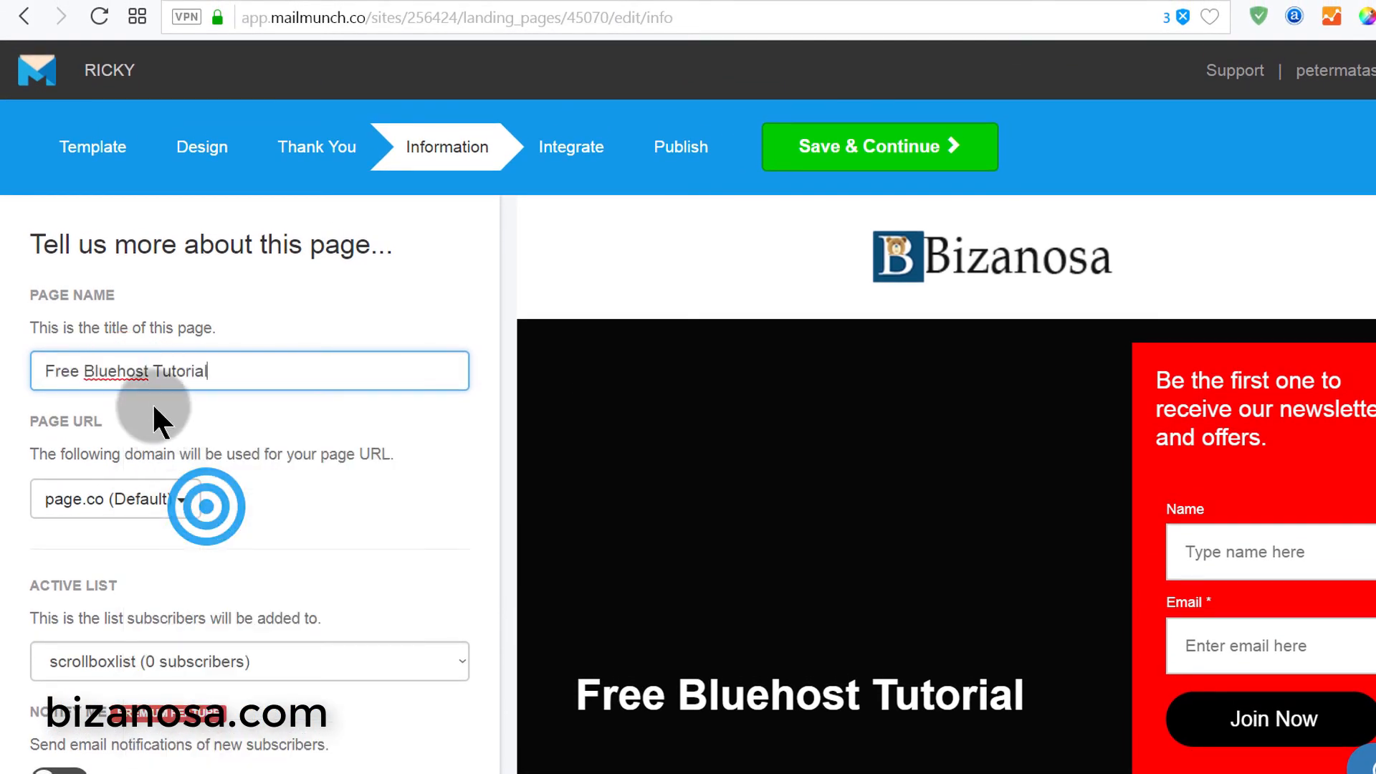
- Check the published landing page's address and display the domain choices for the page URL
{"action": "left_click", "coordinate": [494, 5]}
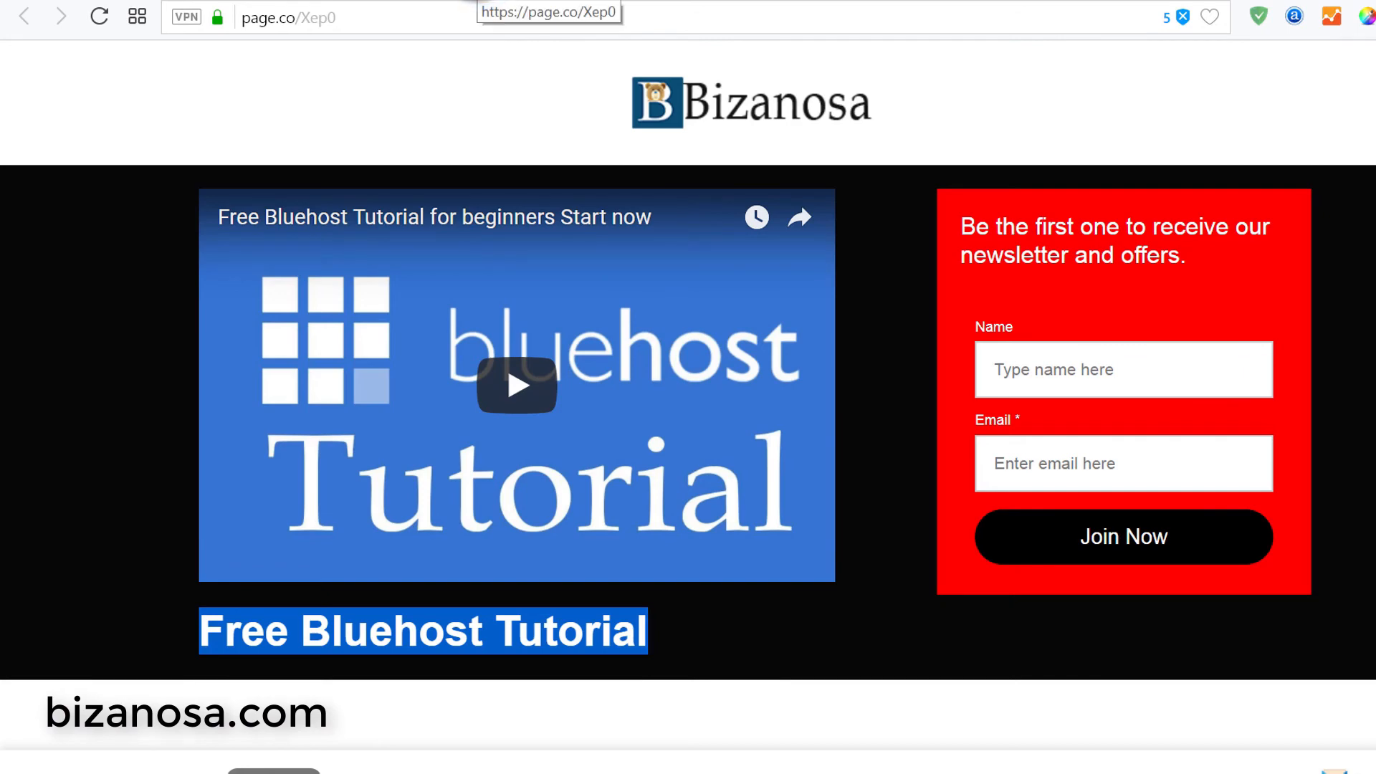
{"action": "left_click", "coordinate": [230, 3]}
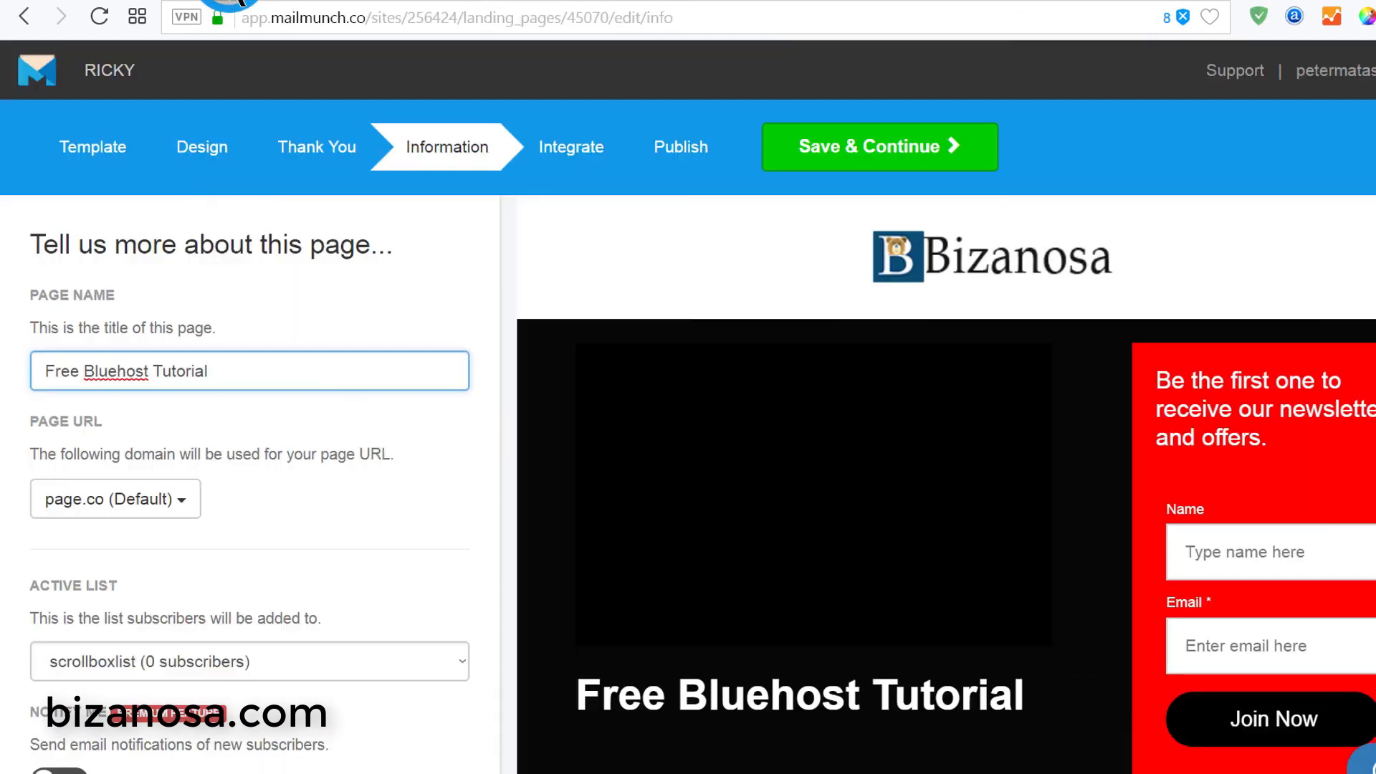
{"action": "scroll", "coordinate": [282, 510], "scroll_direction": "down", "scroll_amount": 1}
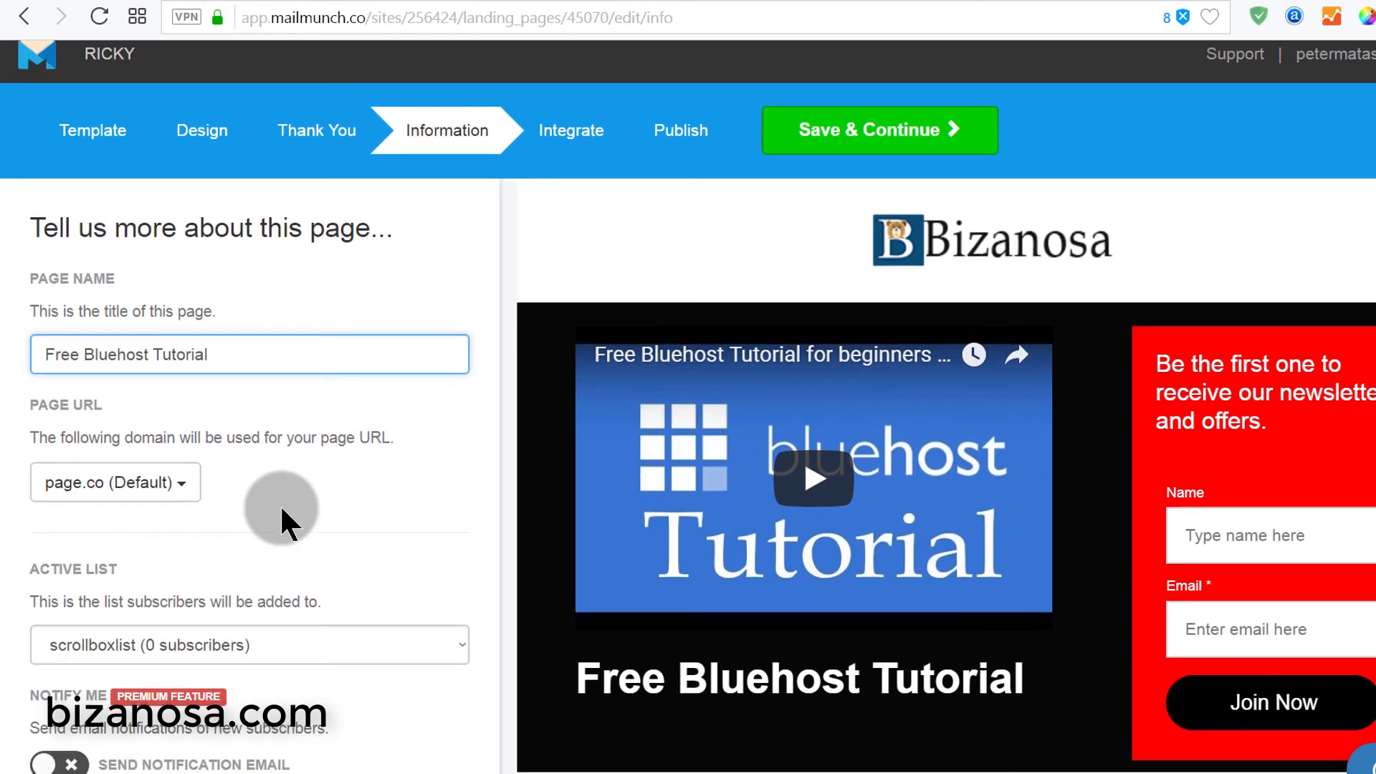
{"action": "left_click", "coordinate": [182, 494]}
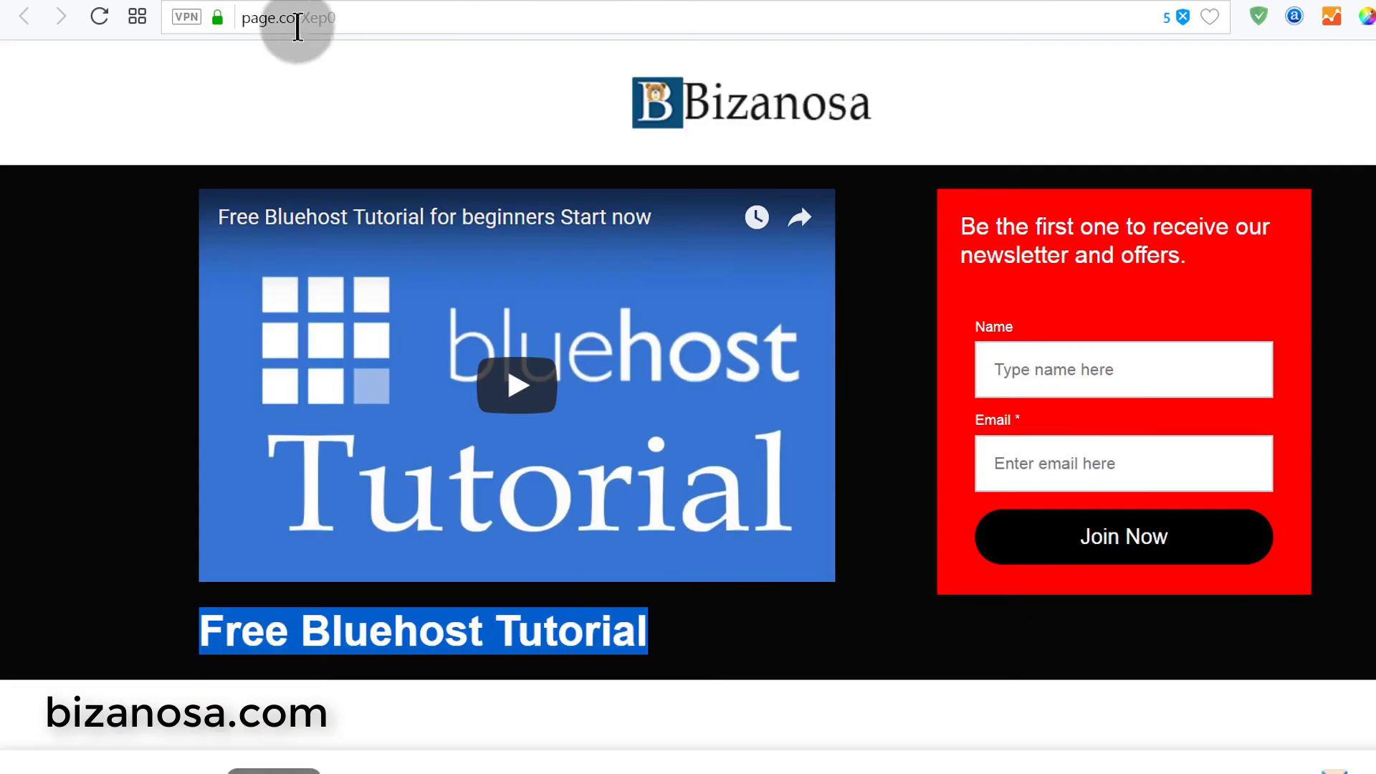
{"action": "left_click", "coordinate": [251, 18]}
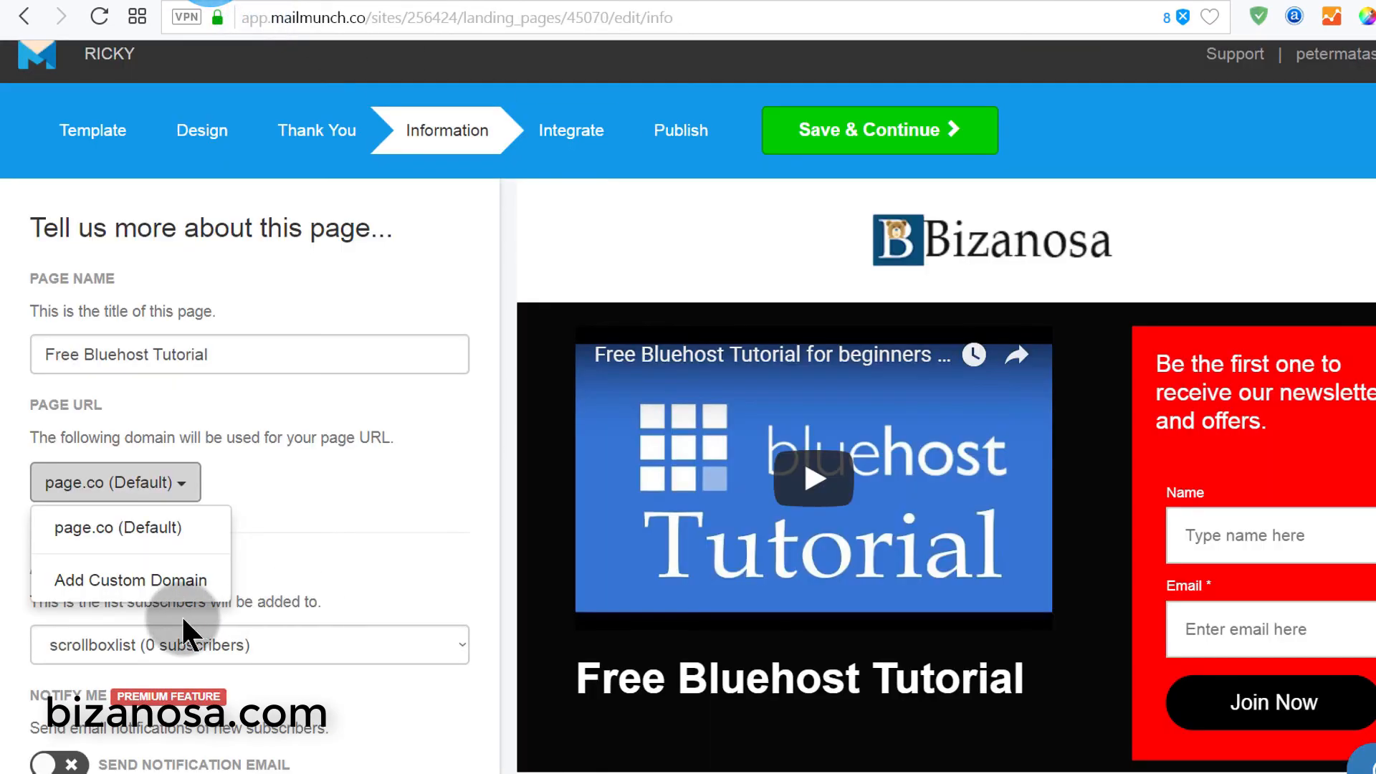
- Start adding a custom domain for hosting landing pages and enter rwahowa.com as the domain
{"action": "left_click", "coordinate": [141, 582]}
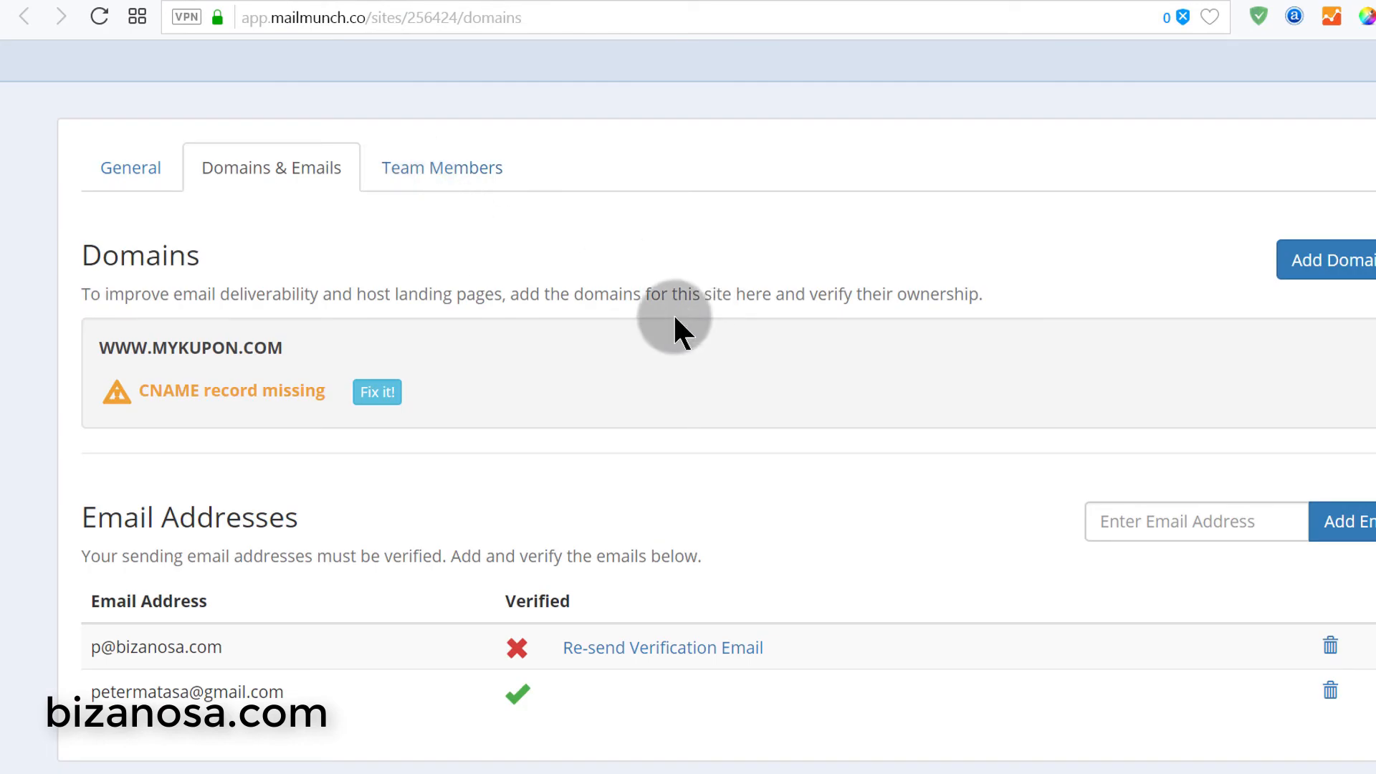
{"action": "left_click", "coordinate": [1326, 260]}
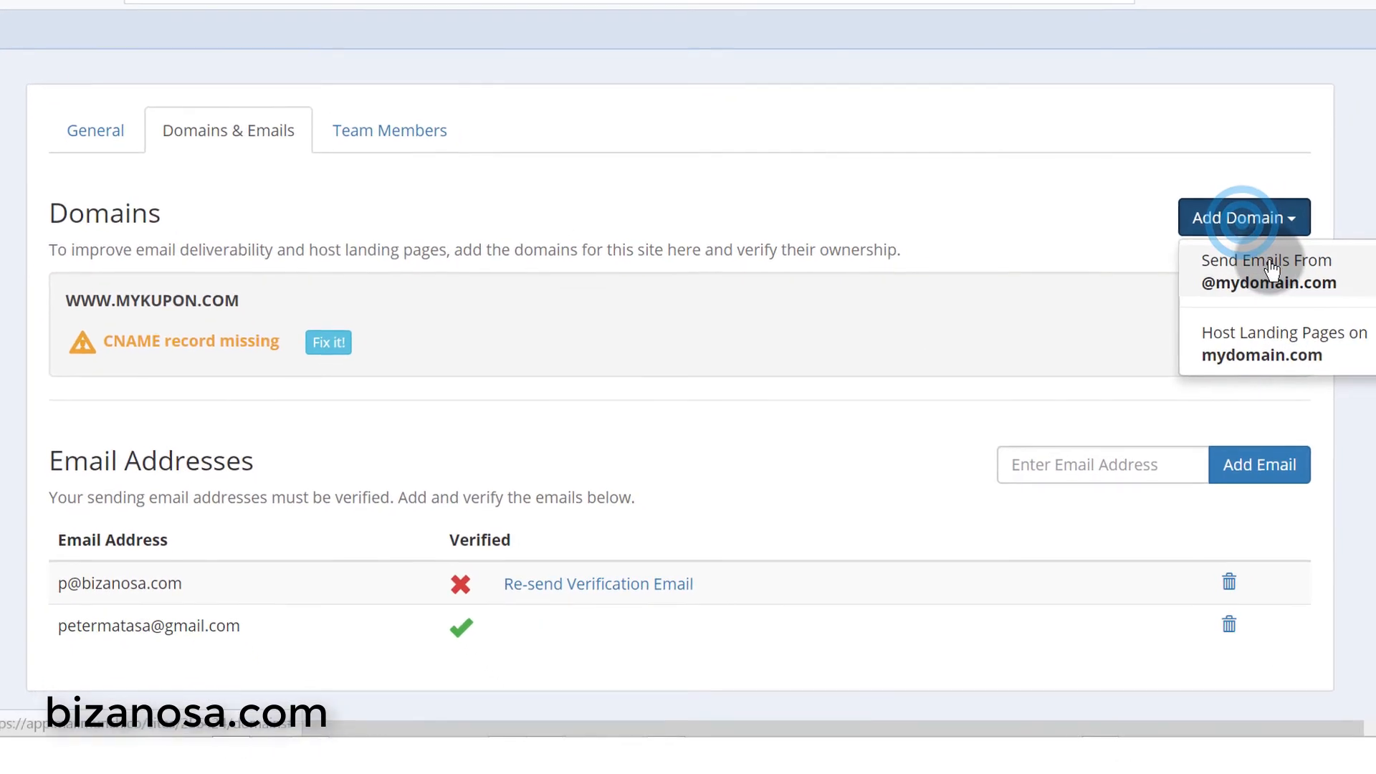
{"action": "left_click", "coordinate": [1263, 342]}
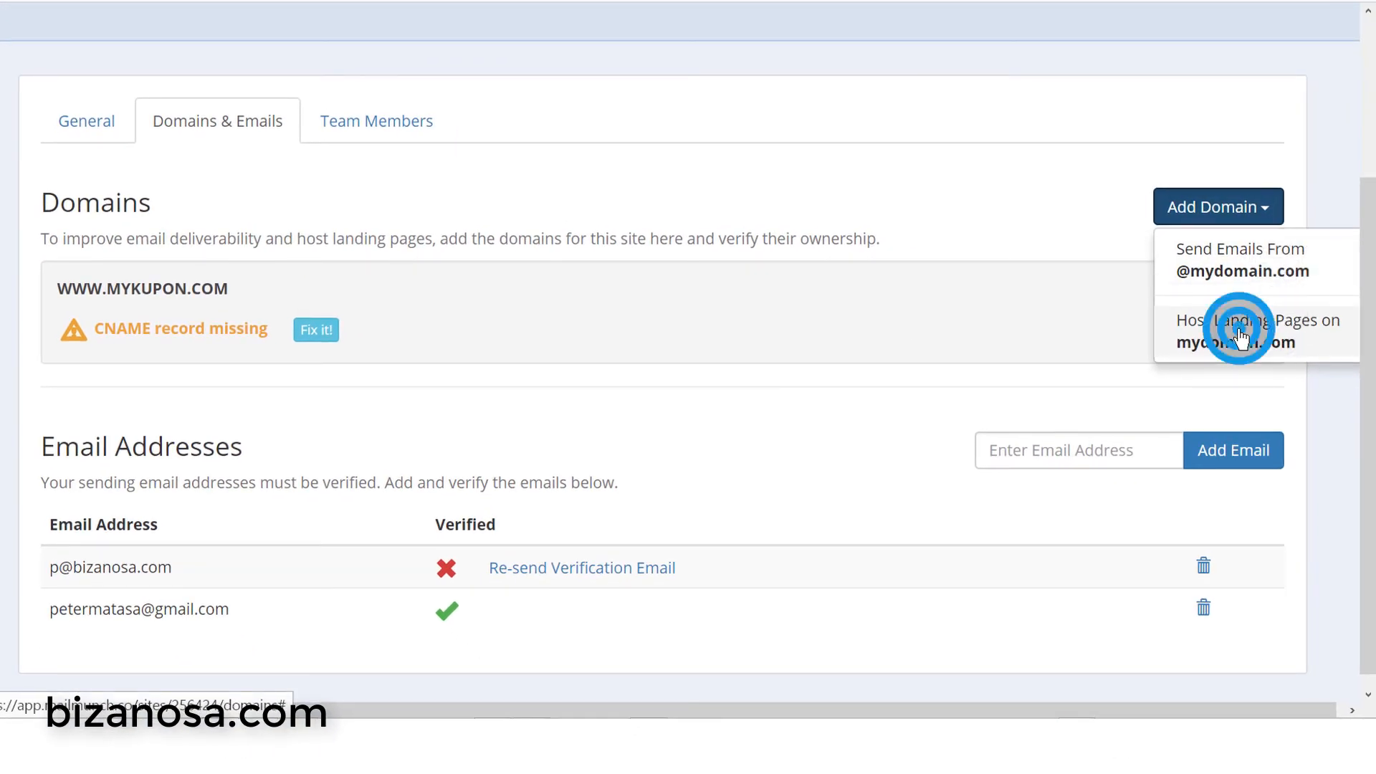
{"action": "left_click", "coordinate": [509, 169]}
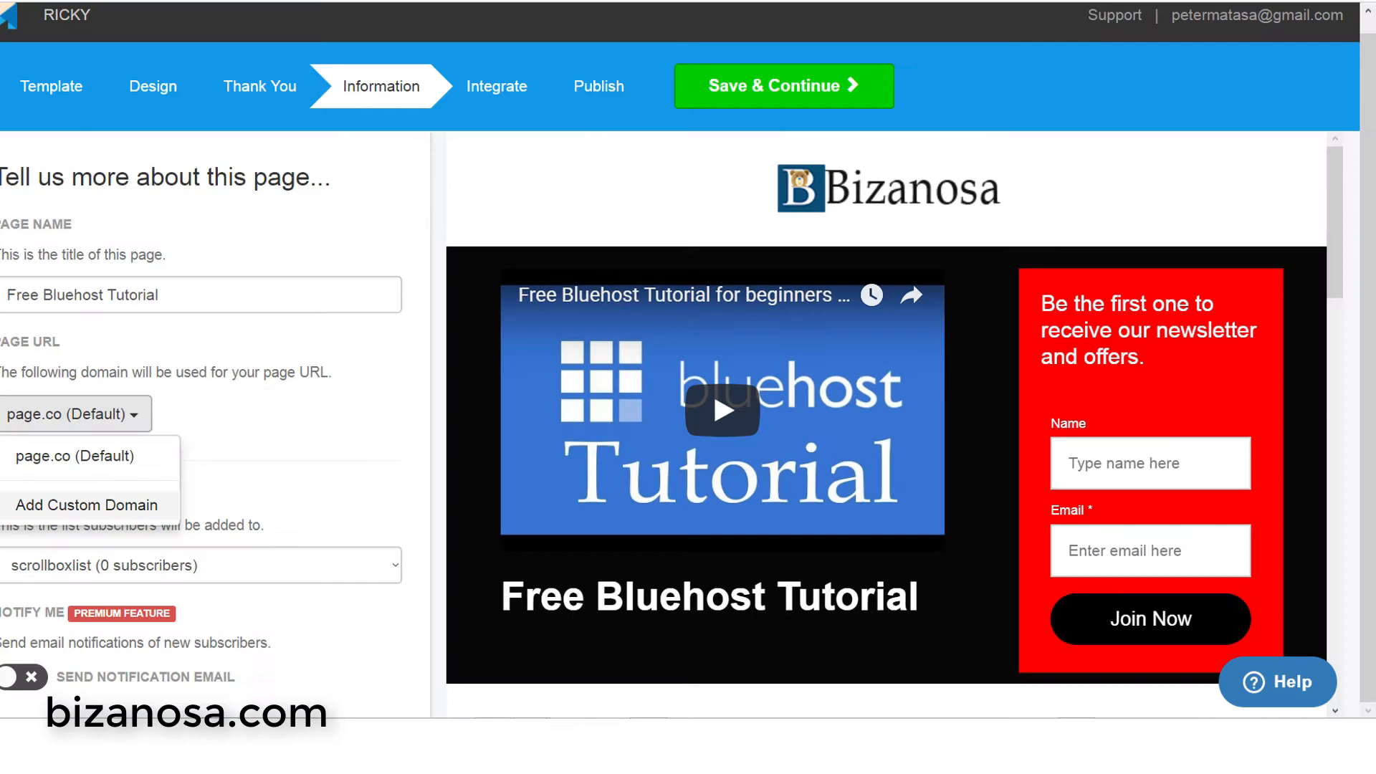
{"action": "left_click", "coordinate": [248, 443]}
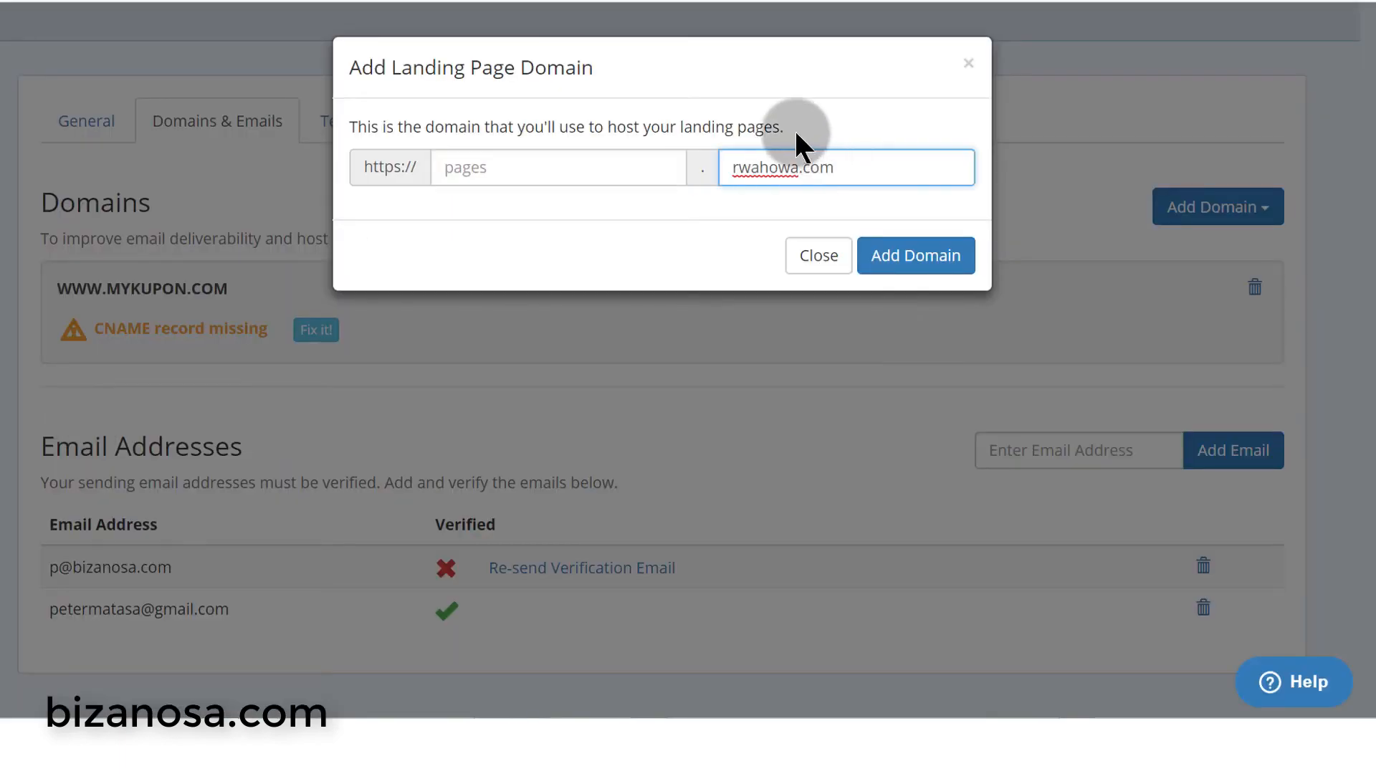
- Try to add the rwahowa.com landing page domain with the subdomain left empty
{"action": "left_click", "coordinate": [600, 172]}
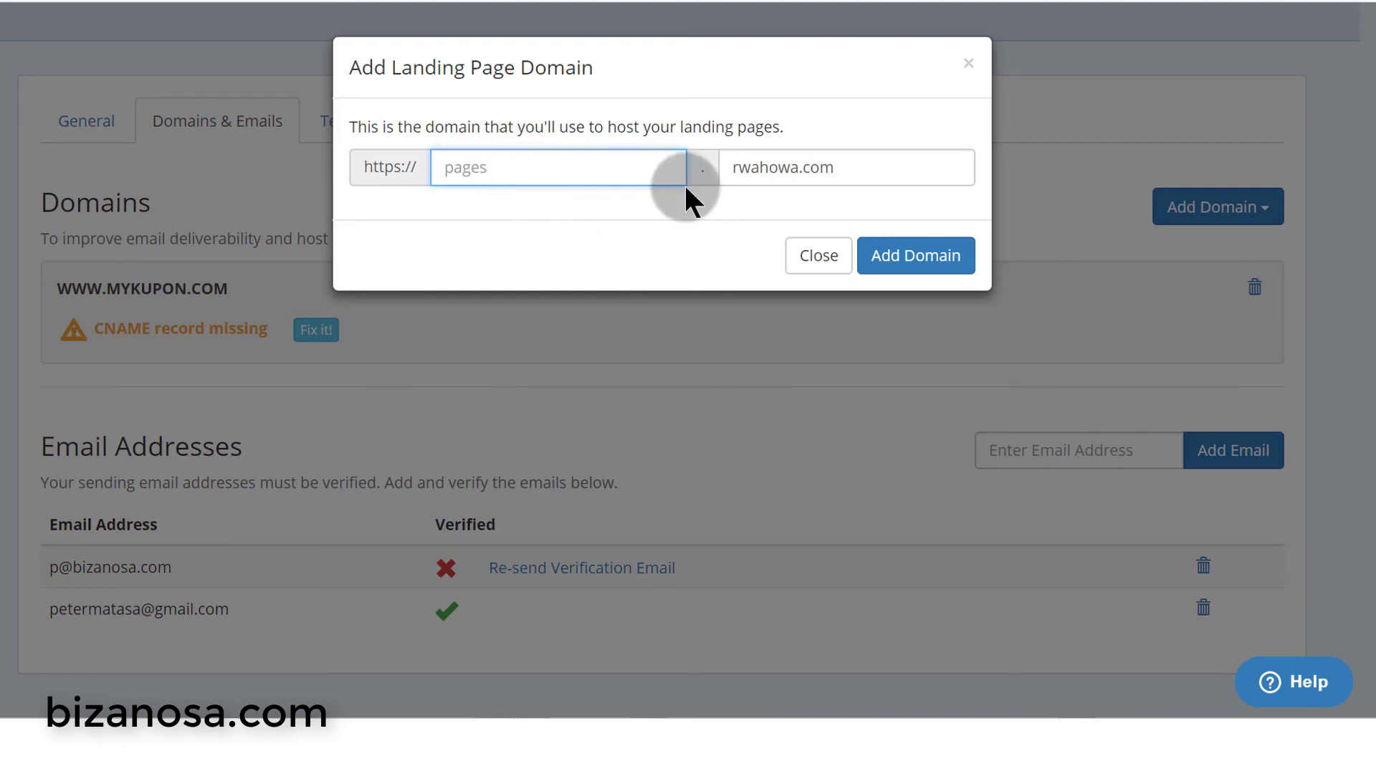
{"action": "left_click_drag", "start_coordinate": [725, 164], "coordinate": [836, 163]}
{"action": "left_click", "coordinate": [659, 167]}
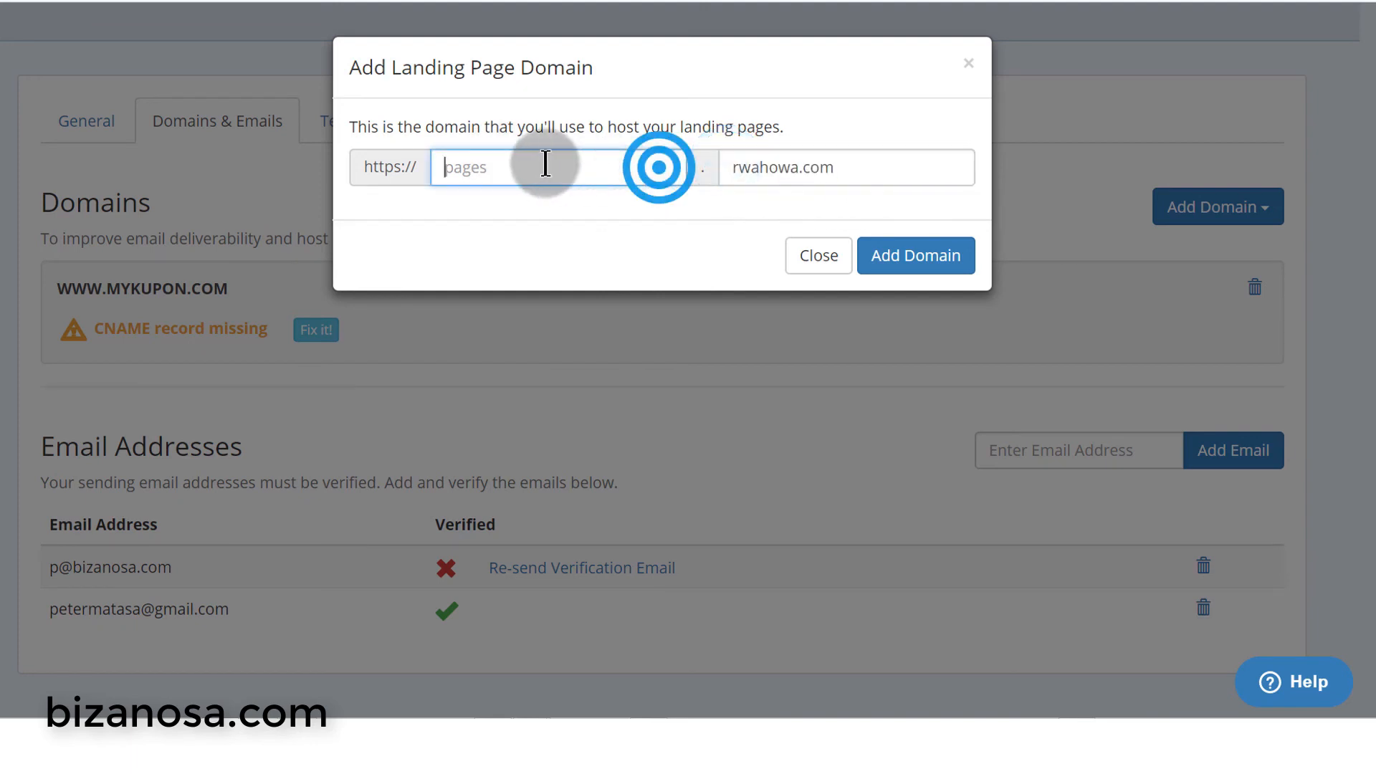
{"action": "left_click", "coordinate": [928, 255]}
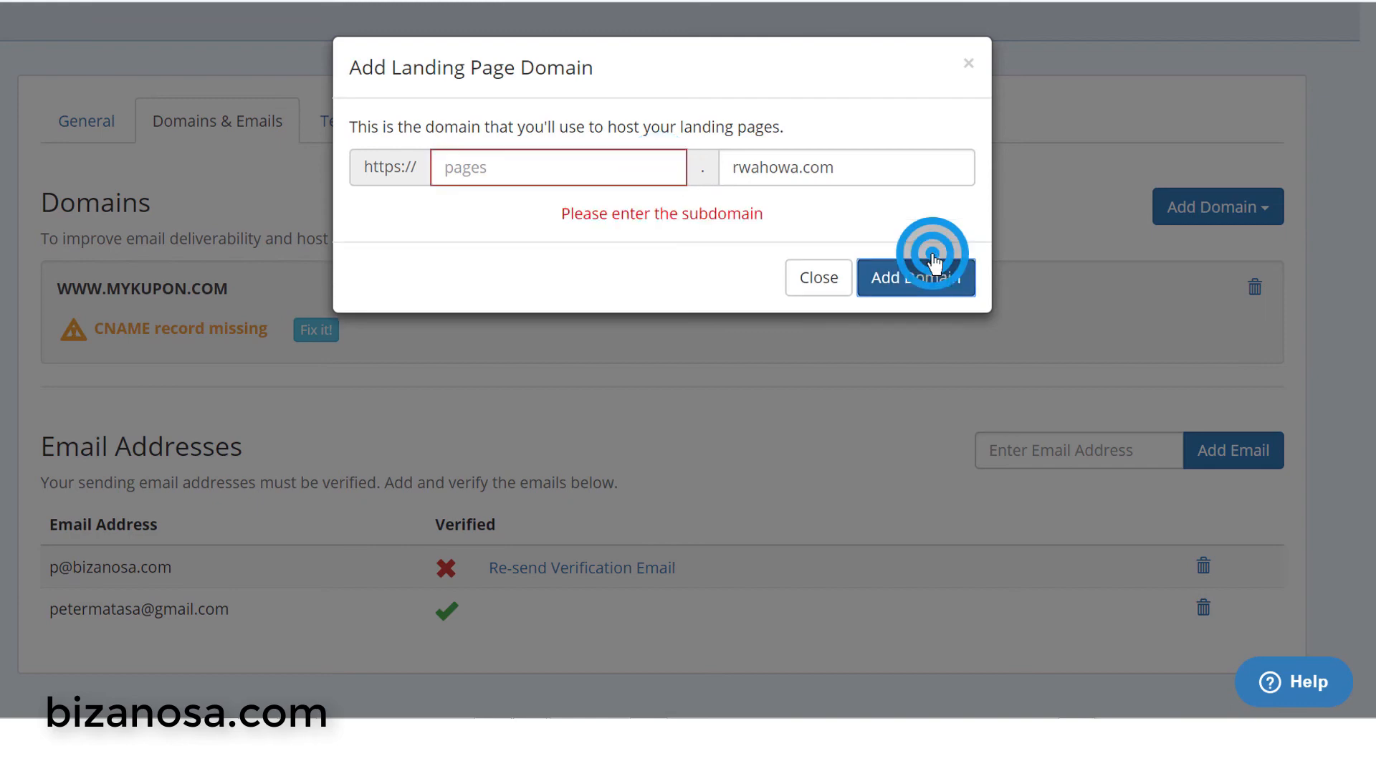
{"action": "left_click", "coordinate": [572, 159]}
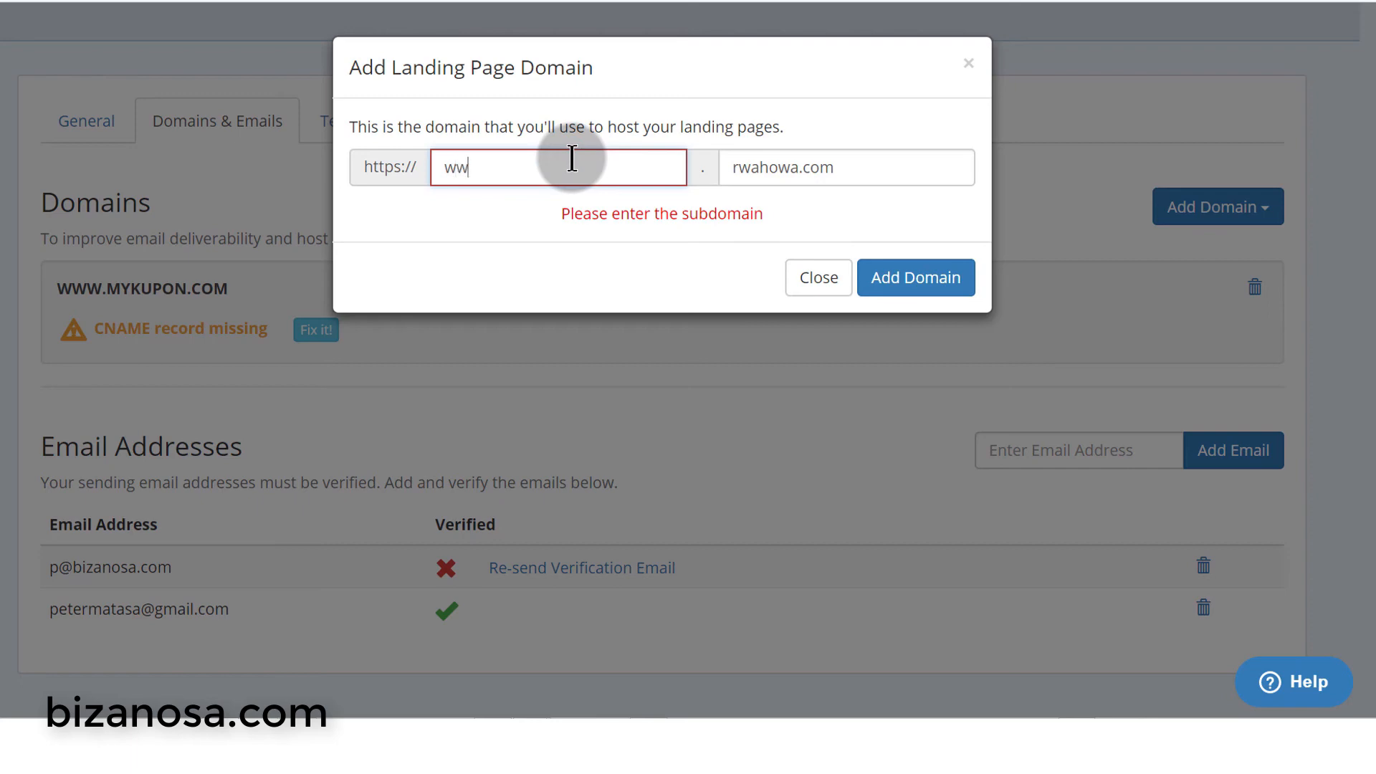
{"action": "left_click", "coordinate": [872, 214]}
{"action": "left_click", "coordinate": [900, 286]}
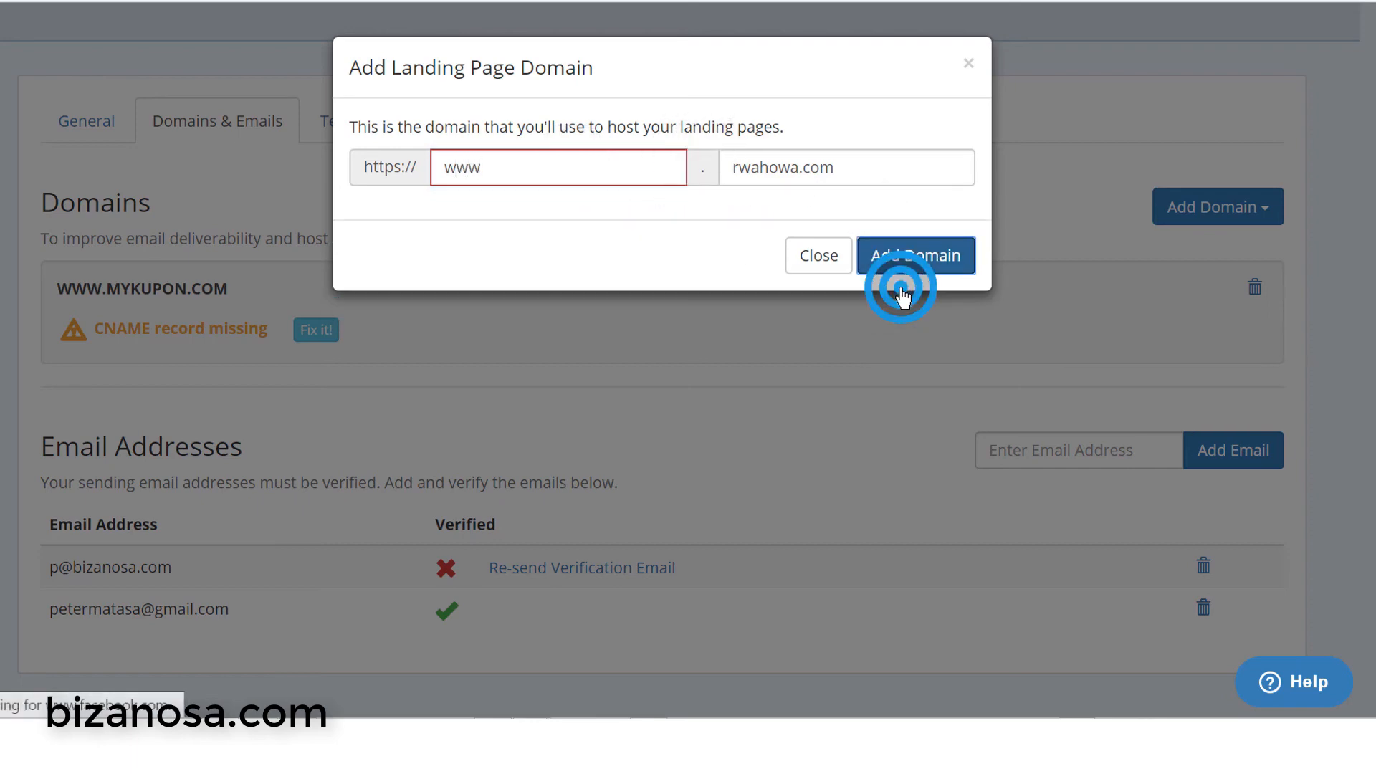
{"action": "left_click", "coordinate": [918, 263]}
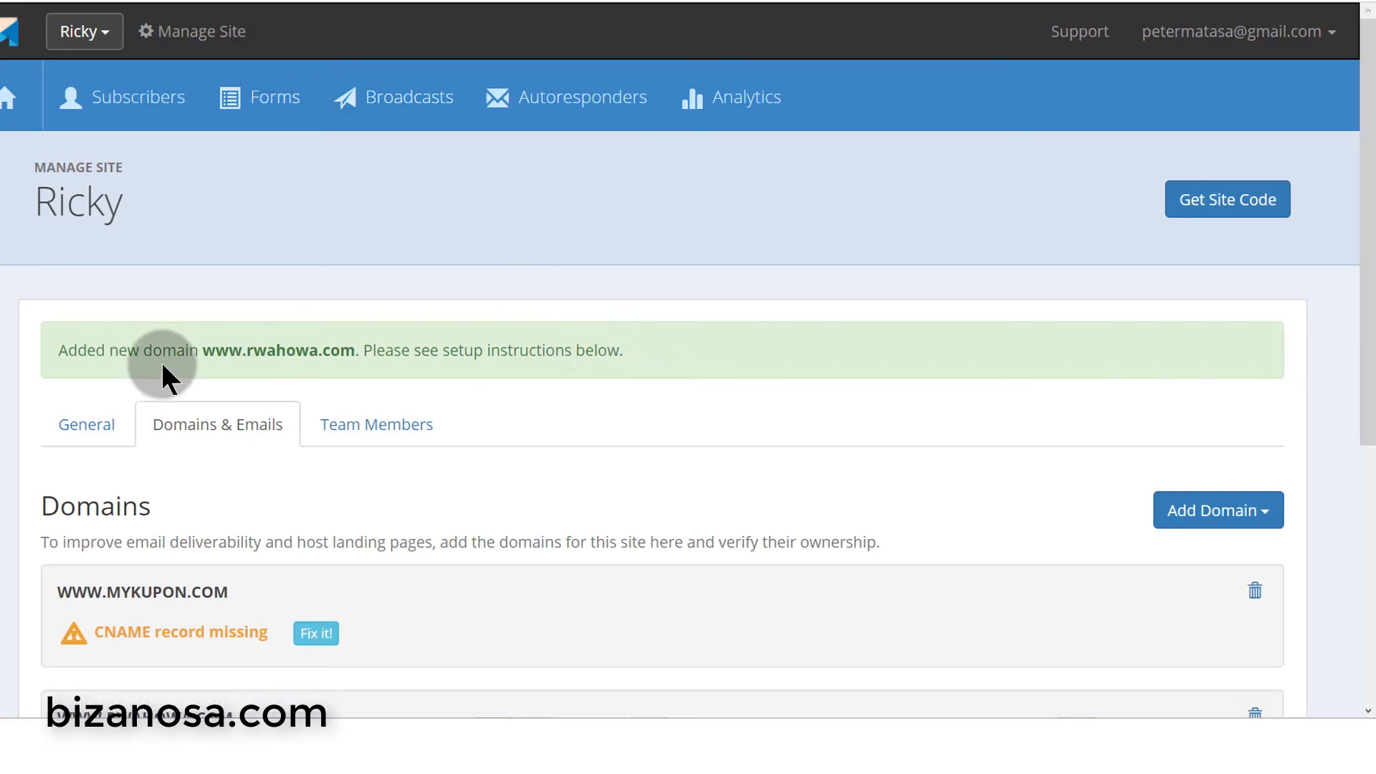
{"action": "scroll", "coordinate": [428, 362], "scroll_direction": "down", "scroll_amount": 5}
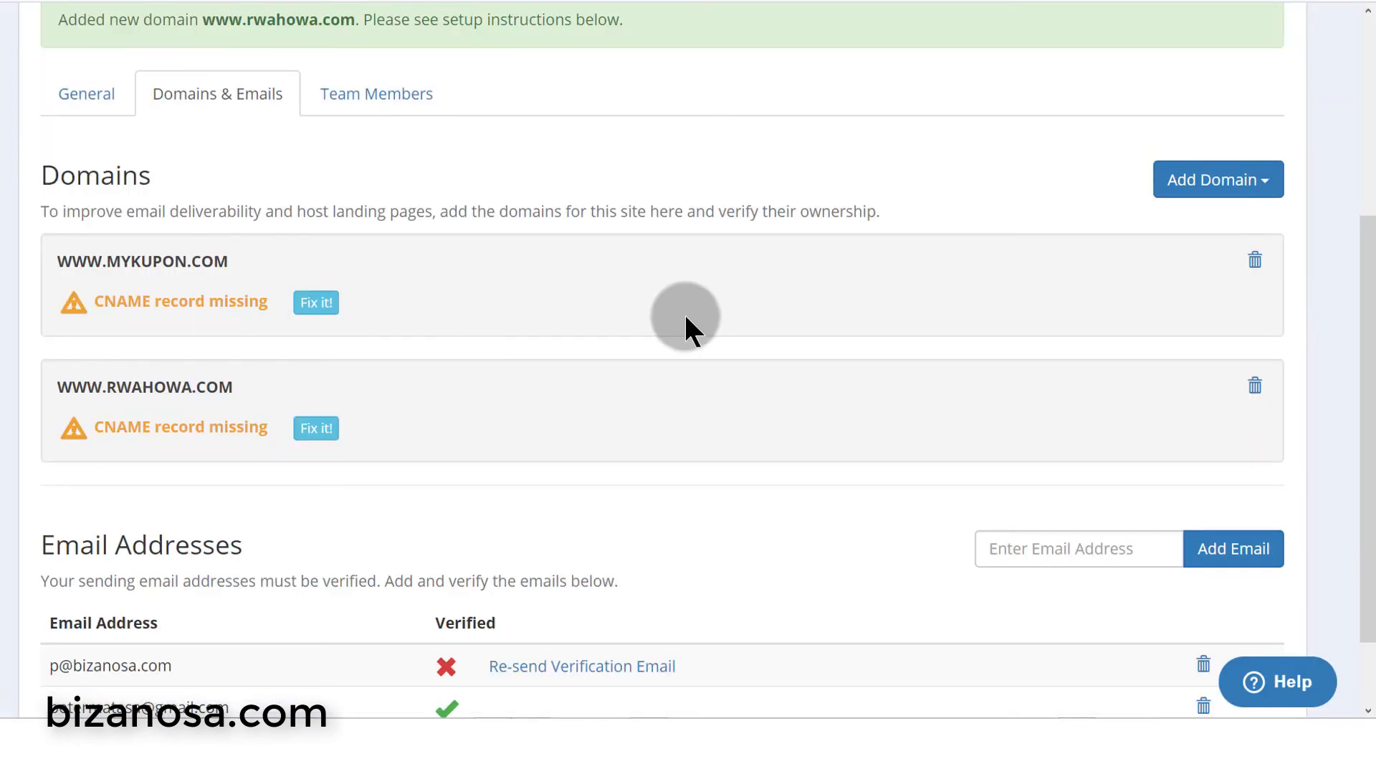
{"action": "scroll", "coordinate": [479, 360], "scroll_direction": "down", "scroll_amount": 1}
{"action": "scroll", "coordinate": [479, 364], "scroll_direction": "down", "scroll_amount": 1}
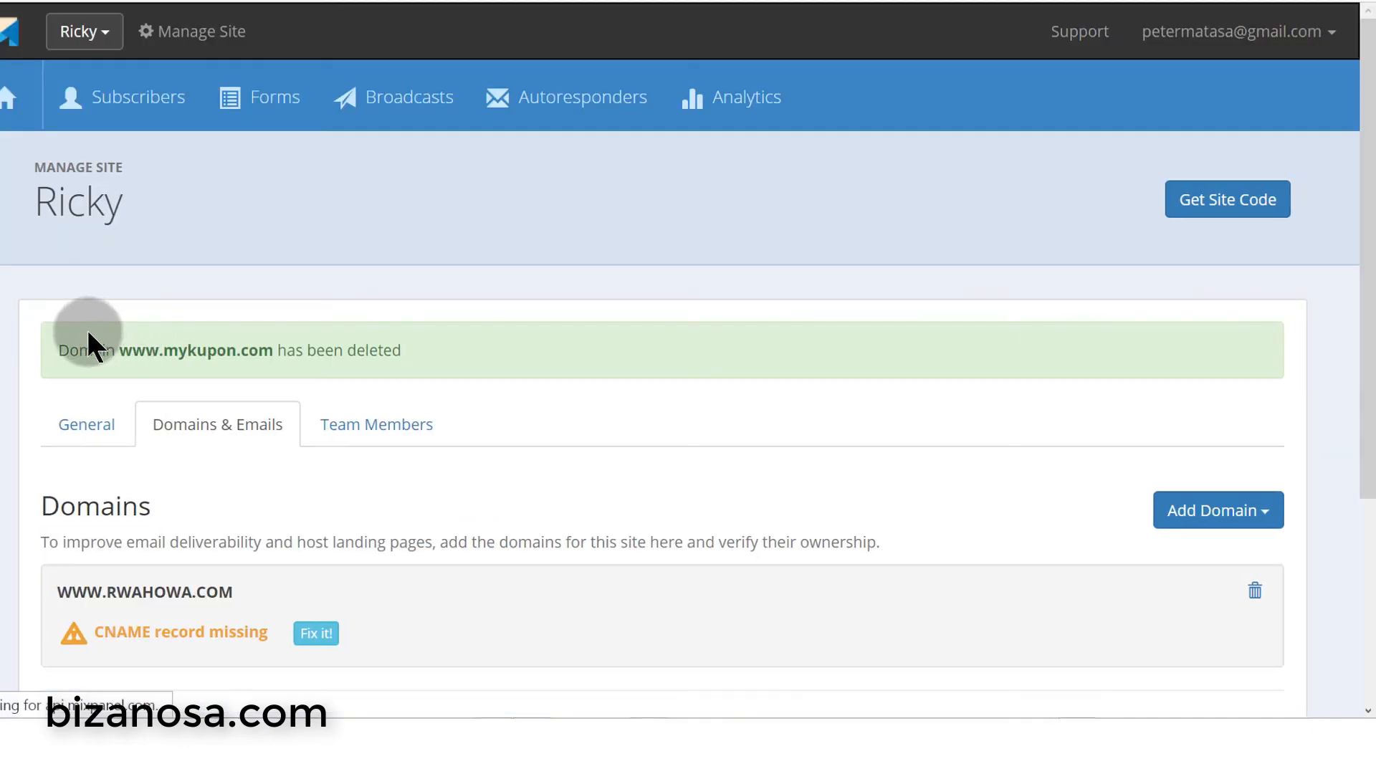
{"action": "scroll", "coordinate": [609, 368], "scroll_direction": "down", "scroll_amount": 1}
{"action": "scroll", "coordinate": [609, 380], "scroll_direction": "down", "scroll_amount": 3}
{"action": "scroll", "coordinate": [408, 432], "scroll_direction": "down", "scroll_amount": 1}
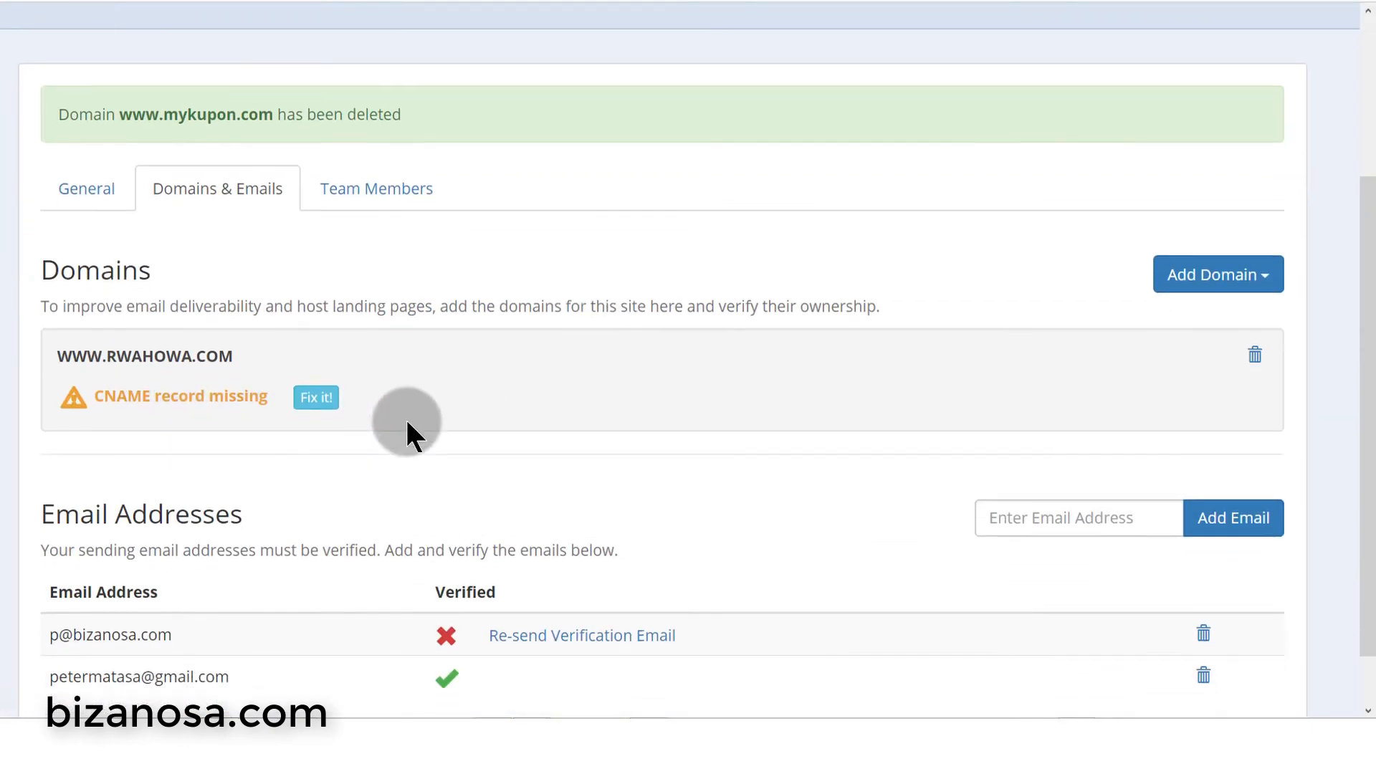
{"action": "left_click", "coordinate": [316, 335]}
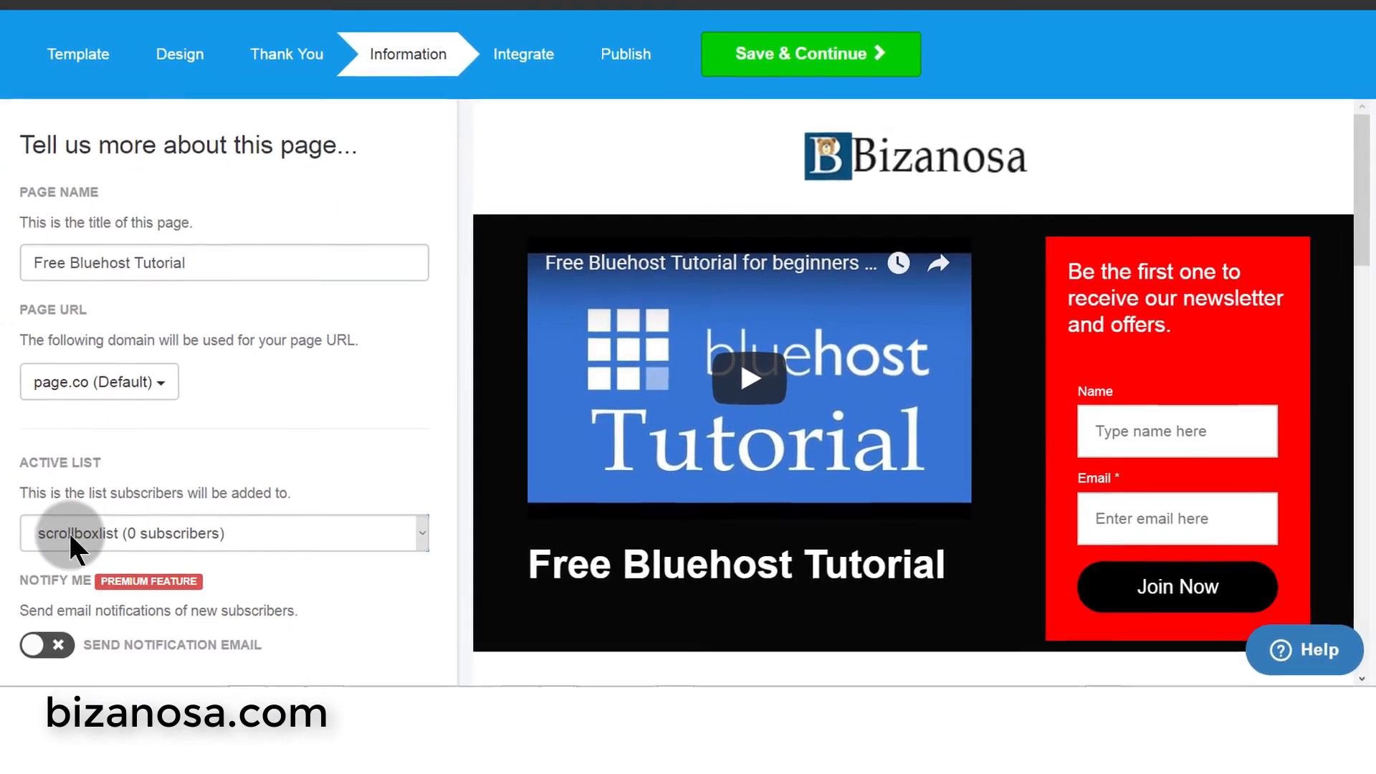
- Set the page's active subscriber list to p.bizanosa.top and save the page information
{"action": "left_click", "coordinate": [175, 533]}
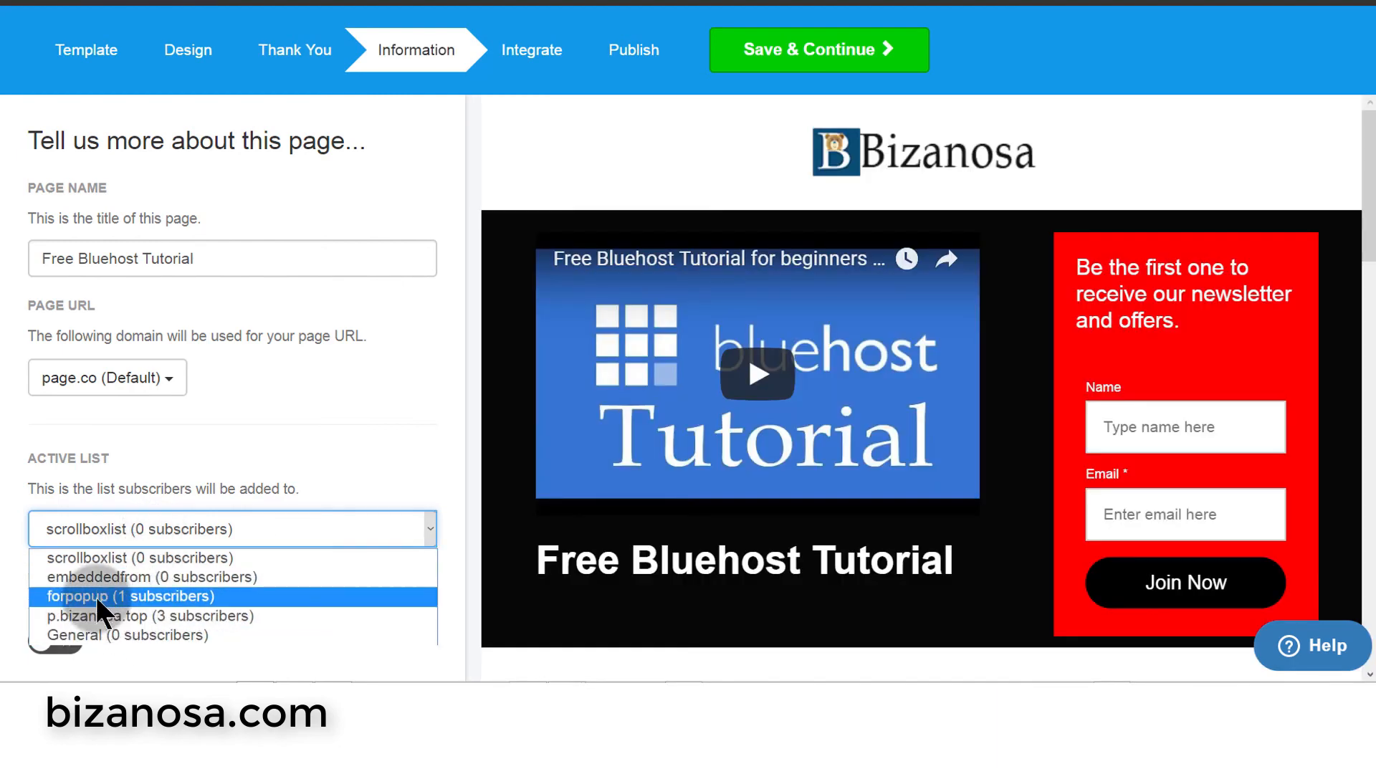
{"action": "left_click", "coordinate": [117, 617]}
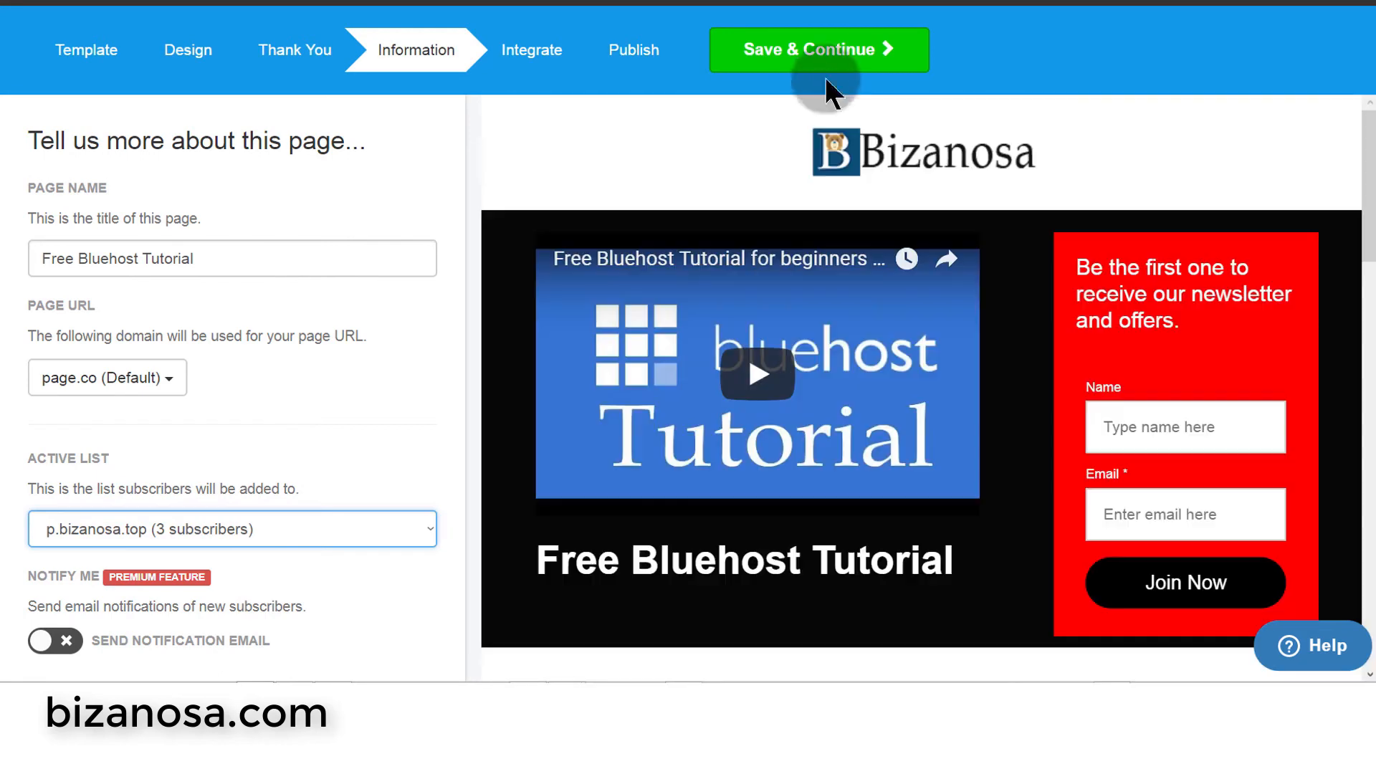
{"action": "left_click", "coordinate": [821, 54]}
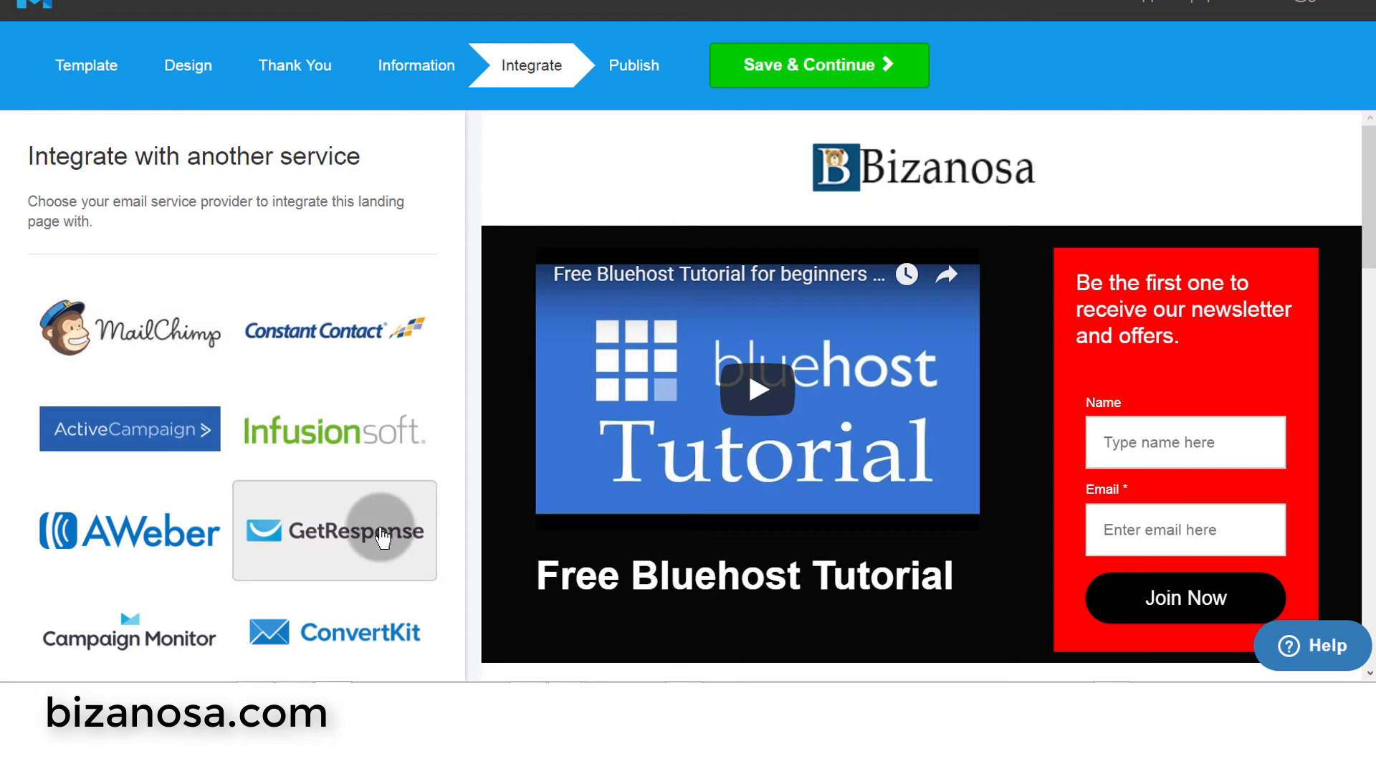
- Look at the MailChimp account options, then continue to publishing without integrating a service and highlight the page's short URL
{"action": "left_click", "coordinate": [179, 331]}
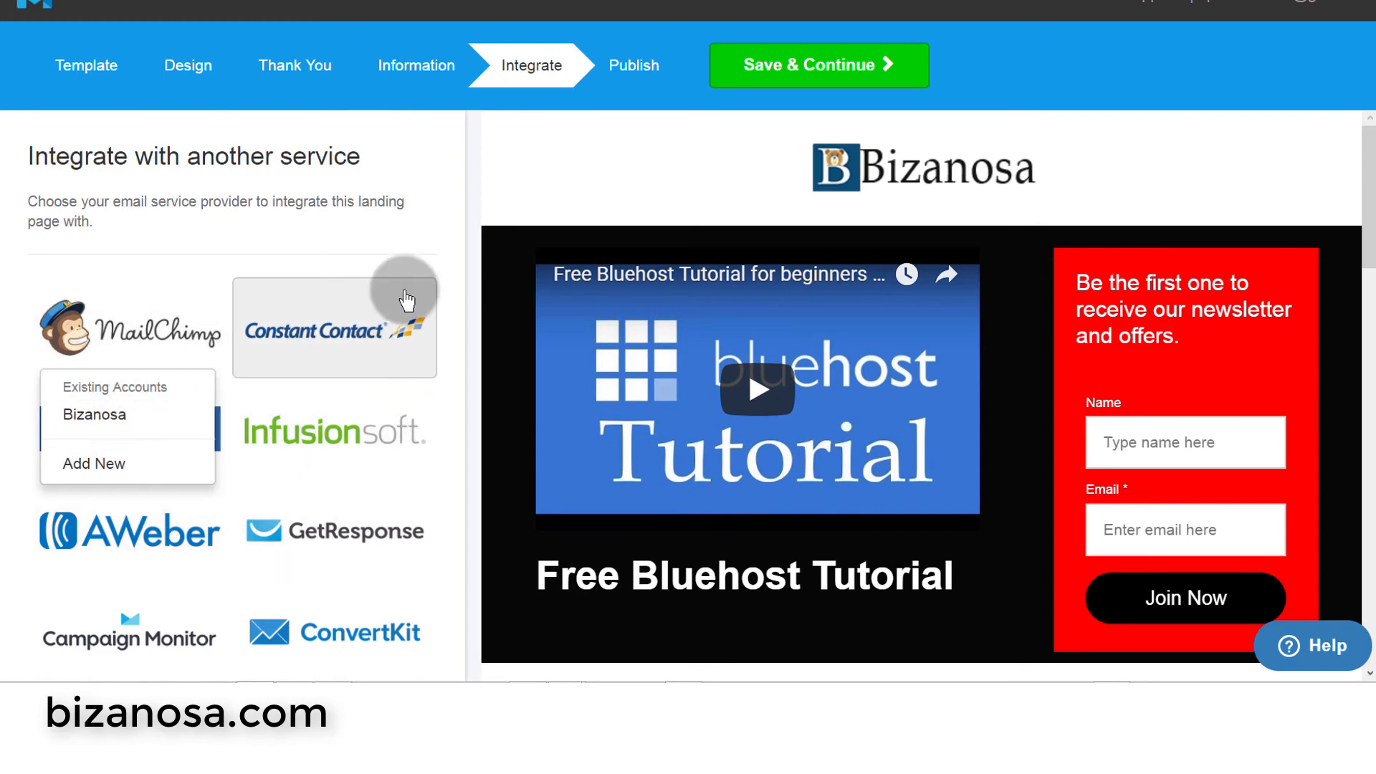
{"action": "left_click", "coordinate": [445, 230]}
{"action": "left_click", "coordinate": [801, 65]}
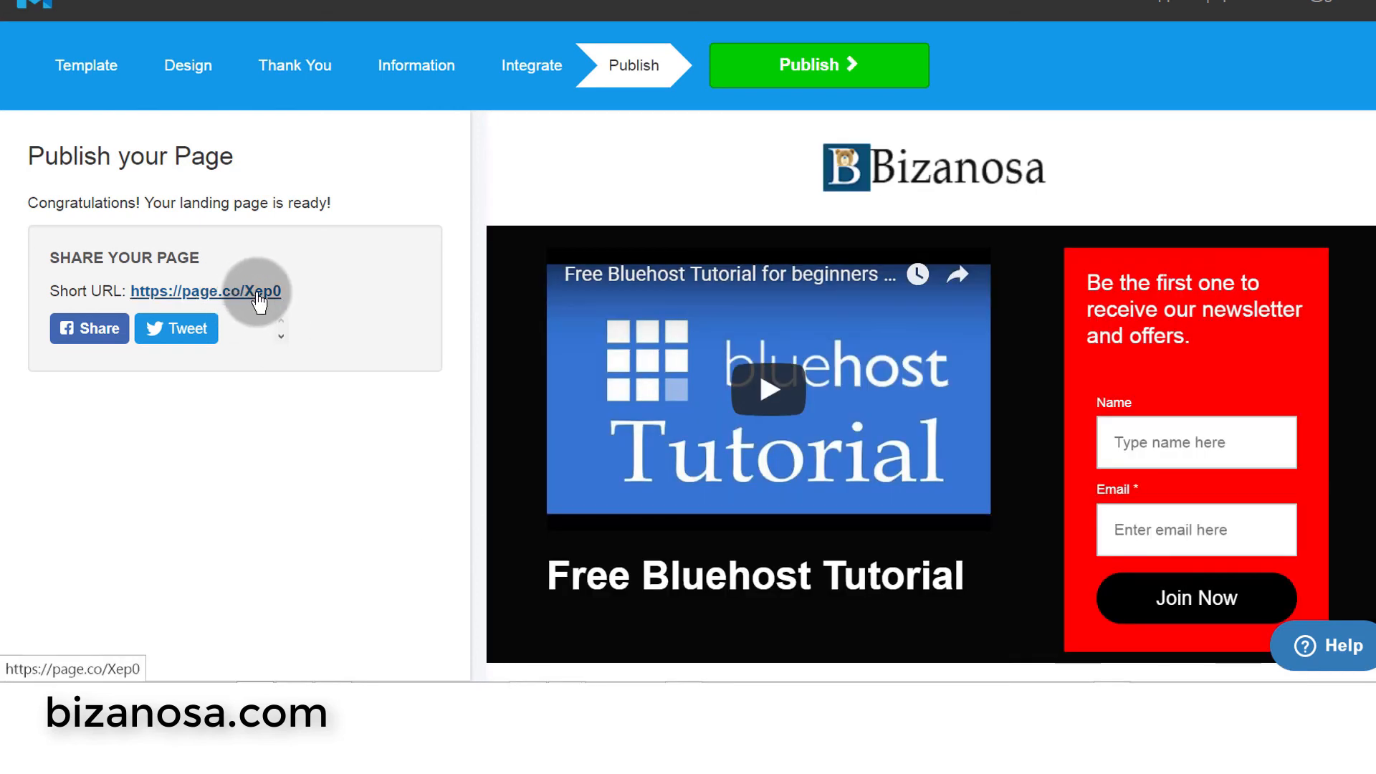
{"action": "left_click_drag", "start_coordinate": [123, 287], "coordinate": [290, 285]}
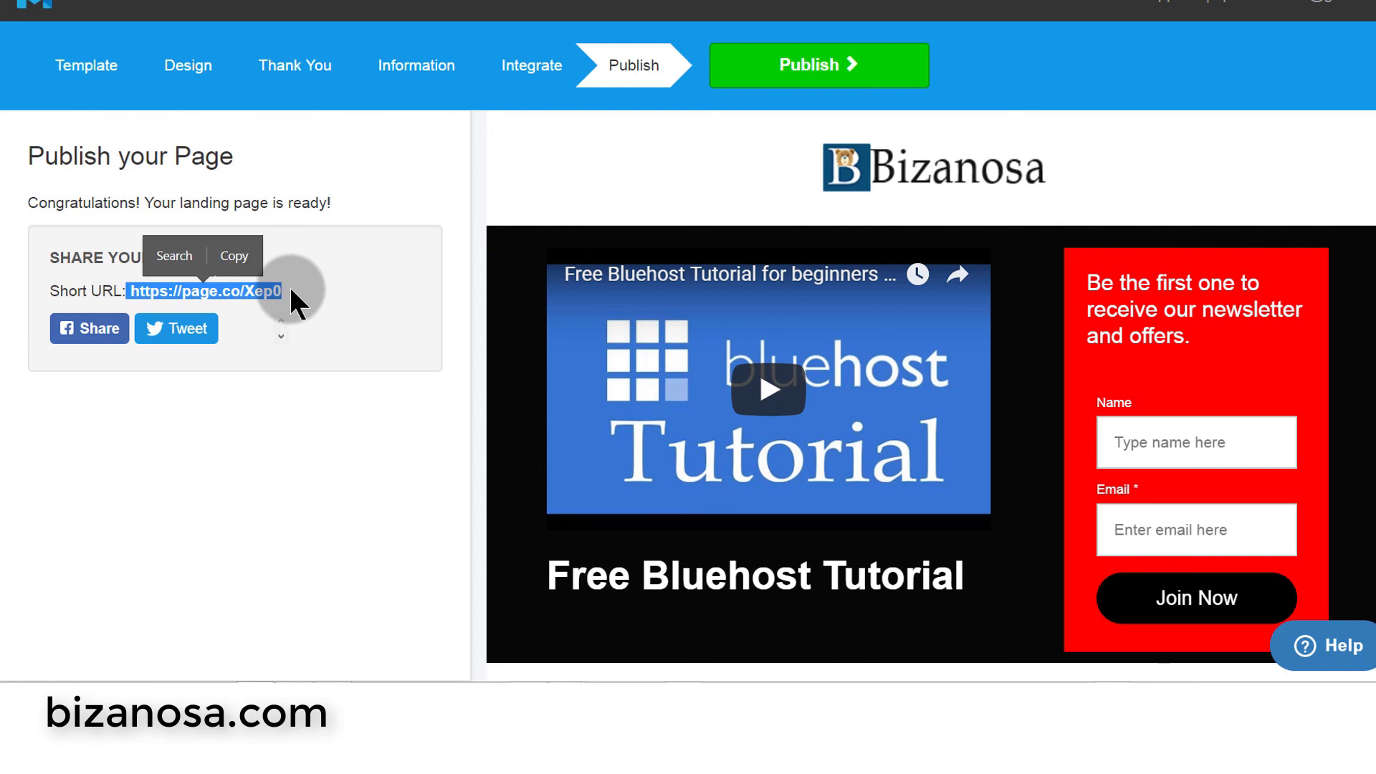
{"action": "left_click", "coordinate": [317, 354]}
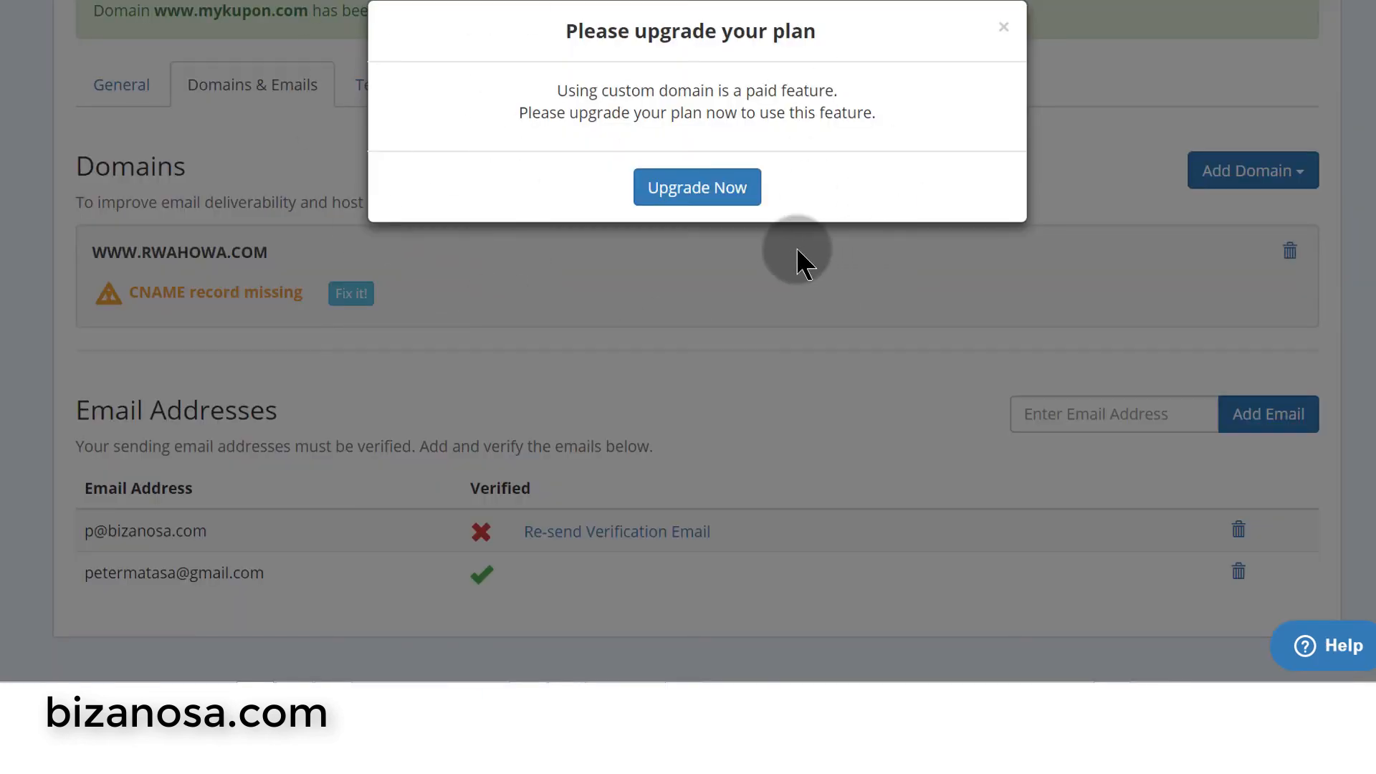
{"action": "left_click", "coordinate": [1004, 26]}
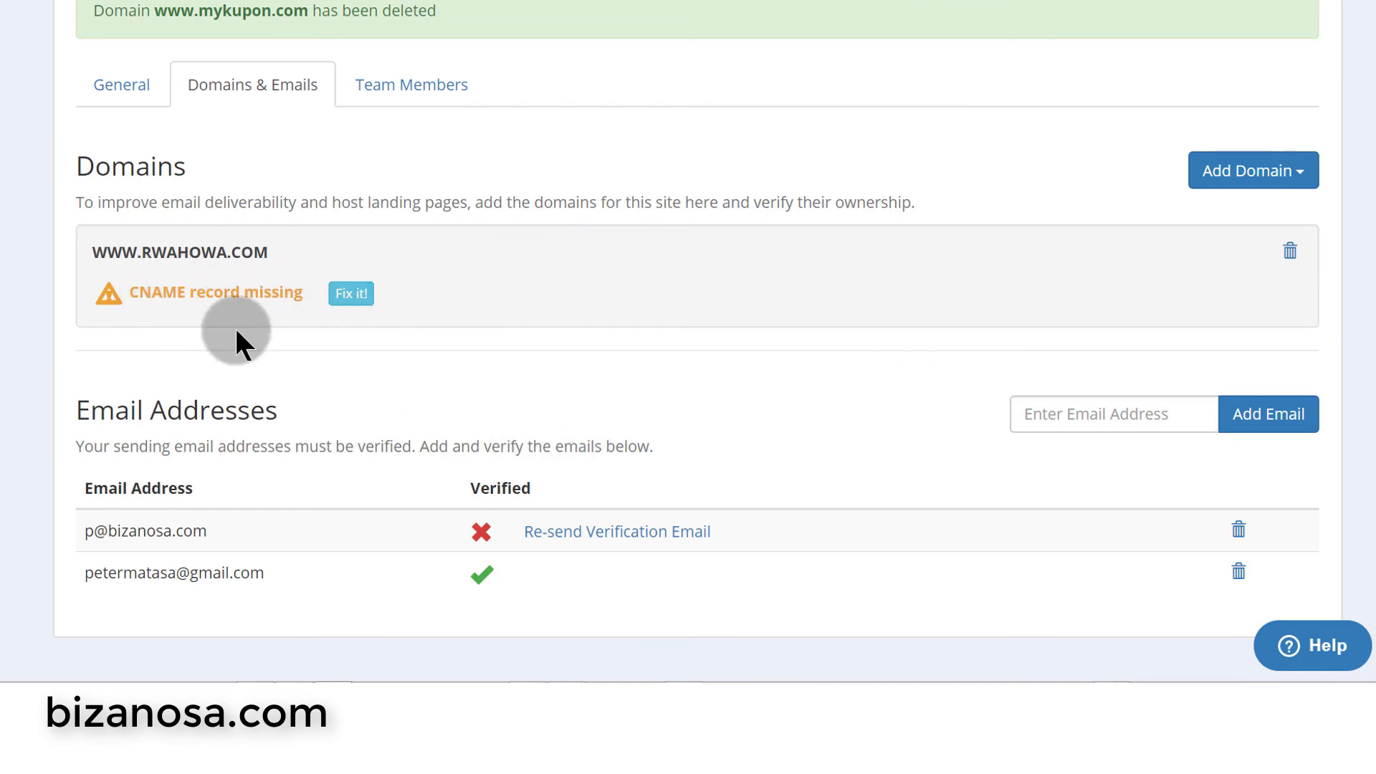
{"action": "left_click", "coordinate": [349, 294]}
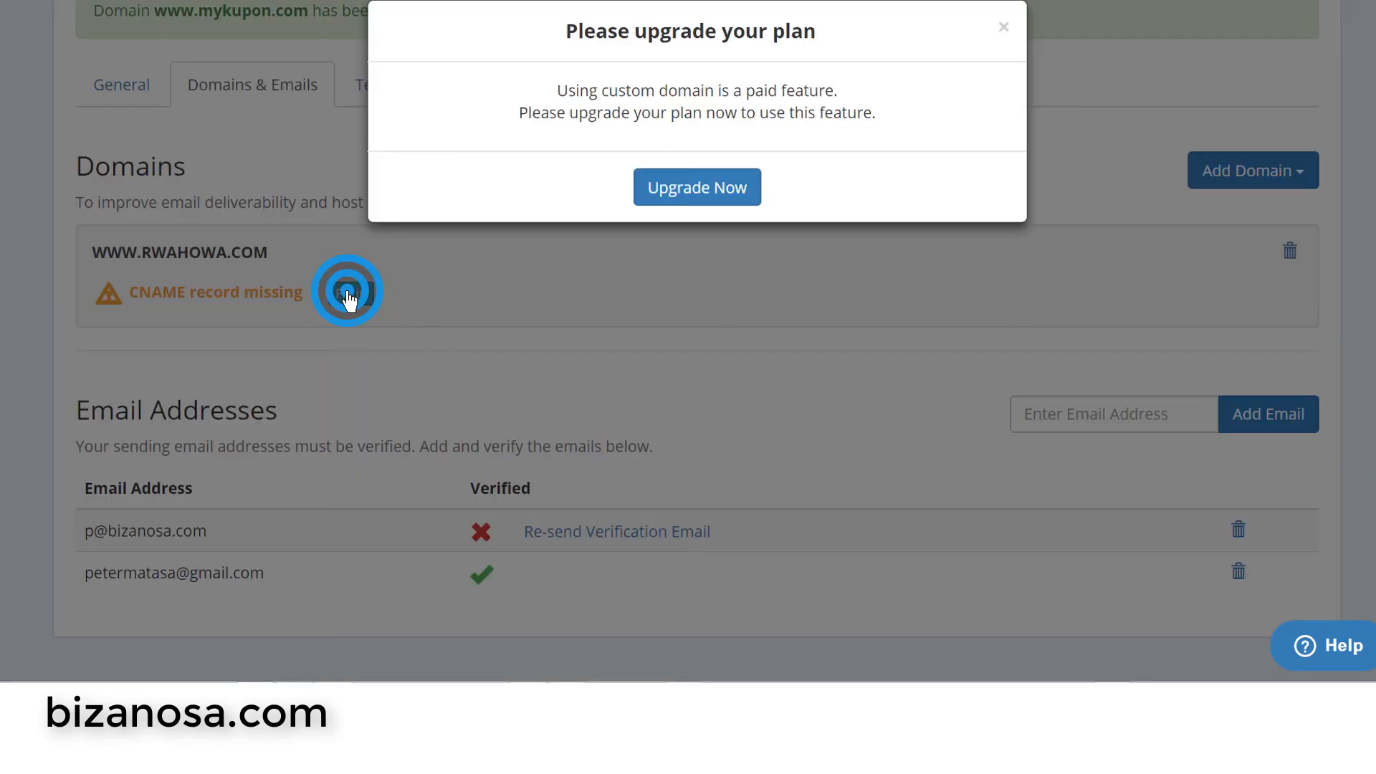
{"action": "left_click", "coordinate": [129, 289]}
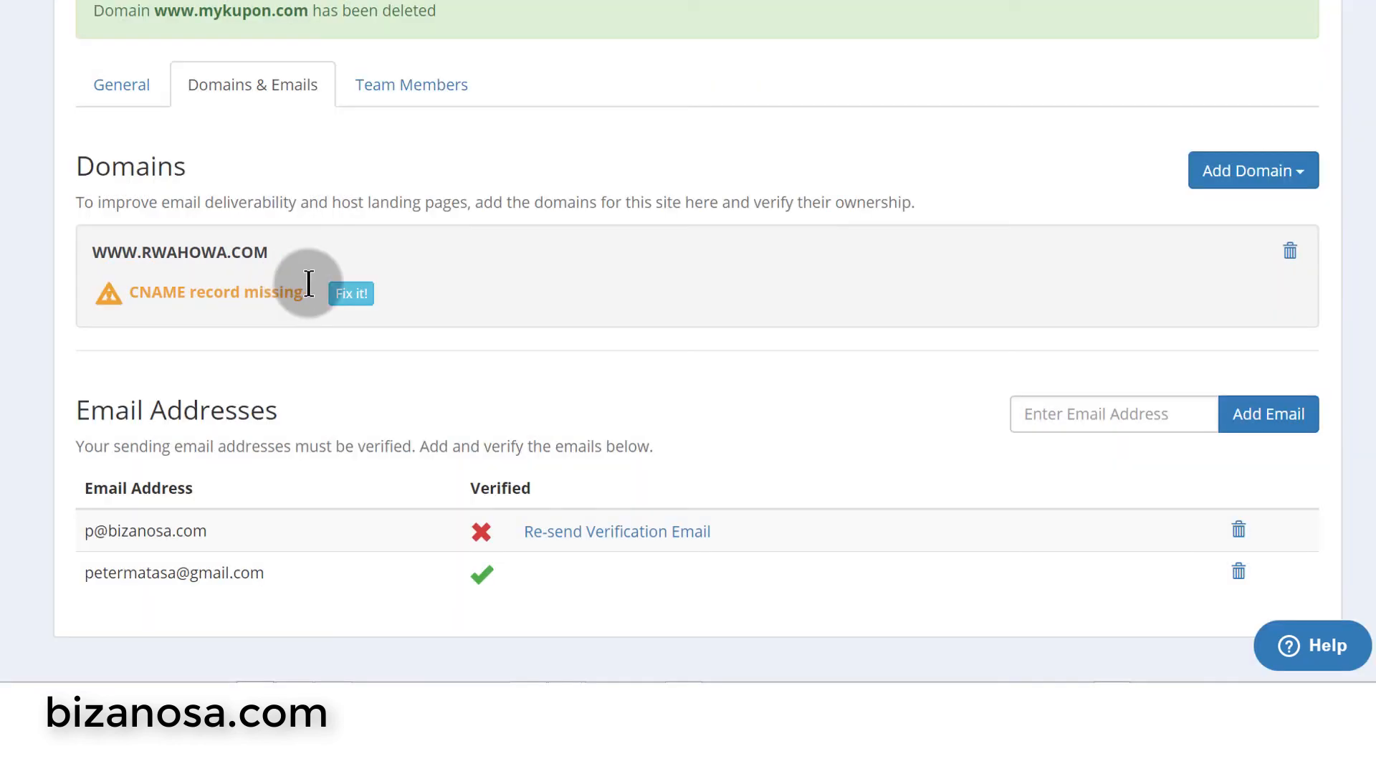
{"action": "left_click", "coordinate": [353, 293]}
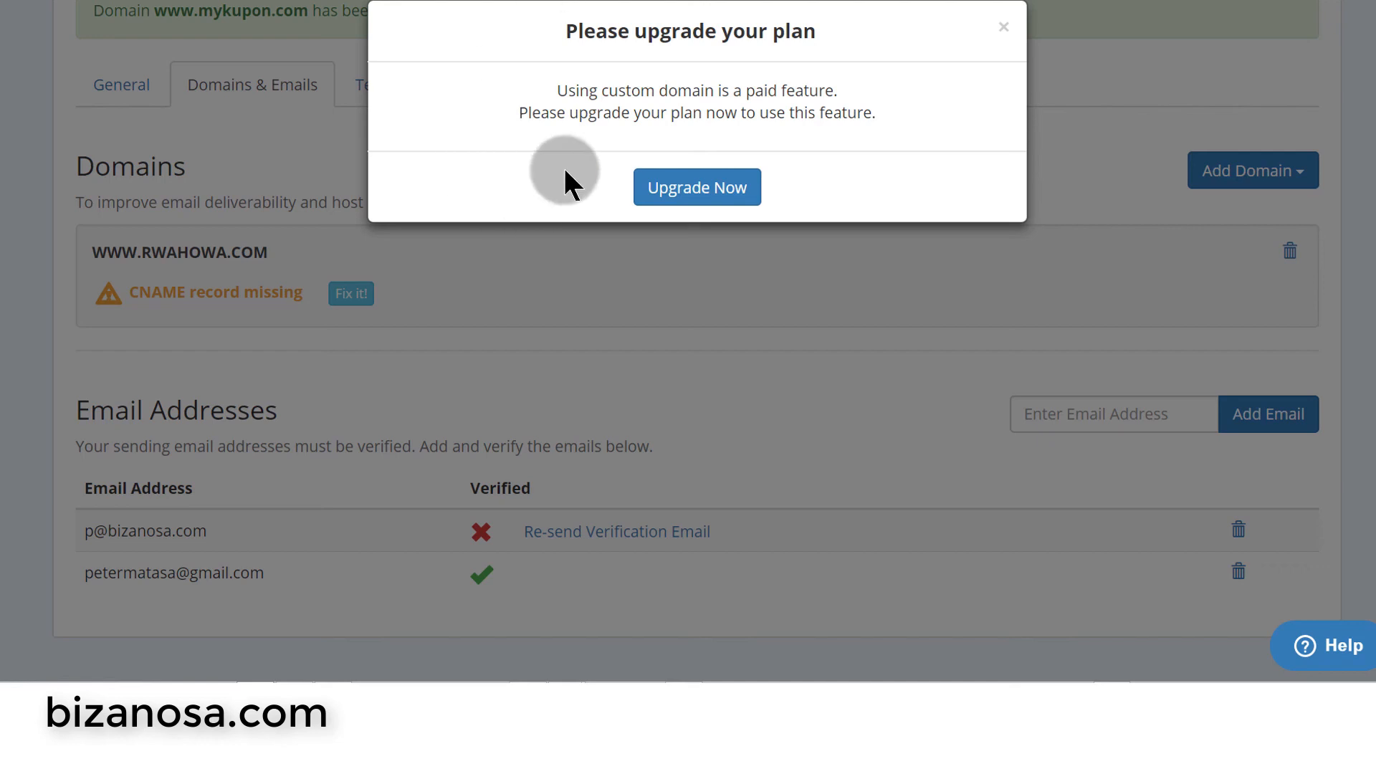
{"action": "left_click", "coordinate": [1004, 28]}
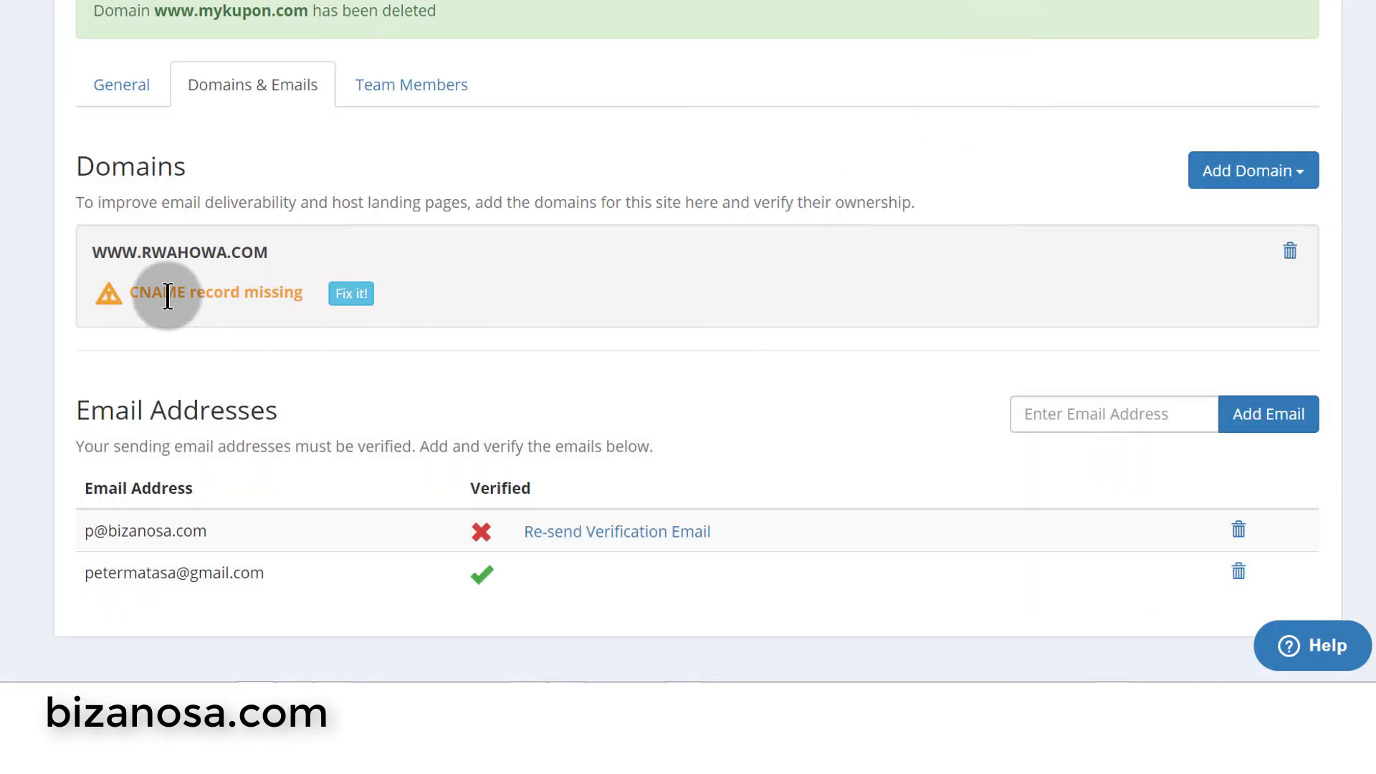
{"action": "left_click_drag", "start_coordinate": [129, 292], "coordinate": [185, 294]}
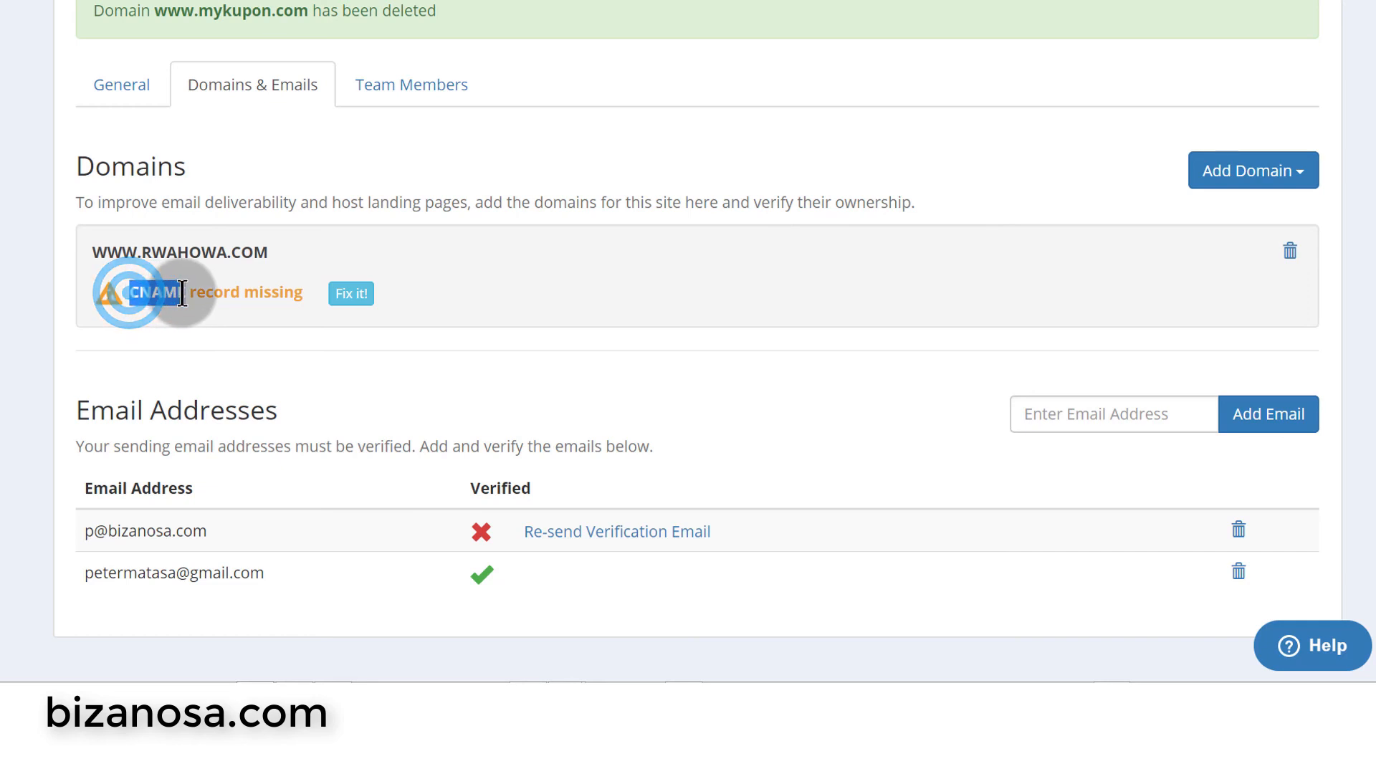
{"action": "left_click", "coordinate": [514, 276]}
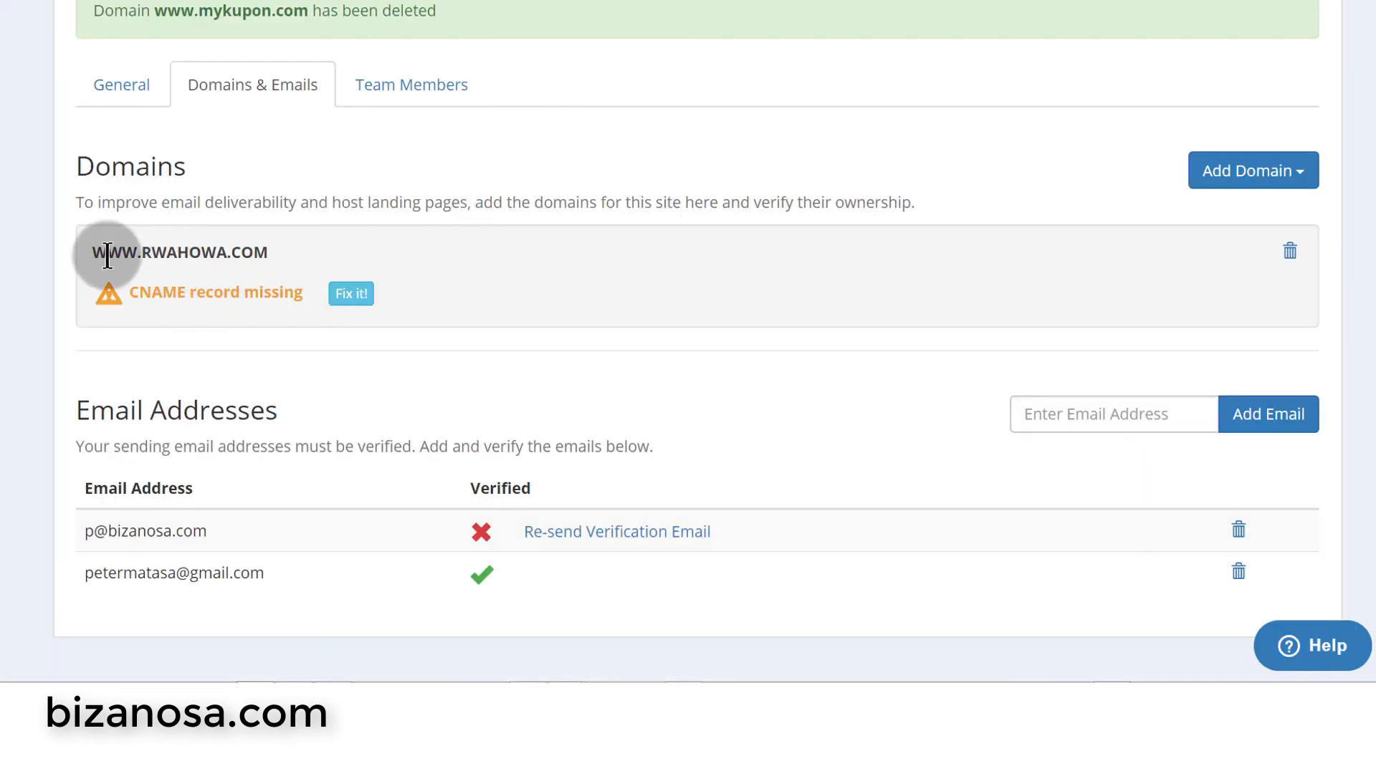
{"action": "left_click_drag", "start_coordinate": [92, 251], "coordinate": [280, 250]}
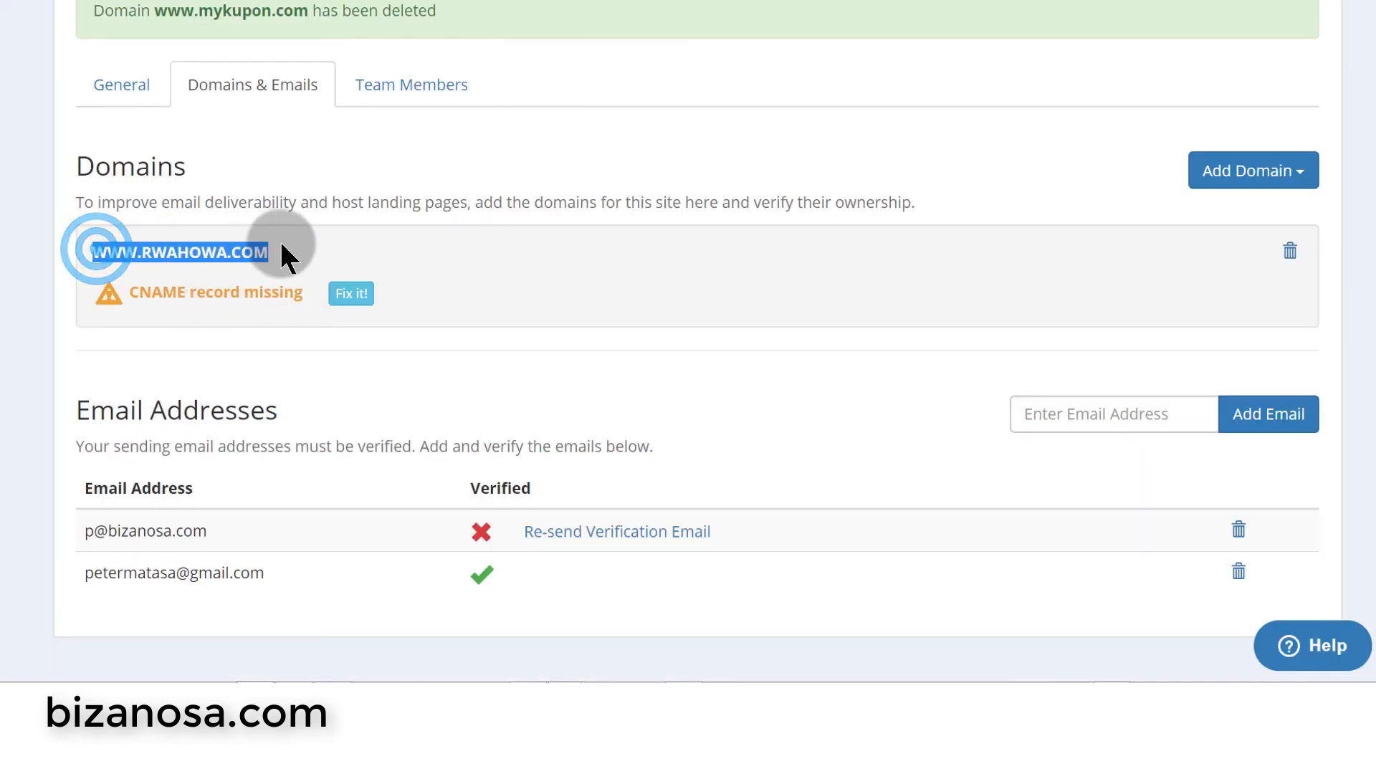
{"action": "left_click_drag", "start_coordinate": [141, 248], "coordinate": [93, 256]}
{"action": "left_click", "coordinate": [112, 249]}
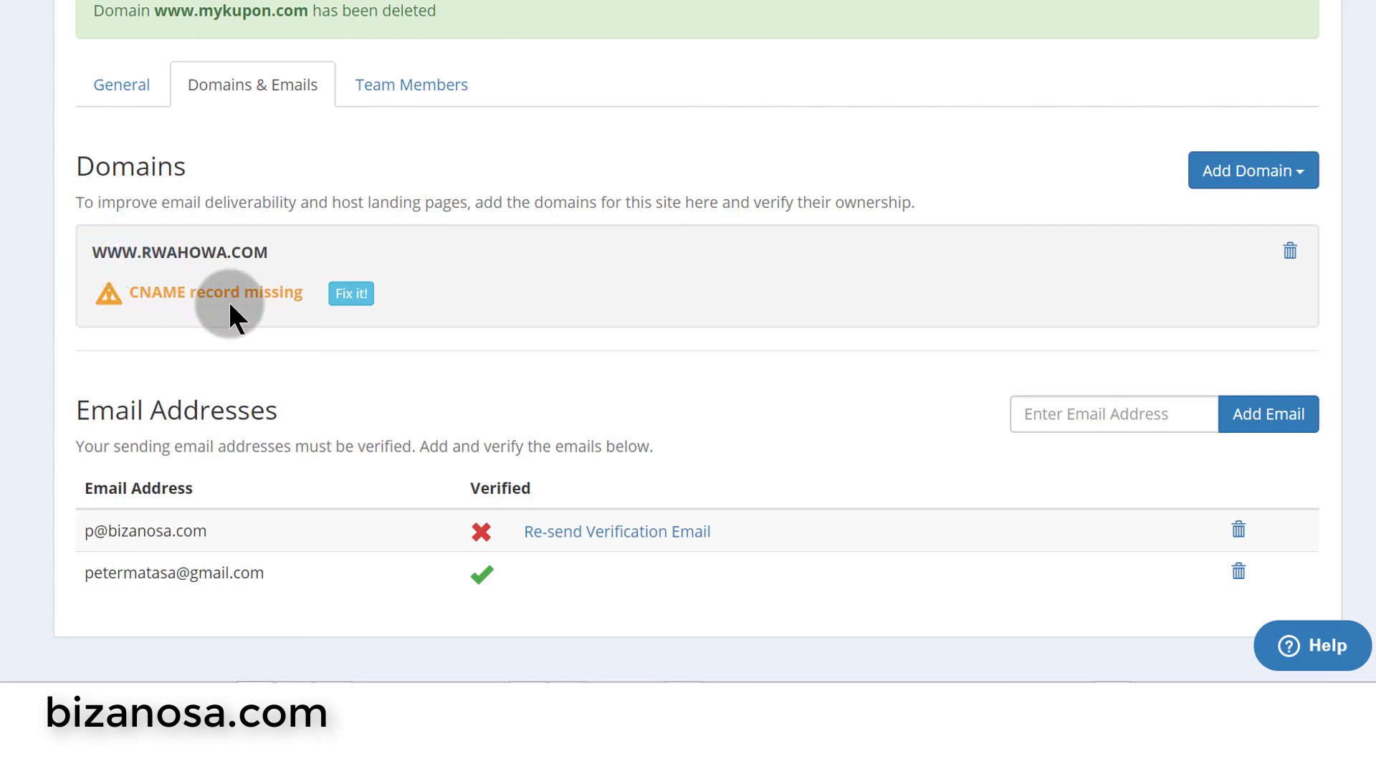
{"action": "left_click_drag", "start_coordinate": [95, 248], "coordinate": [139, 244]}
{"action": "left_click", "coordinate": [219, 244]}
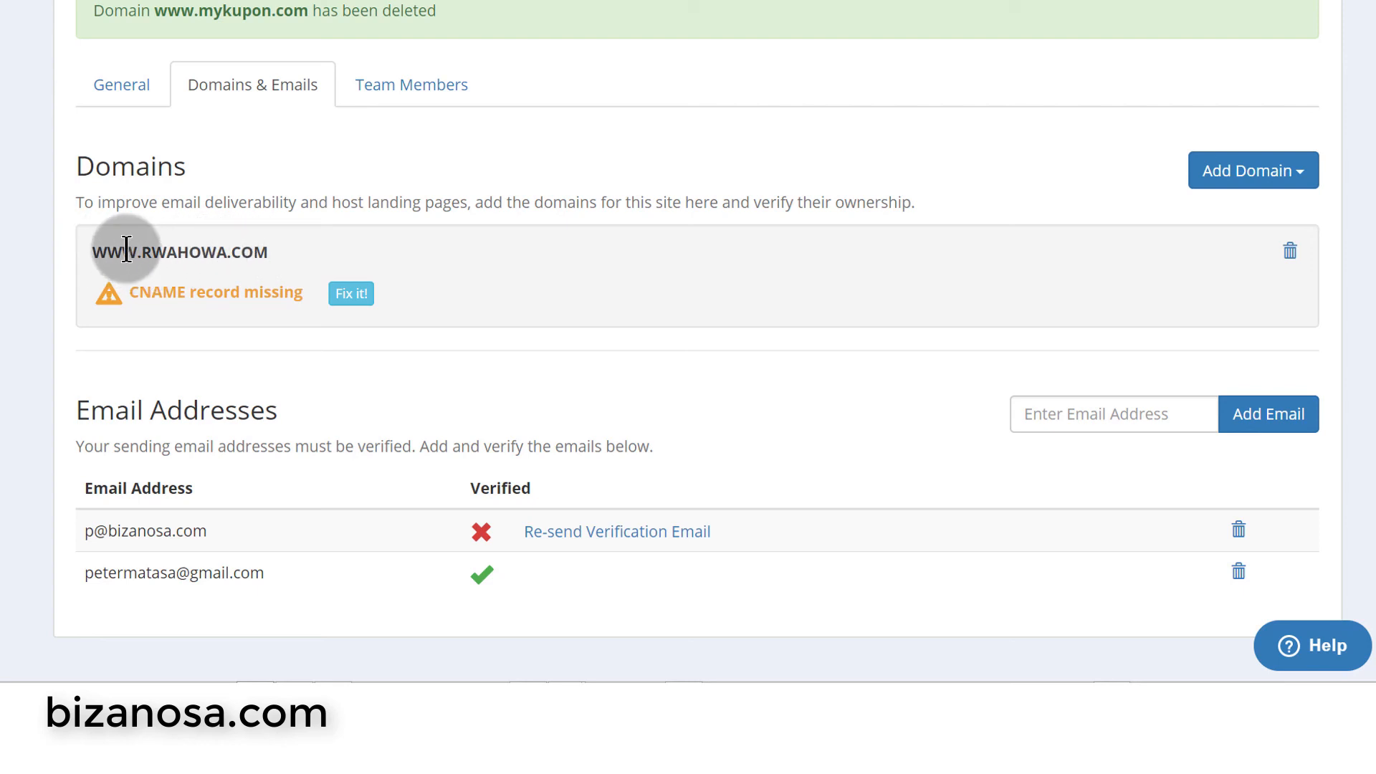
{"action": "left_click", "coordinate": [88, 250]}
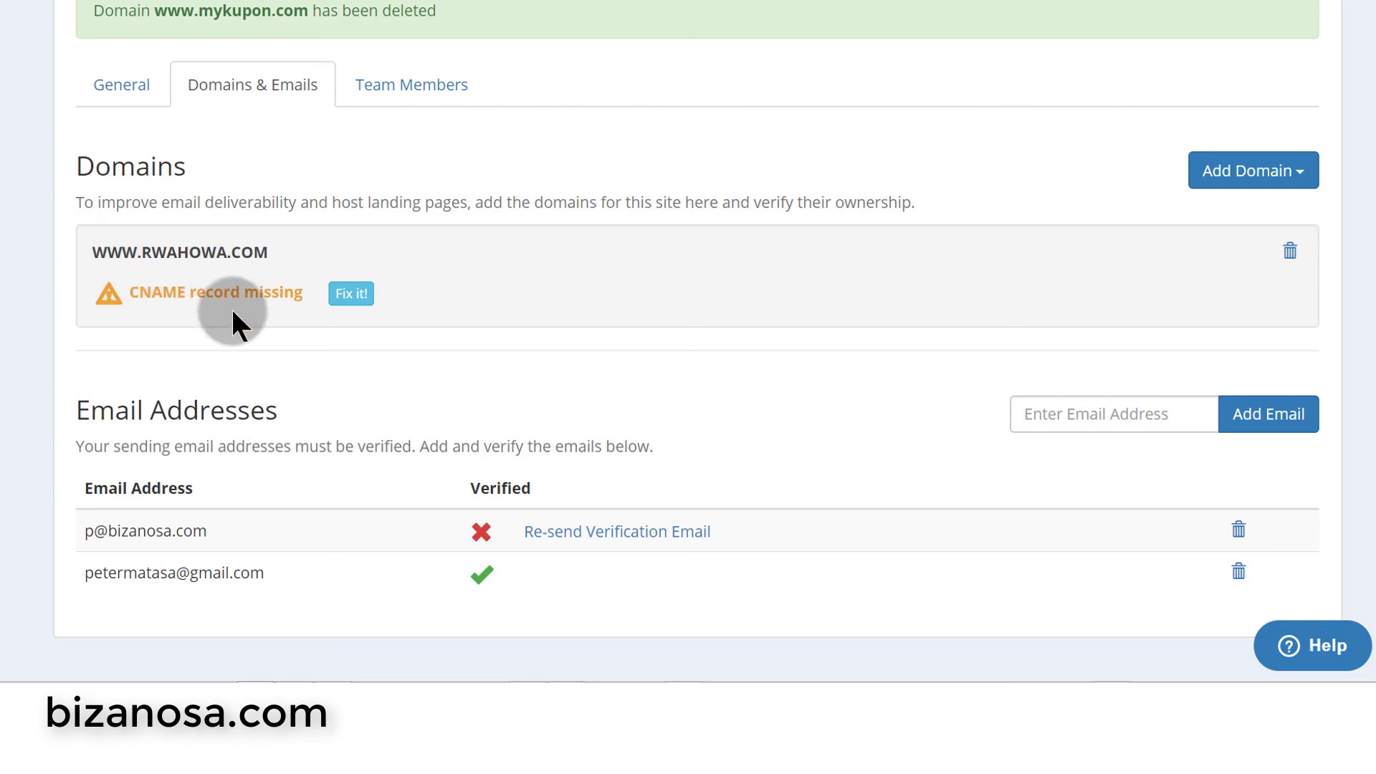
{"action": "left_click", "coordinate": [93, 247]}
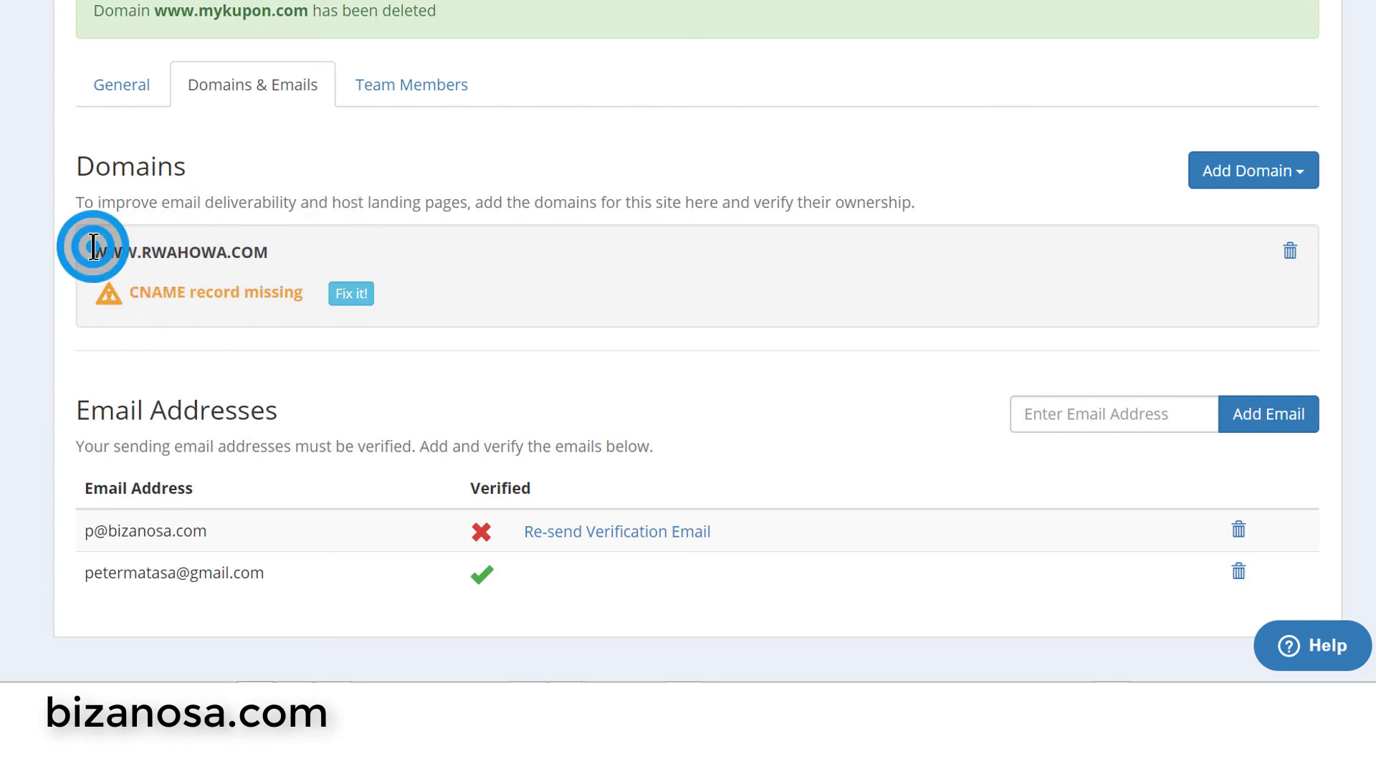
{"action": "left_click_drag", "start_coordinate": [93, 247], "coordinate": [136, 247]}
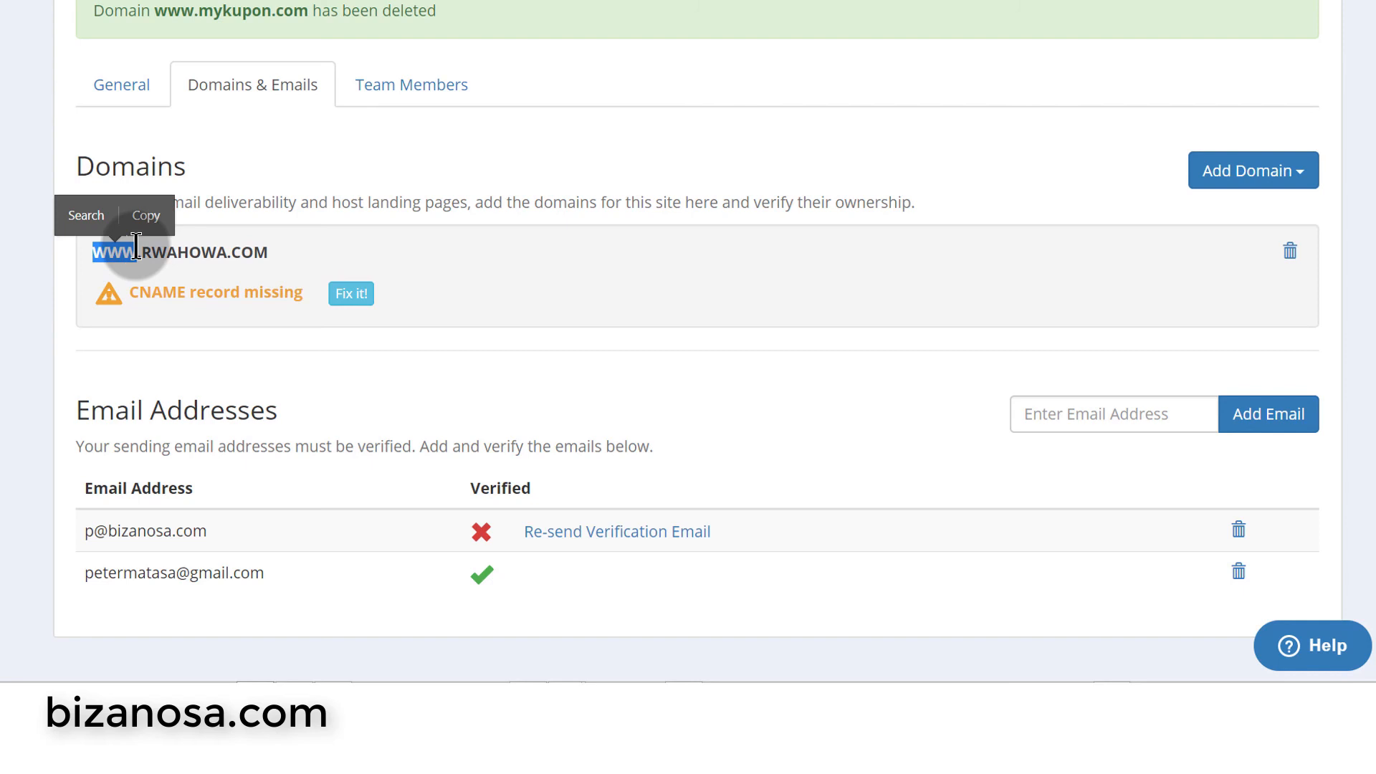
{"action": "left_click", "coordinate": [195, 235]}
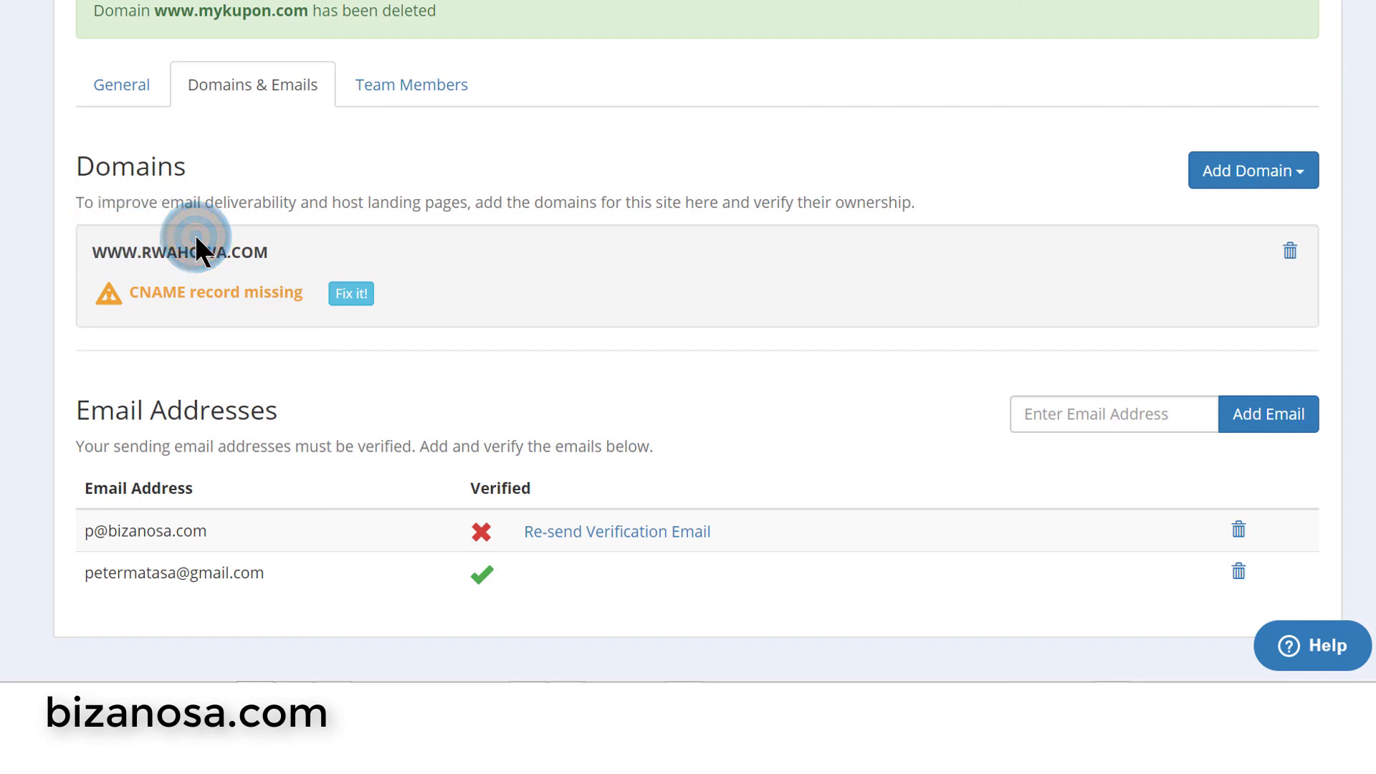